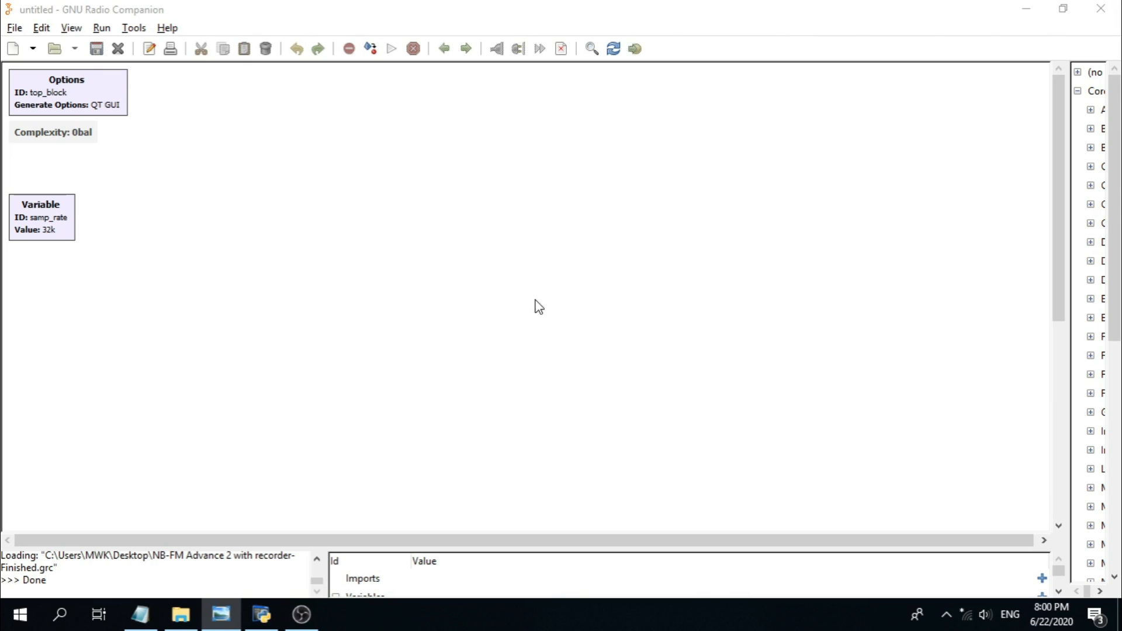
Step: Create a new QT GUI flow graph and close the original untitled one
left_click(136, 16)
left_click(12, 33)
mouse_move(141, 51)
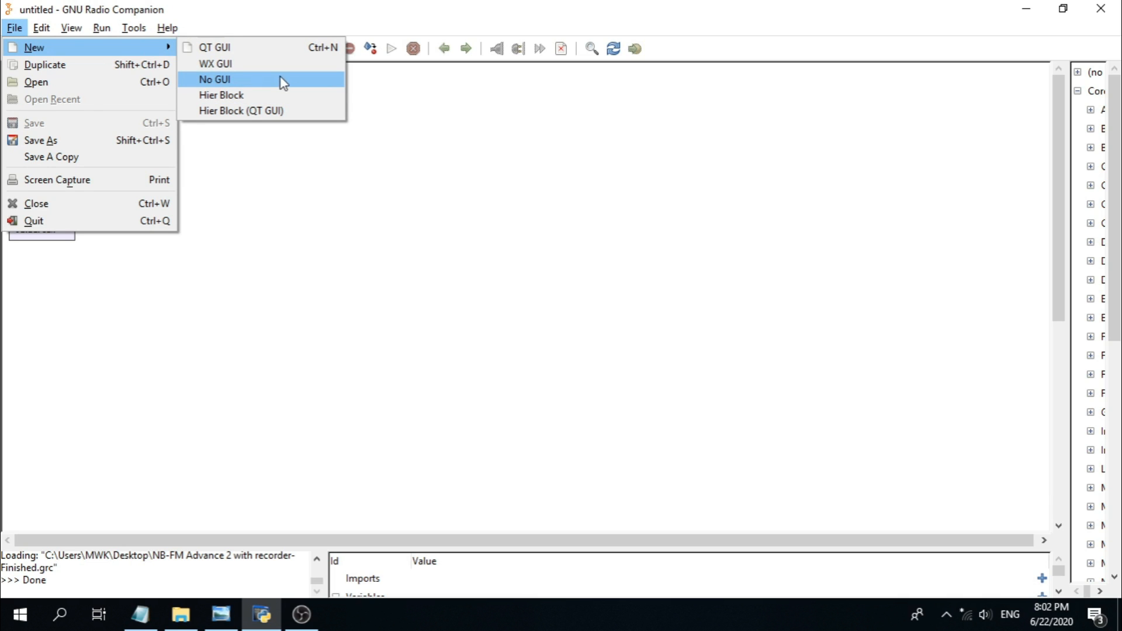
left_click(233, 50)
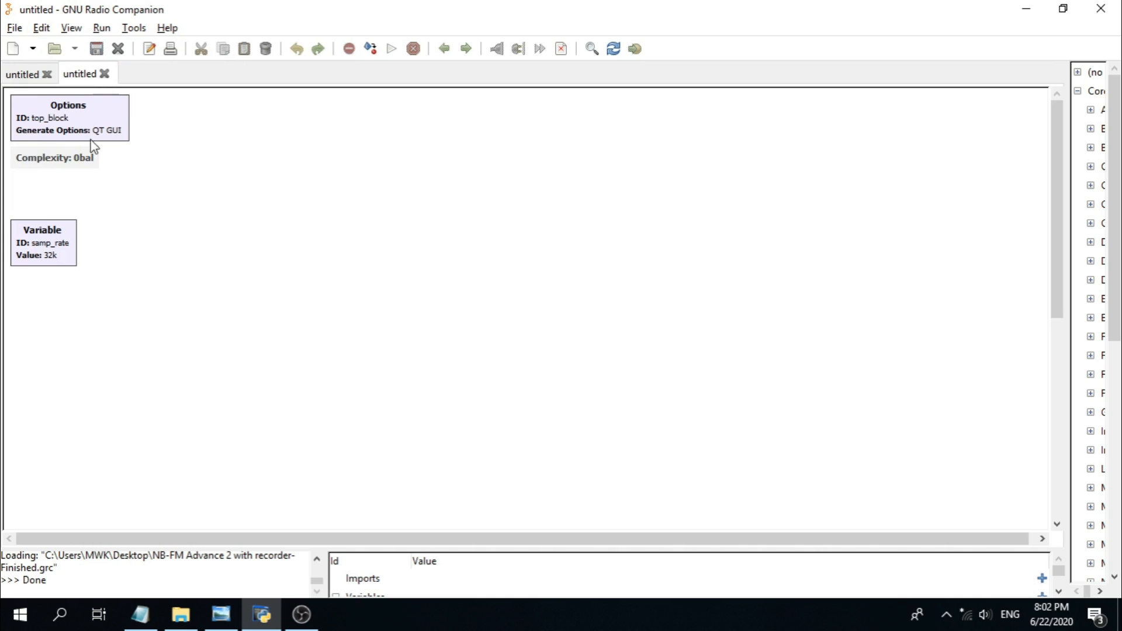
left_click(47, 73)
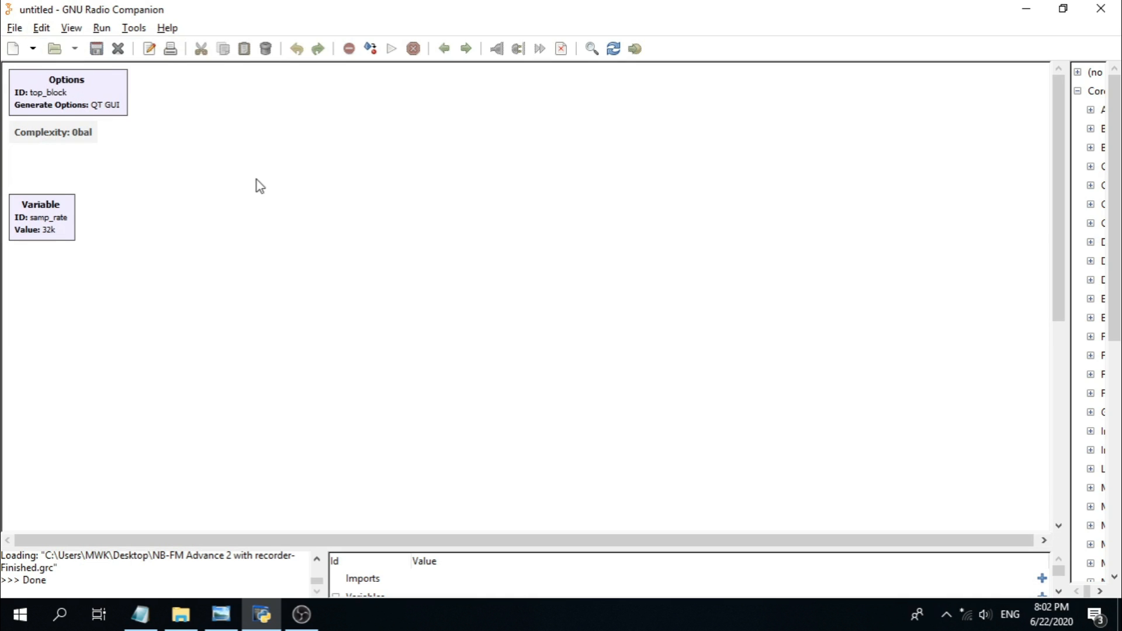
Step: Set the ID of the Options block to MWK_Advance_NFM_Recorder
double_click(91, 91)
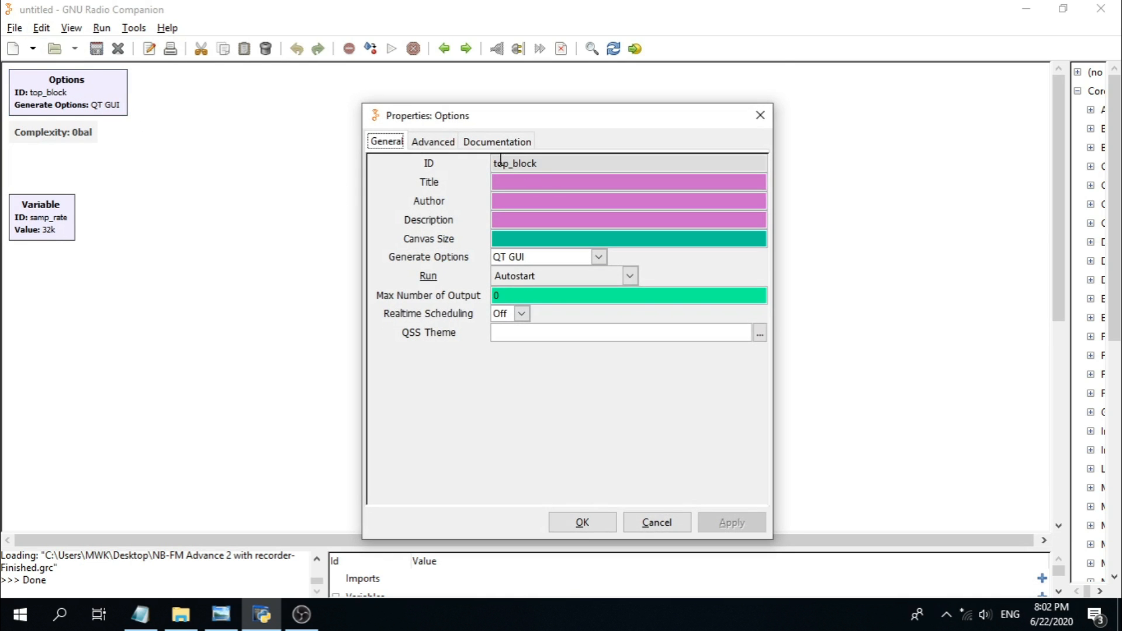
double_click(558, 166)
left_click(558, 166)
left_click(558, 166)
triple_click(558, 166)
type("MWK_")
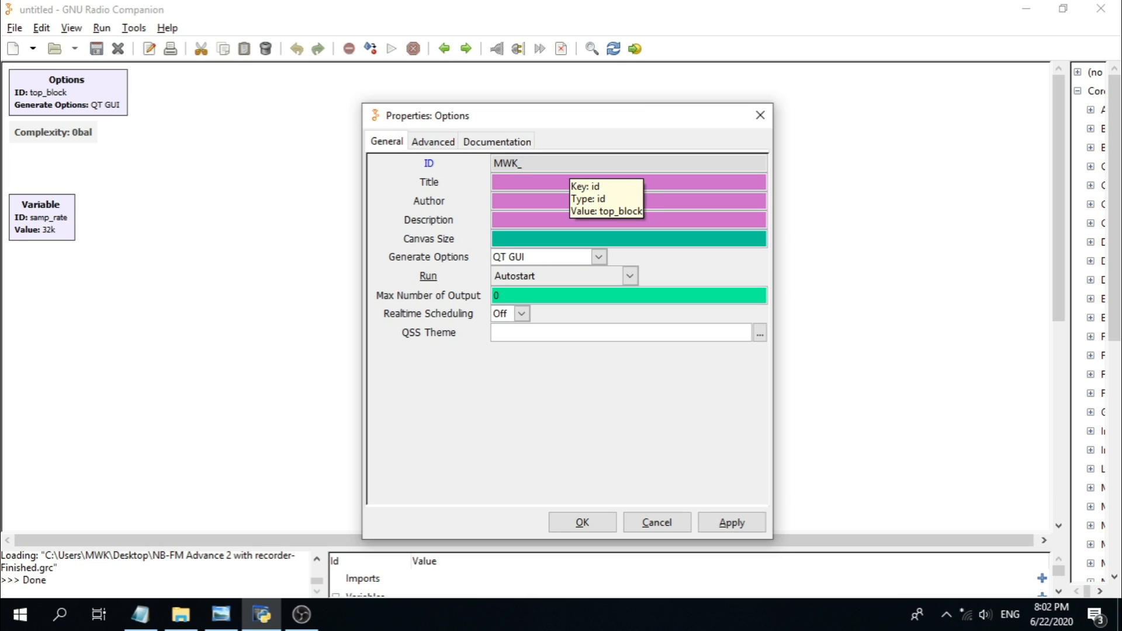
type("Advance_")
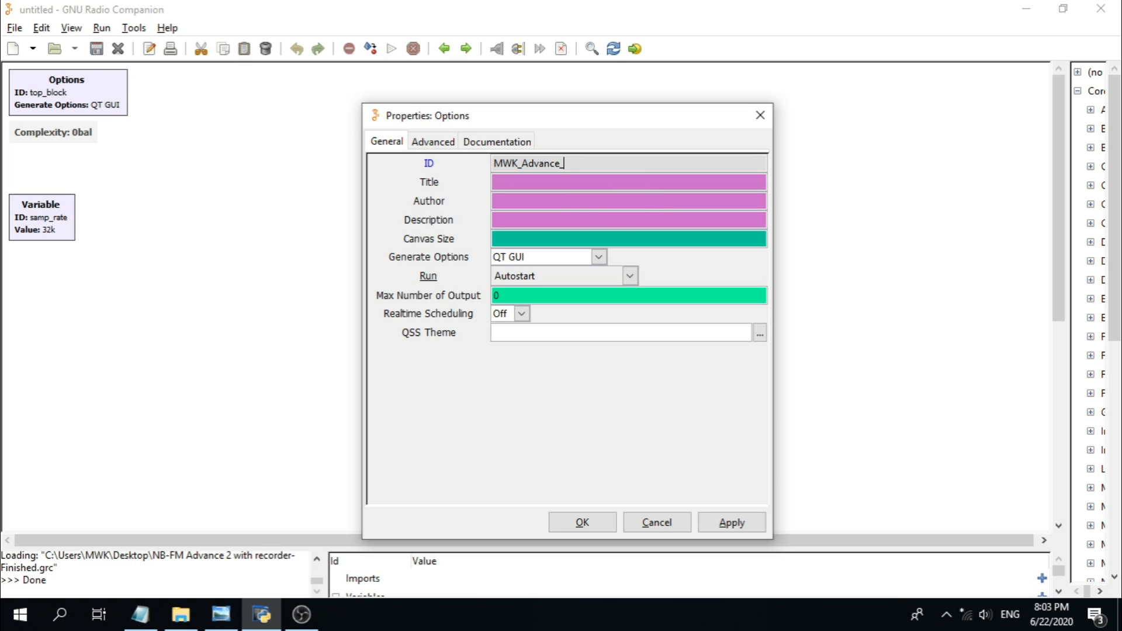
type("NFM_Recorder")
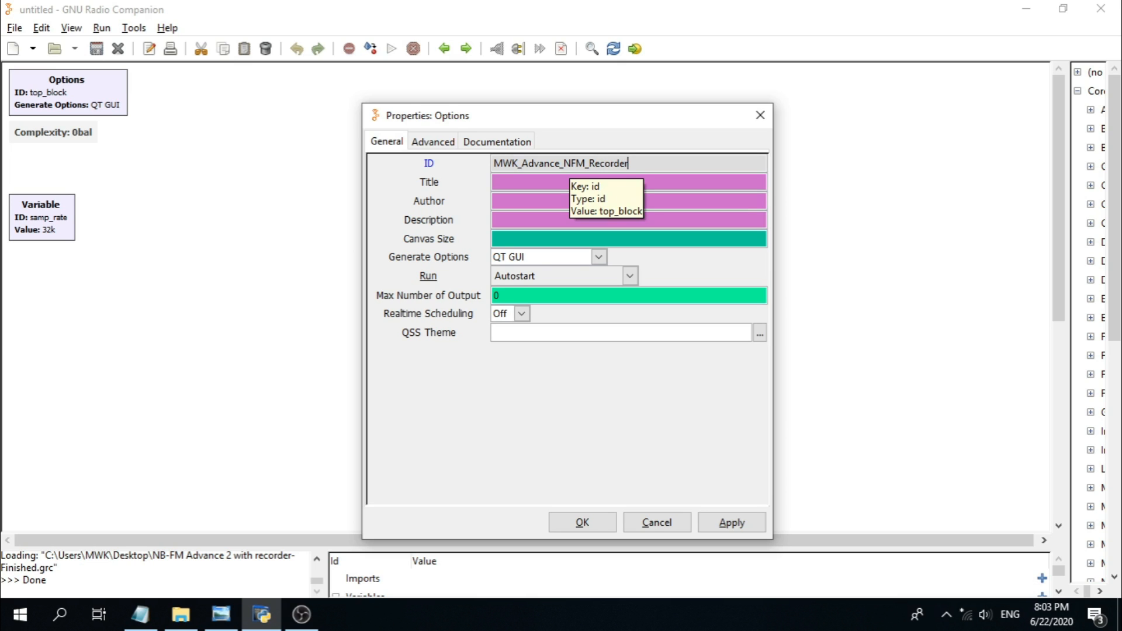
Step: Set the title of the Options block to "MWK Advance NFM Scope Recorder"
left_click(533, 182)
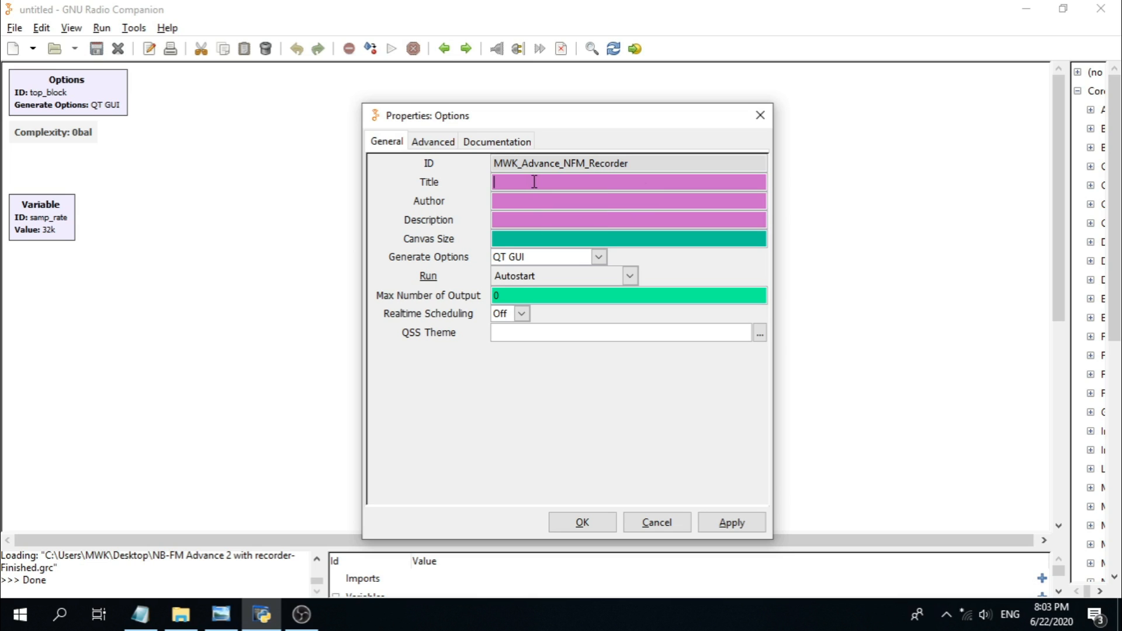
type("MWK ")
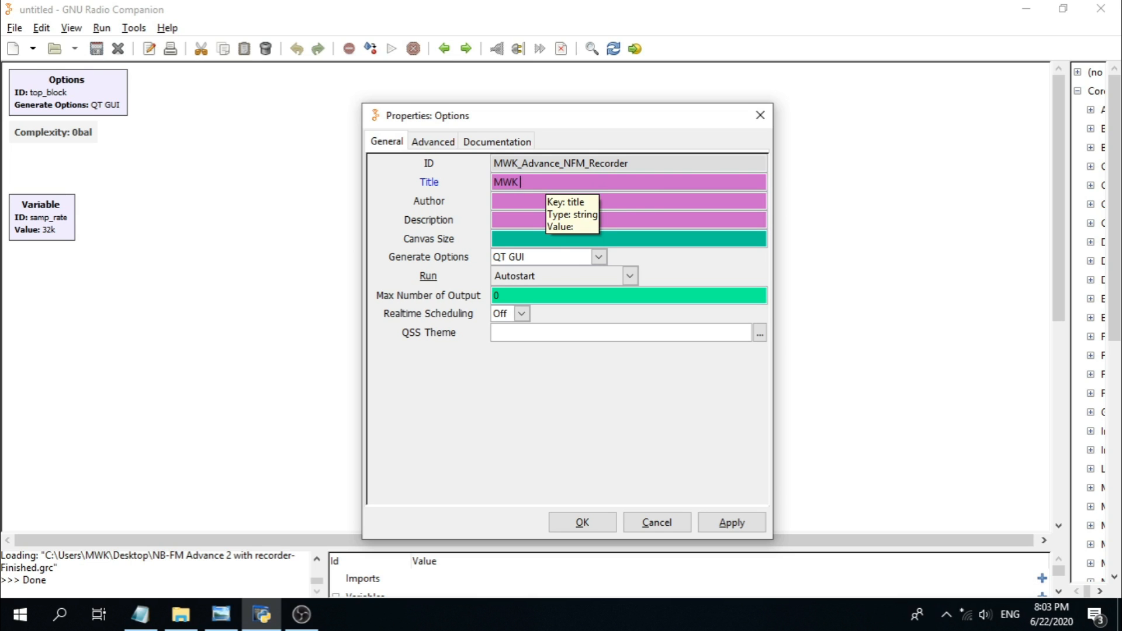
type("Advance")
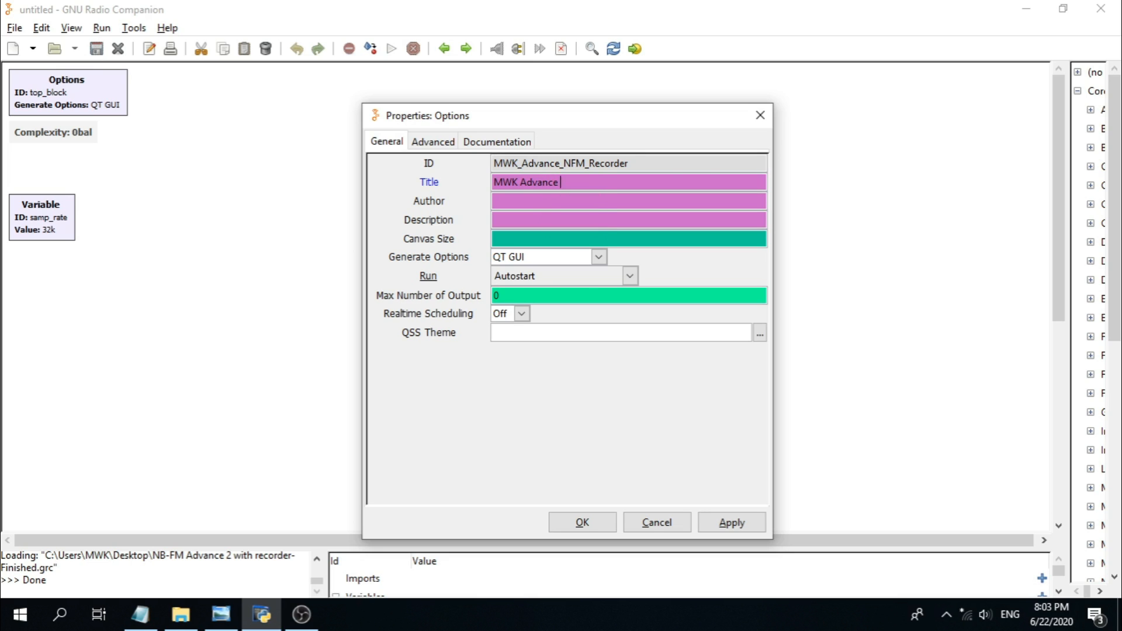
type(" NF")
type("M ")
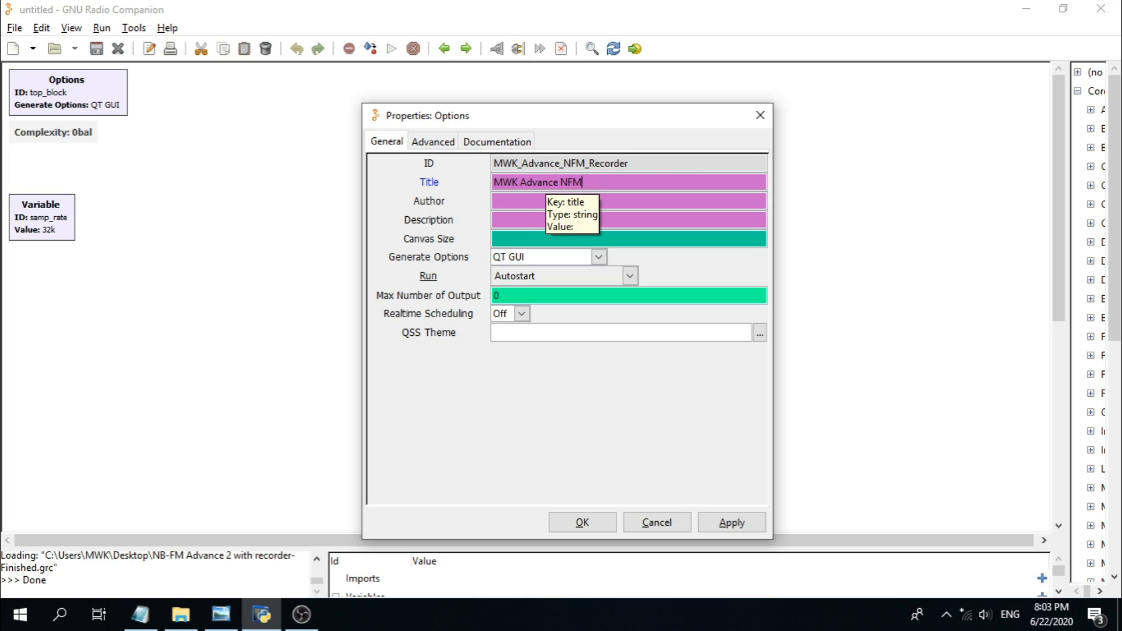
type("S")
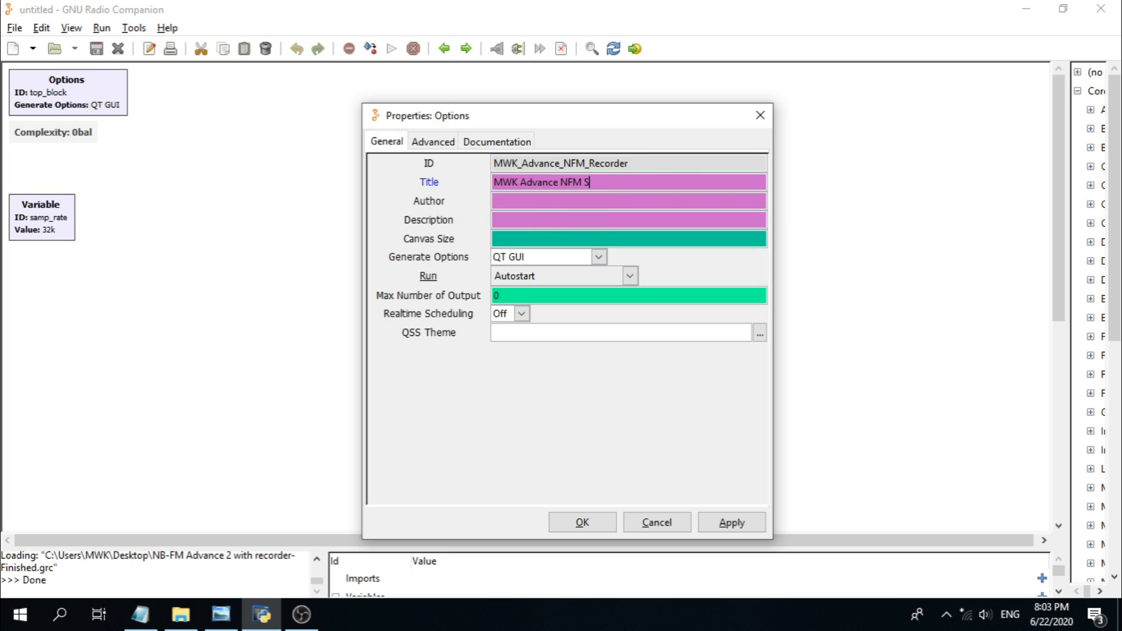
type("cope Recorder")
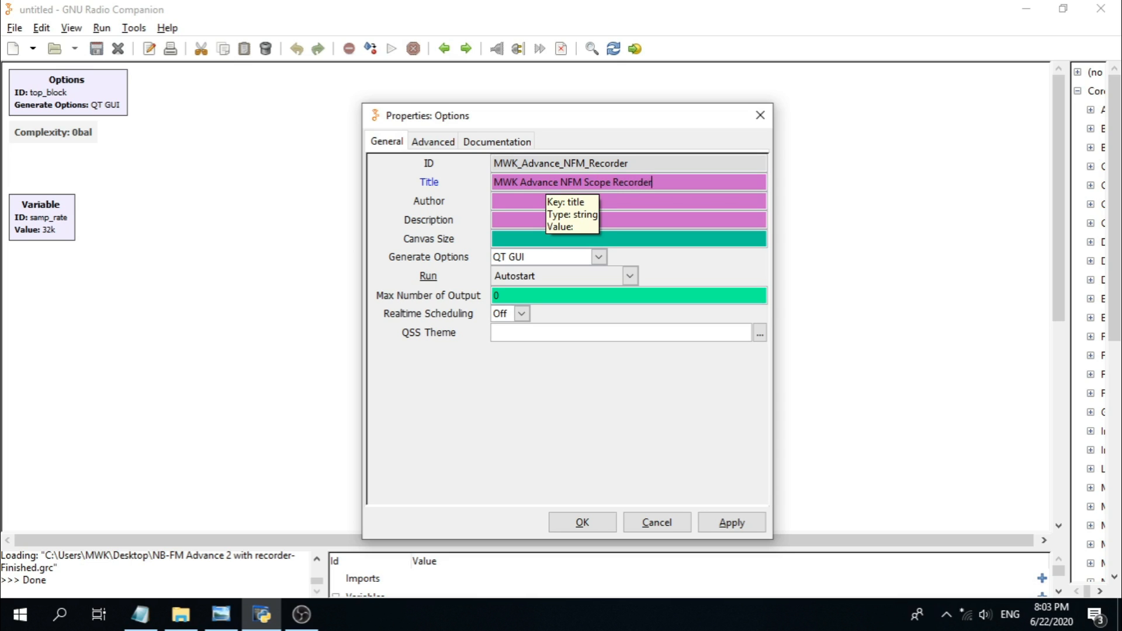
Step: Fill in MWK as author and SCOPE as description in the Options block, and apply its properties
left_click(528, 200)
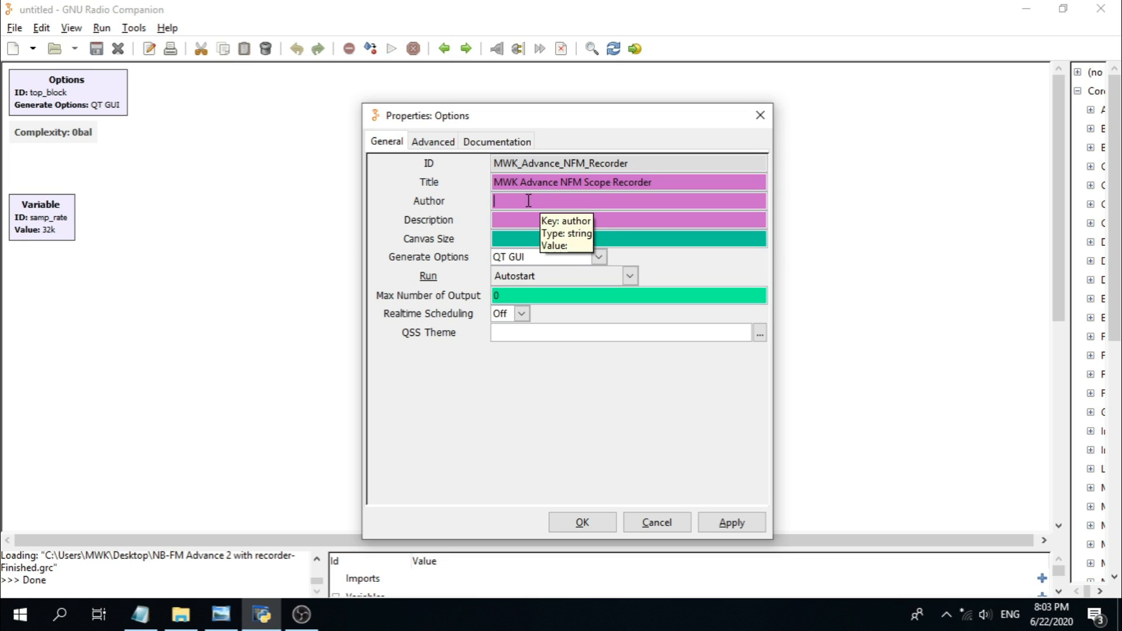
type("MWK")
left_click(532, 218)
type("SCOPE")
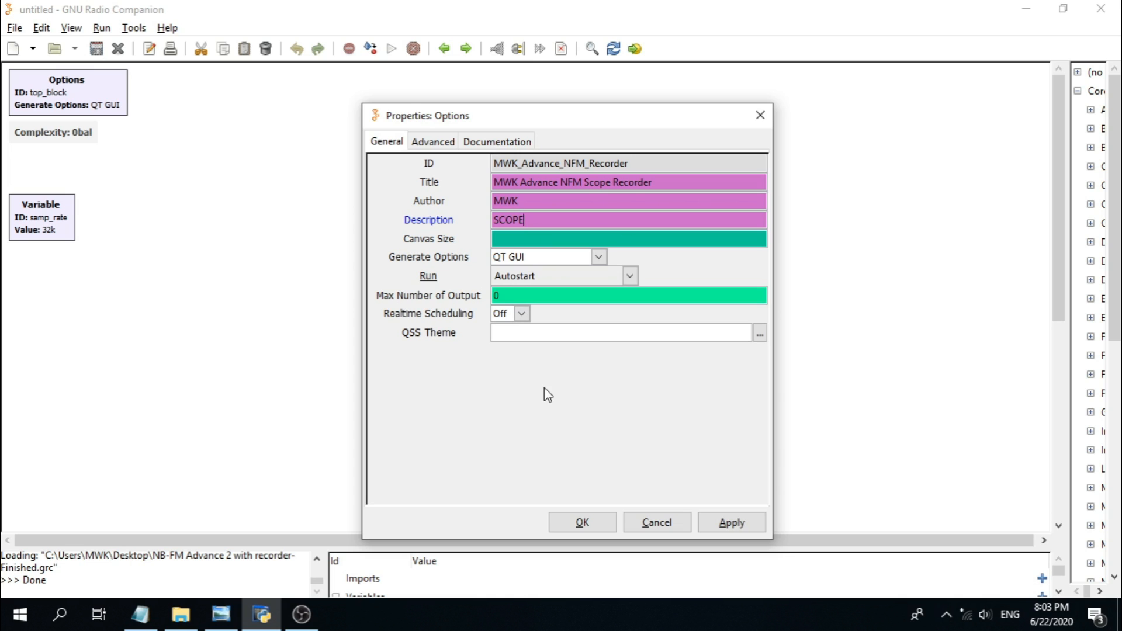
left_click(581, 520)
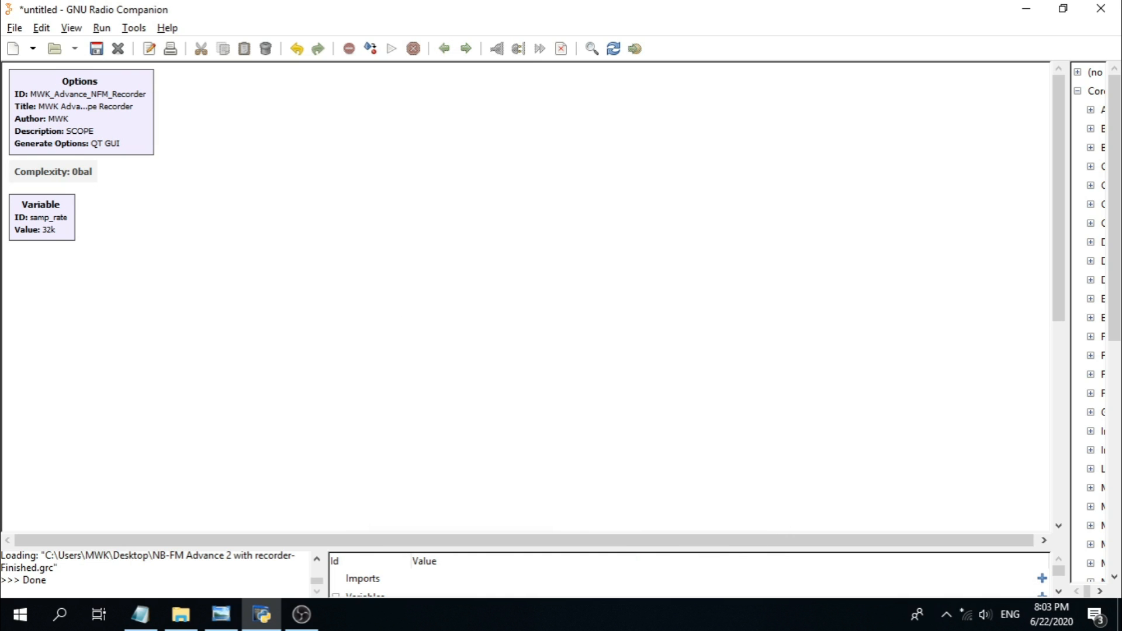
Step: Widen the block library, search it for "QT GUI RAN" and add a QT GUI Range block to the flow graph
key("alt+Tab")
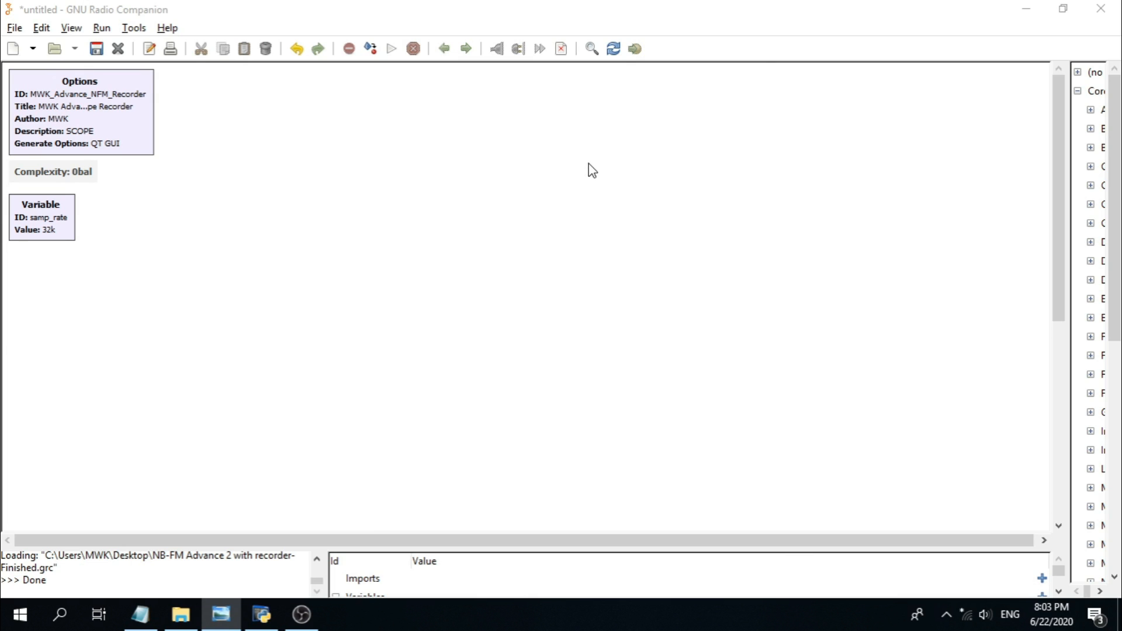
left_click(591, 49)
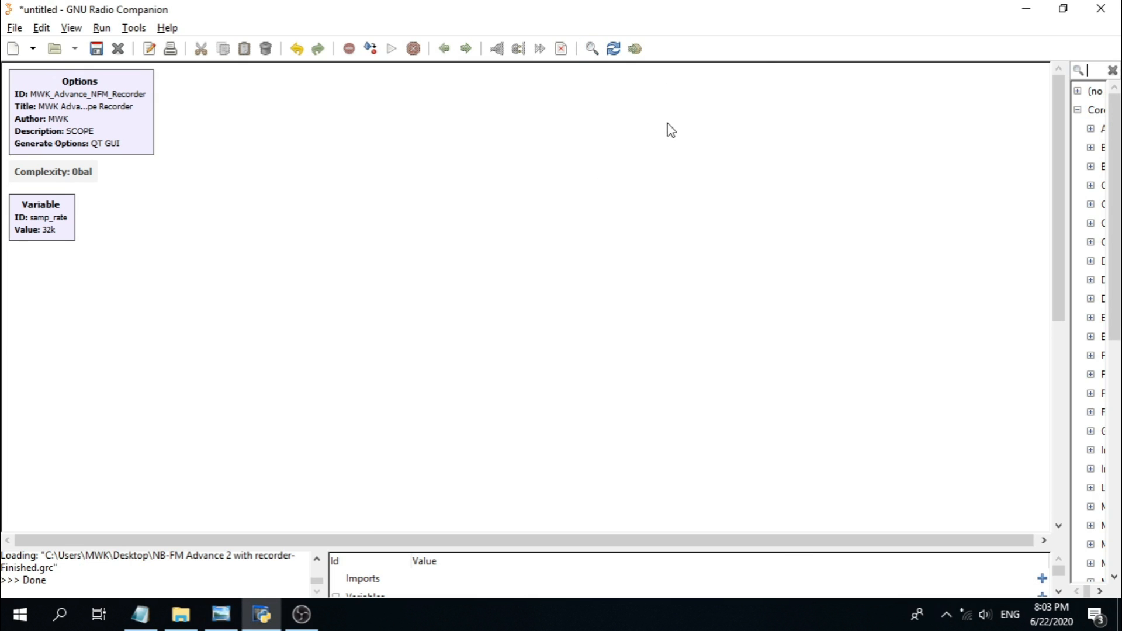
left_click_drag(1064, 160, 950, 170)
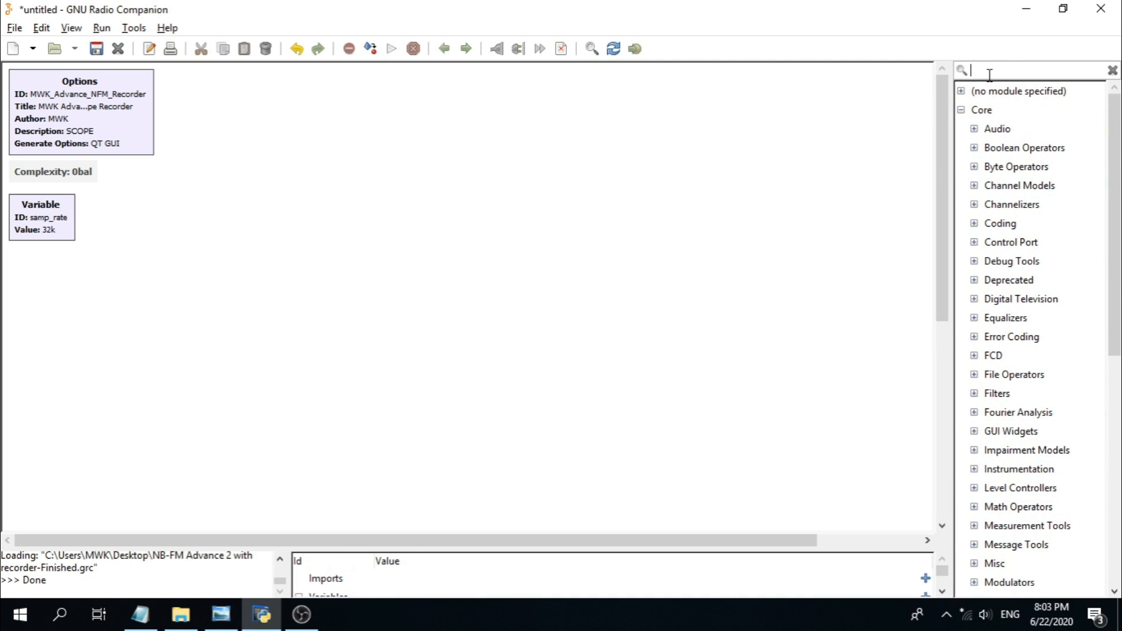
type("QT GUI")
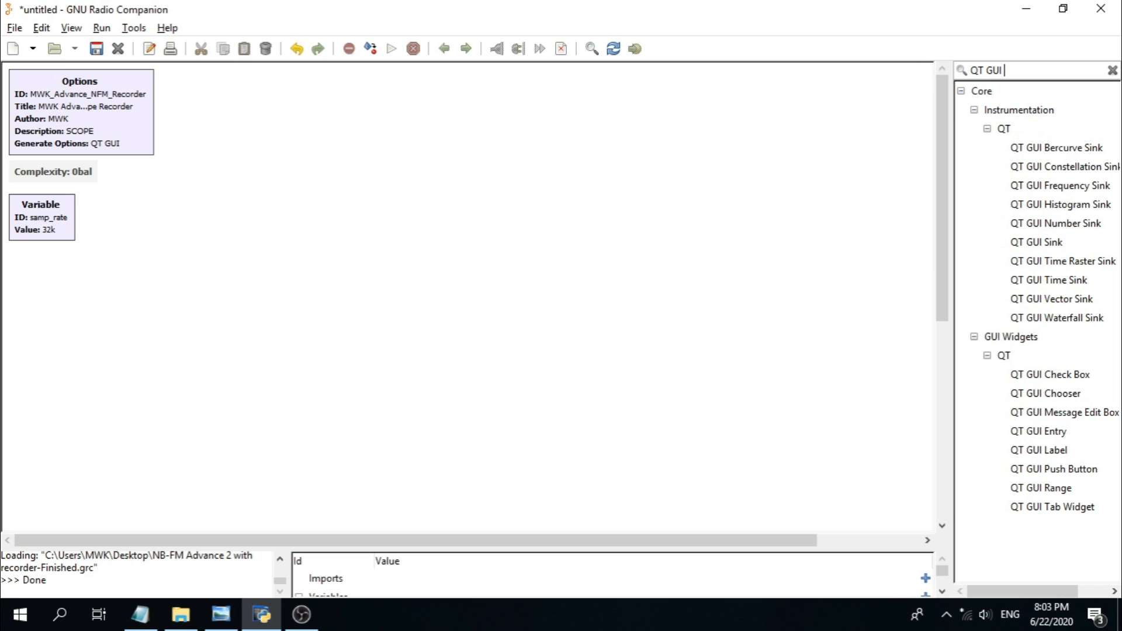
type(" RAN")
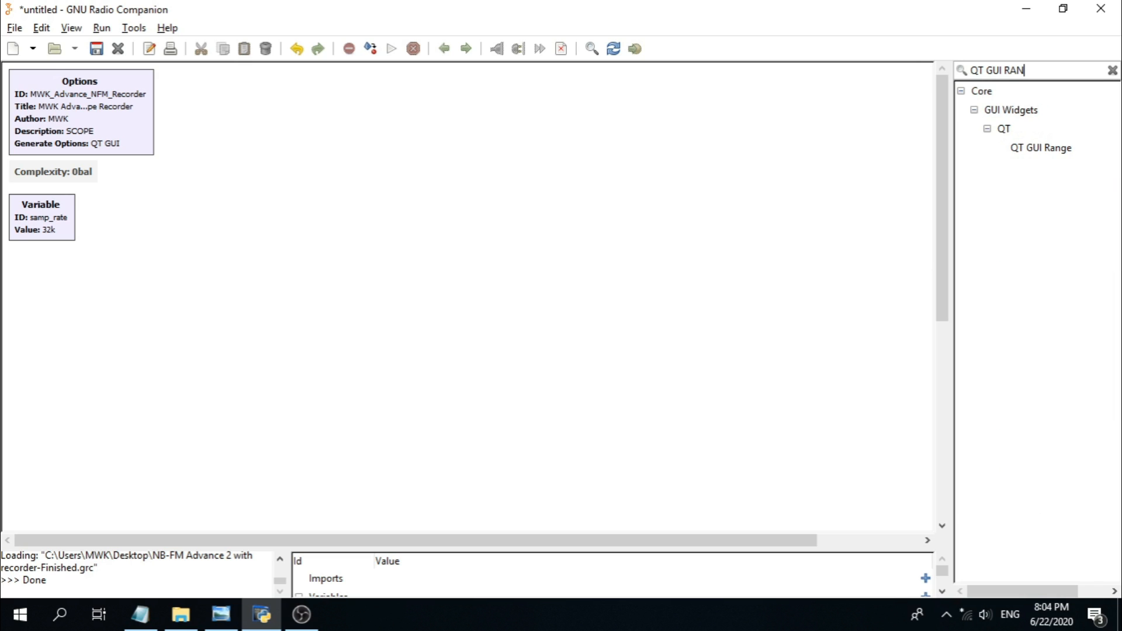
double_click(1062, 150)
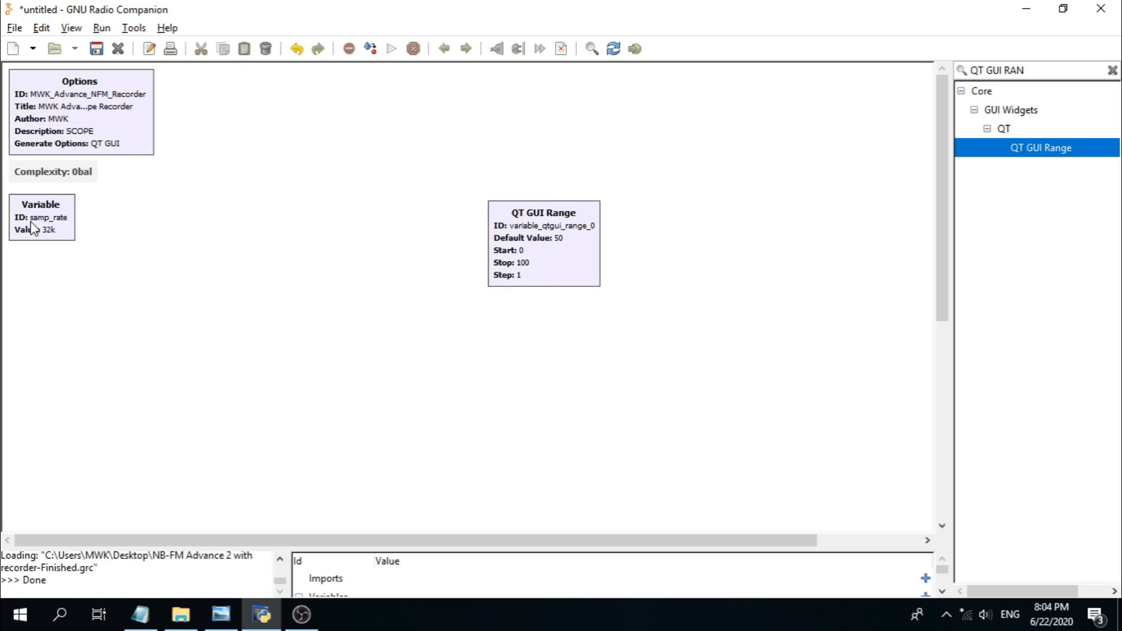
Step: Delete the samp_rate Variable block and place the QT GUI Range block directly below the Options block
left_click_drag(493, 222, 87, 273)
left_click_drag(42, 234, 216, 198)
right_click(214, 194)
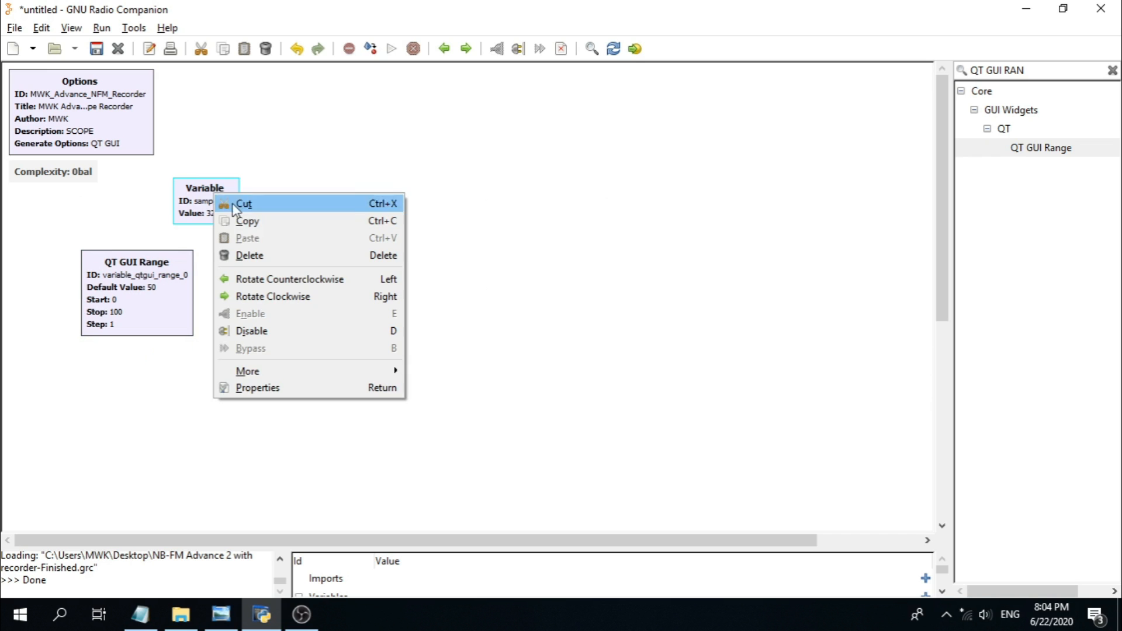
left_click(268, 256)
left_click_drag(150, 291, 79, 206)
Step: Set the ID of the QT GUI Range block to demod_bb_freq
double_click(83, 208)
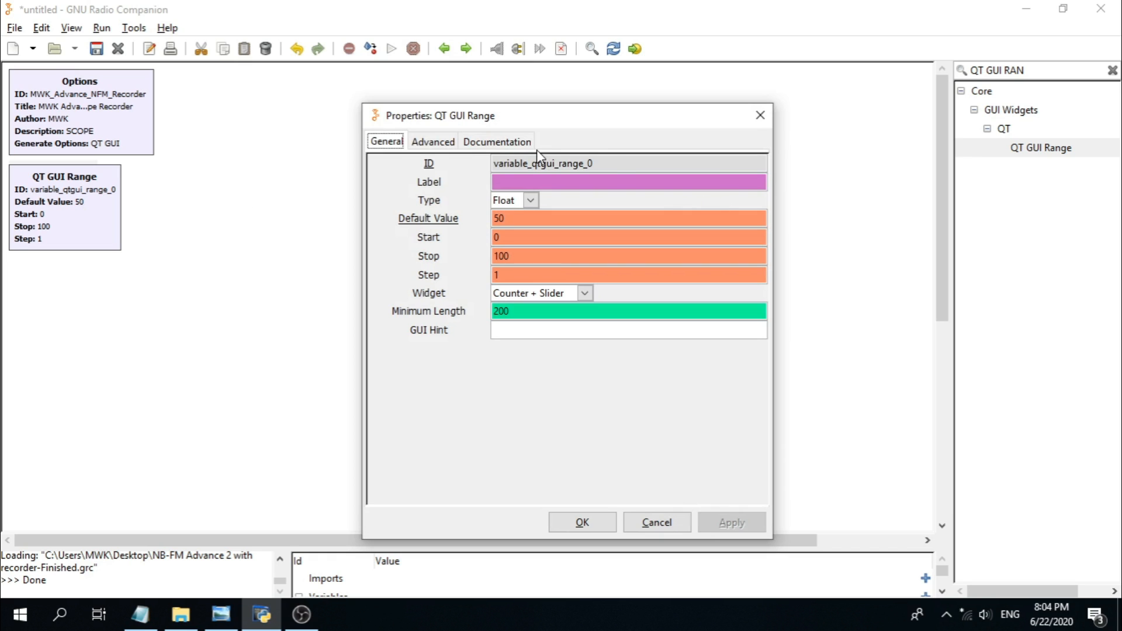
double_click(617, 166)
triple_click(617, 166)
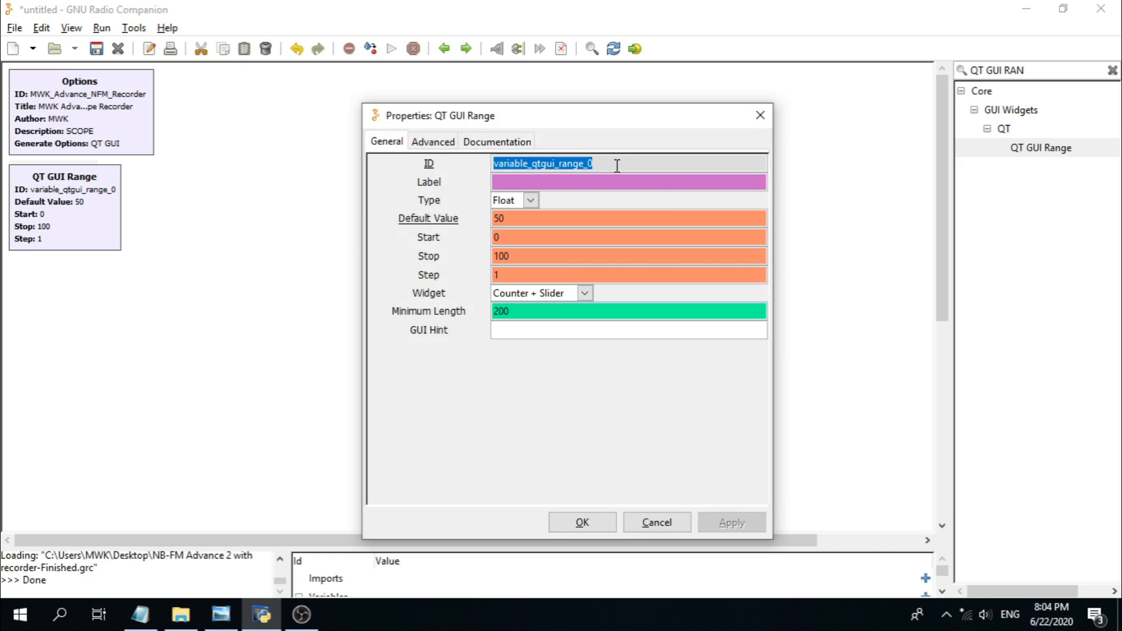
type("de")
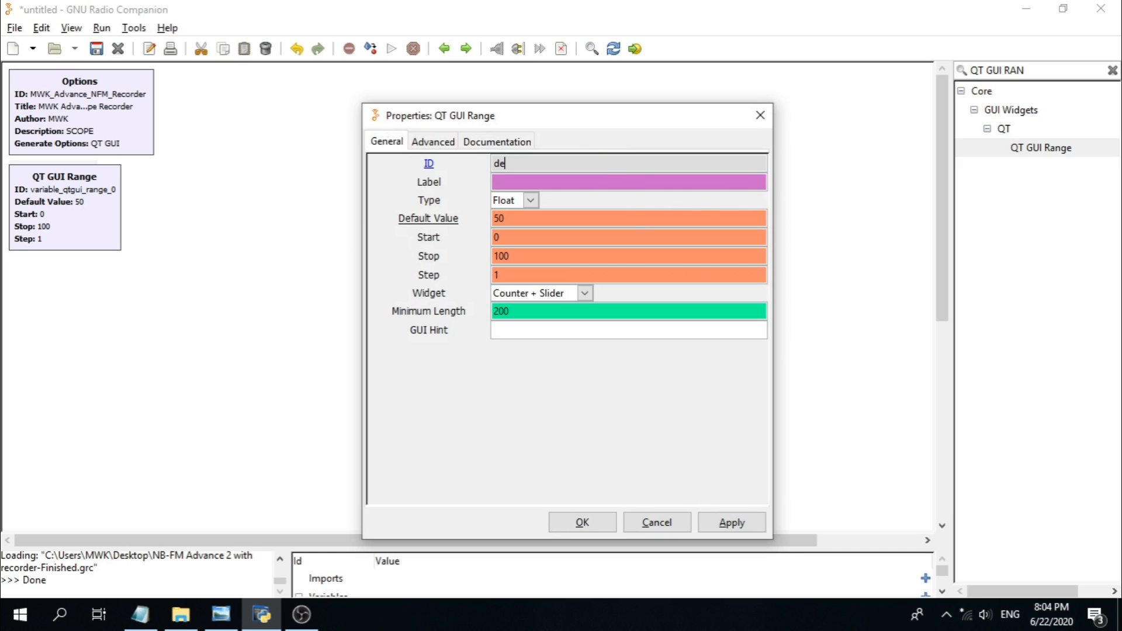
type("mod")
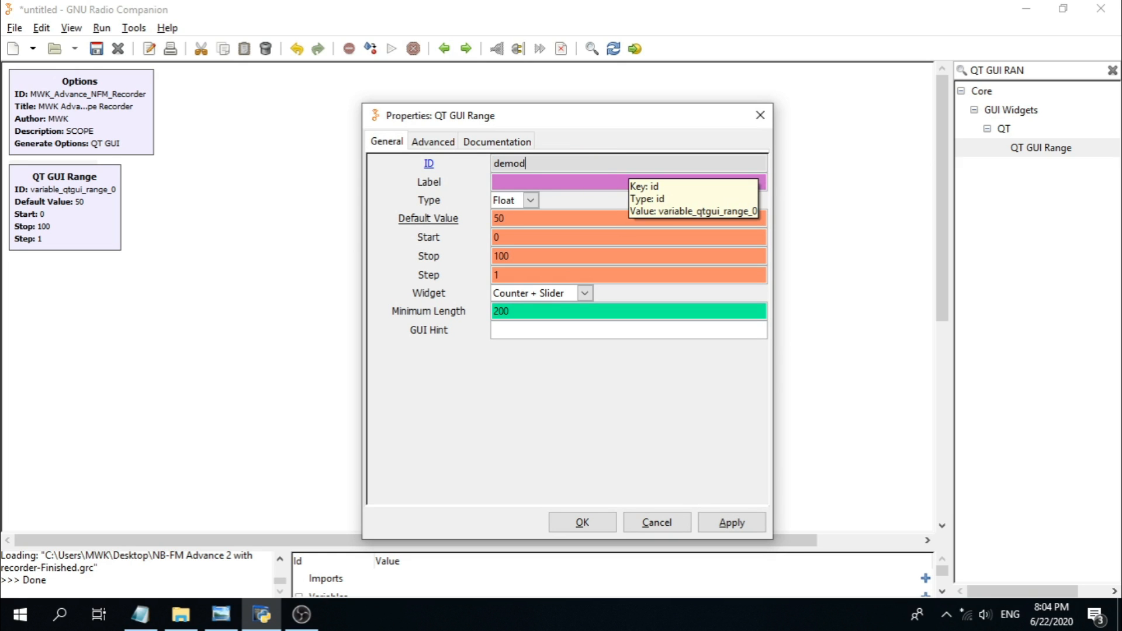
type("_bb")
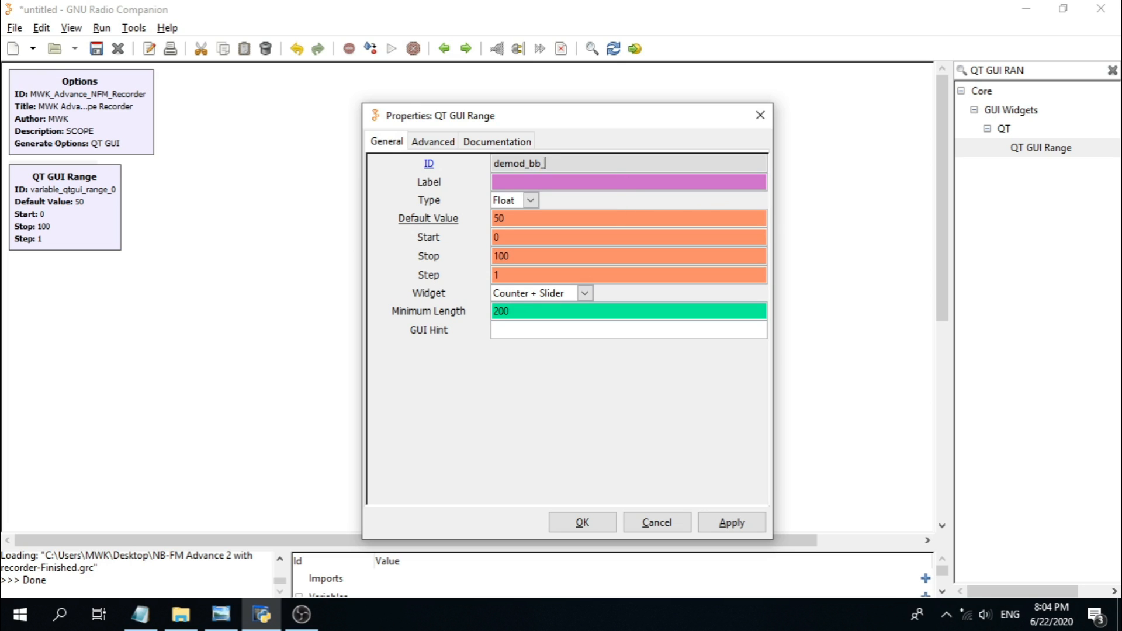
type("_freq")
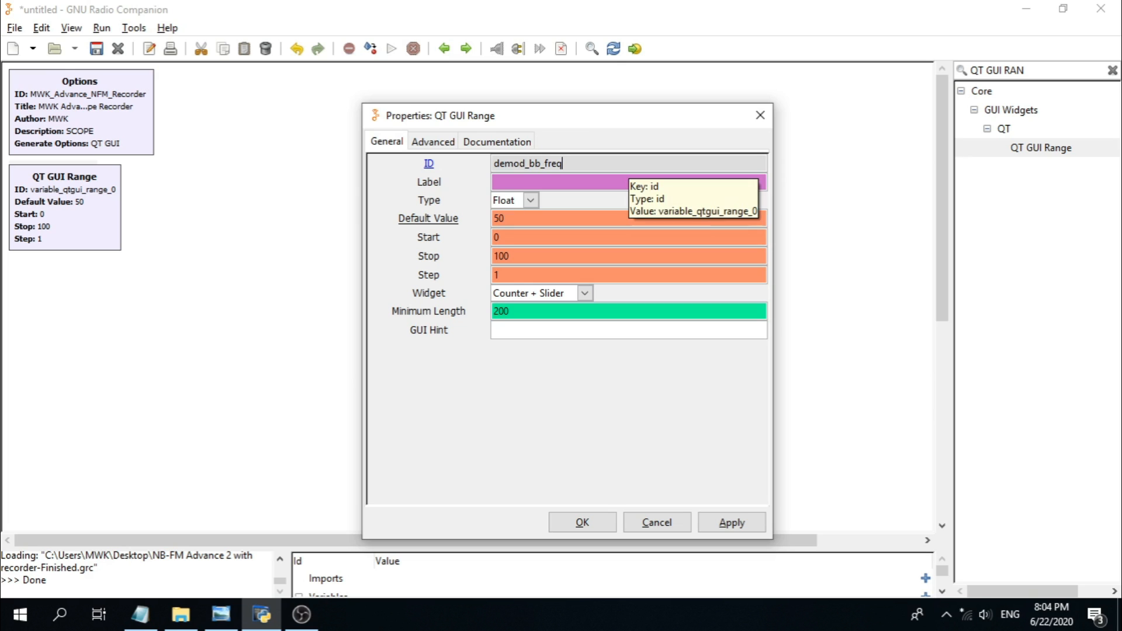
Step: Label the range "Demod BB Freq (HZ)", including the quotation marks
left_click(591, 183)
type("''")
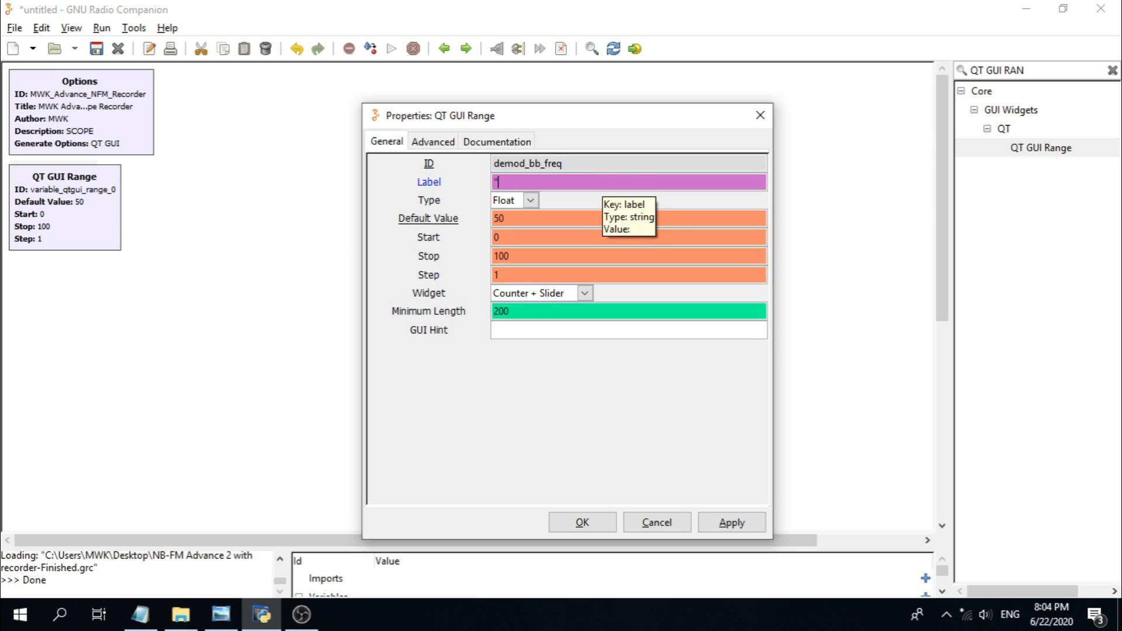
type("D")
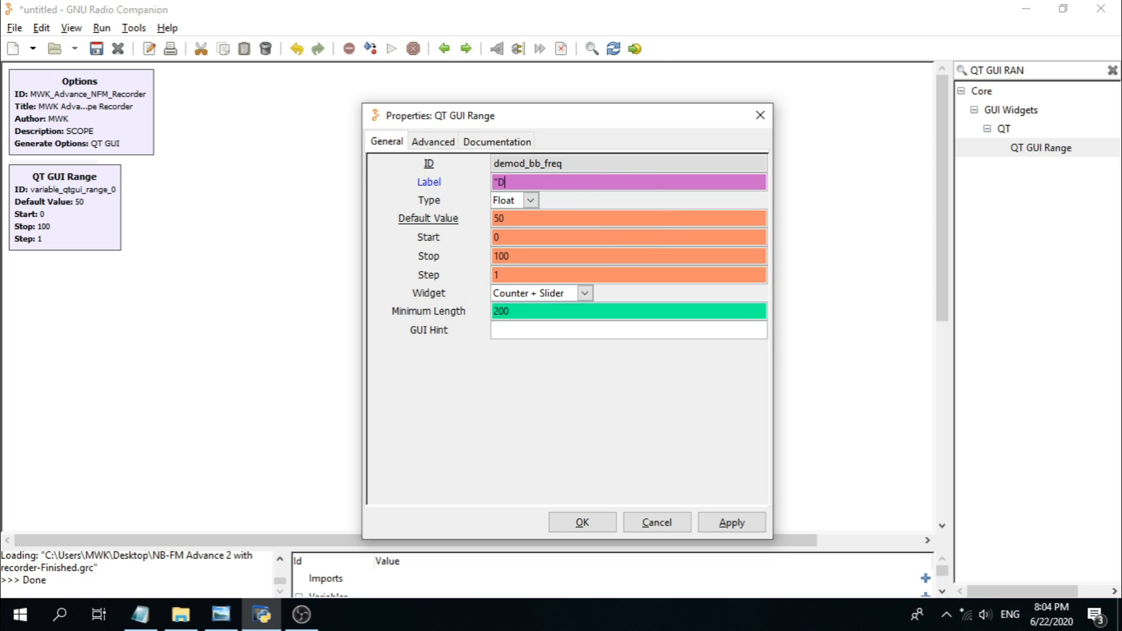
type("emod BB")
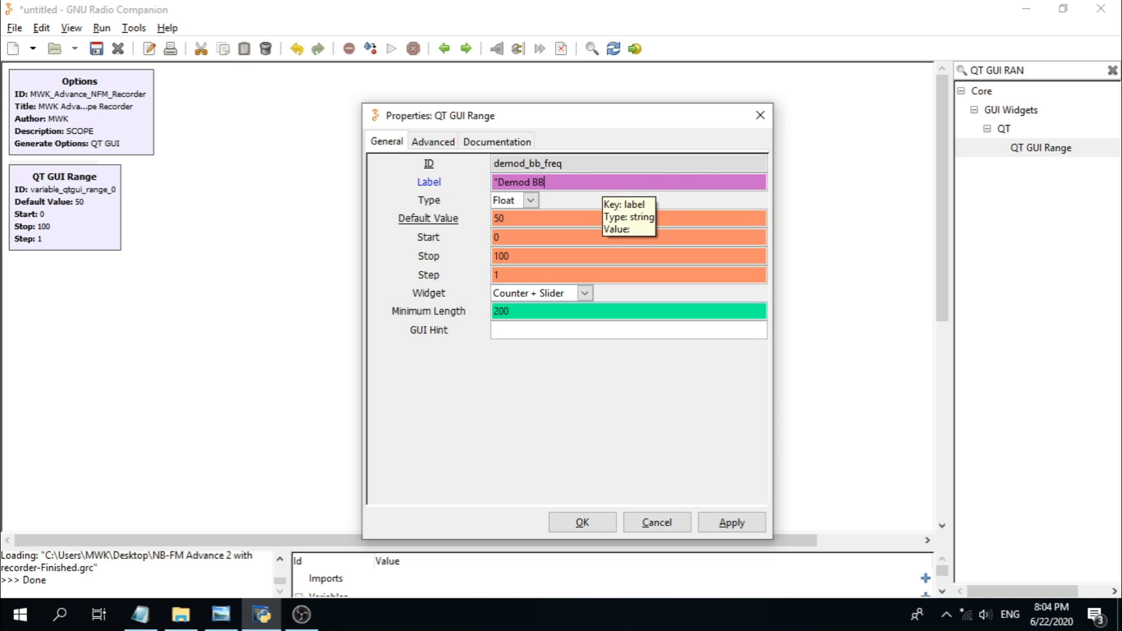
type(" Freq (HZ)\"")
Step: Set the range's default value to -15E3 and its start to -samp_rate/2
double_click(498, 219)
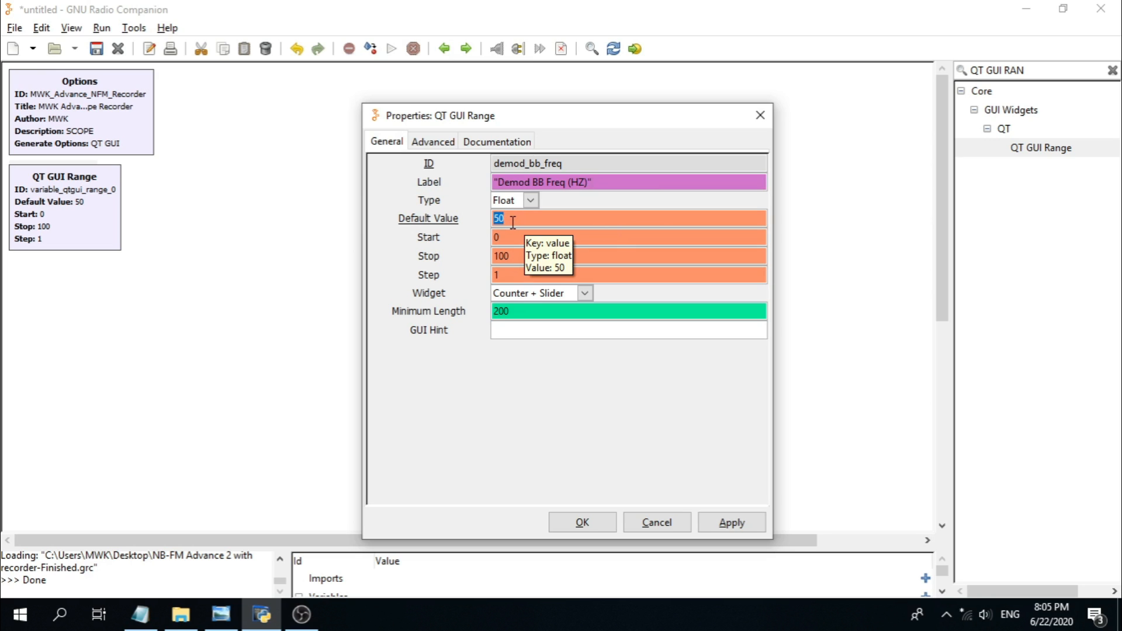
type("-15E3")
double_click(510, 237)
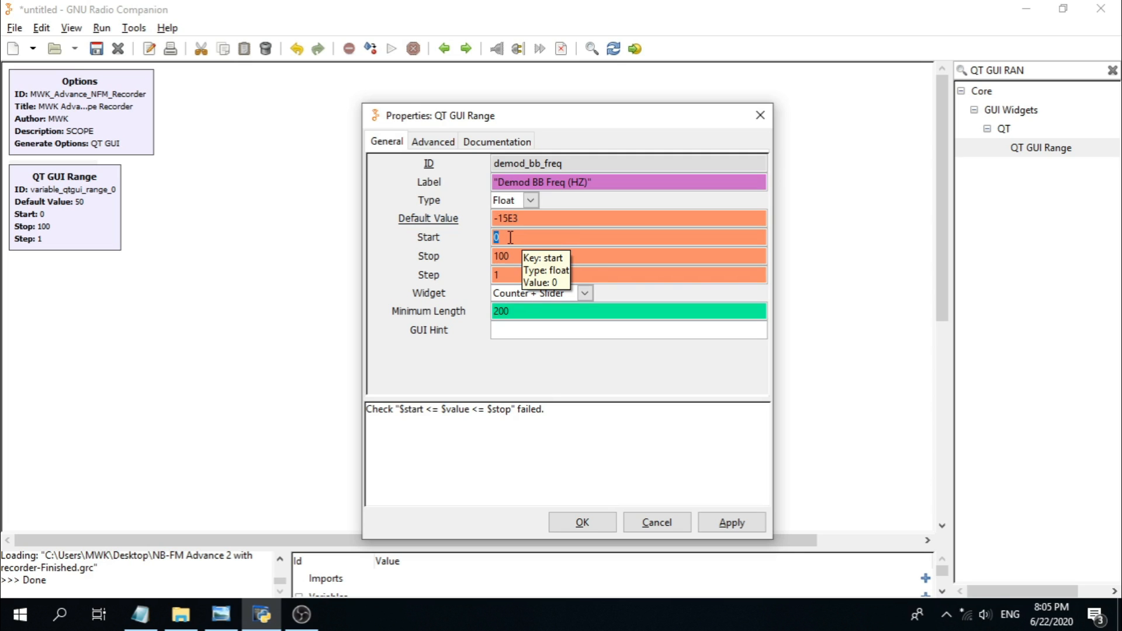
type("-samp_")
type("rate/")
type("2")
Step: Copy the samp_rate/2 part of the range's start expression and use it as the stop value
left_click_drag(570, 237, 490, 222)
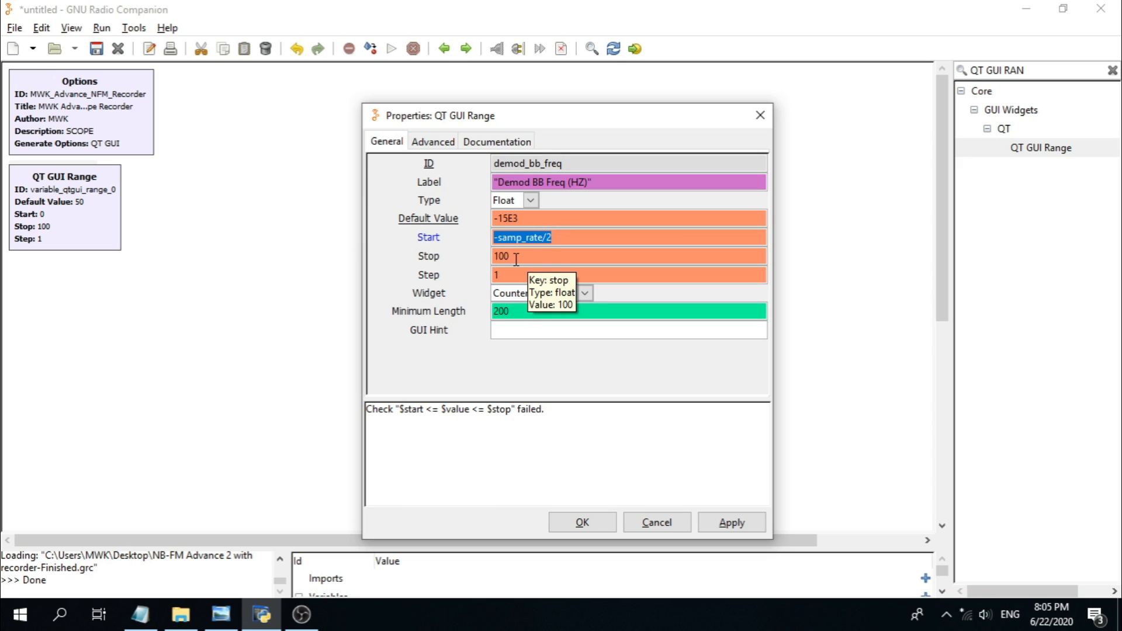
left_click(523, 236)
left_click_drag(552, 238, 506, 240)
right_click(507, 237)
left_click(520, 263)
left_click(520, 255)
double_click(520, 255)
right_click(521, 256)
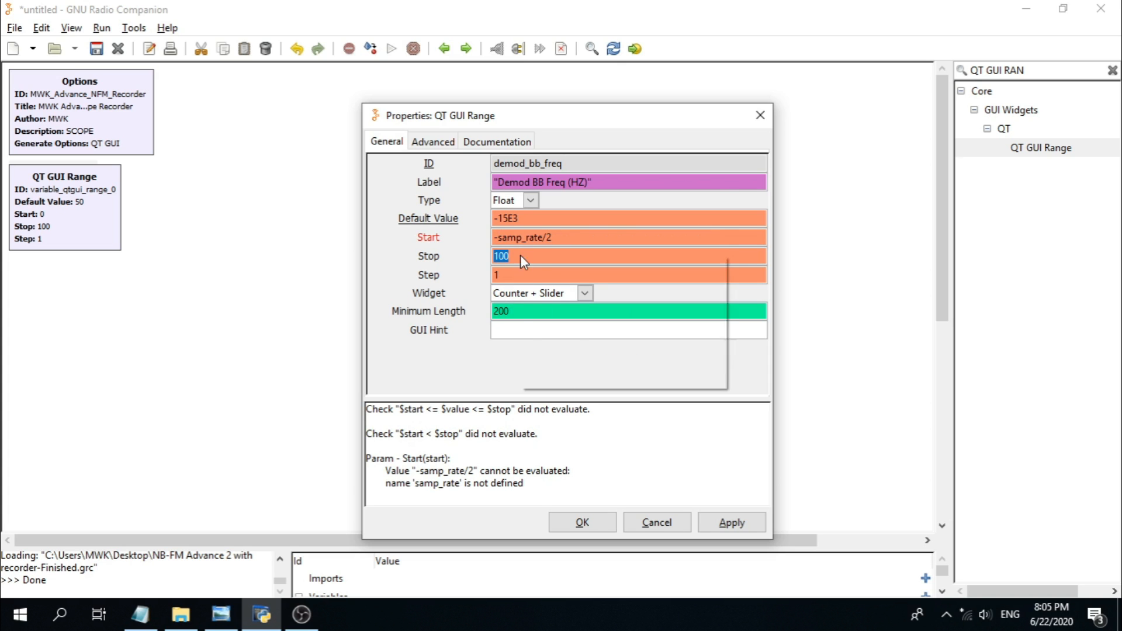
left_click(553, 298)
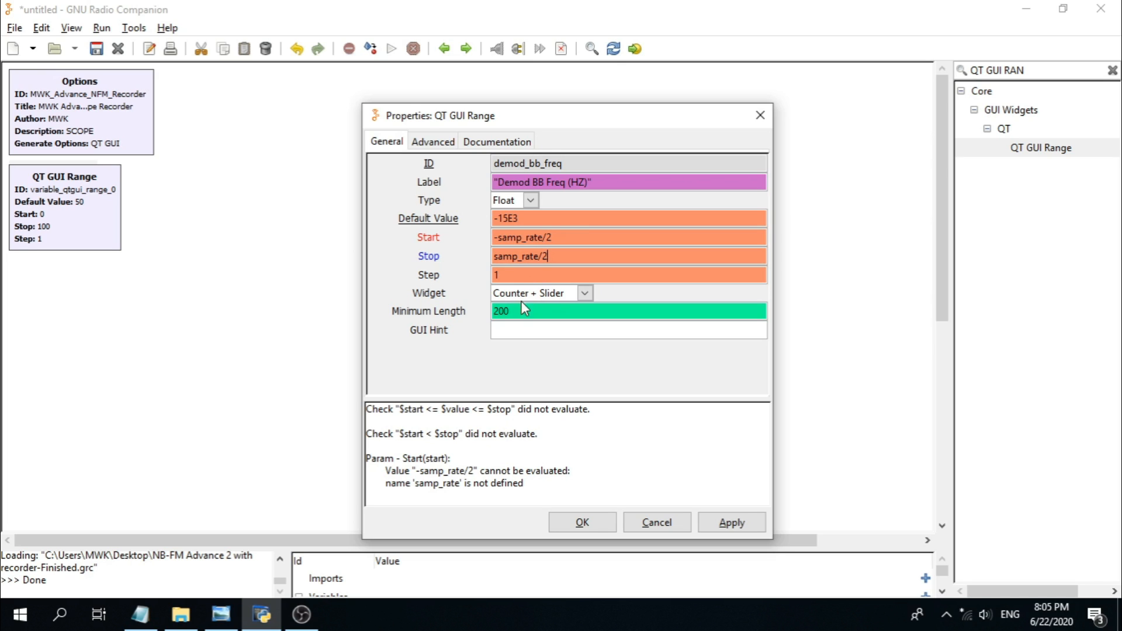
Step: Set the range's step to 5e3 and its GUI hint to 3,1,1,3, and accept the block properties
double_click(520, 275)
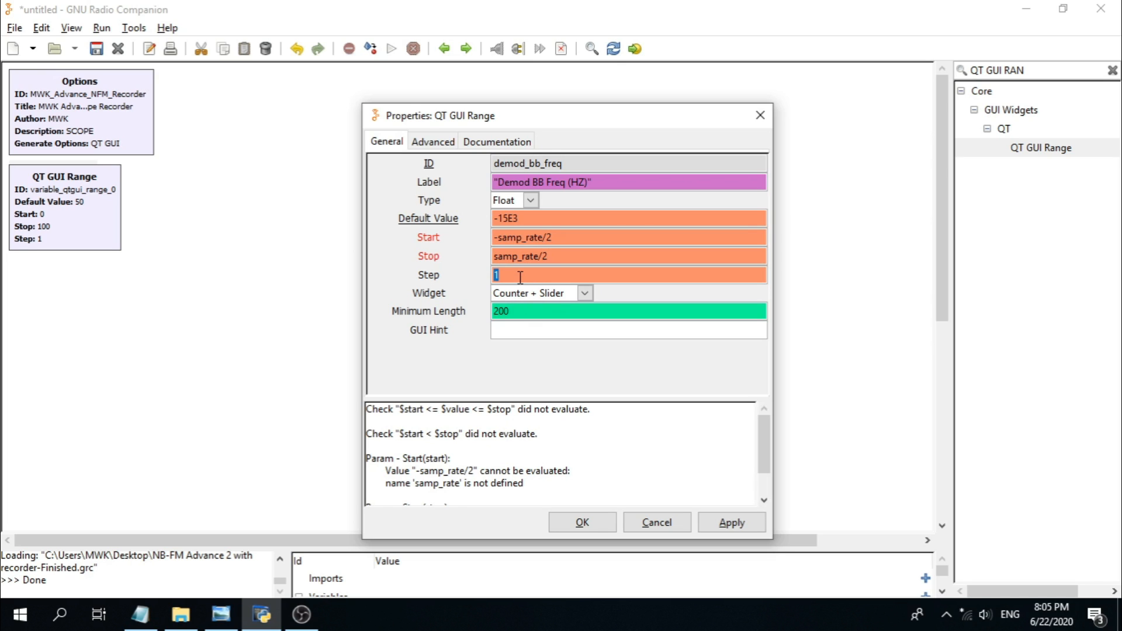
type("5e3")
left_click(513, 333)
type("3,1,")
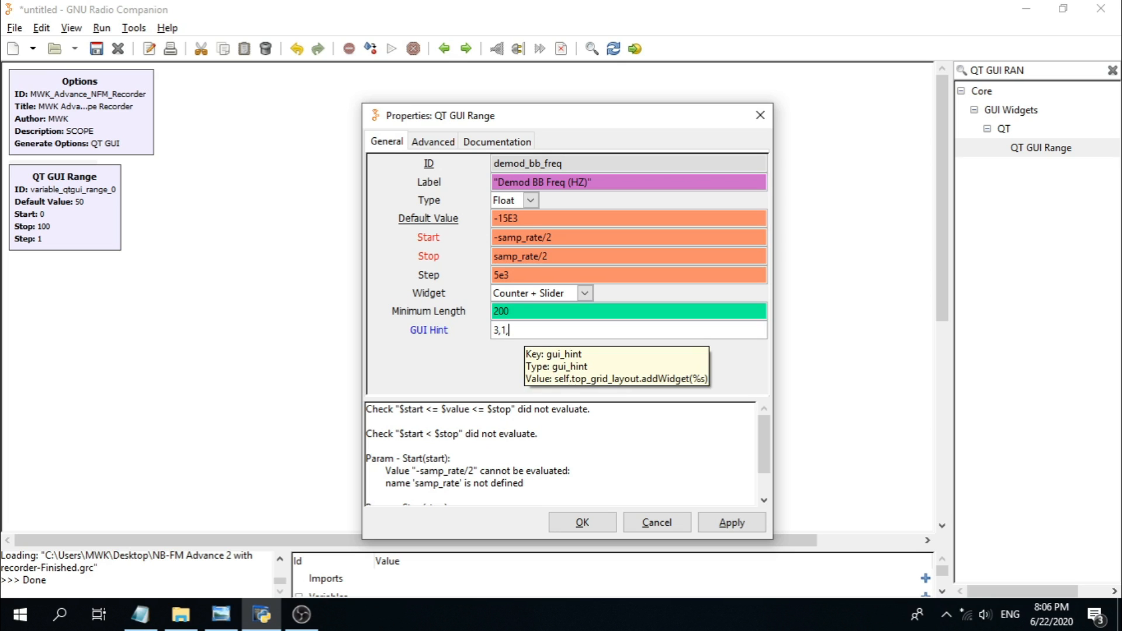
type("1,3")
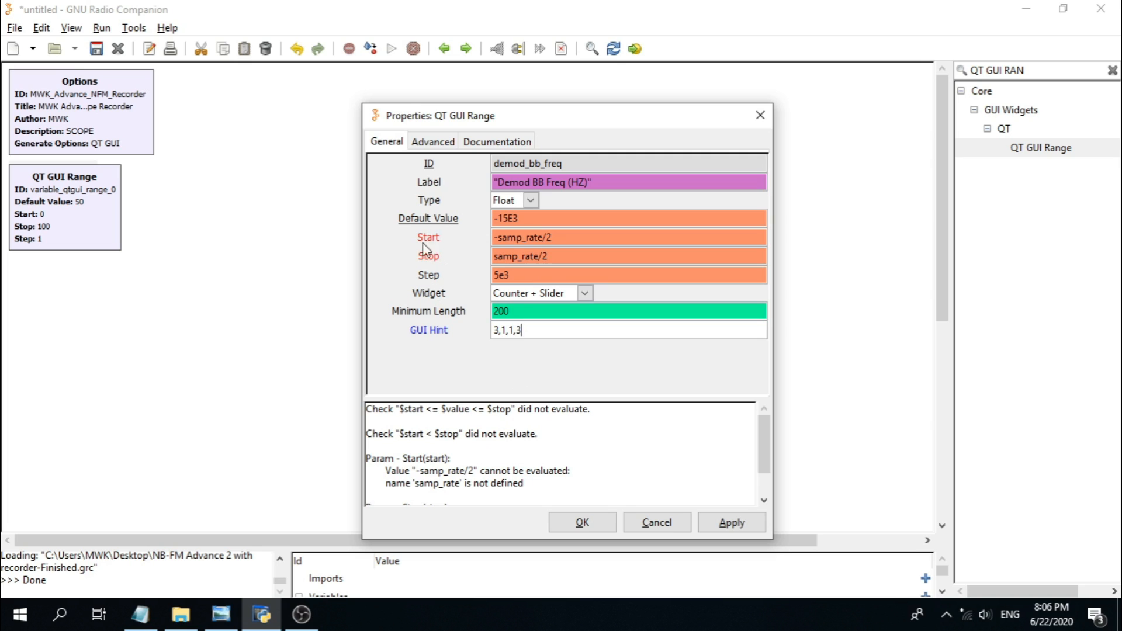
double_click(526, 257)
left_click(583, 522)
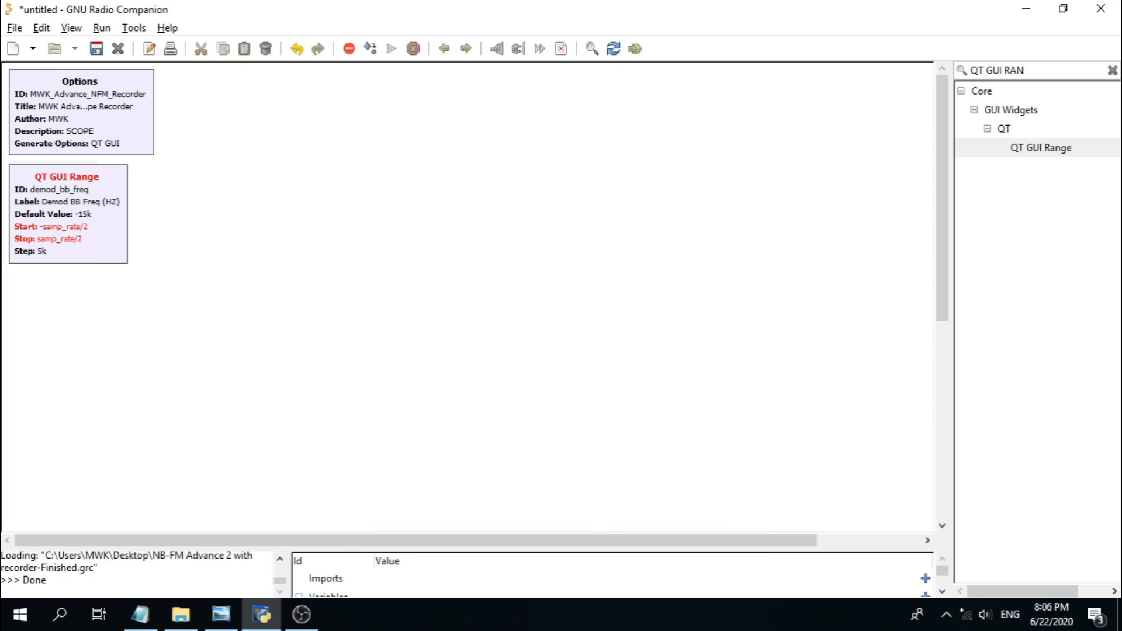
key("alt+Tab")
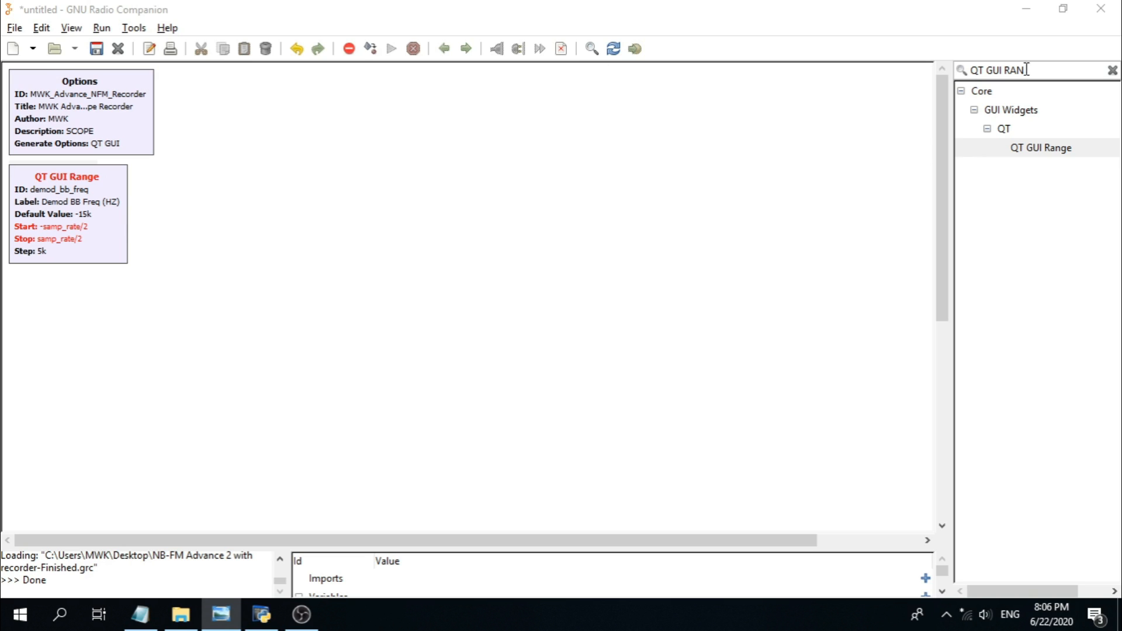
left_click(1058, 71)
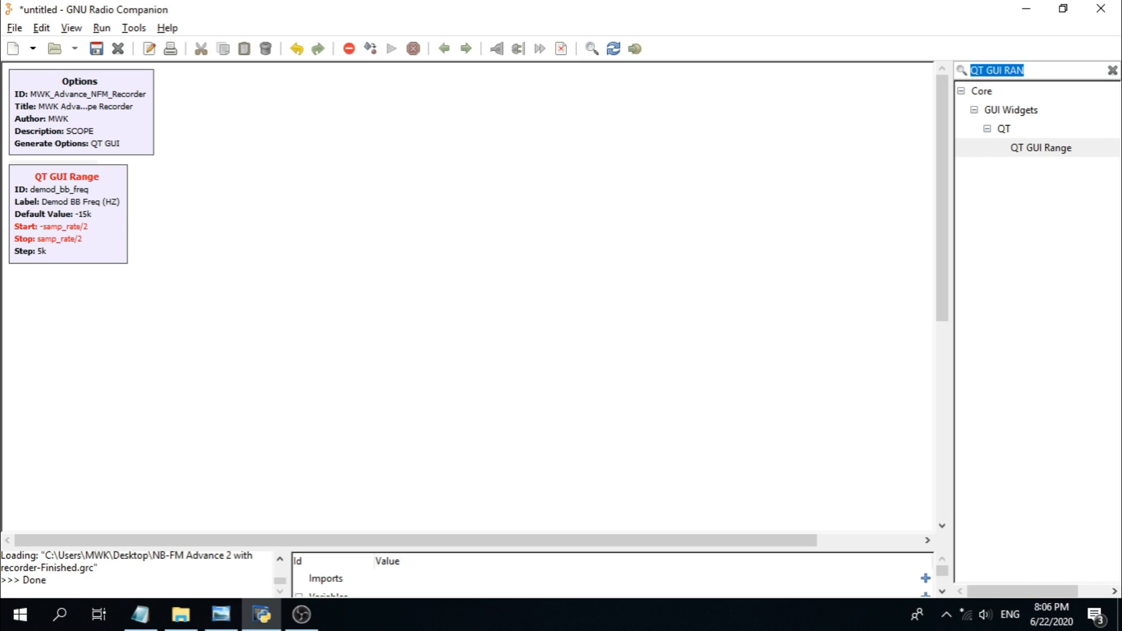
type("low pass")
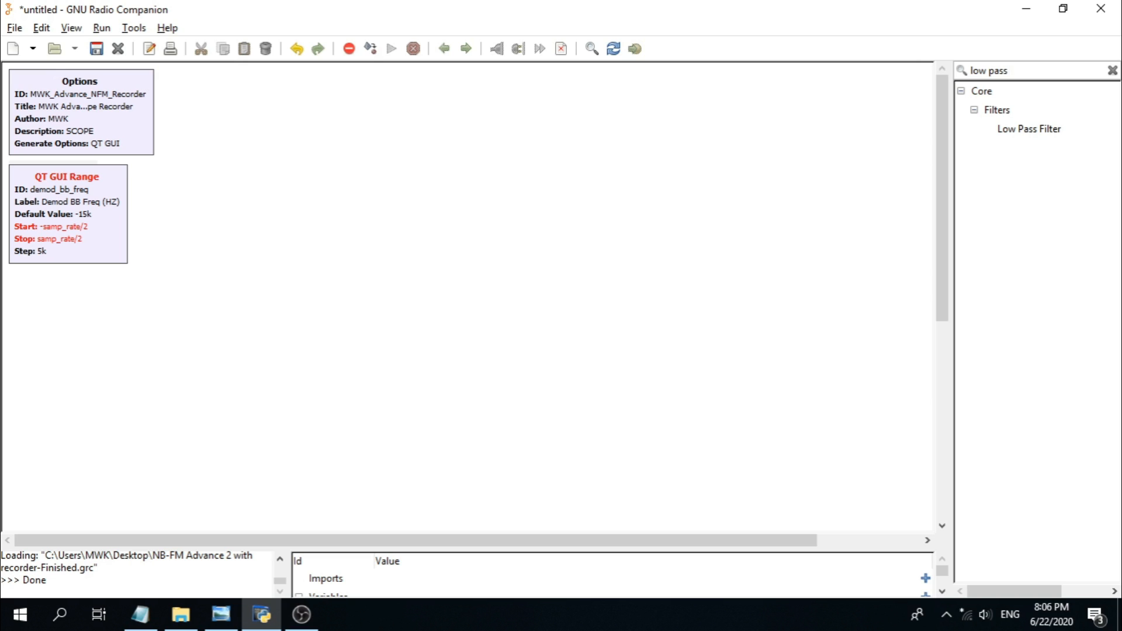
type(" filter")
key("BackSpace")
double_click(1046, 129)
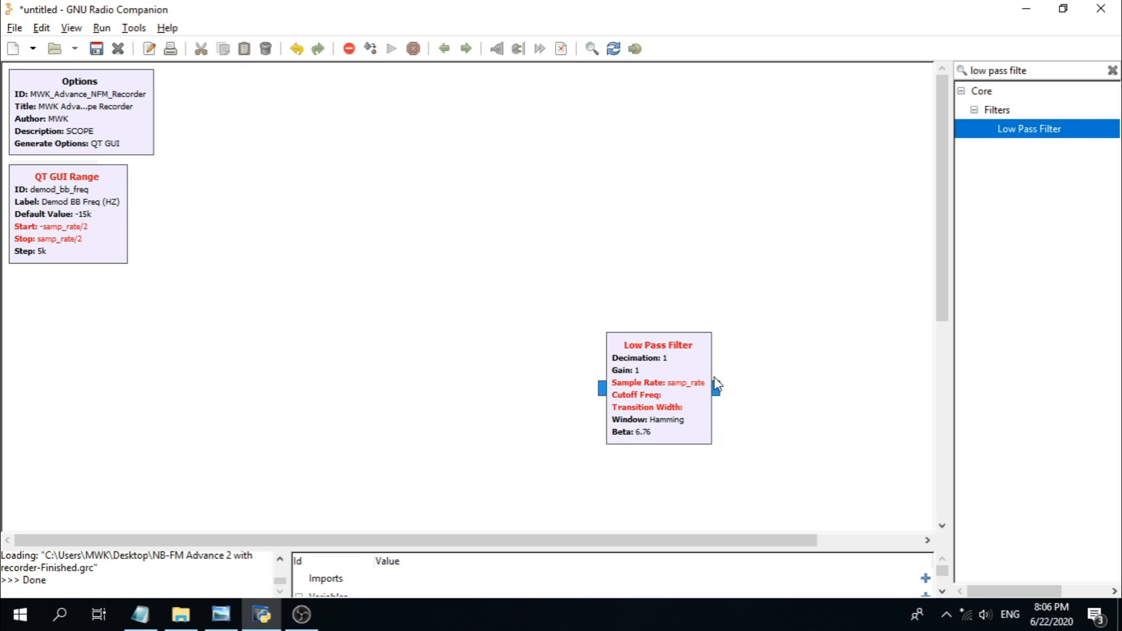
left_click_drag(670, 389, 361, 234)
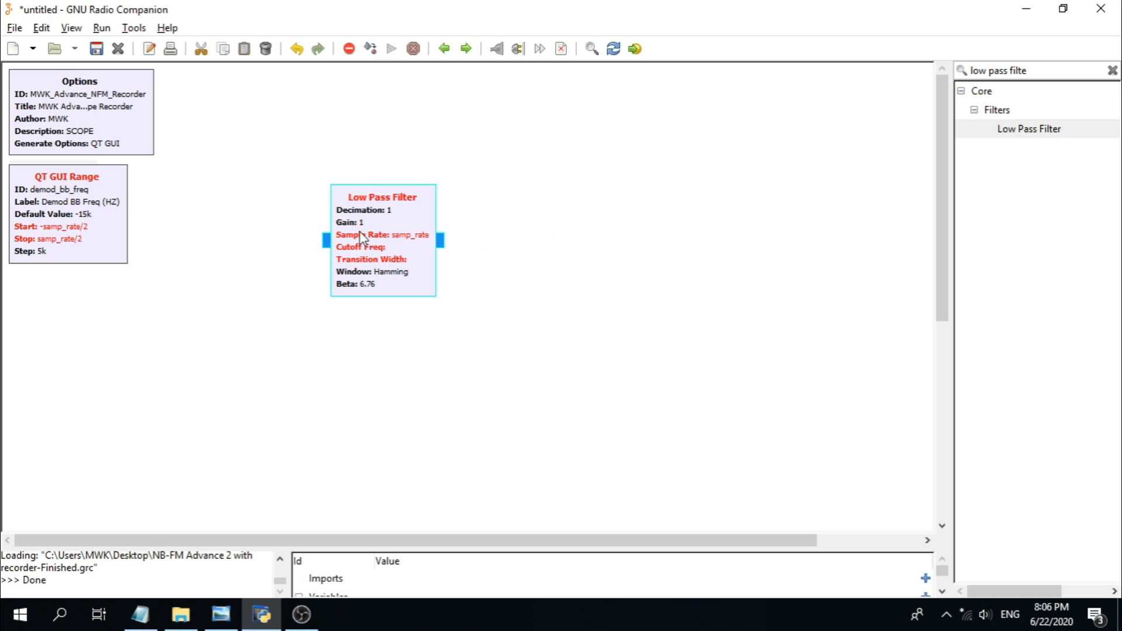
right_click(393, 216)
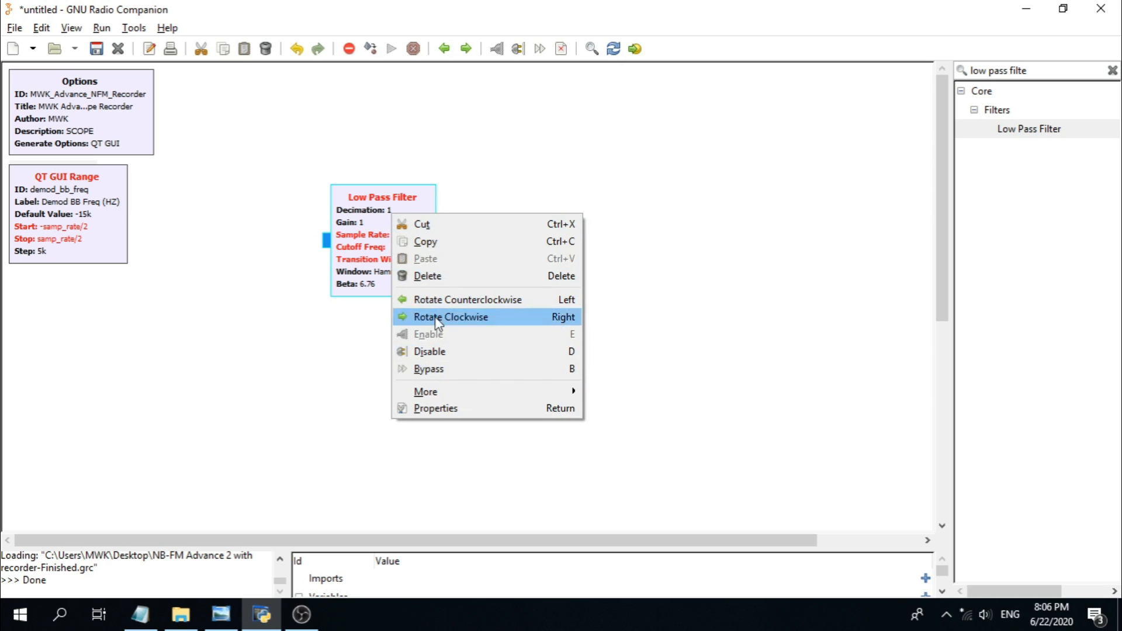
left_click(433, 276)
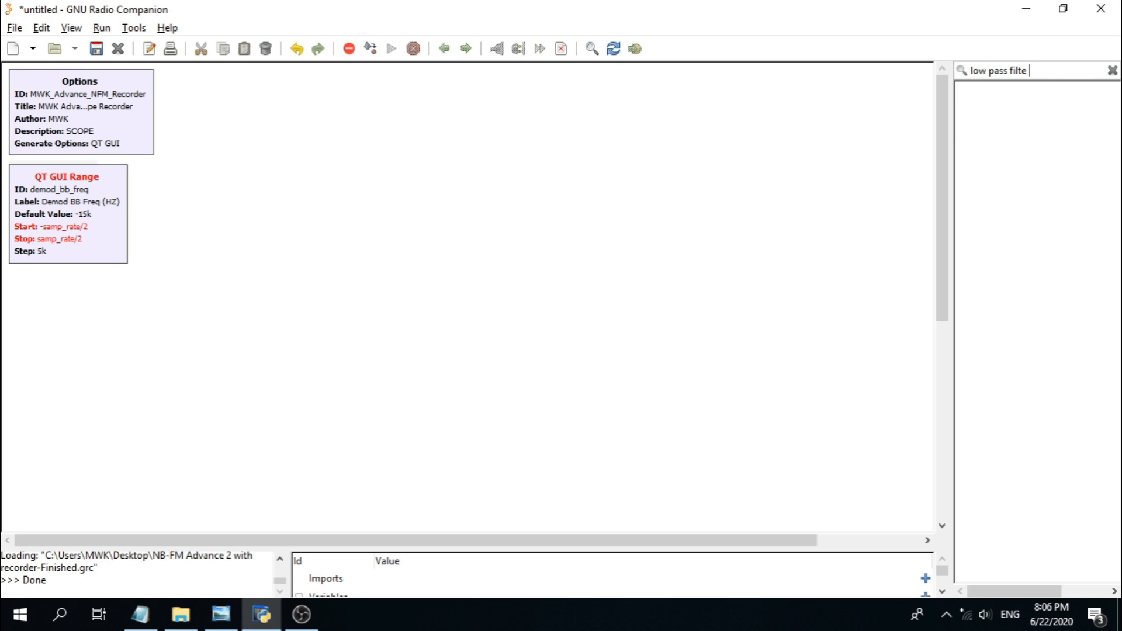
Step: Search the block library for "low-", add a Low-pass Filter Taps block and place it beside the Options block
key("BackSpace")
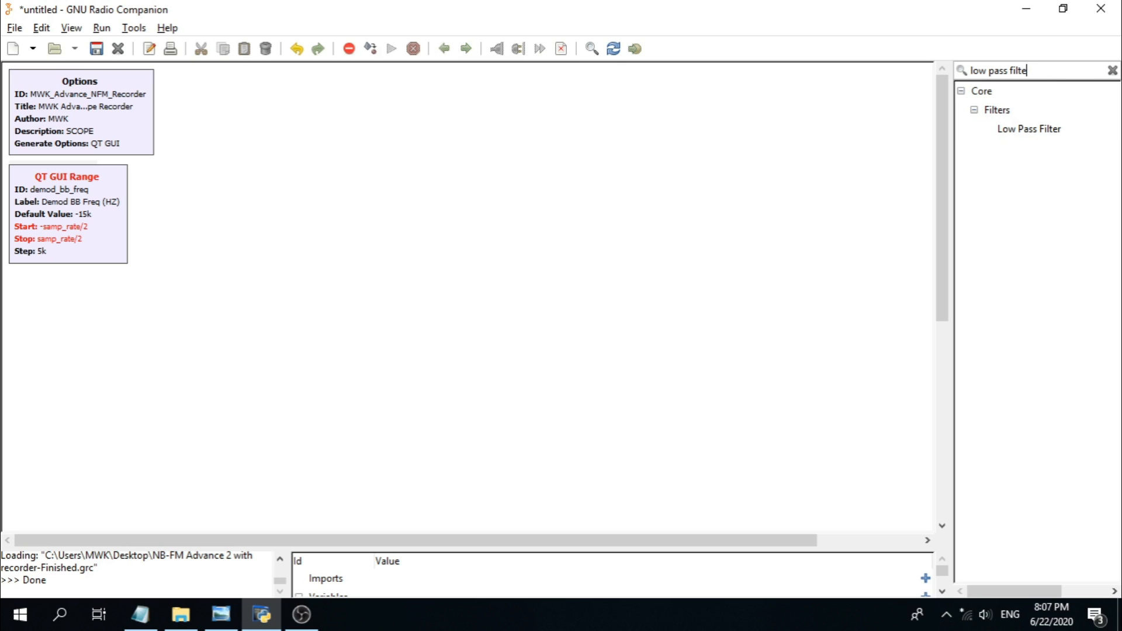
type("r ta")
key("BackSpace")
key("BackSpace")
key("BackSpace")
key("BackSpace")
key("BackSpace")
key("BackSpace")
key("BackSpace")
key("BackSpace")
key("BackSpace")
key("BackSpace")
key("BackSpace")
key("BackSpace")
key("BackSpace")
key("BackSpace")
type("ta")
key("BackSpace")
key("BackSpace")
key("BackSpace")
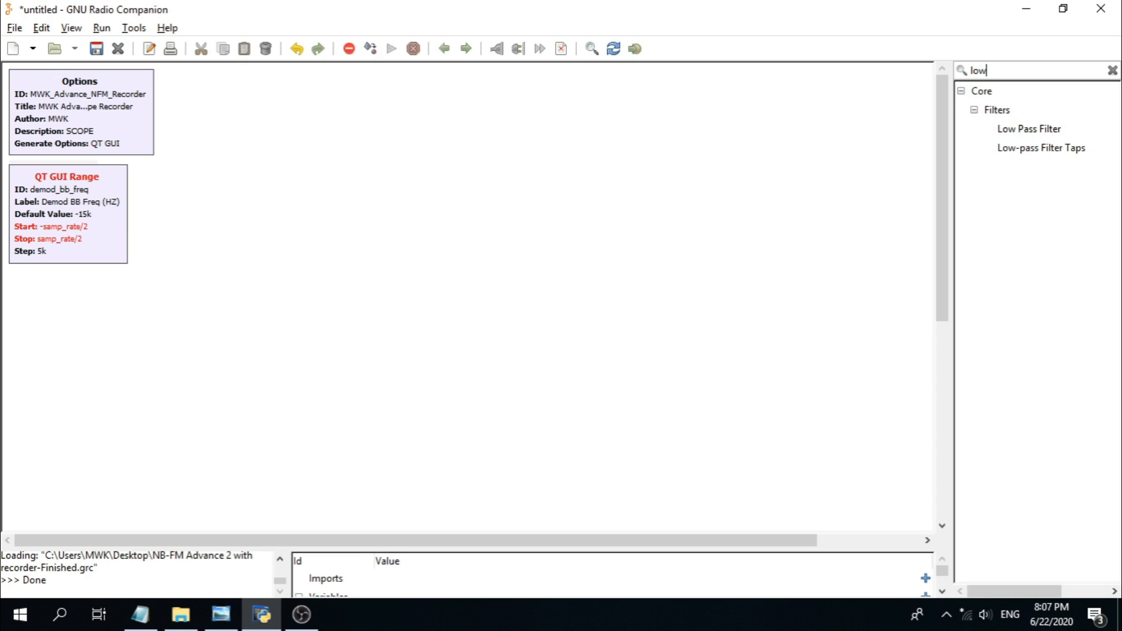
type("-")
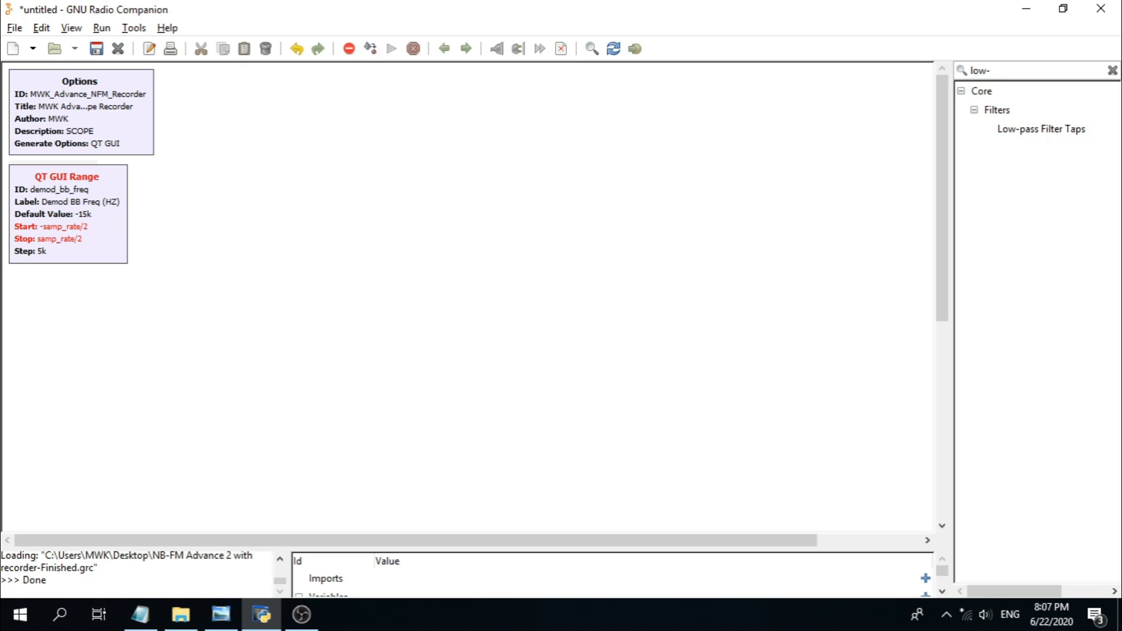
double_click(1050, 135)
left_click_drag(307, 382, 196, 115)
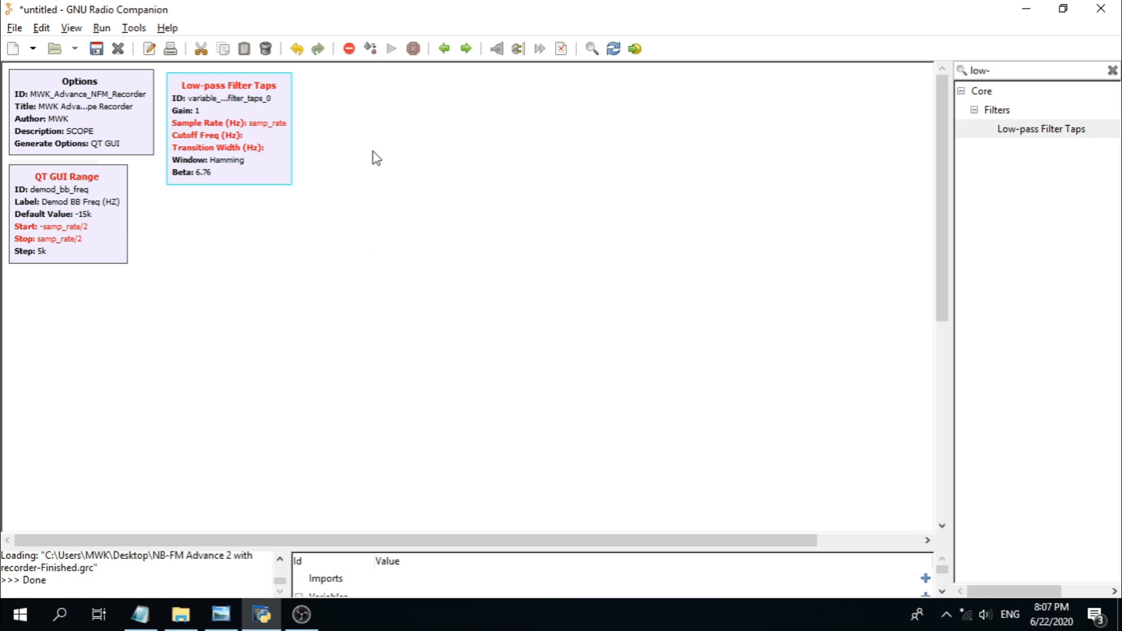
Step: Set the Low-pass Filter Taps block's sample rate to 1, cutoff frequency to 0.090 and transition width to 0.010
double_click(226, 126)
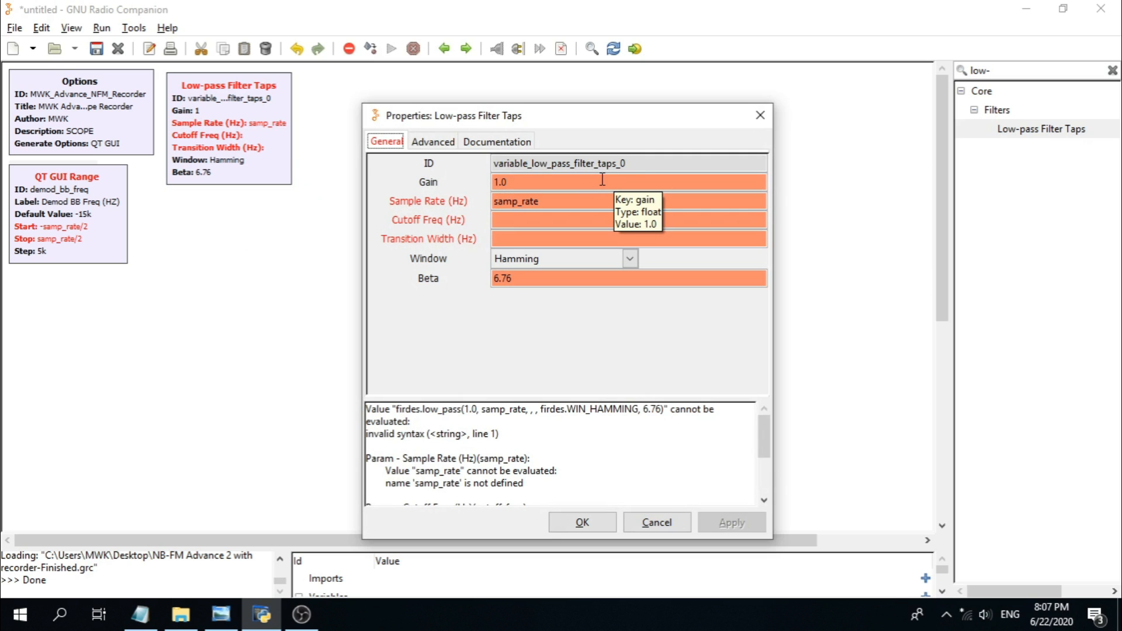
left_click(547, 205)
double_click(549, 204)
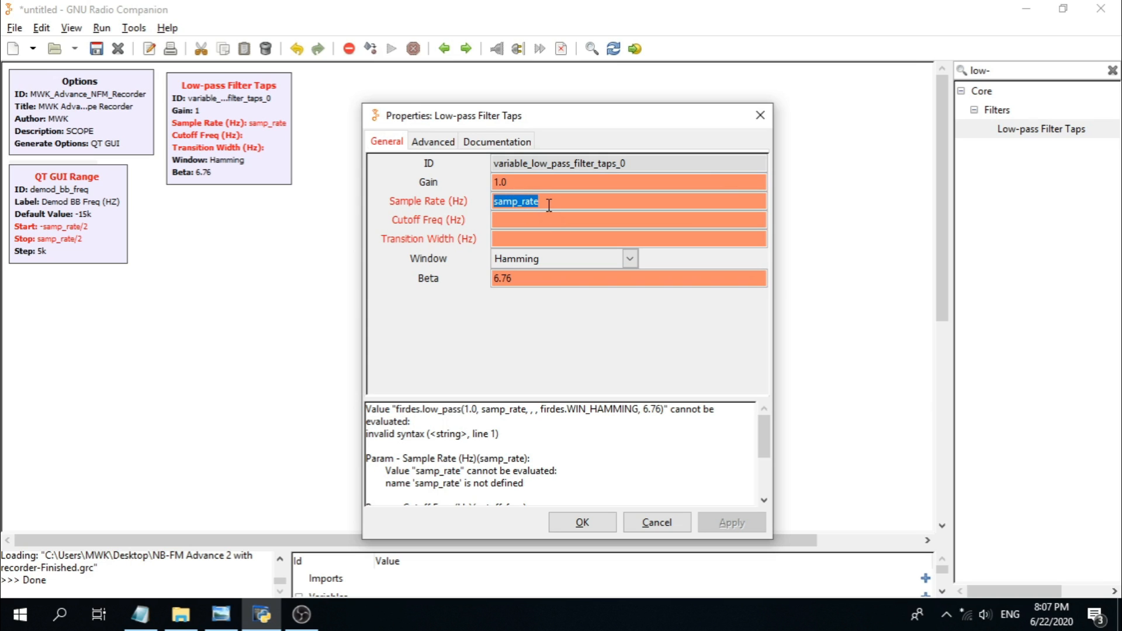
type("1")
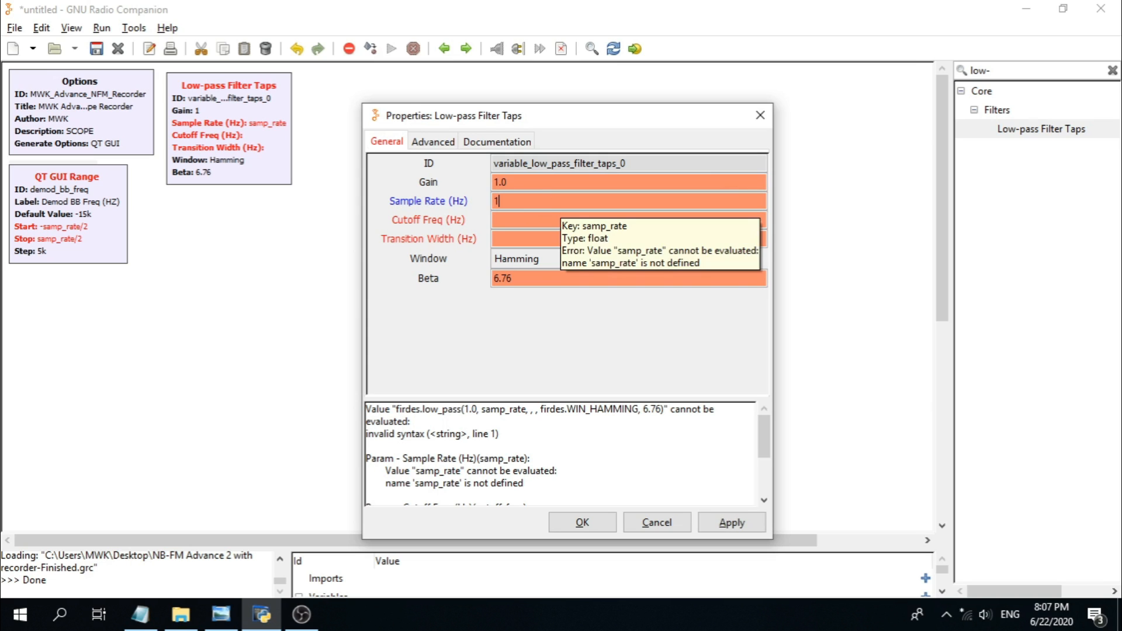
left_click(506, 220)
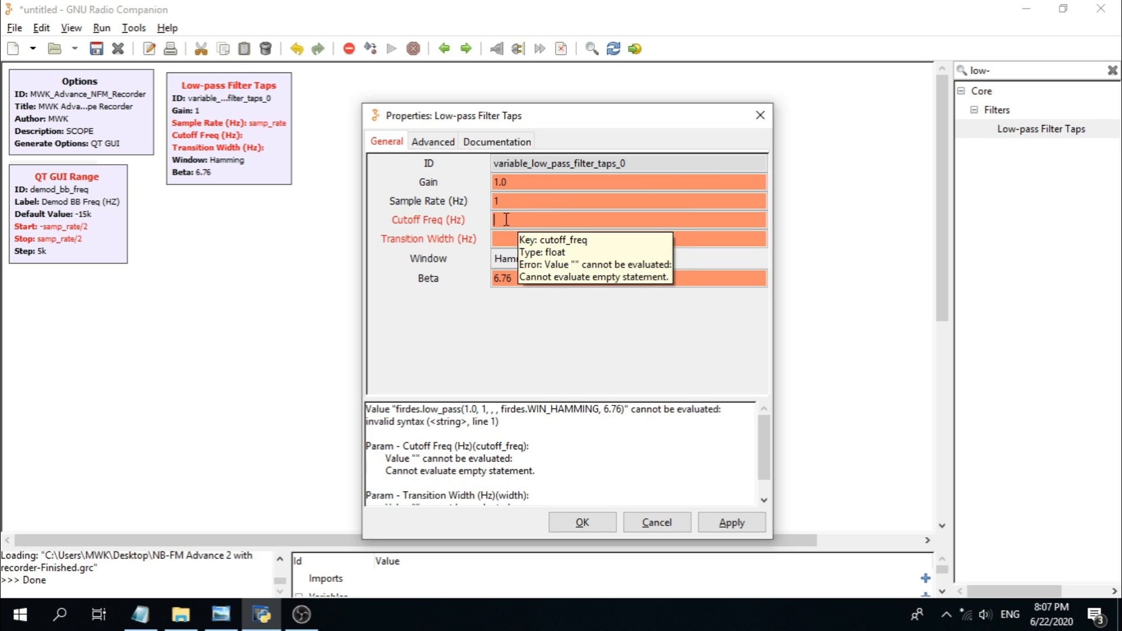
type("0.0")
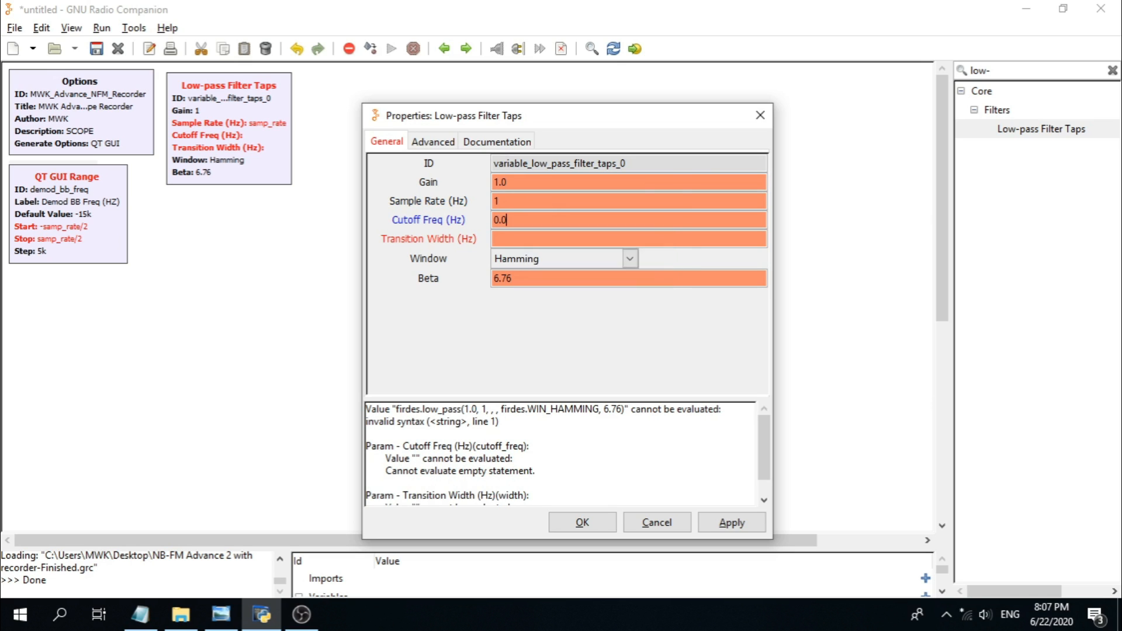
type("90")
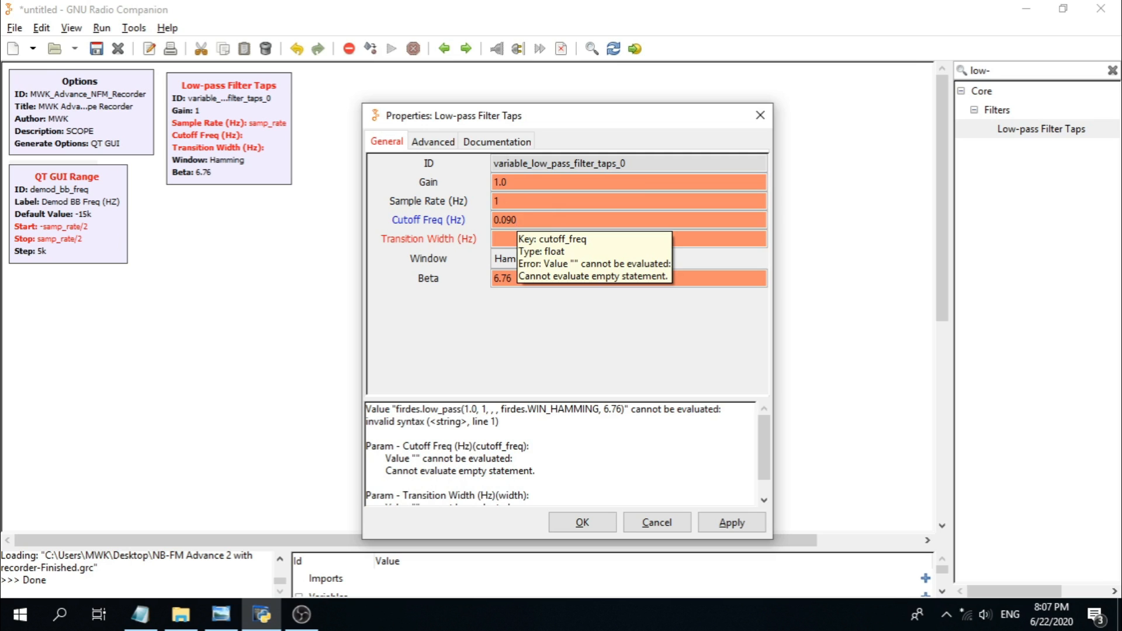
left_click(504, 238)
type("0.0")
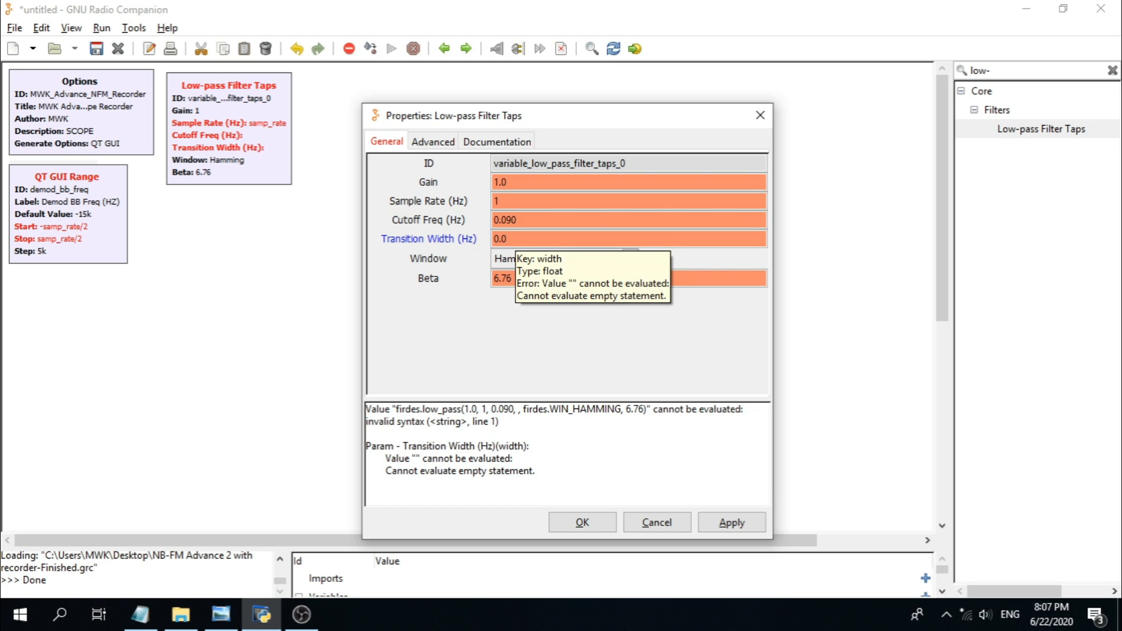
type("10")
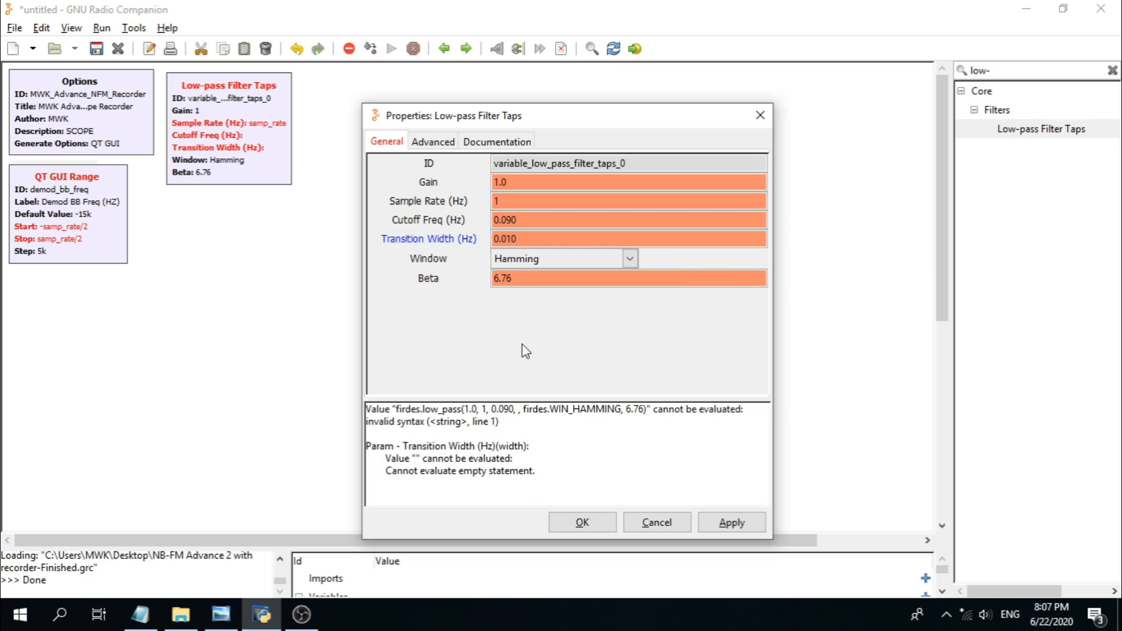
left_click(590, 531)
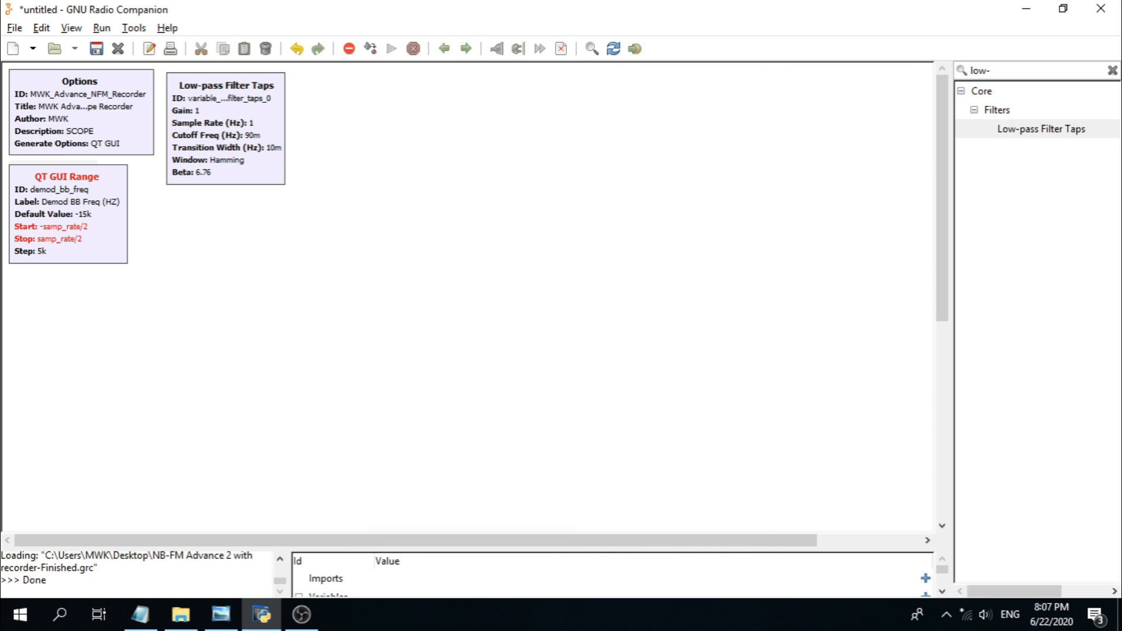
double_click(253, 131)
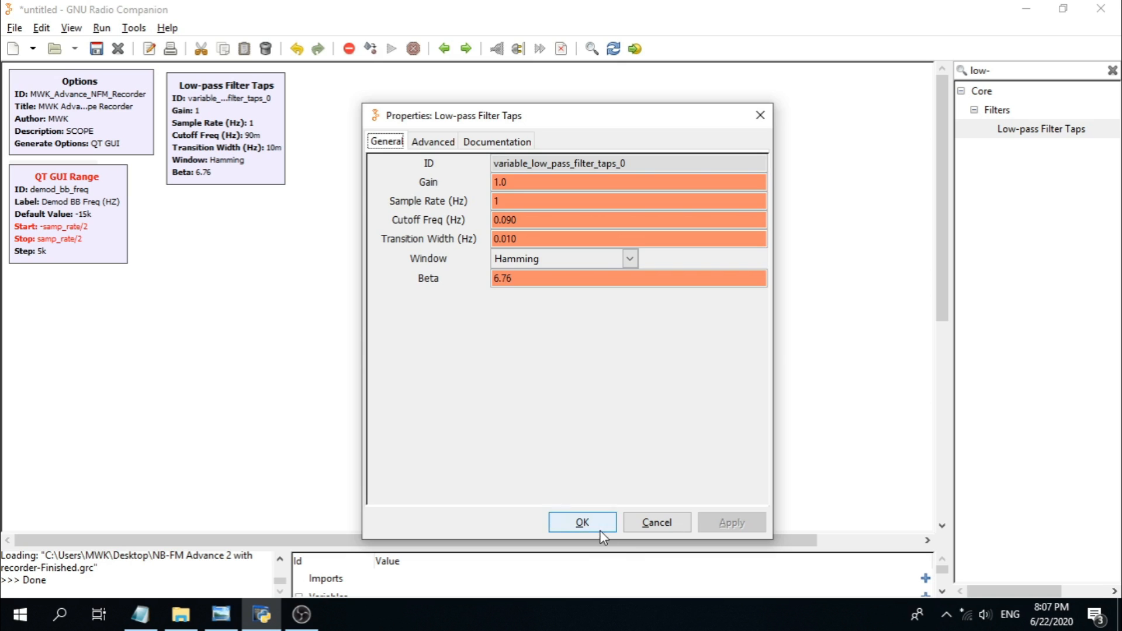
left_click(584, 523)
Step: Add a second Low-pass Filter Taps block and place it directly to the right of the first one
key("alt+Tab")
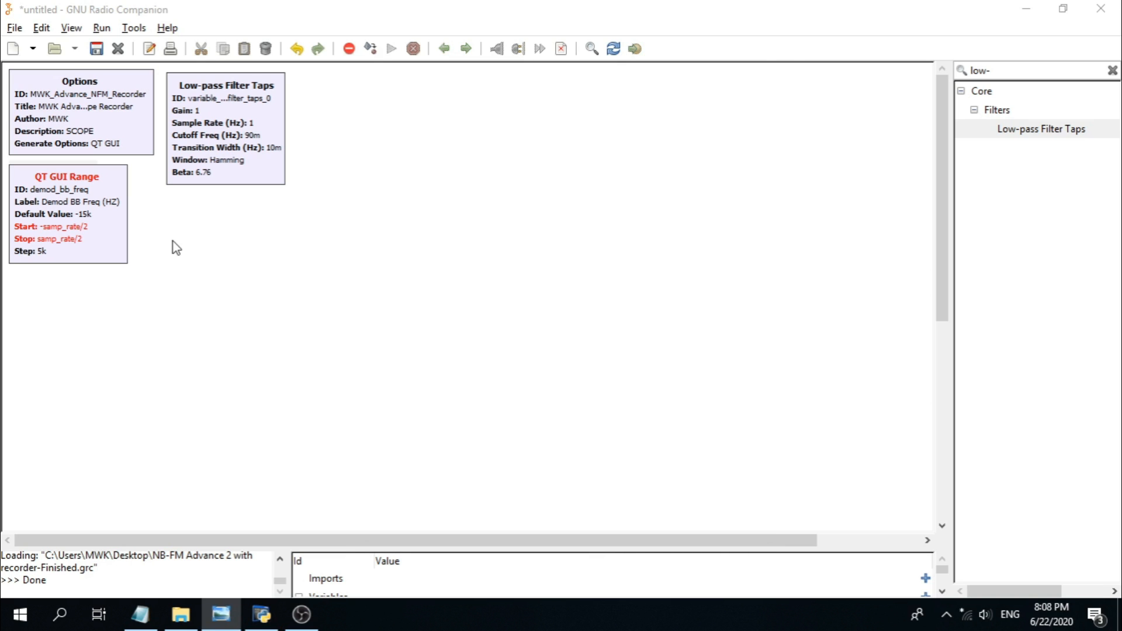
double_click(1055, 133)
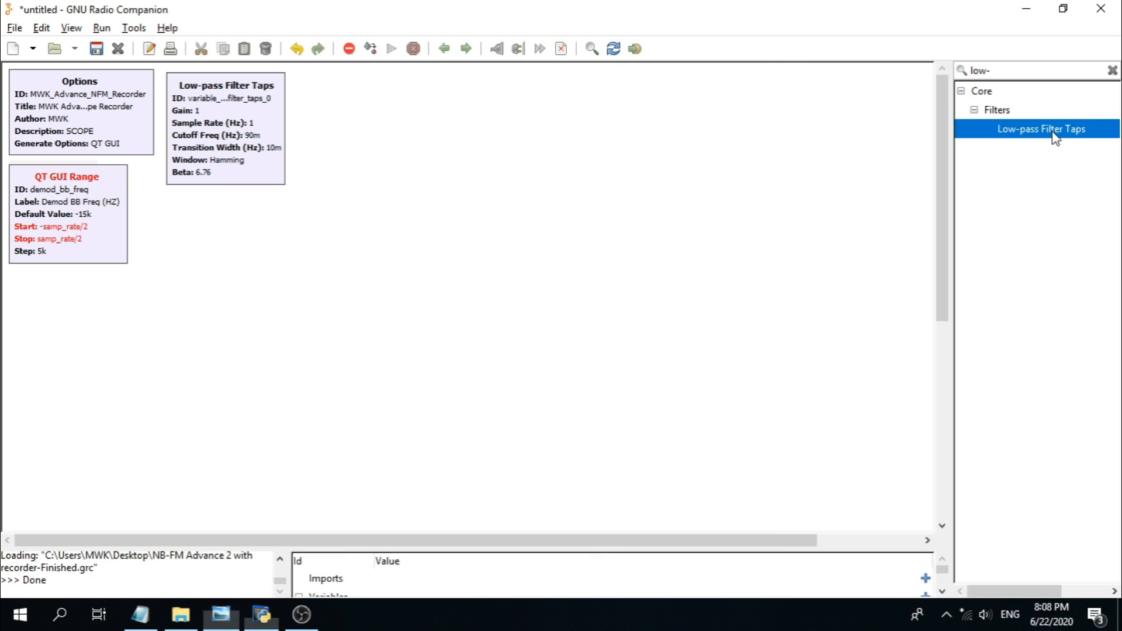
left_click_drag(514, 260, 331, 152)
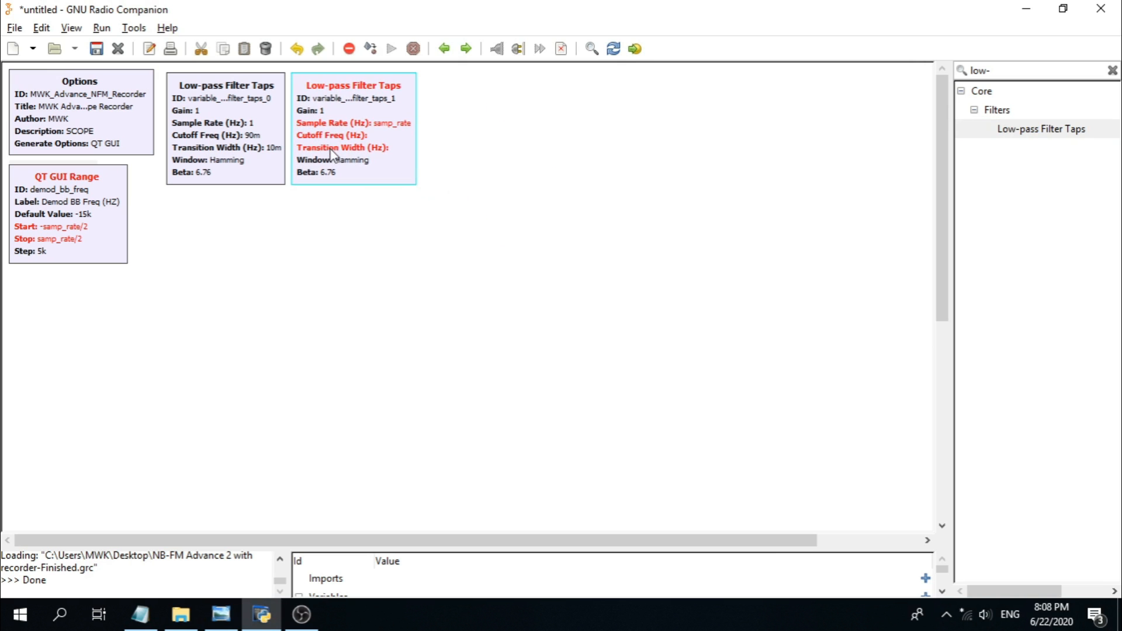
Step: Set the second Low-pass Filter Taps block's sample rate to samp_rate/25, cutoff frequency to 12.5e3 and transition width to 1e3
double_click(331, 153)
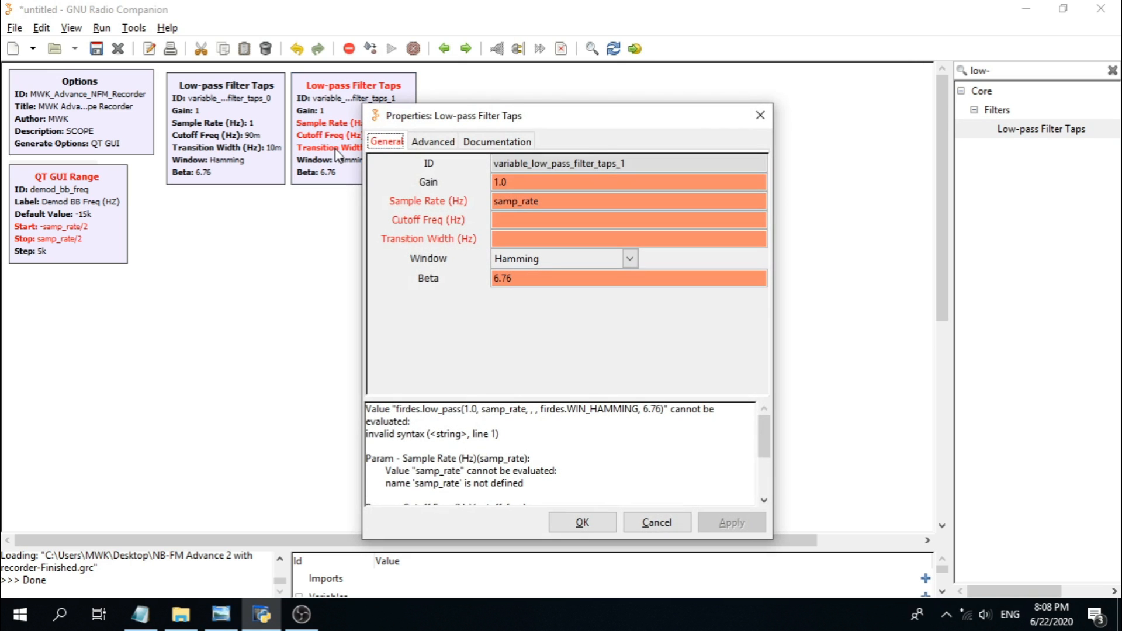
left_click(550, 202)
type("/")
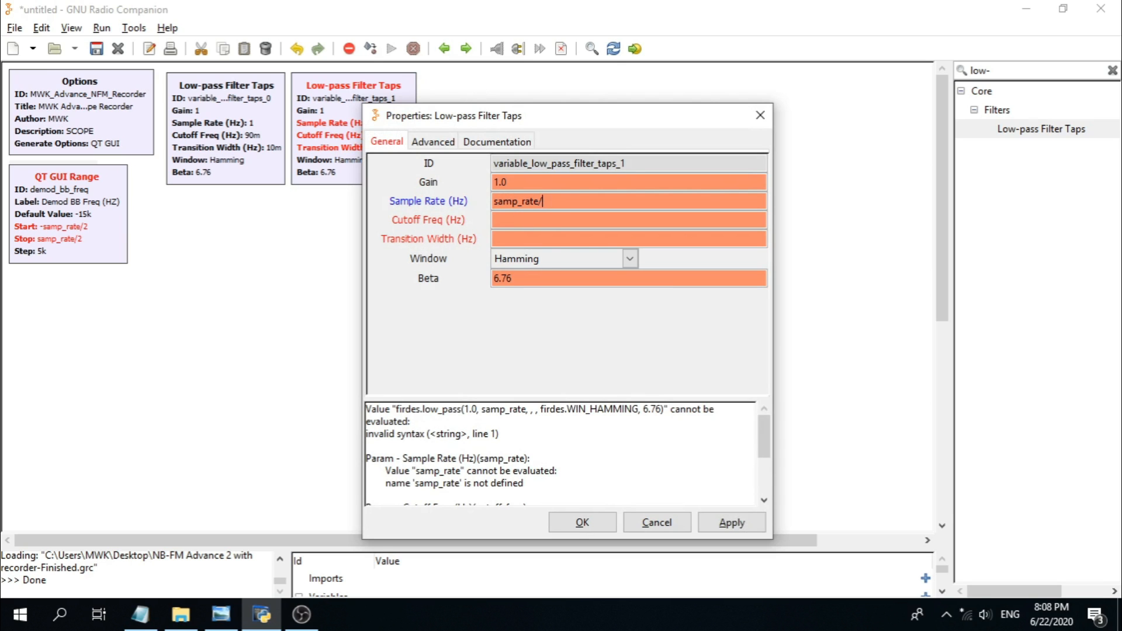
type("25")
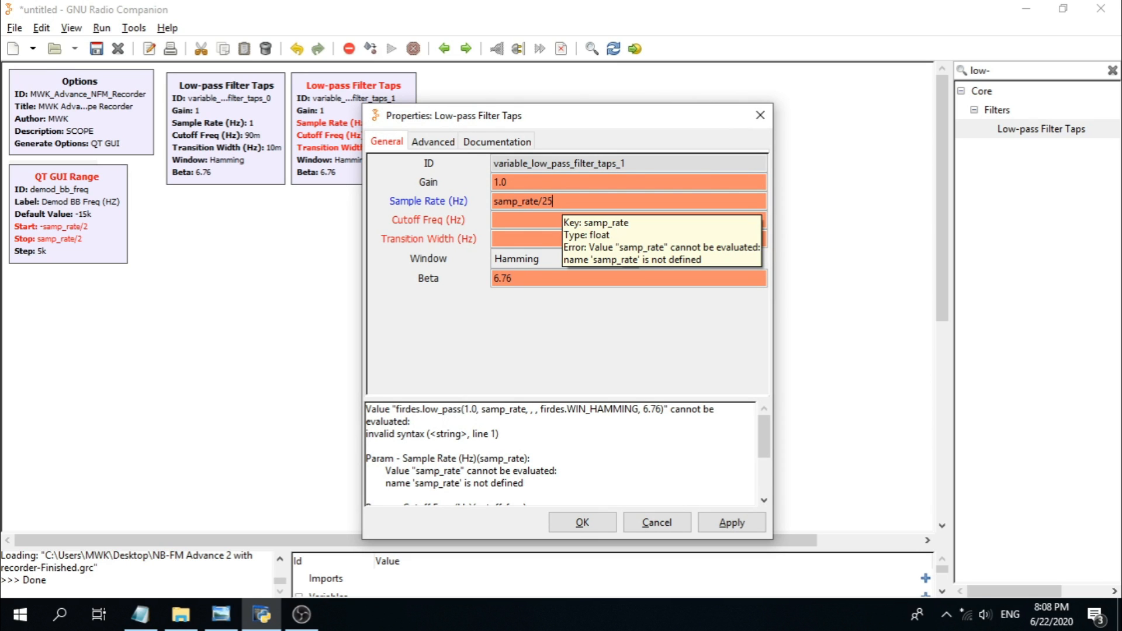
left_click(541, 218)
type("12")
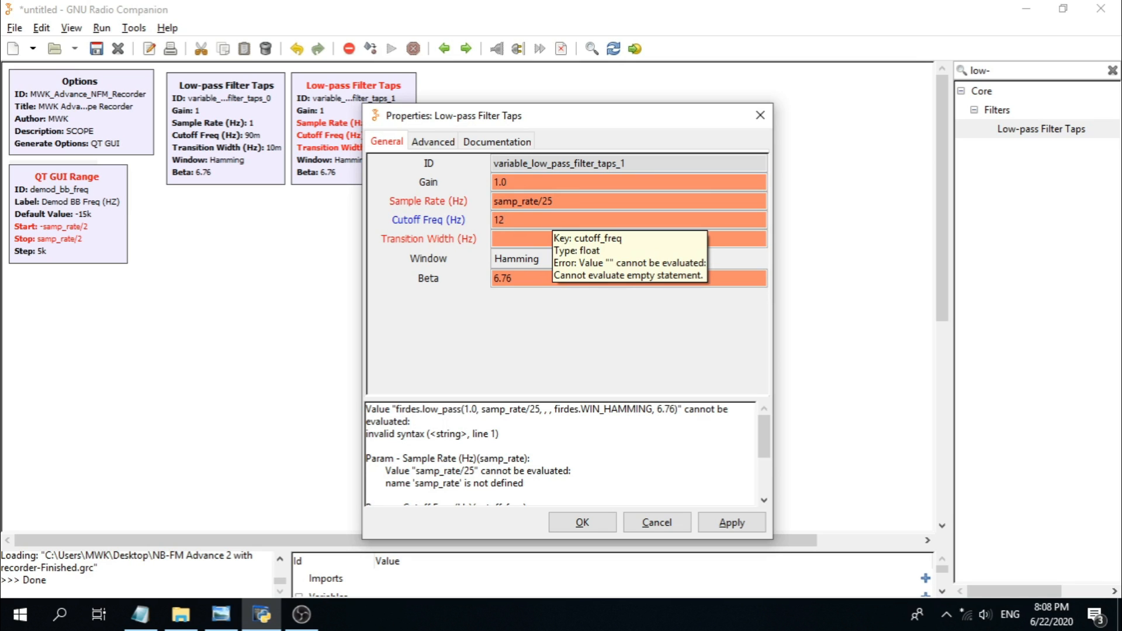
type(".5e3")
left_click(521, 240)
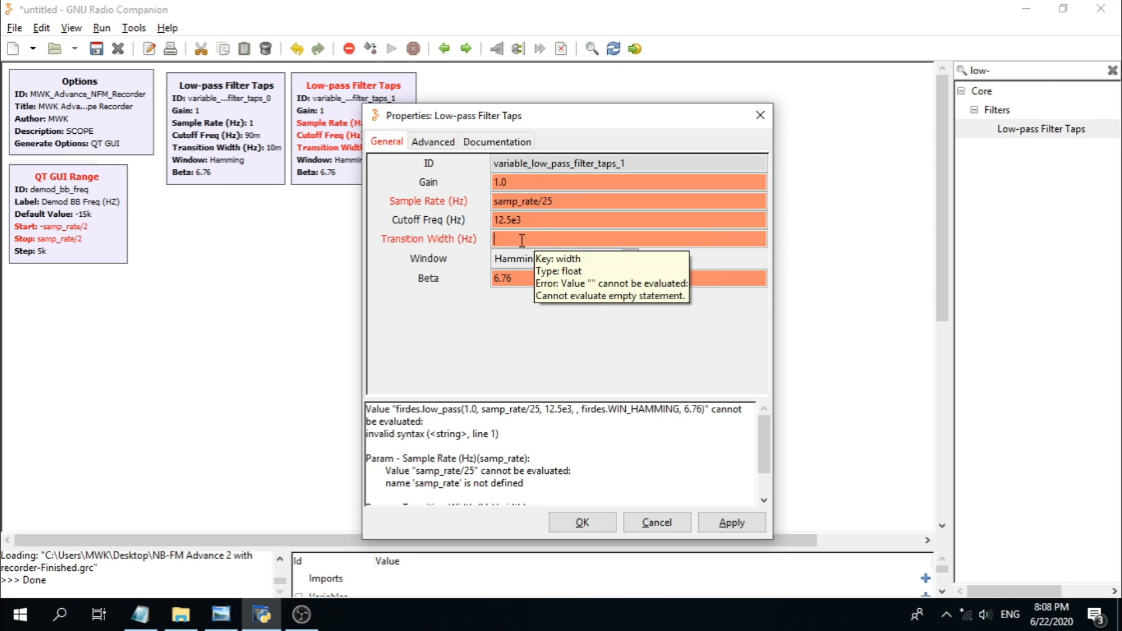
type("1")
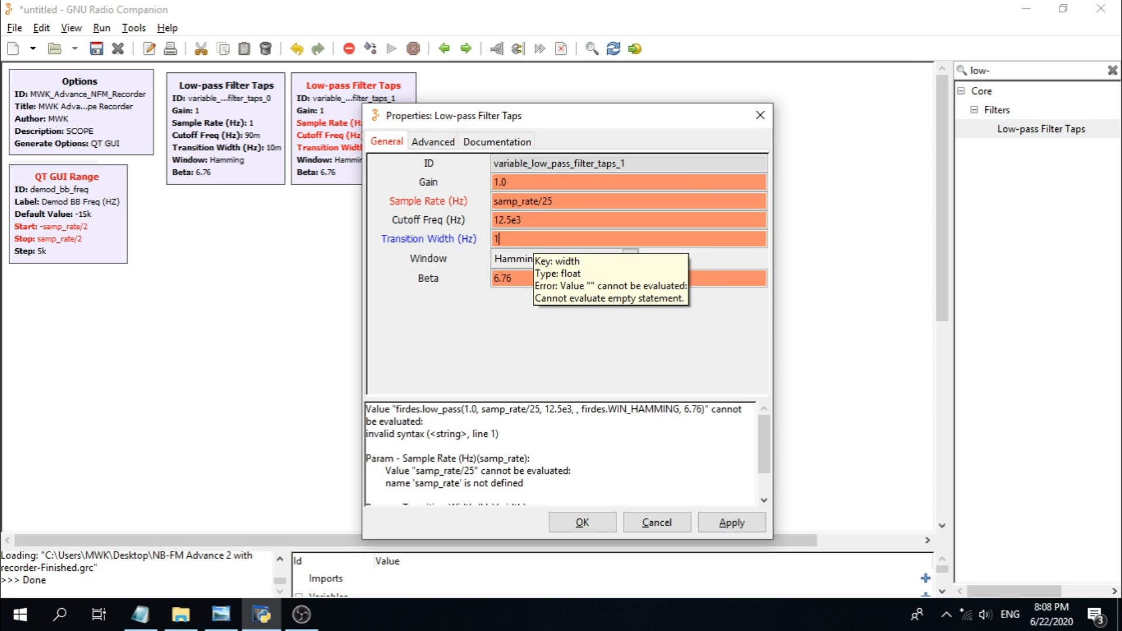
type("e3")
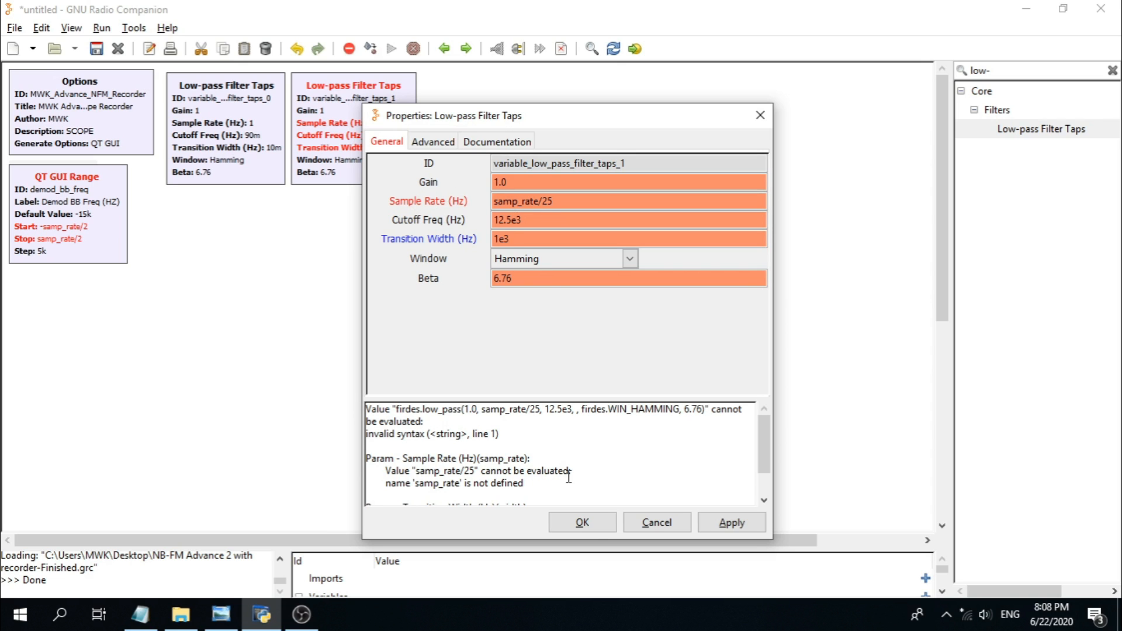
left_click(594, 523)
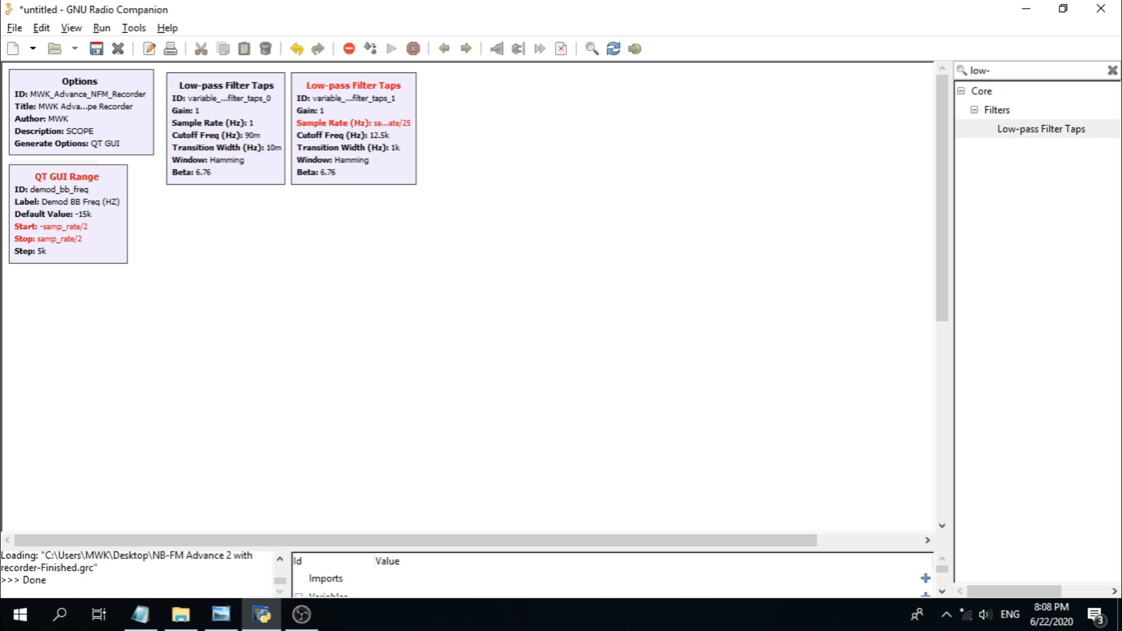
Step: Add a third Low-pass Filter Taps block and place it directly to the right of the second one
key("alt+Tab")
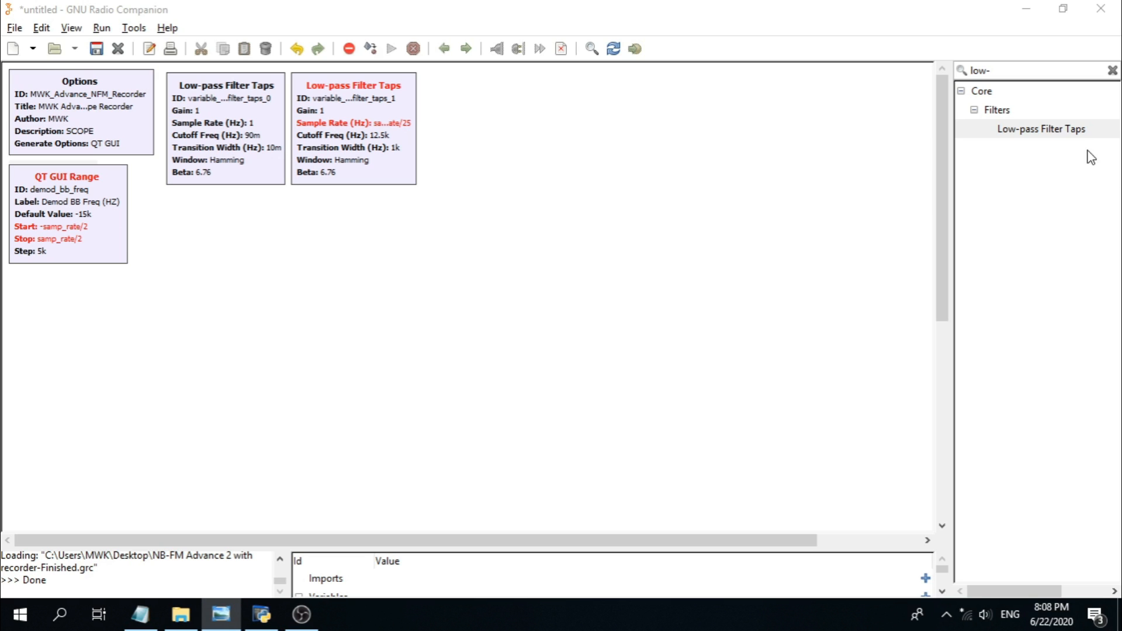
double_click(1047, 134)
left_click_drag(461, 261, 474, 139)
Step: Set the third Low-pass Filter Taps block's sample rate to final_rate, cutoff frequency to 3500 and transition width to 500
double_click(498, 147)
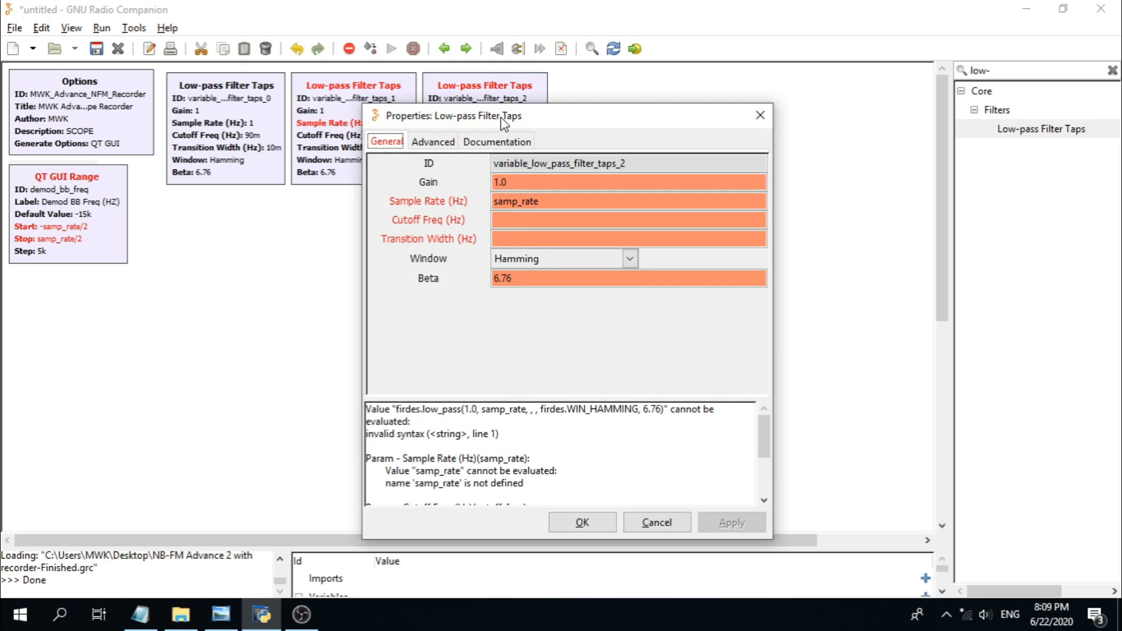
left_click_drag(502, 118, 565, 121)
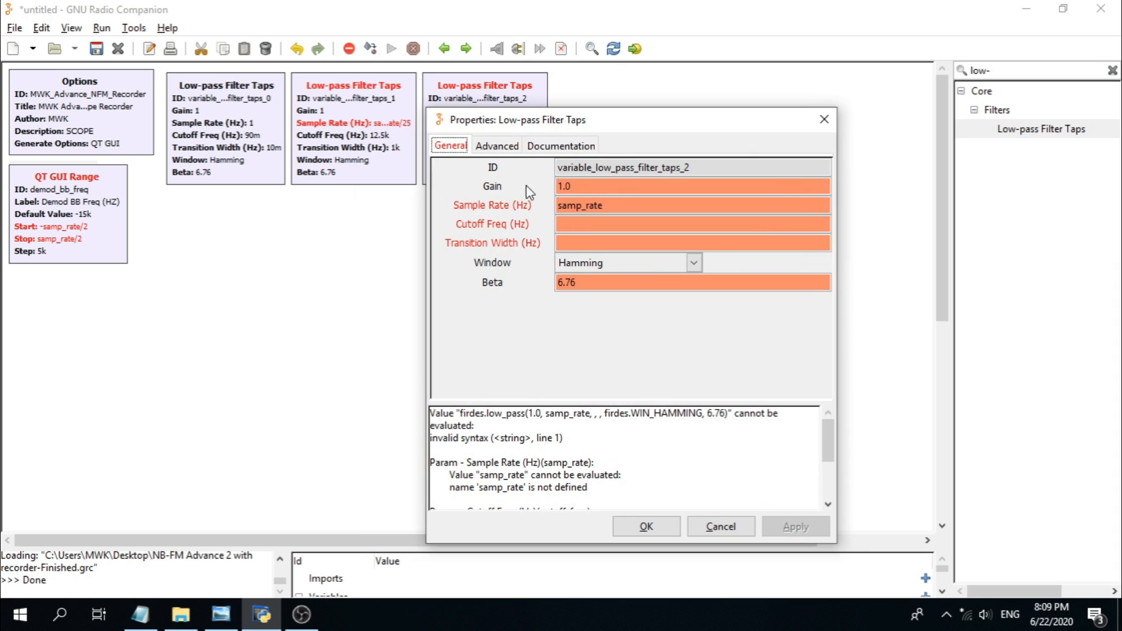
triple_click(611, 211)
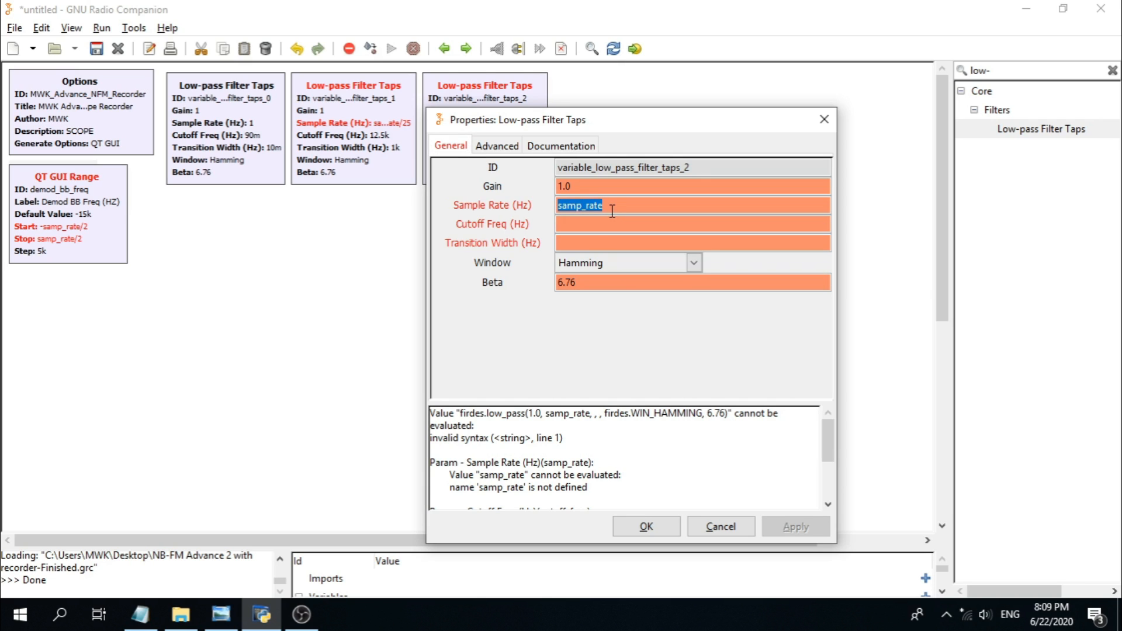
type("final")
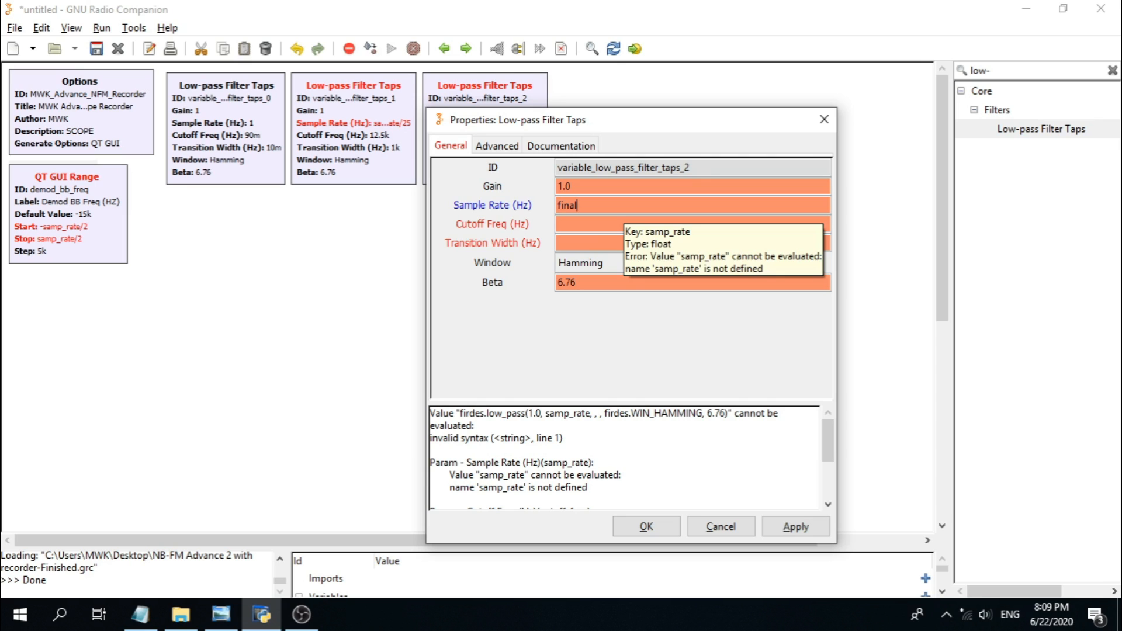
type("_rate")
left_click(571, 225)
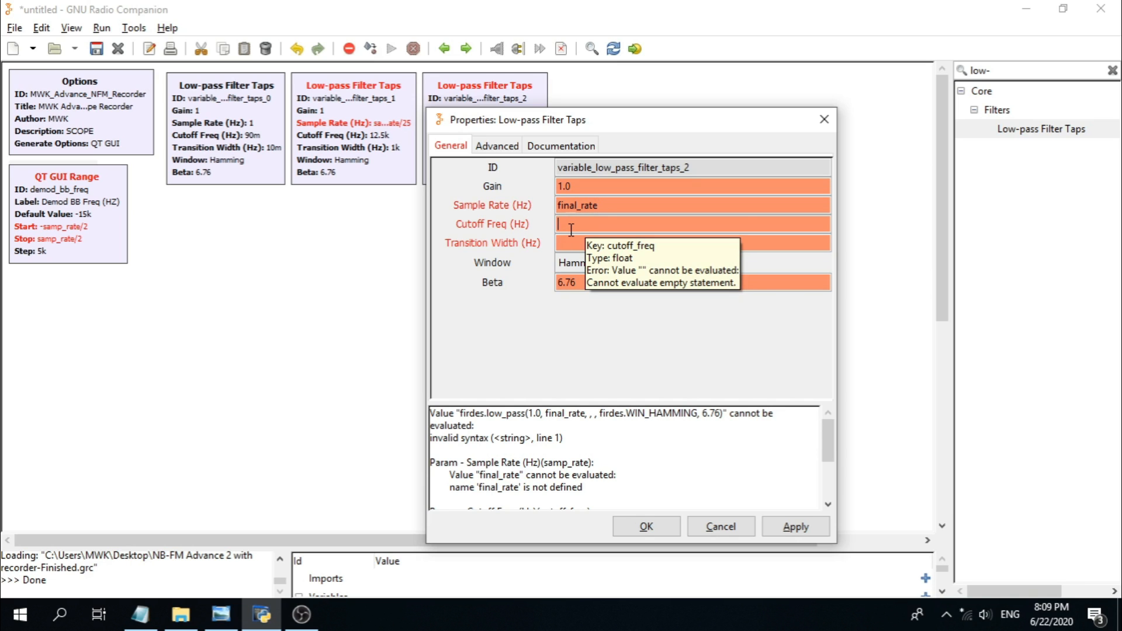
type("358")
key("BackSpace")
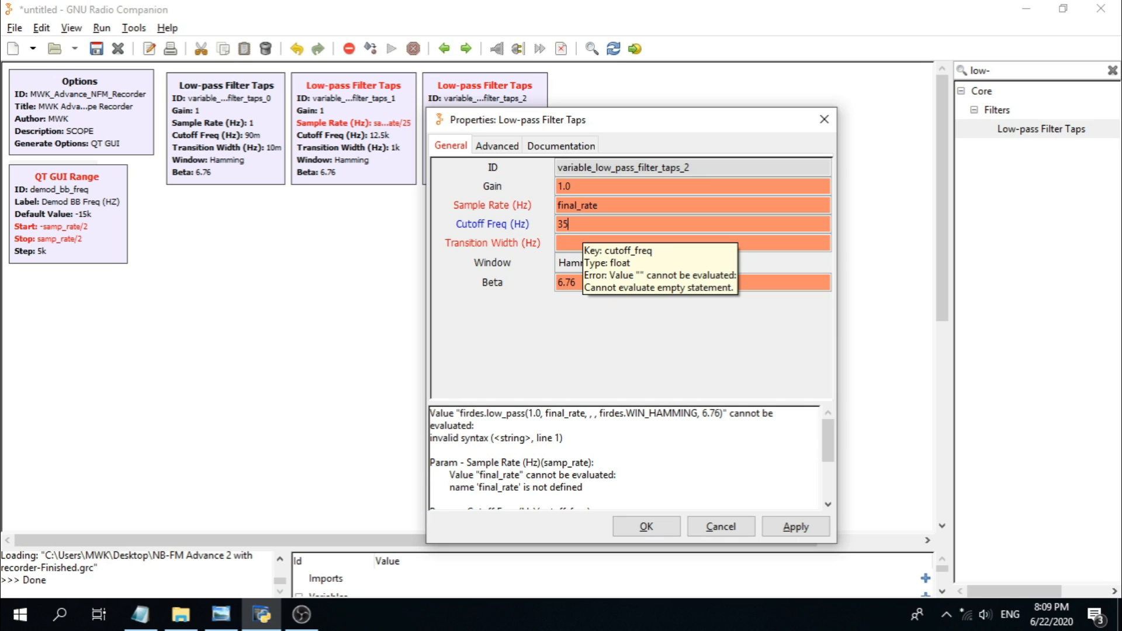
type("00")
left_click(569, 244)
type("500")
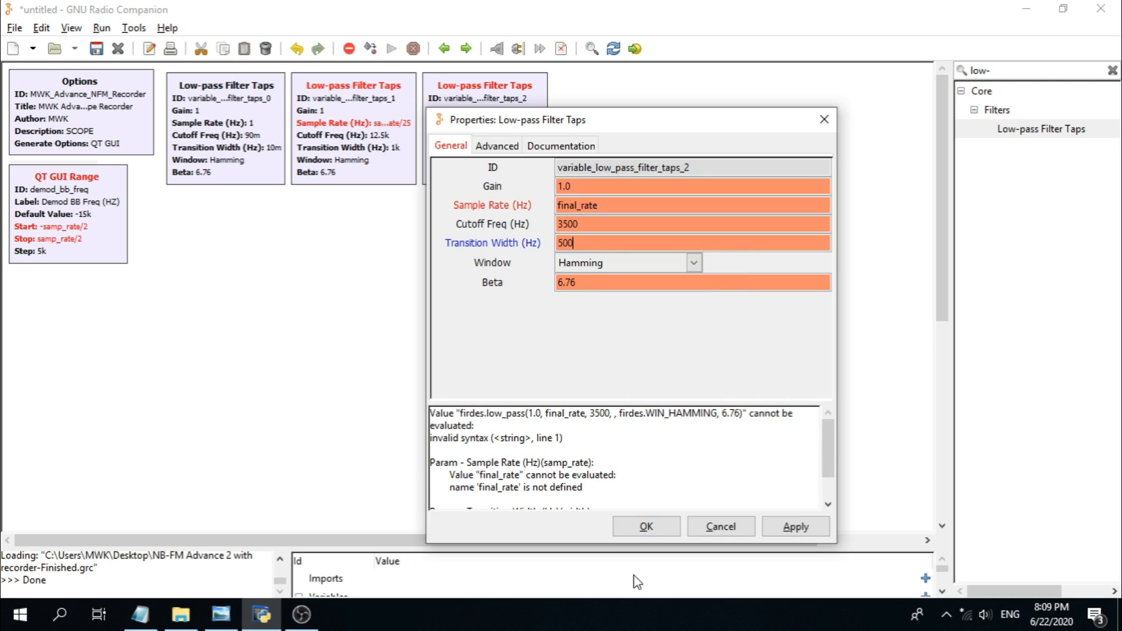
left_click(645, 527)
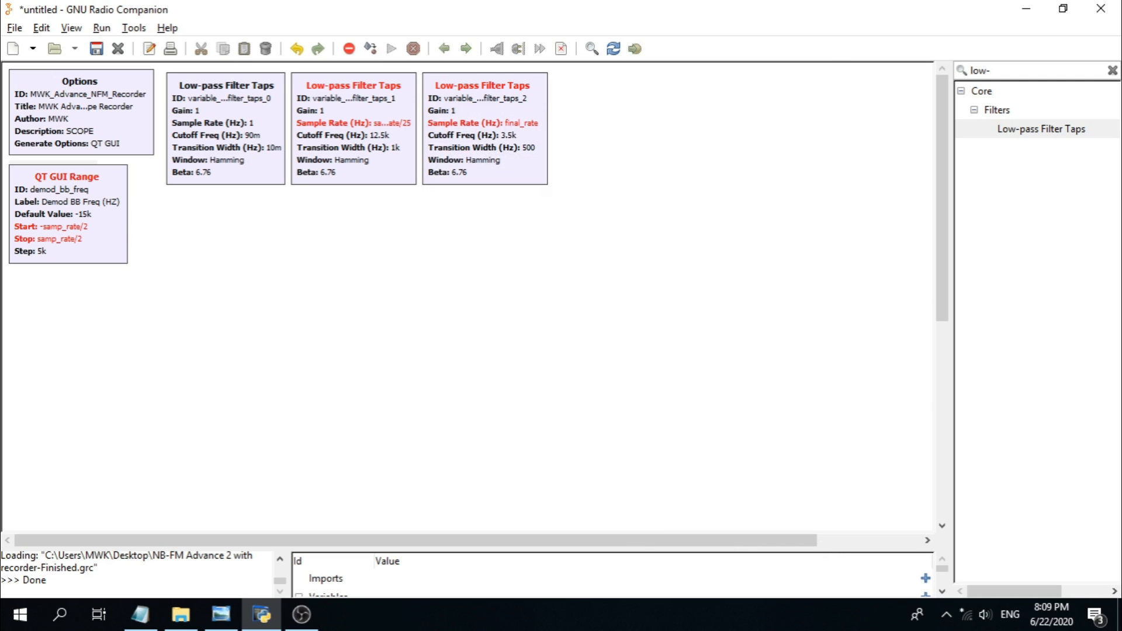
Step: Search the block library for "qt gui ra", add a QT GUI Range block and place it below the first Low-pass Filter Taps block
key("alt+Tab")
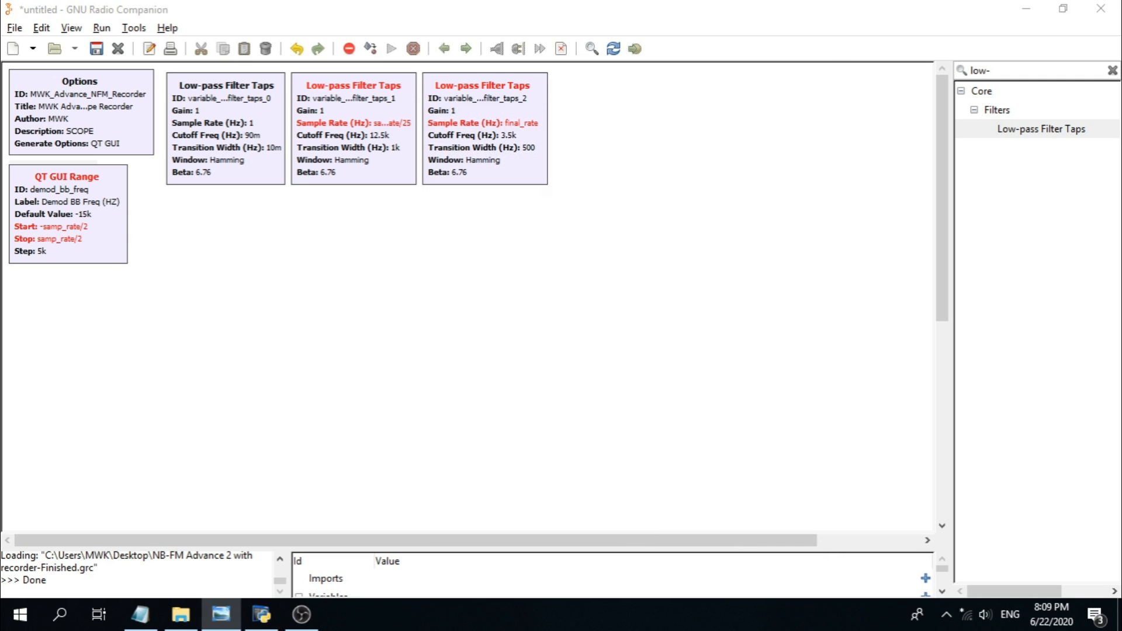
left_click(1000, 73)
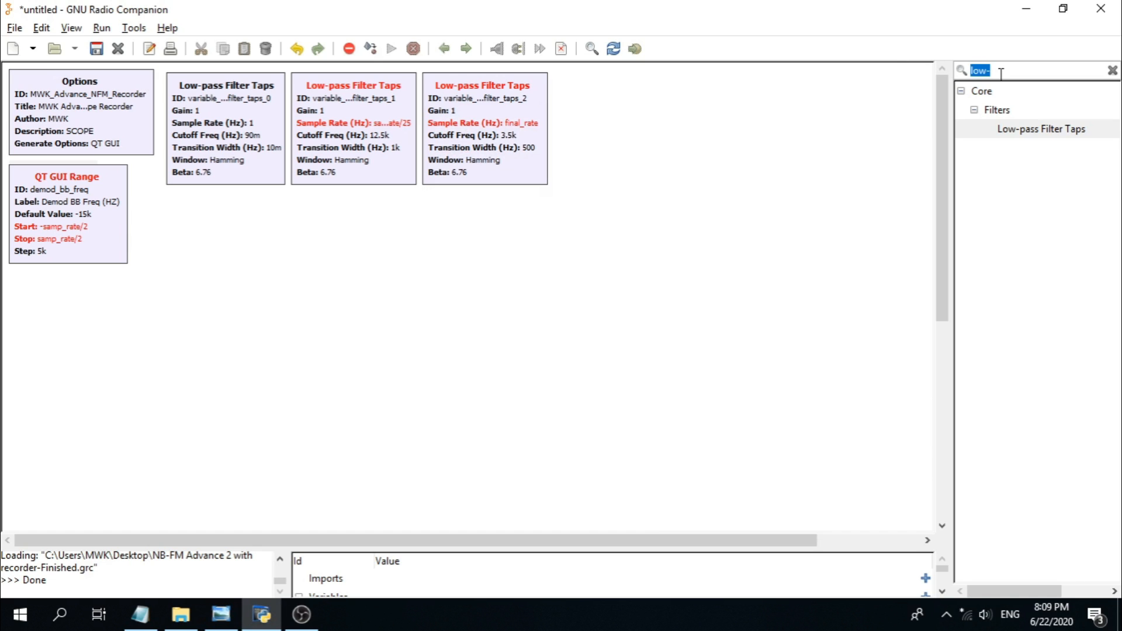
type("qt gui ")
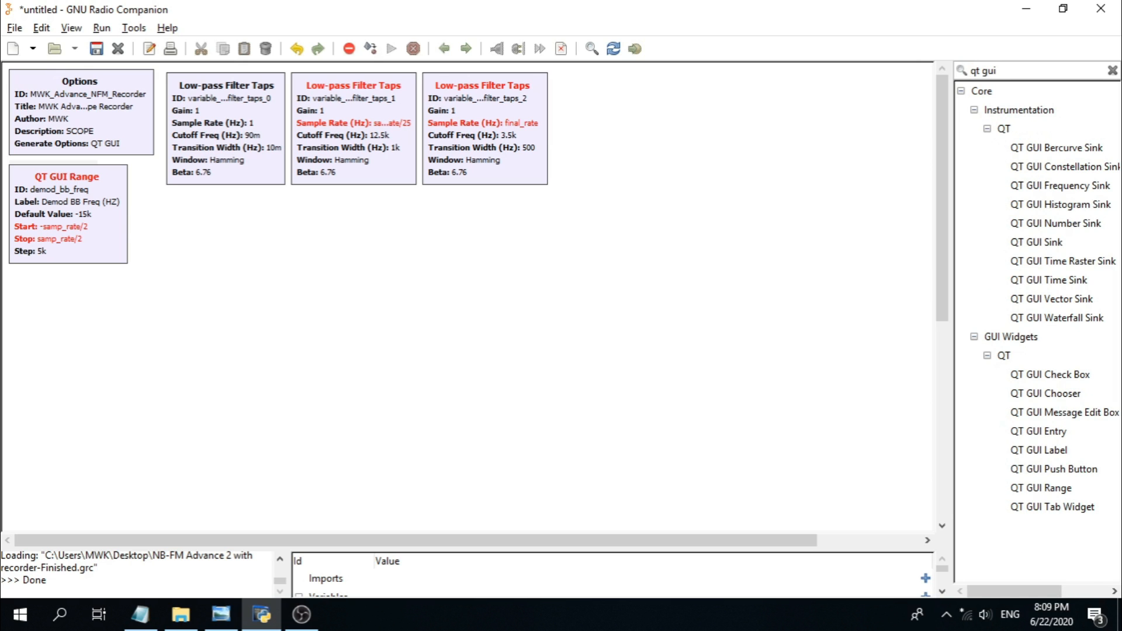
type("ra")
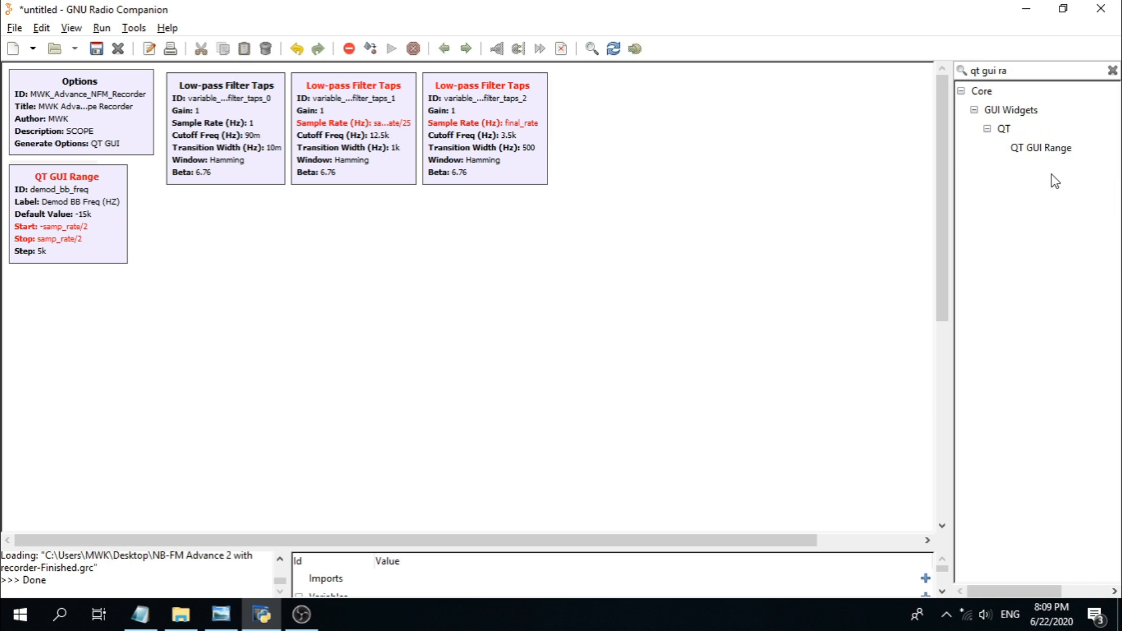
double_click(1049, 150)
left_click_drag(349, 284, 200, 201)
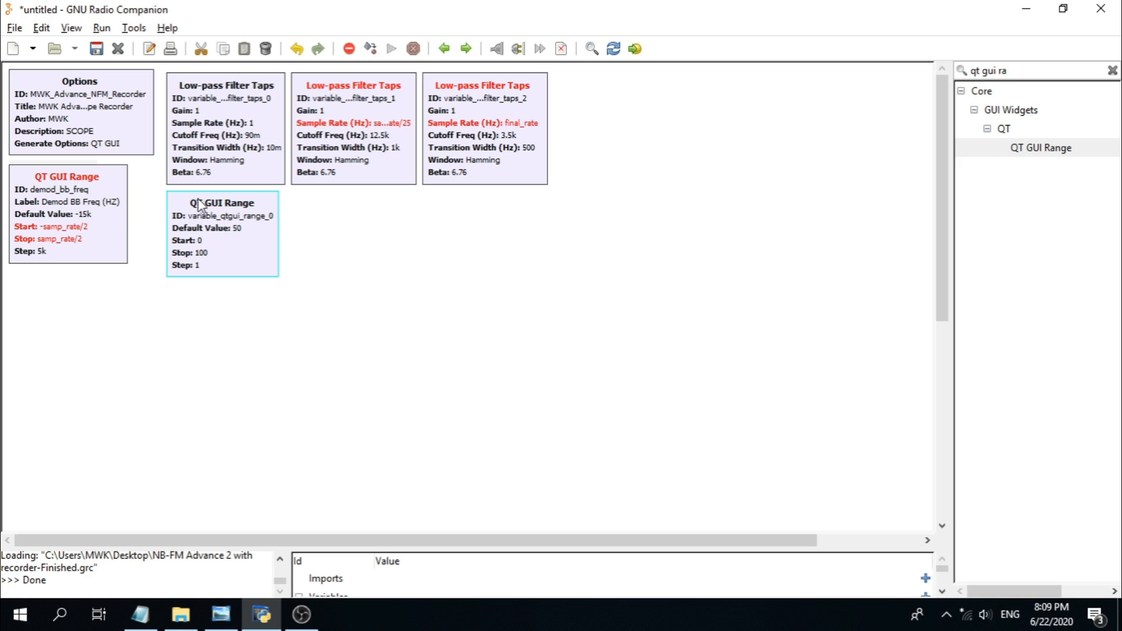
Step: Give the new QT GUI Range block the ID center_freq and the label "Center Freq (Mhz)"
double_click(215, 221)
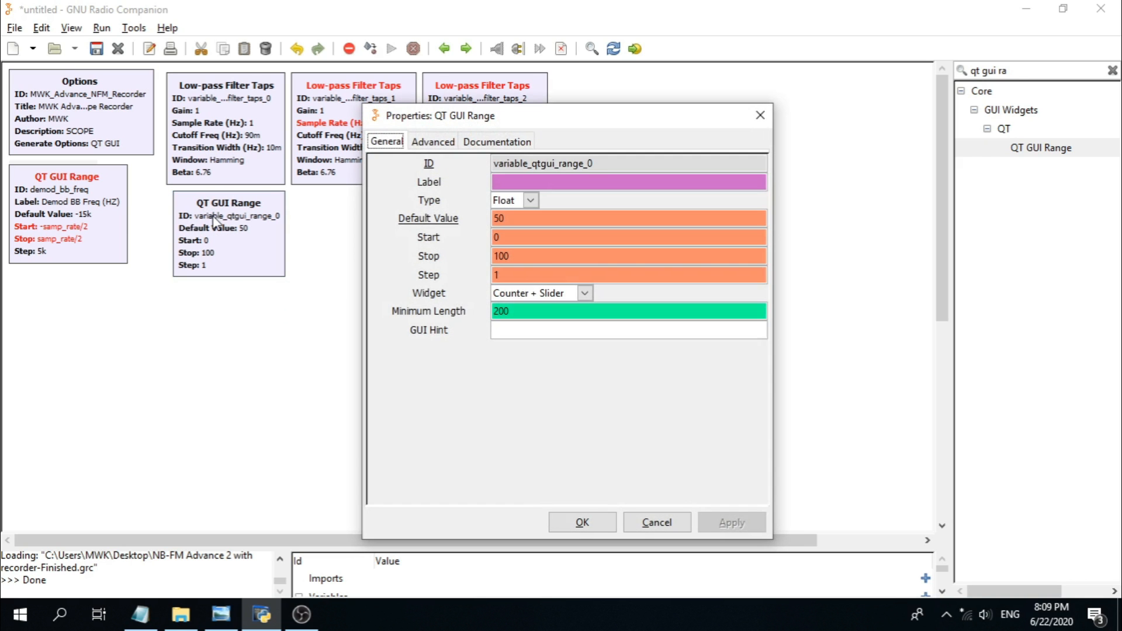
left_click(609, 164)
double_click(608, 165)
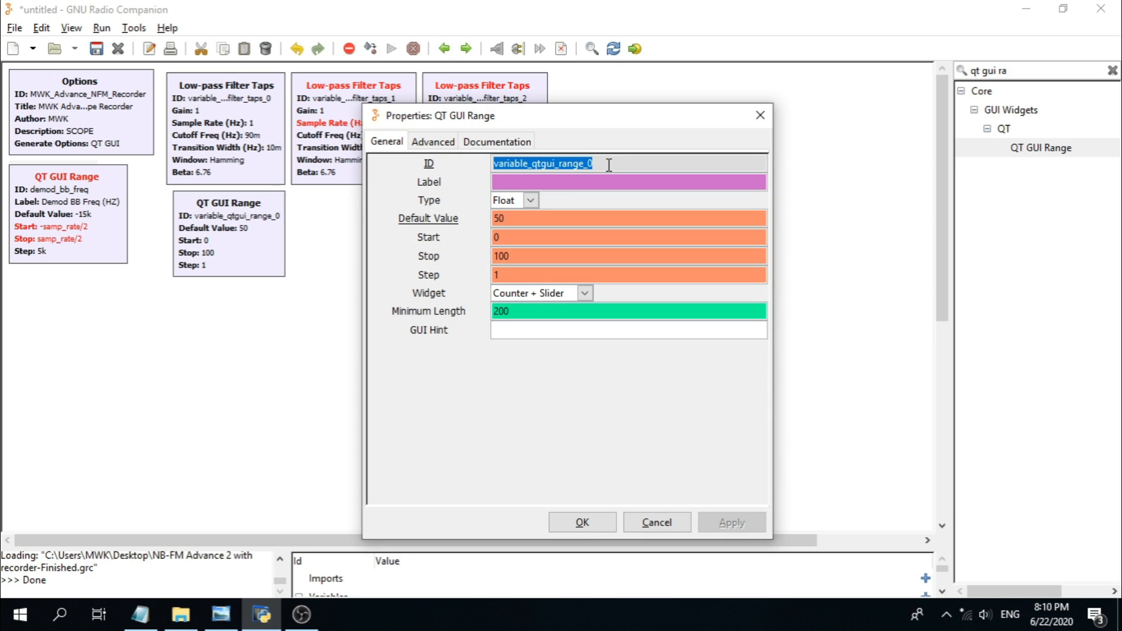
type("cent")
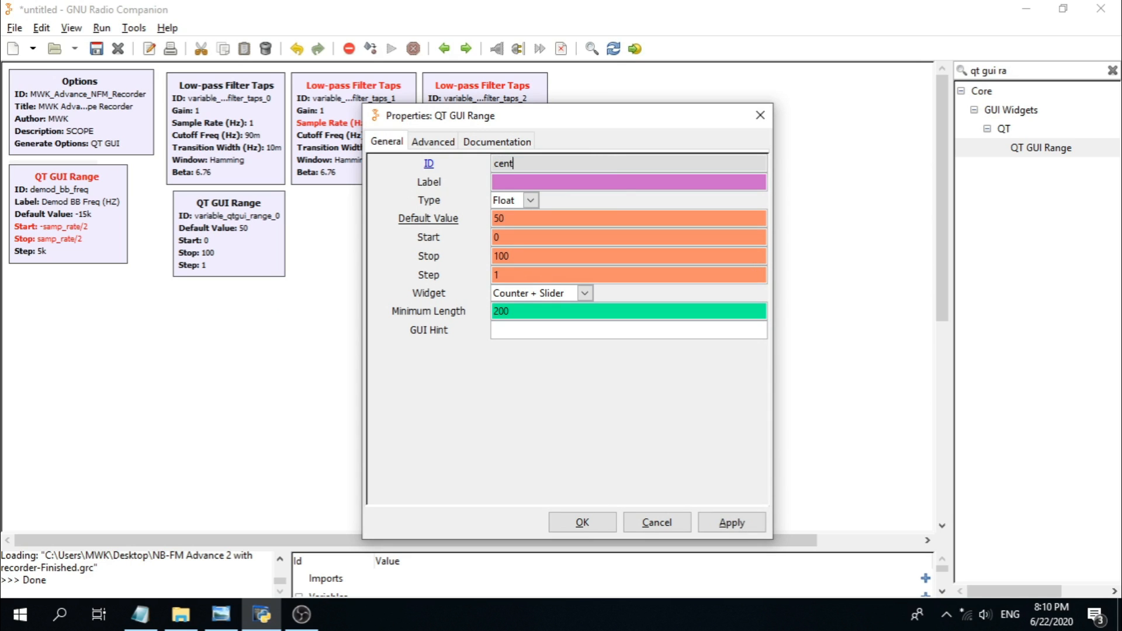
type("er_")
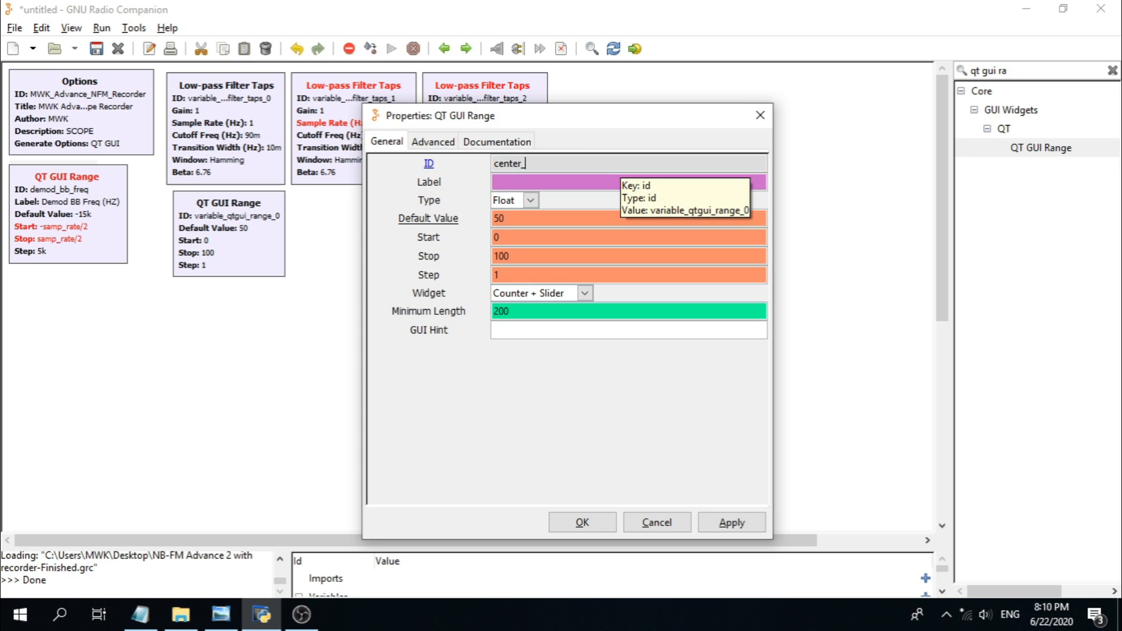
type("freq")
left_click(575, 182)
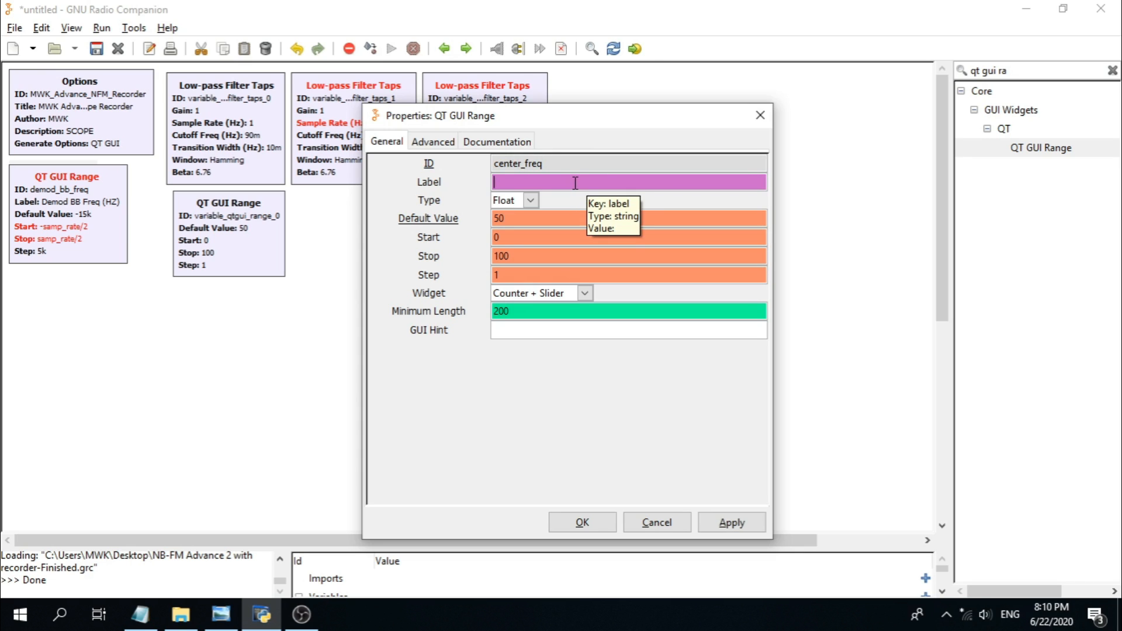
type("C")
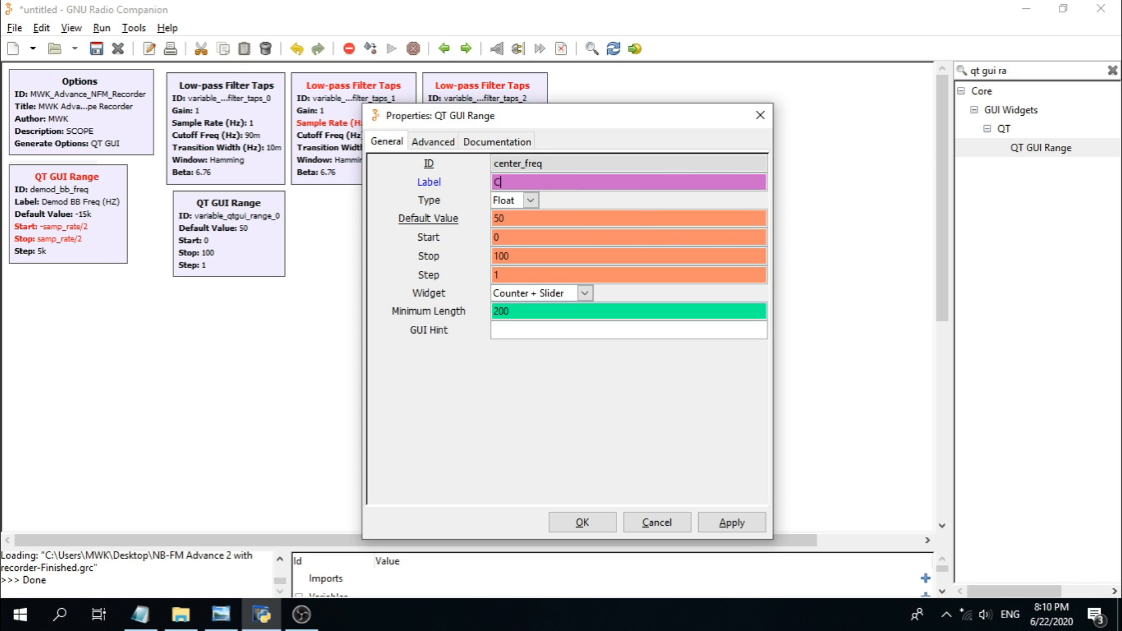
type("enter ")
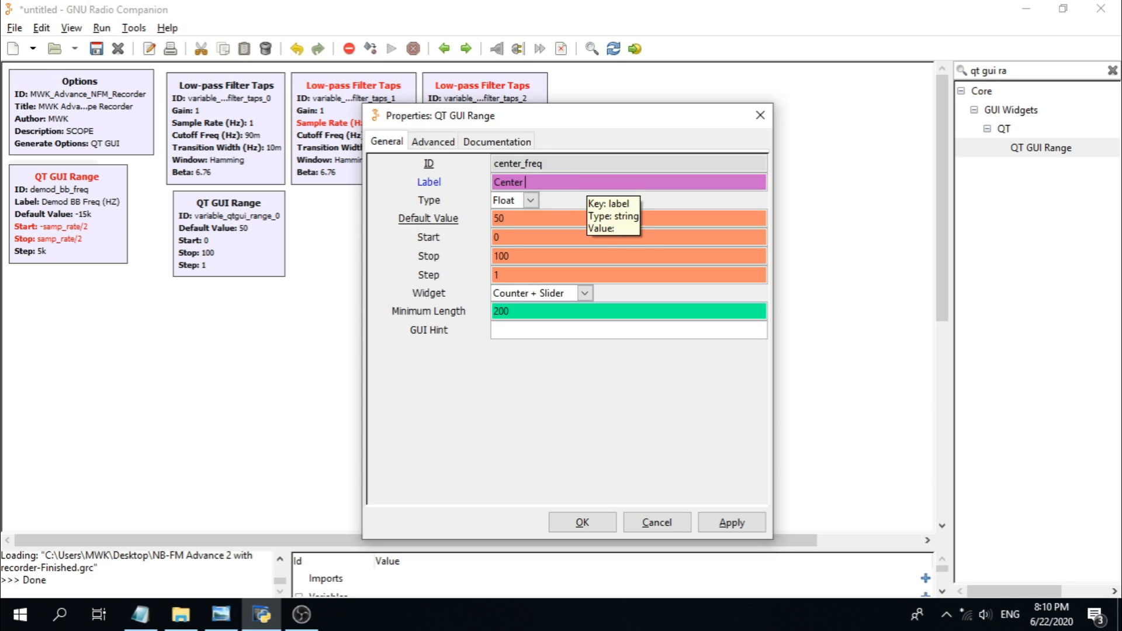
type("Freq (")
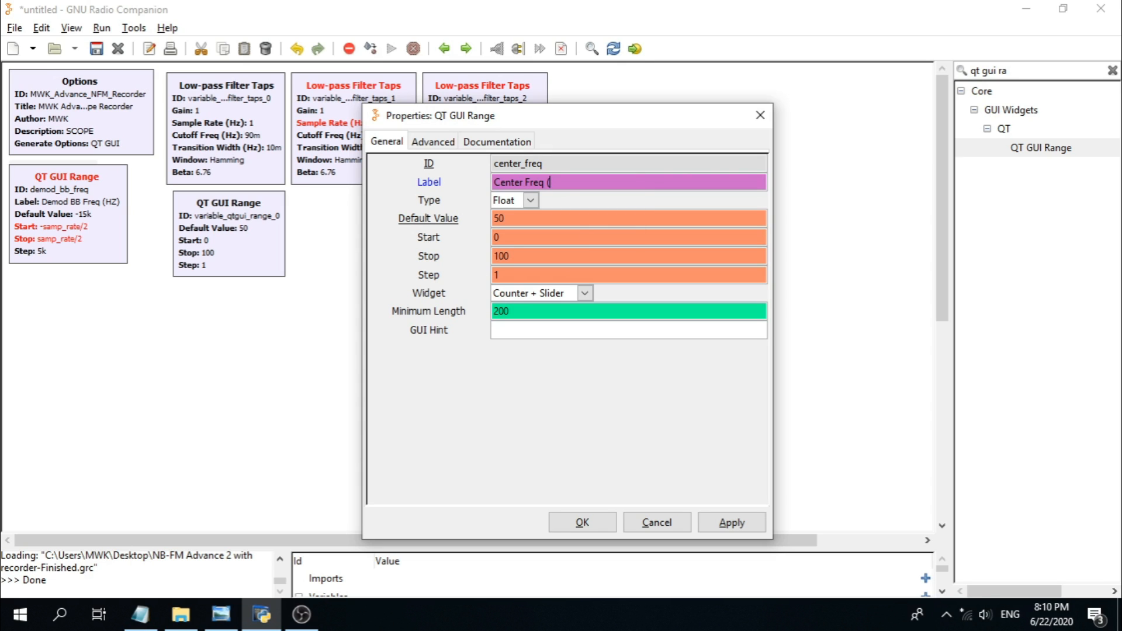
type("Mhz)")
Step: Set the center_freq range's default value to 446e6, start to 440e6, stop to 470e6 and step to 12.5e3
double_click(515, 219)
type("446e6")
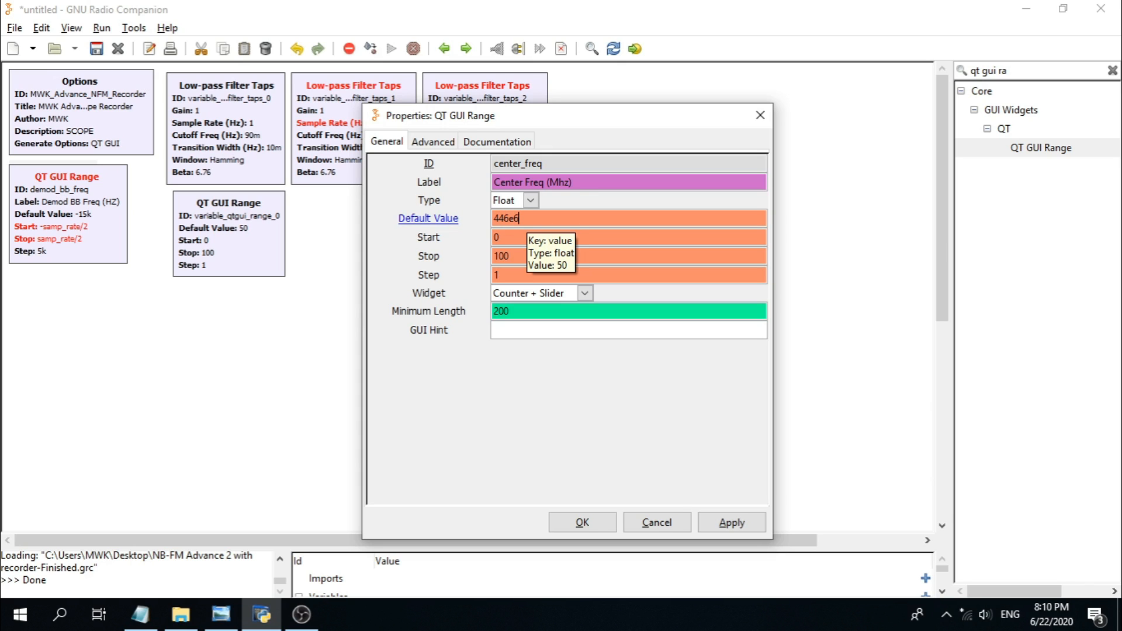
left_click(506, 238)
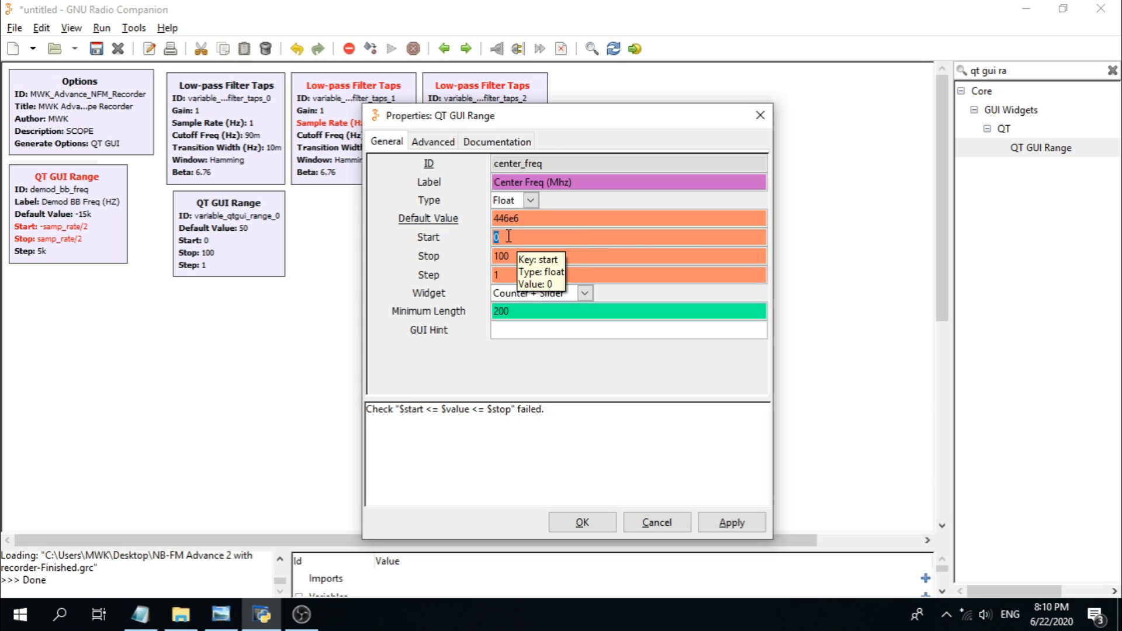
type("440")
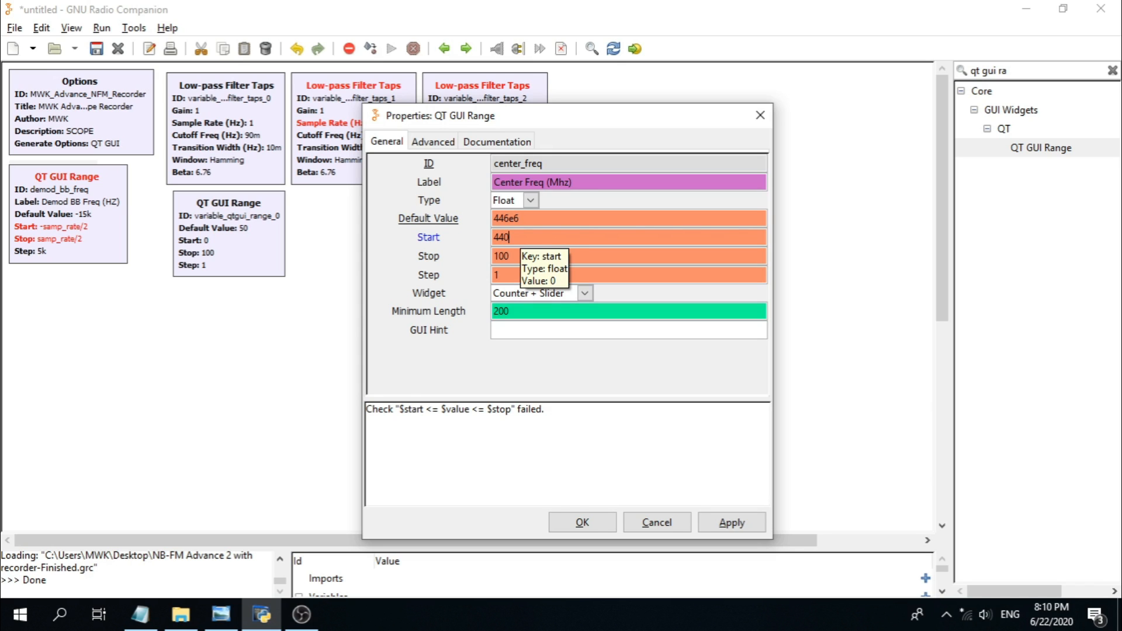
type("e6")
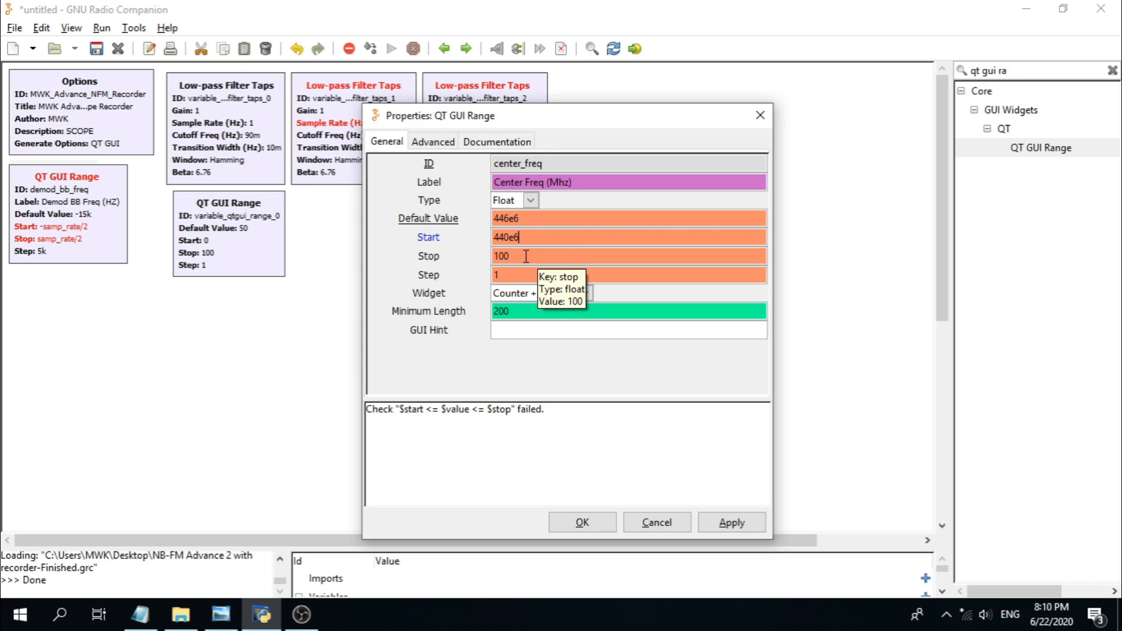
key("Tab")
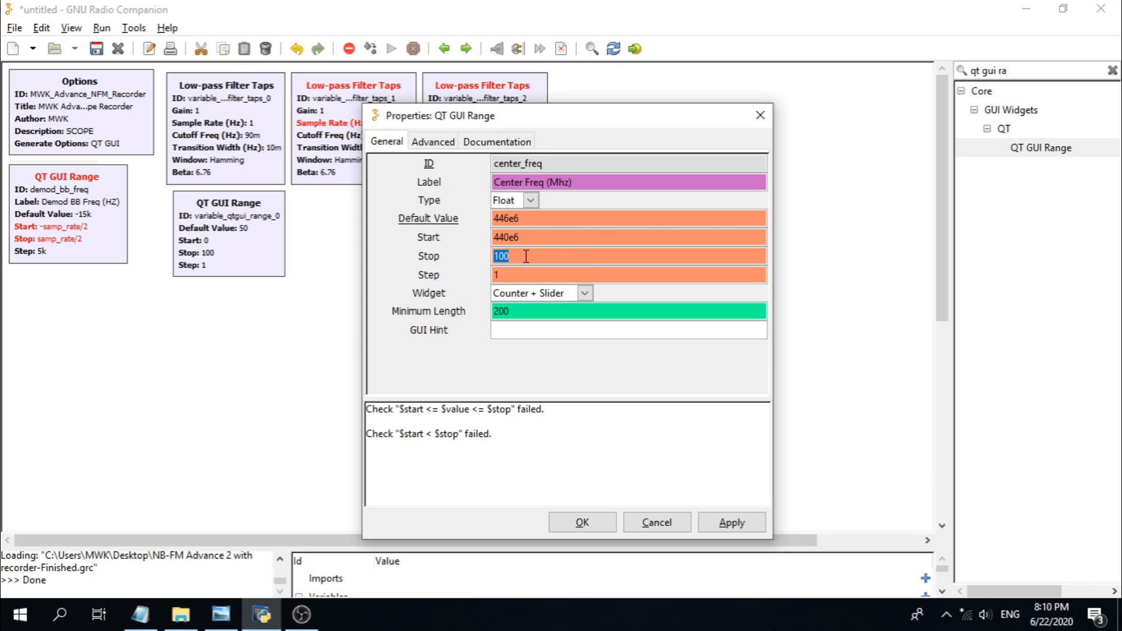
type("470")
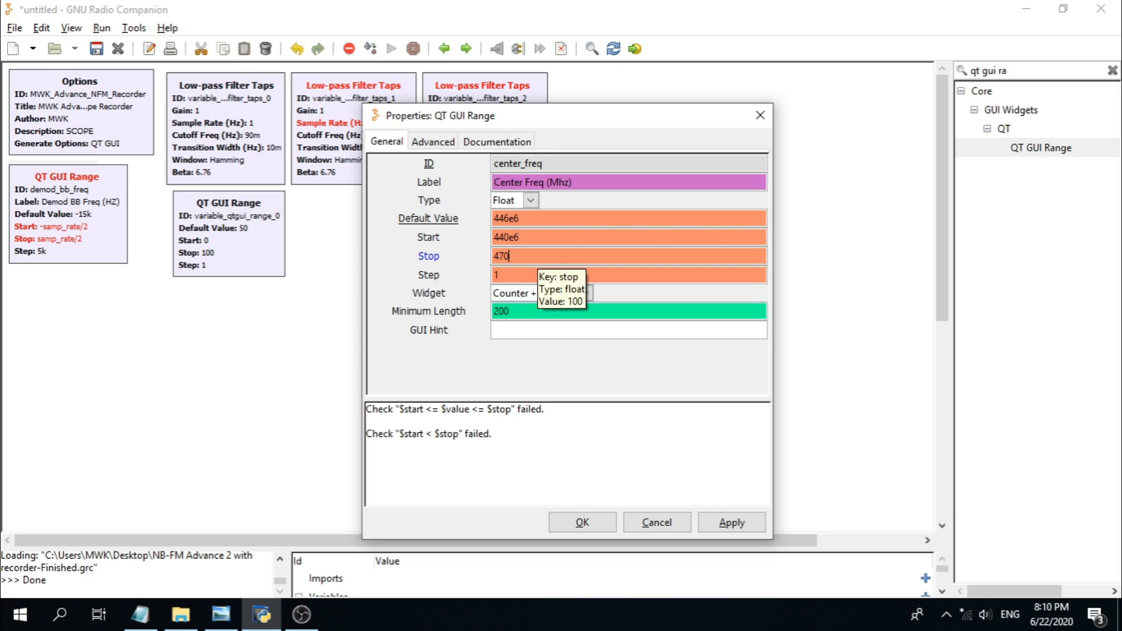
type("e6")
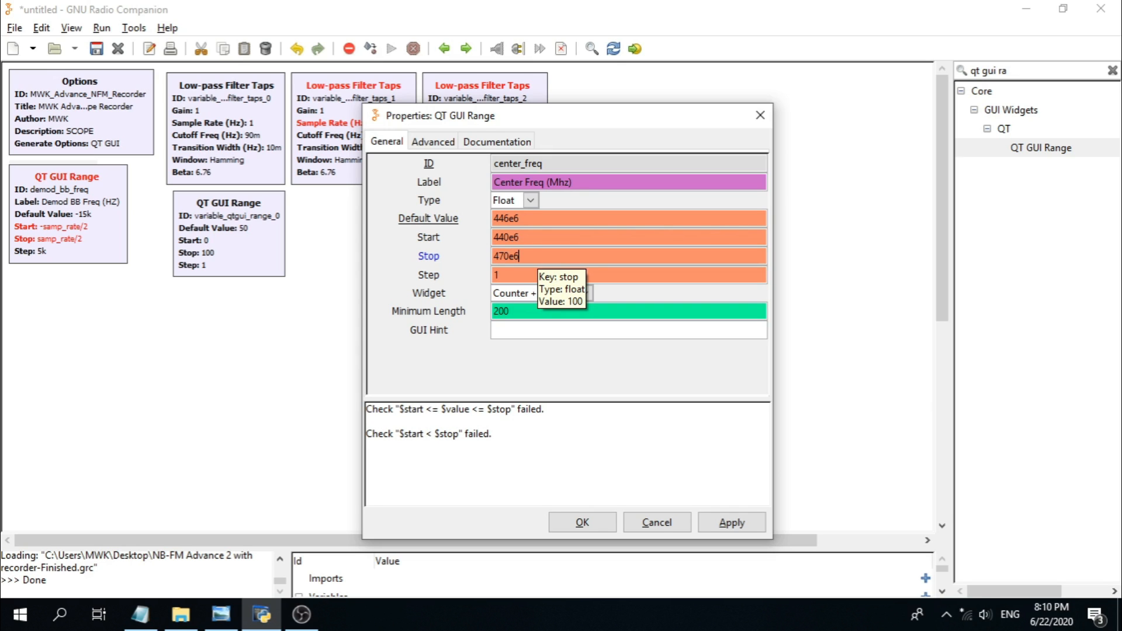
double_click(526, 279)
type("12.5e3")
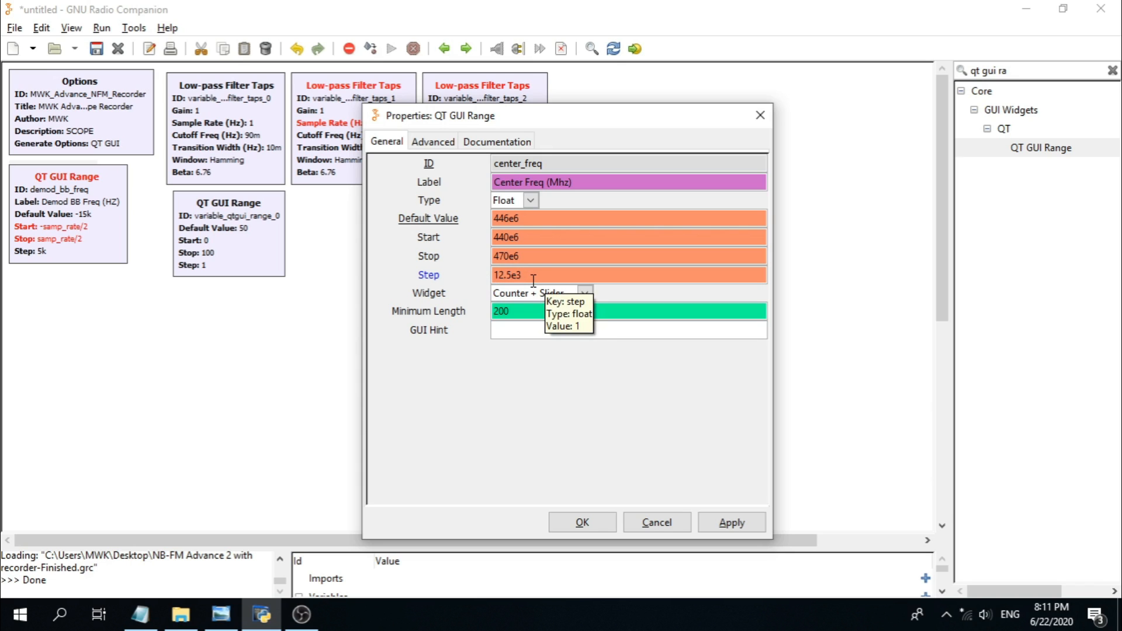
Step: Make the center_freq range a Counter widget with minimum length 10 and GUI hint 1,4,1,4, and apply the properties
left_click(585, 293)
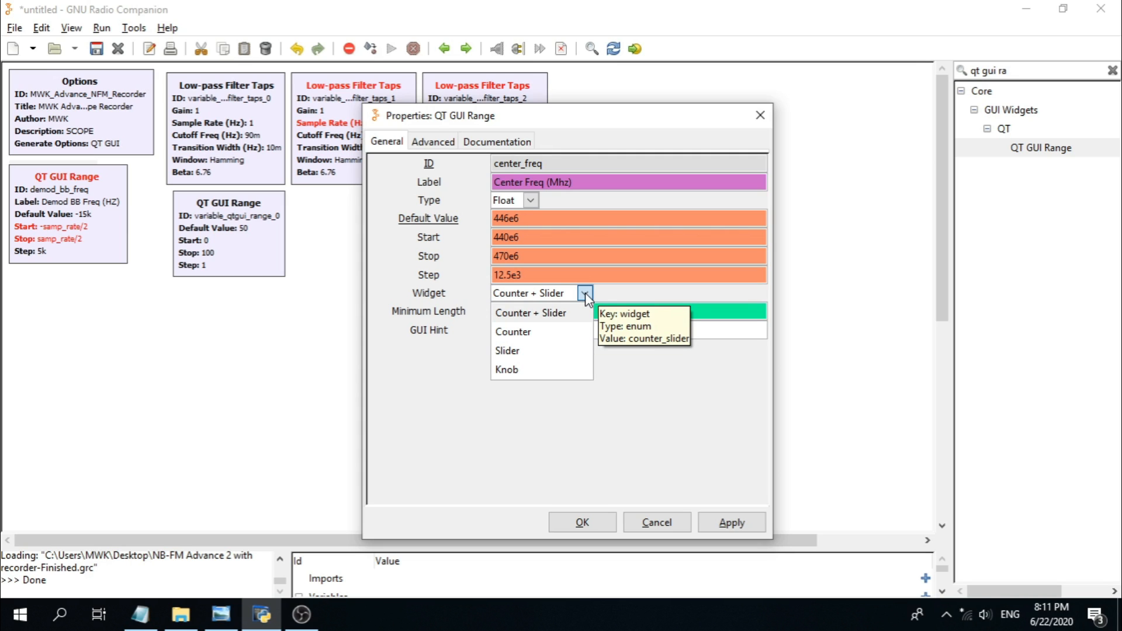
left_click(529, 332)
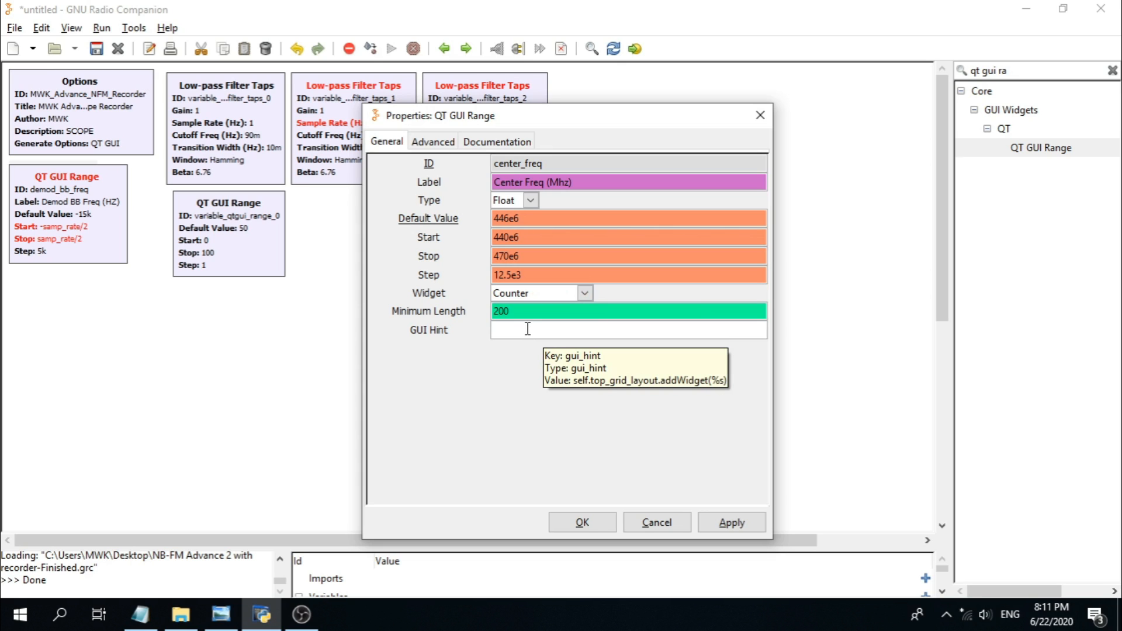
double_click(519, 313)
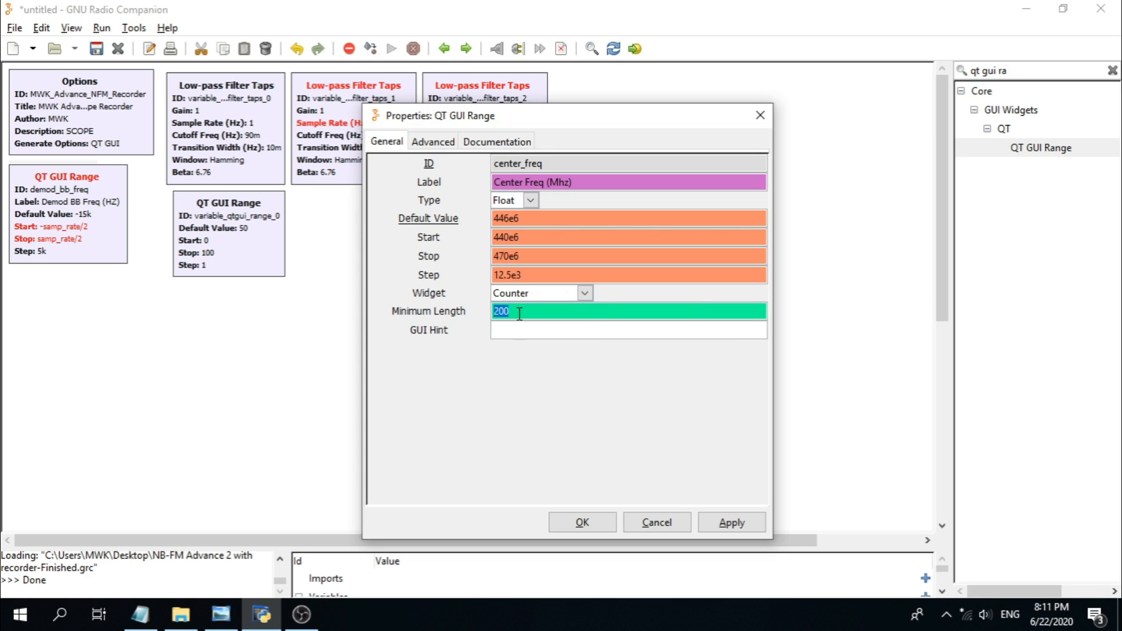
type("10")
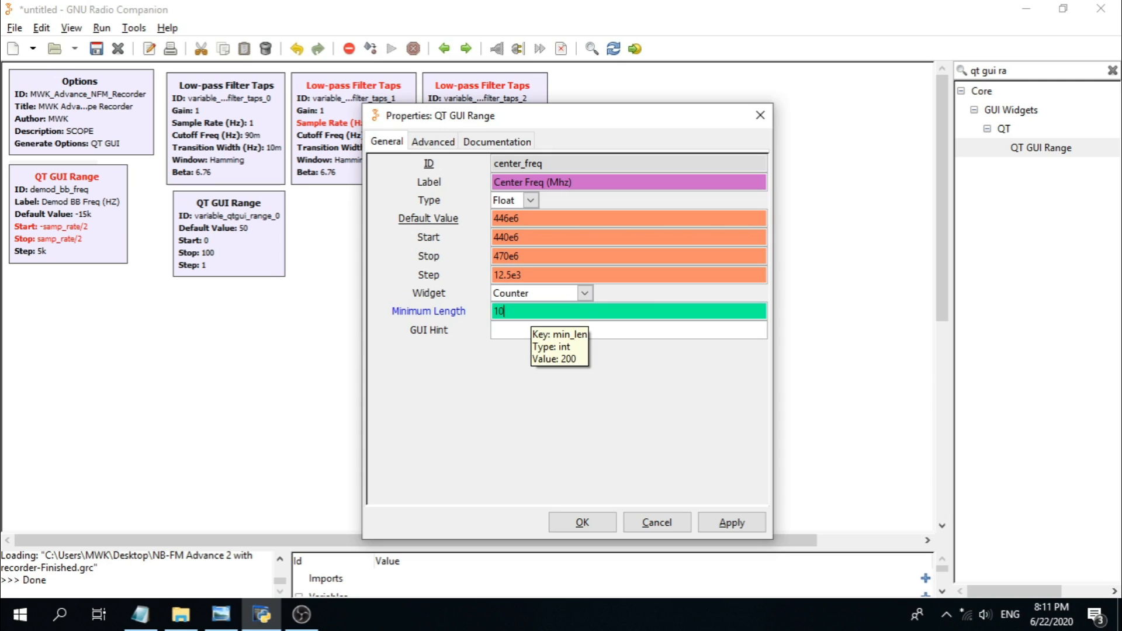
left_click(526, 330)
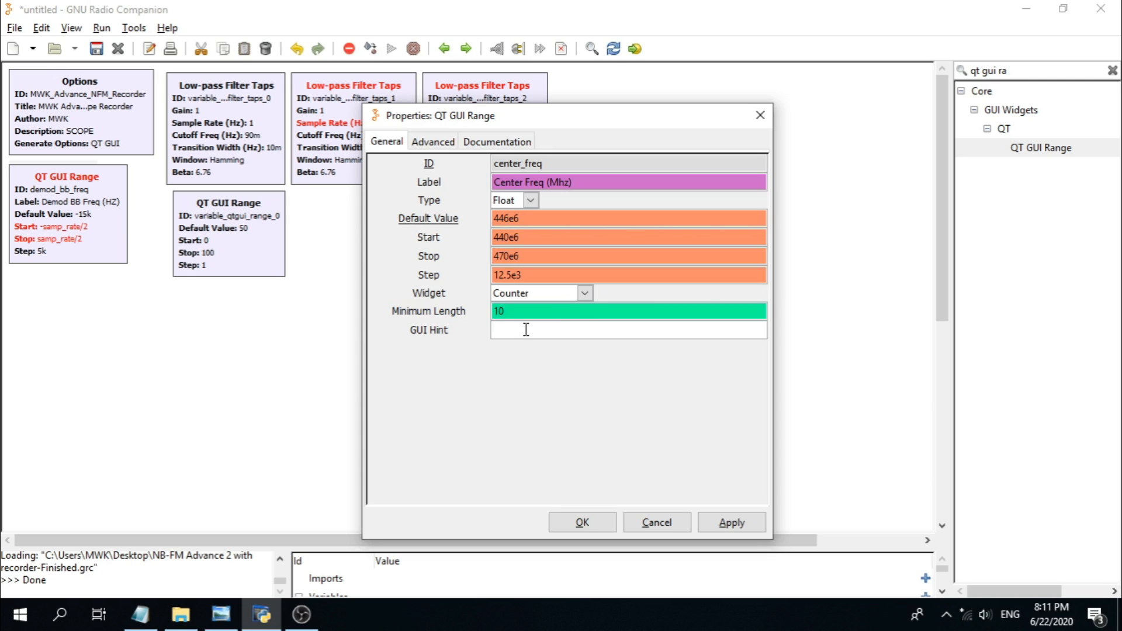
type("1,")
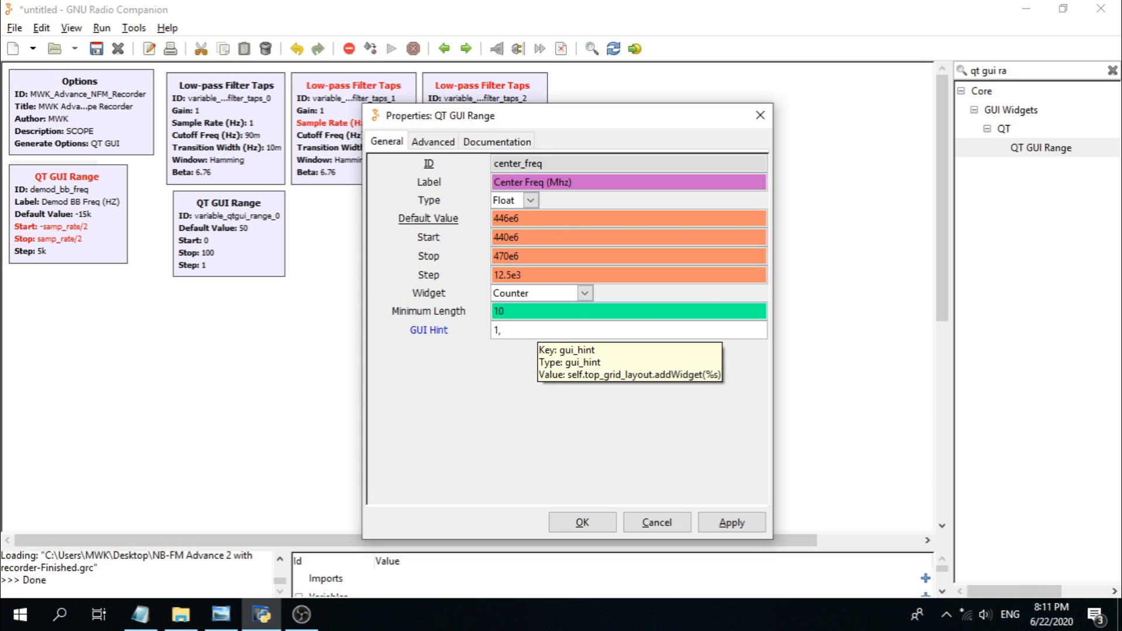
type("4,1,4")
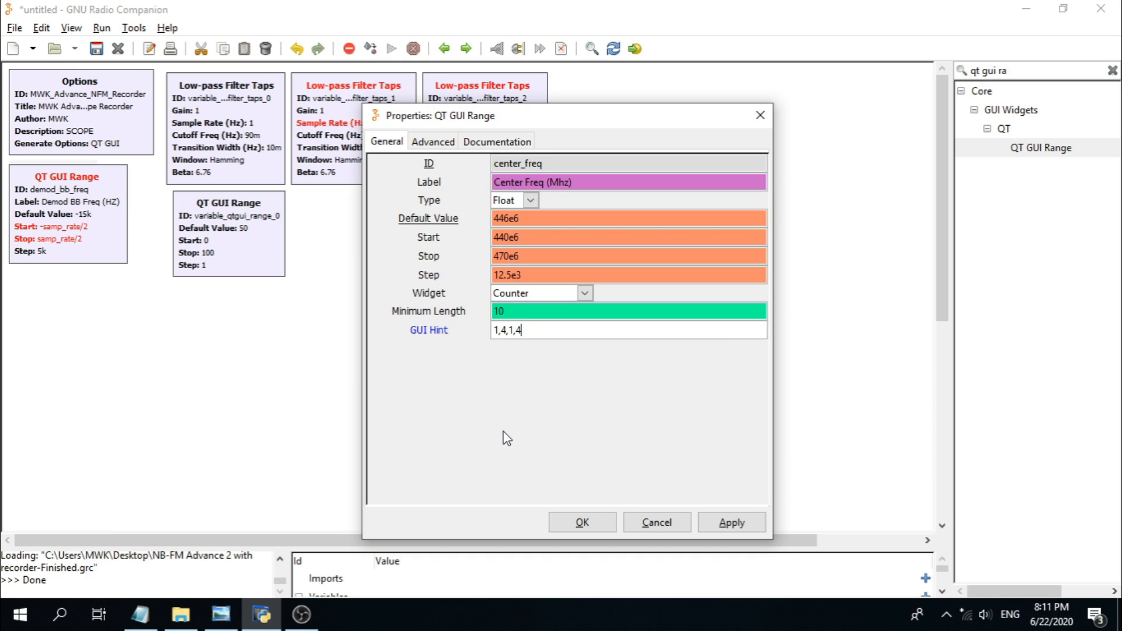
left_click(582, 522)
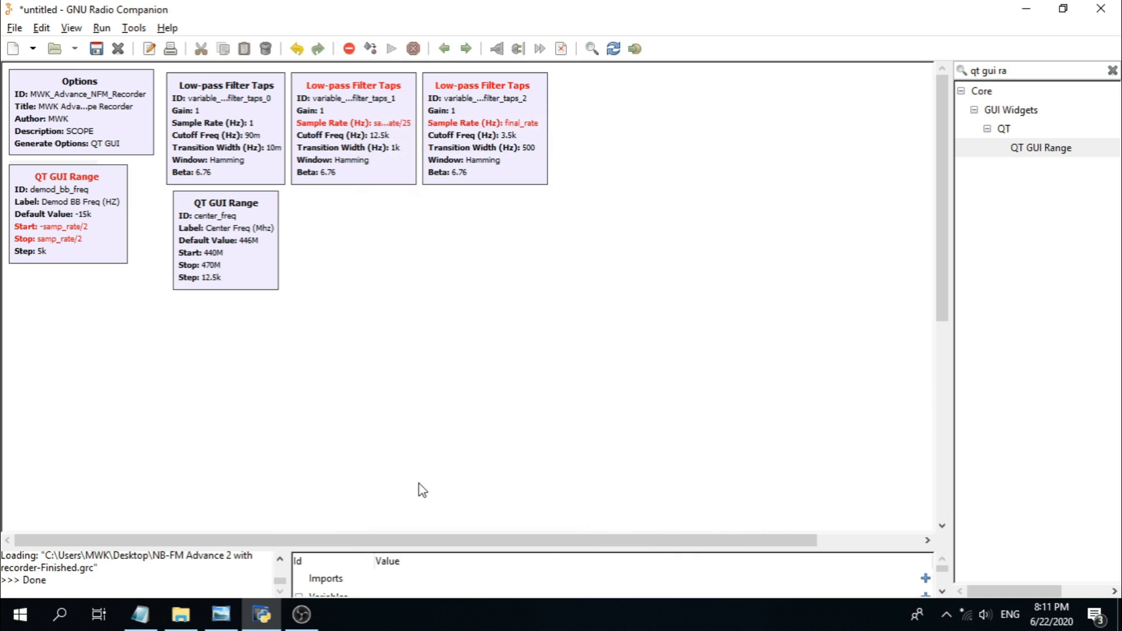
Step: Add another QT GUI Range block and place it directly to the right of the third Low-pass Filter Taps block
key("alt+Tab")
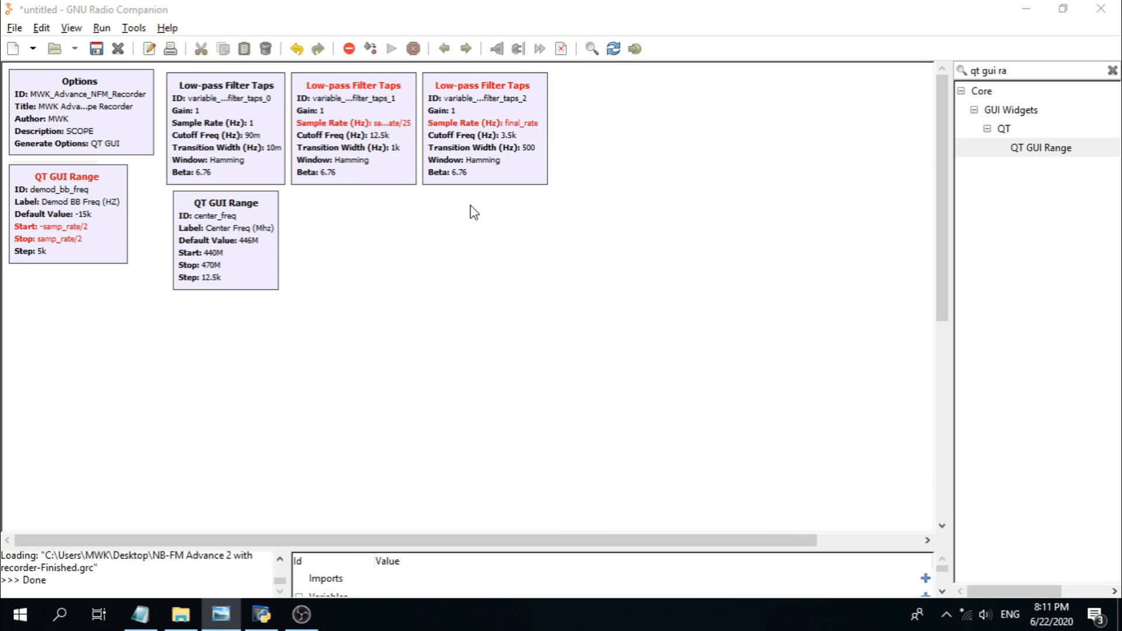
double_click(1046, 151)
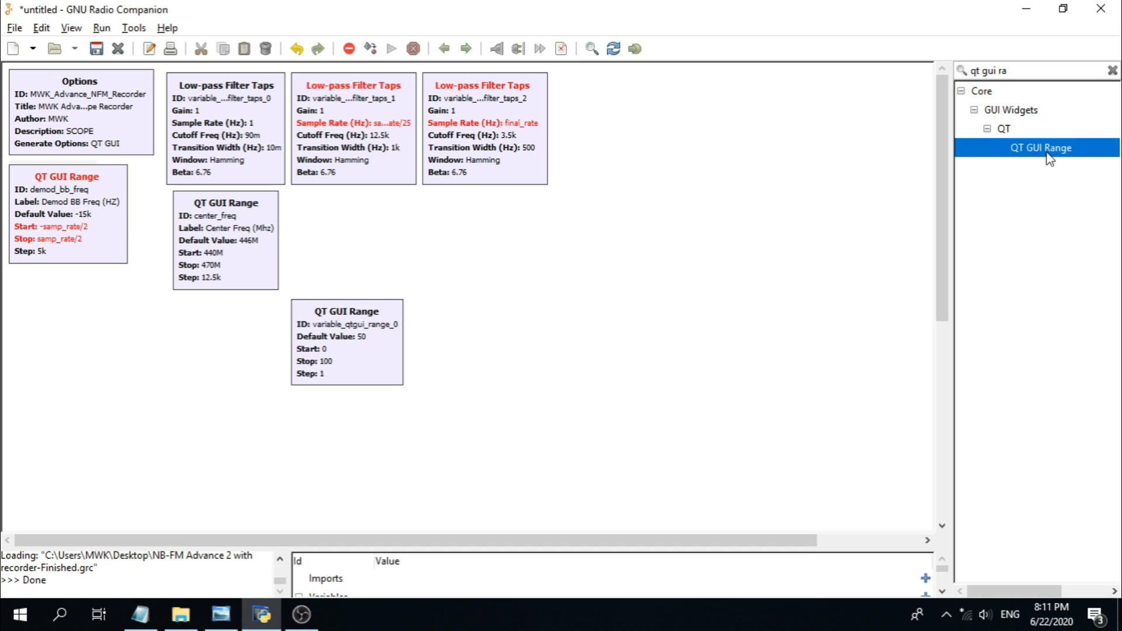
left_click_drag(311, 359, 623, 110)
Step: Give the new QT GUI Range block the ID suelch_db and the label "Squelch (db)", including the quotation marks
double_click(626, 120)
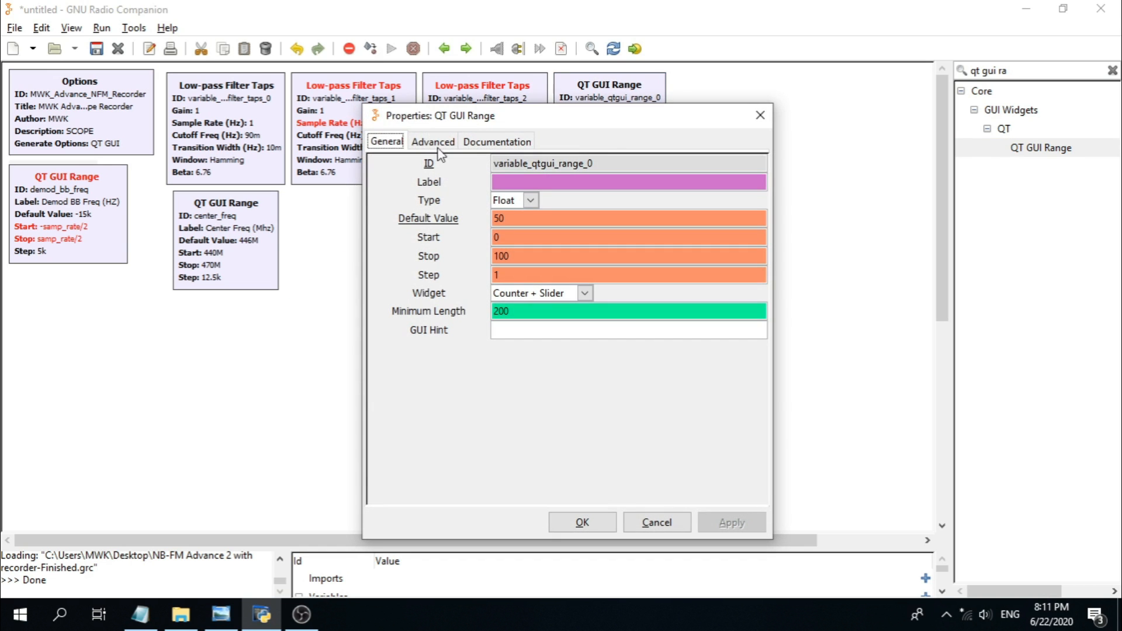
double_click(607, 160)
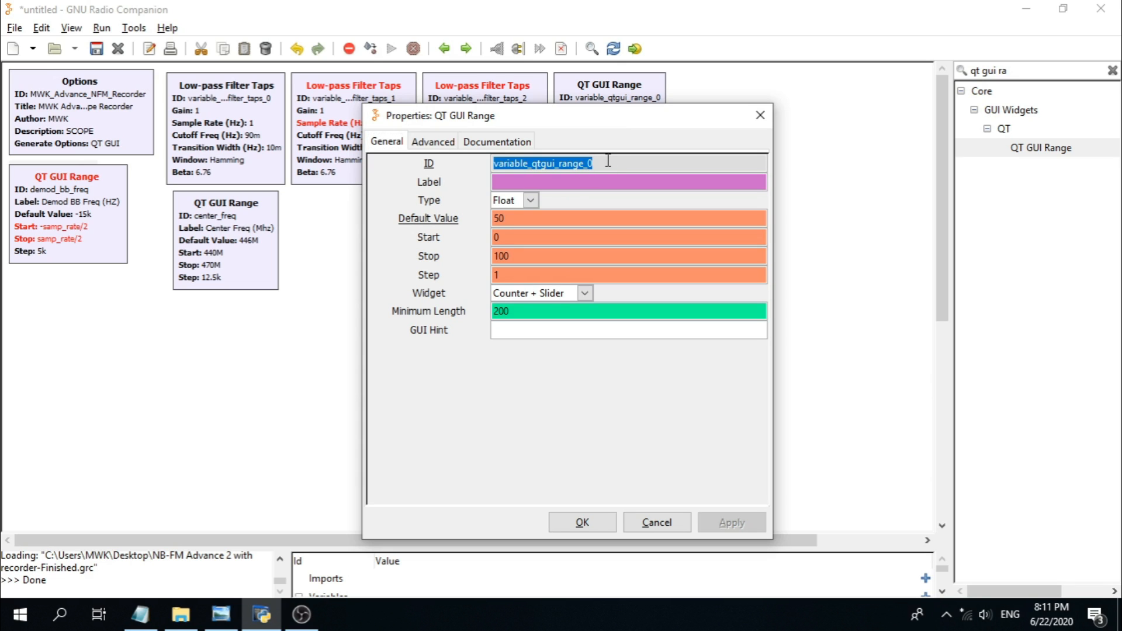
type("su")
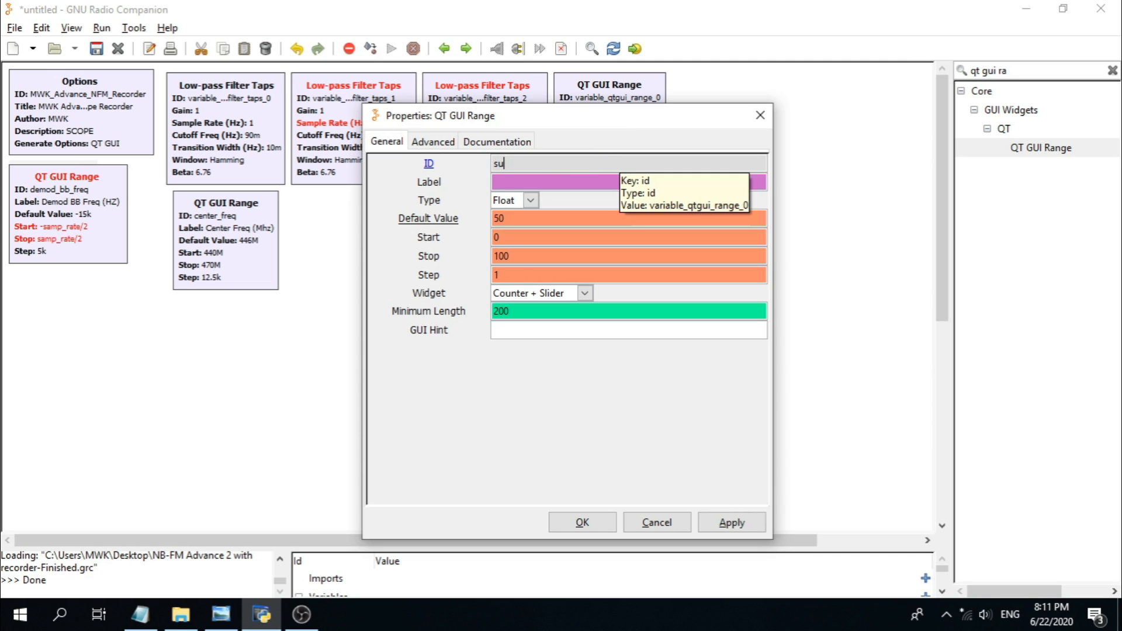
type("elch_db")
left_click(536, 181)
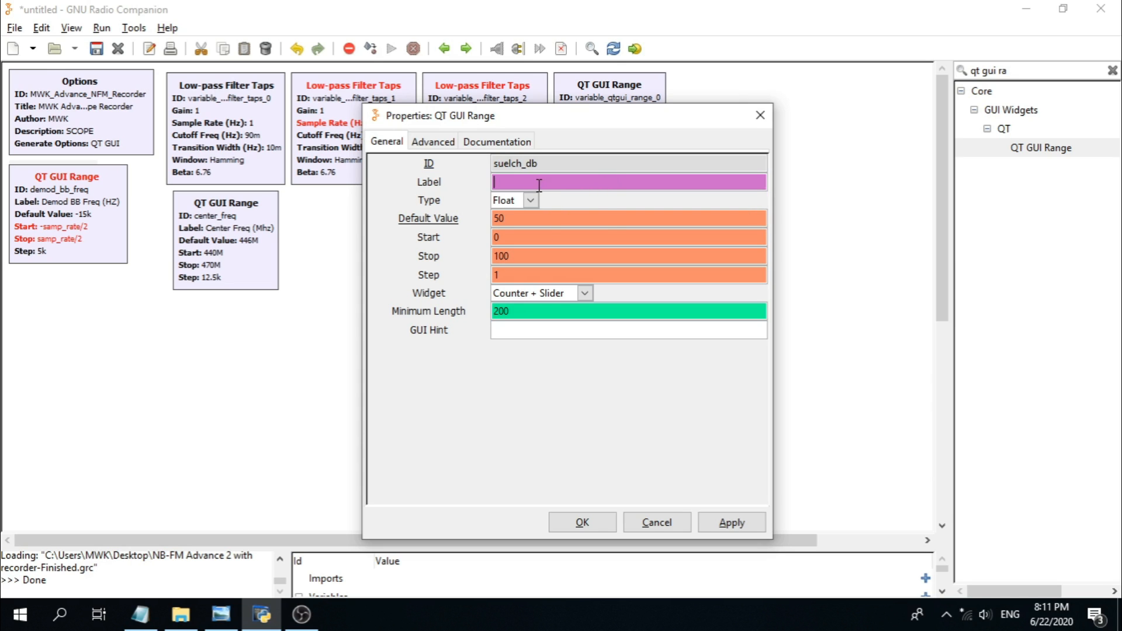
type("\"")
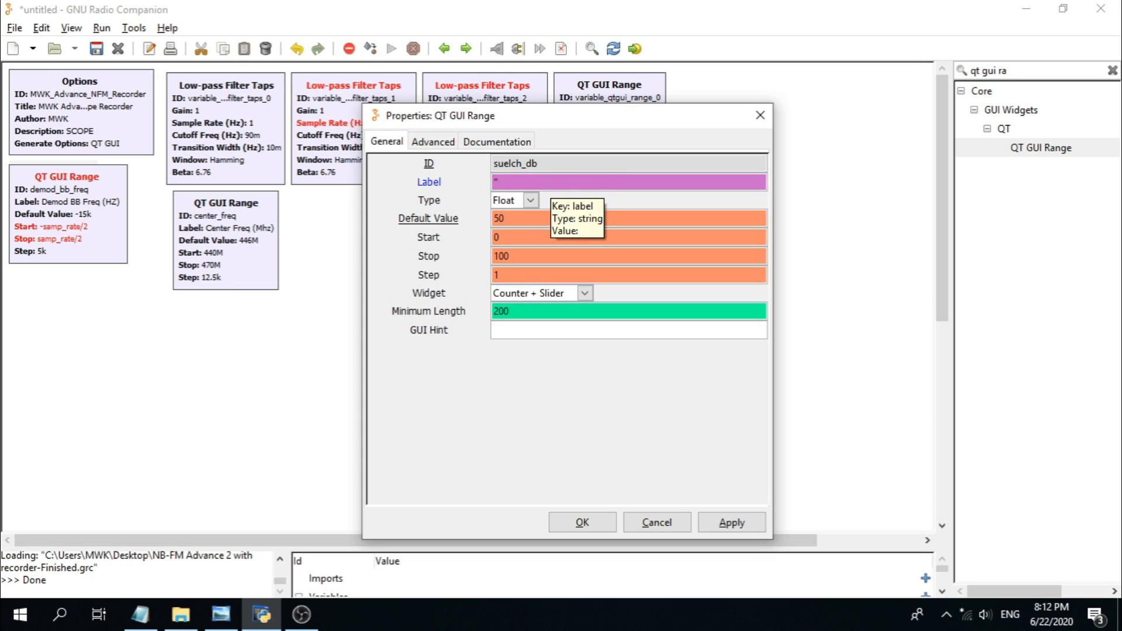
type("SQ")
key("BackSpace")
type("quelch (db)\"")
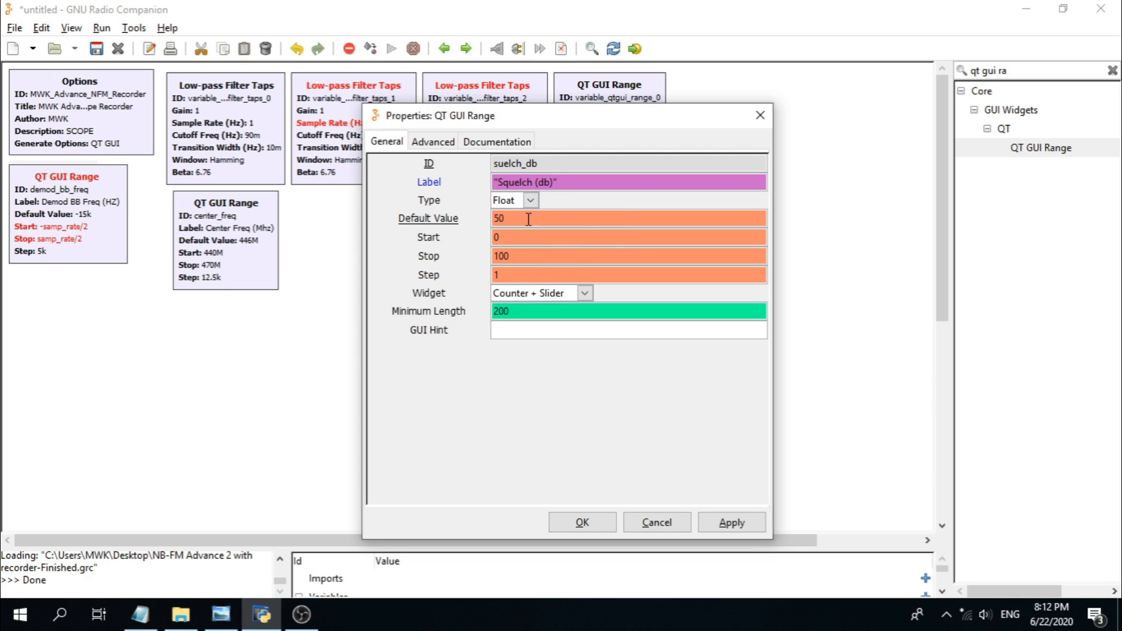
Step: Set the squelch range's default value to -50, start to -100, stop to 0 and step to 5
left_click(498, 219)
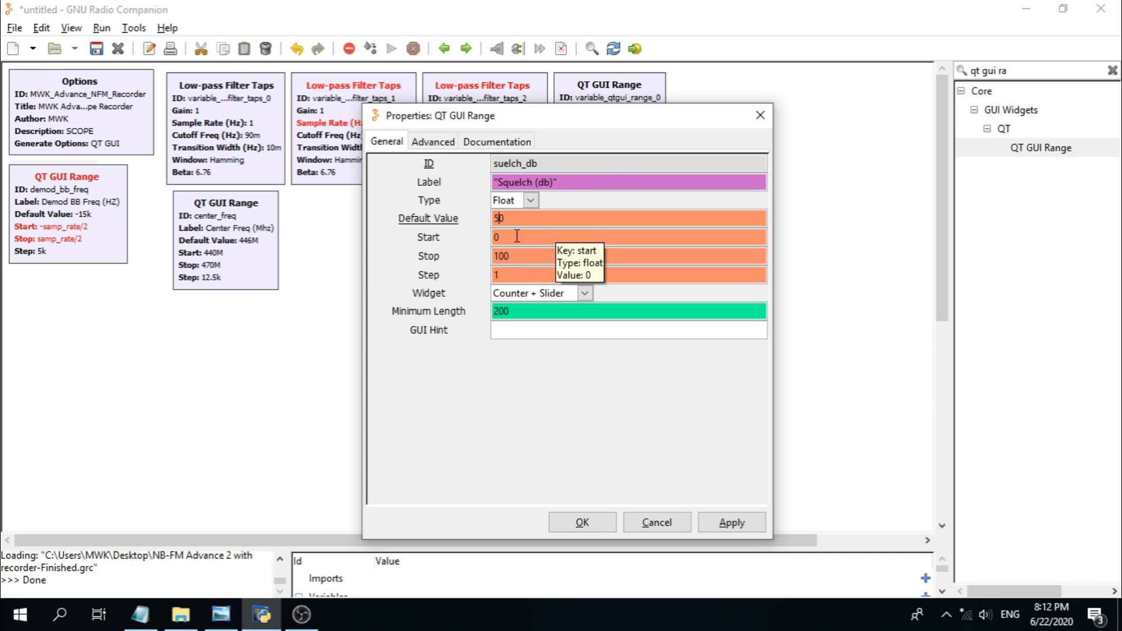
double_click(551, 215)
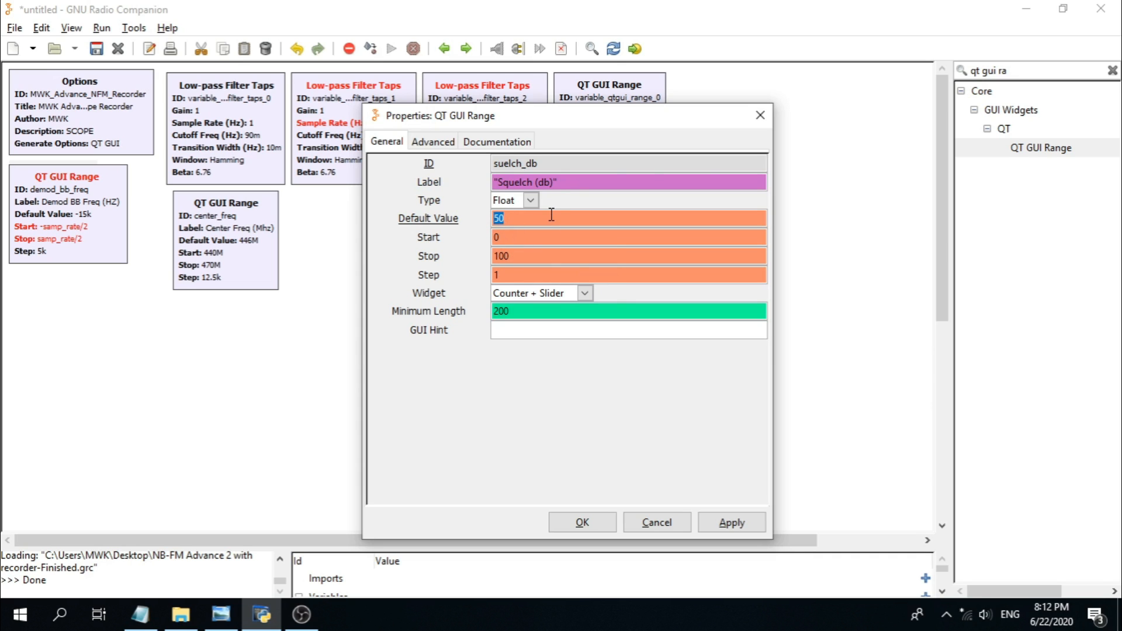
type("-50")
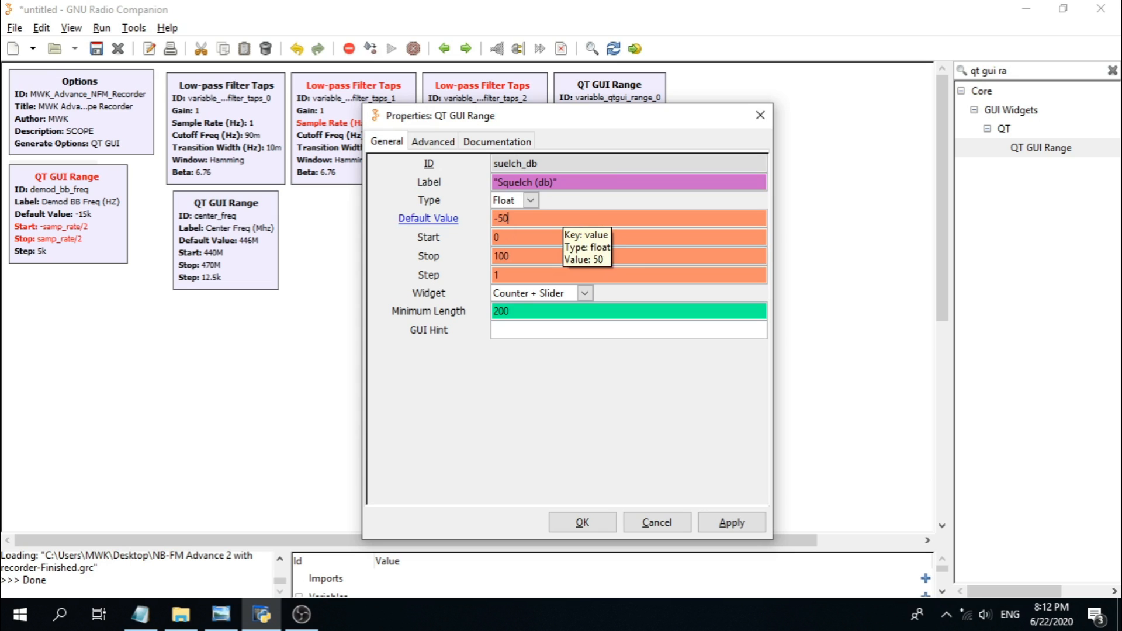
double_click(524, 238)
type("-")
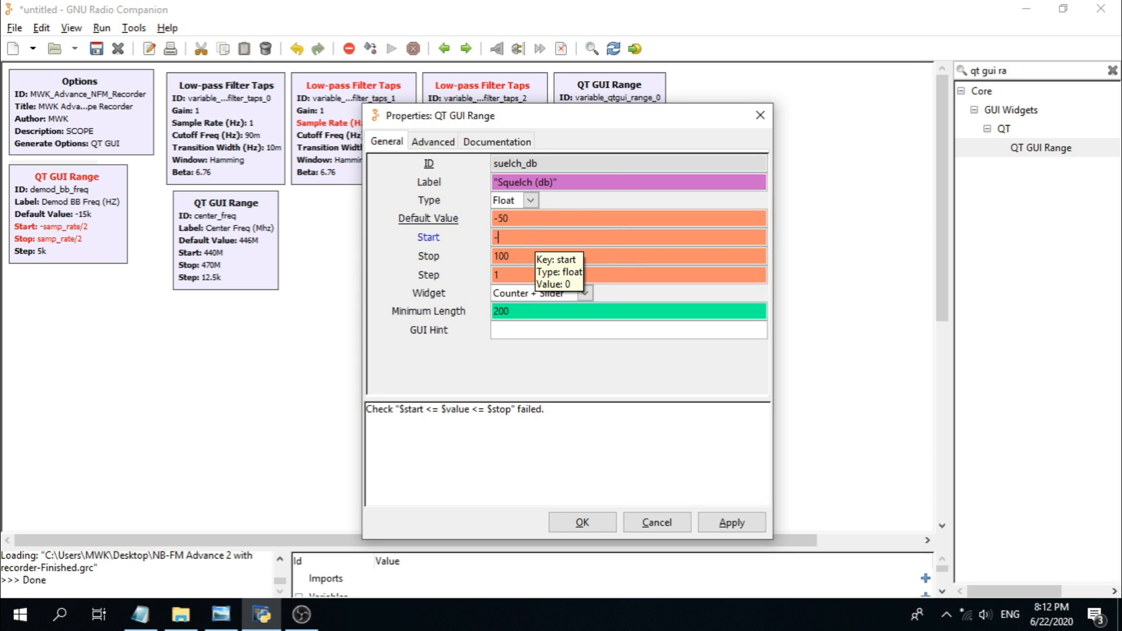
type("100")
double_click(520, 255)
type("0")
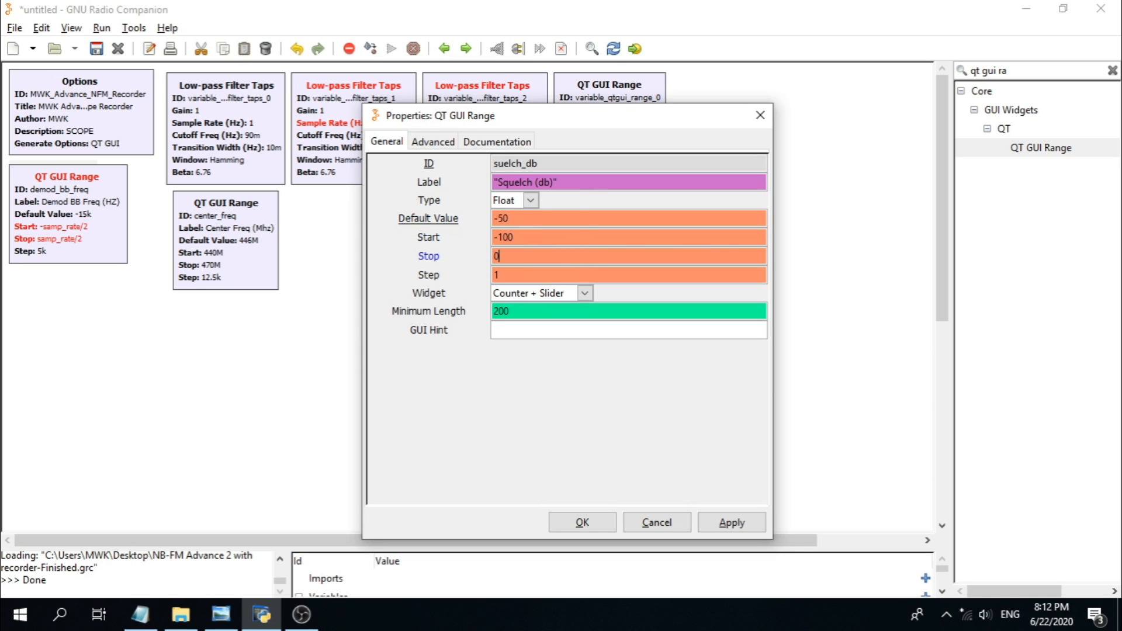
double_click(518, 278)
type("5")
Step: Set the squelch range's GUI hint to 5,1,1,3 and apply its properties
left_click(538, 331)
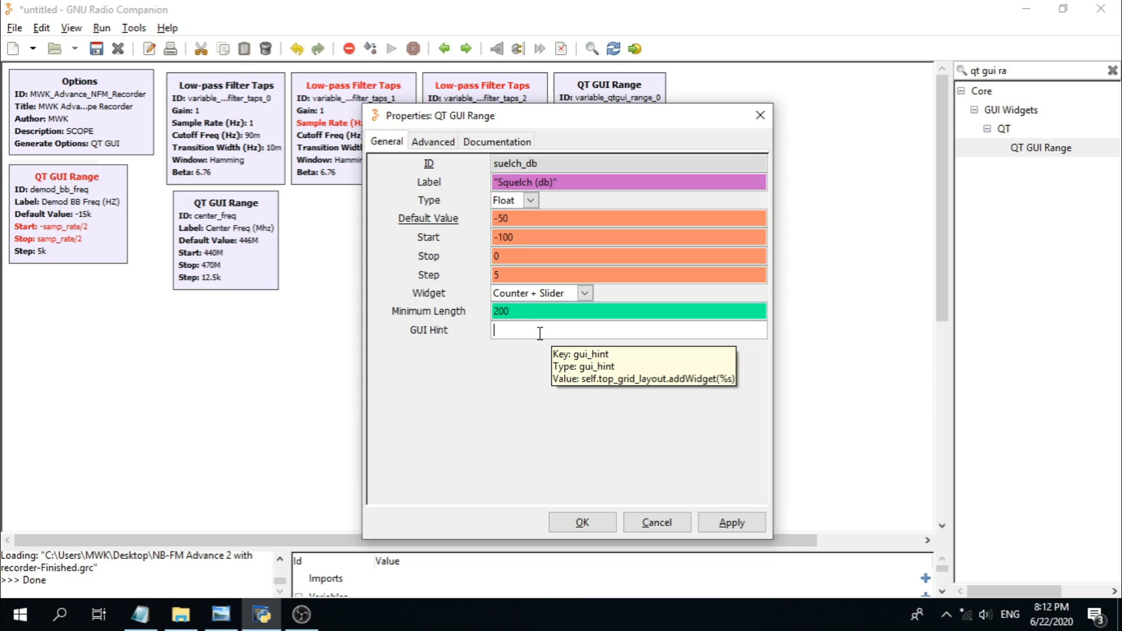
type("5,")
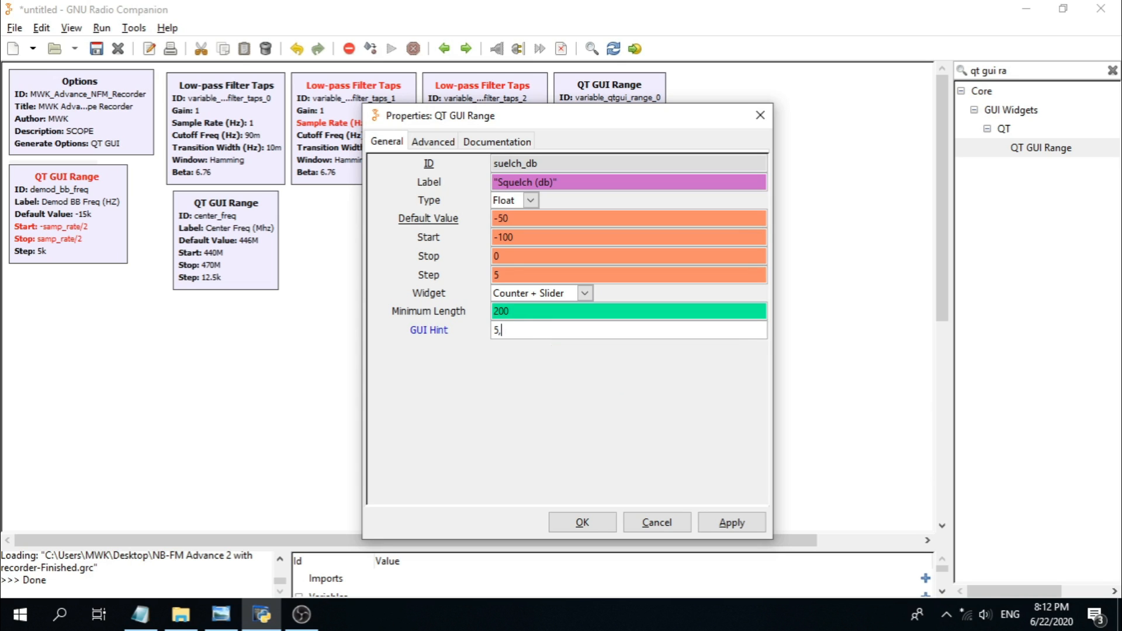
type("1")
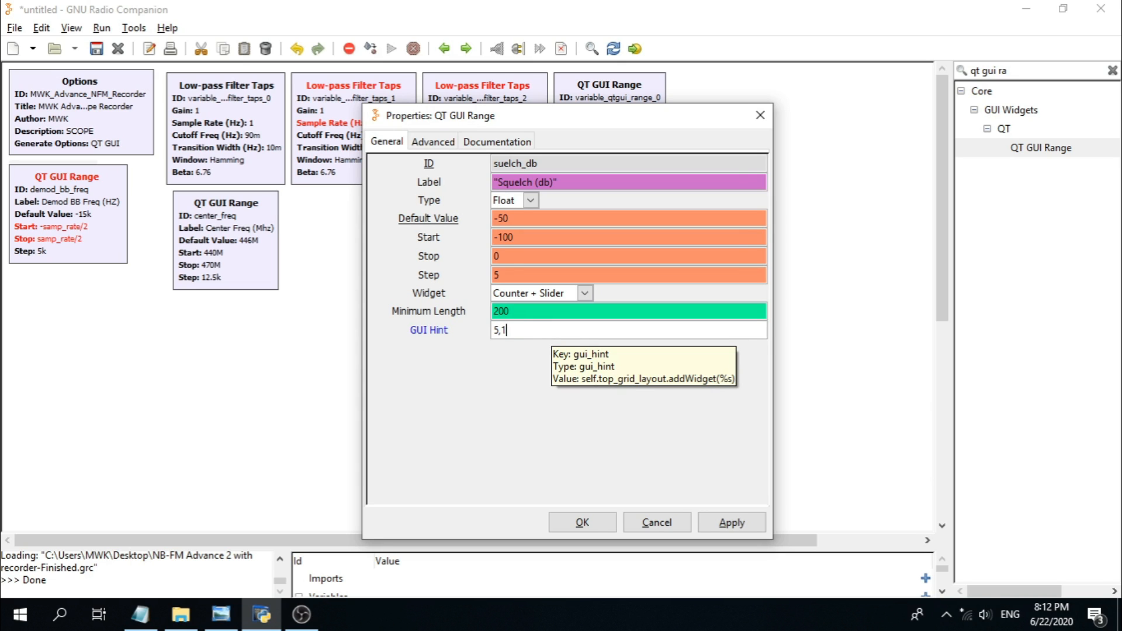
type(",1,23")
key("BackSpace")
key("BackSpace")
type("3")
left_click(582, 523)
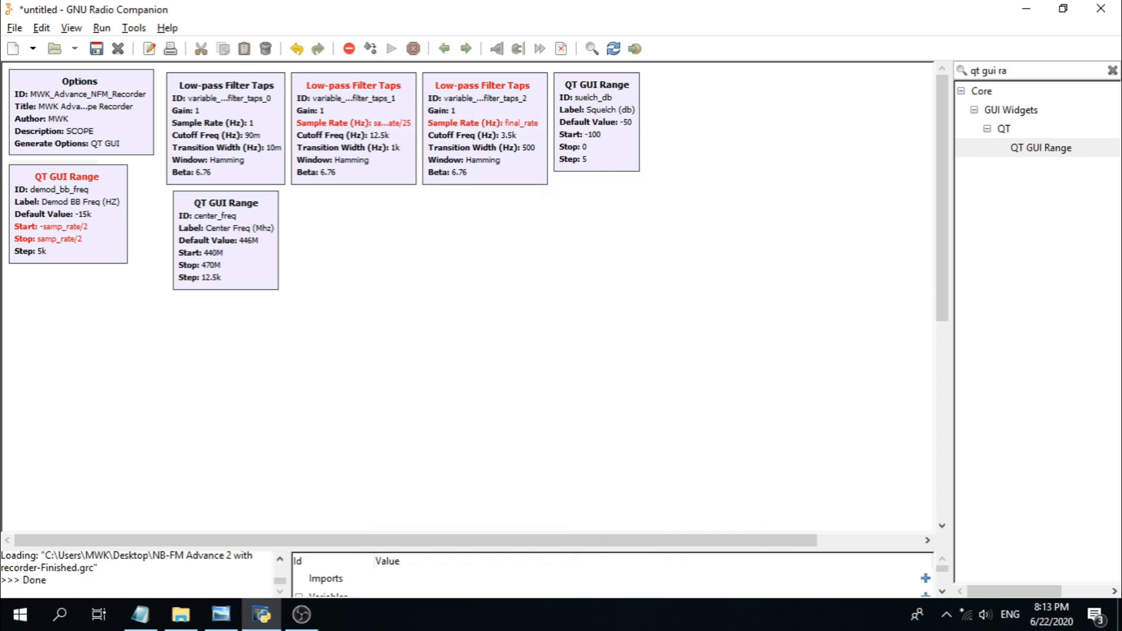
Step: Add another QT GUI Range block and place it directly to the right of the squelch range block
key("alt+Tab")
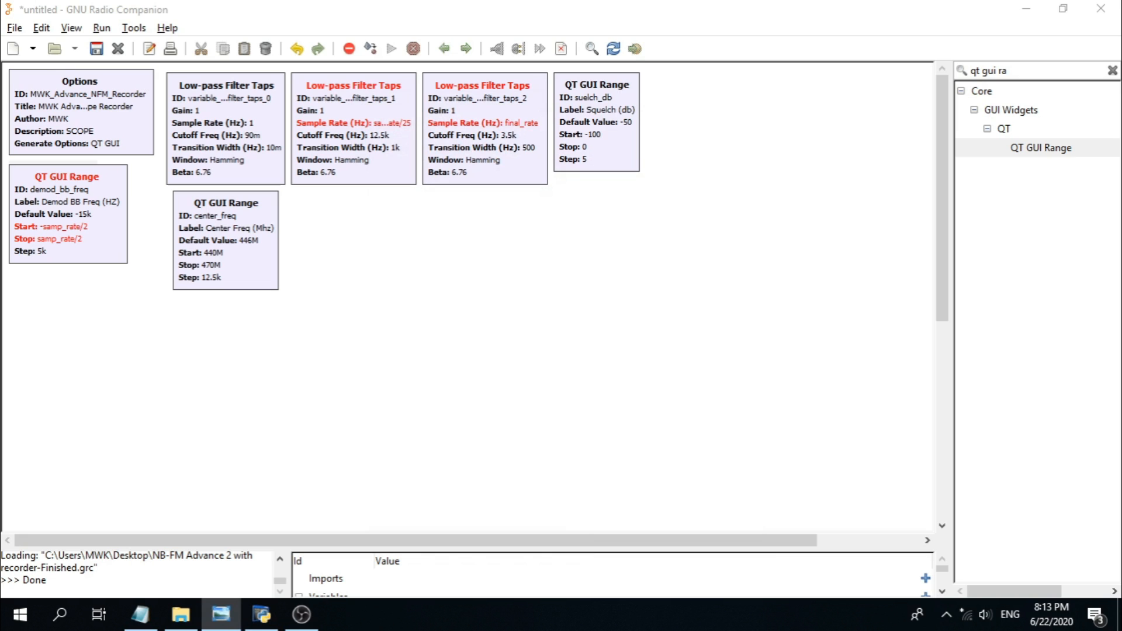
double_click(1040, 151)
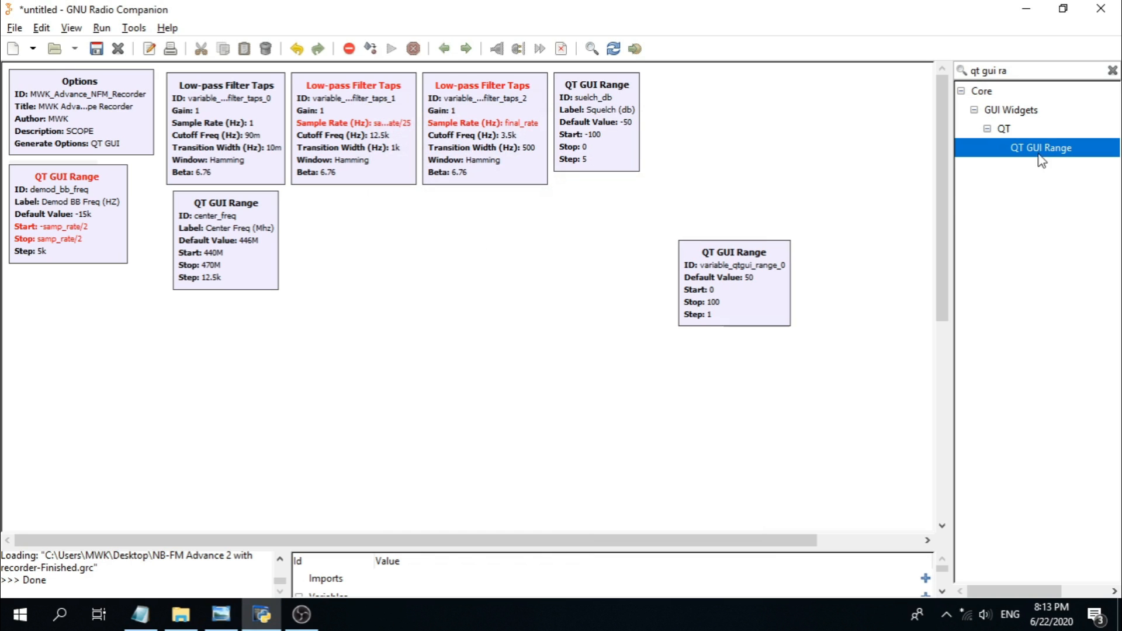
left_click_drag(687, 299, 675, 108)
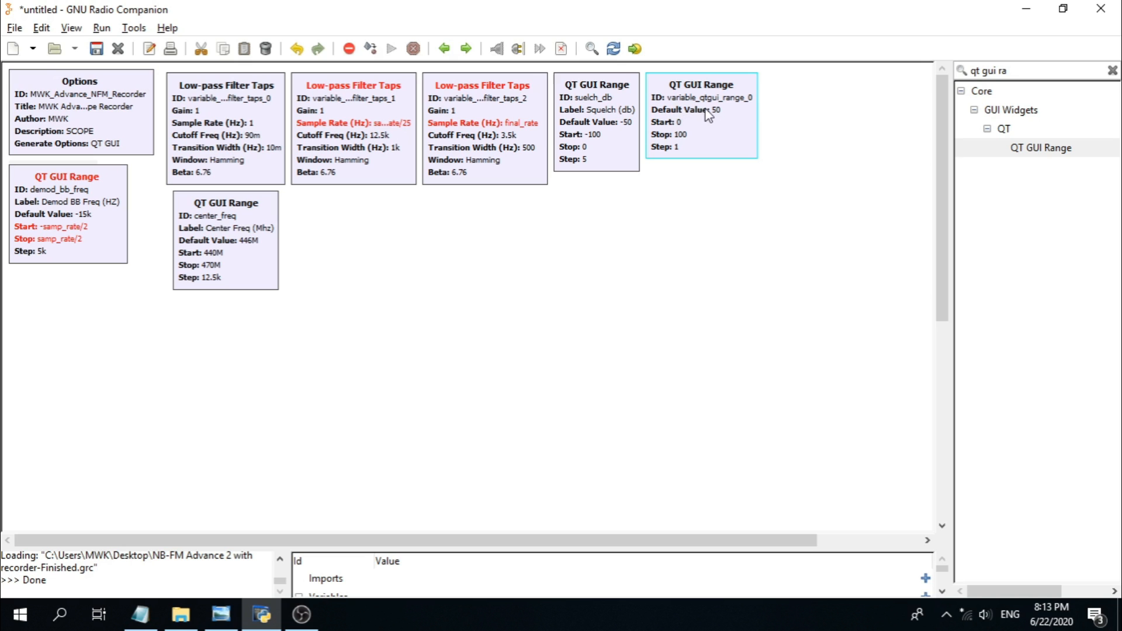
Step: Give the newly added QT GUI Range block the ID gain_db
double_click(708, 114)
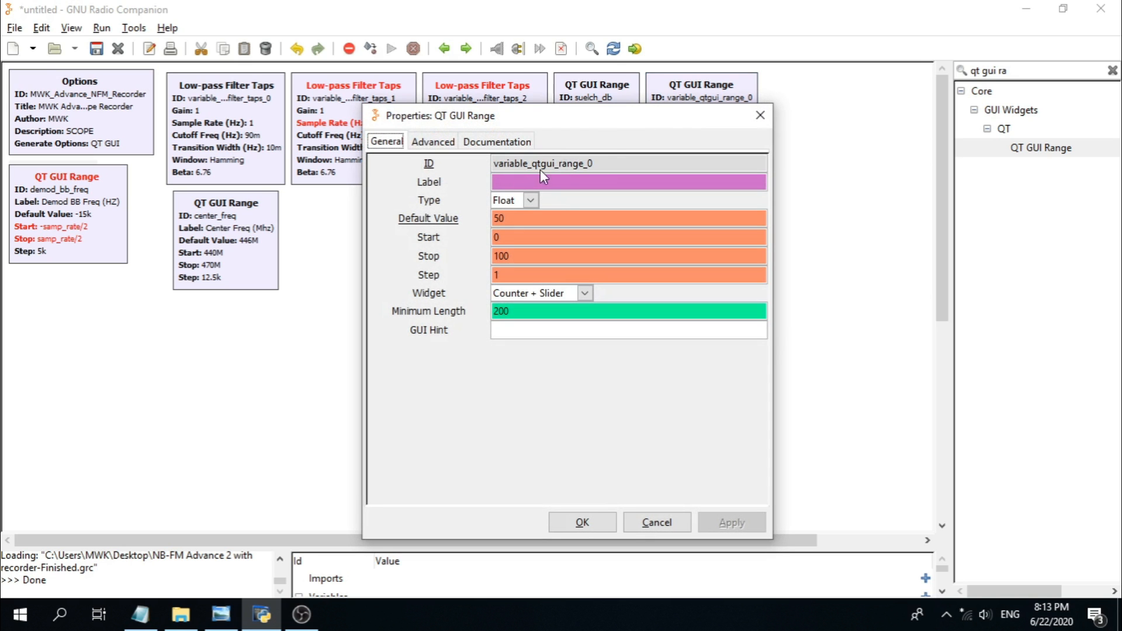
triple_click(602, 161)
triple_click(602, 161)
double_click(602, 161)
left_click(602, 161)
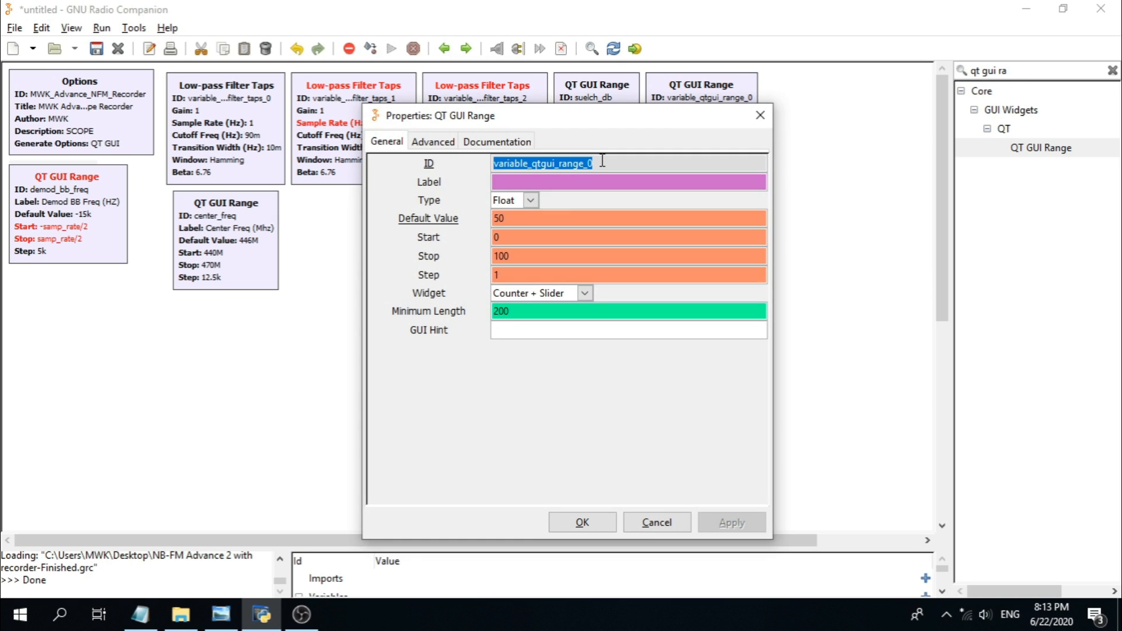
type("gain")
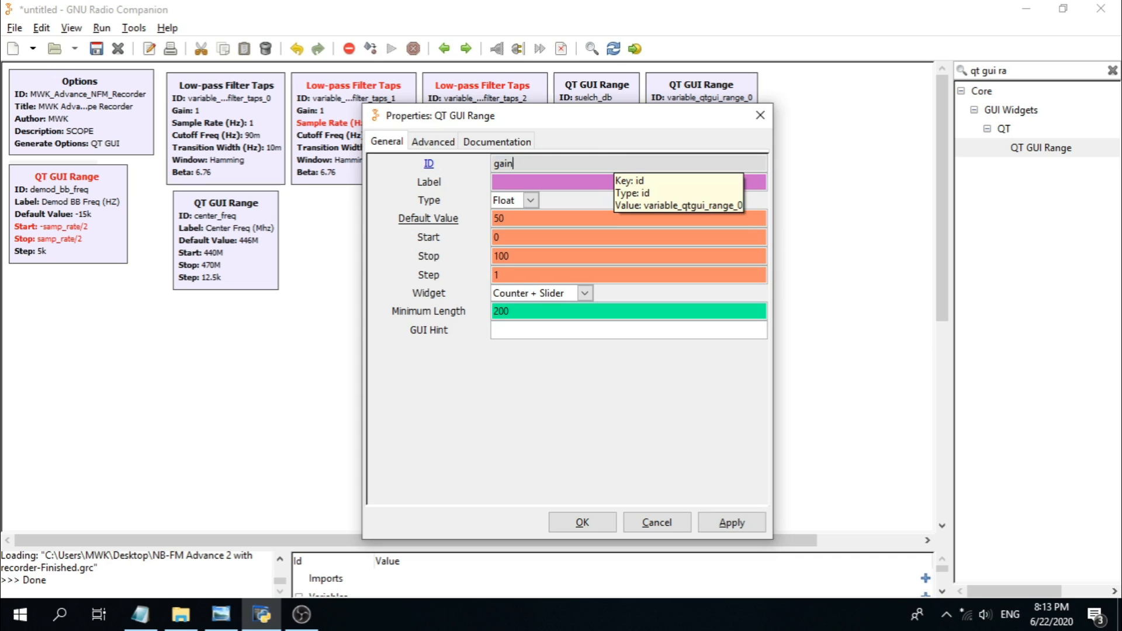
type("_db")
Step: Label the gain_db range "HW Gain (db)", including the quotation marks
left_click(523, 181)
type("HW")
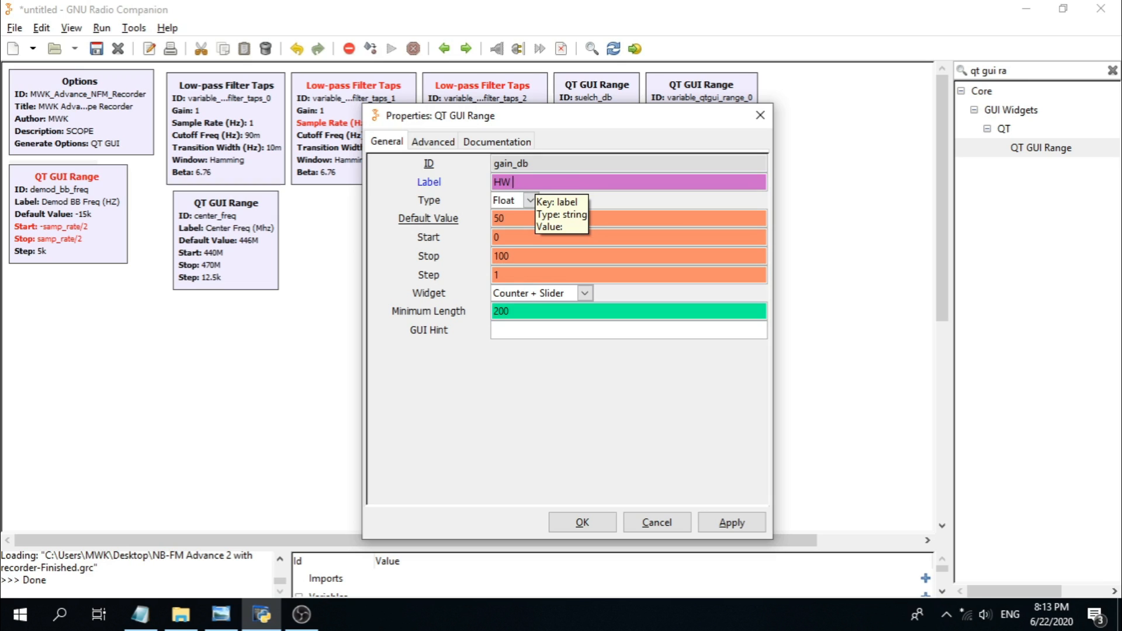
type(" Gain")
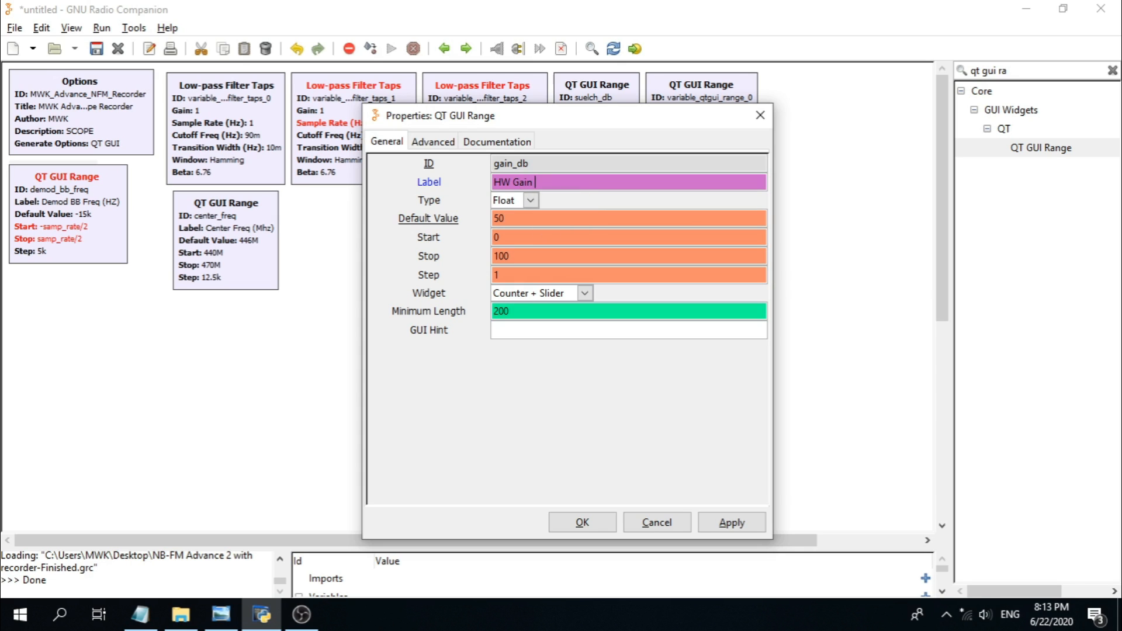
type(" (db)\"")
left_click(494, 183)
type("\"")
left_click_drag(575, 182, 458, 184)
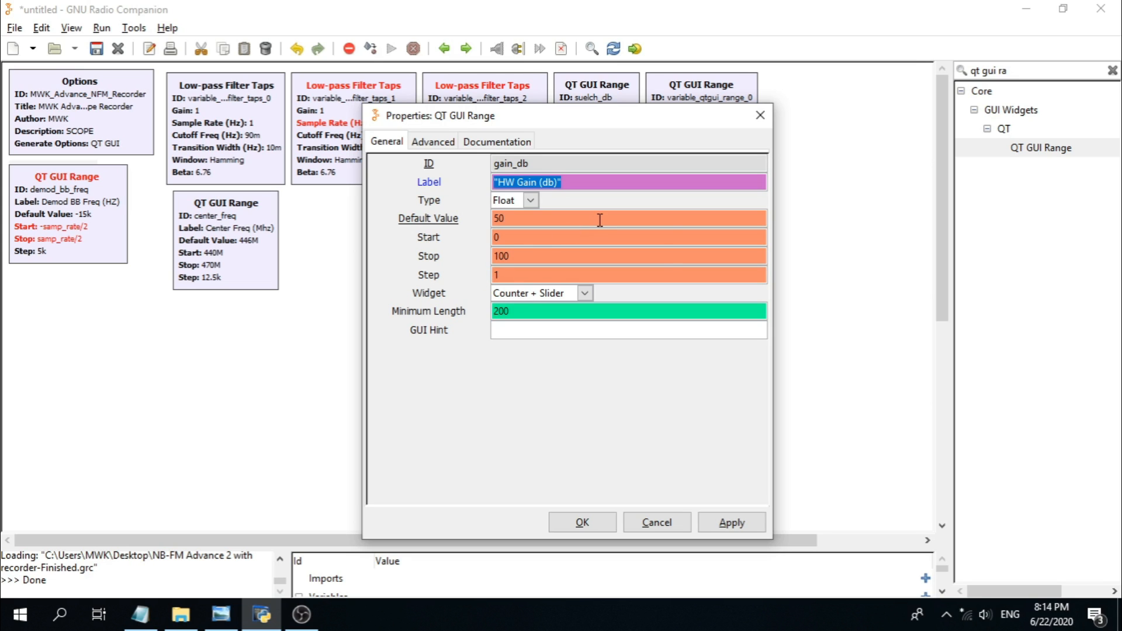
Step: Set the gain range's default value to 30 and its stop value to 70
double_click(519, 222)
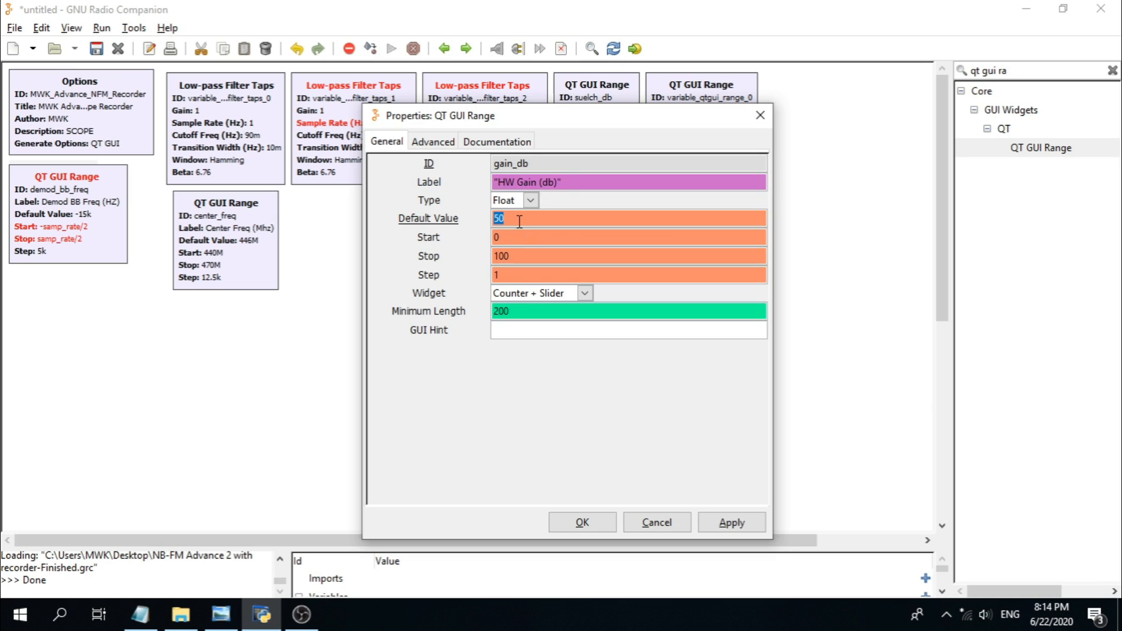
type("30")
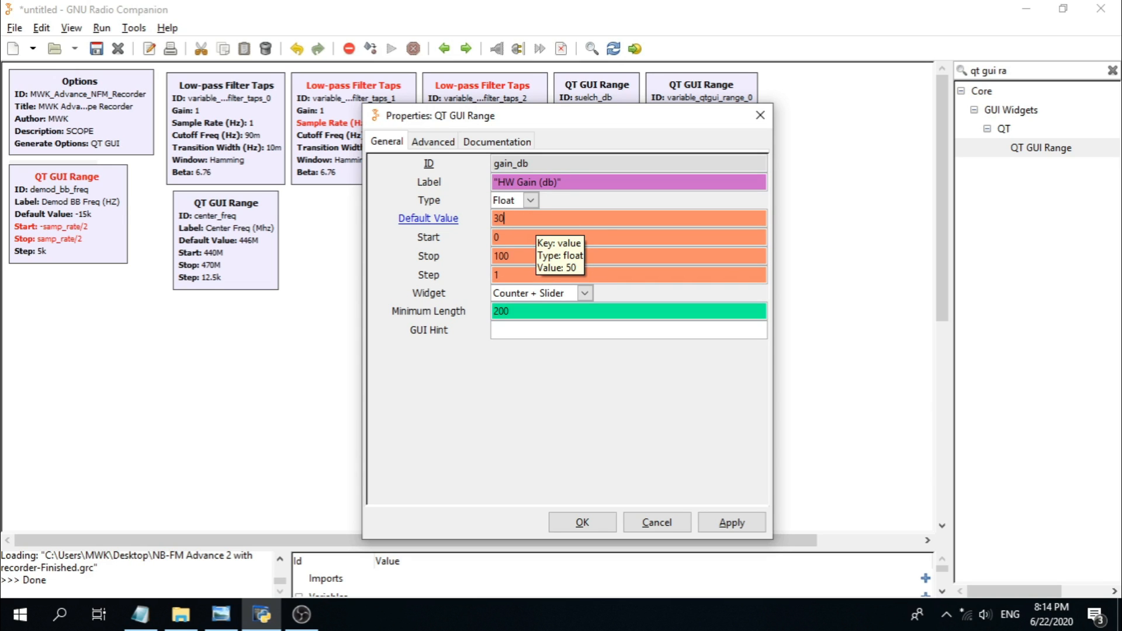
double_click(506, 256)
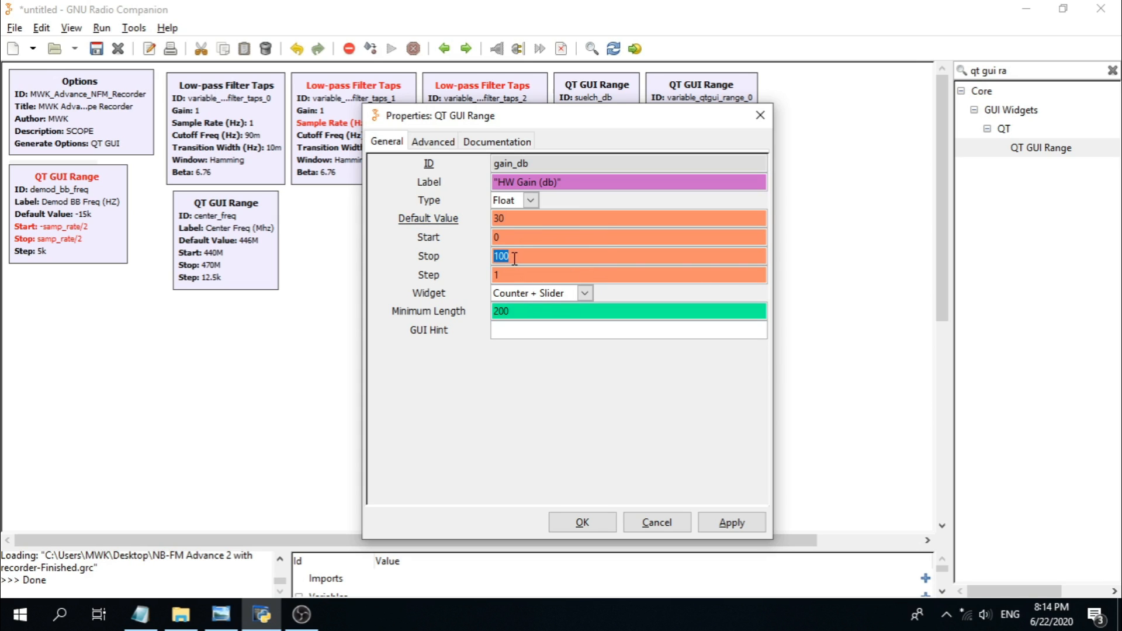
type("70")
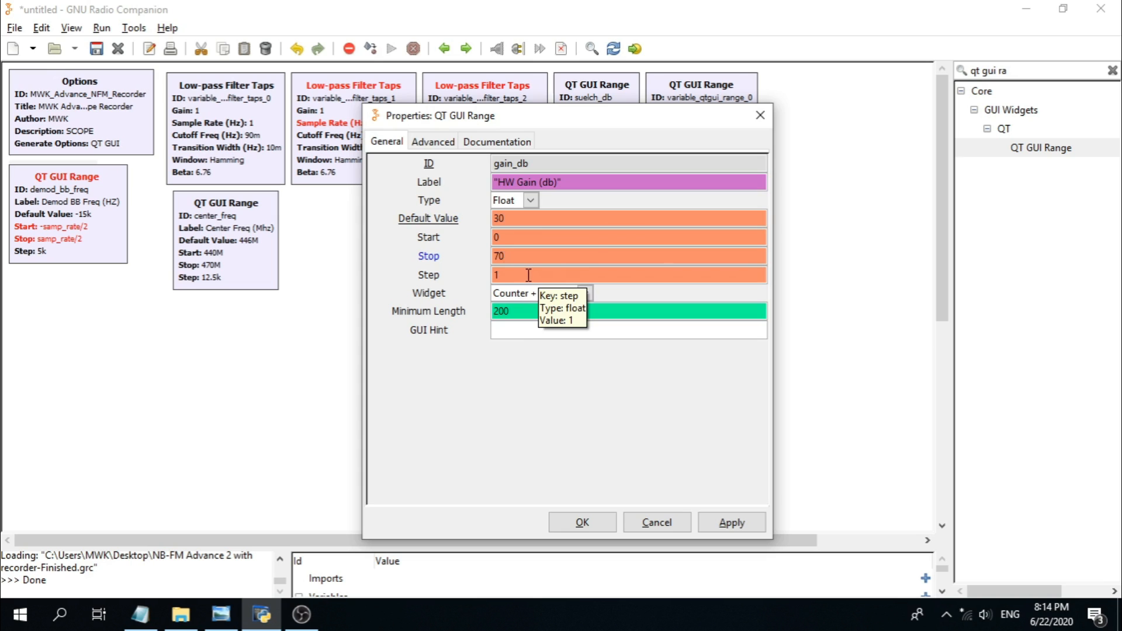
Step: Set the gain range's GUI hint to 4,1,1,3 and apply its properties
left_click(531, 332)
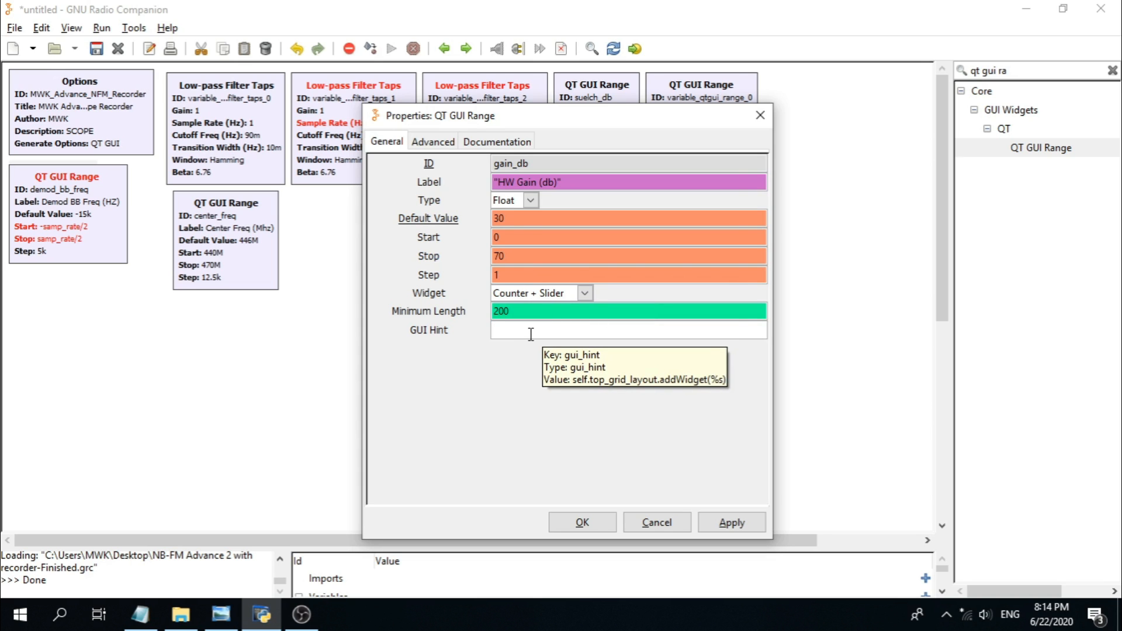
type("4,1,1,3")
left_click(599, 523)
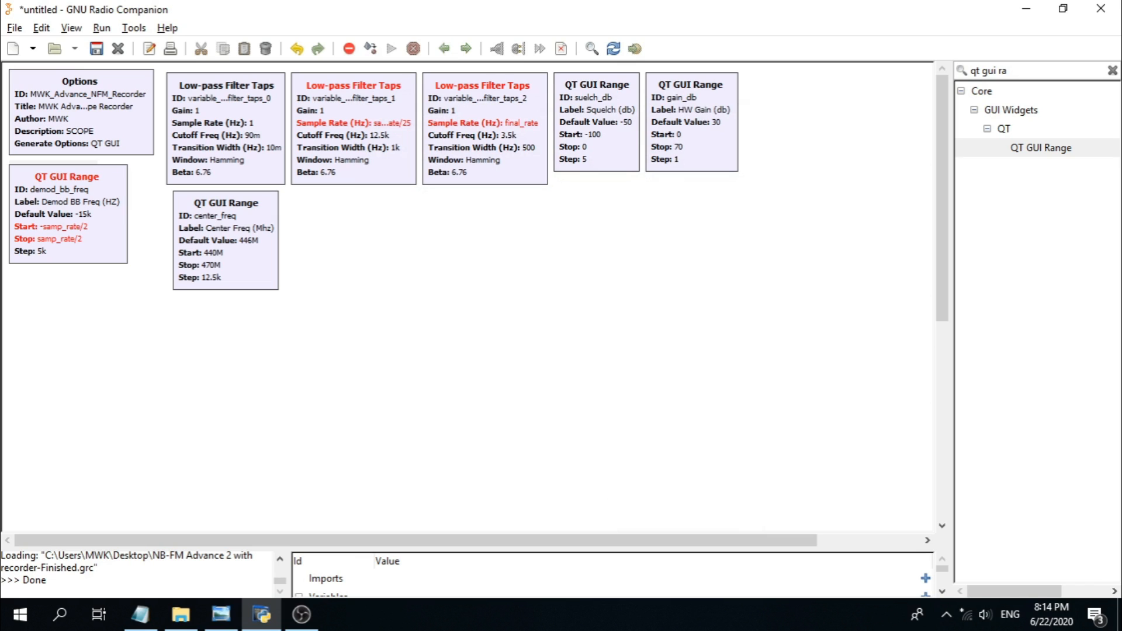
Step: Find the Variable block in the block library, add it and place it directly to the right of the gain range block
key("alt+Tab")
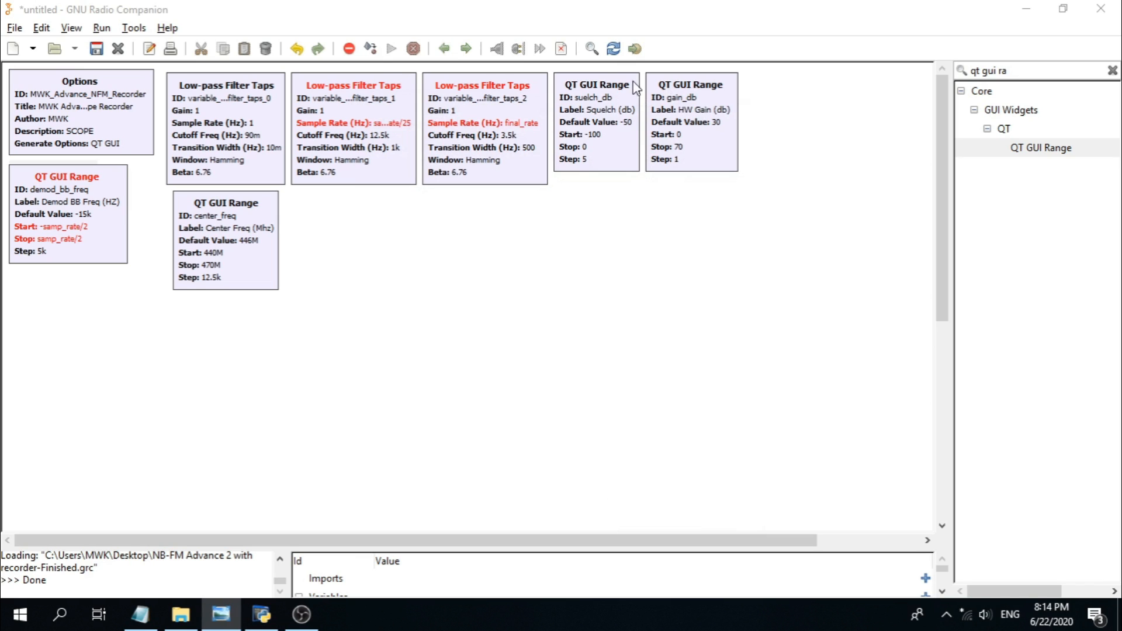
double_click(1041, 71)
triple_click(1040, 72)
type("var")
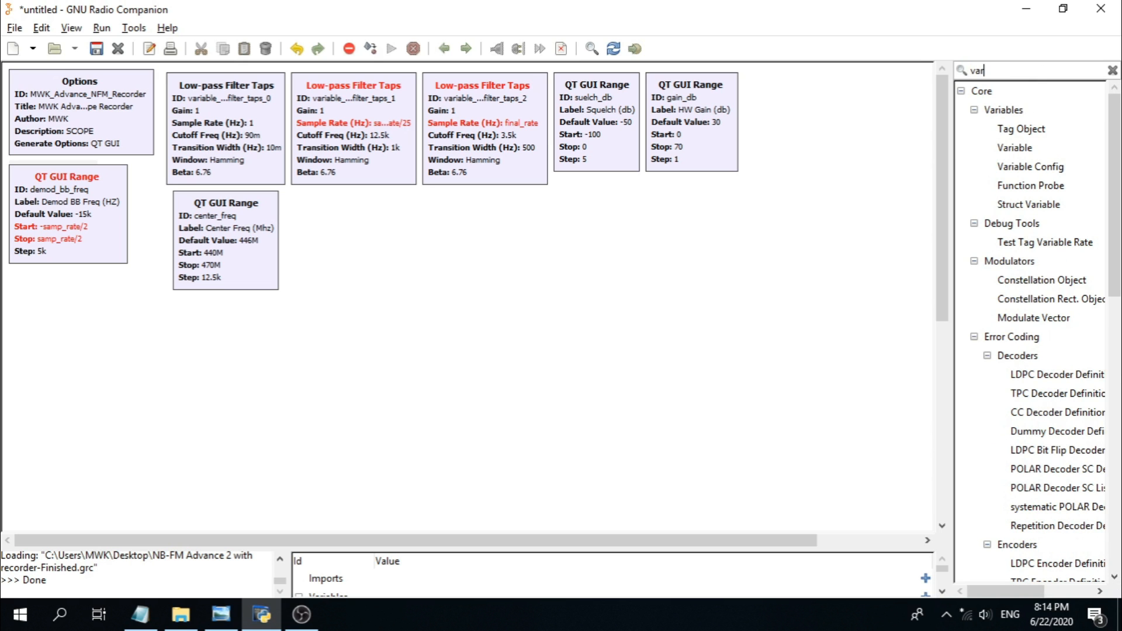
type("iable")
double_click(1023, 153)
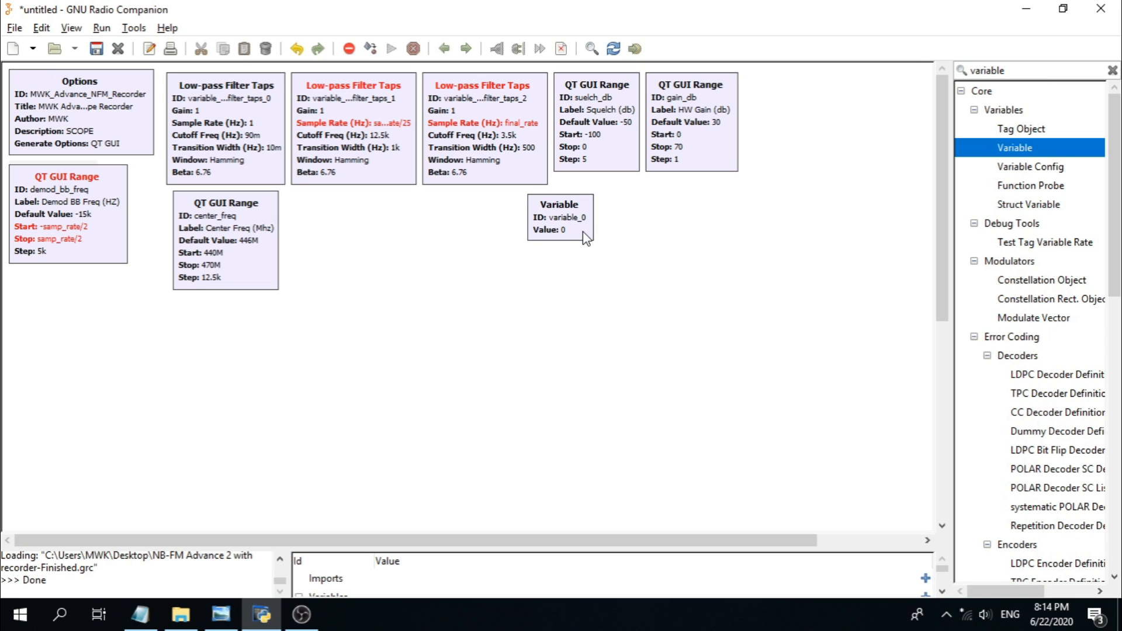
left_click_drag(529, 206, 742, 85)
Step: Give the new Variable block the ID file_name and the value "test.wav", including the quotation marks, and apply its properties
double_click(786, 107)
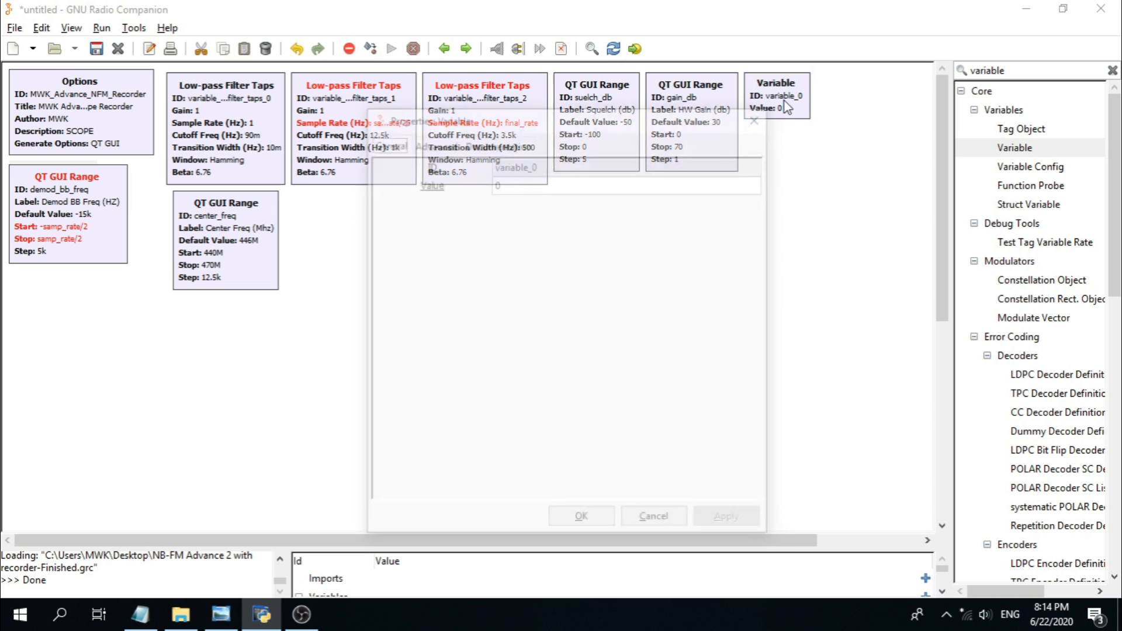
double_click(559, 161)
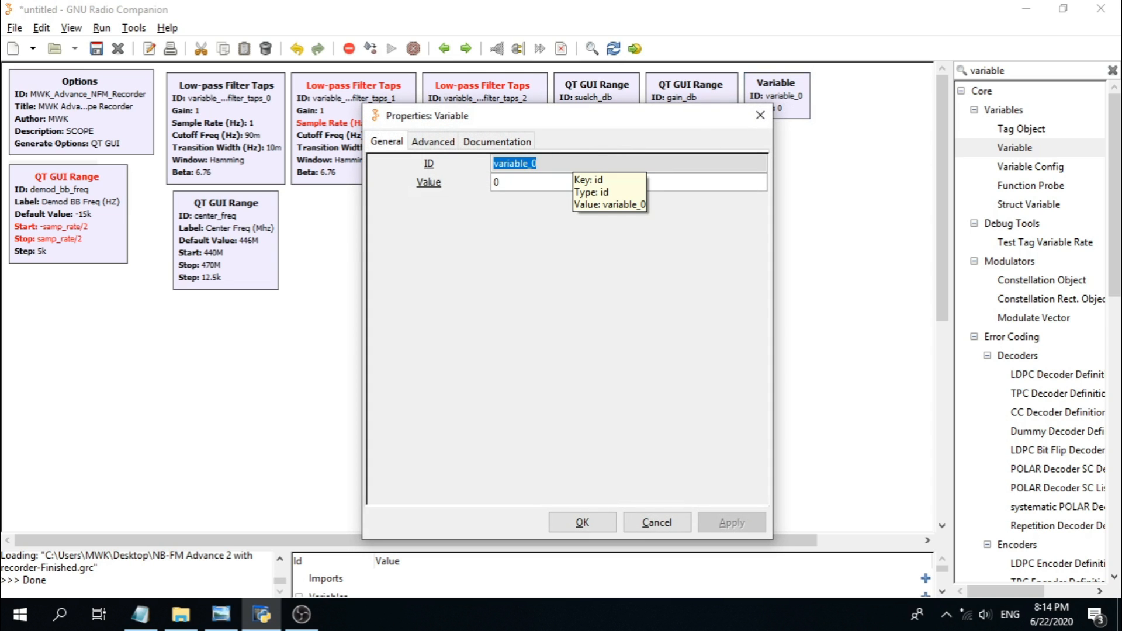
type("file")
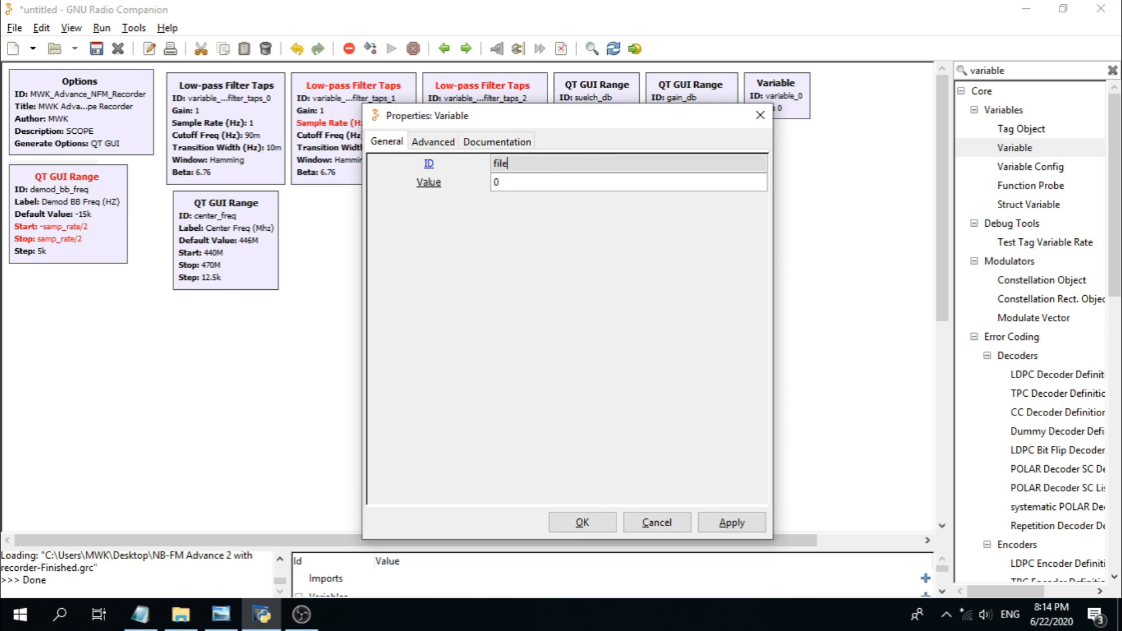
type("_name")
left_click(512, 183)
double_click(512, 183)
type("\"")
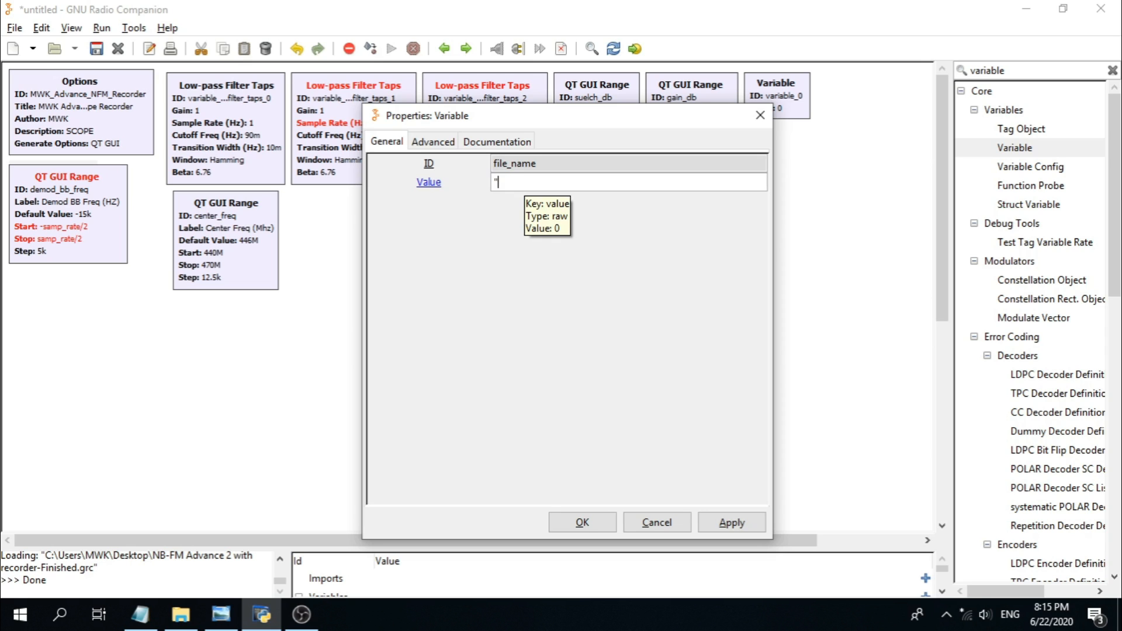
type("test.wav\"")
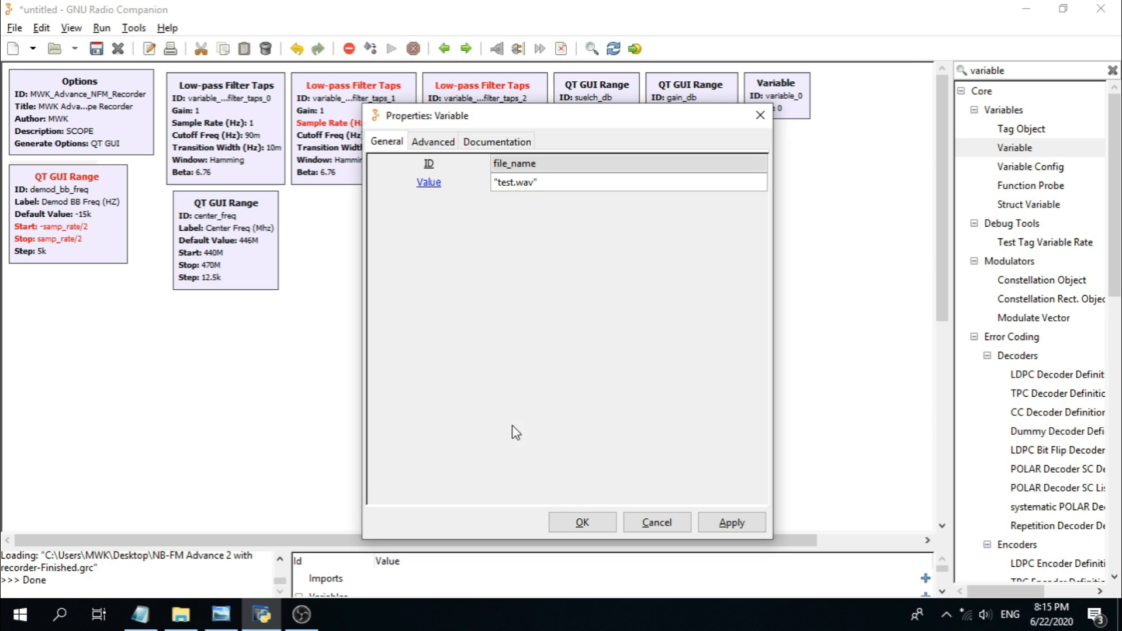
left_click(581, 520)
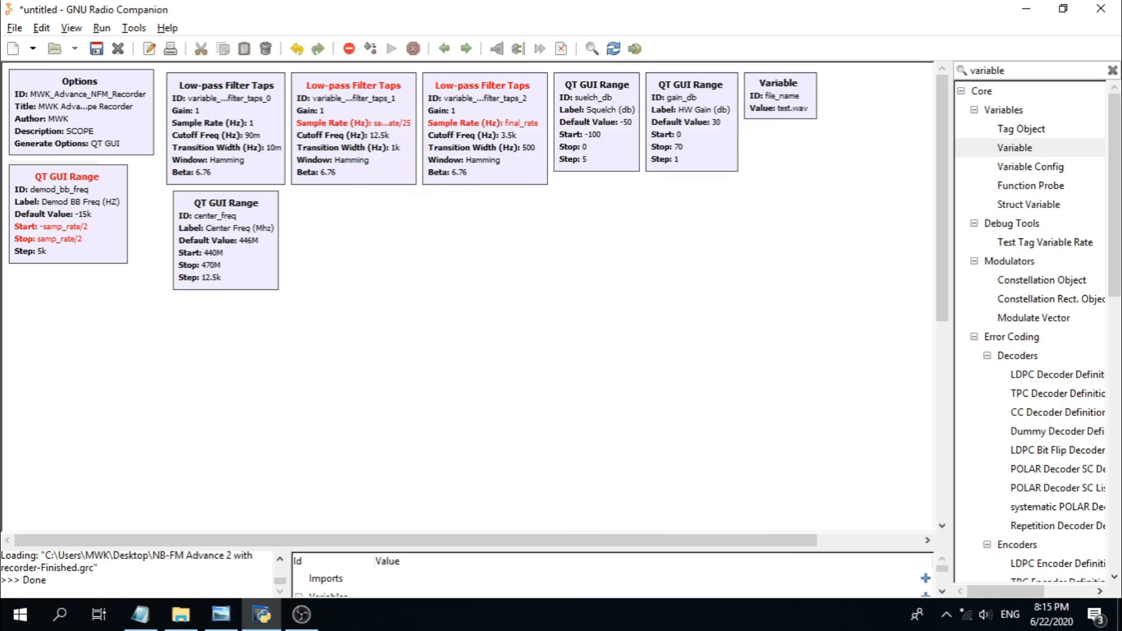
Step: Add a second Variable block and place it directly below the file_name variable
key("alt+Tab")
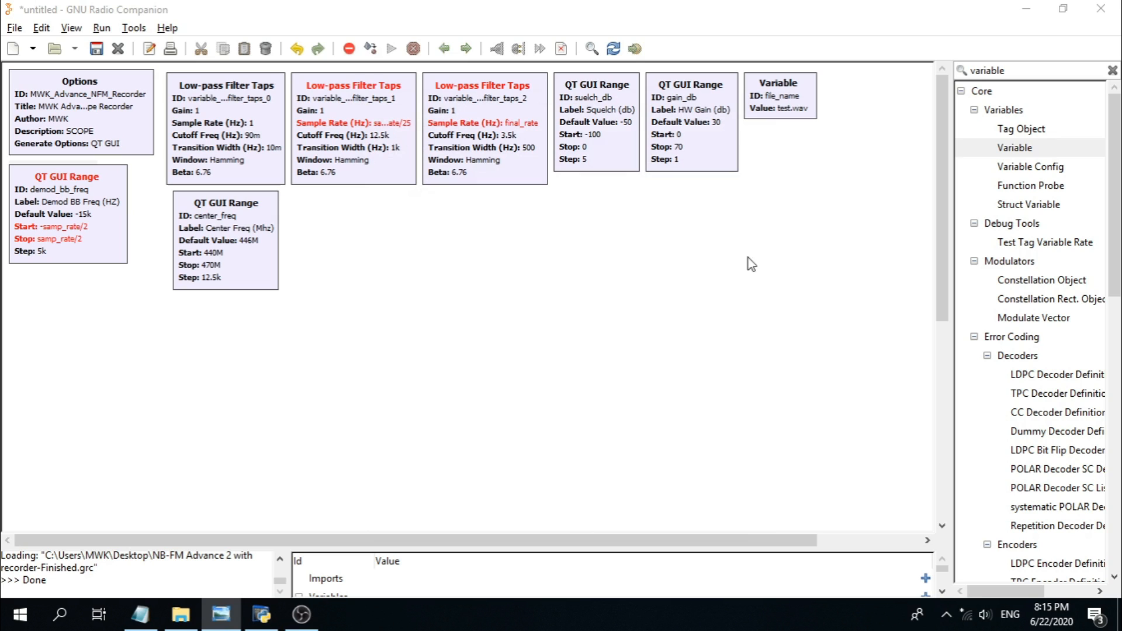
double_click(1034, 149)
left_click_drag(462, 318, 749, 140)
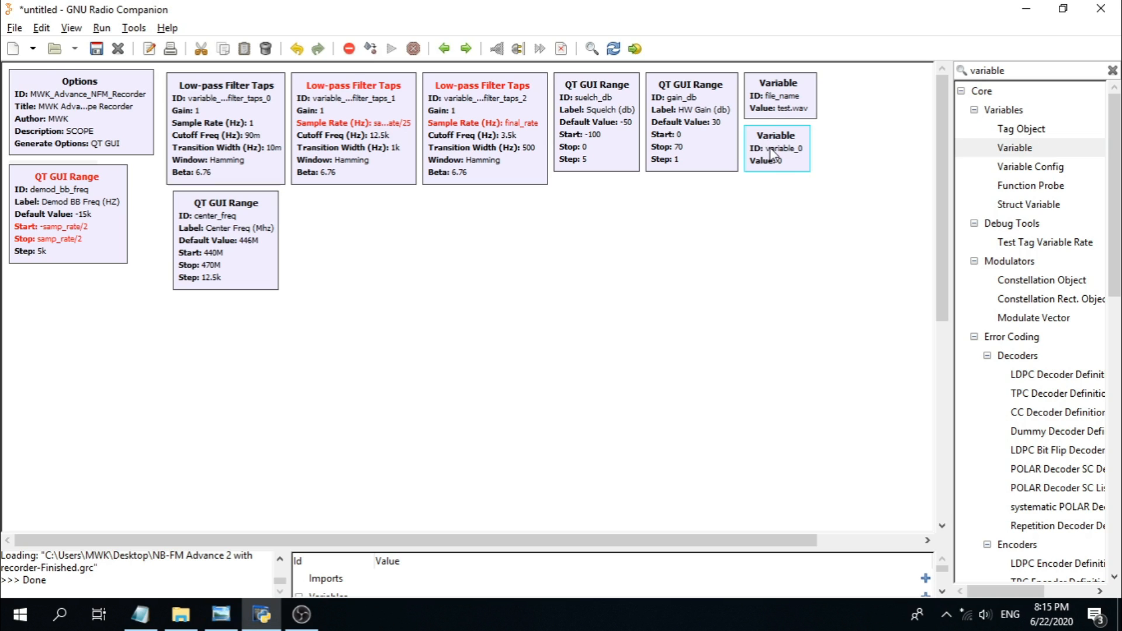
Step: Change the ID of the second Variable block to samp_ratio
double_click(770, 150)
double_click(572, 170)
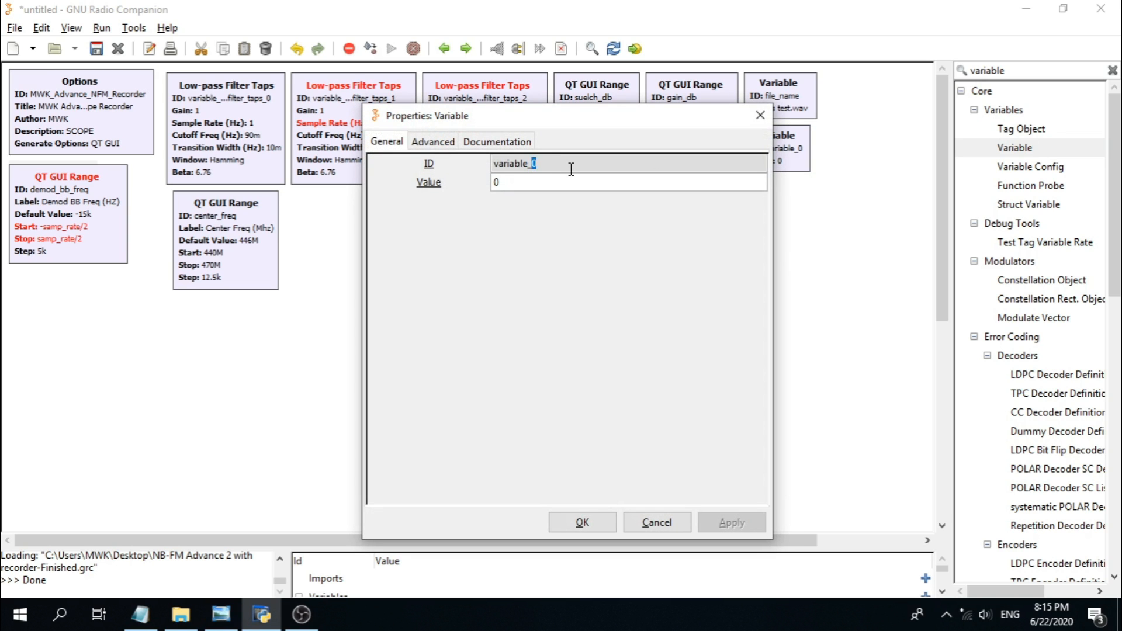
triple_click(572, 169)
type("s")
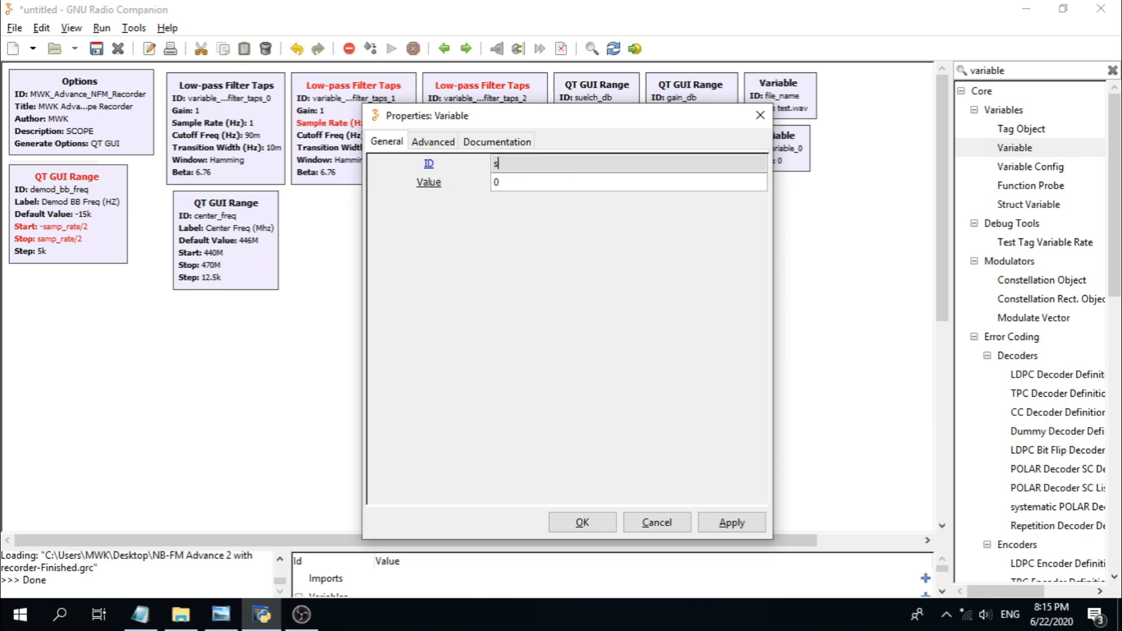
type("amp_")
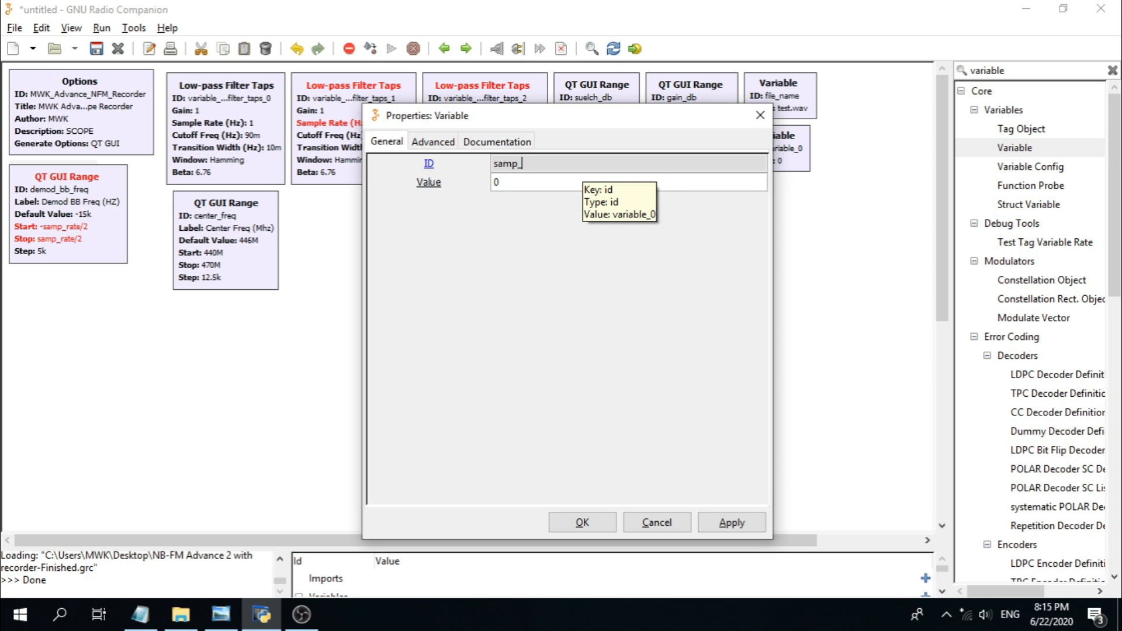
type("ratio")
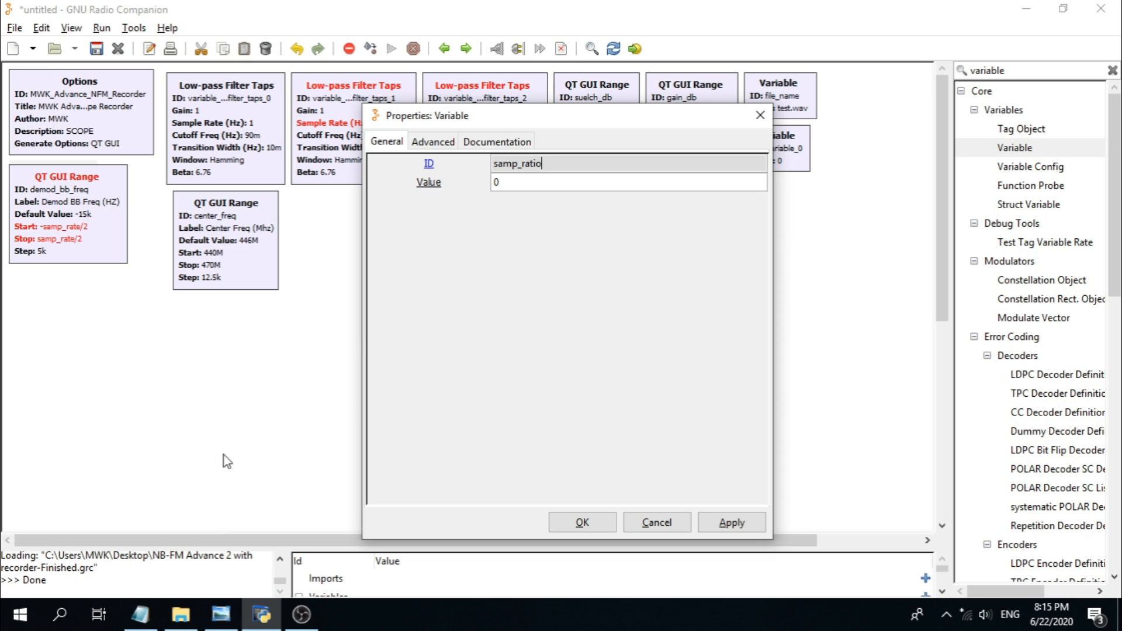
Step: Set the samp_ratio variable's value to samp_rate/1e6 and apply its properties
left_click(301, 624)
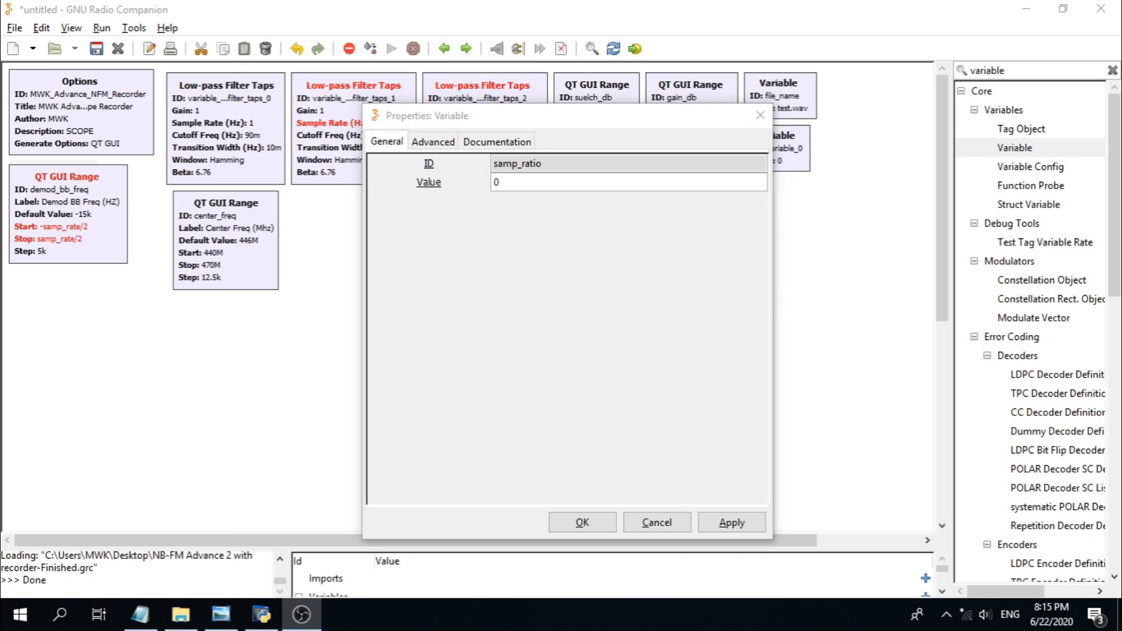
left_click(599, 231)
double_click(559, 187)
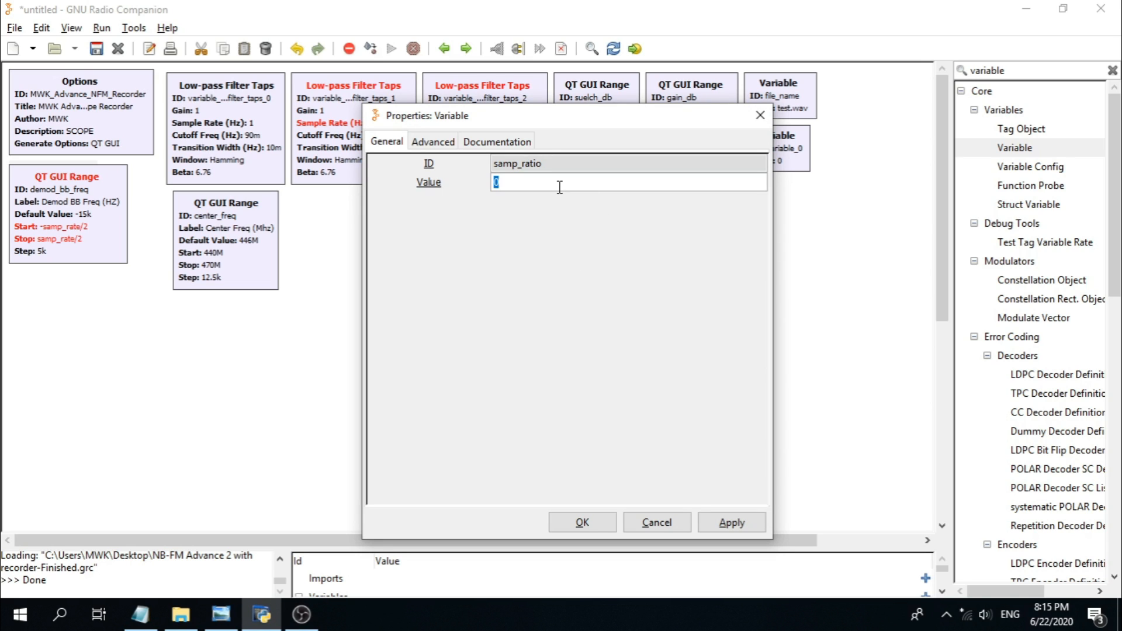
type("samp_rate/")
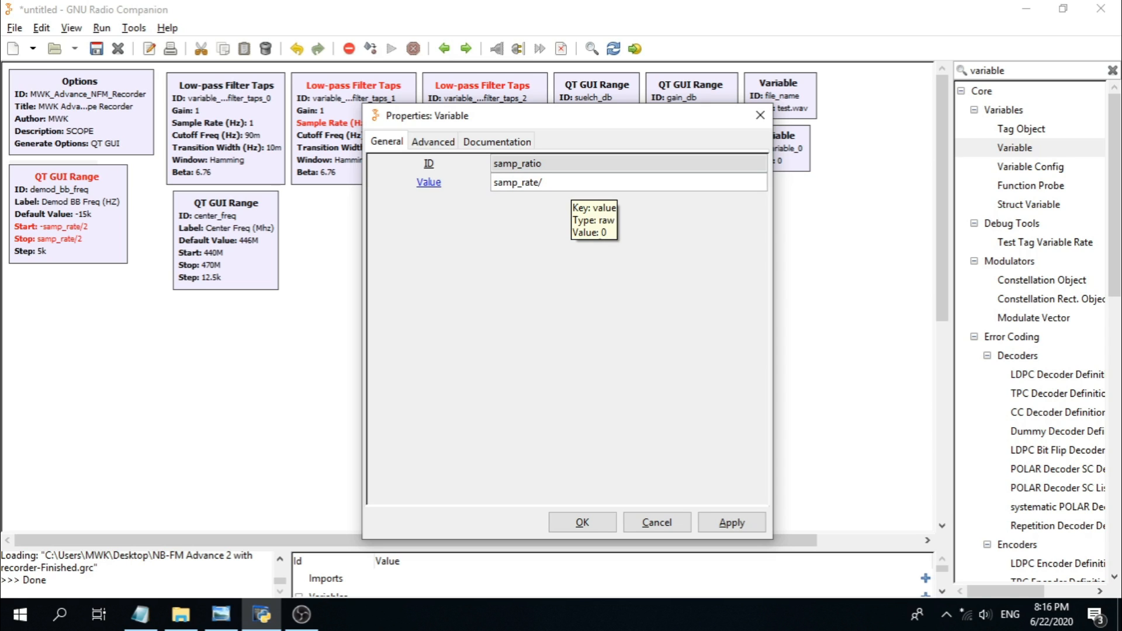
type("1e6")
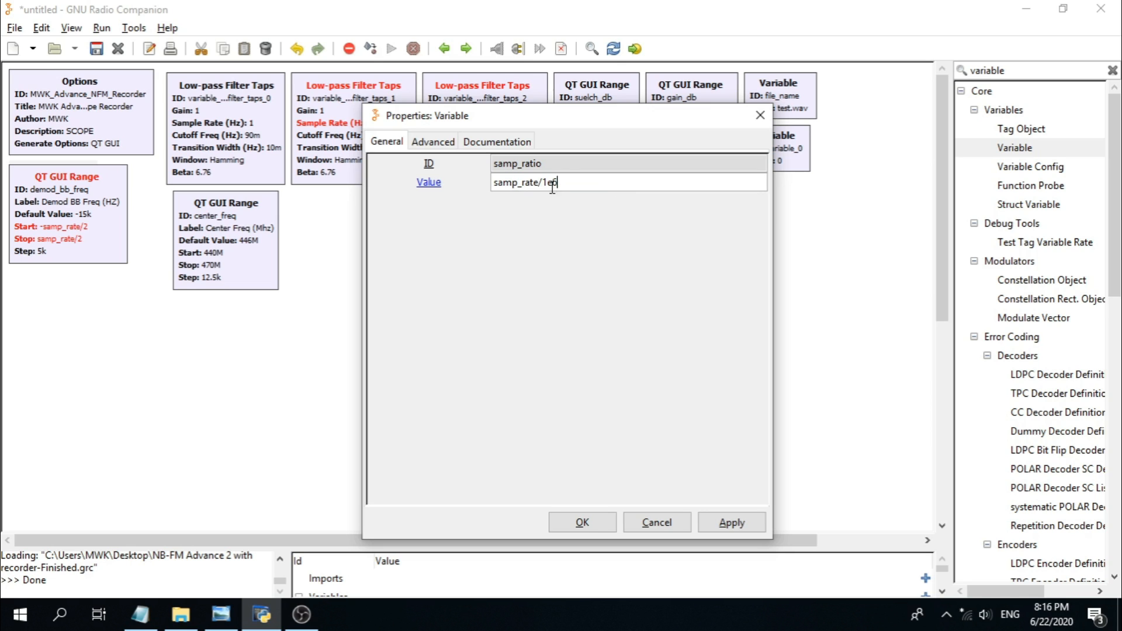
left_click_drag(568, 182, 459, 180)
left_click(584, 182)
left_click(583, 522)
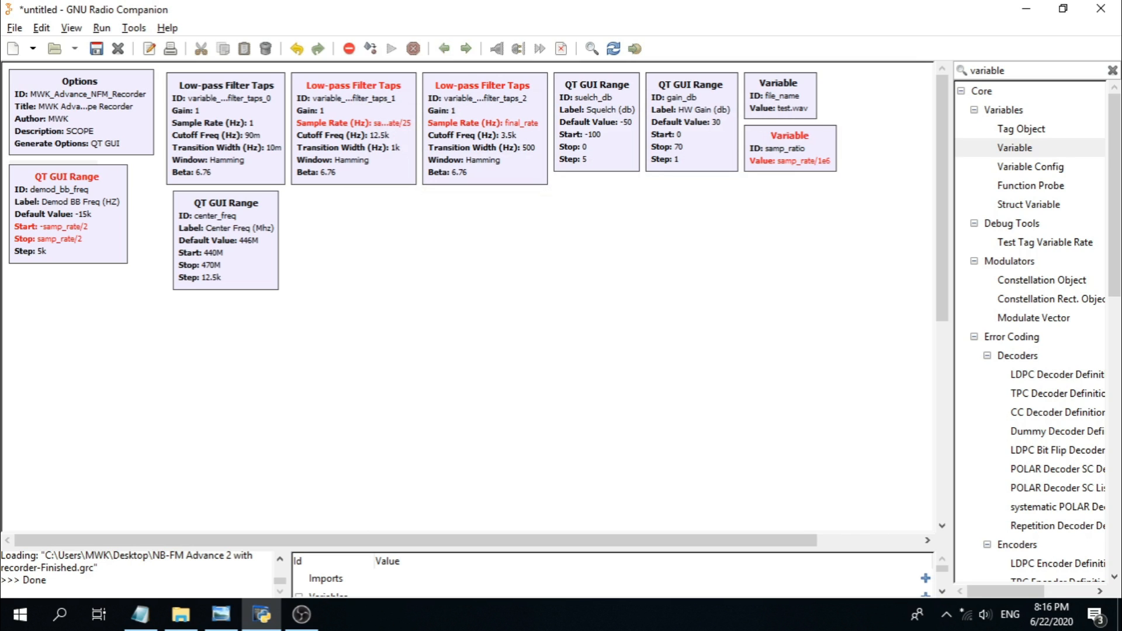
Step: Add a third Variable block and place it beside the file_name variable
key("alt+Tab")
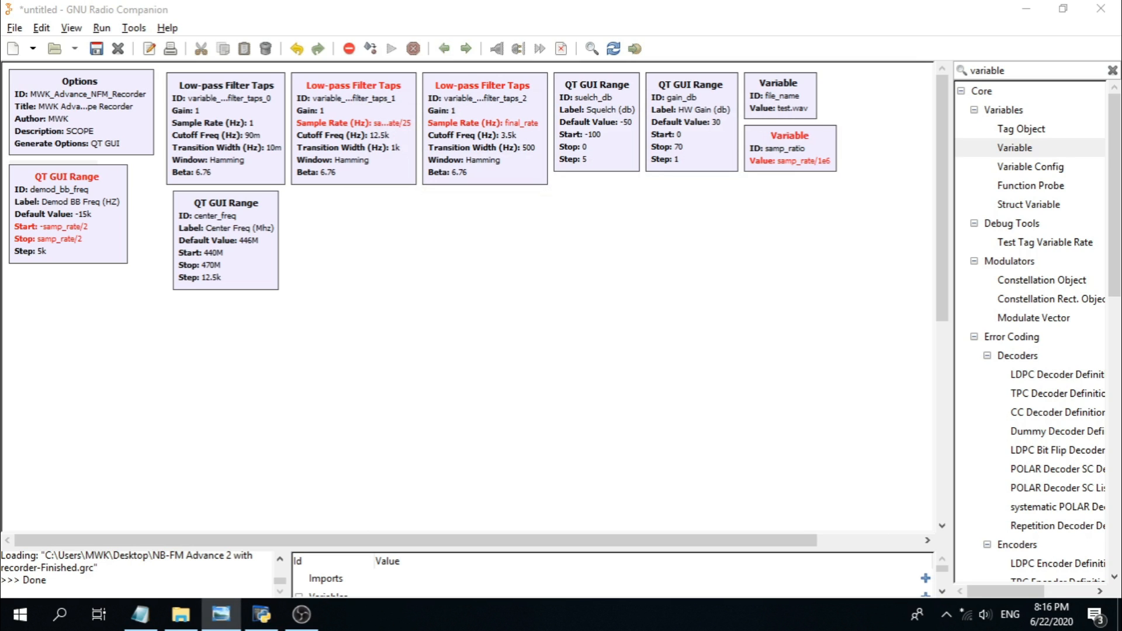
double_click(1009, 153)
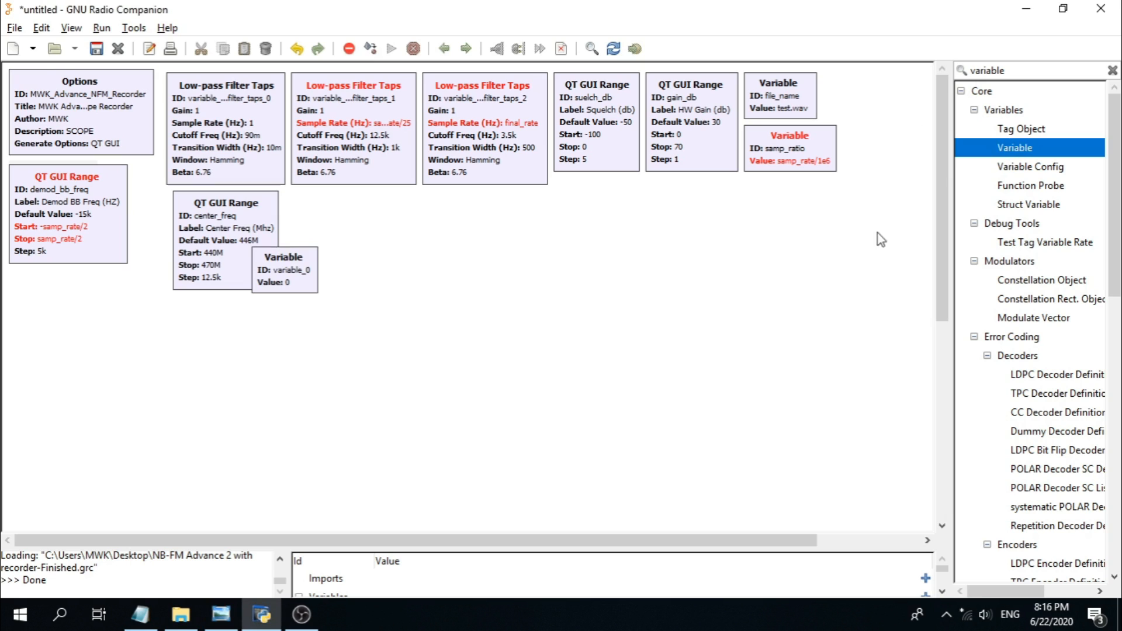
left_click_drag(290, 252, 865, 106)
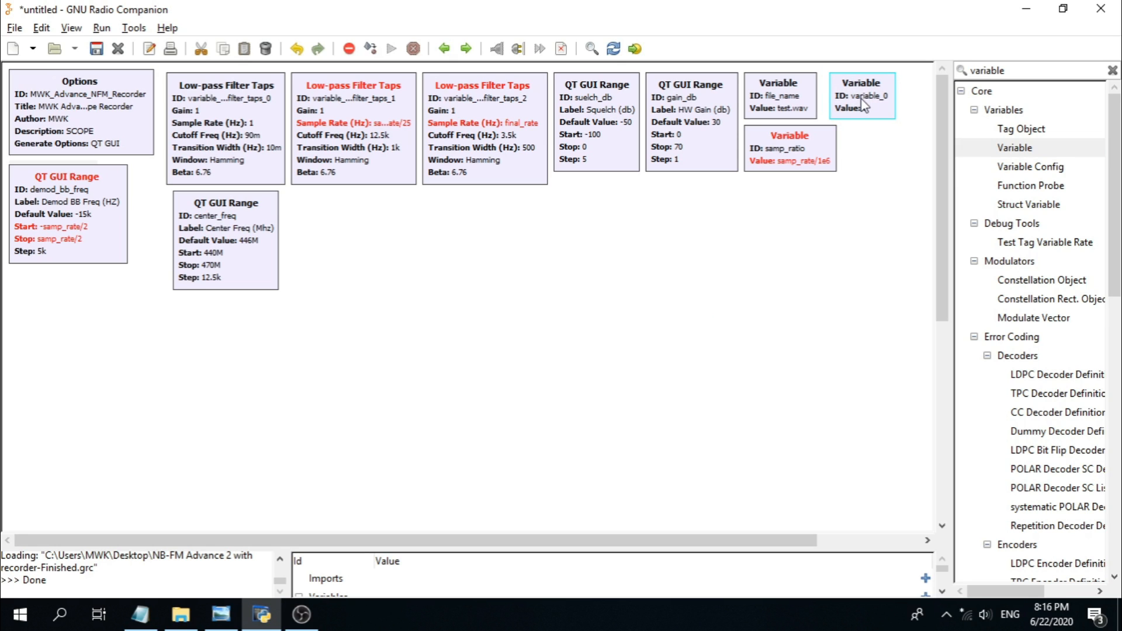
left_click_drag(877, 99, 884, 100)
Step: Change the ID of the third Variable block to final_rate
left_click_drag(668, 535, 785, 533)
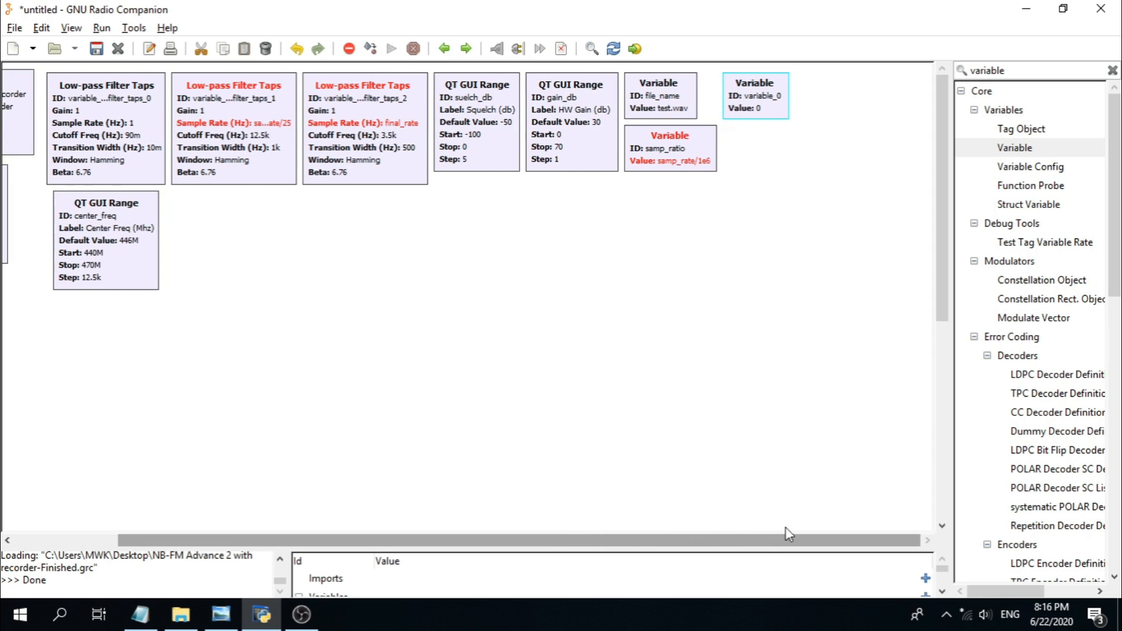
double_click(752, 97)
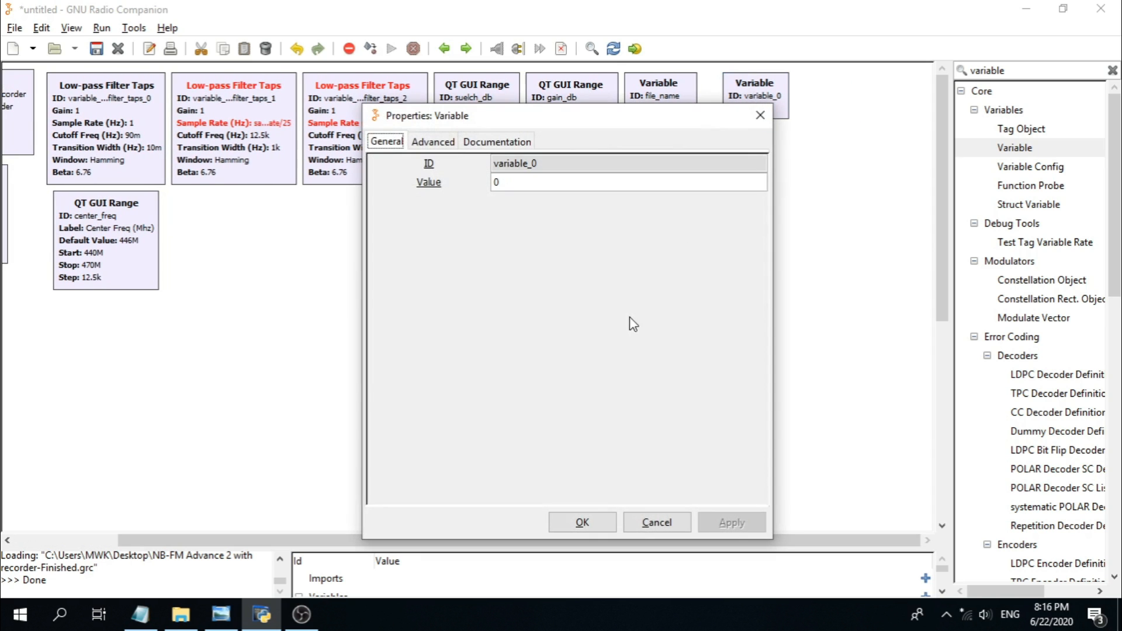
double_click(571, 164)
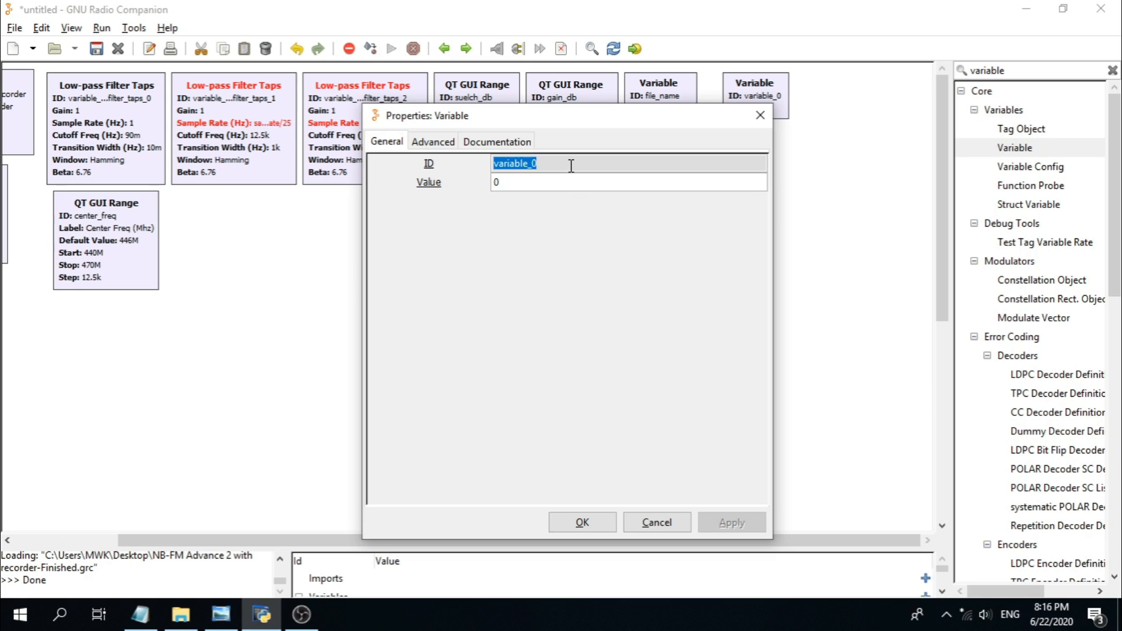
type("f")
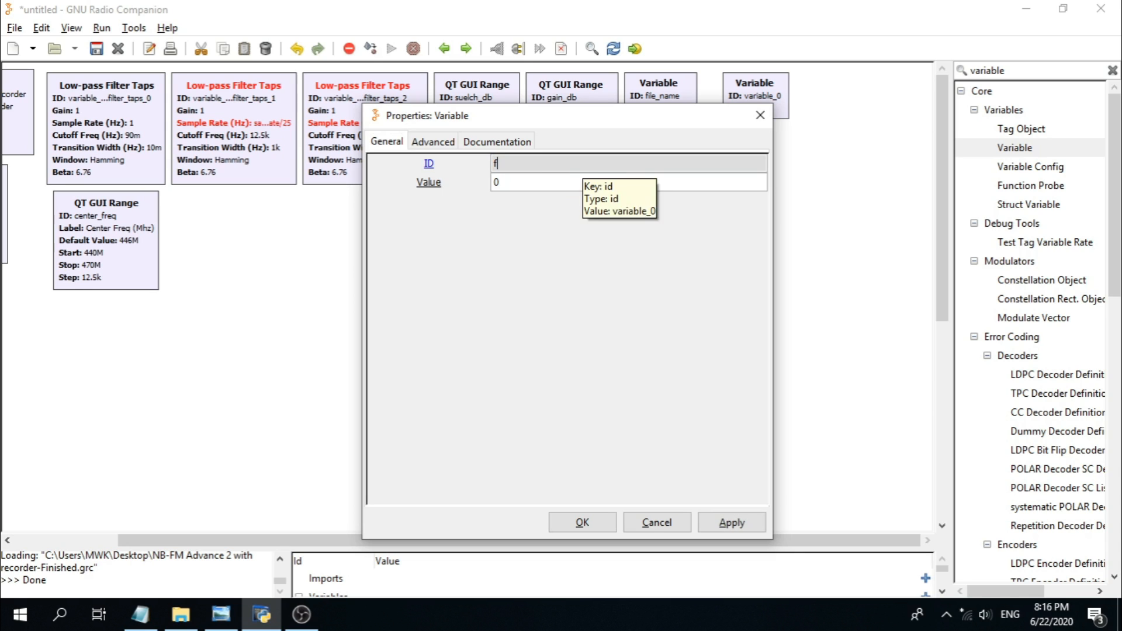
type("in")
type("al_rate")
key("Tab")
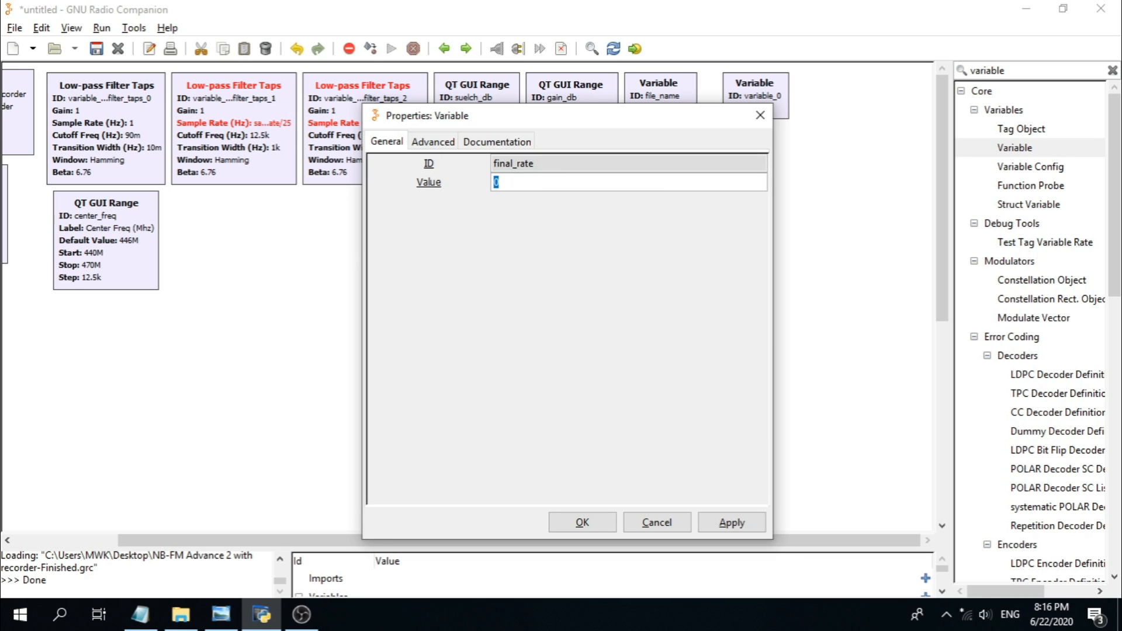
Step: Set the final_rate variable's value to samp_rate/initial_decim**2/int(samp_rate/1E6), apply it, and review the block's properties
key("alt+Tab")
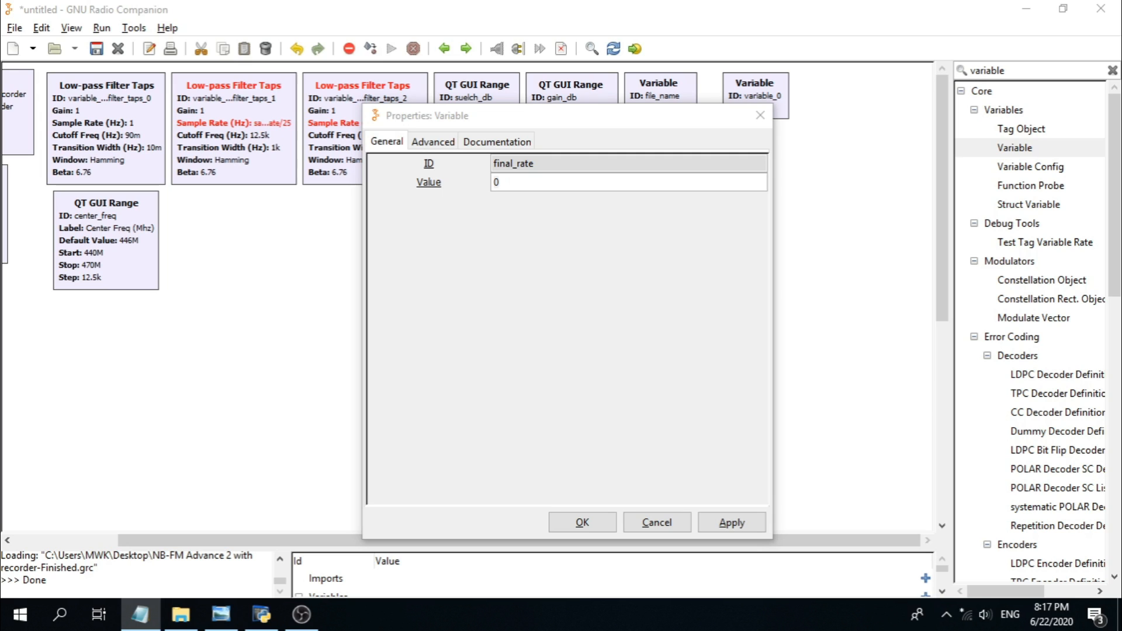
double_click(528, 182)
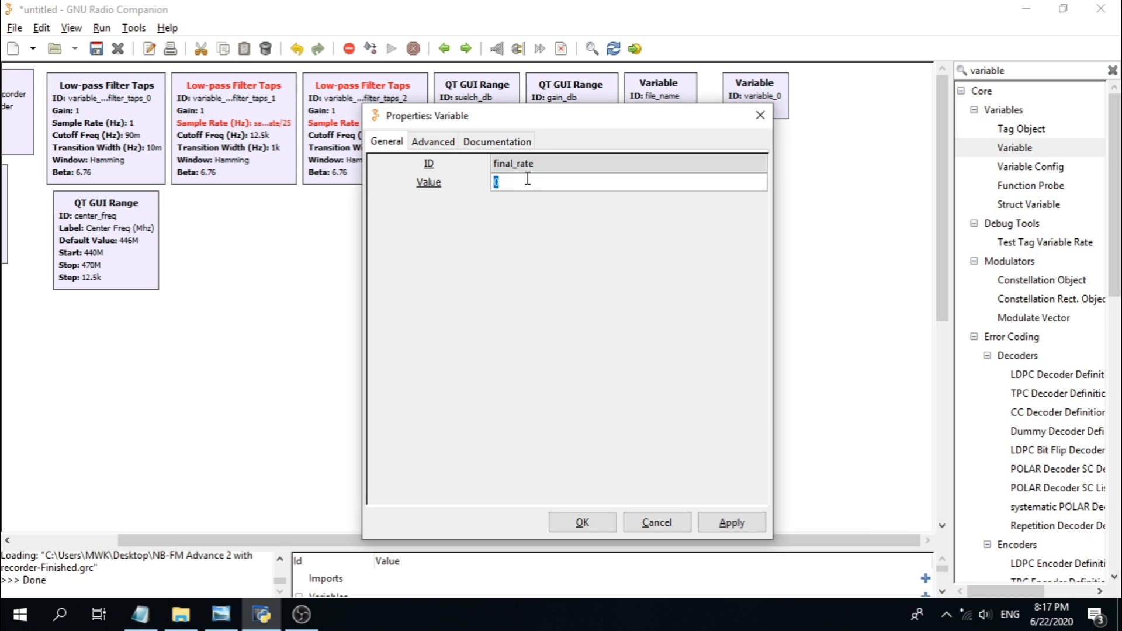
right_click(528, 188)
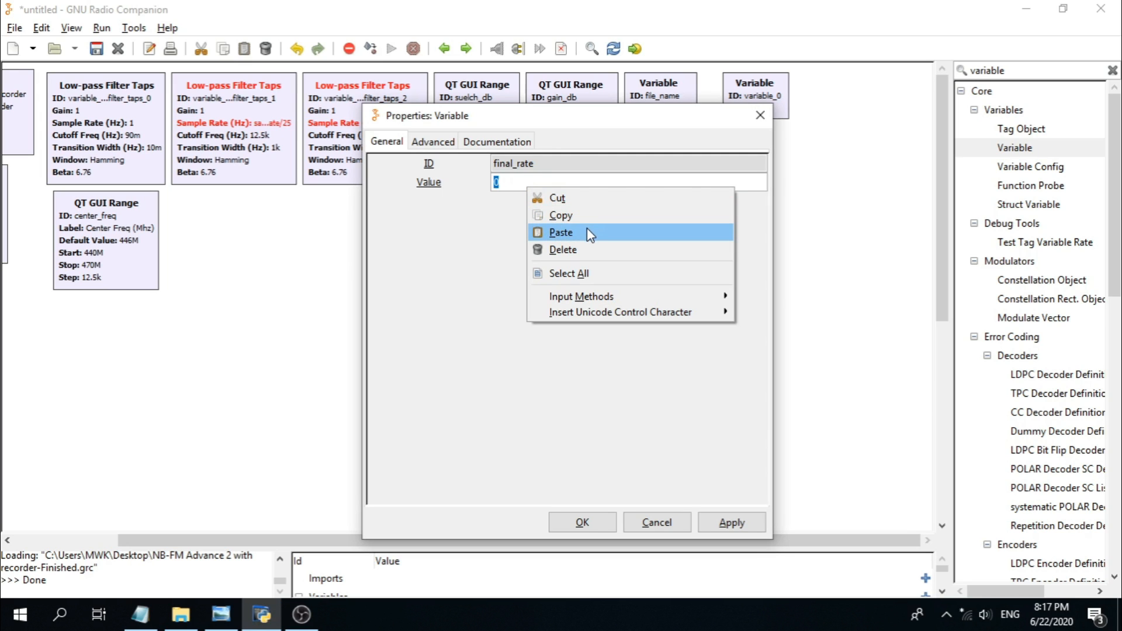
left_click(587, 232)
left_click_drag(709, 181, 510, 188)
left_click(510, 188)
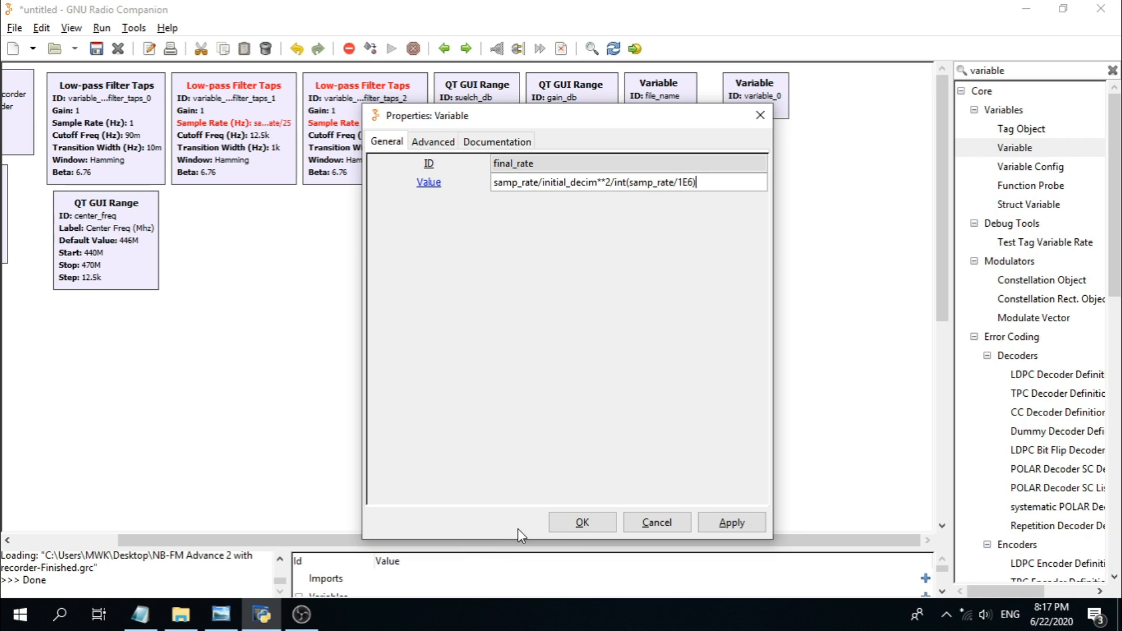
left_click(573, 524)
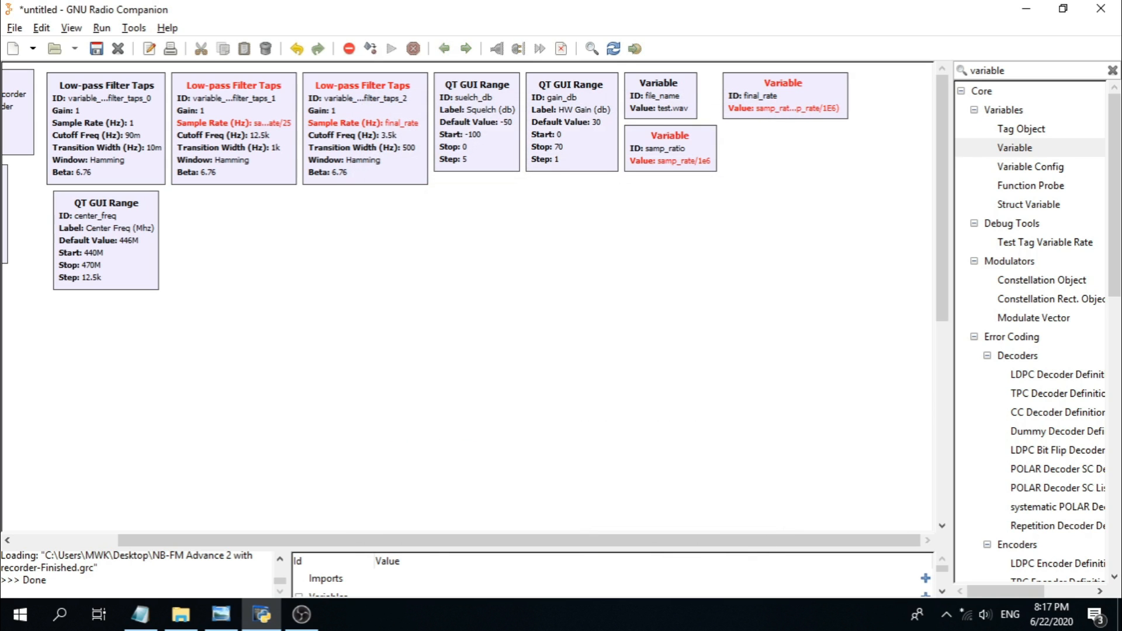
key("alt+Tab")
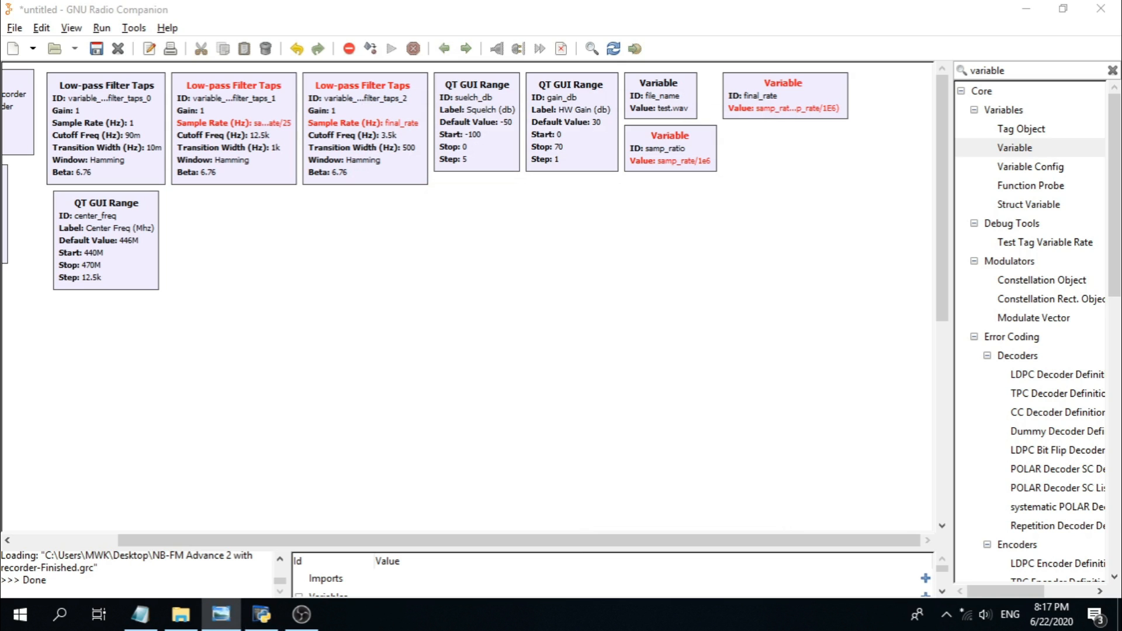
double_click(792, 116)
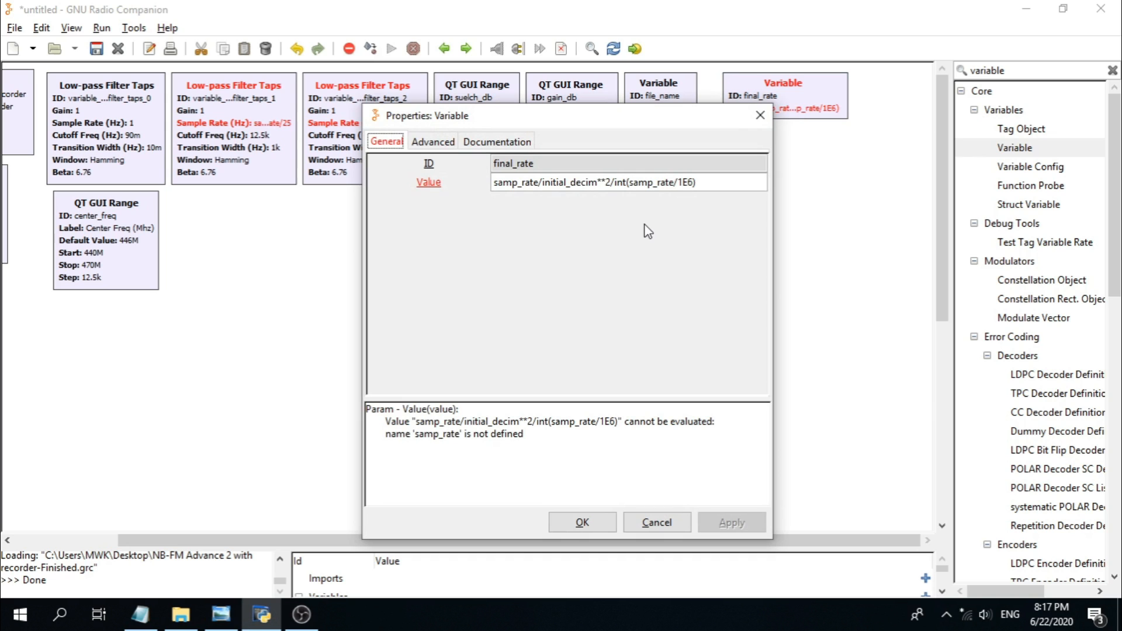
left_click(759, 115)
Step: Add a fourth Variable block and place it directly below the final_rate variable
key("alt+Tab")
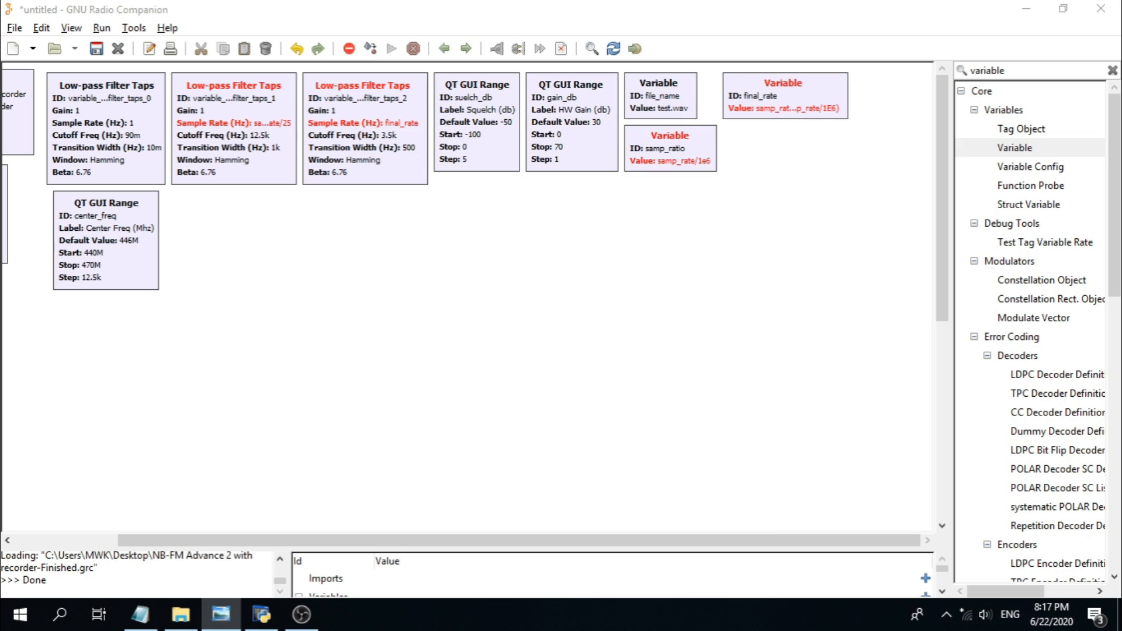
left_click(1022, 153)
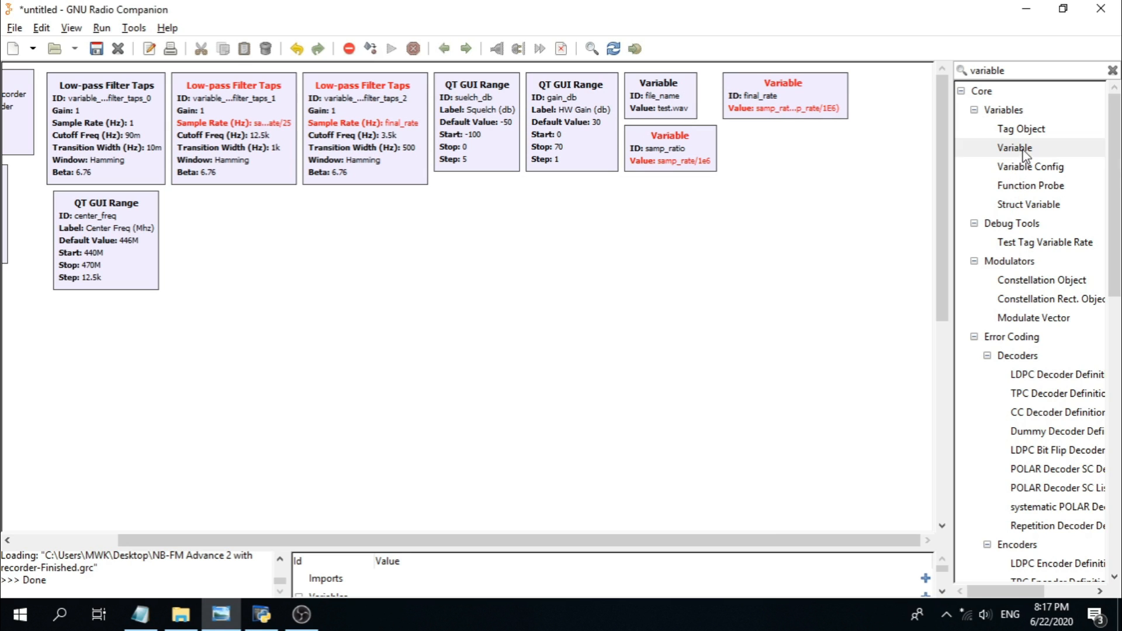
double_click(1022, 149)
left_click_drag(468, 326, 755, 145)
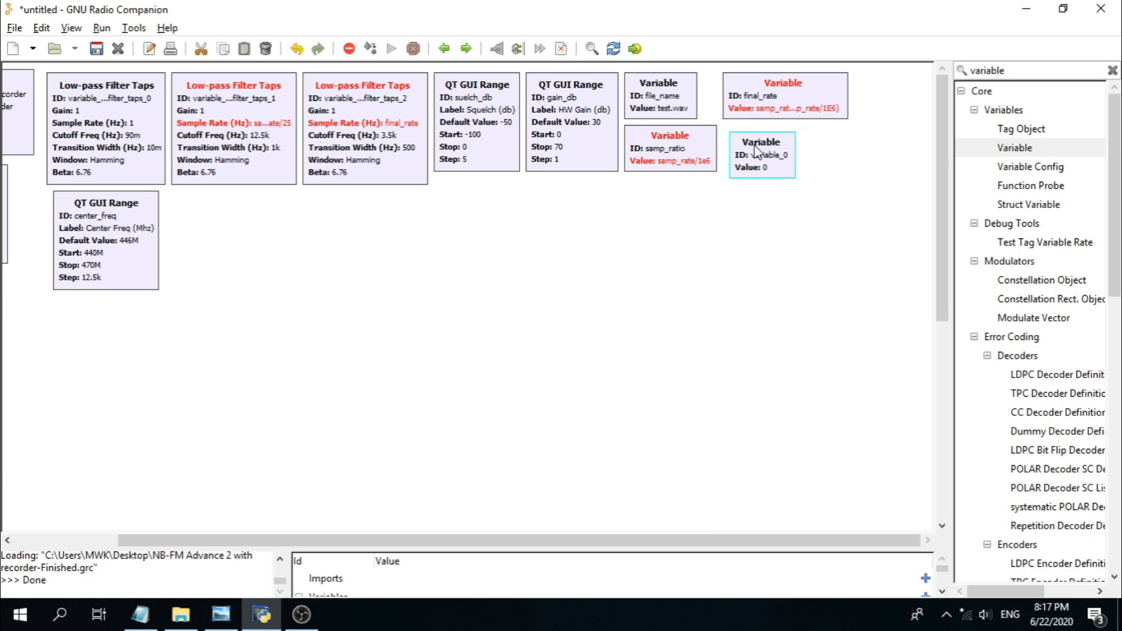
Step: Give the fourth Variable block the ID initial_decim and the value 5, and apply its properties
double_click(756, 152)
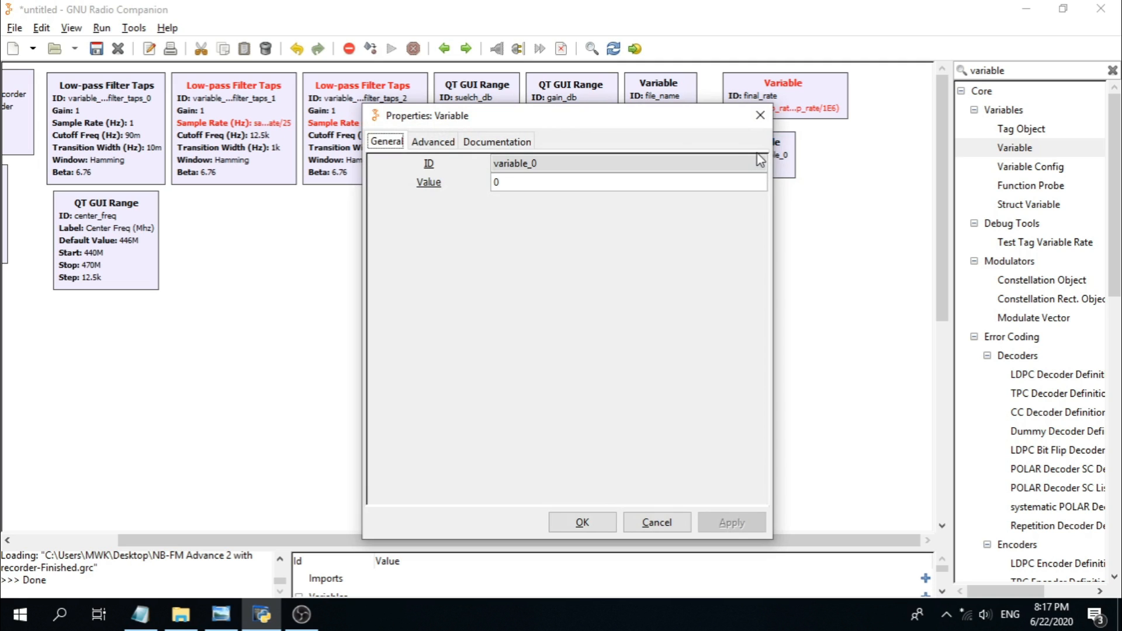
left_click_drag(643, 115, 606, 139)
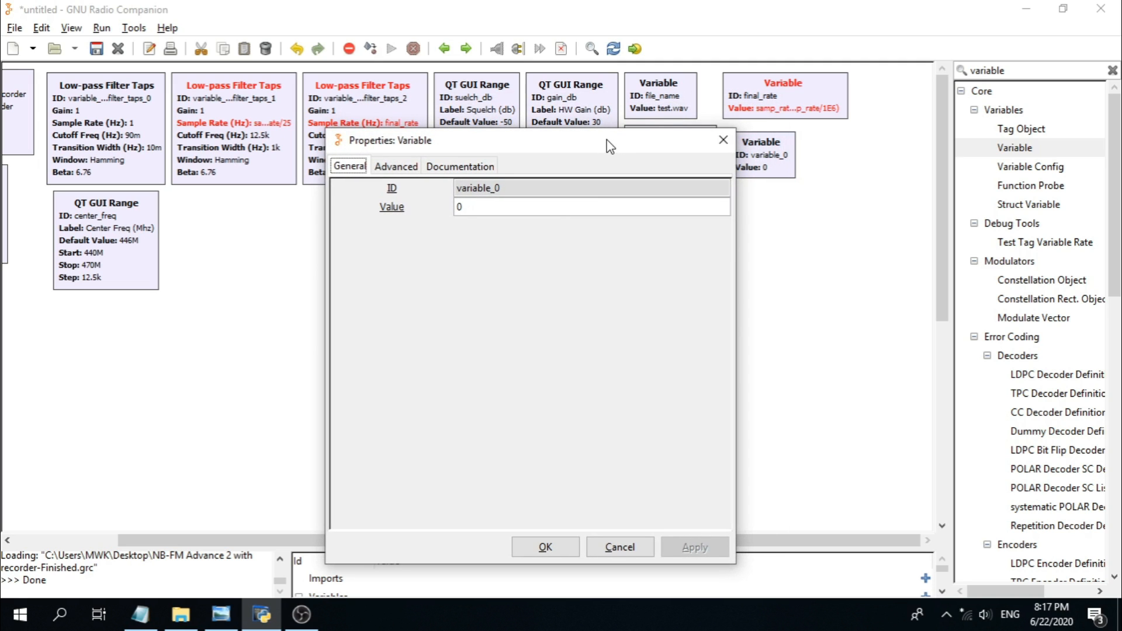
left_click(521, 185)
double_click(523, 181)
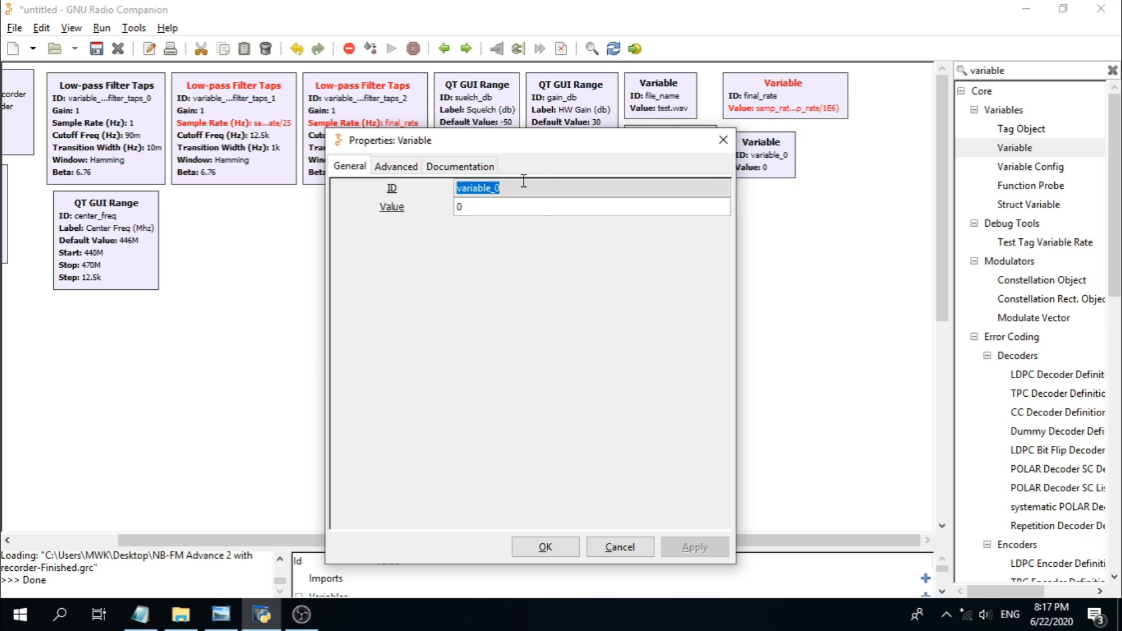
type("in")
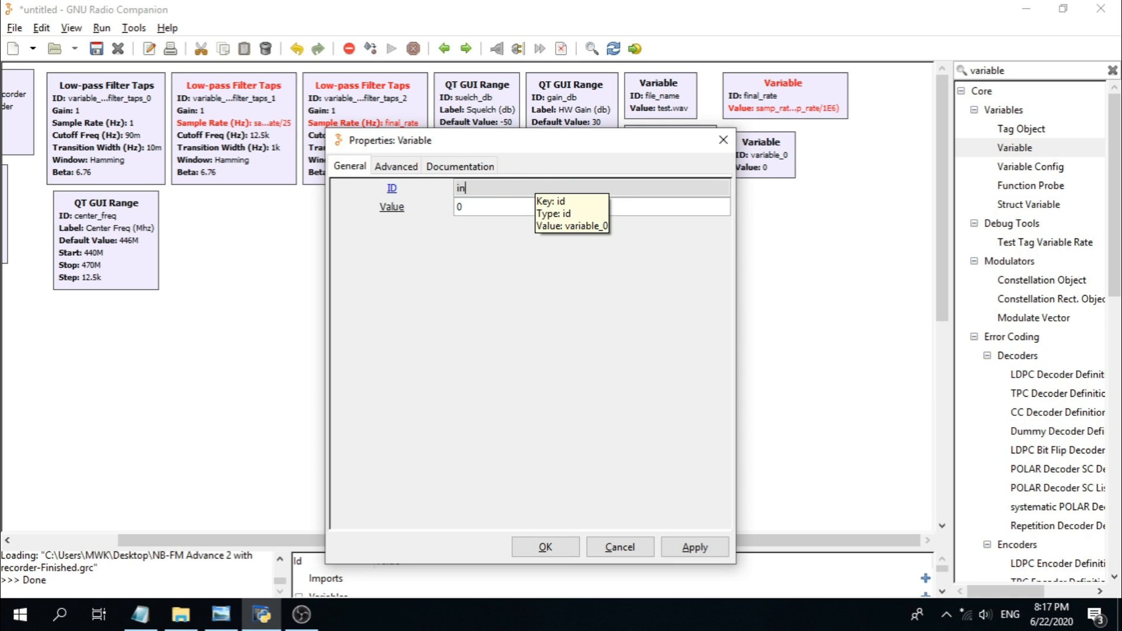
type("itia")
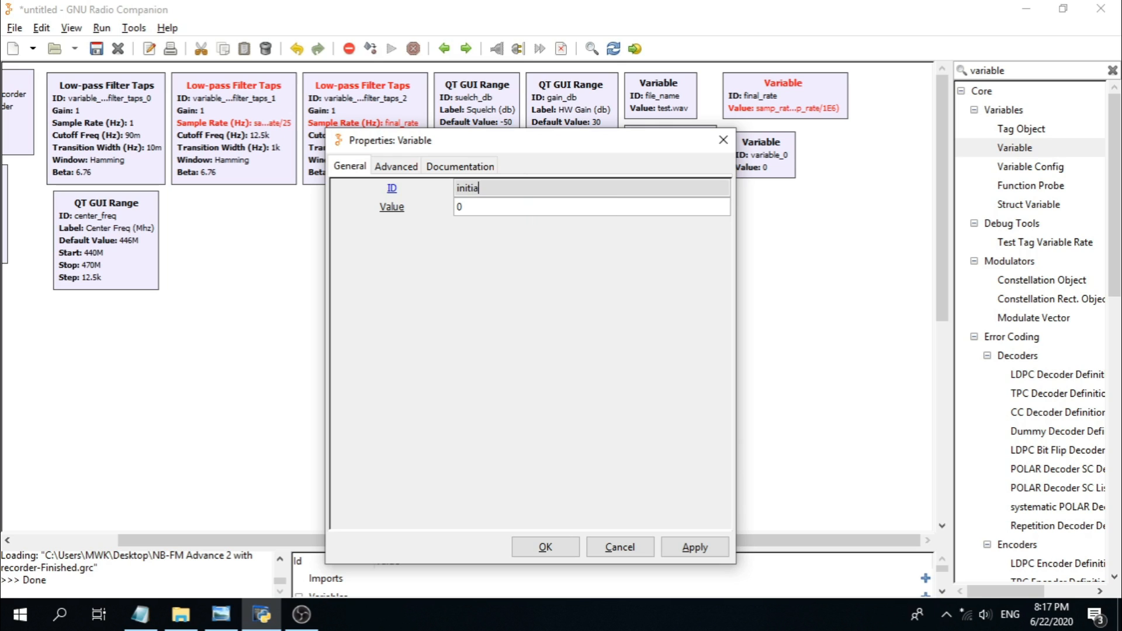
type("l_")
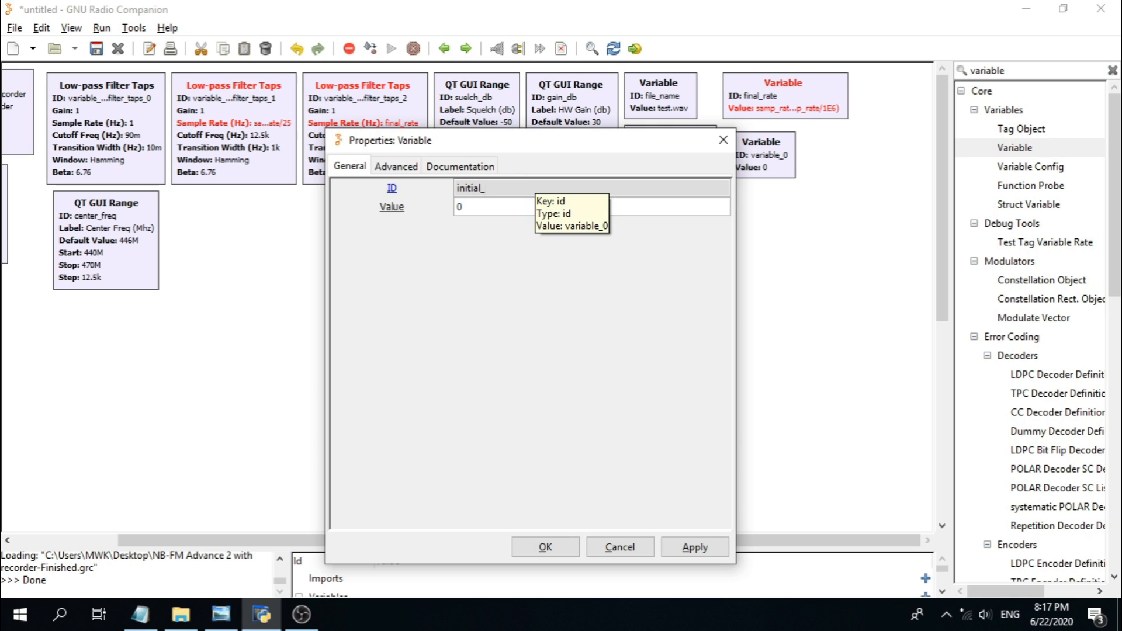
type("decim")
key("Tab")
type("5")
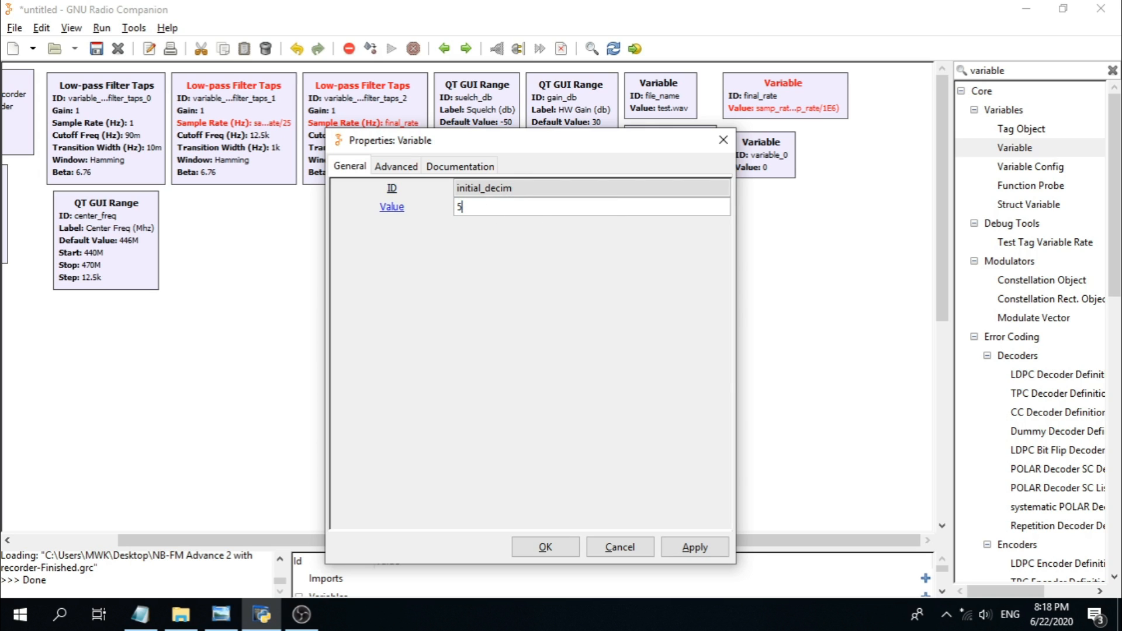
left_click(544, 545)
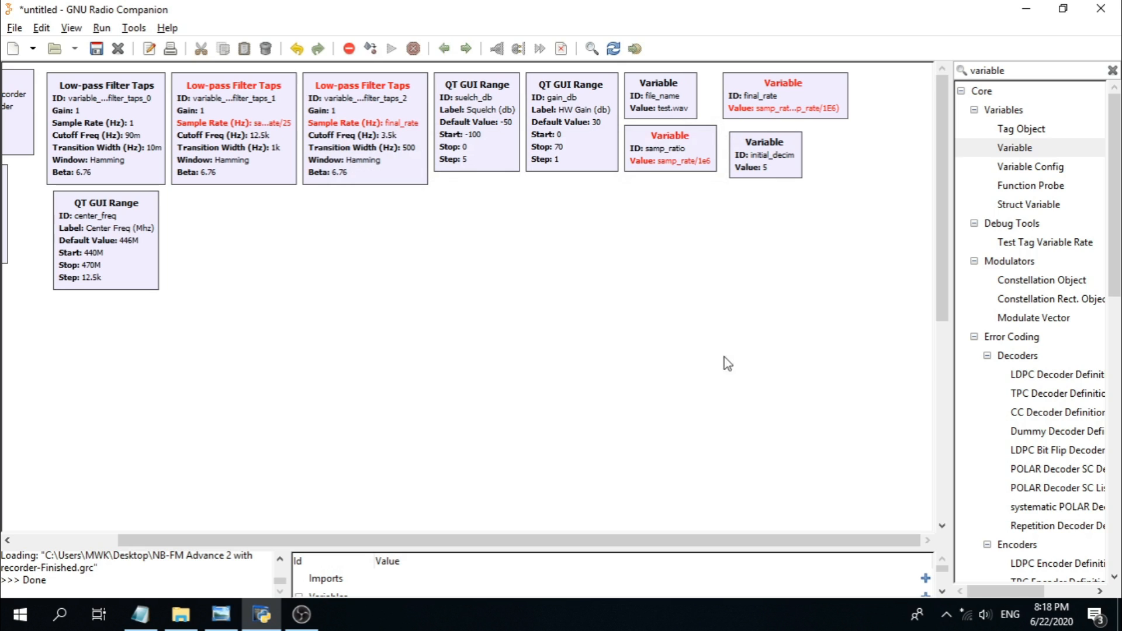
Step: Add a fifth Variable block and place it beside the final_rate variable
key("alt+Tab")
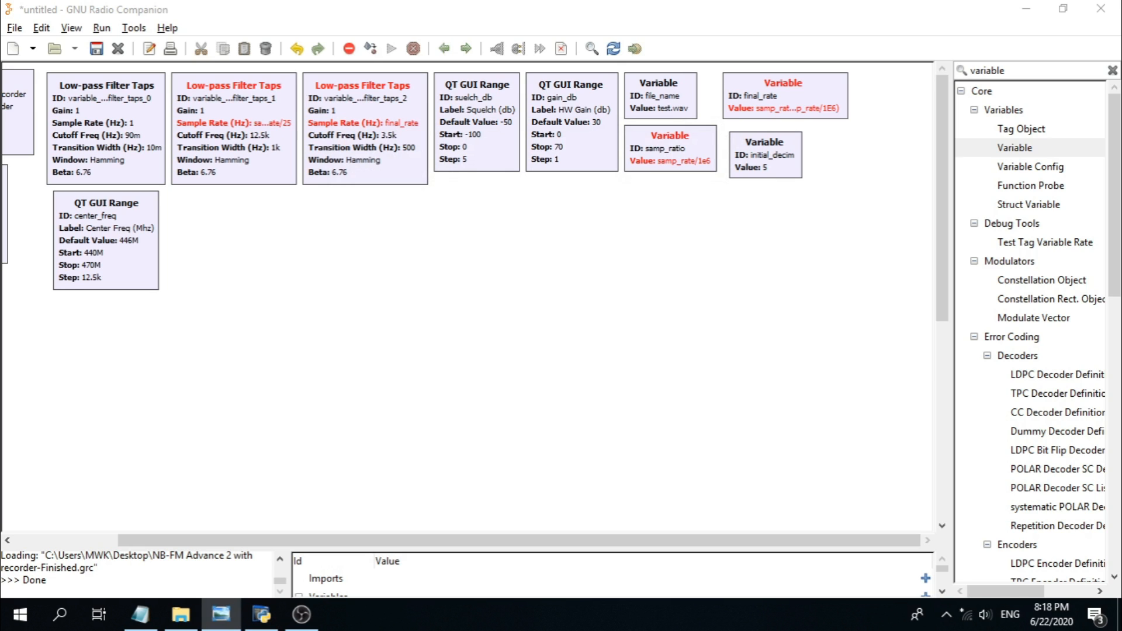
left_click_drag(713, 535, 792, 536)
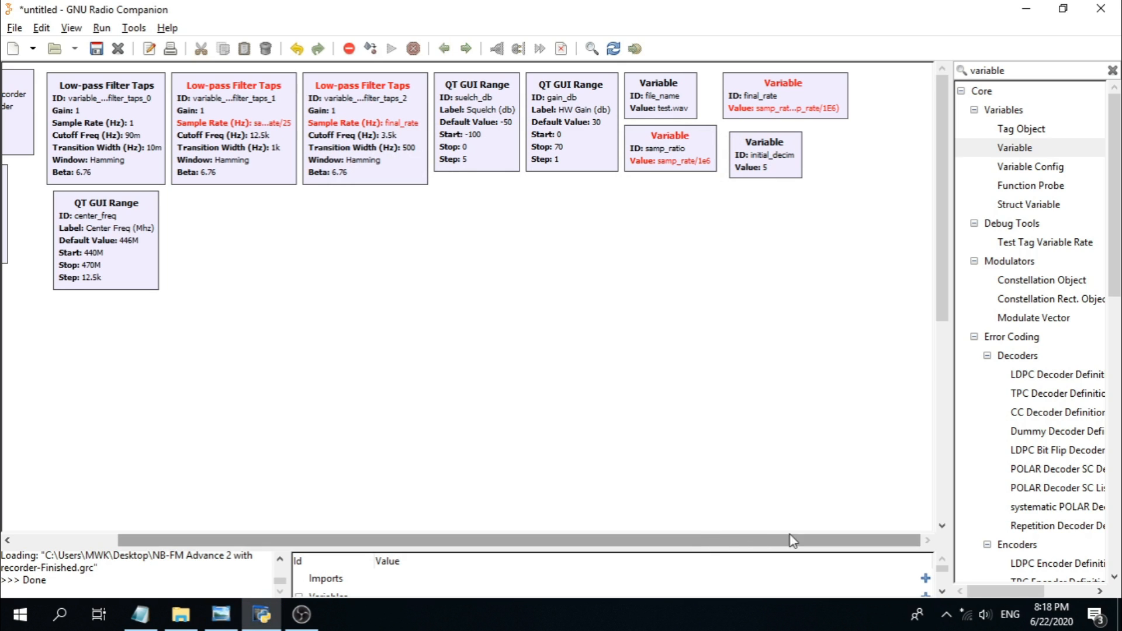
double_click(1014, 148)
left_click_drag(487, 439, 886, 94)
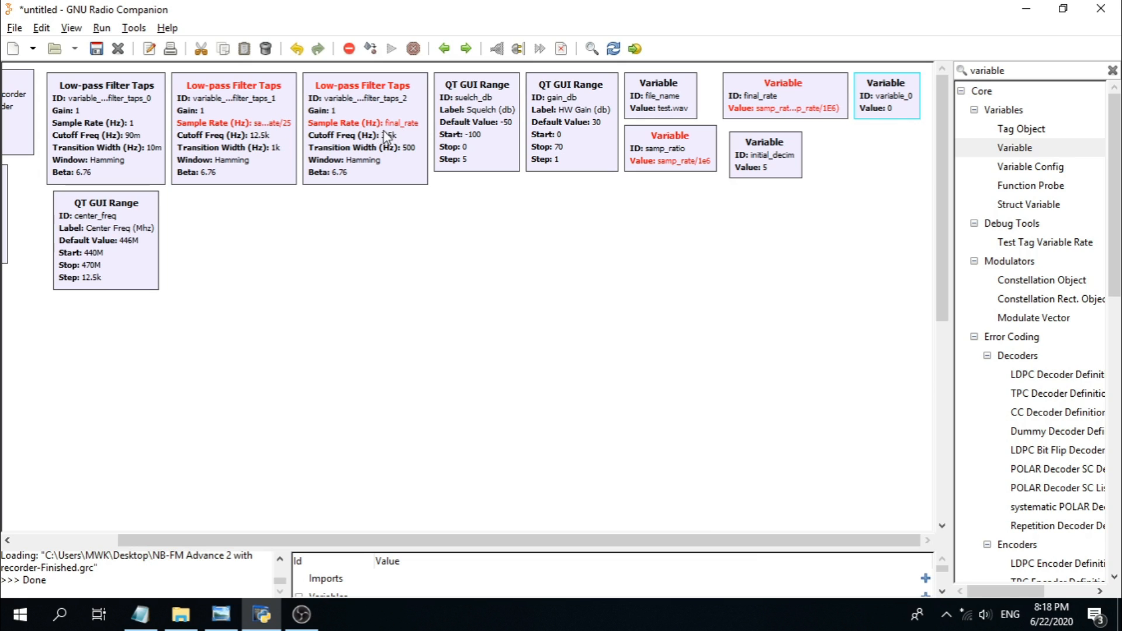
Step: Change the ID of the fifth Variable block to samp_rate
double_click(884, 101)
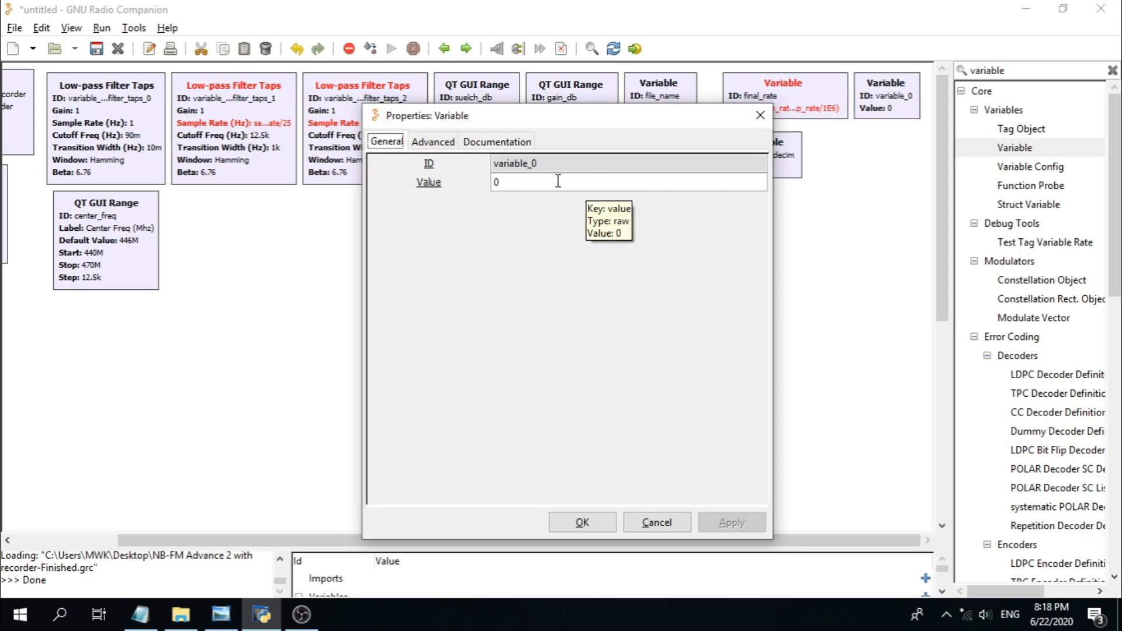
triple_click(553, 162)
triple_click(557, 160)
double_click(557, 160)
triple_click(557, 161)
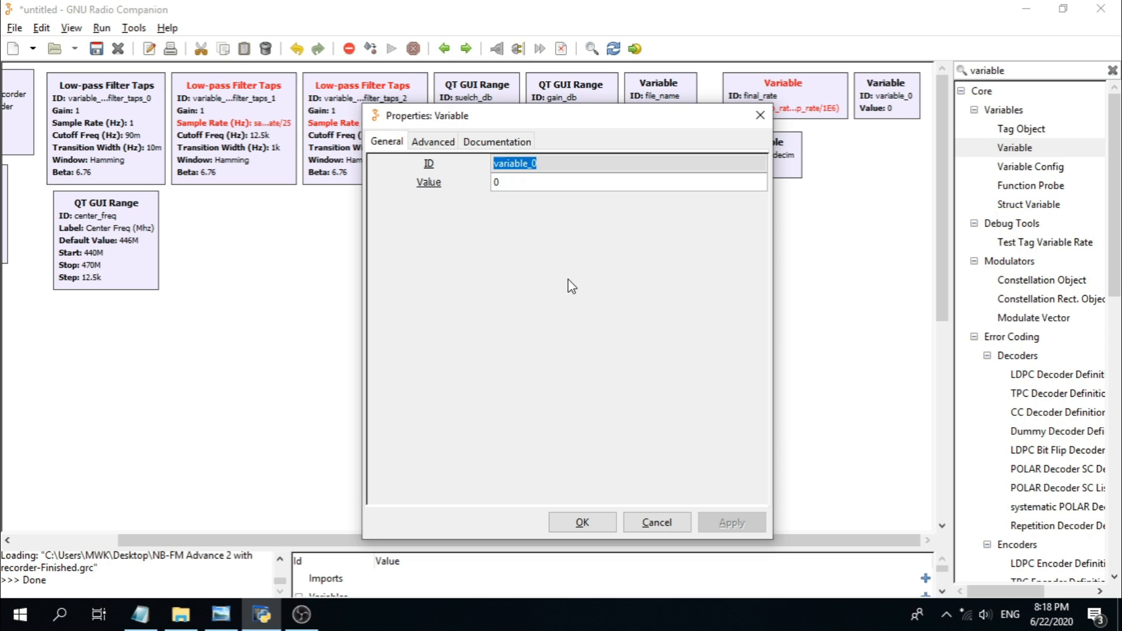
type("samp_rate")
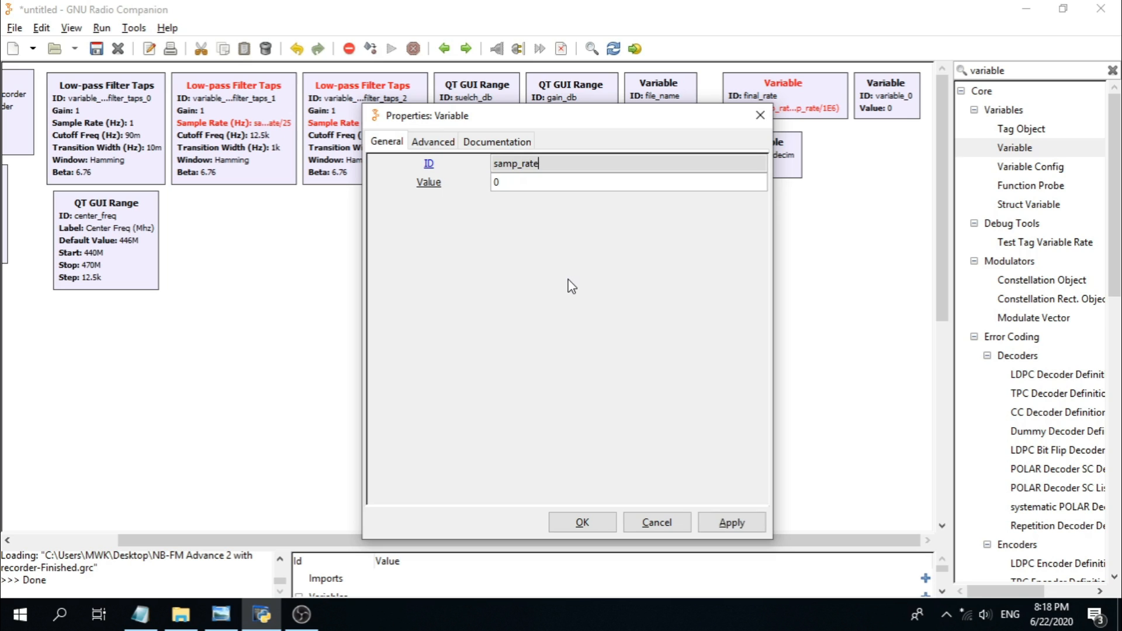
Step: Set the value of the samp_rate variable to 1e6 and accept its properties
left_click(520, 182)
key("BackSpace")
type("1")
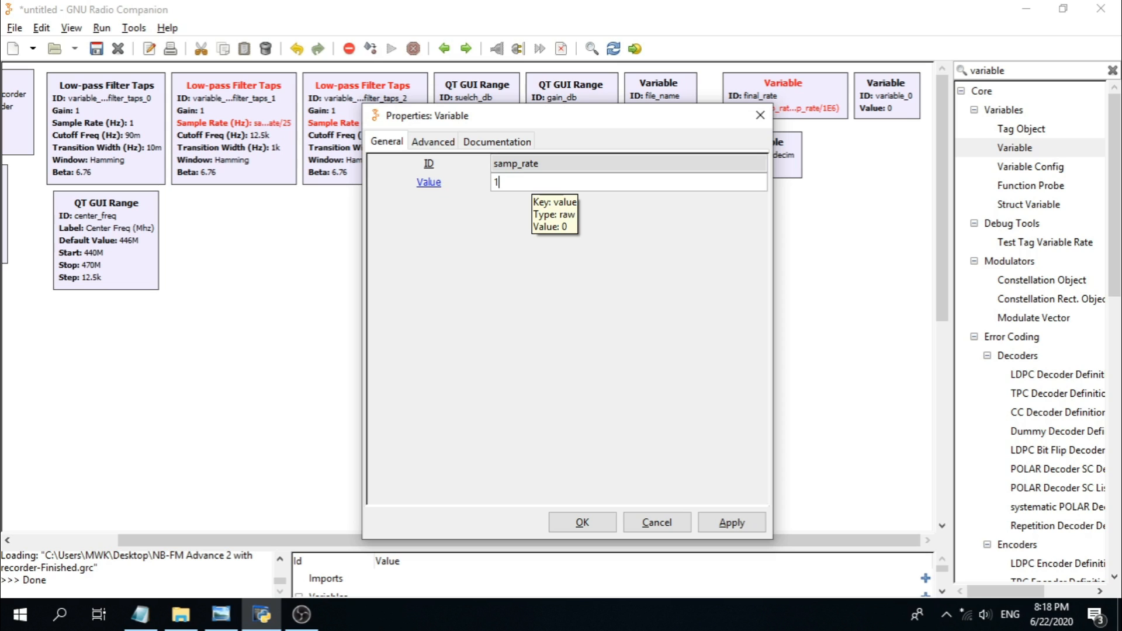
type("e")
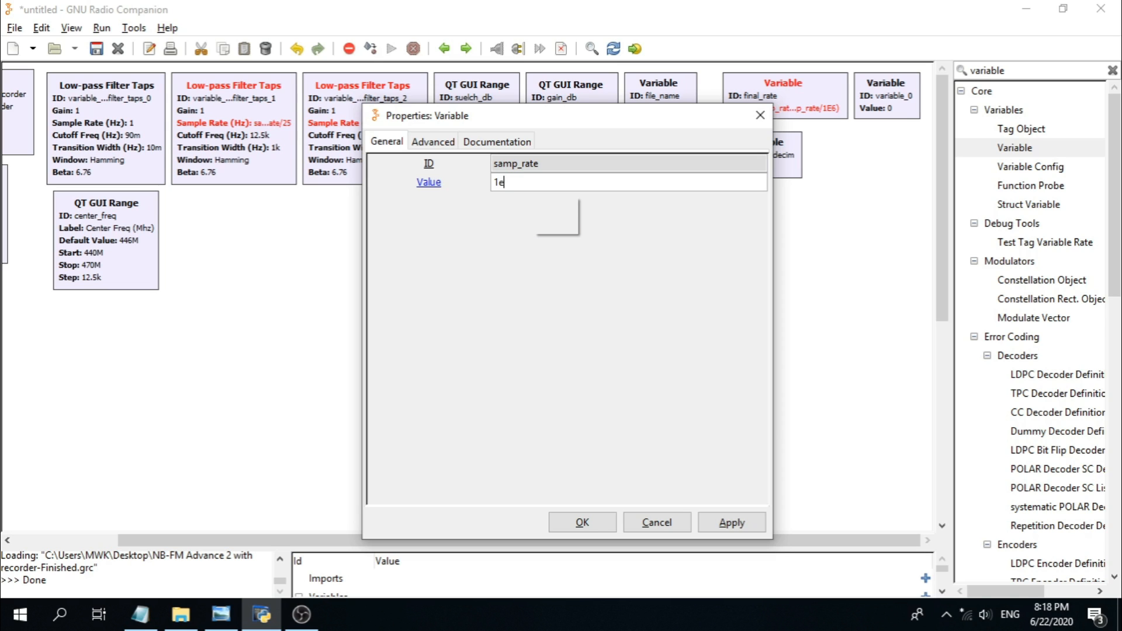
type("6")
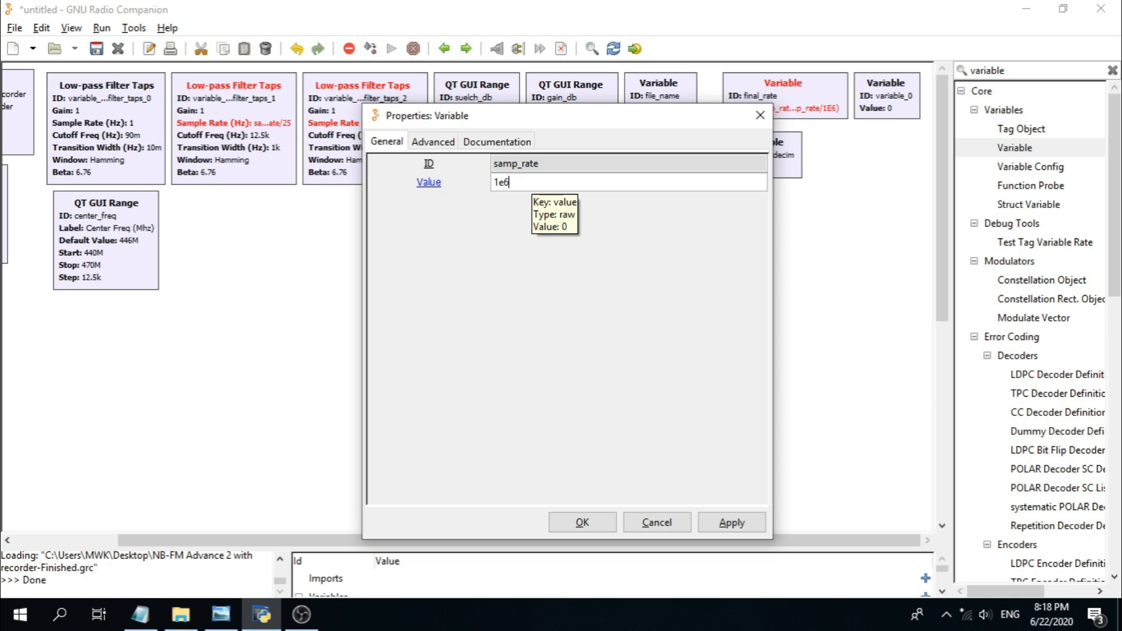
left_click(594, 522)
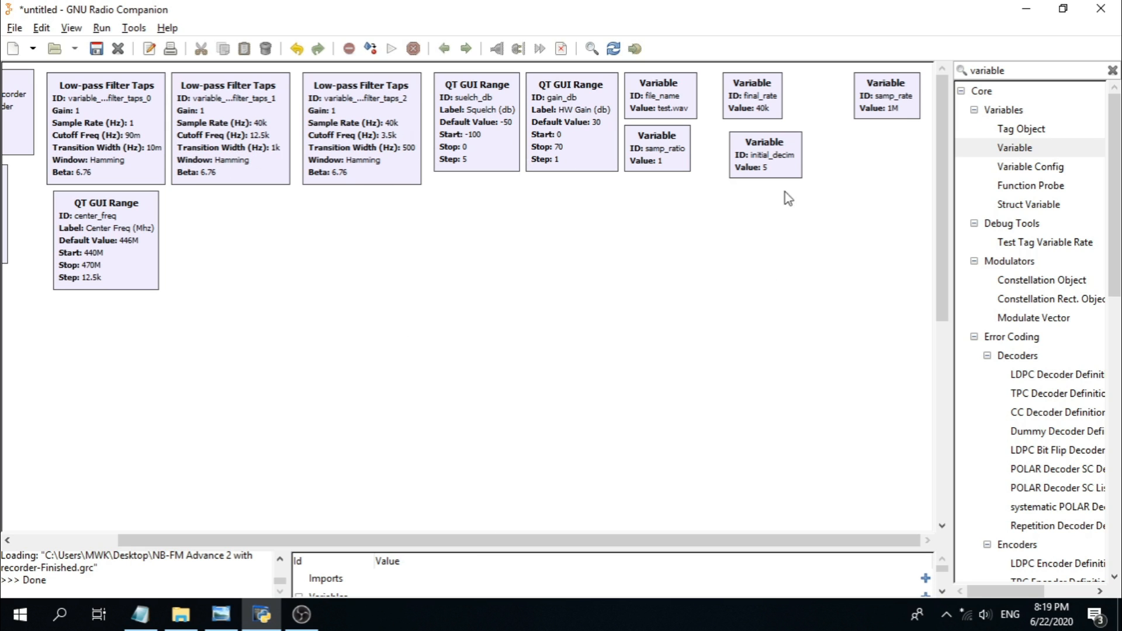
Step: Move the final_rate, initial_decim and samp_rate variables into a compact grid beside the file_name and samp_ratio variables
left_click_drag(874, 89, 742, 88)
left_click(773, 151)
left_click_drag(773, 151, 740, 144)
left_click_drag(814, 102, 789, 102)
left_click(789, 237)
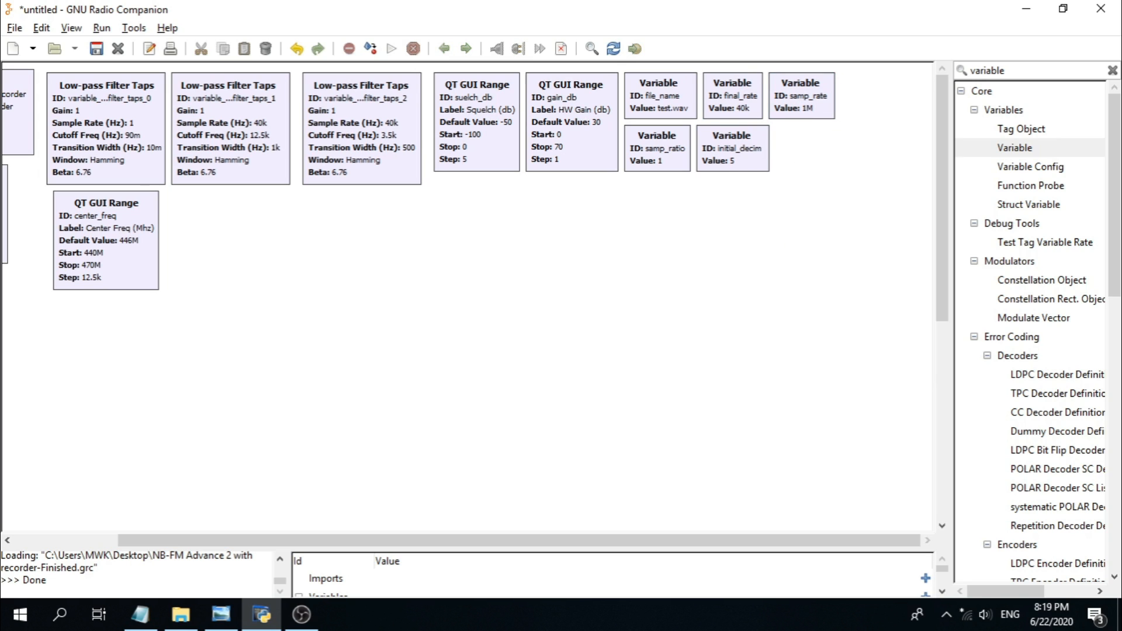
Step: Add a sixth Variable block and place it directly below the samp_rate variable
key("alt+Tab")
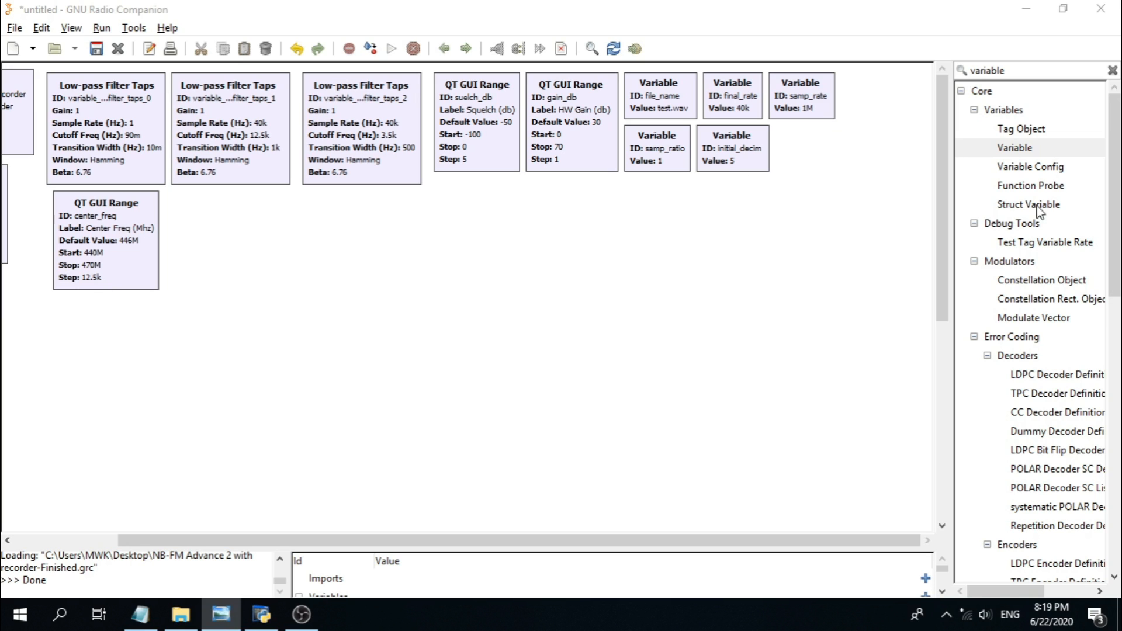
double_click(1015, 147)
left_click_drag(331, 423, 824, 145)
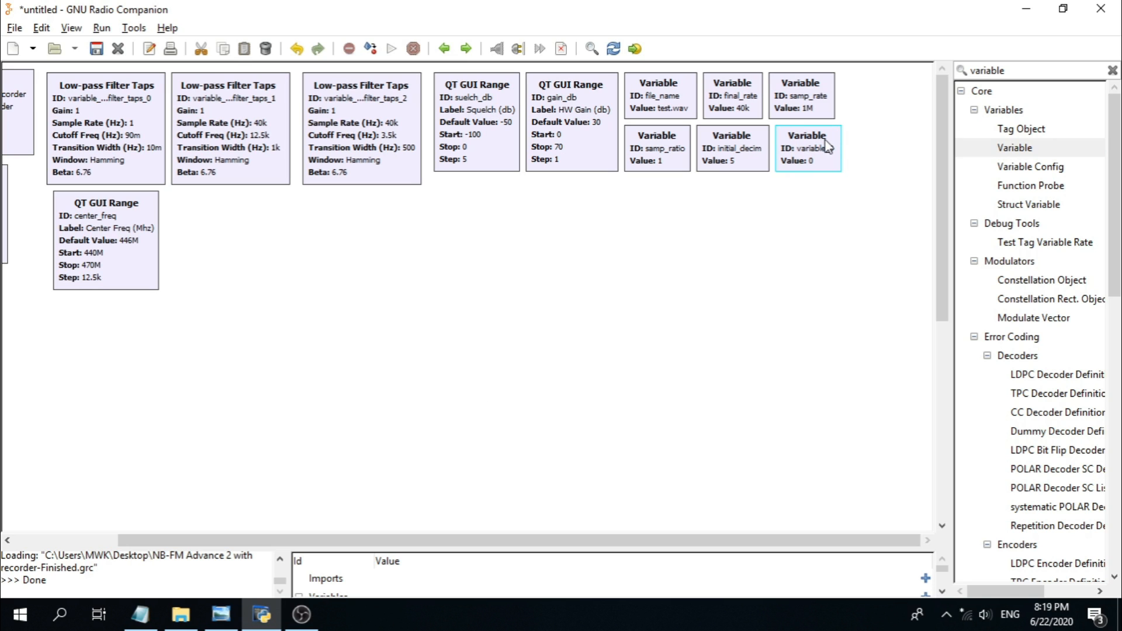
Step: Change the ID of the sixth Variable block to fft_length
double_click(821, 151)
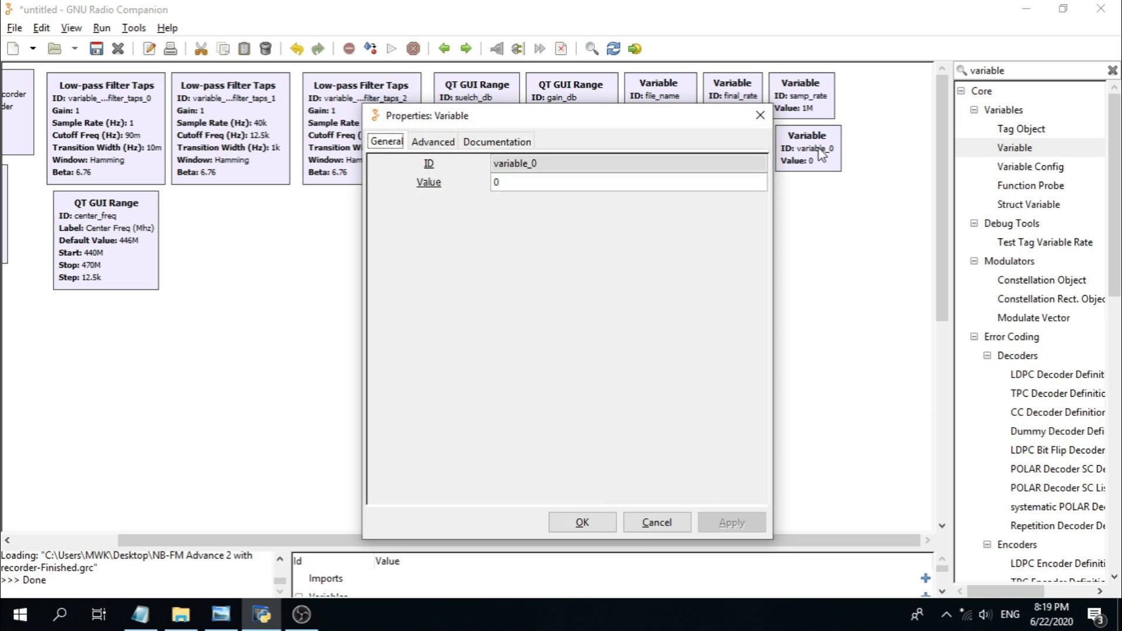
double_click(551, 166)
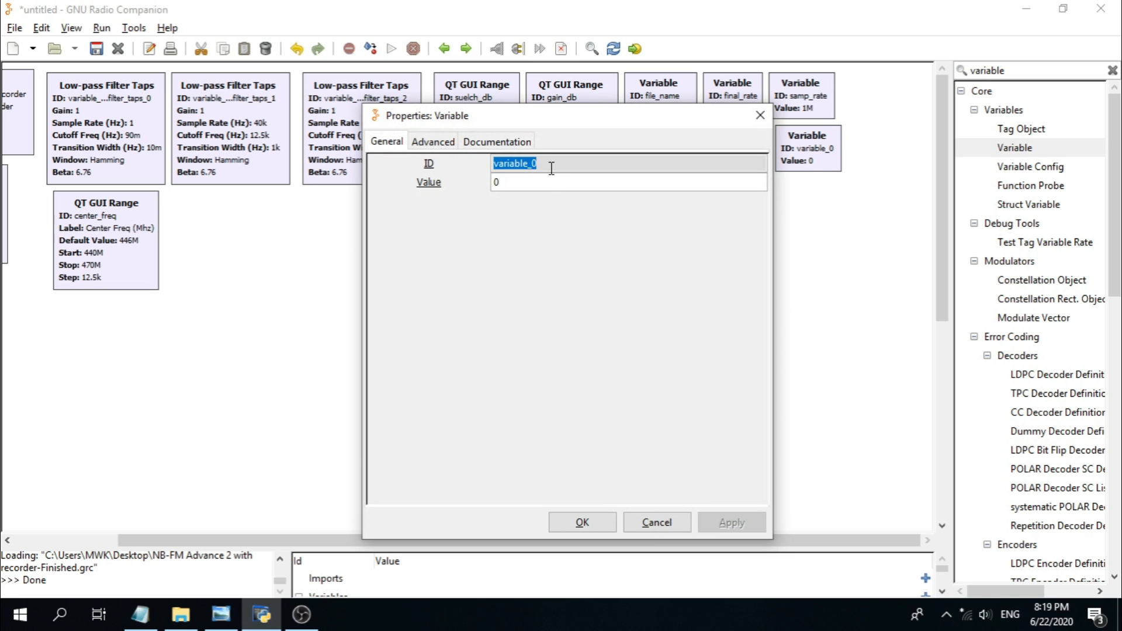
type("ff")
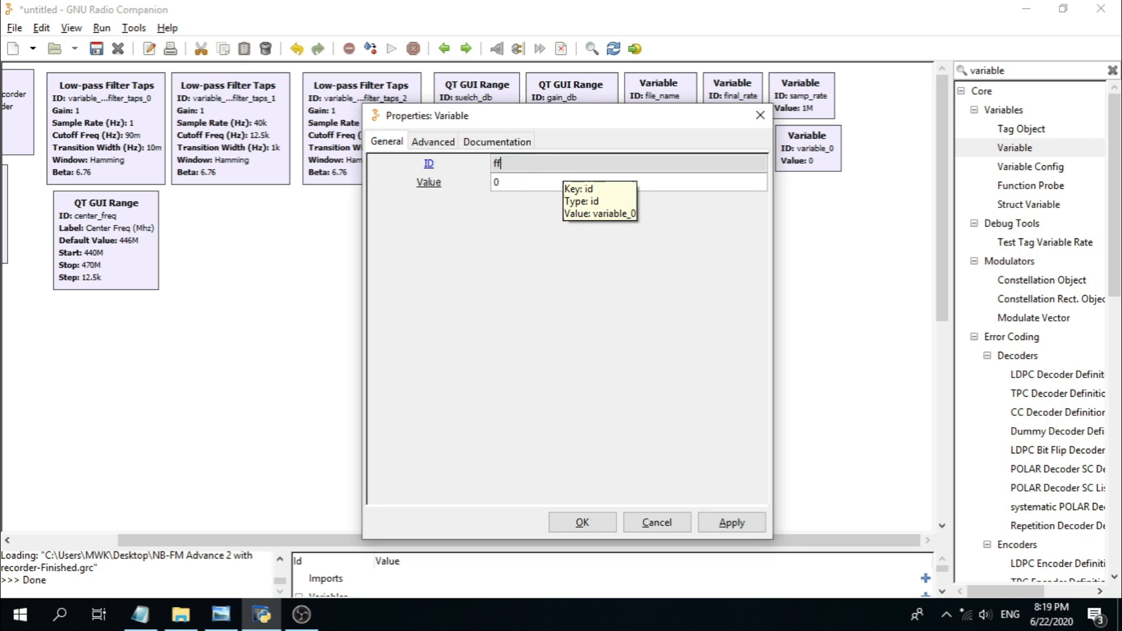
type("t_length")
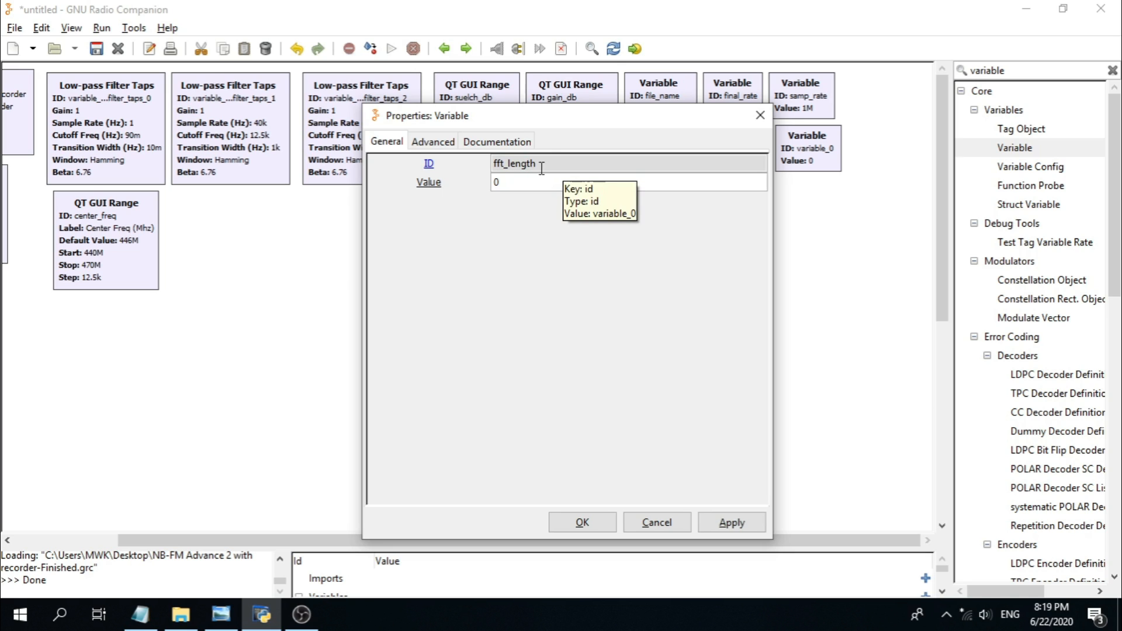
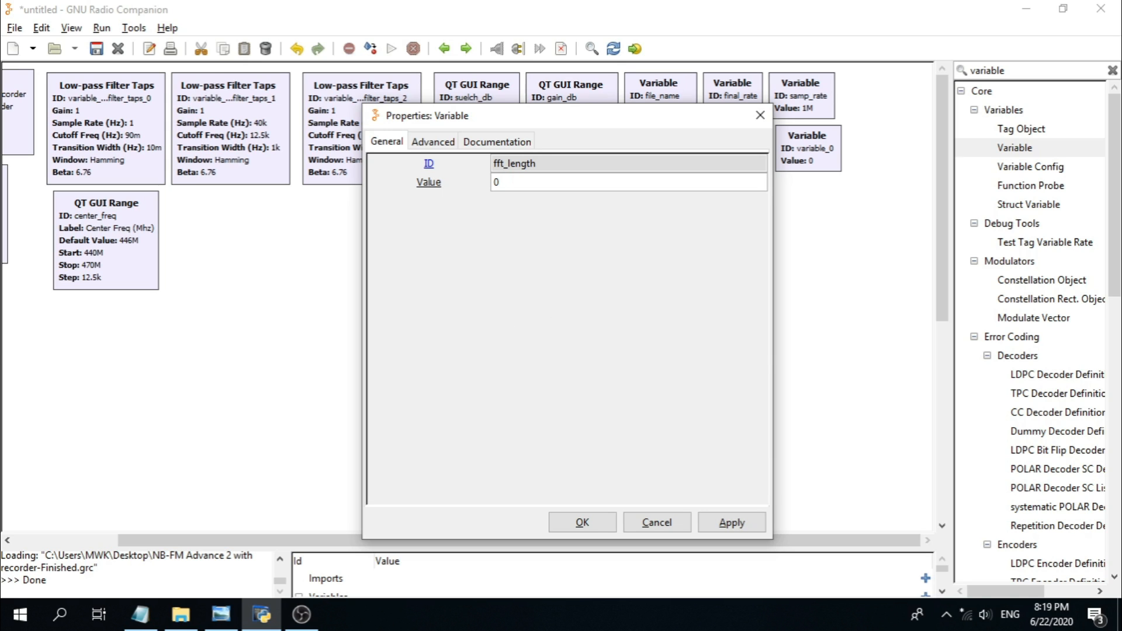
Step: Paste 256 * int(pow(2, np.ceil(np.log(samp_ratio)/np.log(2)))) as the fft_length value and accept the properties
key("alt+Tab")
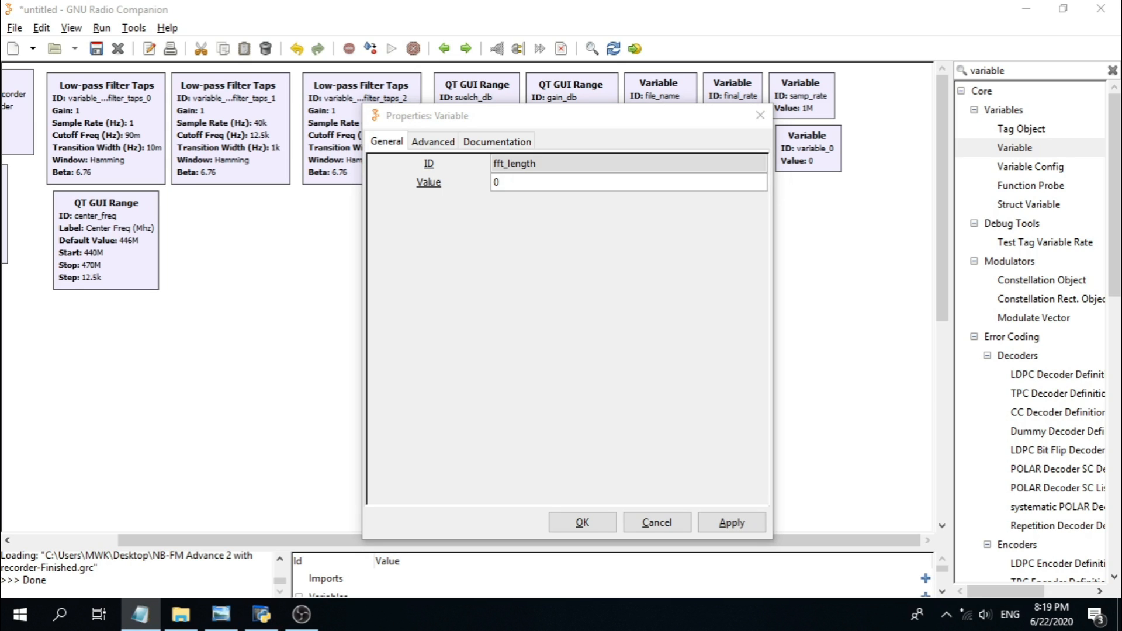
left_click(541, 183)
right_click(541, 183)
left_click(572, 226)
left_click_drag(742, 184, 356, 186)
left_click(740, 182)
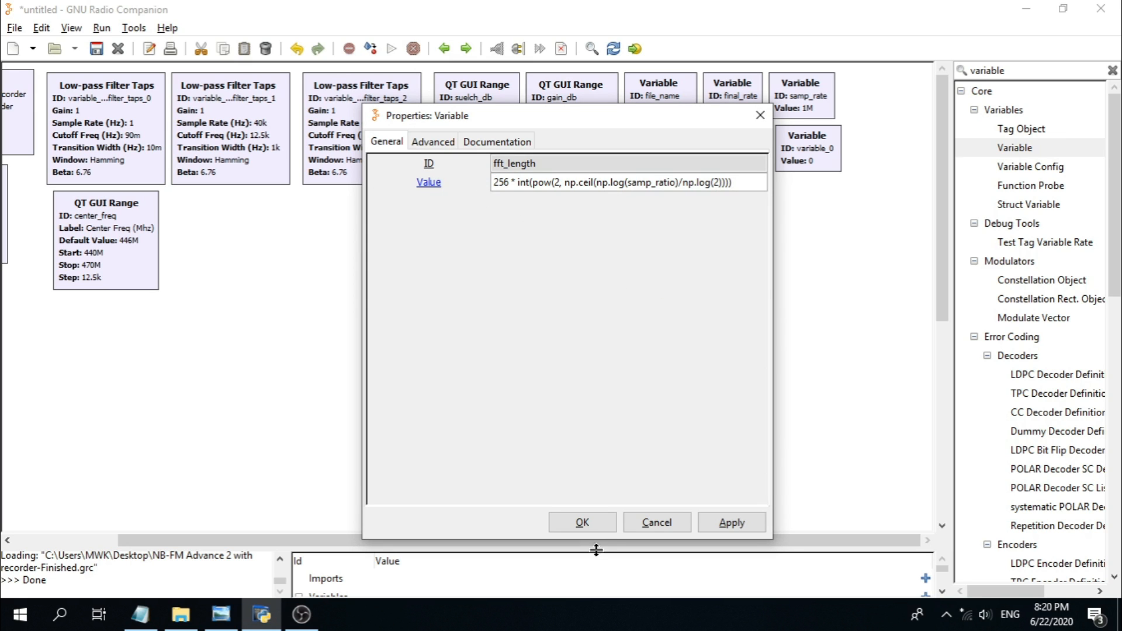
left_click(591, 523)
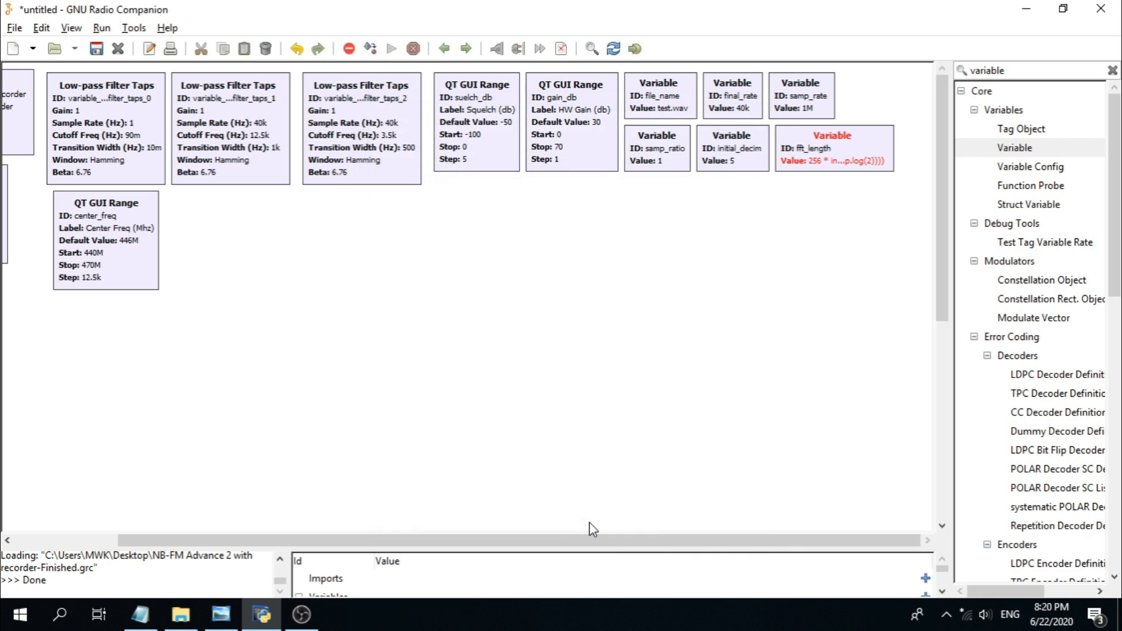
Step: Inspect the error reported for the fft_length variable's value, and close its properties
double_click(812, 153)
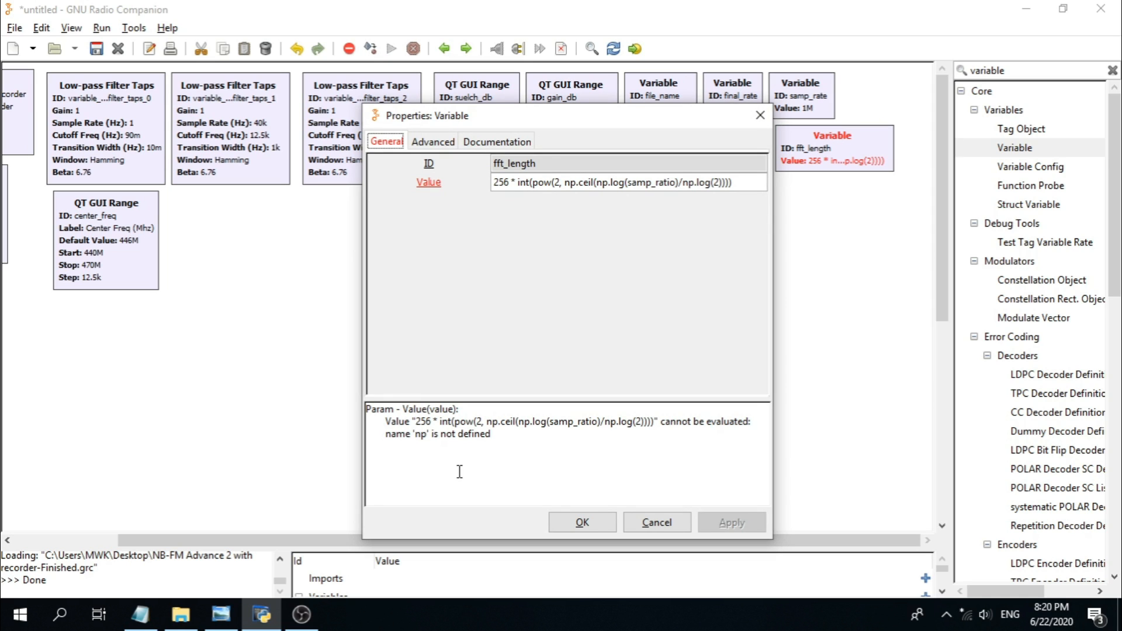
left_click_drag(414, 433, 566, 437)
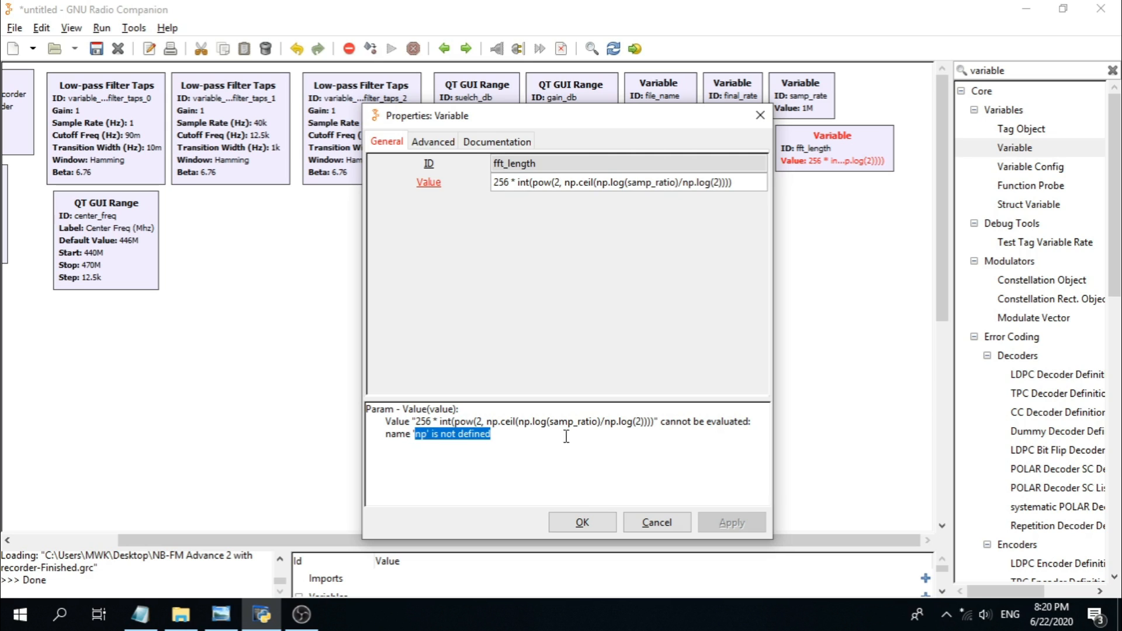
left_click(419, 434)
left_click_drag(412, 433, 560, 543)
left_click(581, 521)
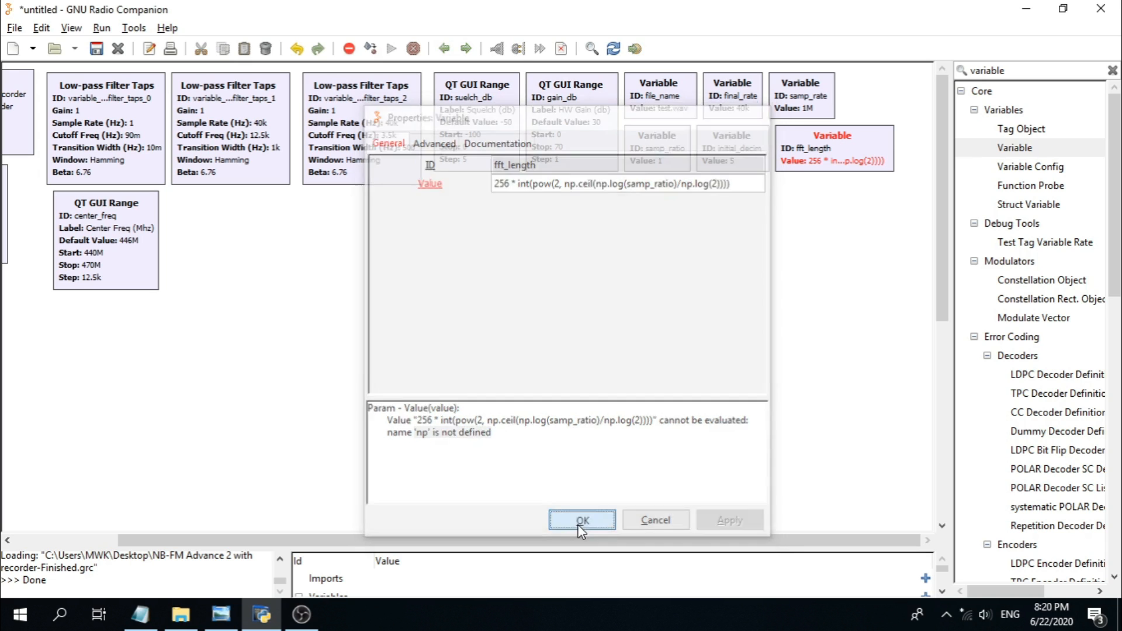
Step: Add a seventh Variable block and place it below the fft_length variable
key("alt+Tab")
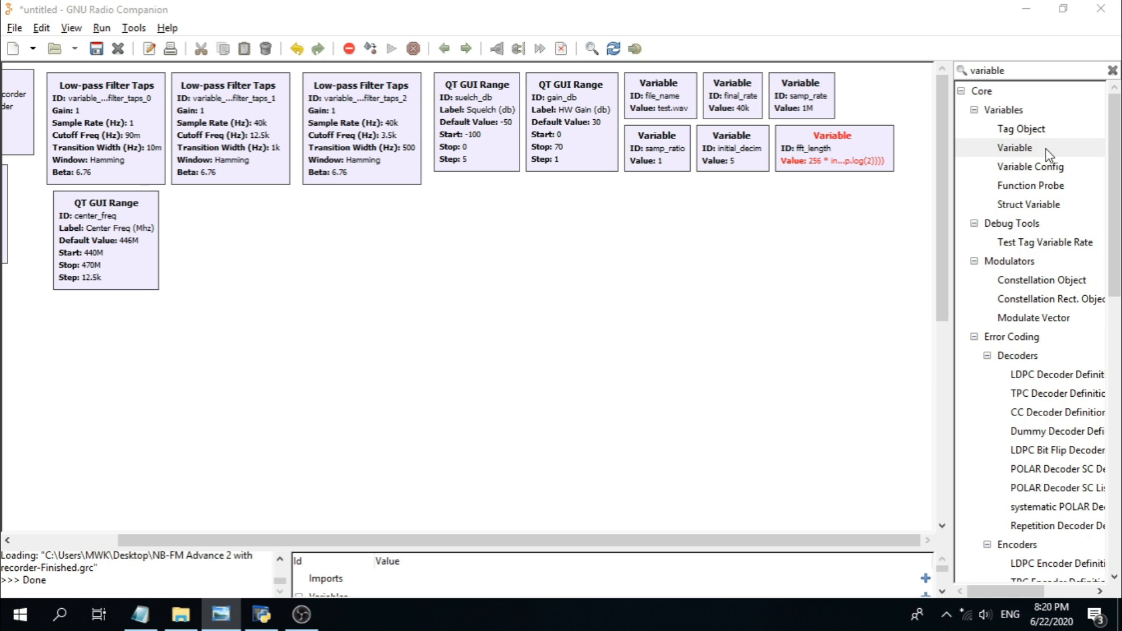
double_click(1014, 147)
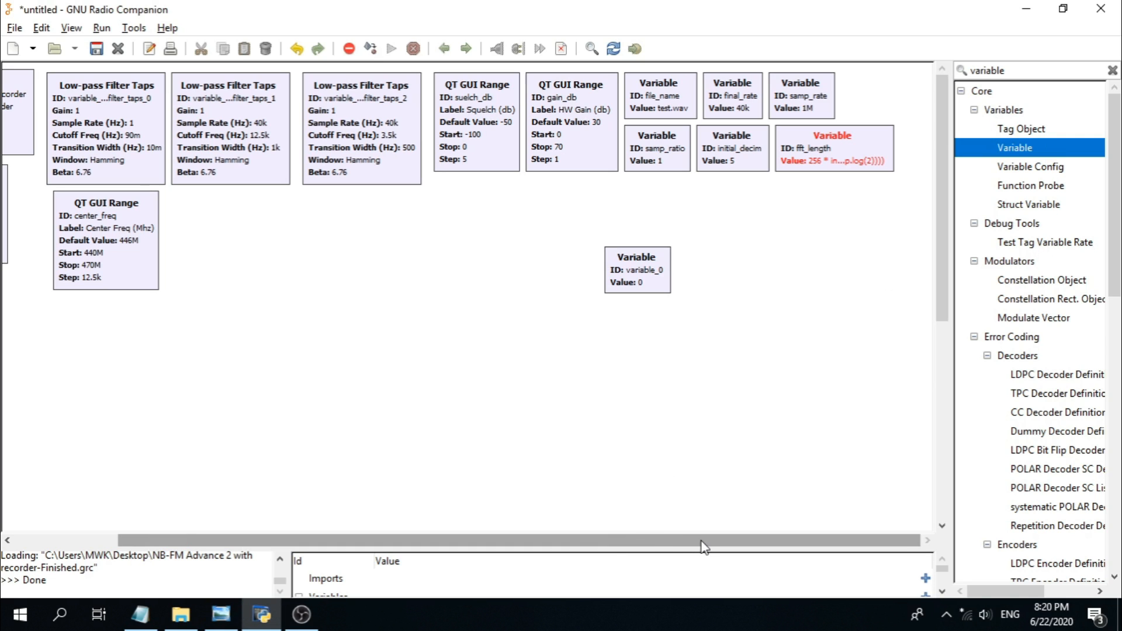
left_click_drag(639, 260, 869, 206)
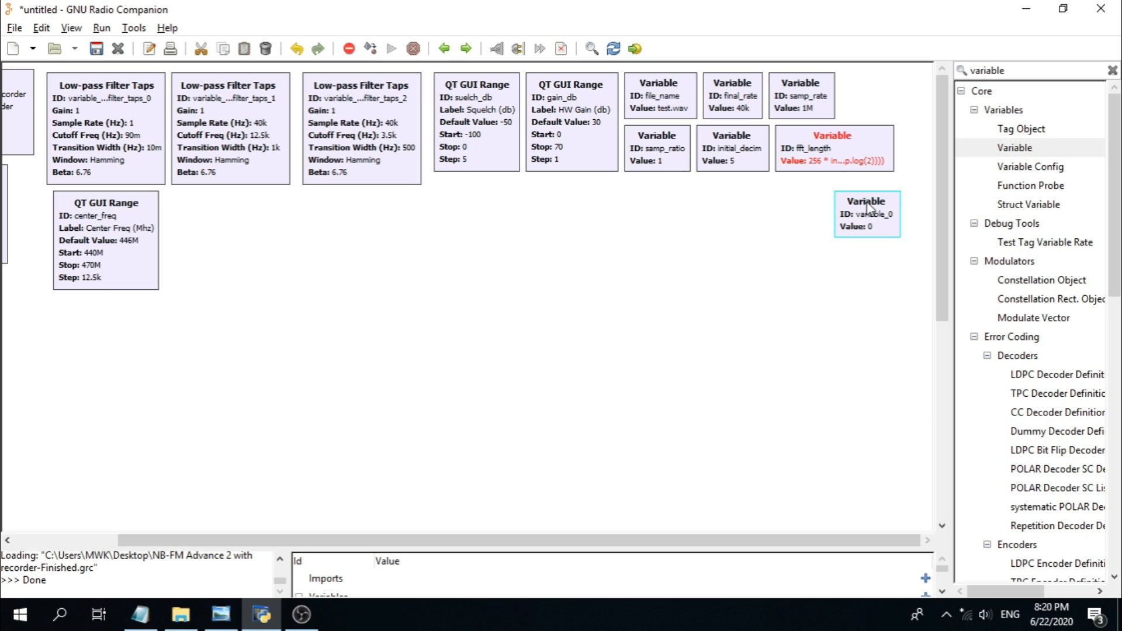
Step: Give the seventh Variable block the ID final_decim and the value int(samp_rate/1e6), and accept its properties
double_click(867, 208)
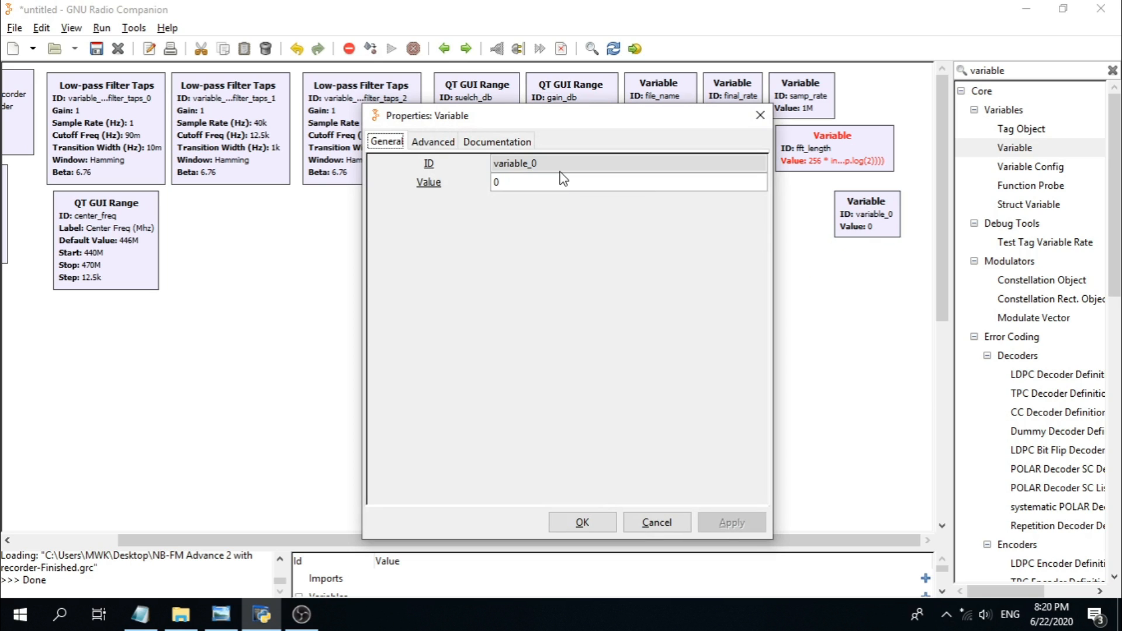
double_click(564, 165)
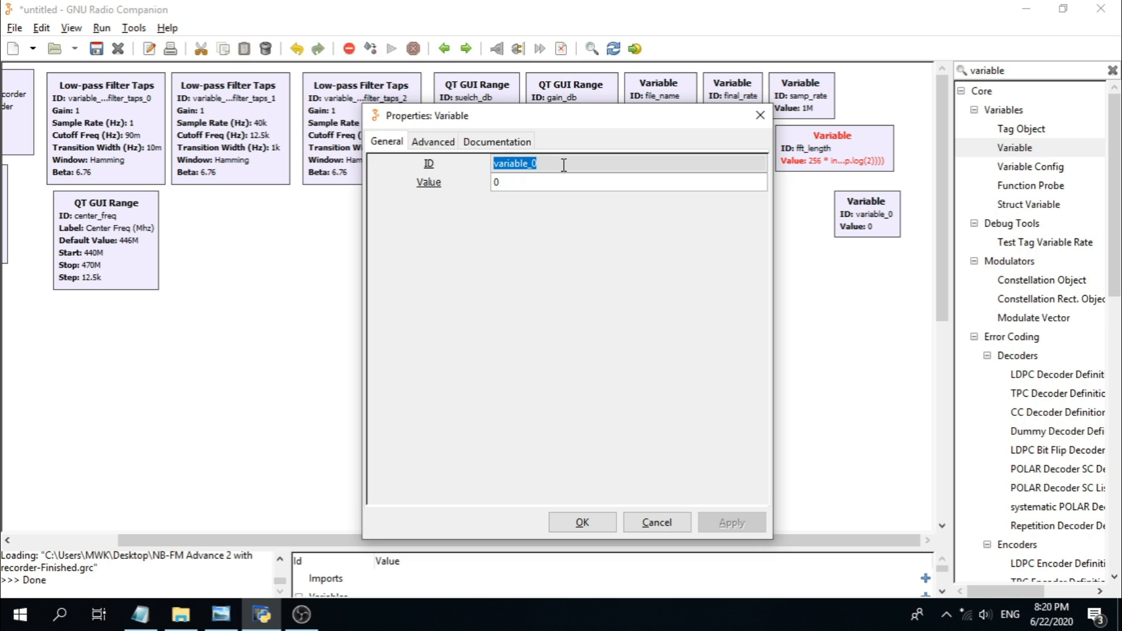
type("final_deci")
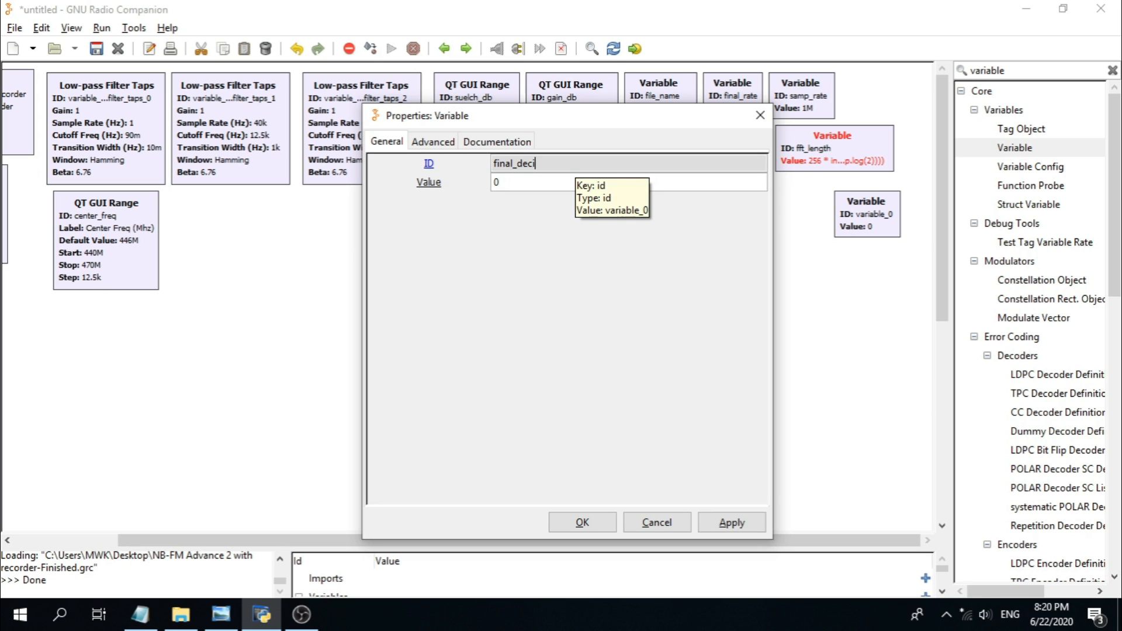
type("m")
double_click(560, 189)
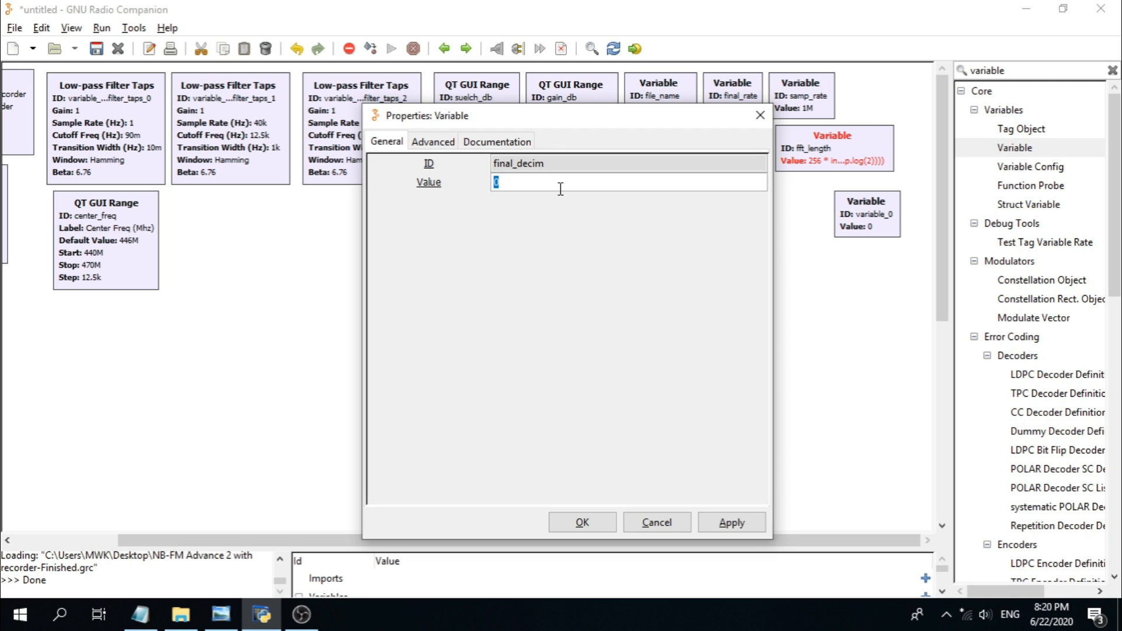
type("int(")
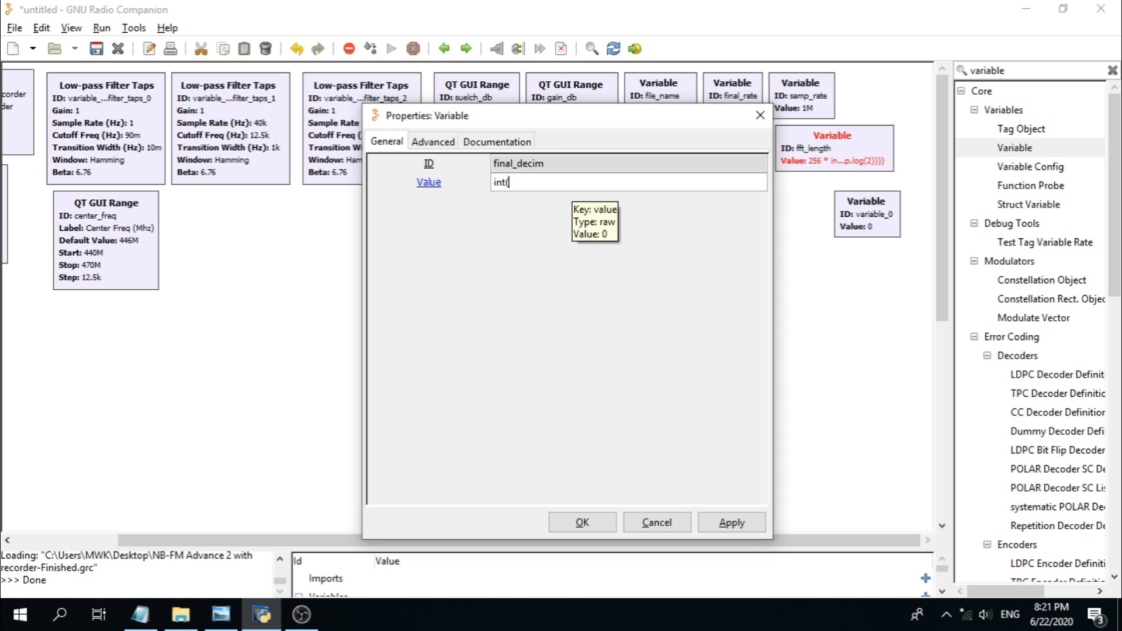
type("samp_rat")
type("e/1e6)")
left_click(581, 521)
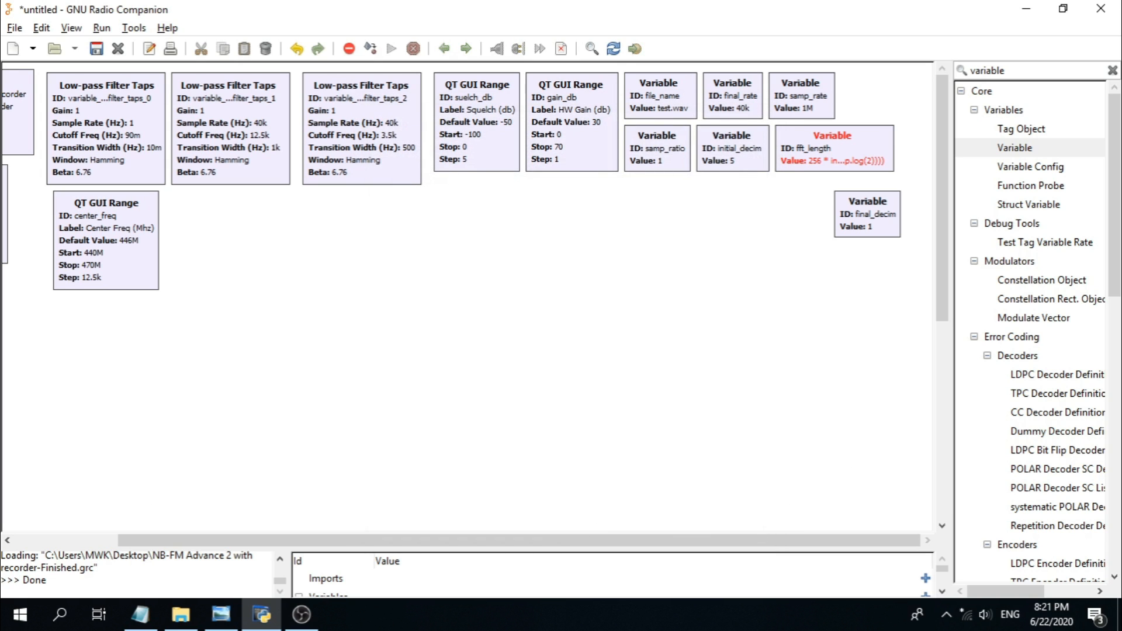
Step: Recheck the error message in the fft_length variable's properties, and close them
key("alt+Tab")
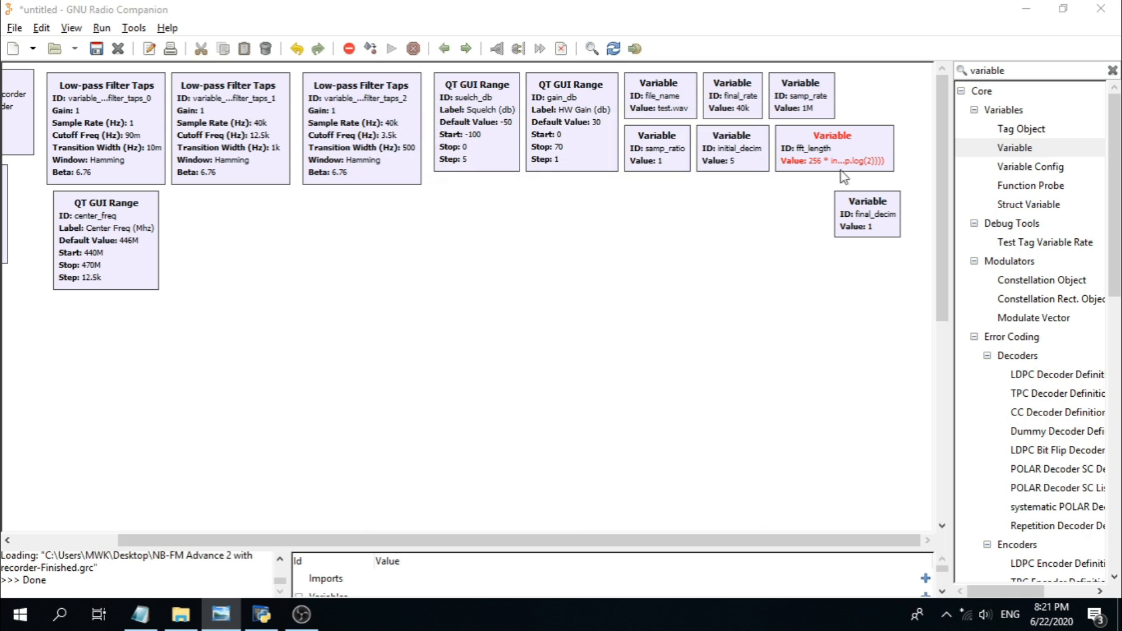
double_click(832, 148)
left_click_drag(404, 433, 542, 440)
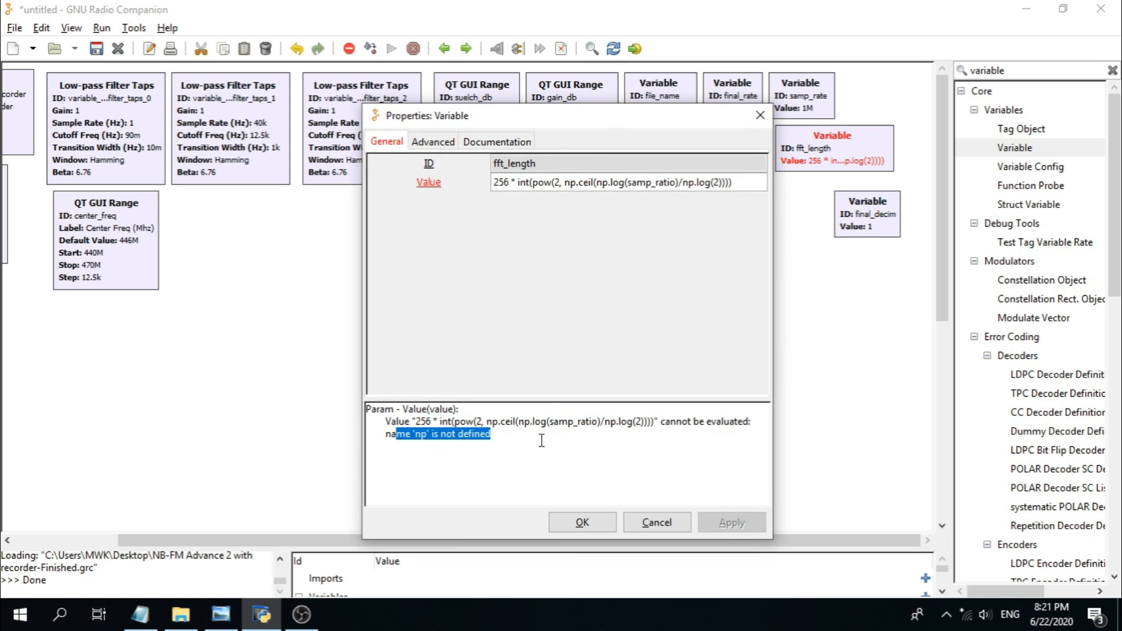
left_click(582, 521)
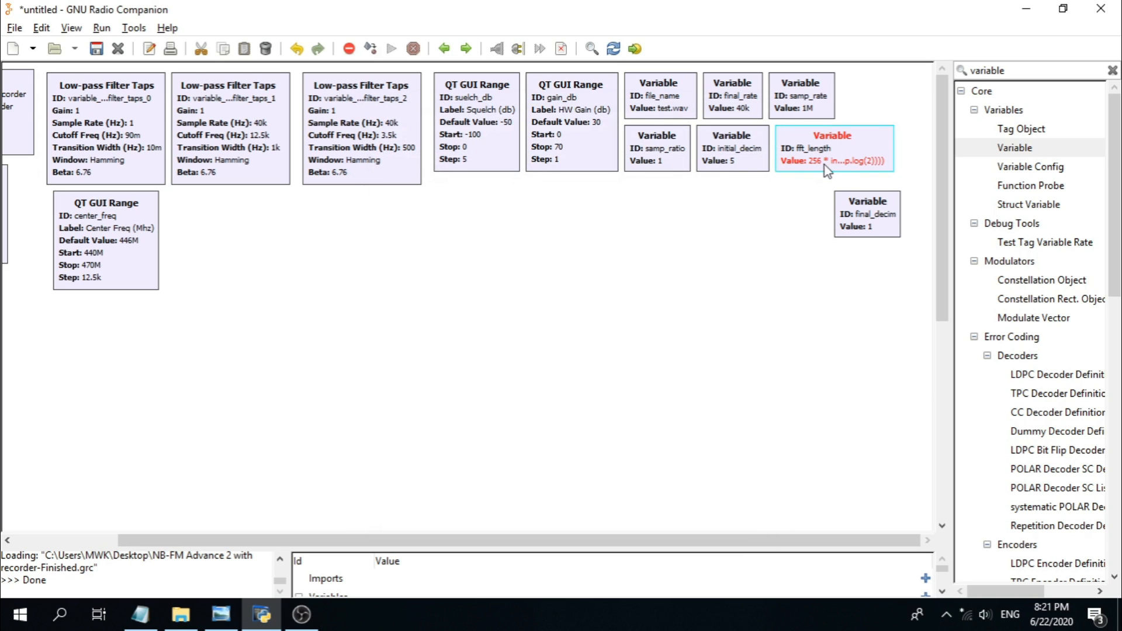
double_click(1022, 153)
left_click_drag(299, 247, 790, 220)
double_click(791, 220)
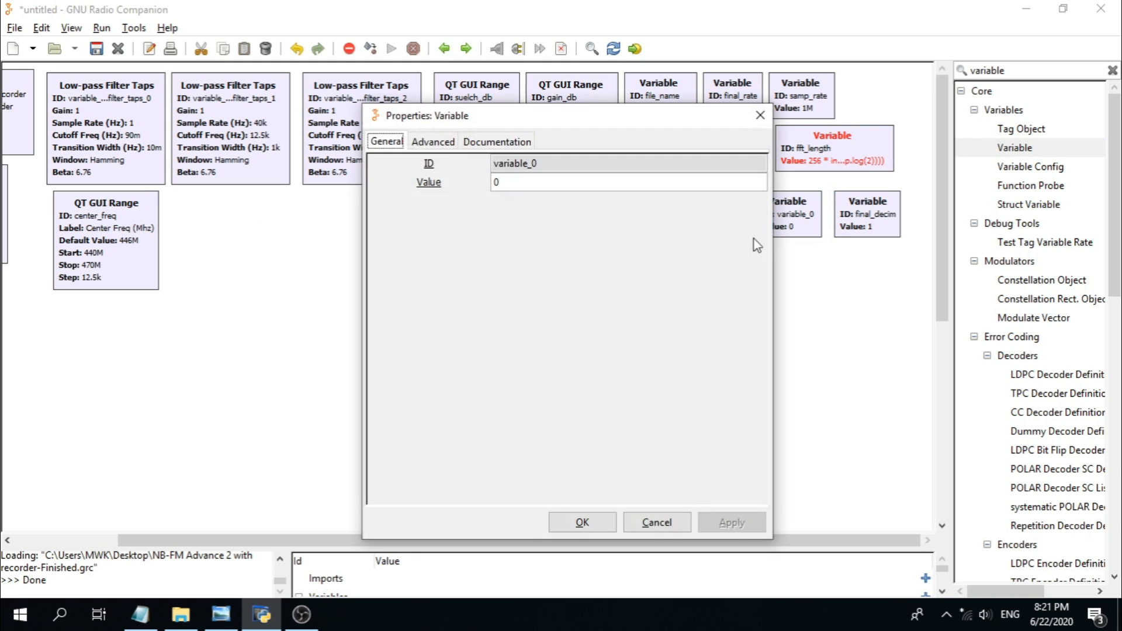
left_click(548, 163)
double_click(549, 162)
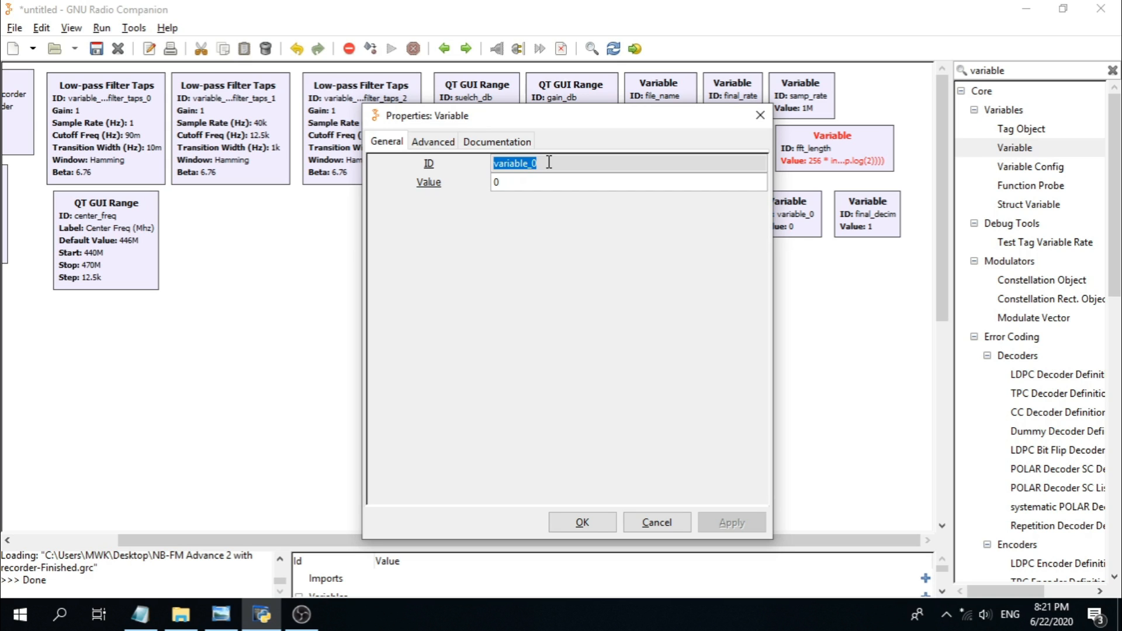
left_click(760, 115)
left_click(781, 221)
right_click(780, 220)
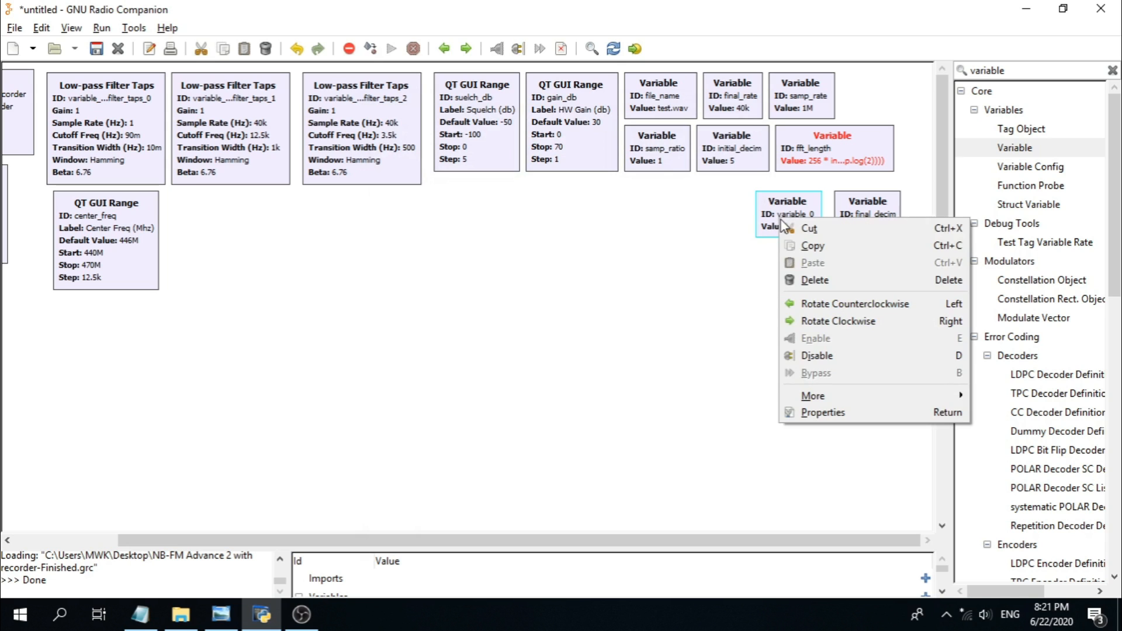
left_click(830, 282)
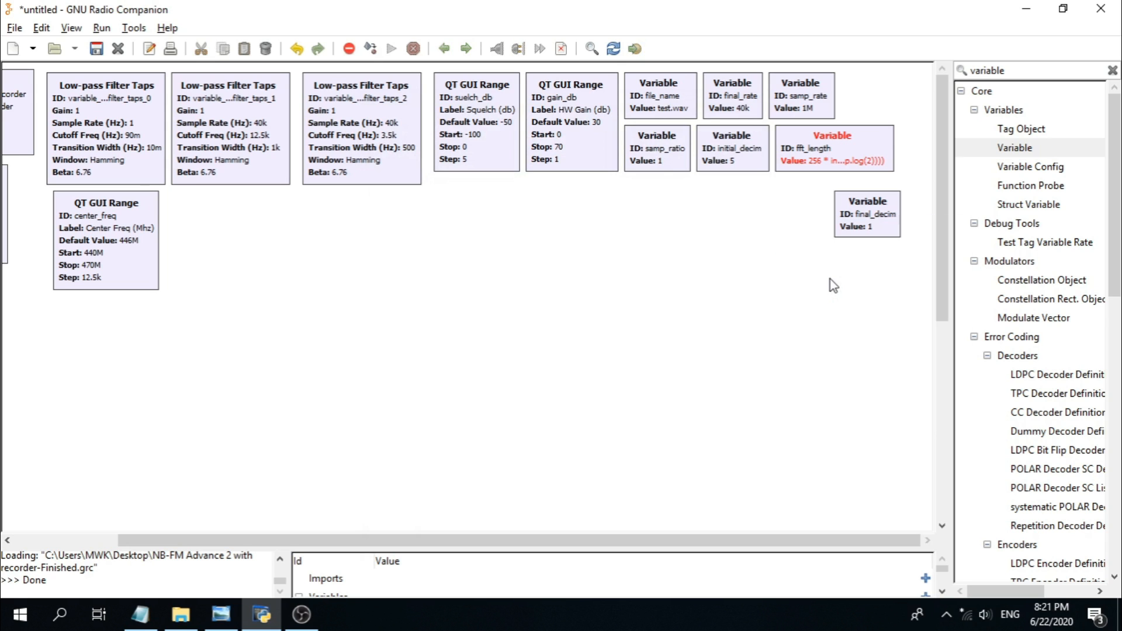
Step: Add an Import block to the flow graph and place it beside the final_decim variable
double_click(1013, 74)
type("import")
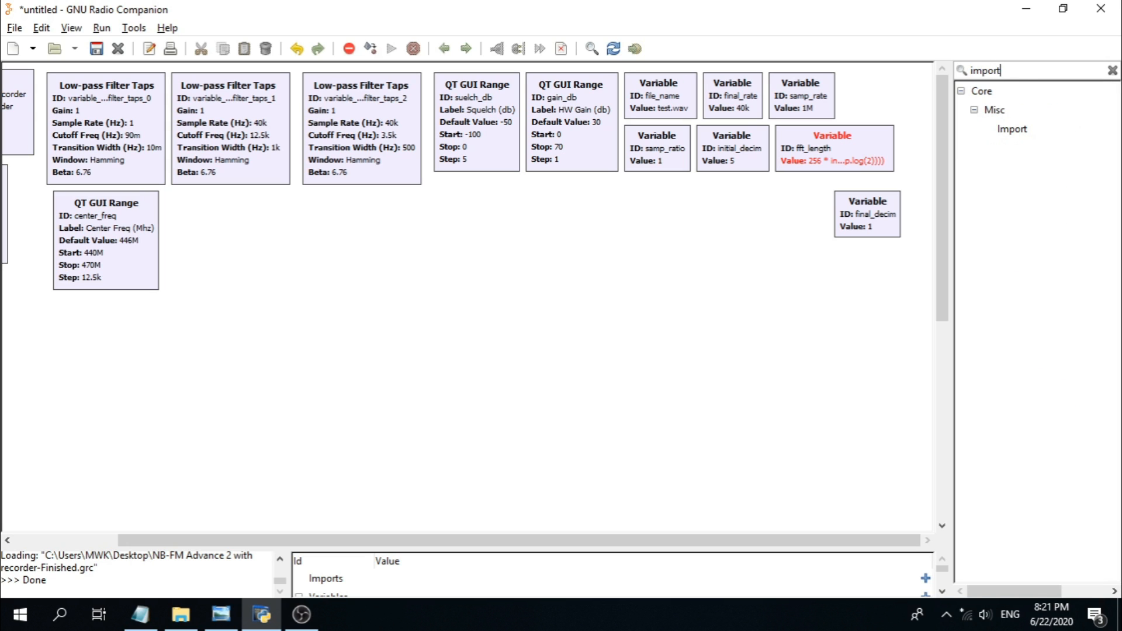
double_click(1027, 131)
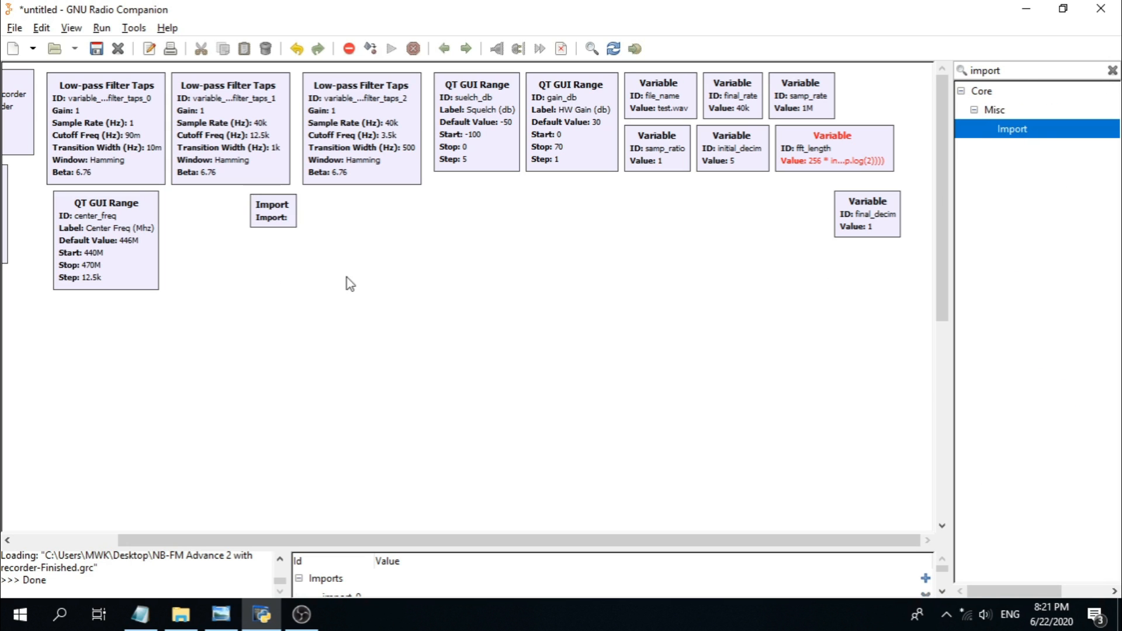
left_click_drag(284, 221, 810, 224)
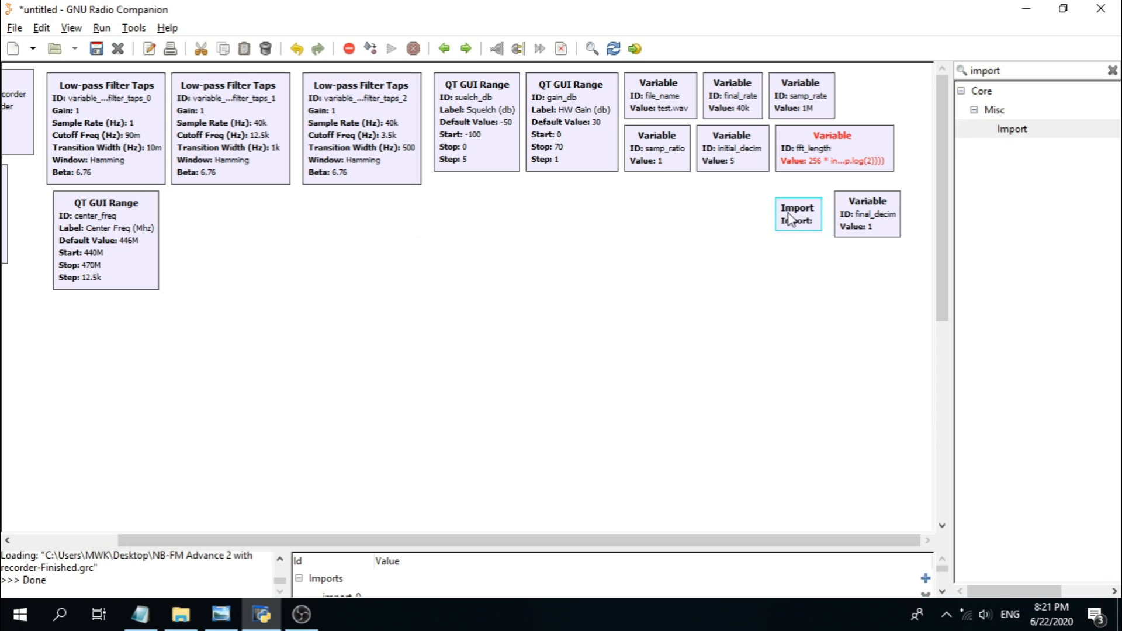
Step: Set the Import block's statement to import numpy as np, and recheck the fft_length variable's value expression
double_click(795, 222)
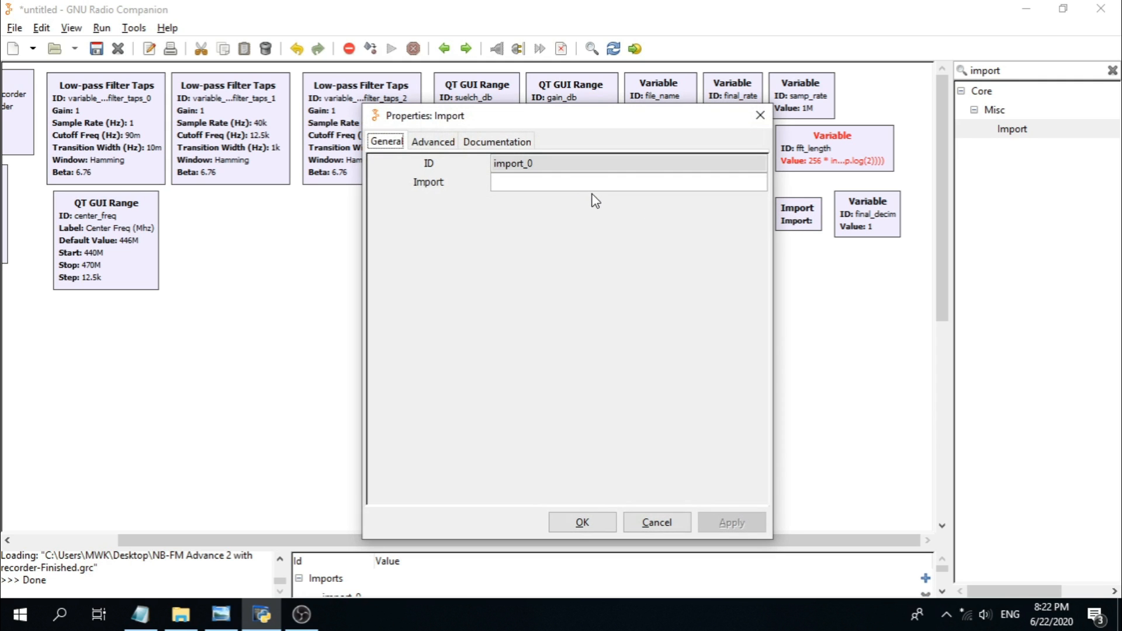
left_click(543, 183)
type("import")
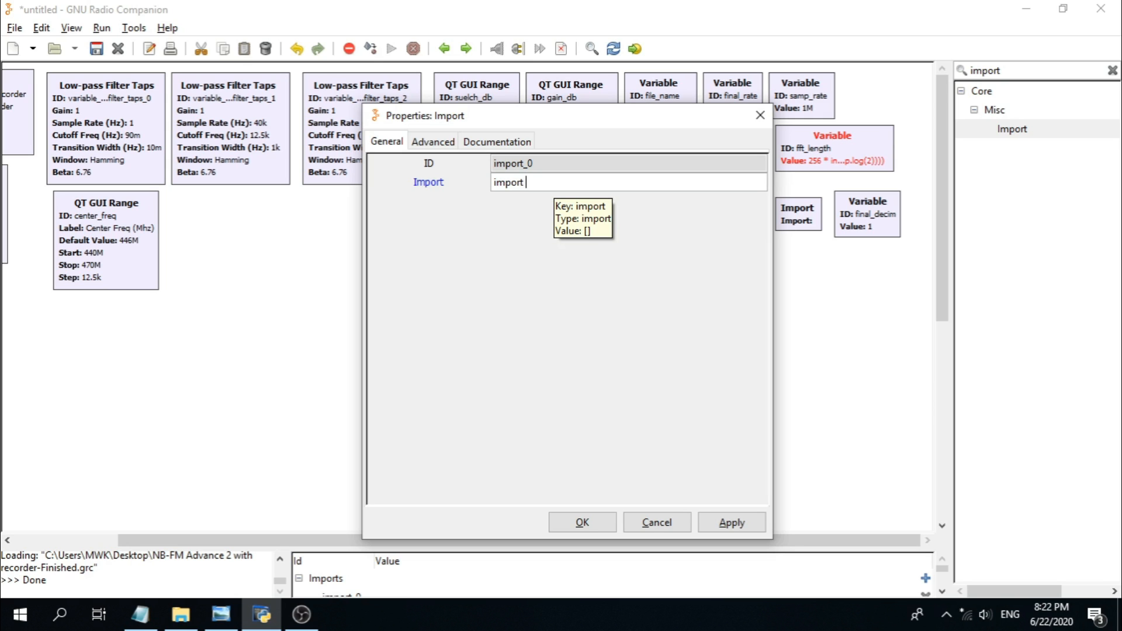
type(" numpy as np")
left_click(582, 522)
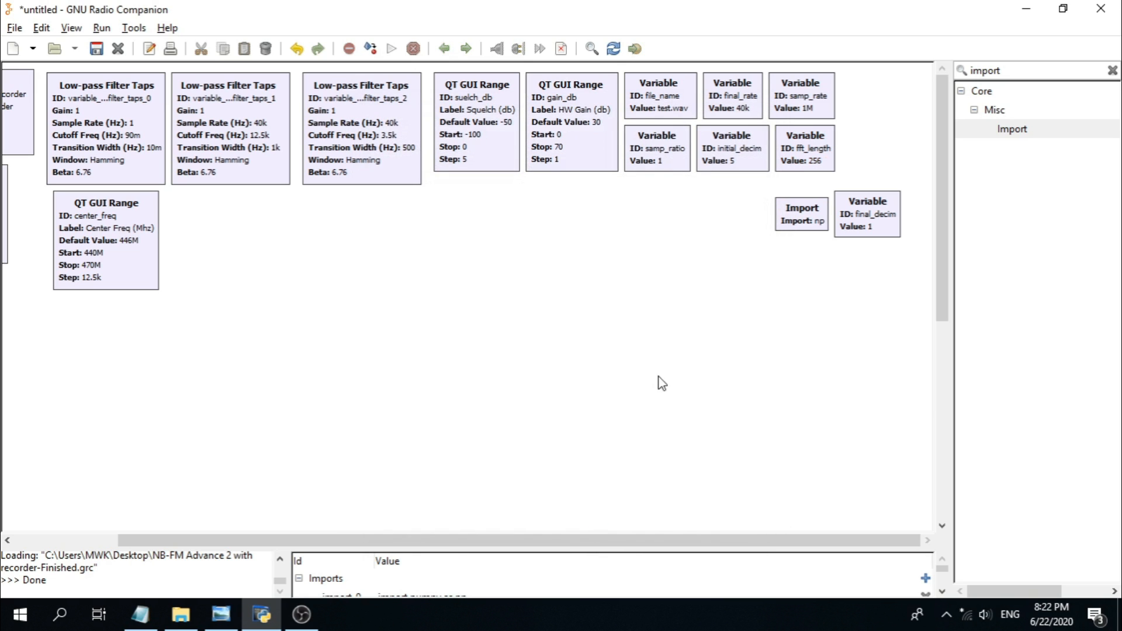
double_click(817, 157)
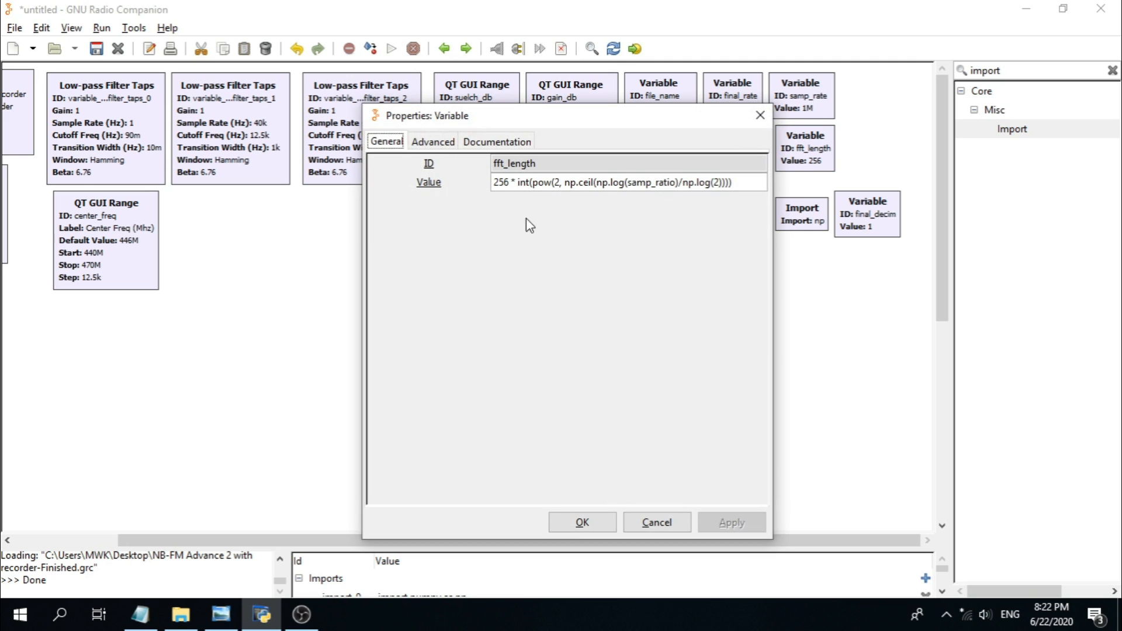
left_click(582, 522)
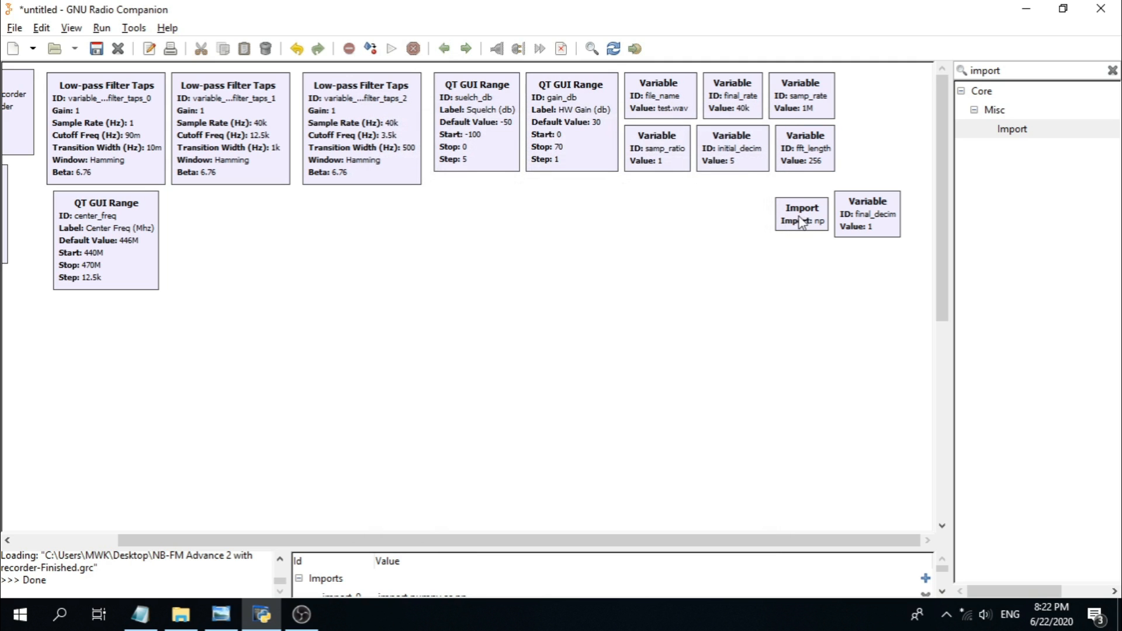
Step: Move the final_decim variable directly below fft_length and the Import block to the free space below initial_decim
left_click_drag(790, 221, 718, 220)
left_click_drag(885, 219, 828, 203)
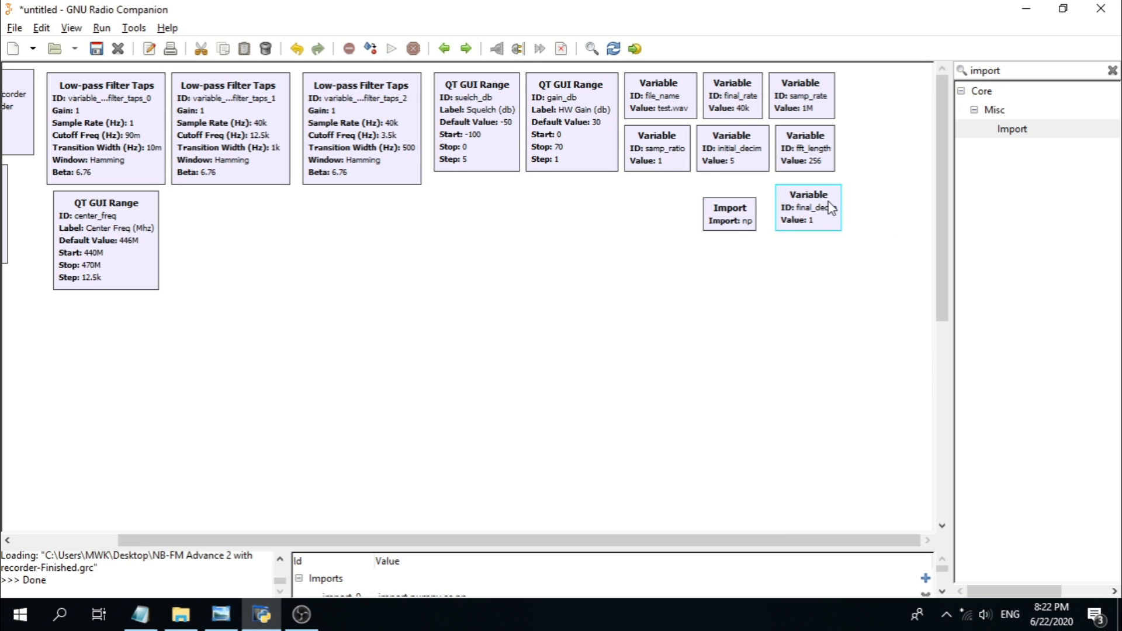
left_click_drag(734, 220, 747, 222)
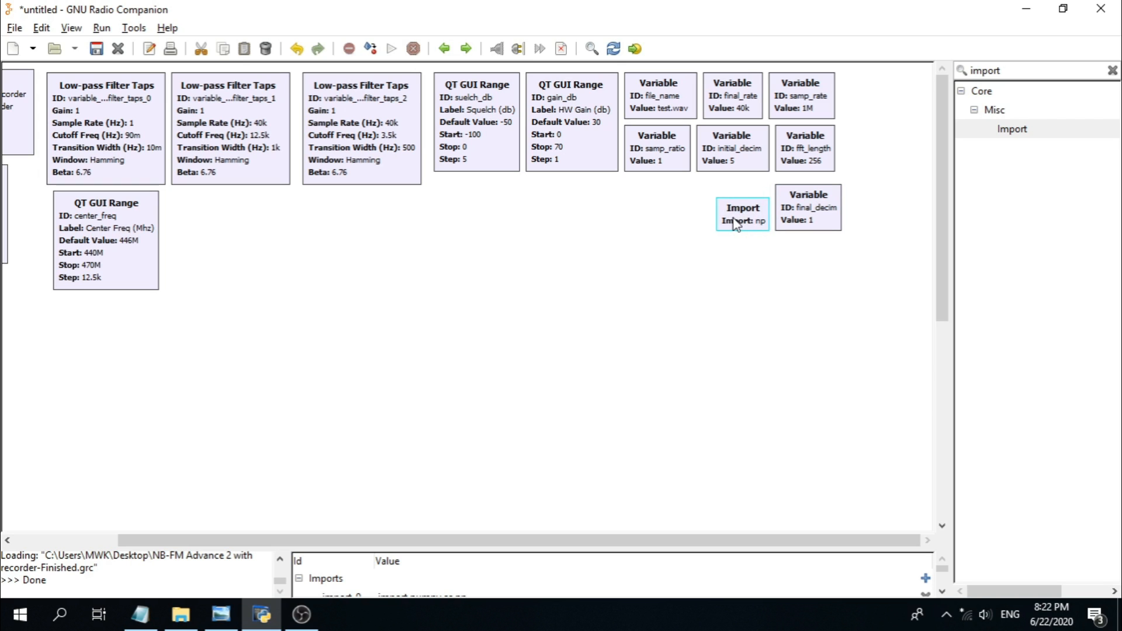
left_click(669, 238)
Step: Add an osmocom Source block and place it below the demod_bb_freq range, aligned with its edge
left_click_drag(460, 544, 314, 527)
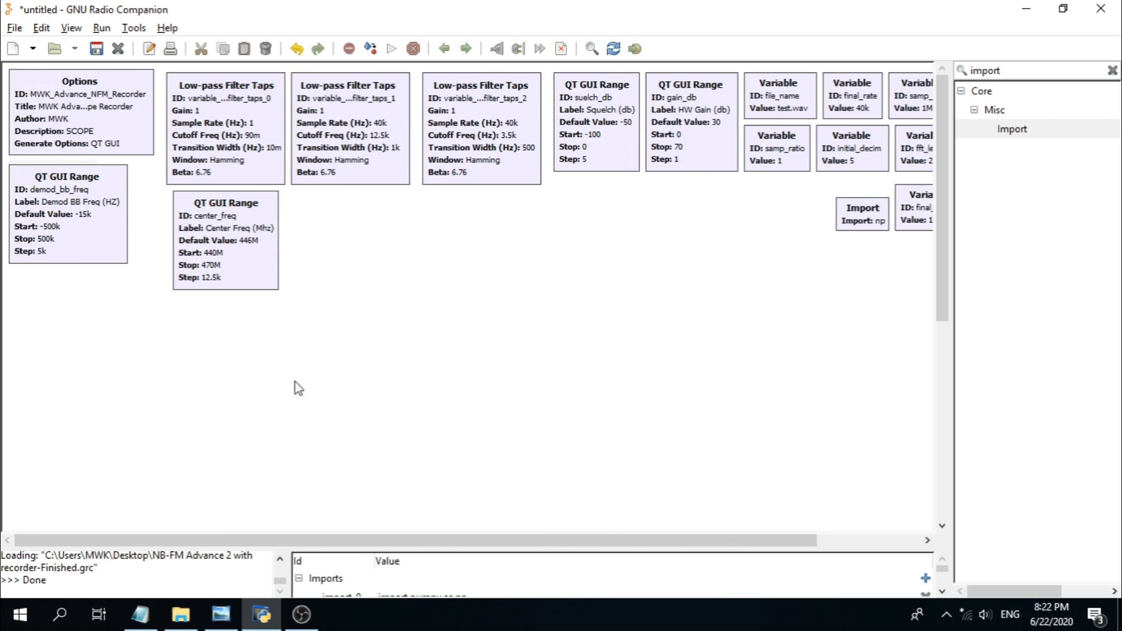
key("alt+Tab")
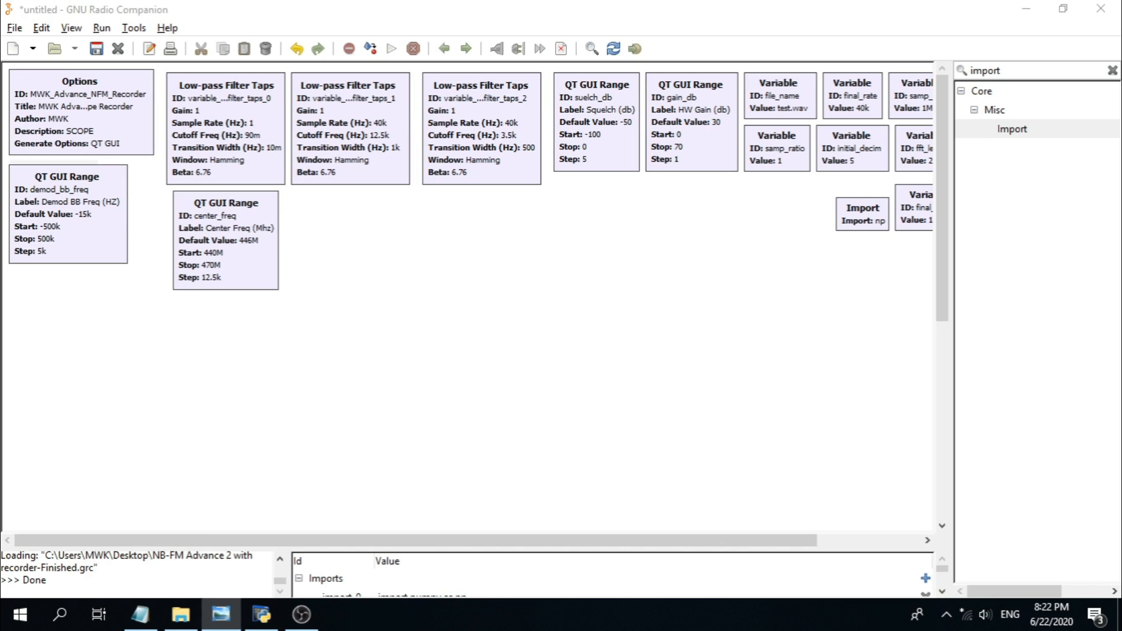
left_click(384, 538)
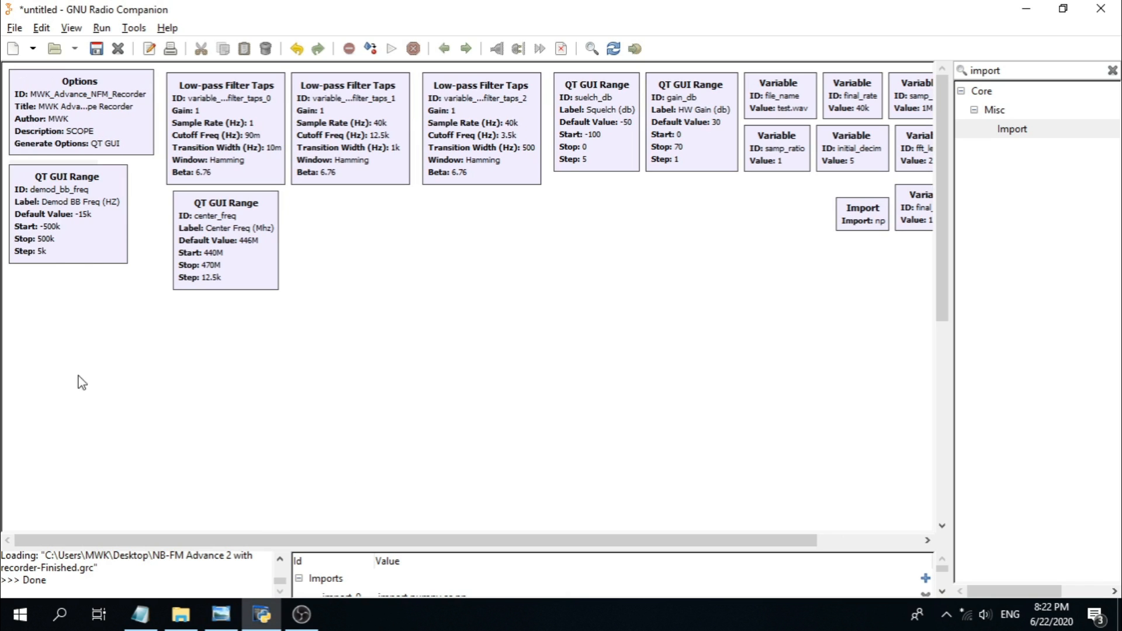
double_click(1009, 70)
type("osmo")
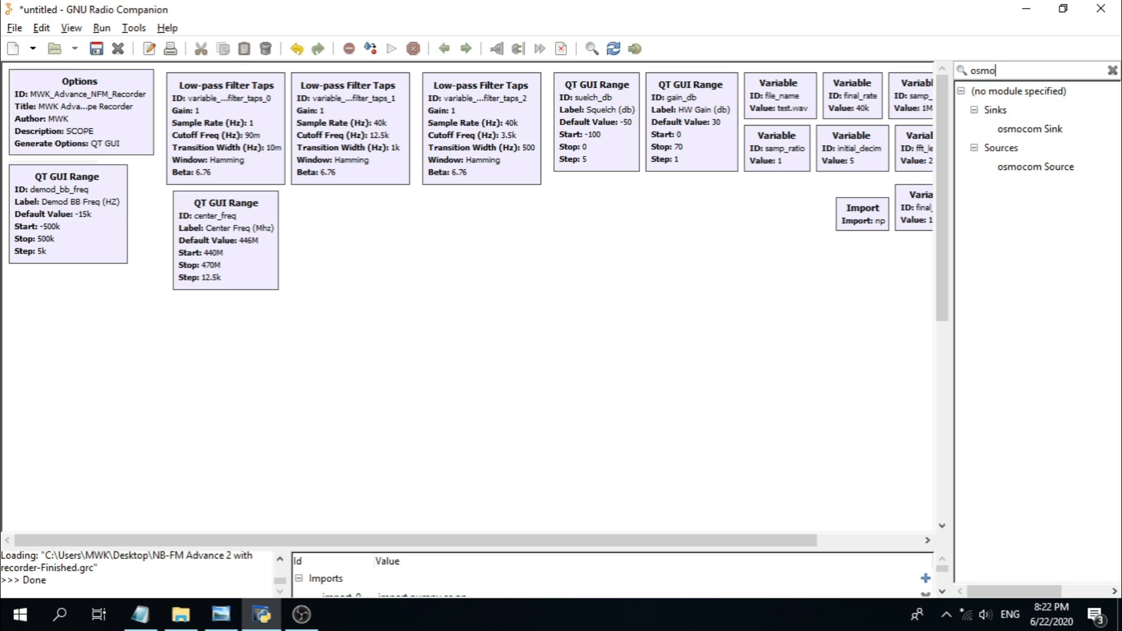
double_click(1081, 169)
left_click_drag(548, 280, 68, 357)
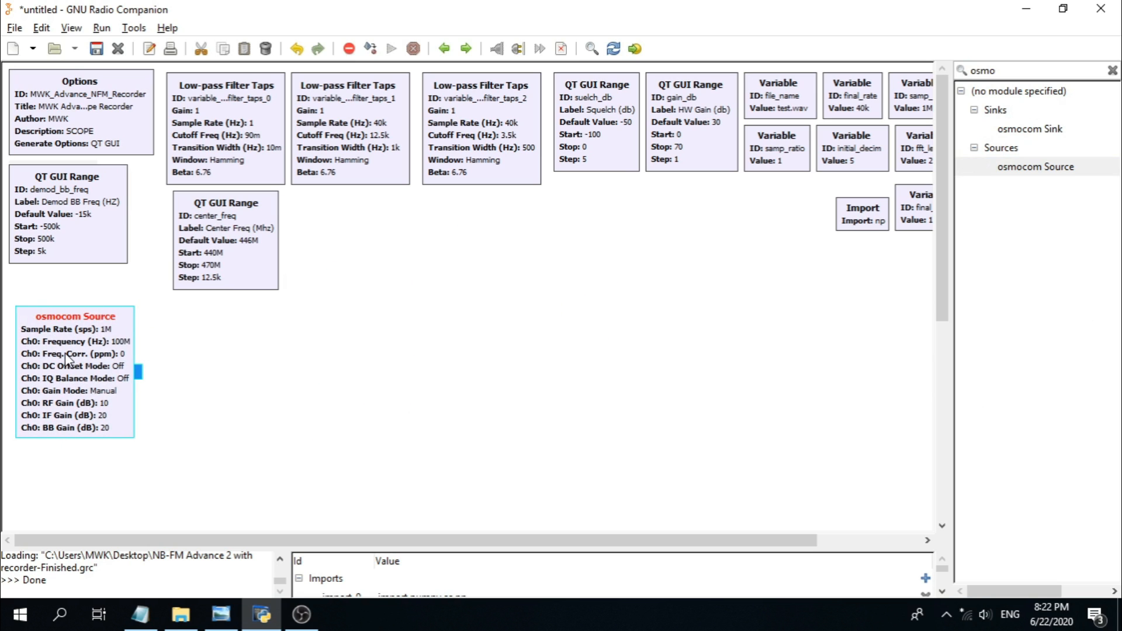
left_click_drag(67, 356, 60, 357)
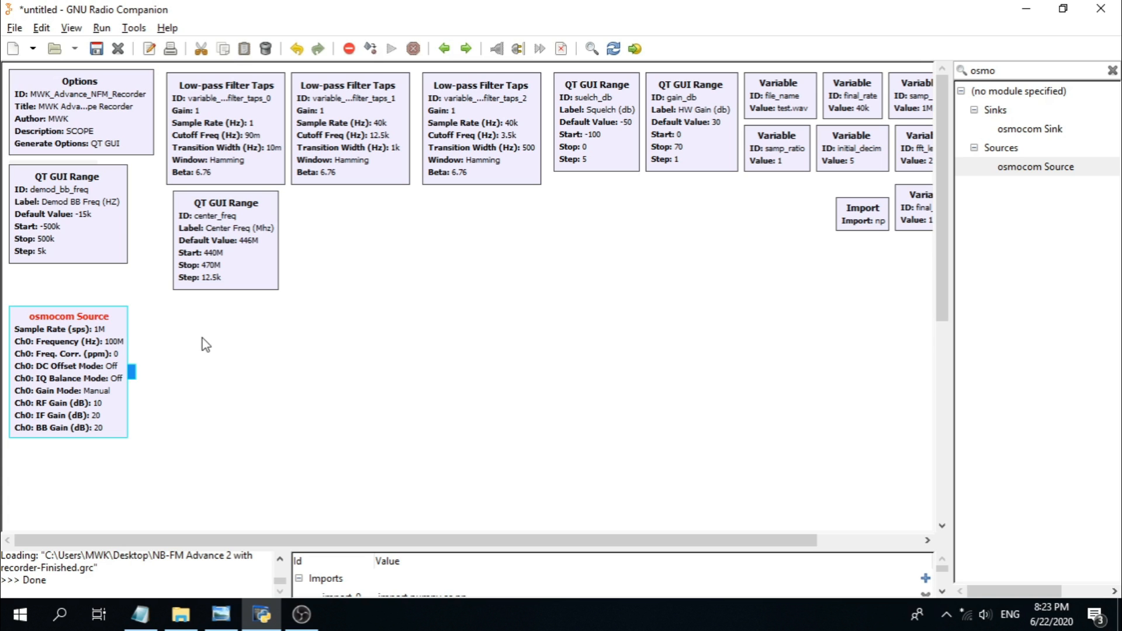
Step: In the osmocom Source's properties, set the Ch0 frequency to center_freq and the Ch0 RF gain to gain_db
double_click(70, 389)
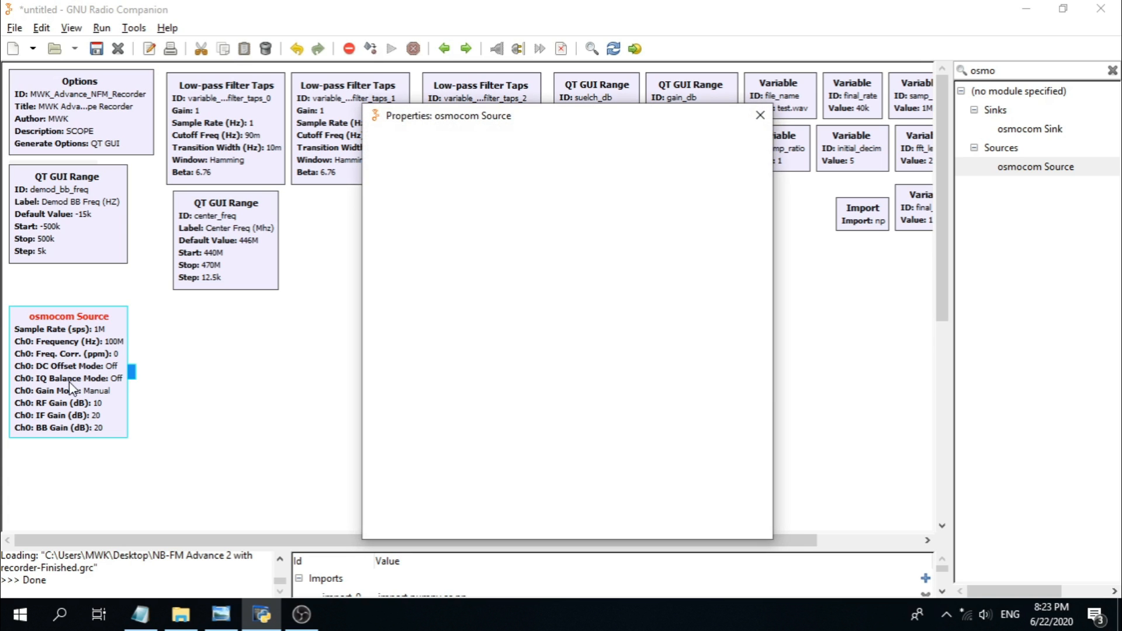
left_click_drag(491, 121, 437, 45)
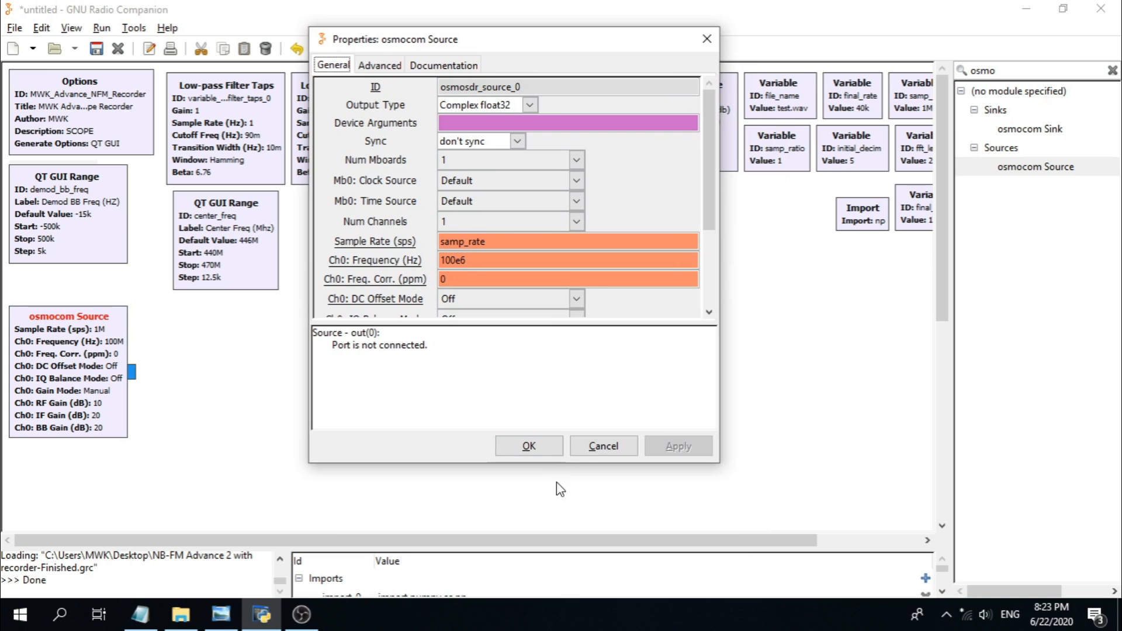
left_click_drag(564, 464, 568, 601)
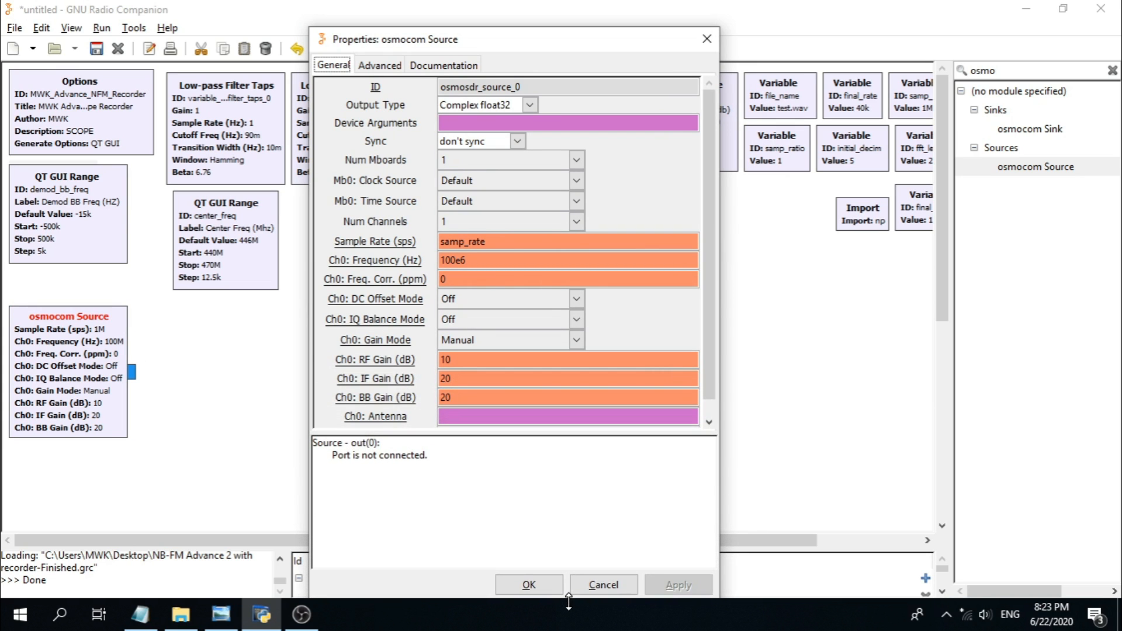
mouse_move(463, 26)
left_mouse_down()
mouse_move(460, 5)
mouse_move(465, 19)
left_mouse_up()
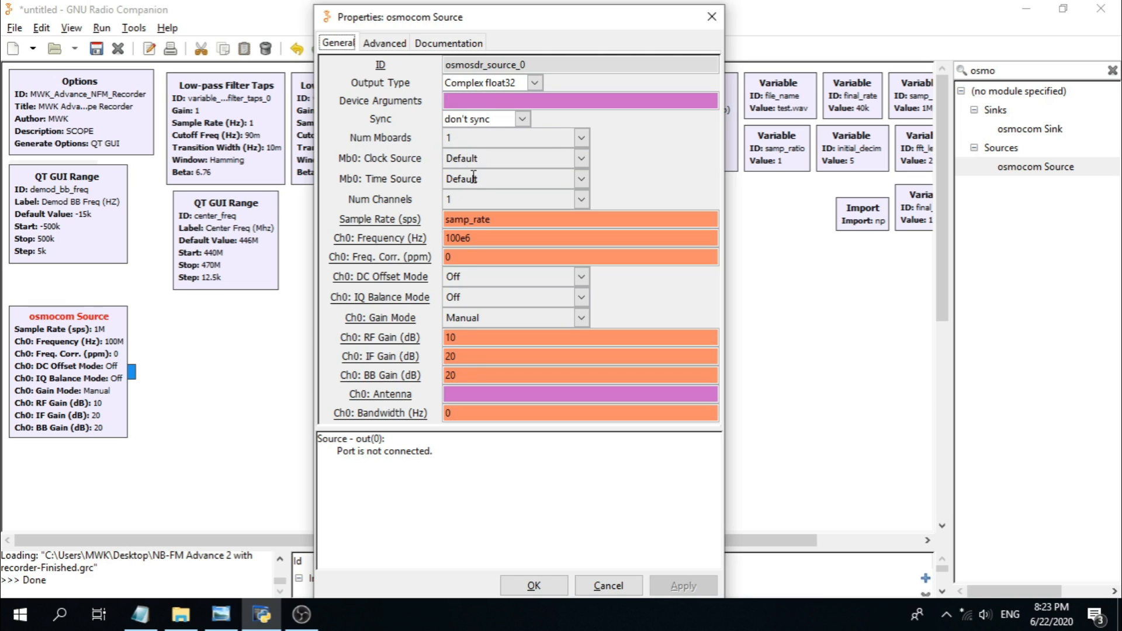
double_click(476, 240)
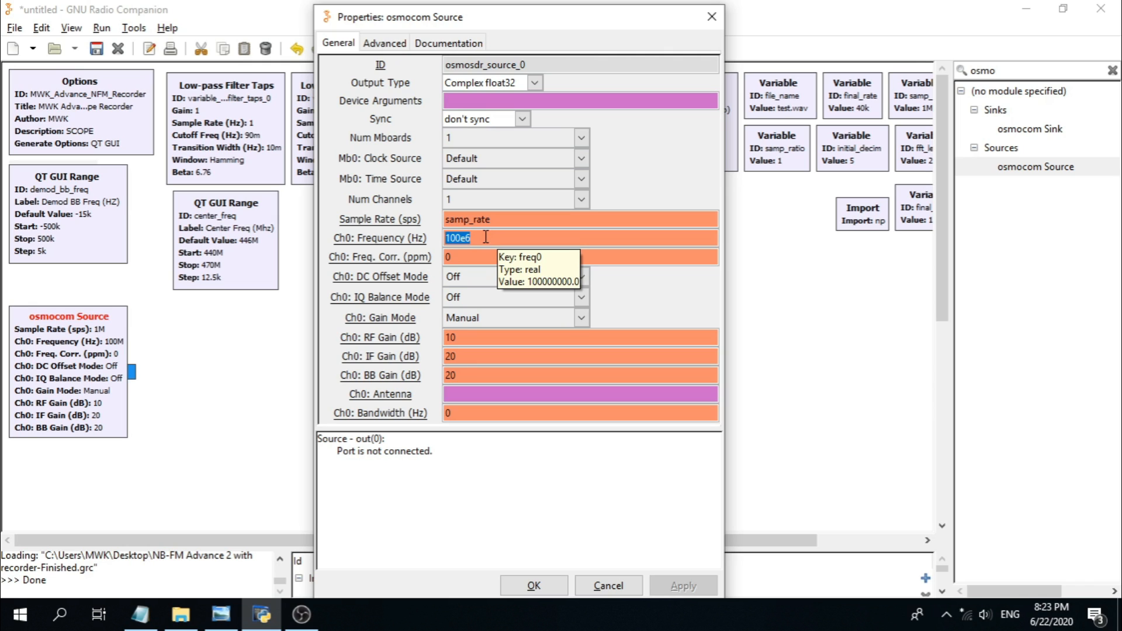
type("ce")
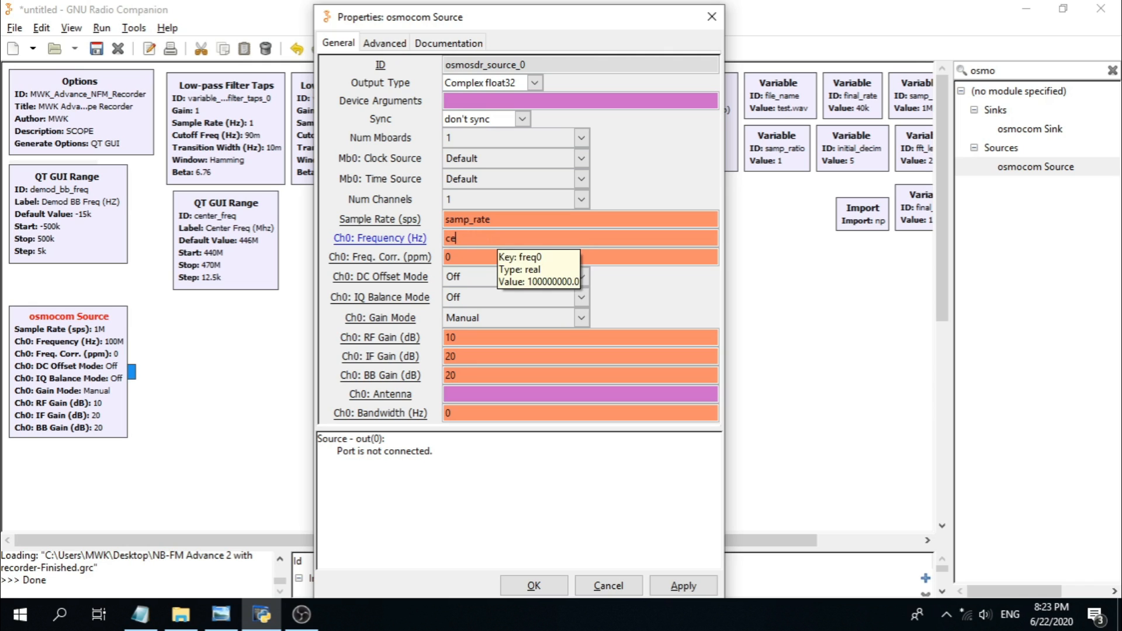
type("nter_freq")
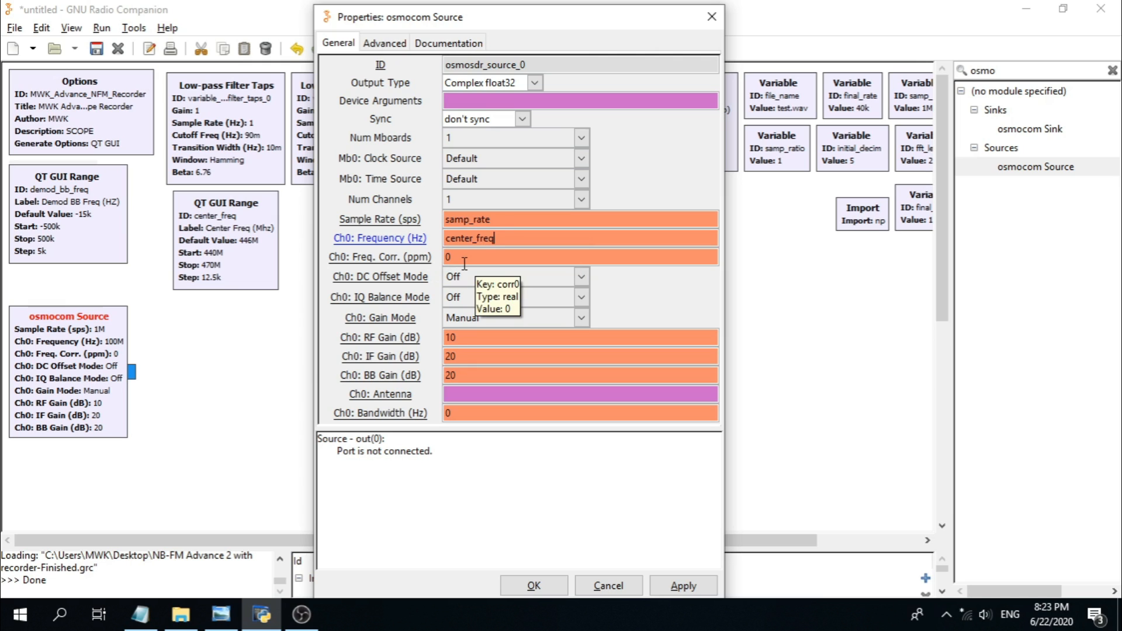
double_click(471, 340)
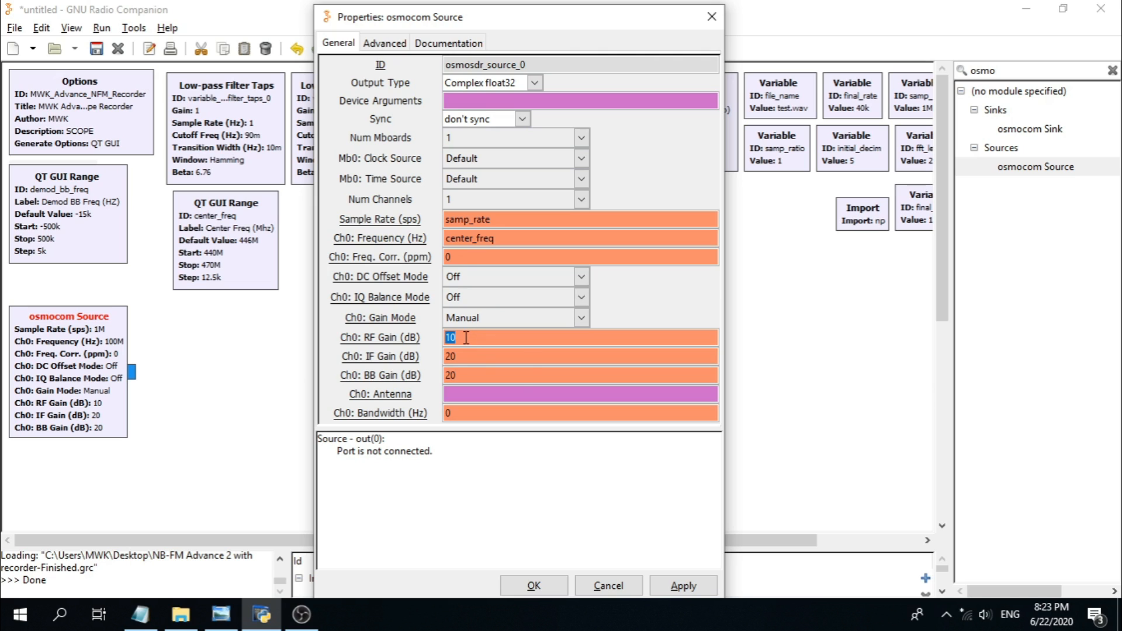
type("gain")
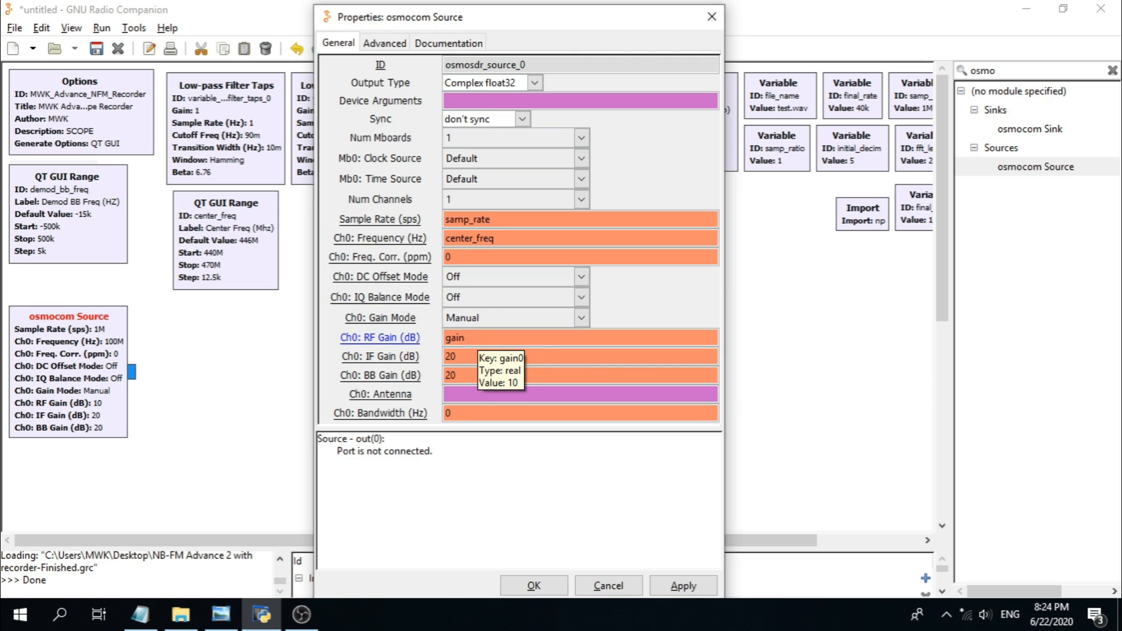
type("_db")
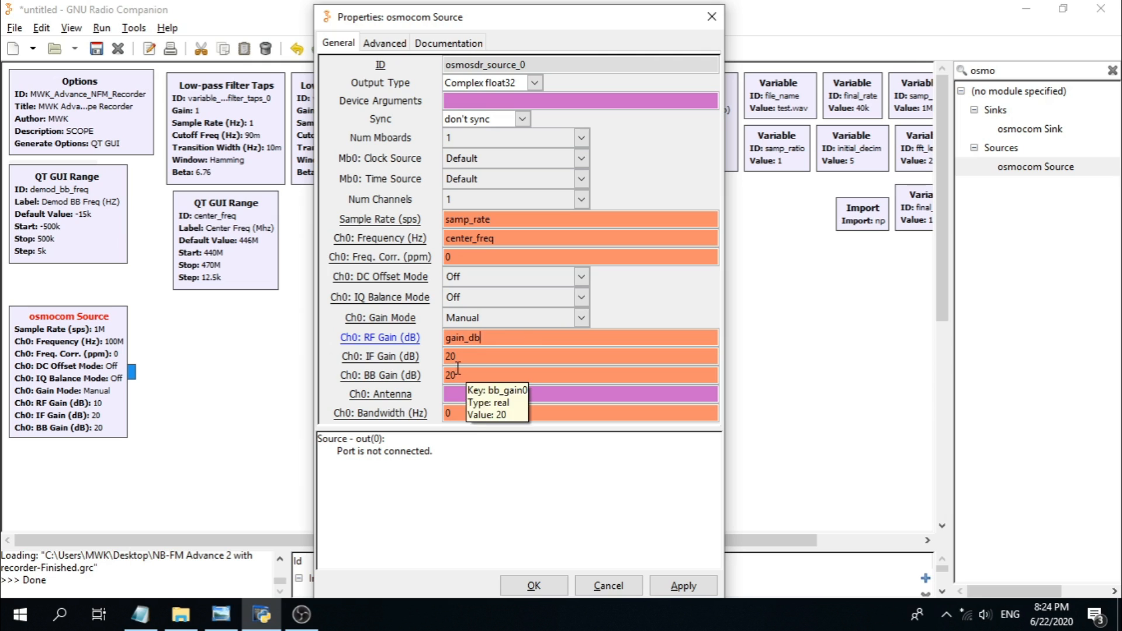
Step: Set the osmocom Source's Ch0 bandwidth to samp_rate*0.8
double_click(483, 413)
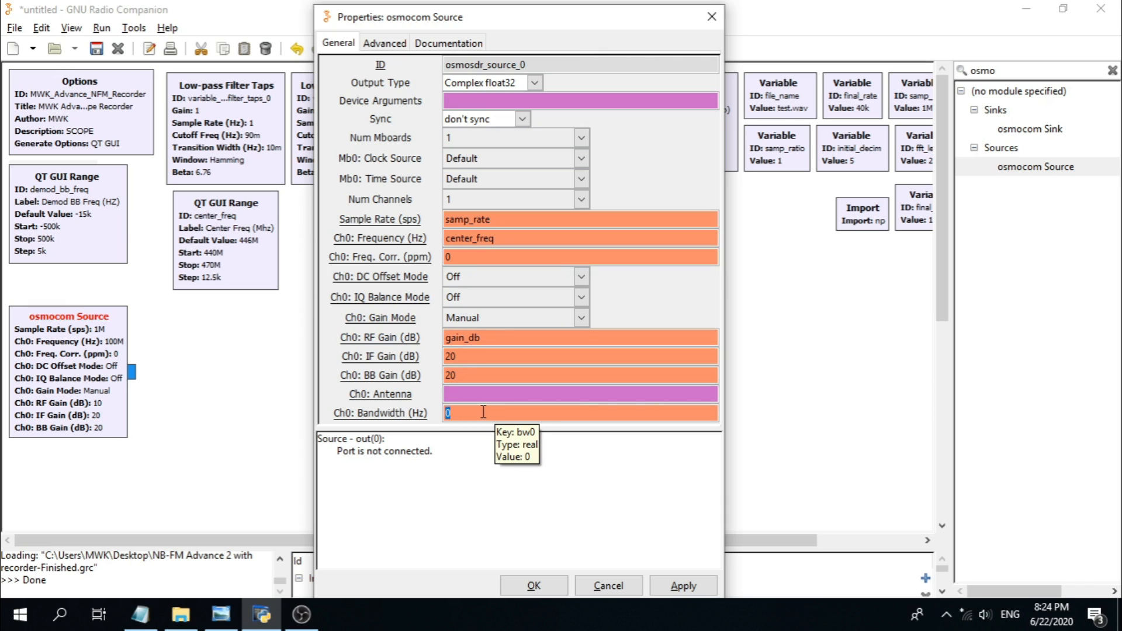
type("sam_rate8")
key("BackSpace")
type("*0.8")
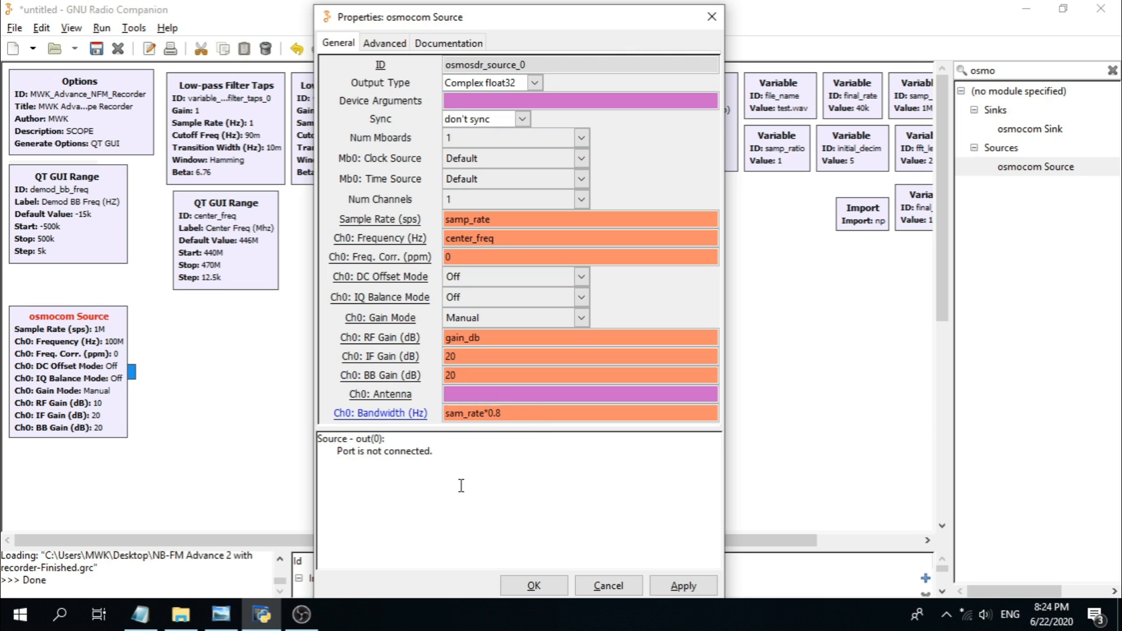
left_click(464, 413)
type("p")
Step: Review the osmocom Source's sample rate, frequency, RF gain and bandwidth entries, and accept its properties
double_click(495, 218)
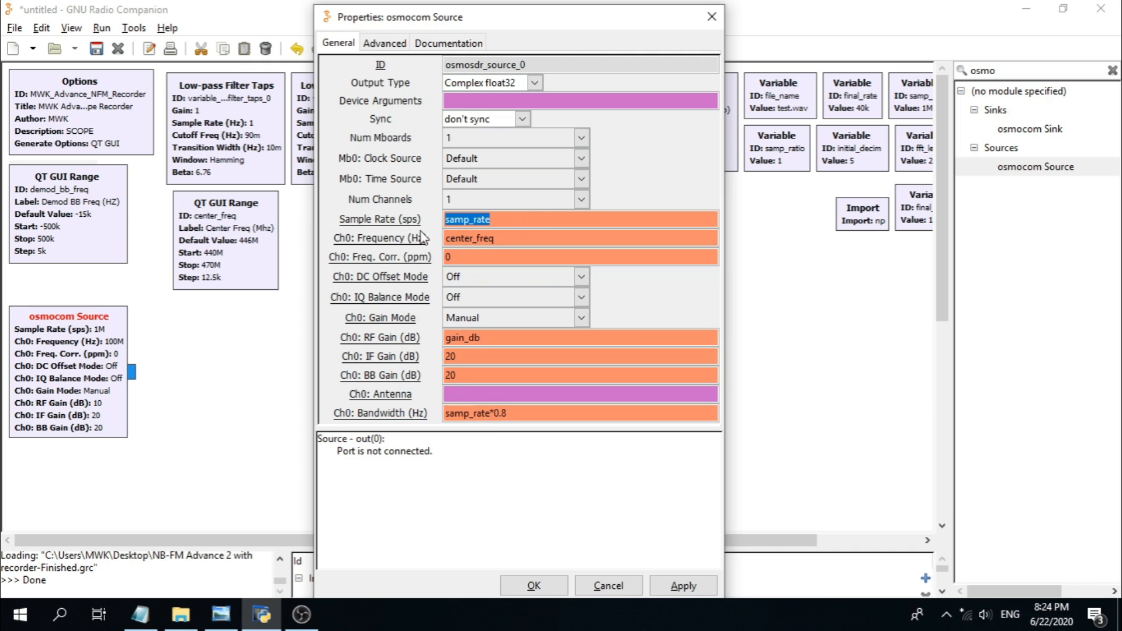
double_click(498, 239)
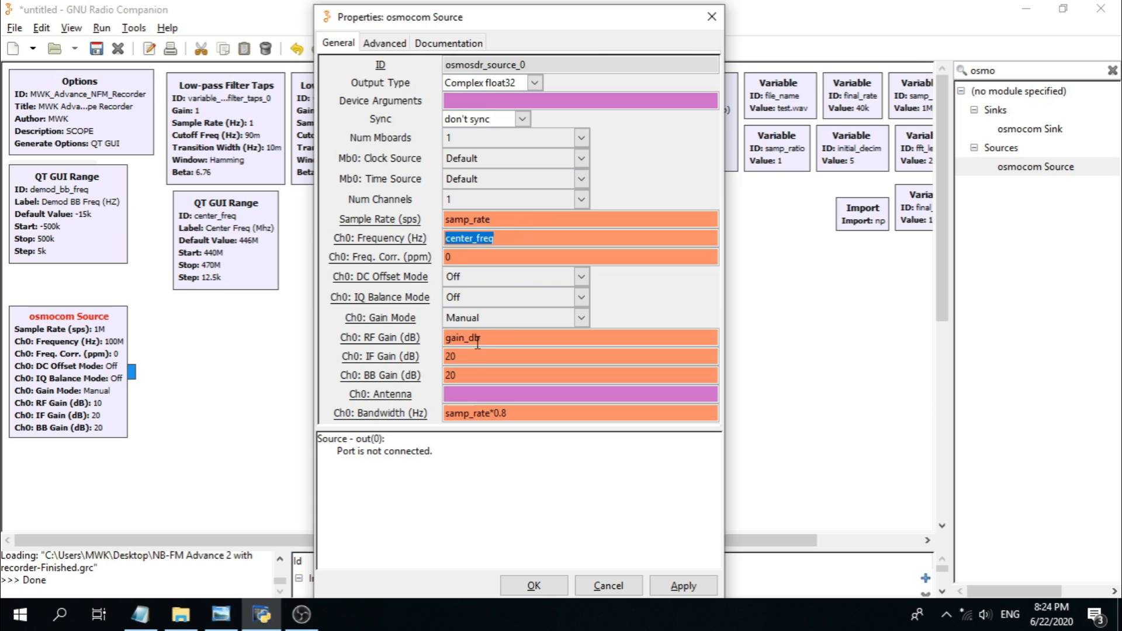
left_click(496, 338)
double_click(475, 337)
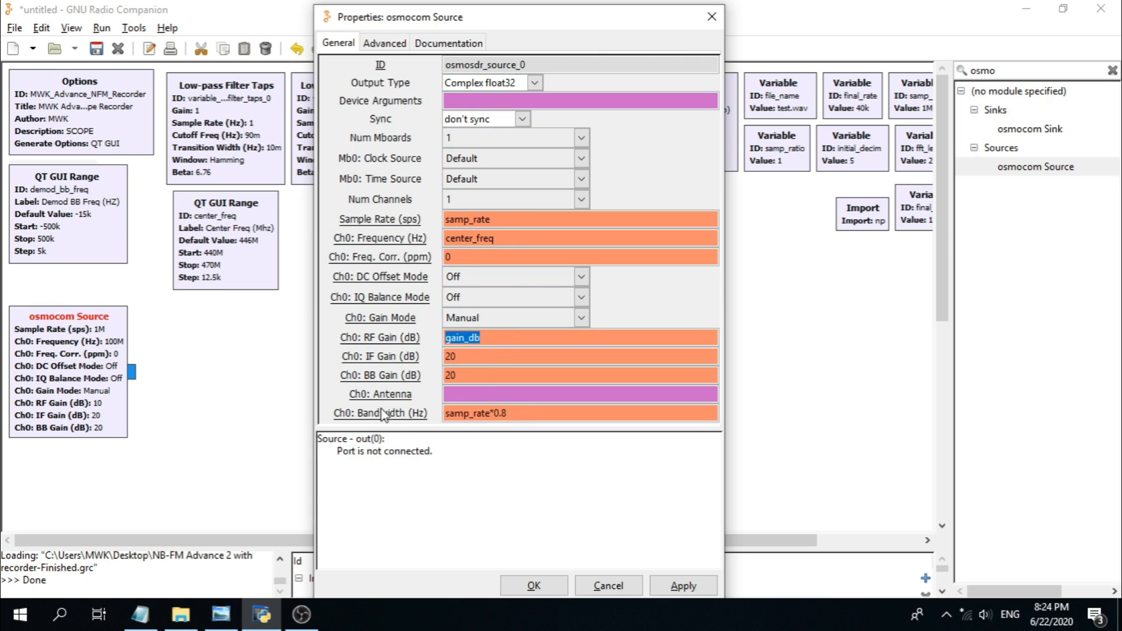
left_click_drag(520, 412, 461, 411)
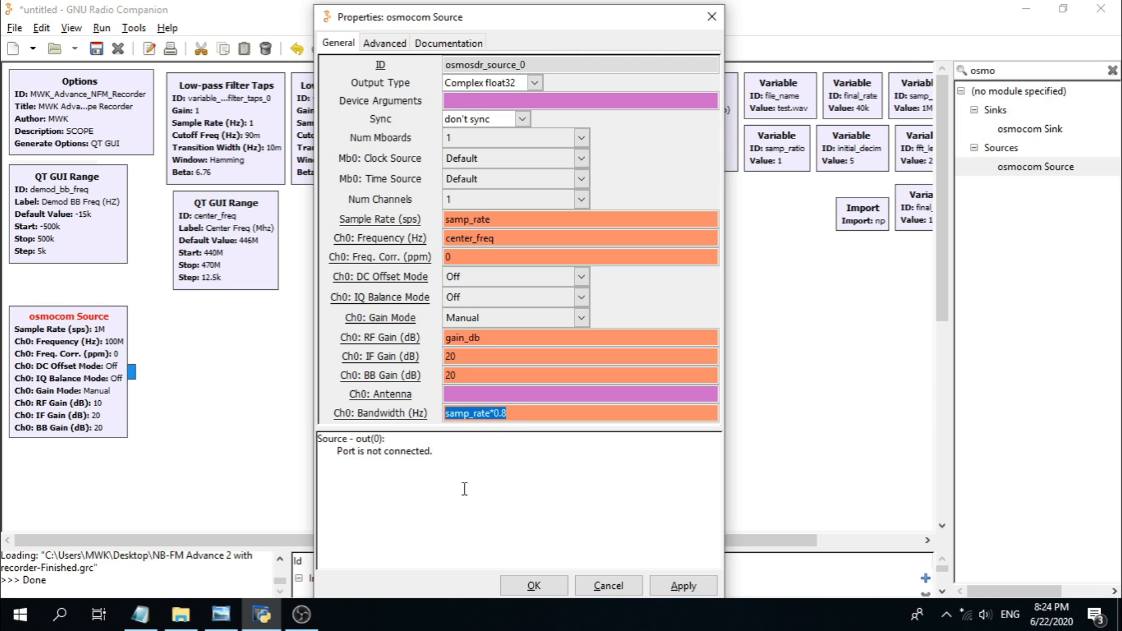
left_click(513, 413)
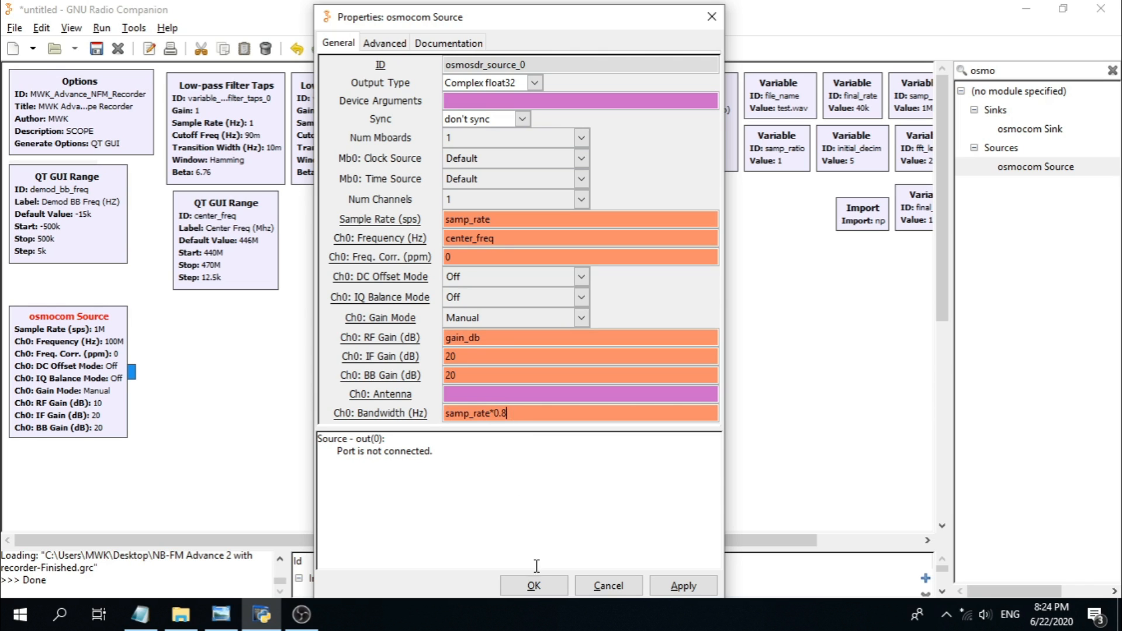
left_click(539, 584)
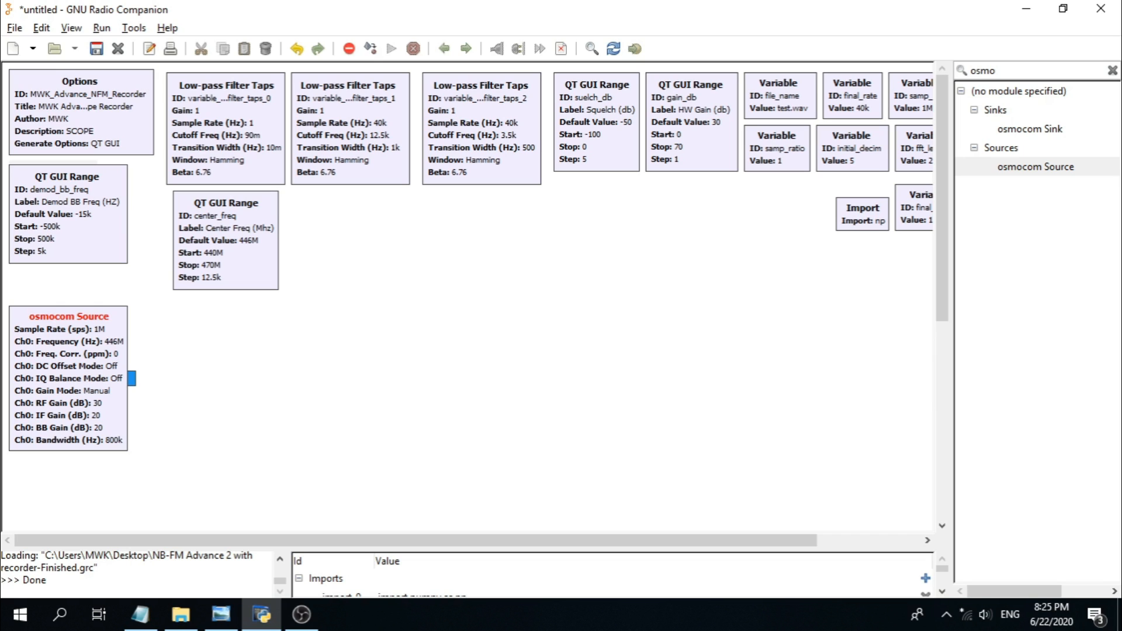
key("alt+Tab")
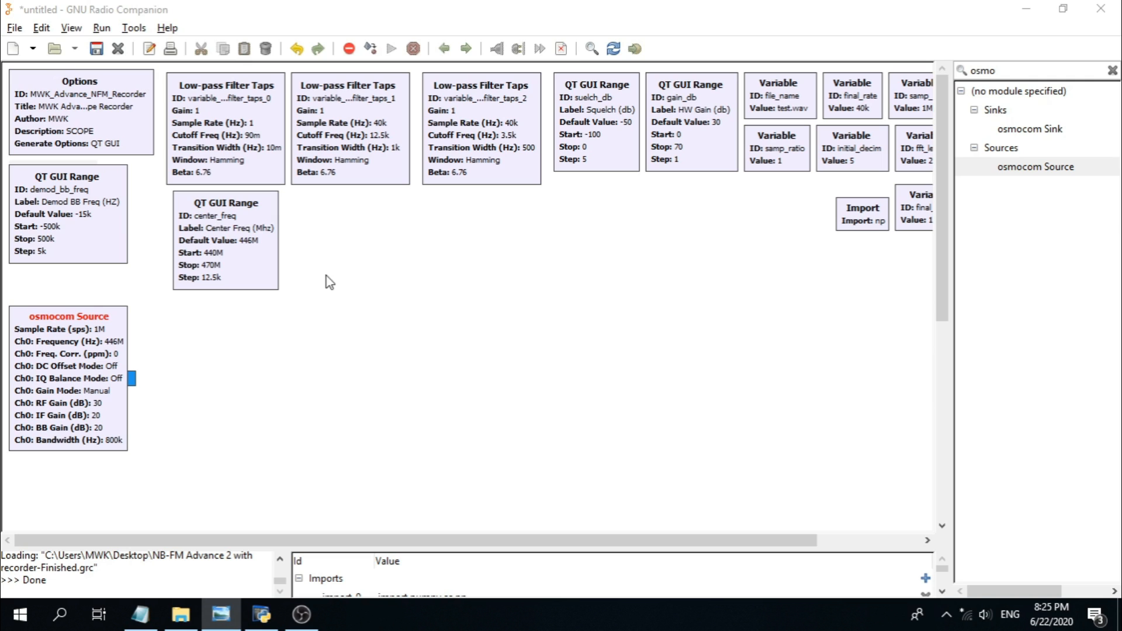
Step: Add a QT GUI Frequency Sink block and place it below the osmocom Source
double_click(1019, 73)
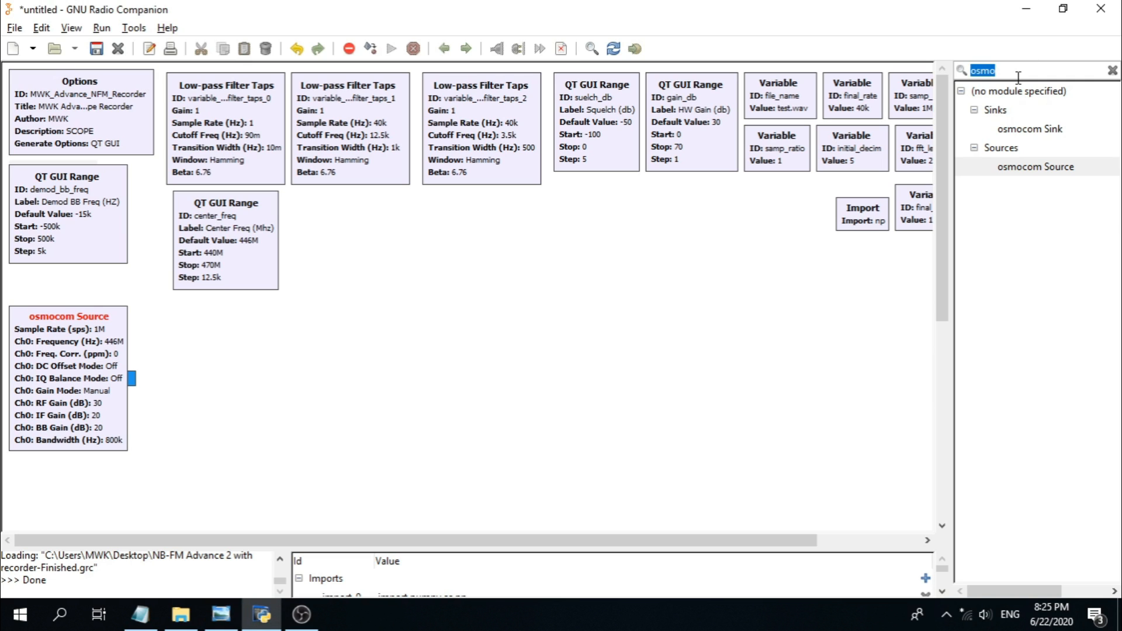
type("qt gui ")
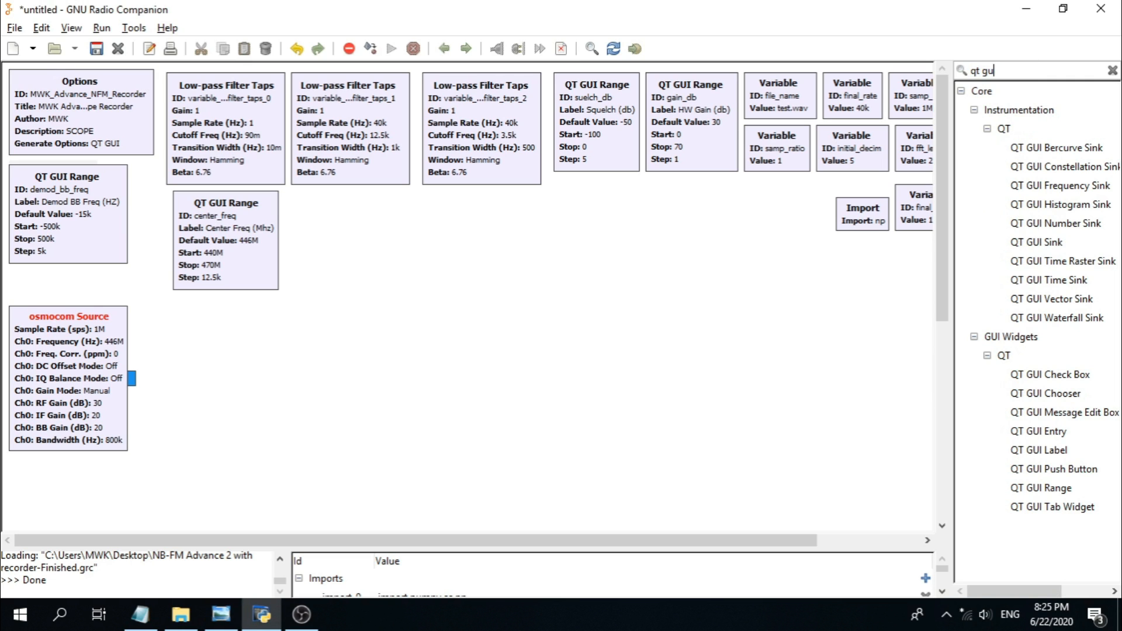
type("fre")
double_click(1046, 148)
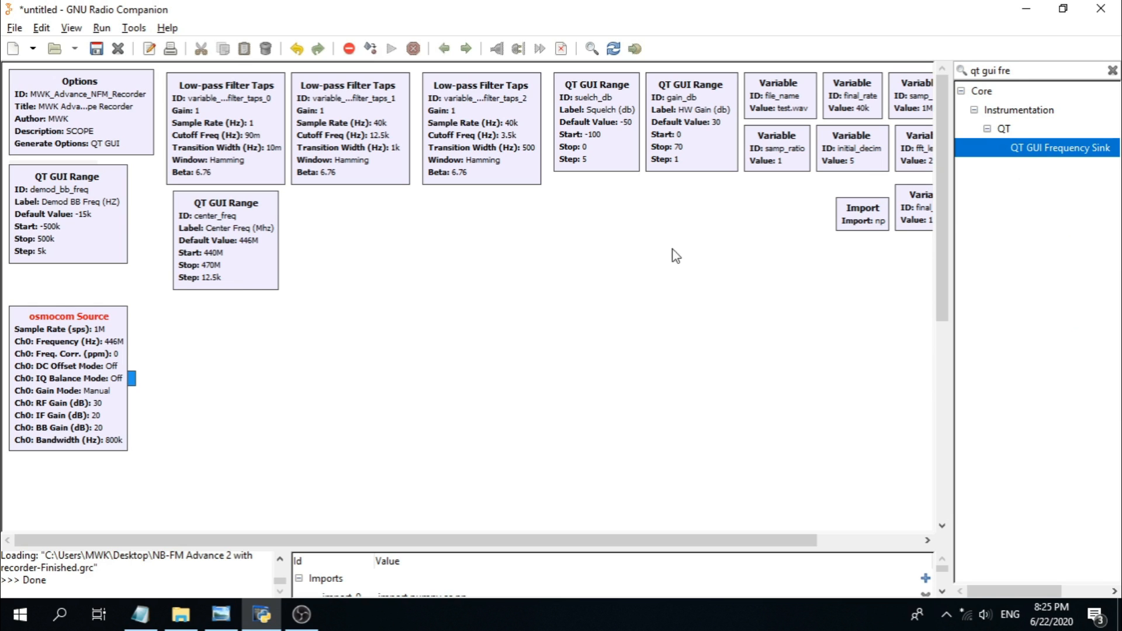
left_click_drag(940, 247, 947, 333)
left_click_drag(280, 166, 62, 358)
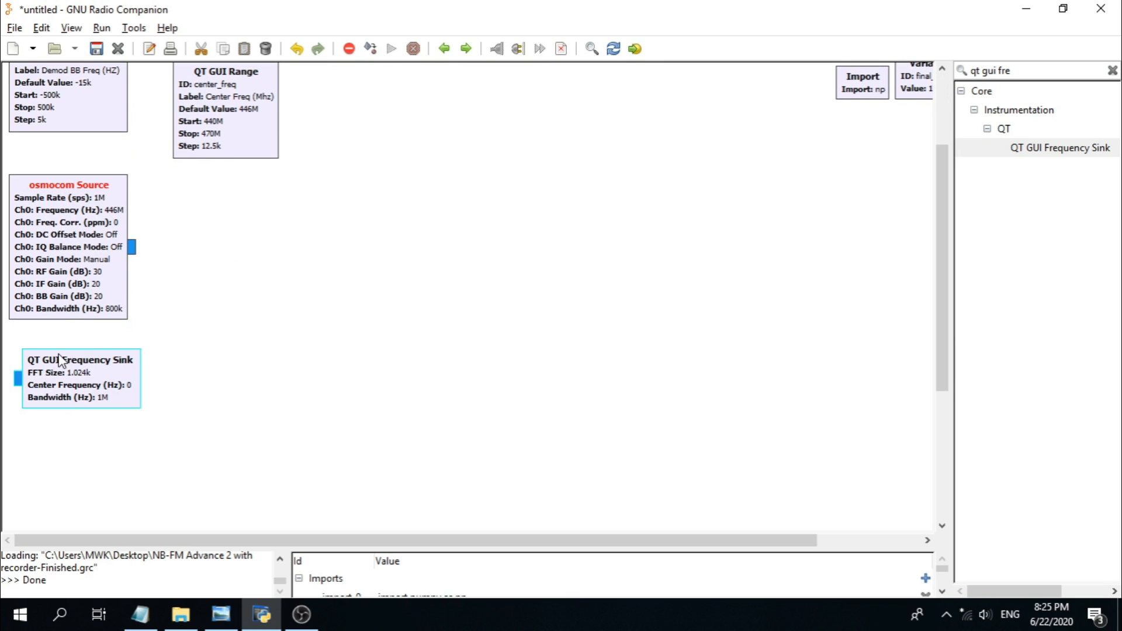
Step: In the QT GUI Frequency Sink's properties, set the name to "Spectrum MWK"
double_click(103, 392)
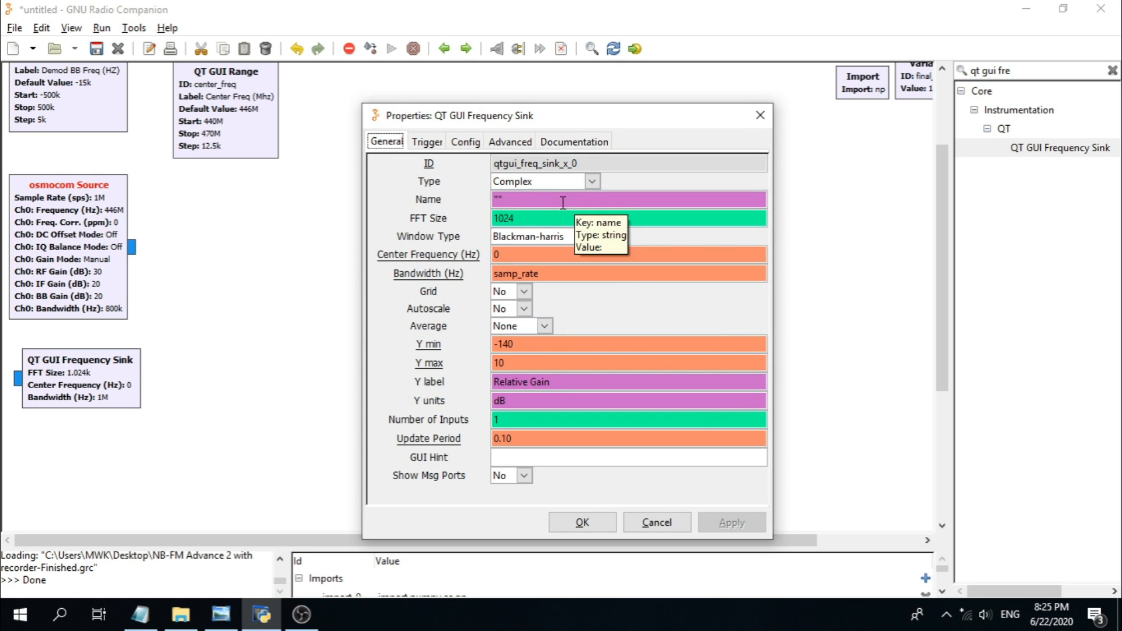
double_click(519, 200)
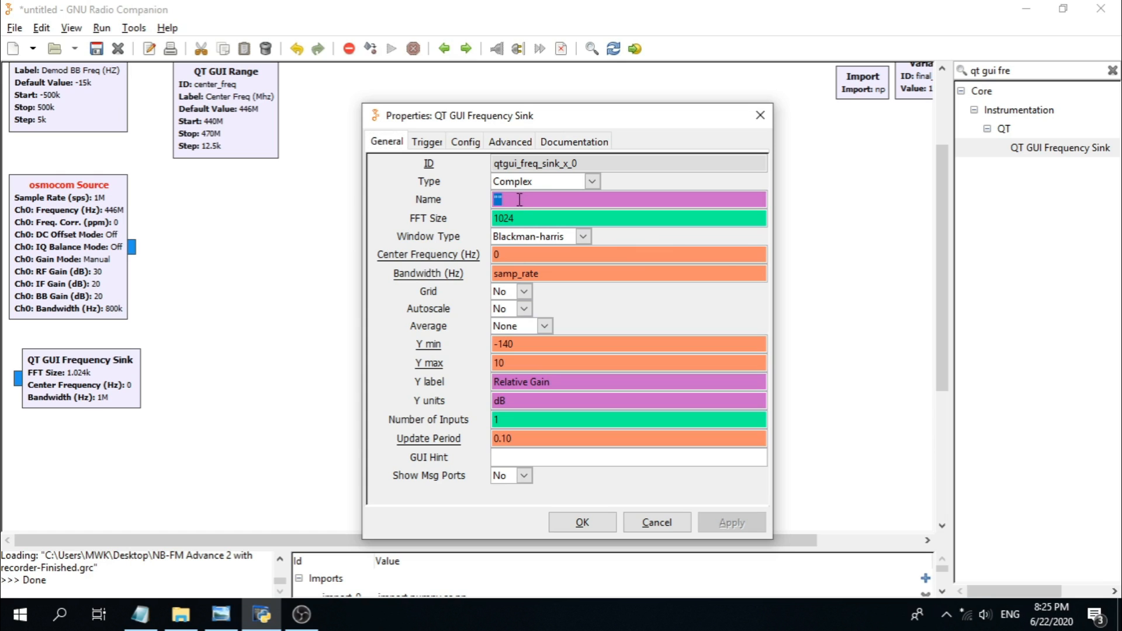
left_click(519, 200)
type("Spectrum MWK")
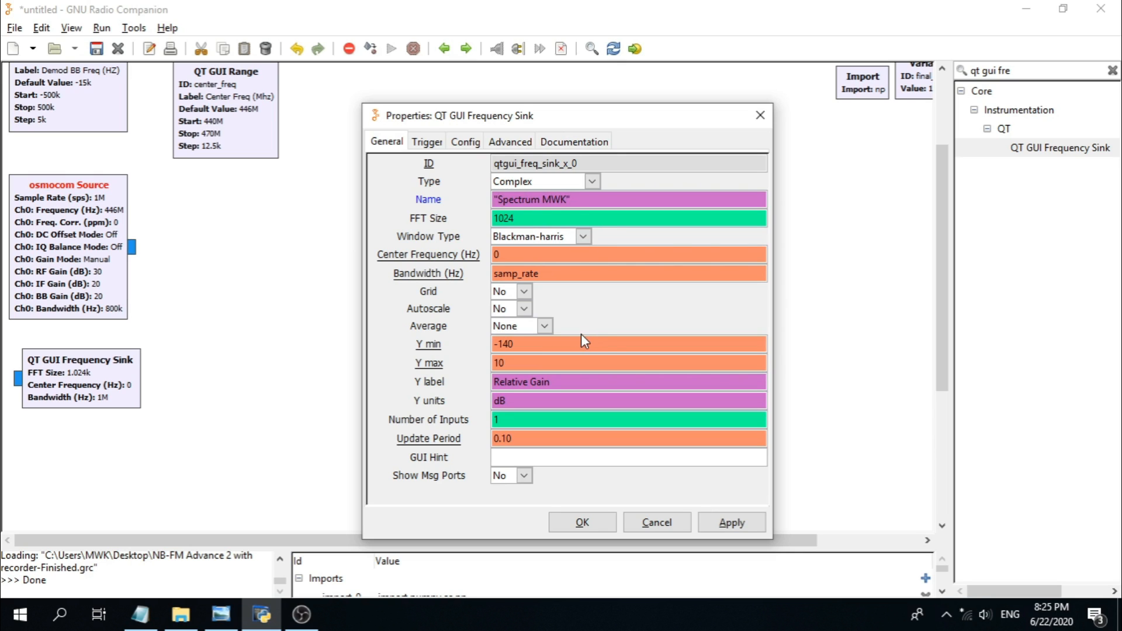
Step: Set the QT GUI Frequency Sink's FFT size to fft_length
double_click(524, 219)
type("FFT")
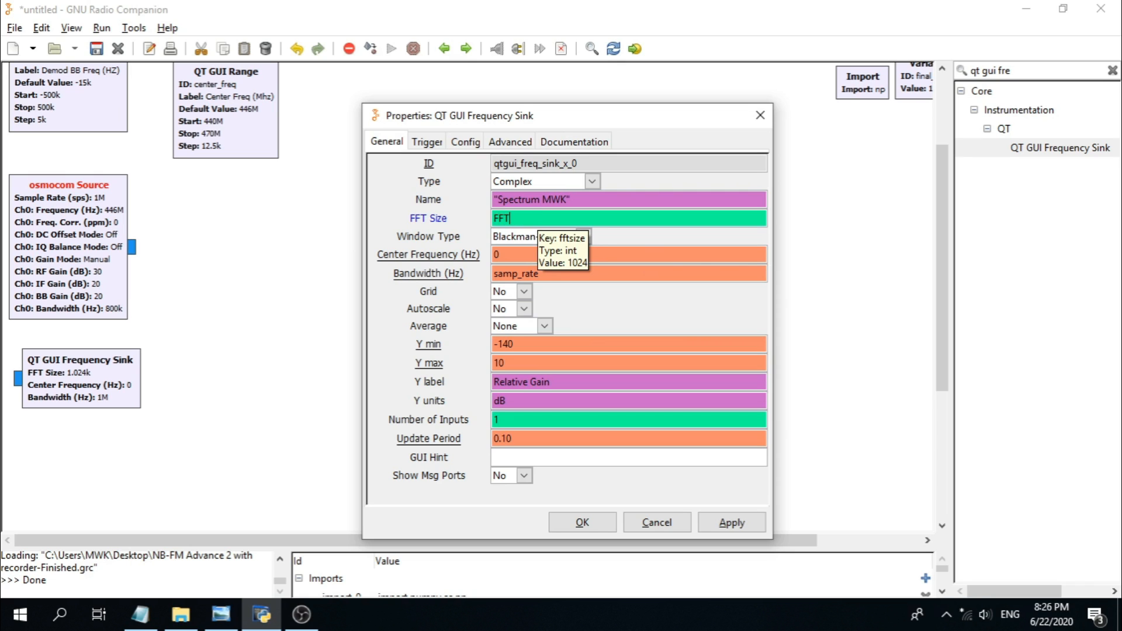
type("_")
key("BackSpace")
key("BackSpace")
key("BackSpace")
key("BackSpace")
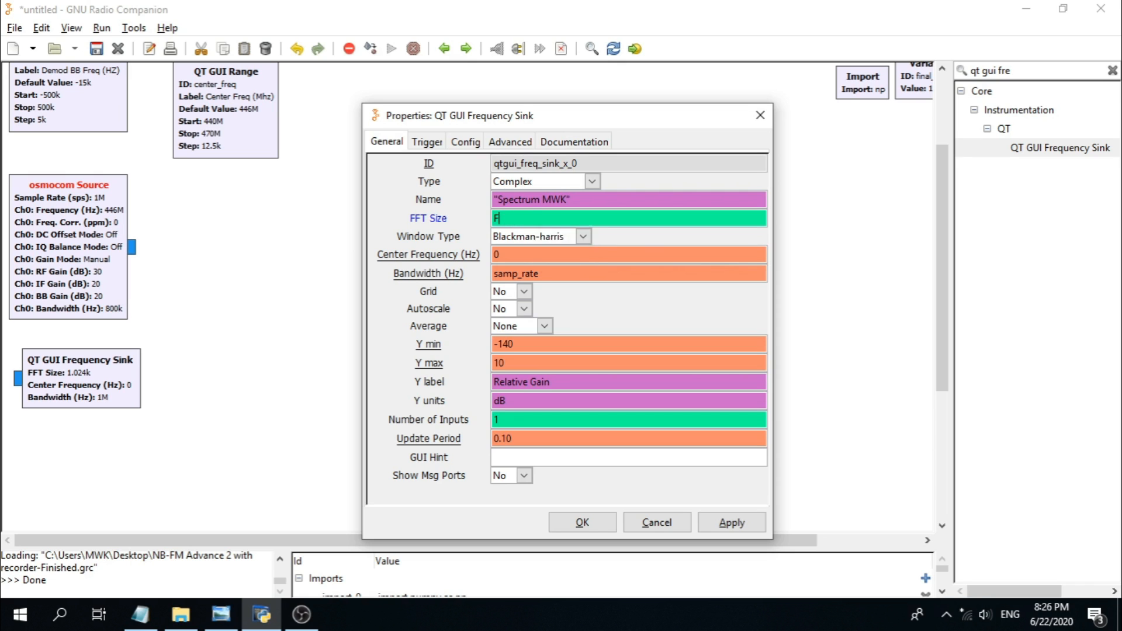
type("fft")
type("_len")
key("BackSpace")
type("ngth")
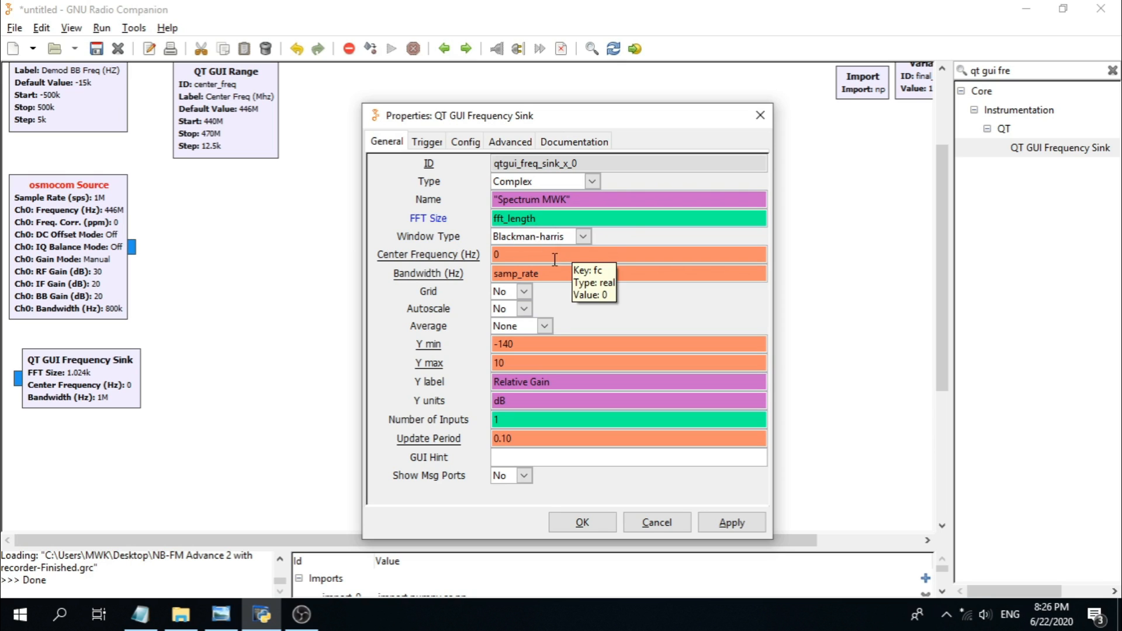
Step: Set the QT GUI Frequency Sink's center frequency to center_freq
double_click(514, 257)
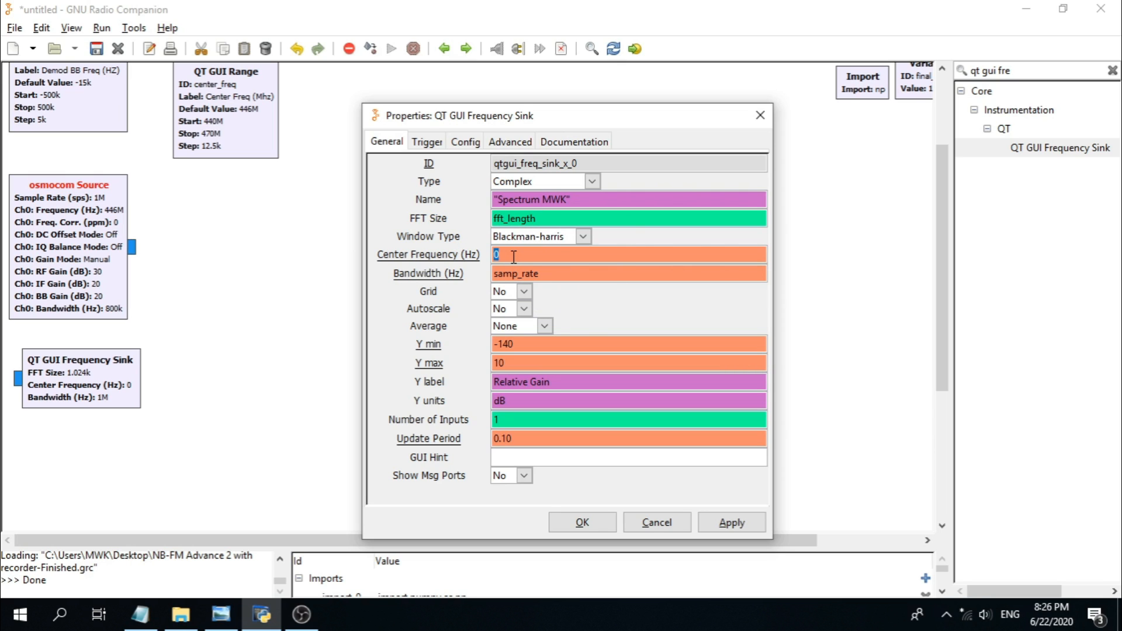
type("center")
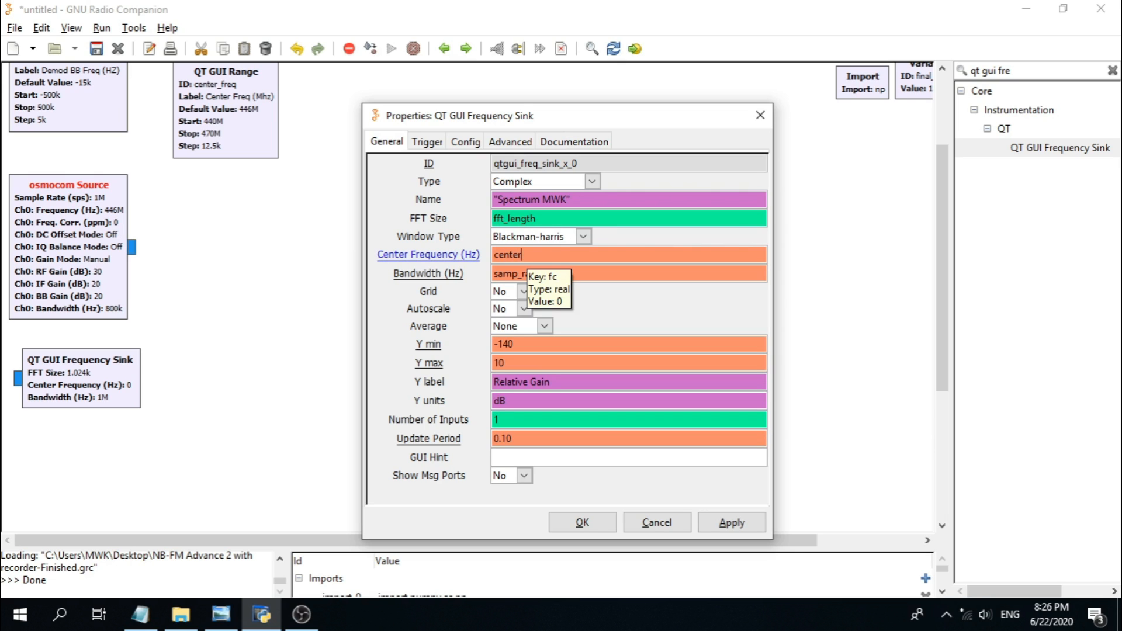
type("_freq")
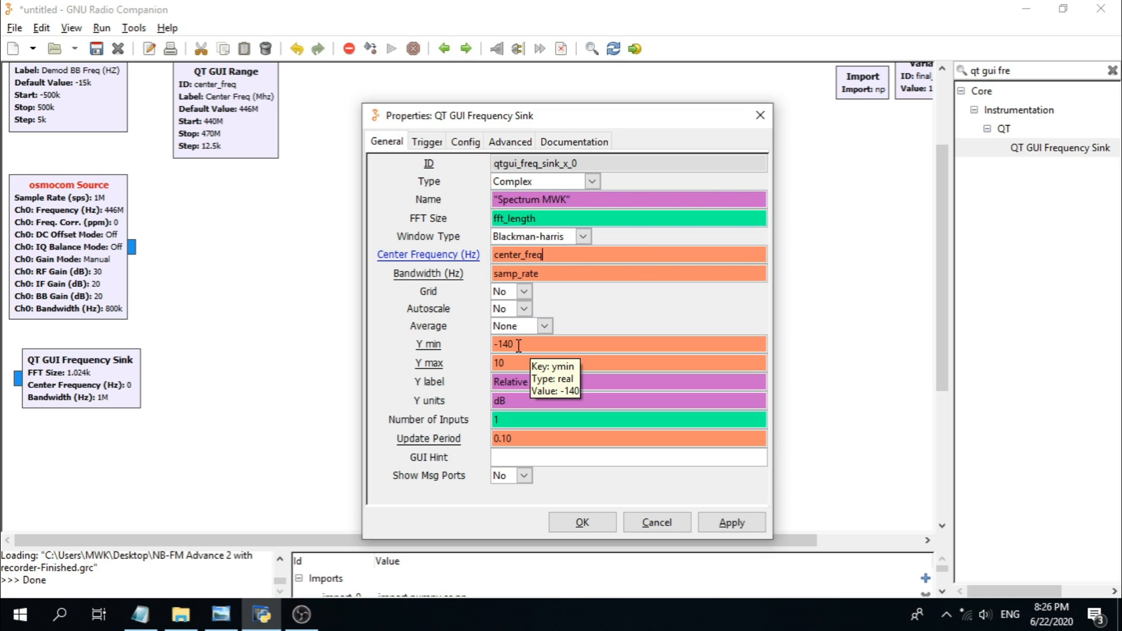
Step: Set the Frequency Sink's Y range from -120 to -20 and shorten its Y label to Gain
left_click_drag(518, 345, 502, 344)
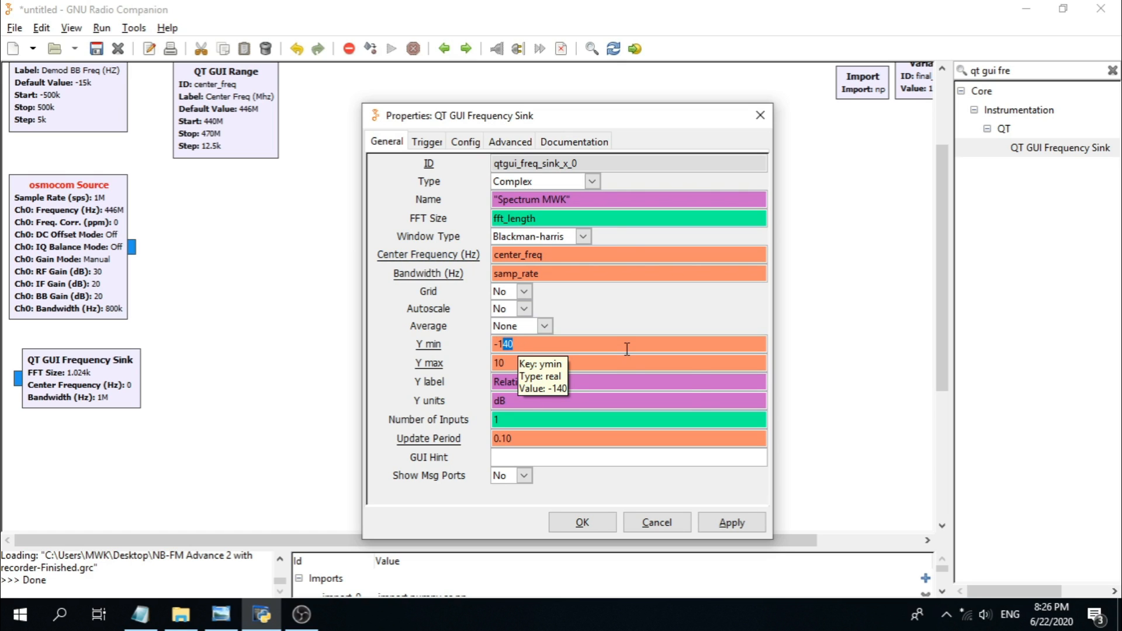
type("20")
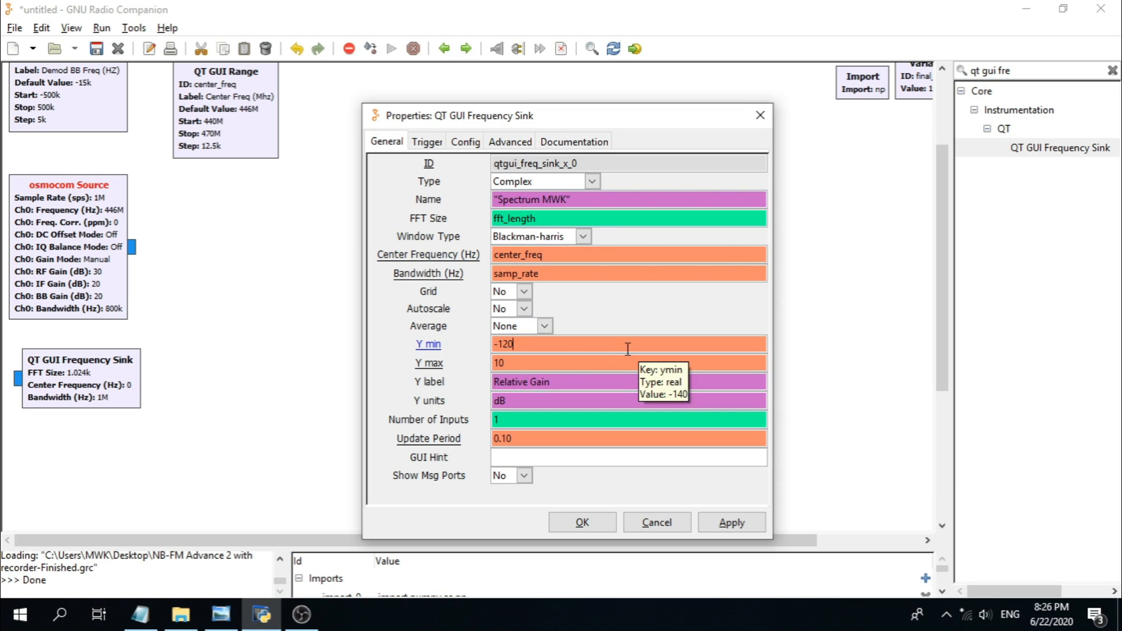
left_click_drag(505, 364, 488, 370)
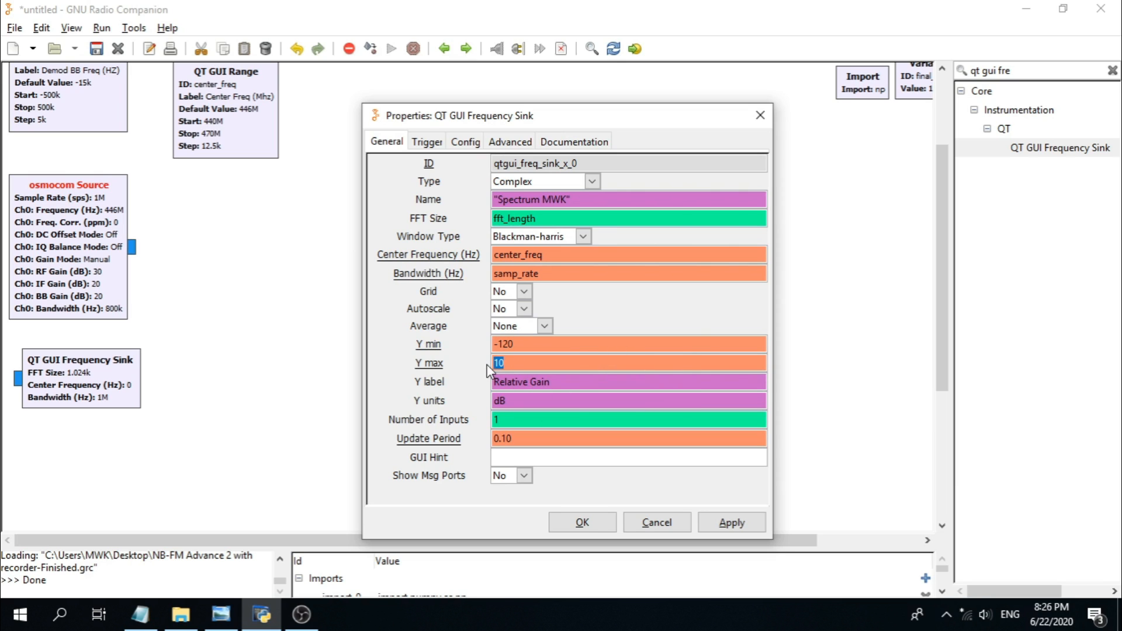
type("-20")
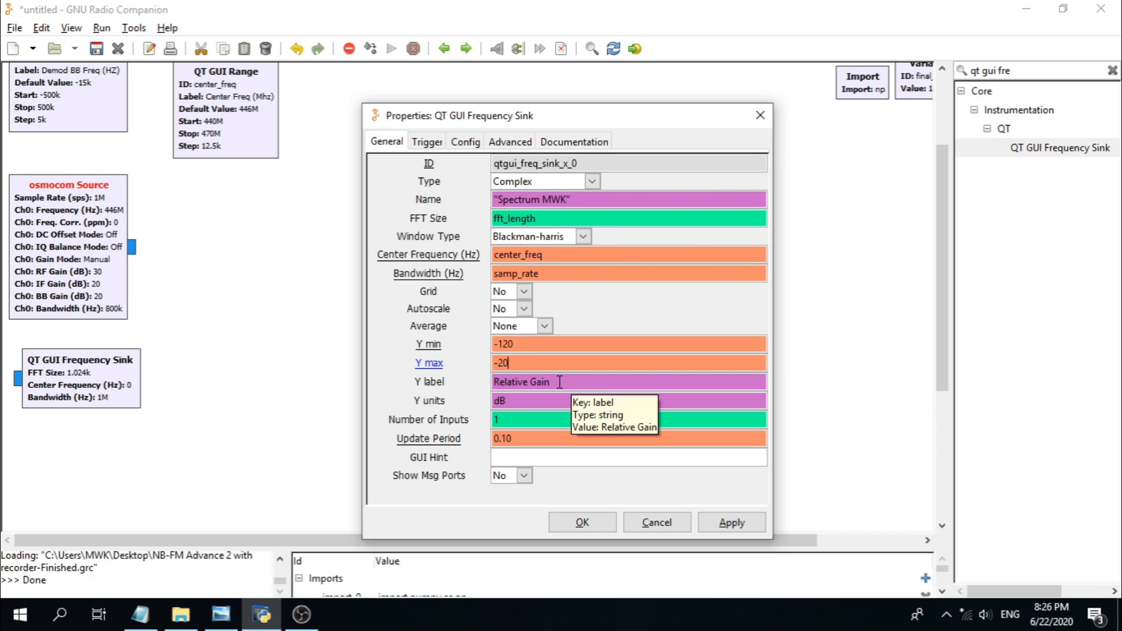
double_click(526, 382)
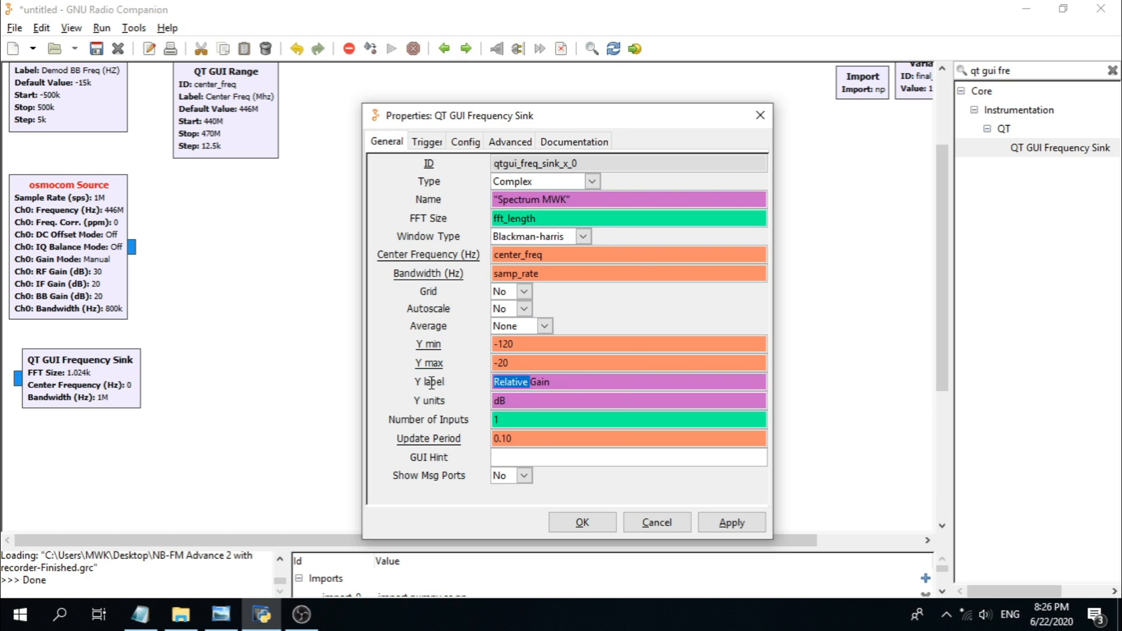
key("BackSpace")
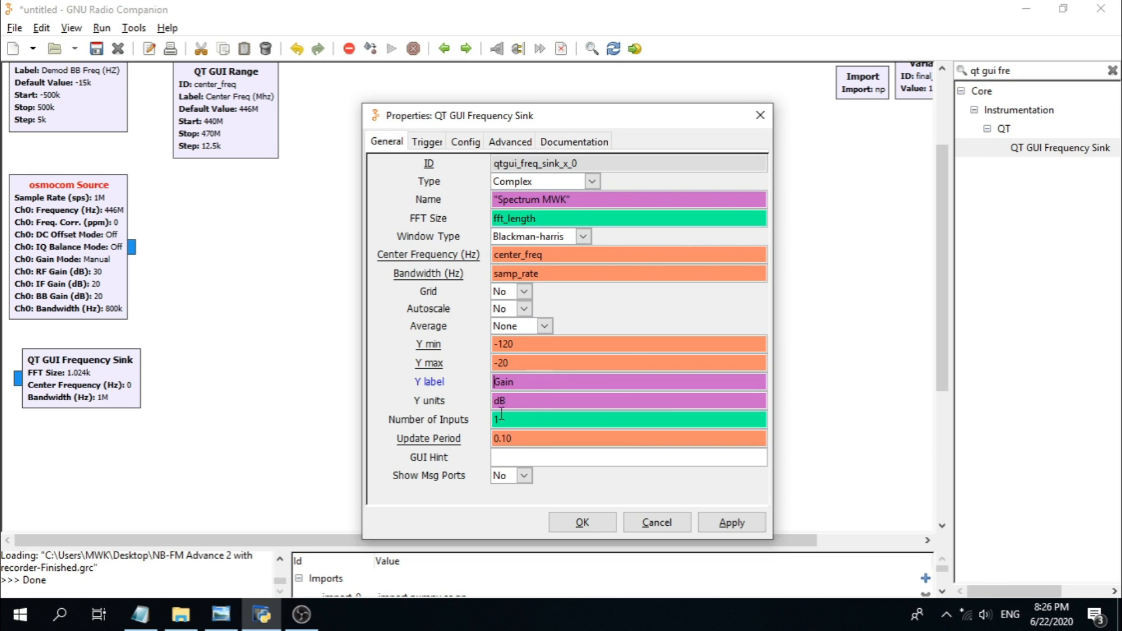
Step: Set the Frequency Sink's GUI hint to 0,0,3,1 and accept its properties
left_click(517, 457)
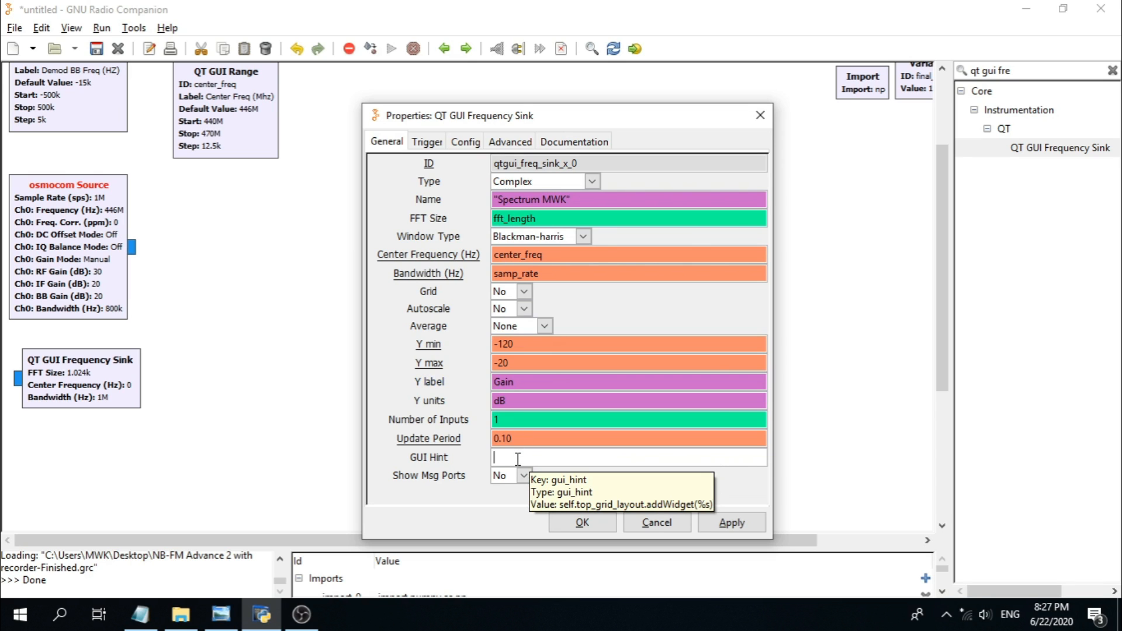
type("0,0,3,1")
left_click_drag(522, 457, 544, 459)
left_click(521, 458)
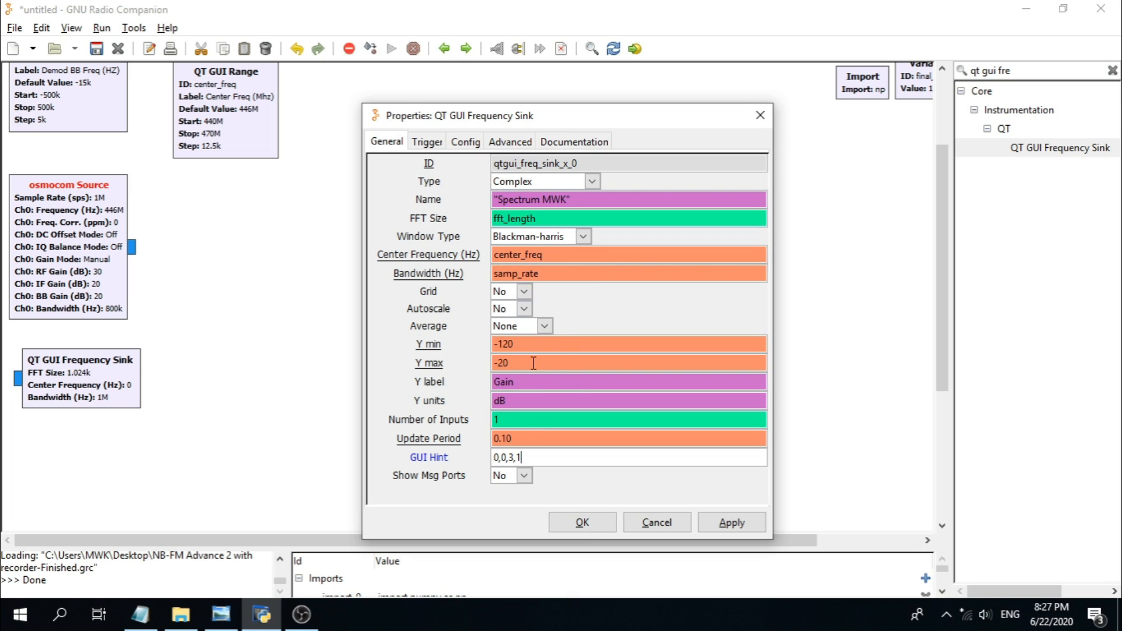
left_click(583, 523)
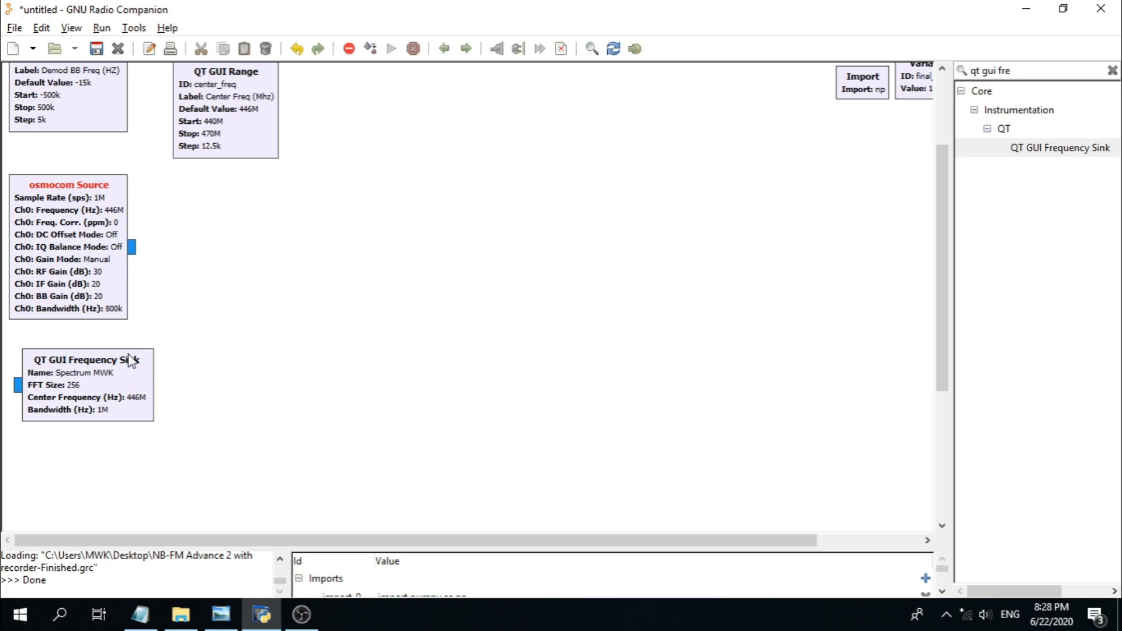
Step: Rotate the QT GUI Frequency Sink counterclockwise twice and align its edge with the osmocom Source above
right_click(116, 400)
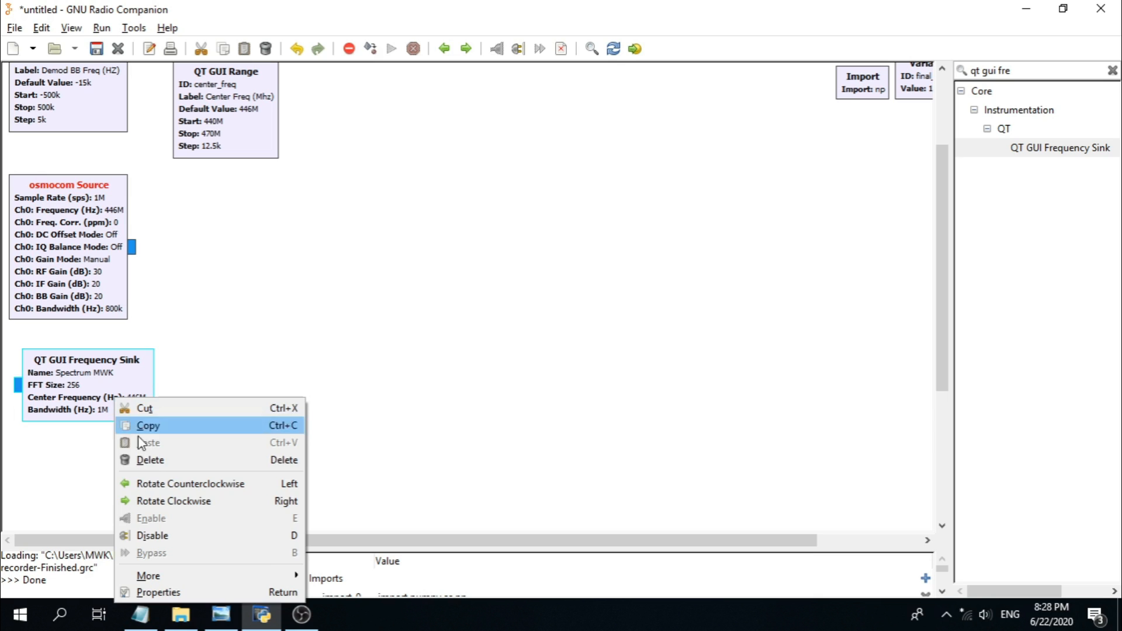
left_click(175, 483)
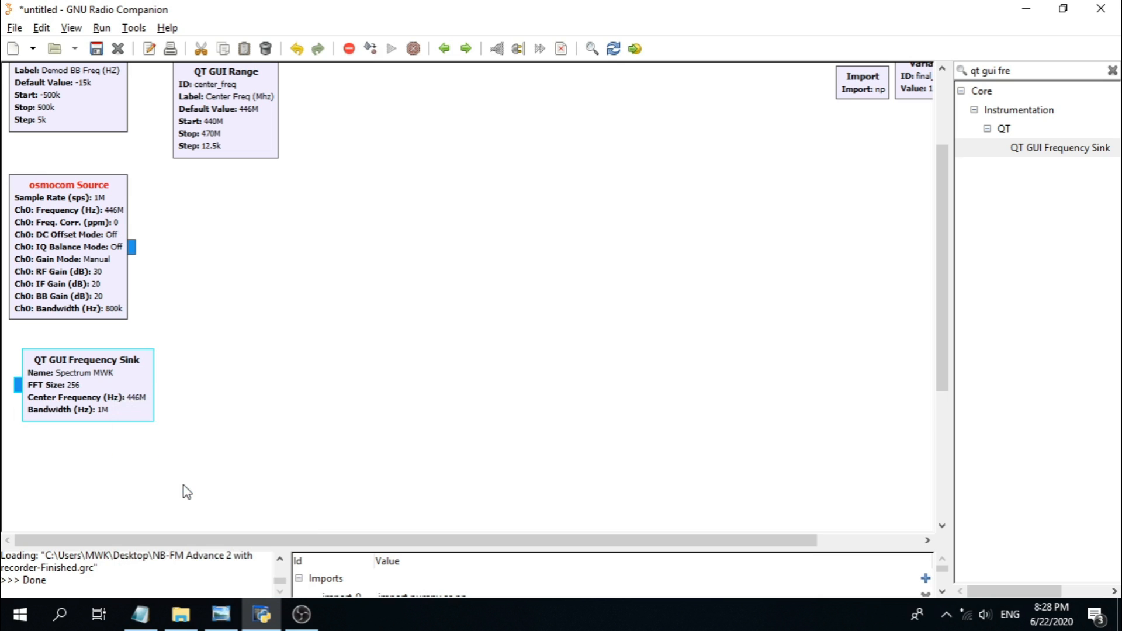
right_click(79, 405)
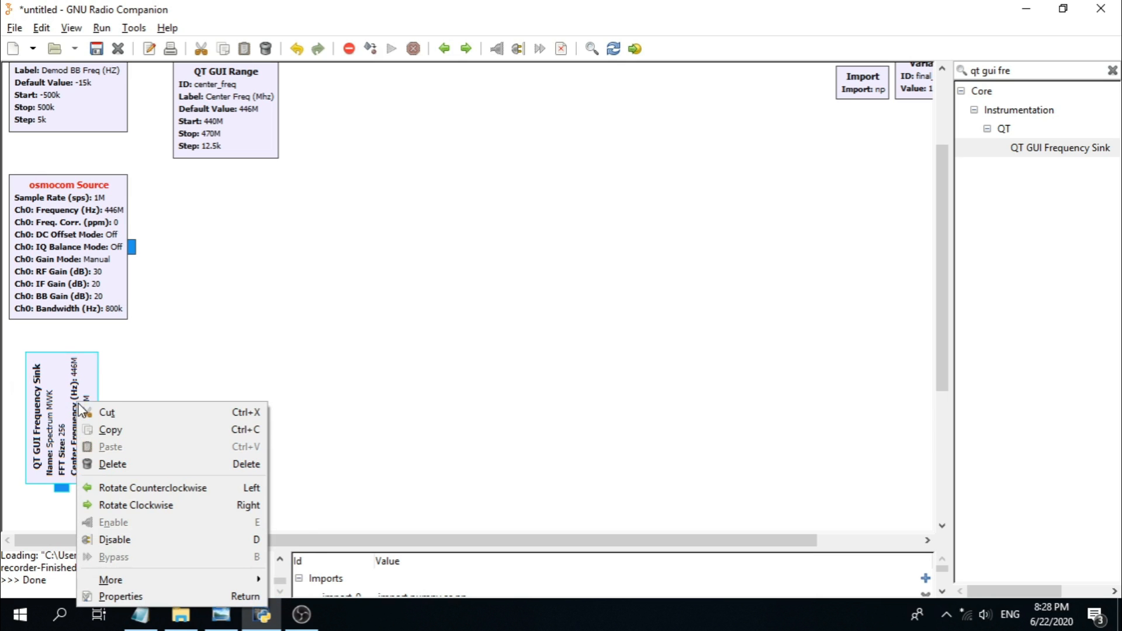
left_click(183, 489)
left_click_drag(94, 404, 76, 401)
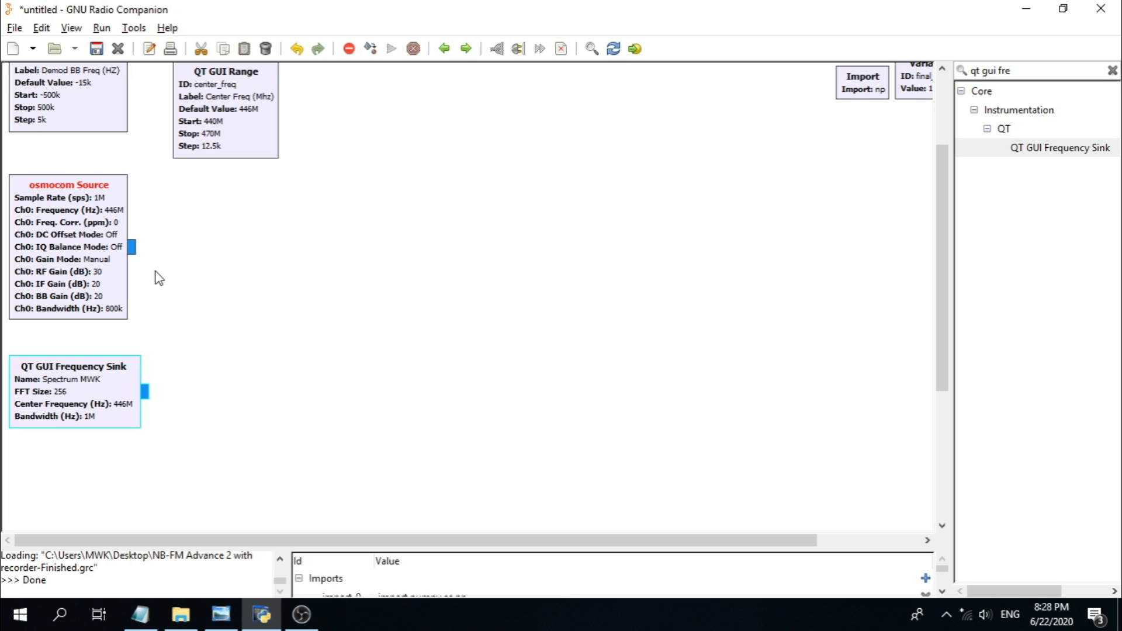
Step: Connect the osmocom Source's output to the QT GUI Frequency Sink's input
left_click(133, 246)
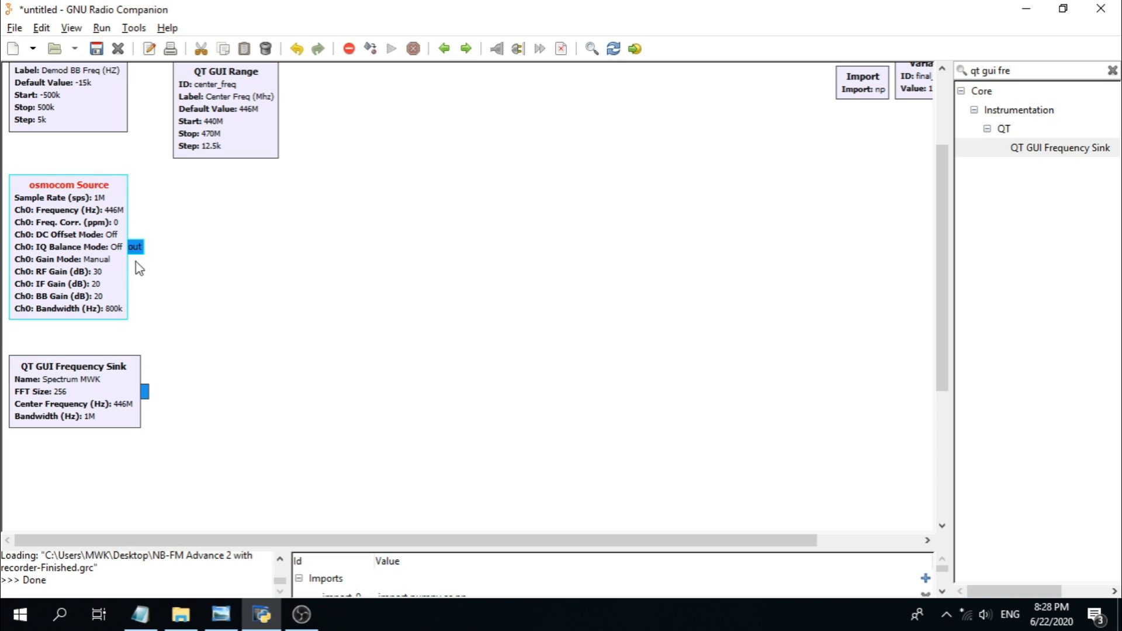
left_click(149, 393)
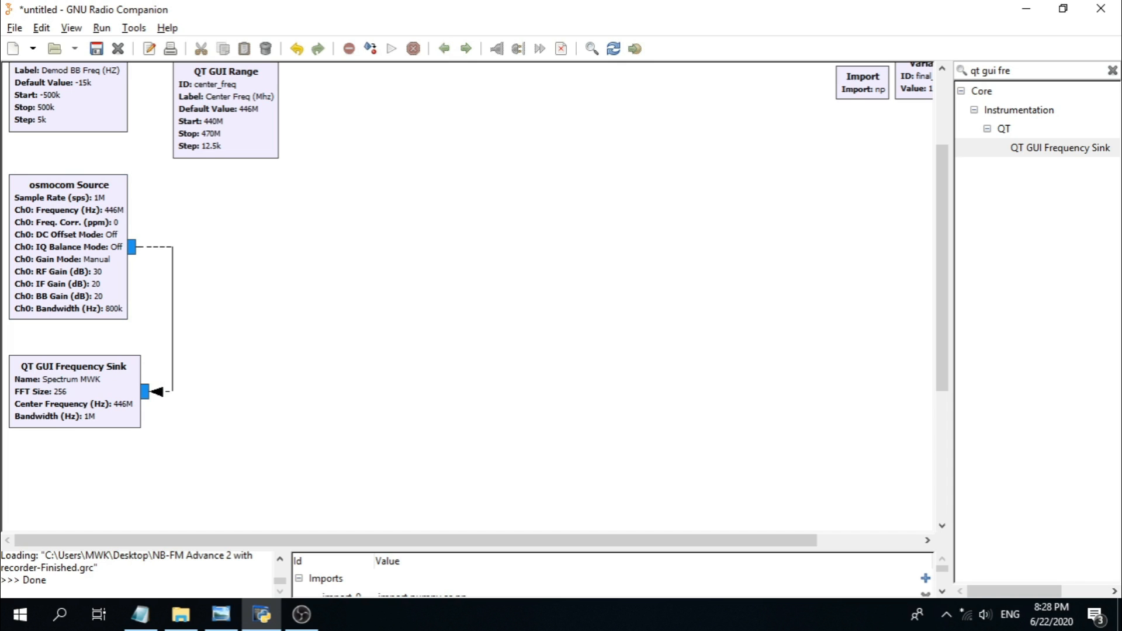
key("alt+Tab")
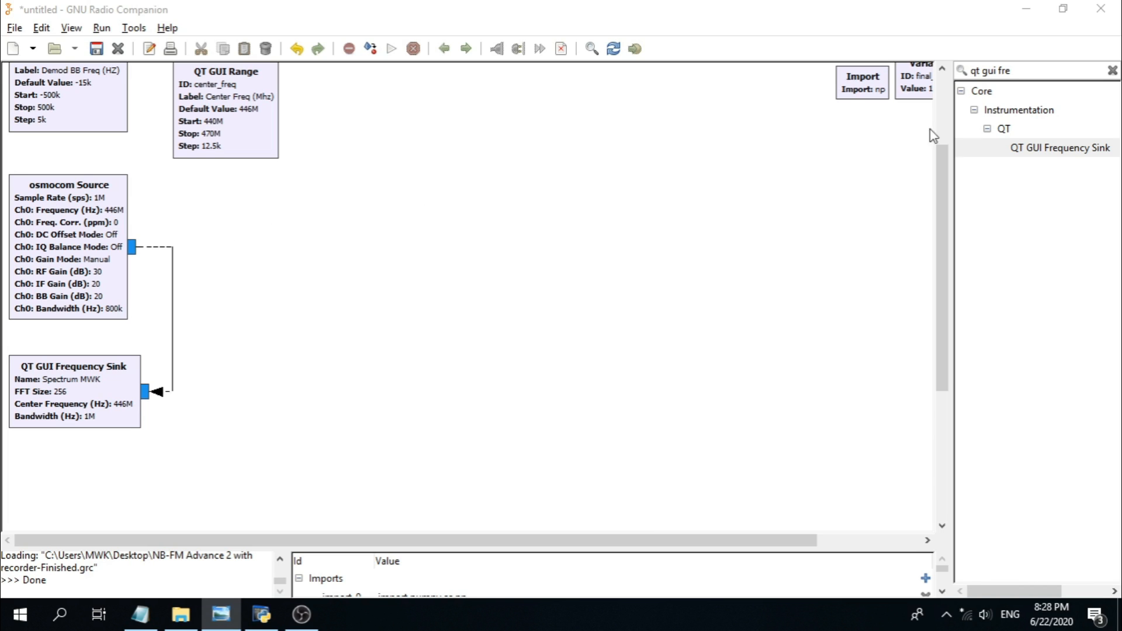
Step: Add a Stream to Vector block and place it below the center_freq range, beside the osmocom Source
triple_click(1044, 71)
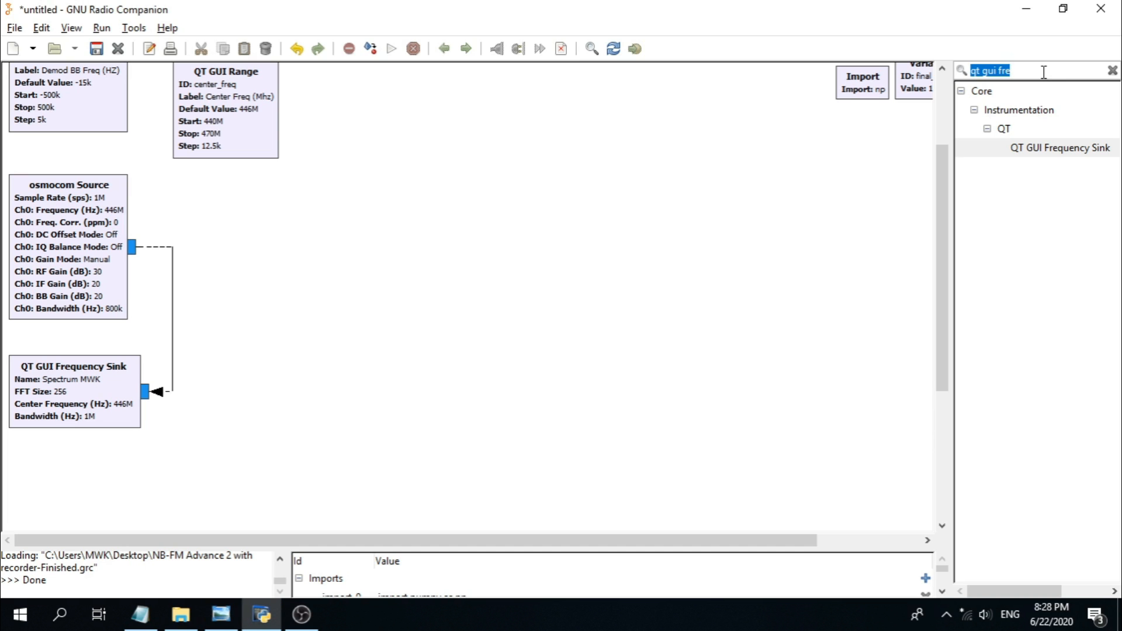
type("stre")
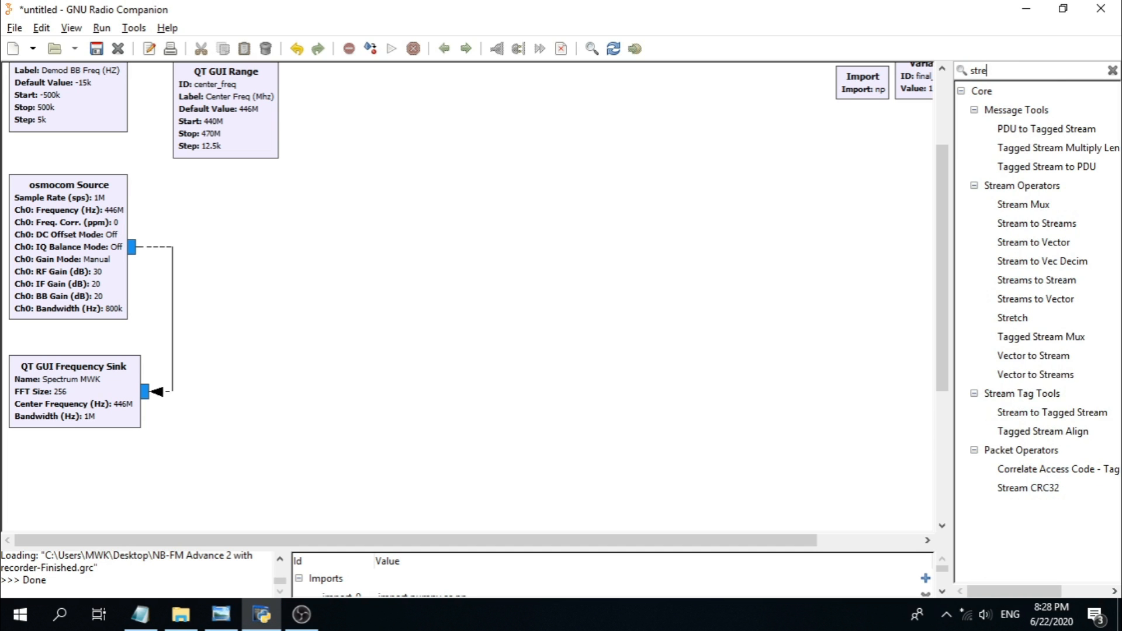
type("am")
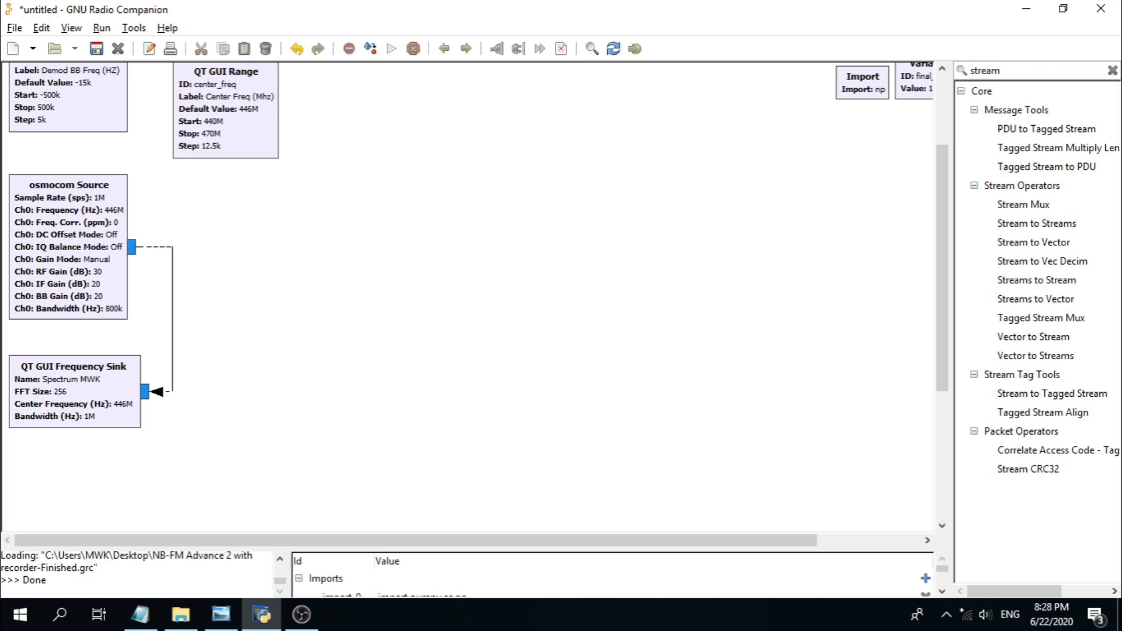
type(" to v")
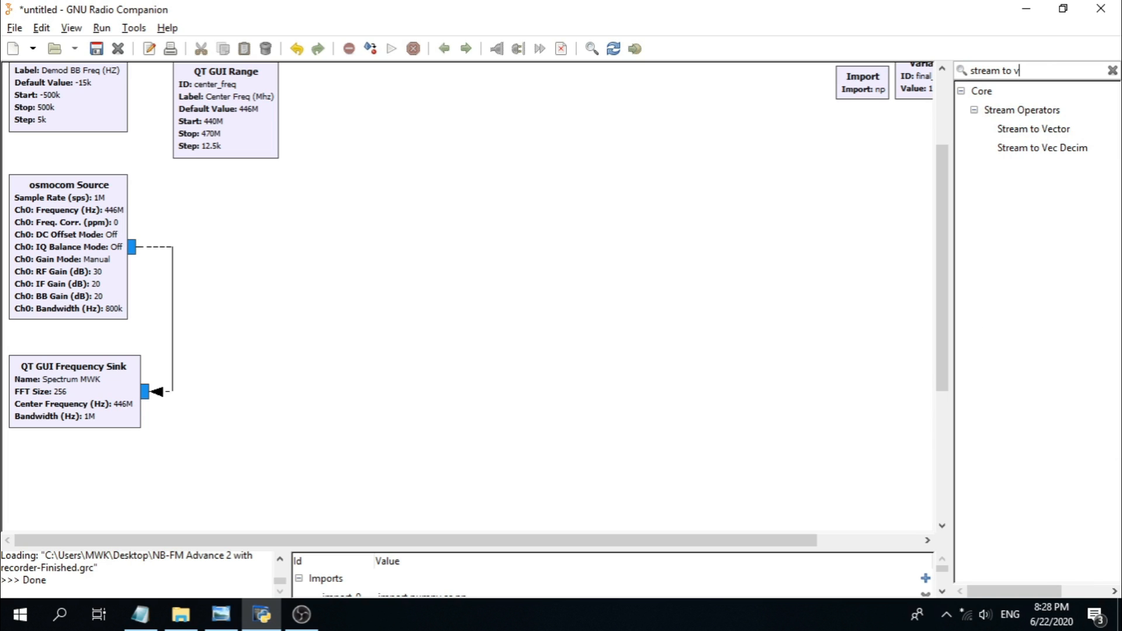
double_click(1069, 132)
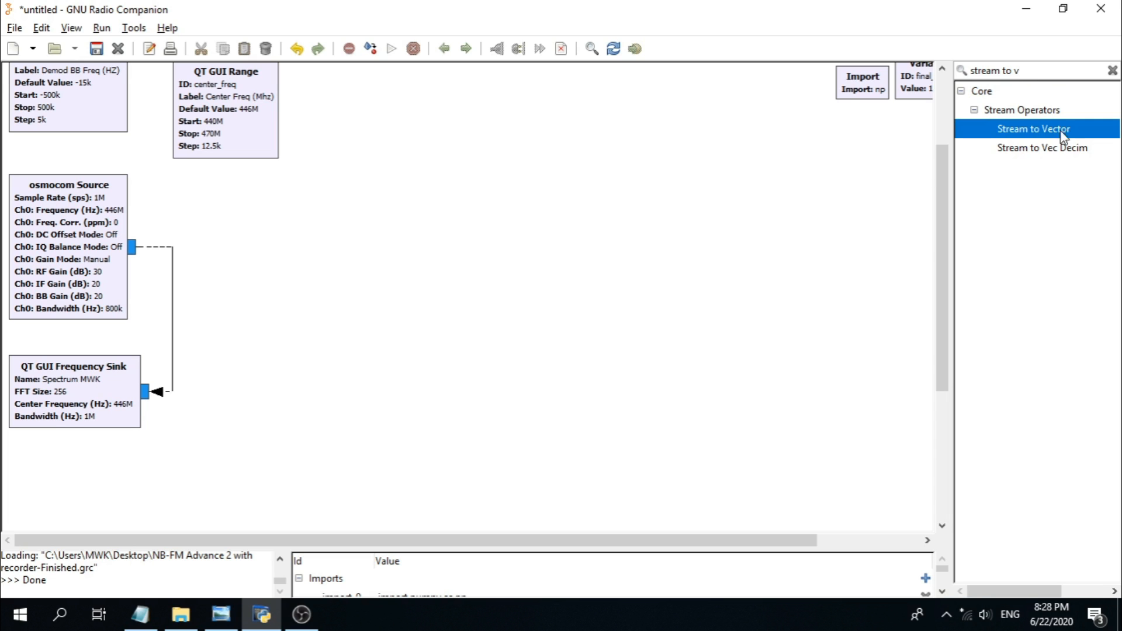
left_click_drag(348, 250, 240, 184)
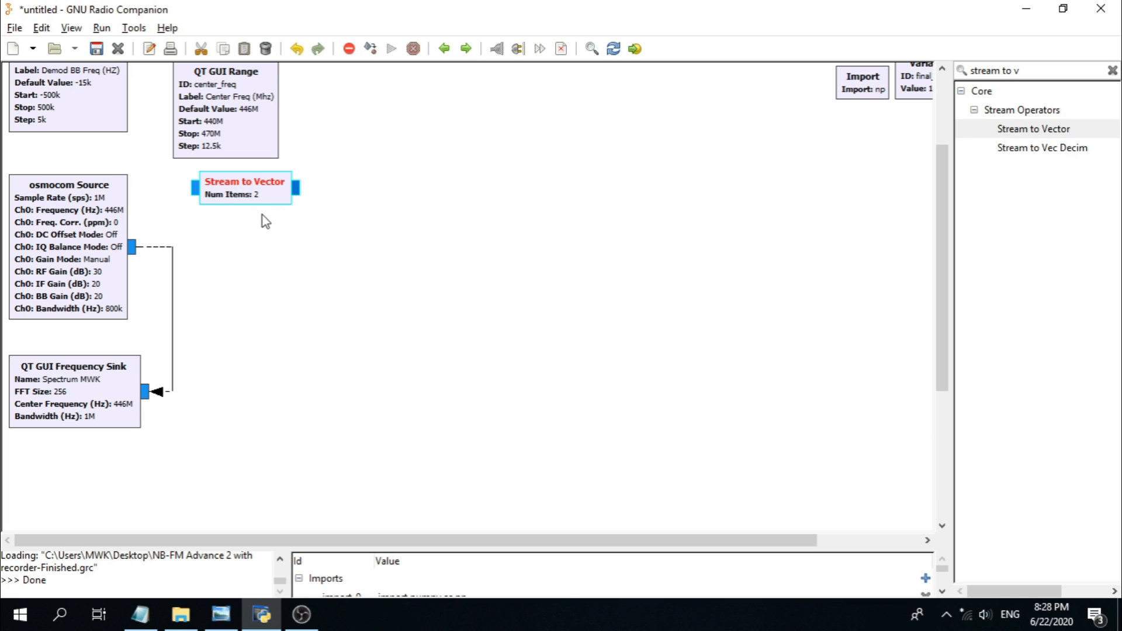
Step: Set the Stream to Vector block's Num Items to fft_length and connect the osmocom Source's output to its input
double_click(261, 187)
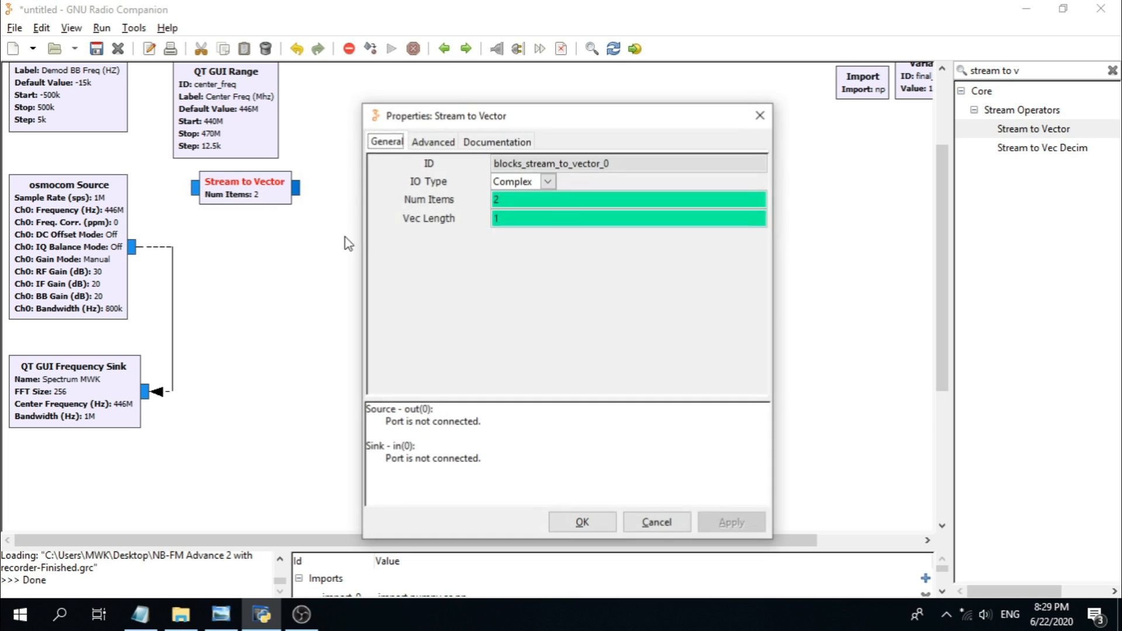
double_click(505, 203)
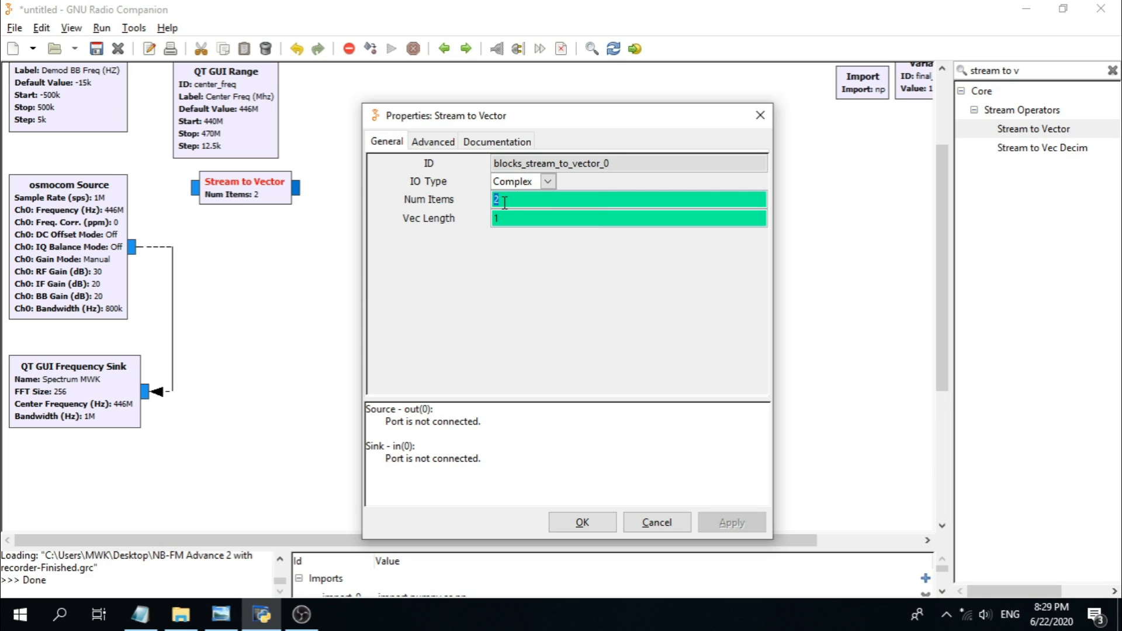
type("ftt")
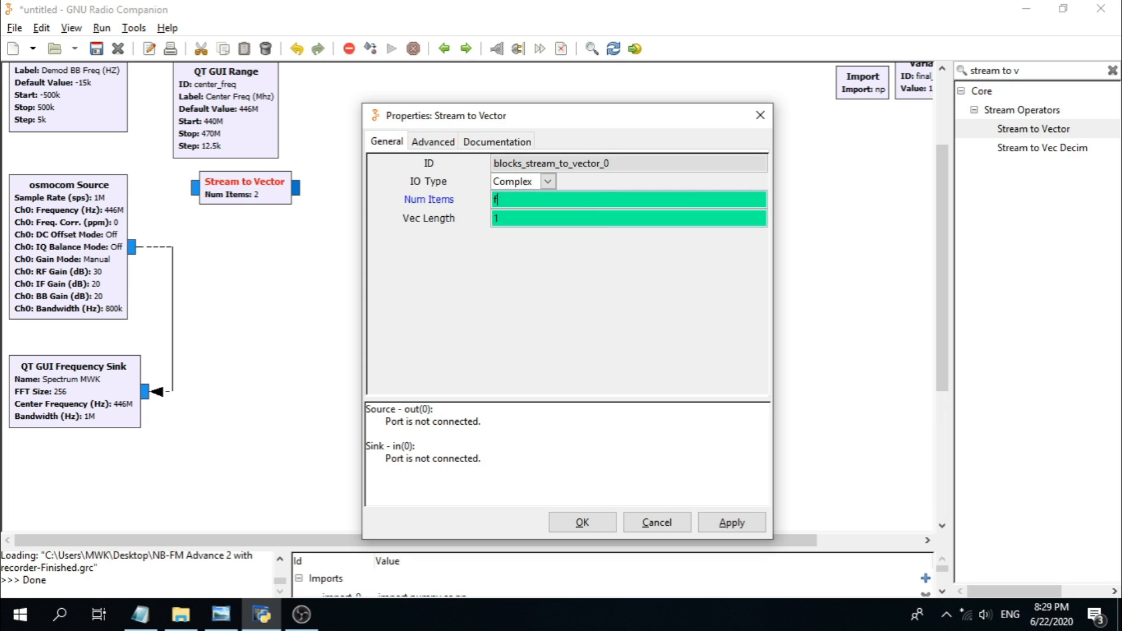
key("BackSpace")
key("BackSpace")
type("ft")
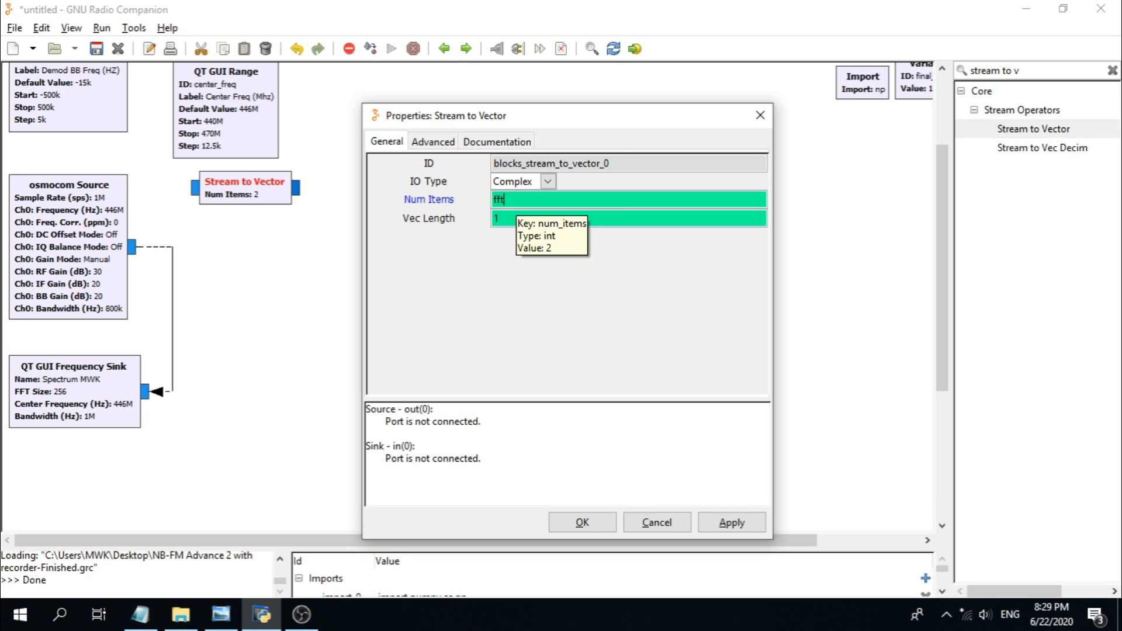
type("_length")
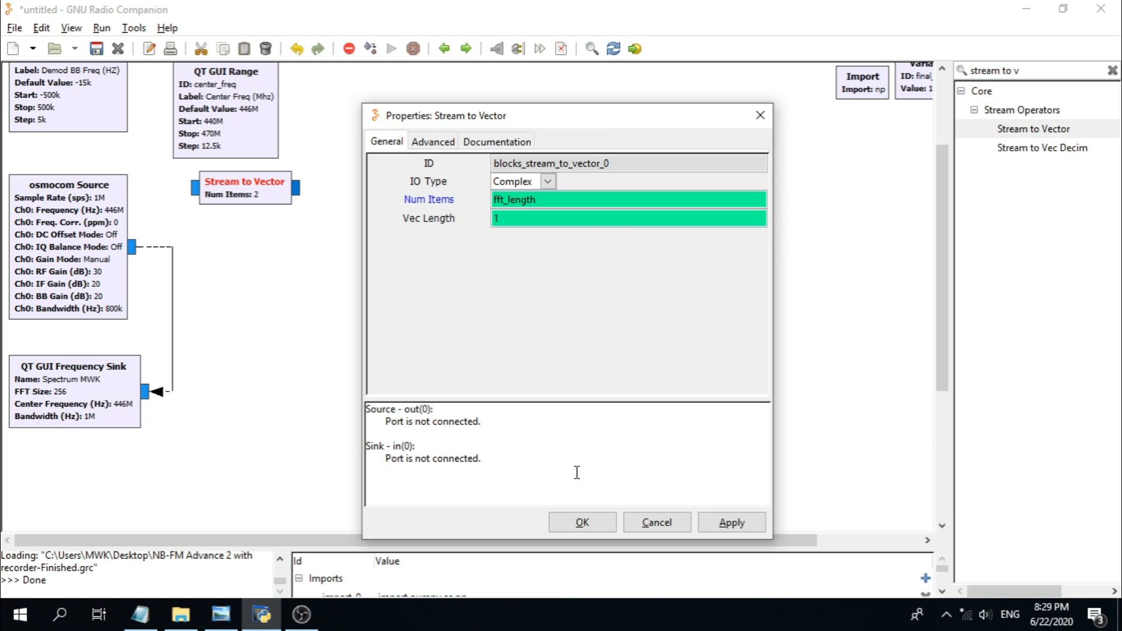
left_click(578, 521)
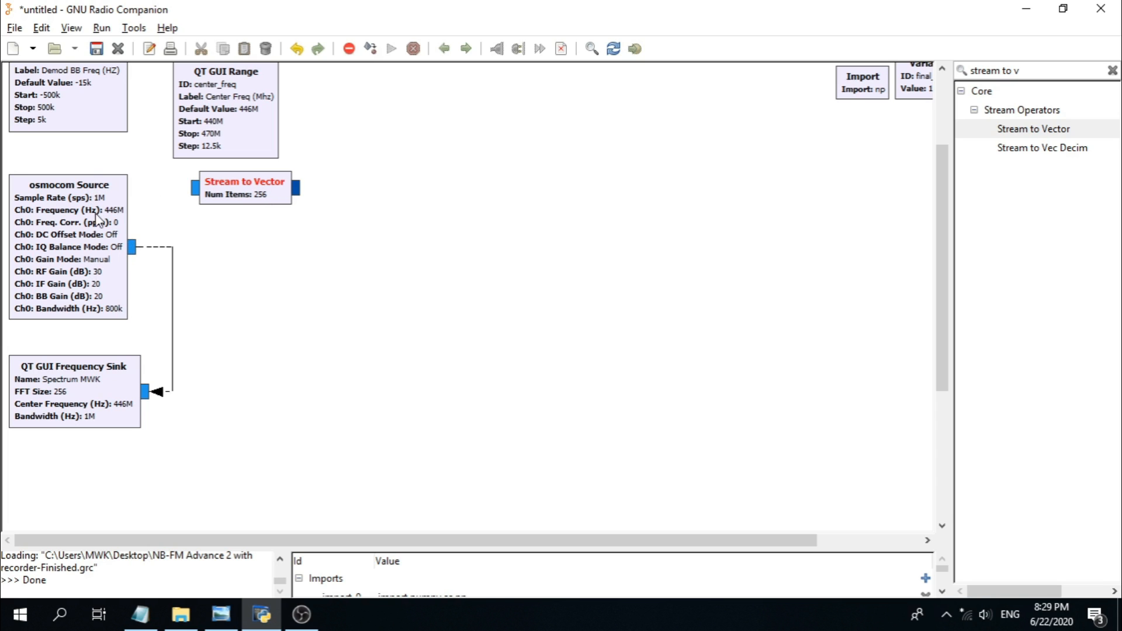
left_click(132, 247)
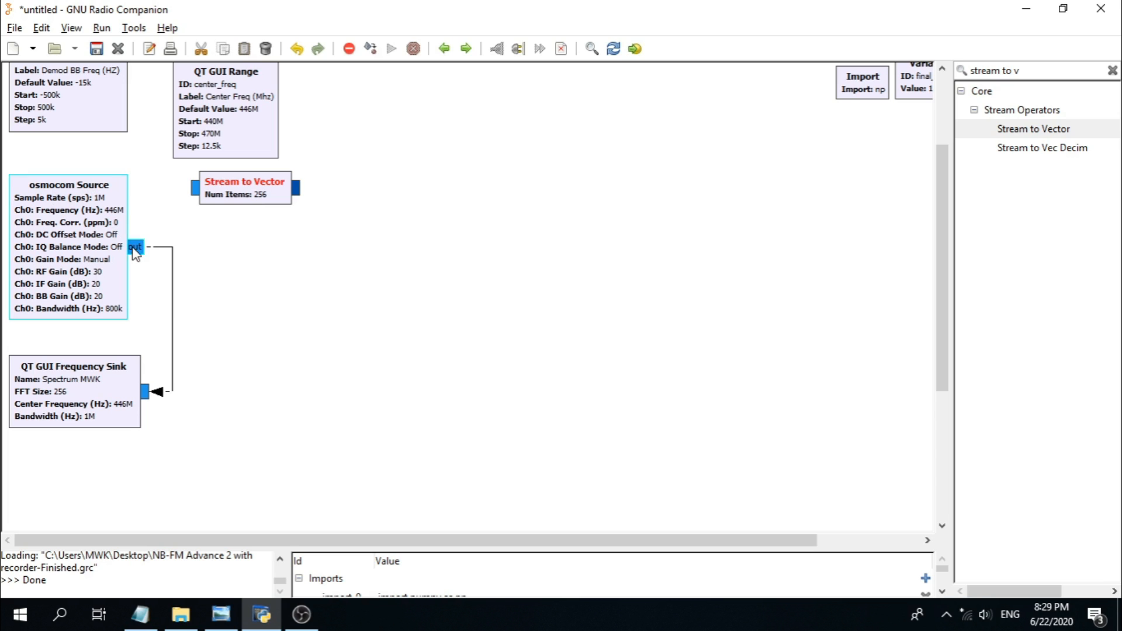
left_click(191, 188)
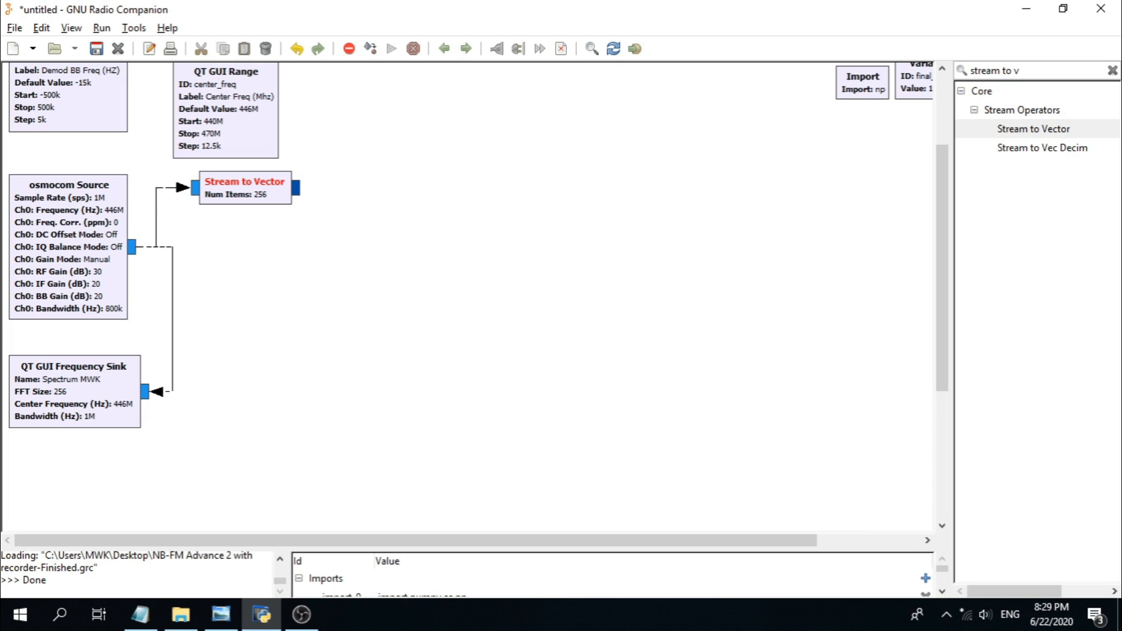
Step: Add a Keep 1 in N block and place it beside the Stream to Vector block, facing its output
key("alt+Tab")
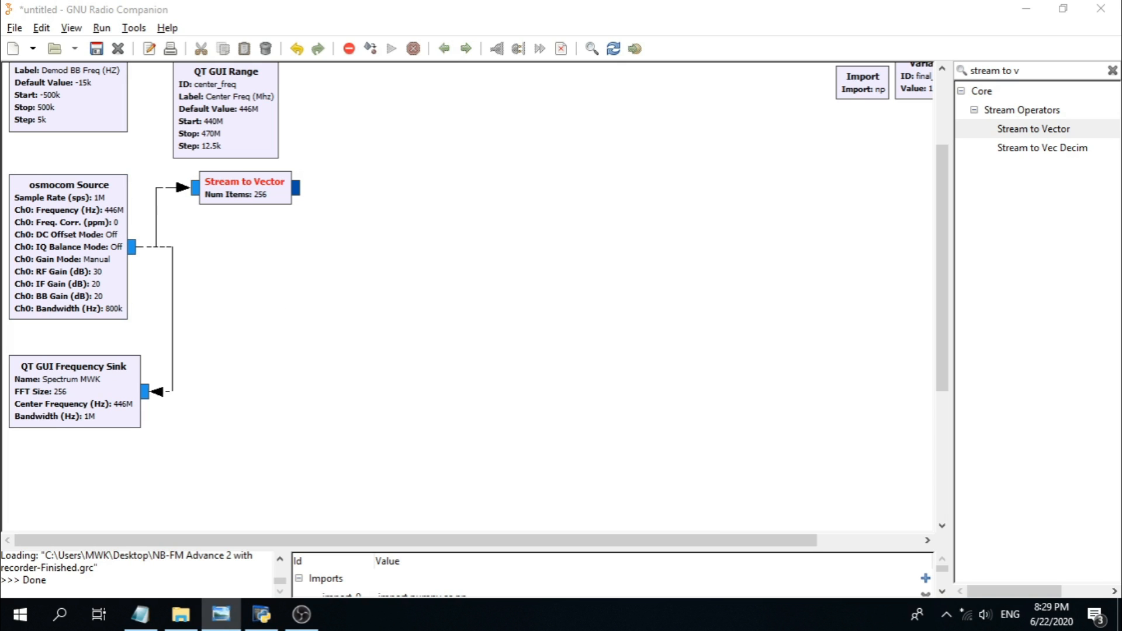
left_click(1027, 67)
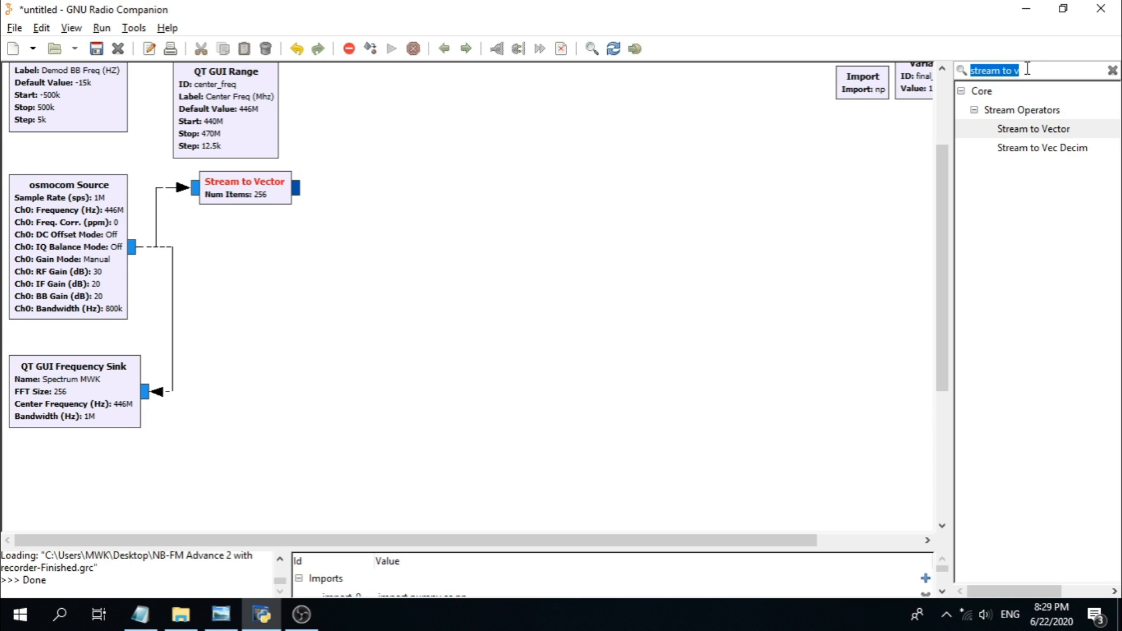
type("ke")
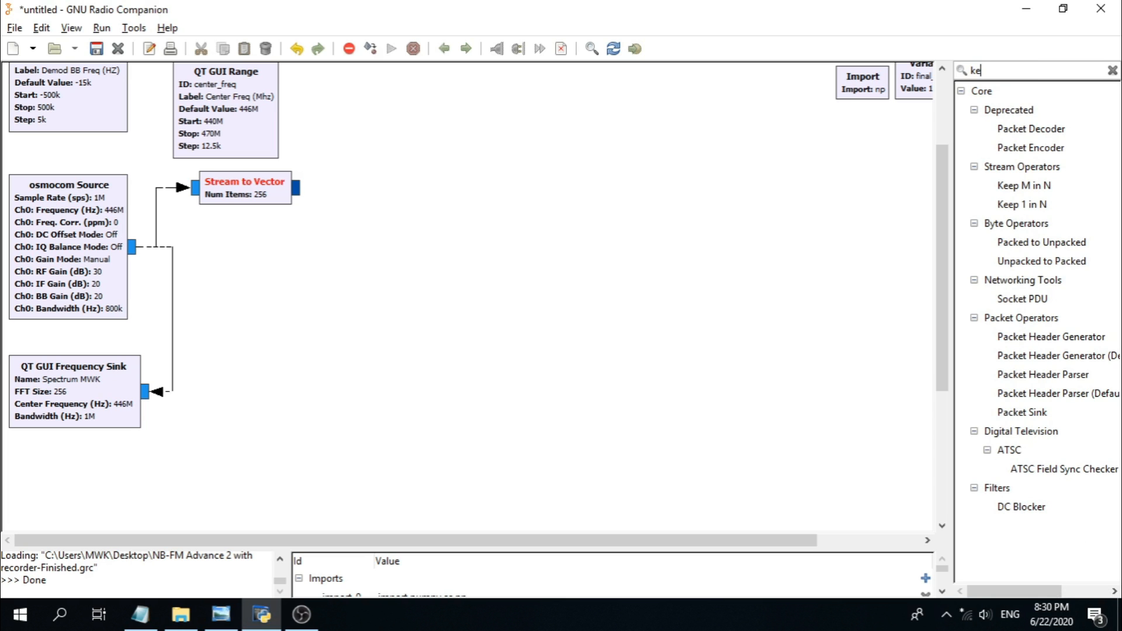
type("ep")
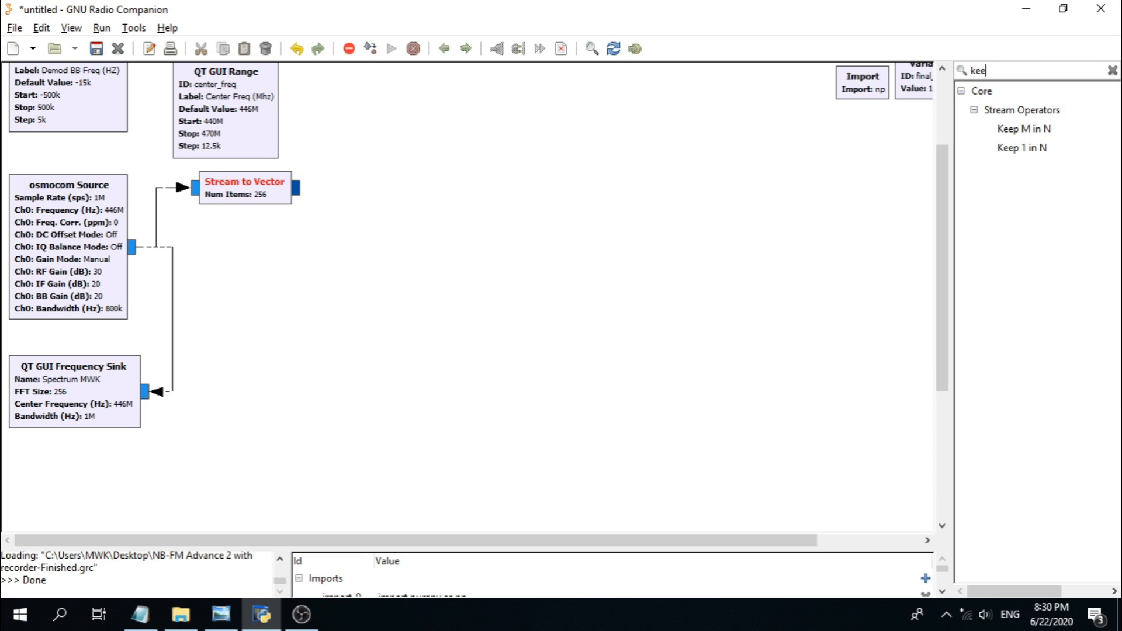
left_click(1032, 153)
double_click(1033, 153)
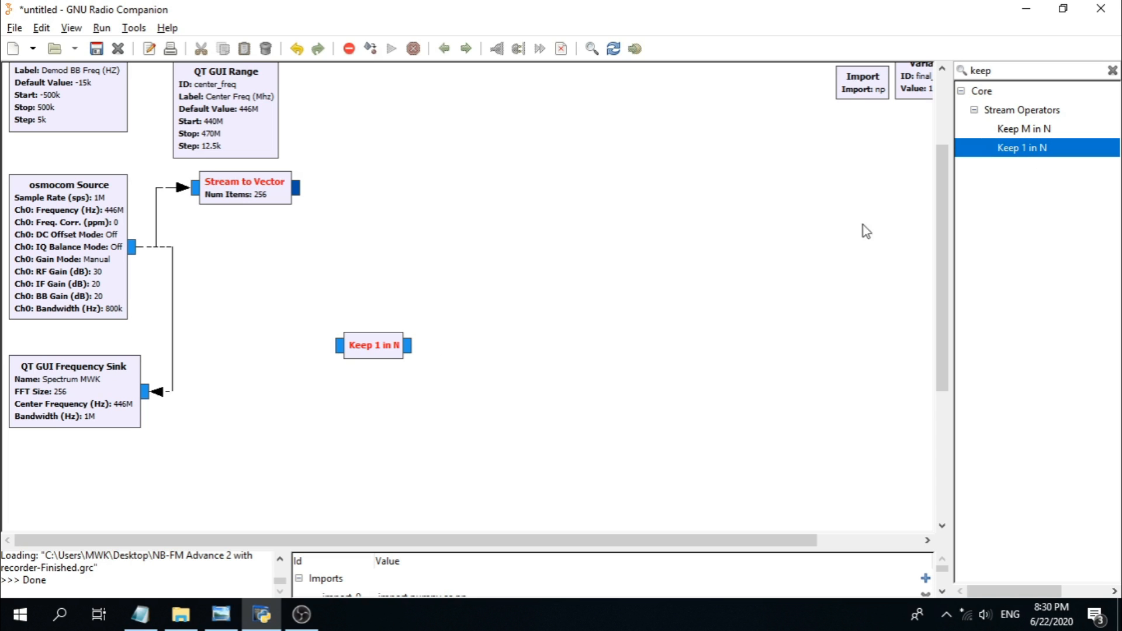
left_click_drag(387, 346, 352, 189)
Step: Set the Keep 1 in N block's N to int(round(samp_rate/fft_length/1000)), pasting the expression from the notes
double_click(352, 189)
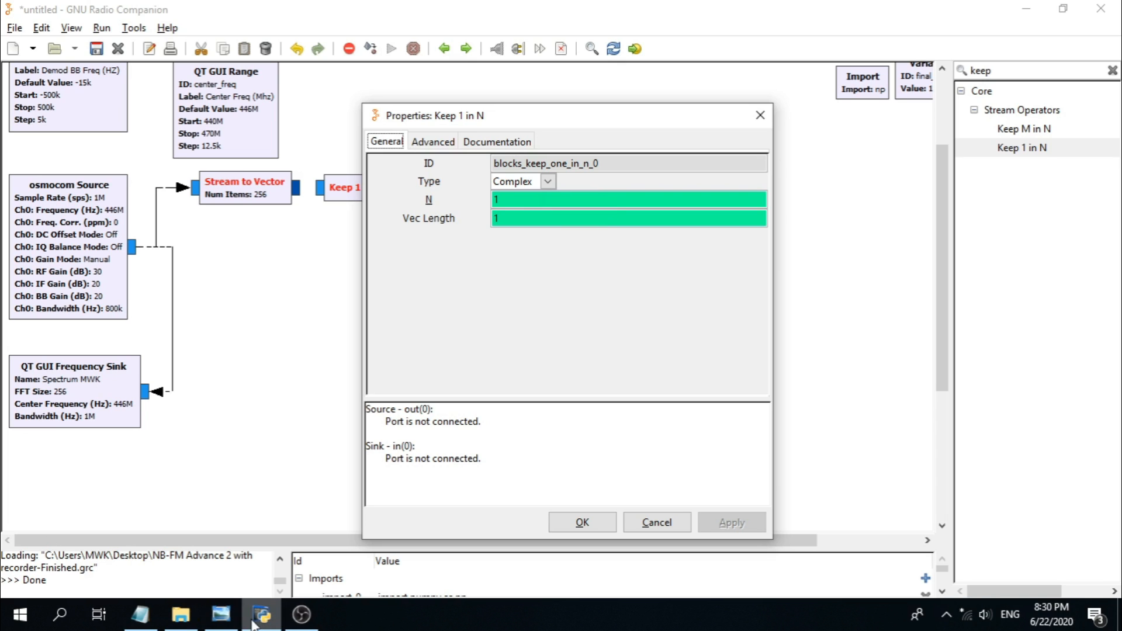
left_click(145, 615)
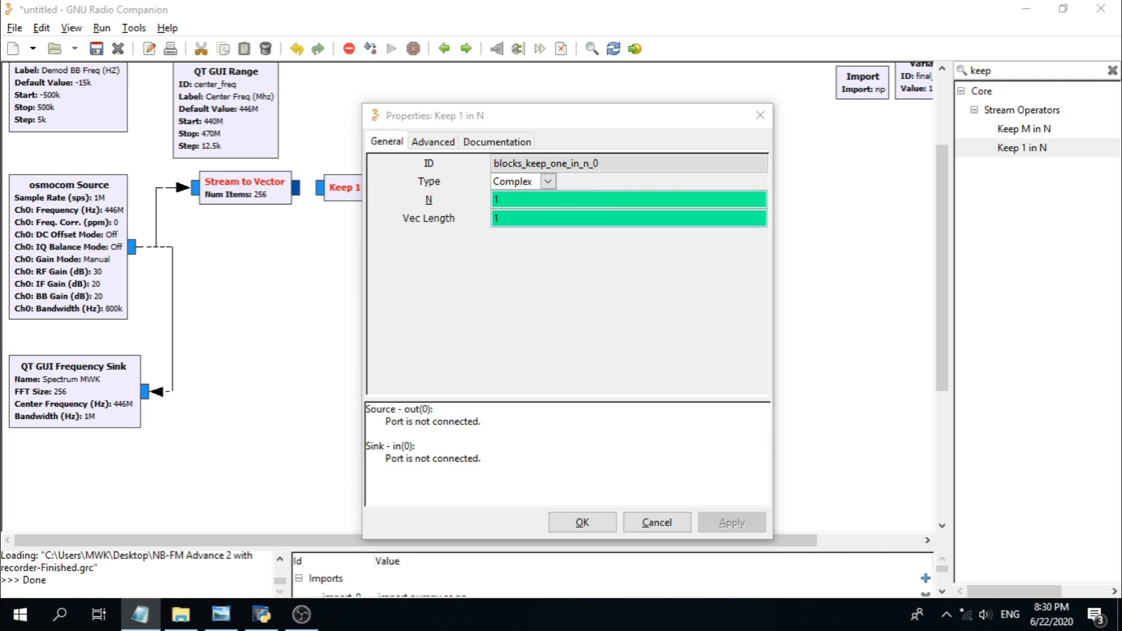
left_click(511, 206)
right_click(512, 206)
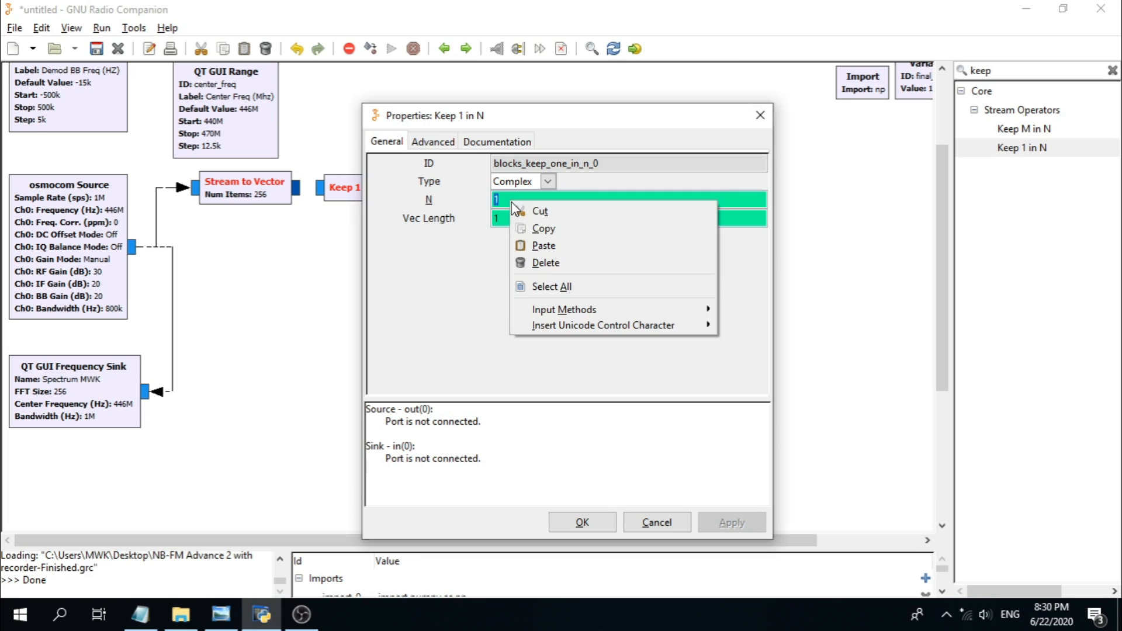
left_click(558, 246)
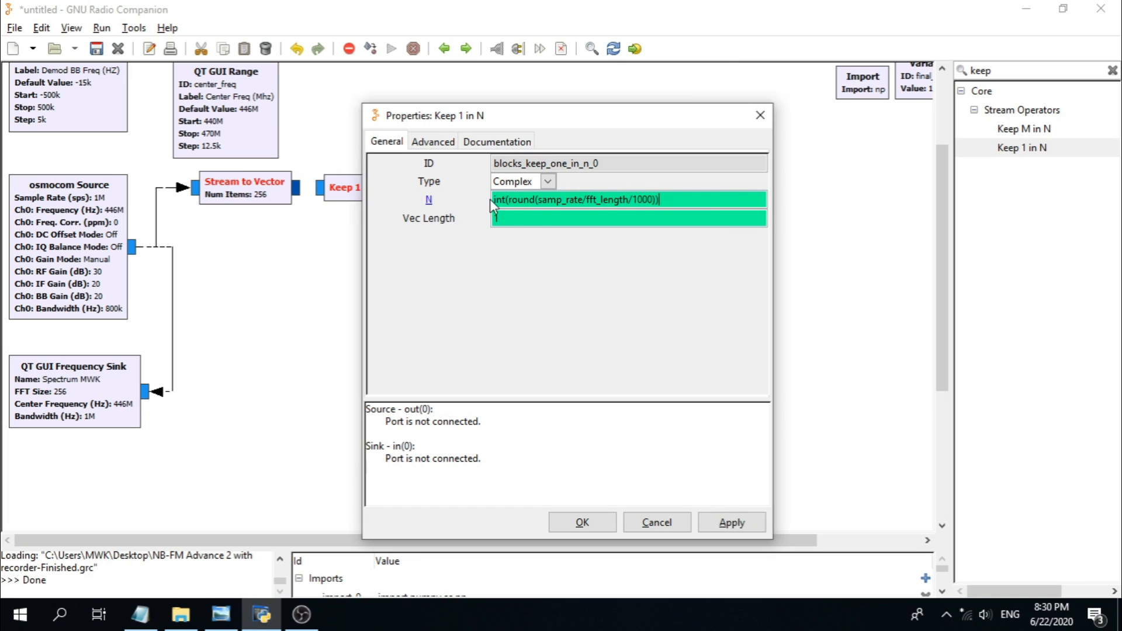
left_click_drag(495, 200, 672, 200)
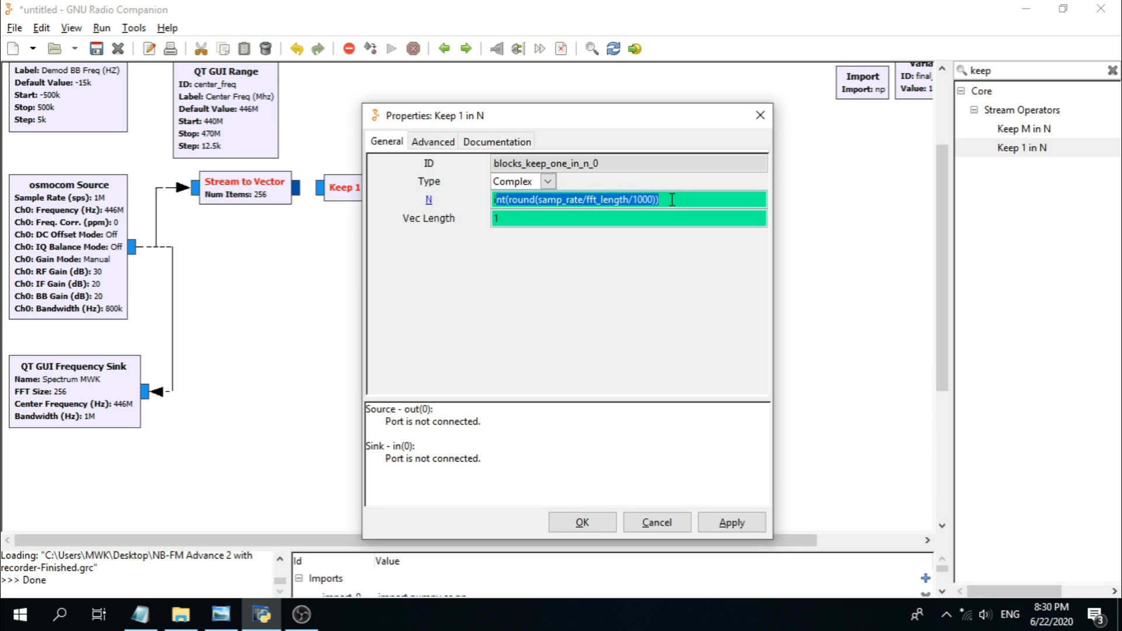
left_click(671, 200)
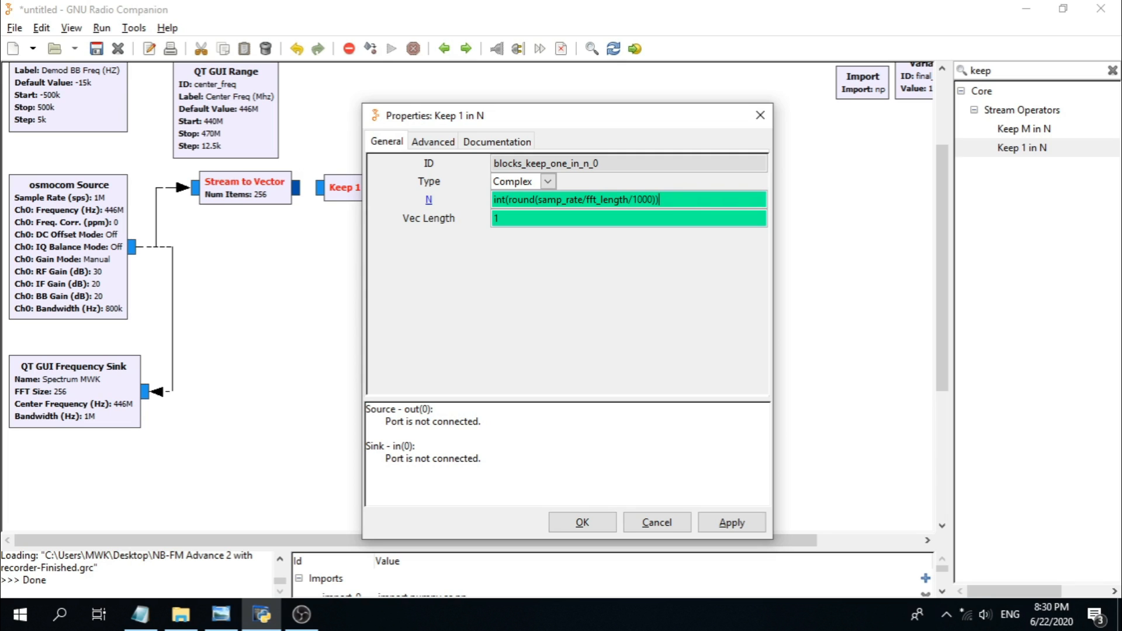
Step: Set the Keep 1 in N block's Vec Length to fft_length and accept its properties
key("alt+Tab")
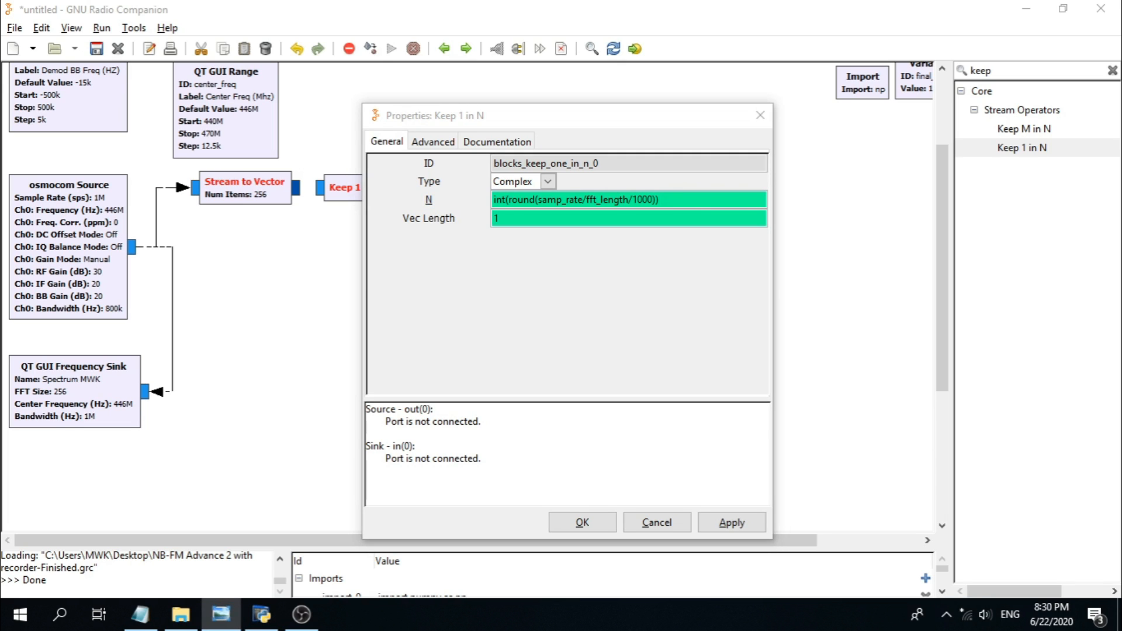
double_click(518, 221)
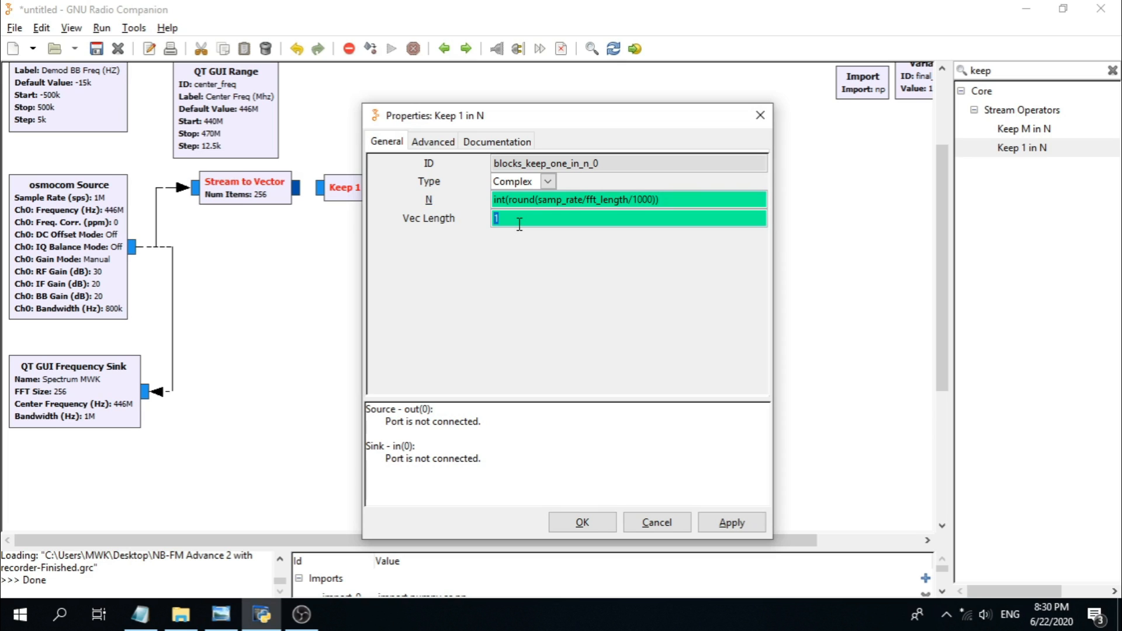
type("fft_length")
left_click(590, 521)
Step: Align the Keep 1 in N block with Stream to Vector and connect the Stream to Vector output to its input
left_click_drag(362, 202, 359, 186)
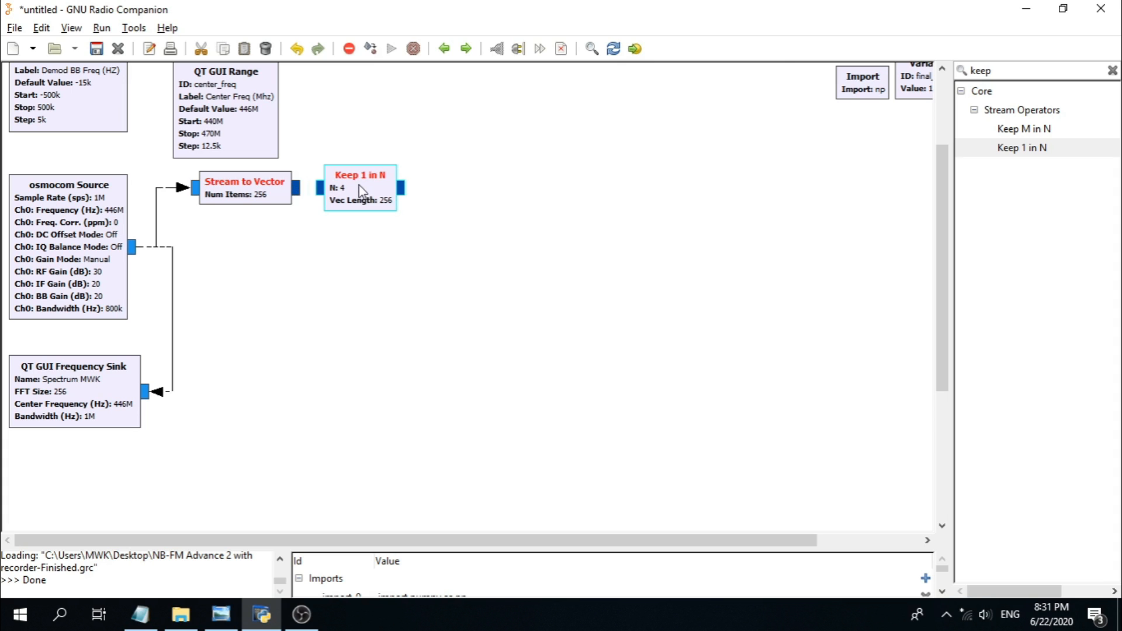
left_click(298, 188)
left_click(320, 188)
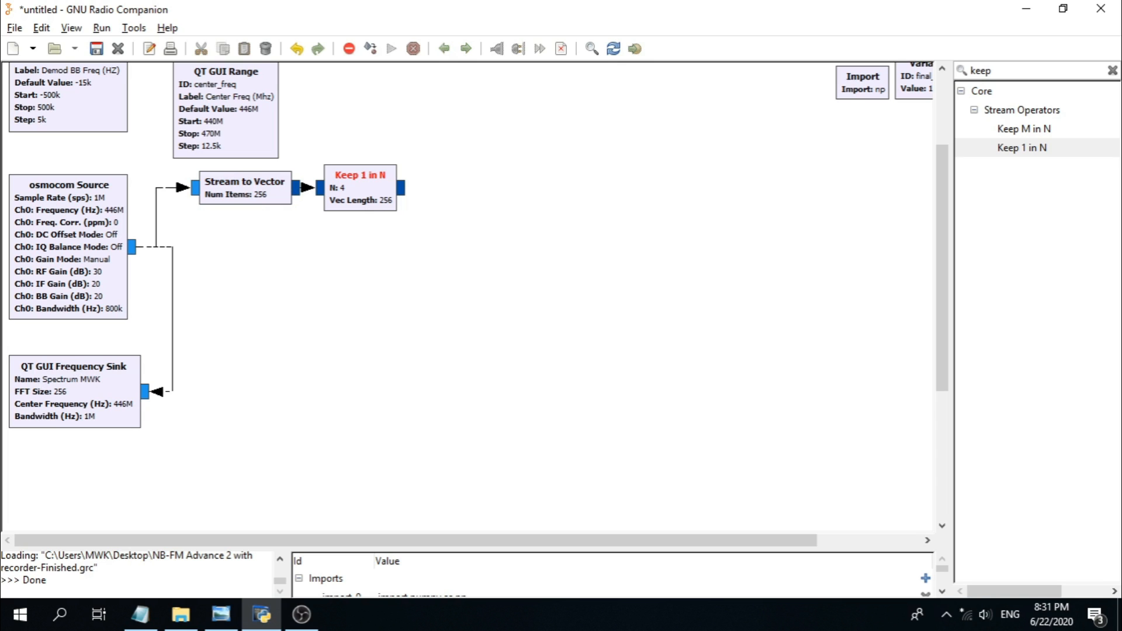
Step: Add an FFT block from Fourier Analysis and place it beside the Keep 1 in N block, facing its output
key("alt+Tab")
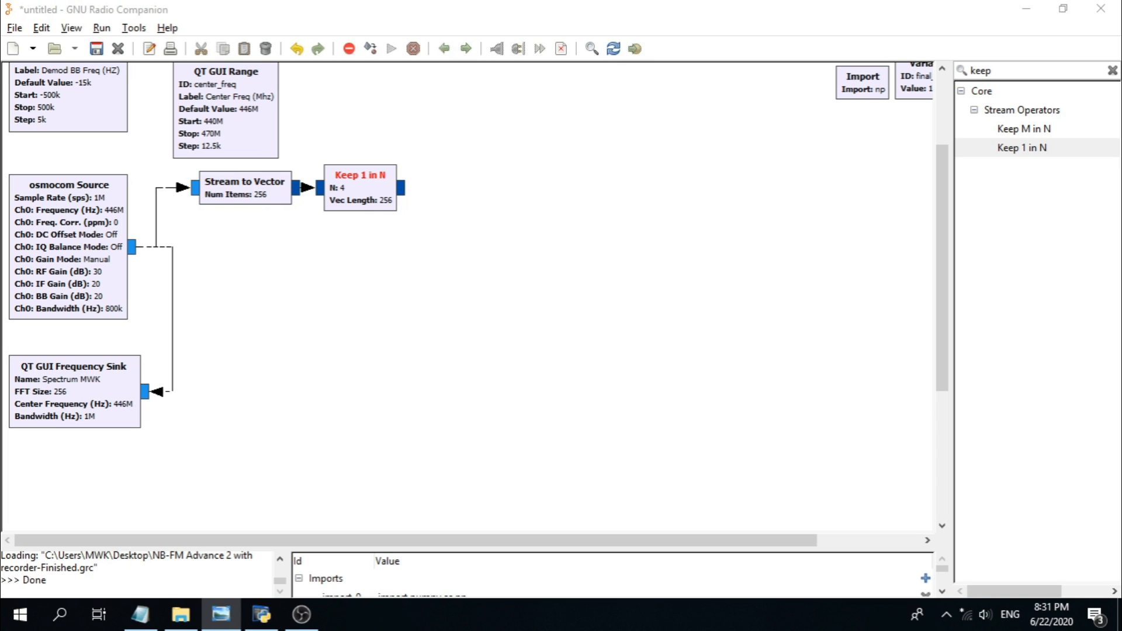
left_click(1027, 71)
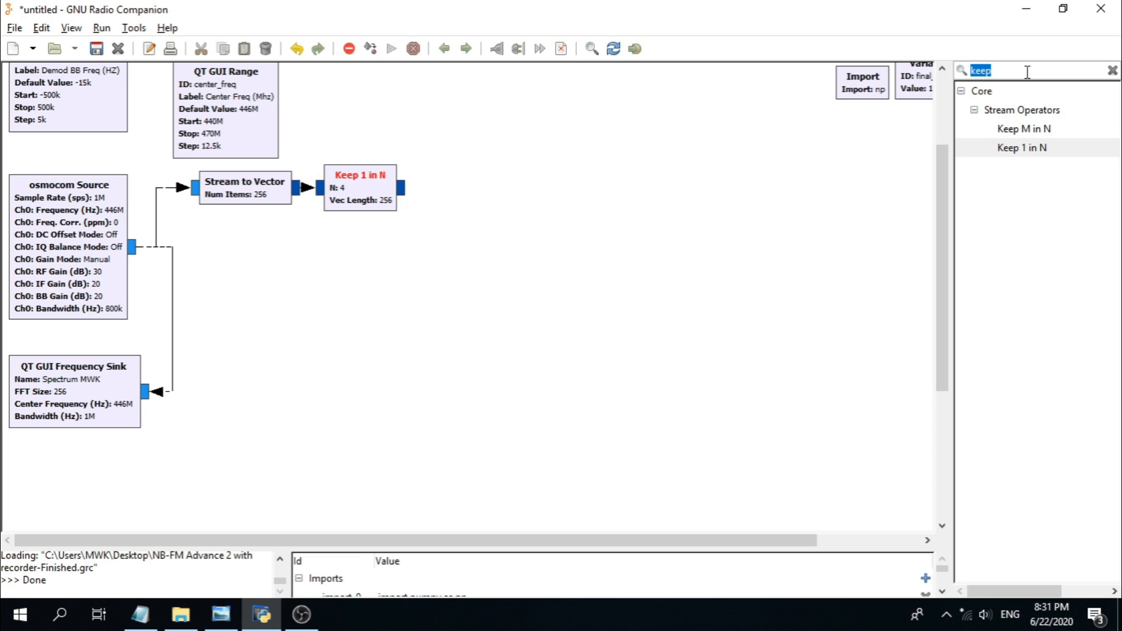
type("fft")
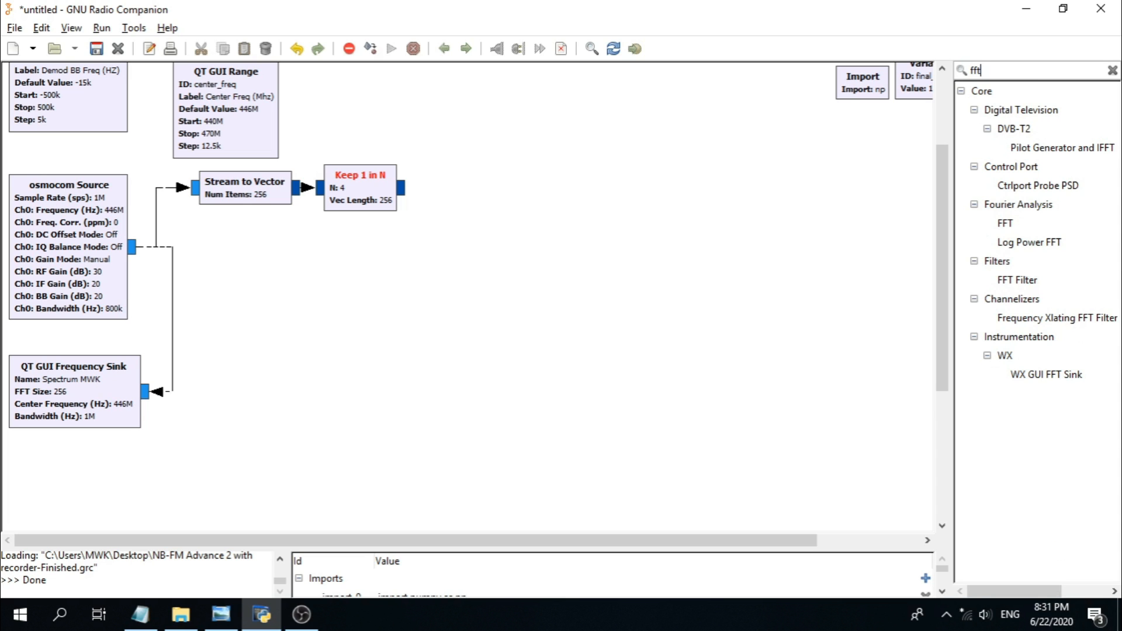
left_click(1010, 225)
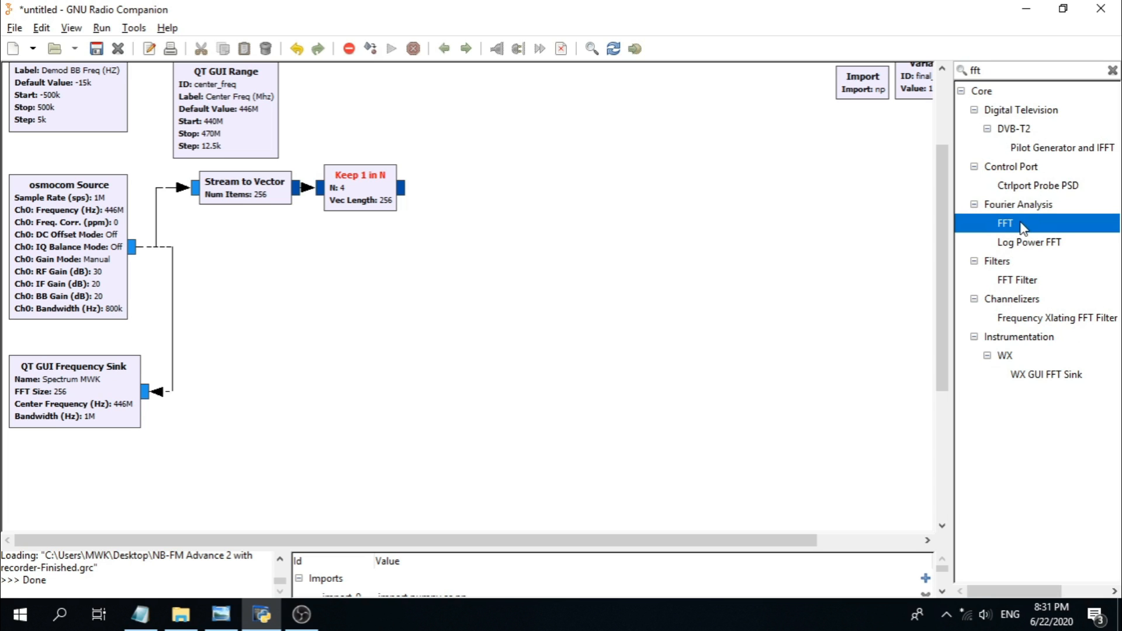
left_click_drag(407, 216, 494, 188)
left_click_drag(937, 322, 926, 271)
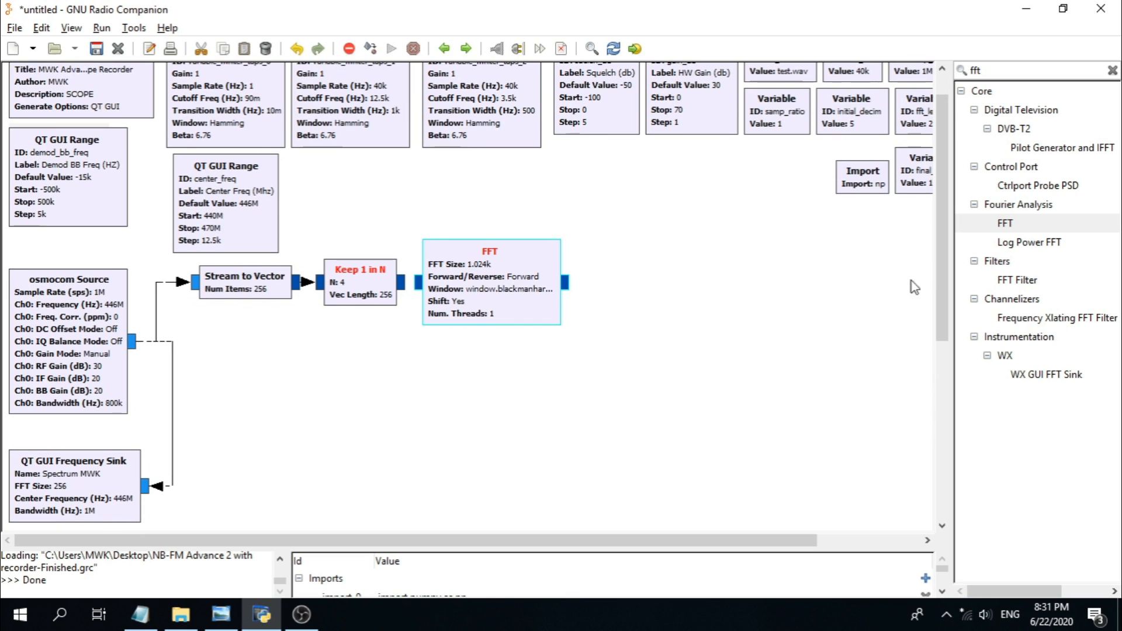
Step: Set the FFT block's FFT Size to fft_length
double_click(482, 288)
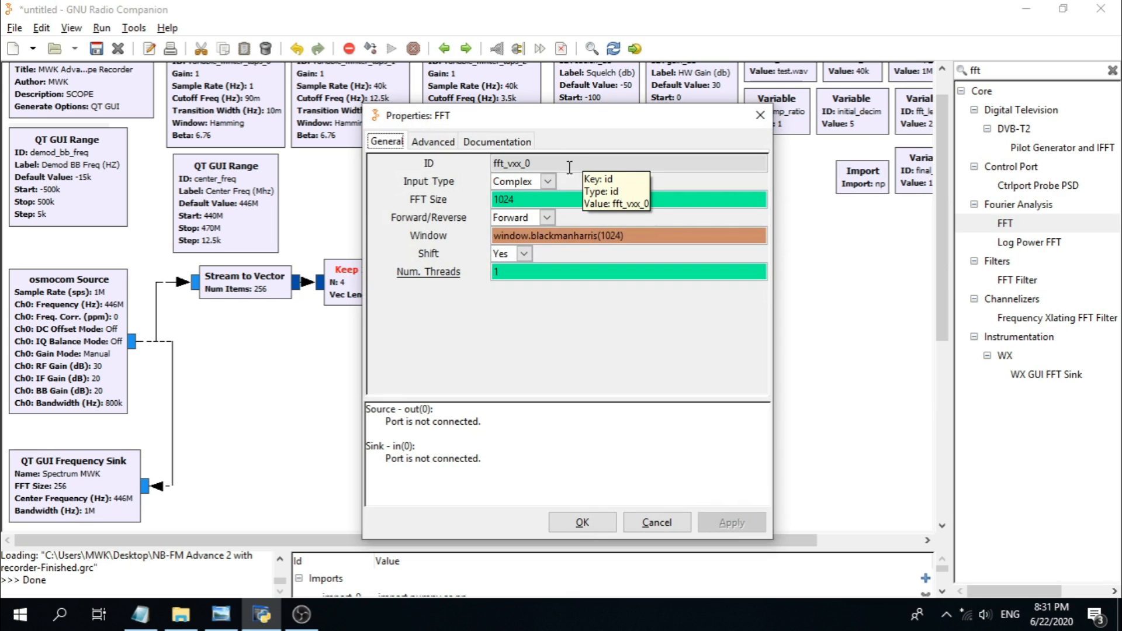
double_click(526, 205)
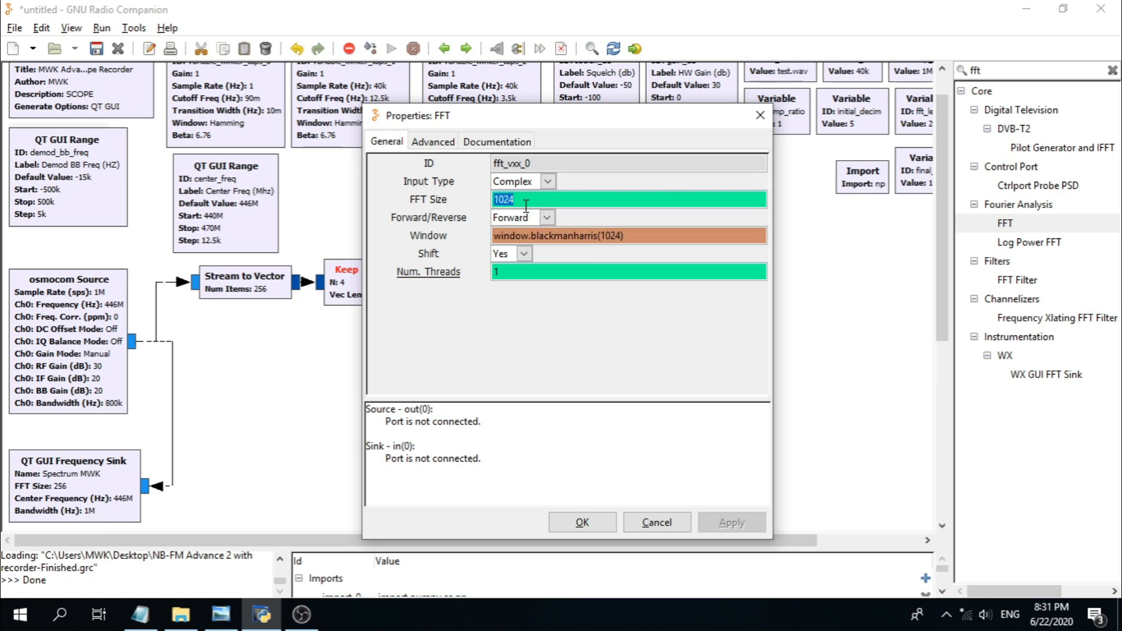
type("fft")
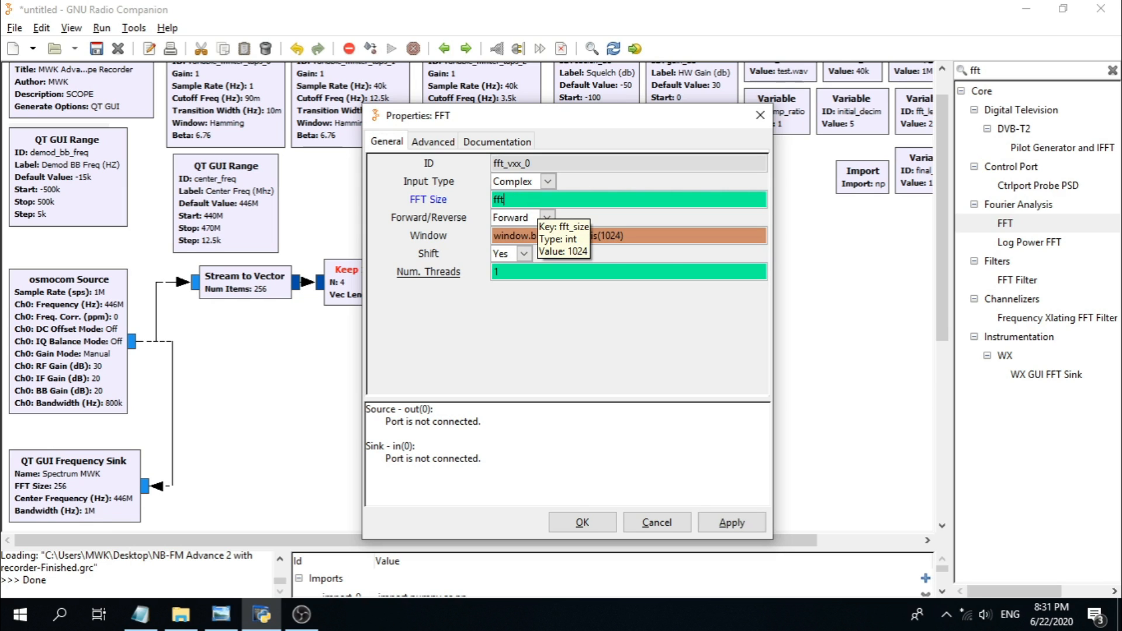
type("_le")
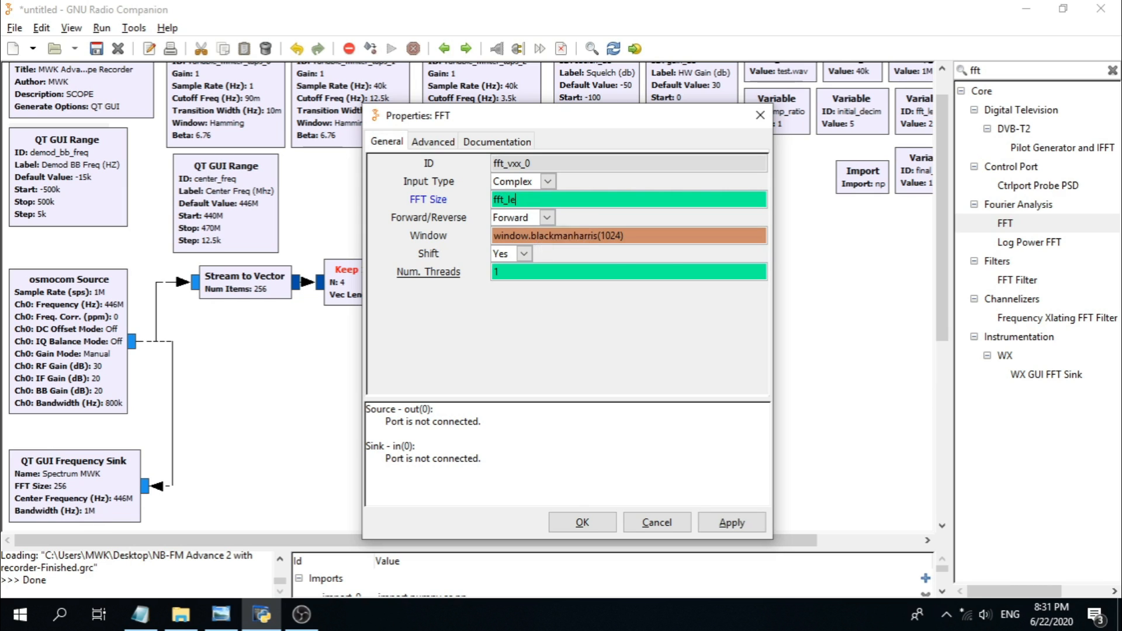
type("ngth")
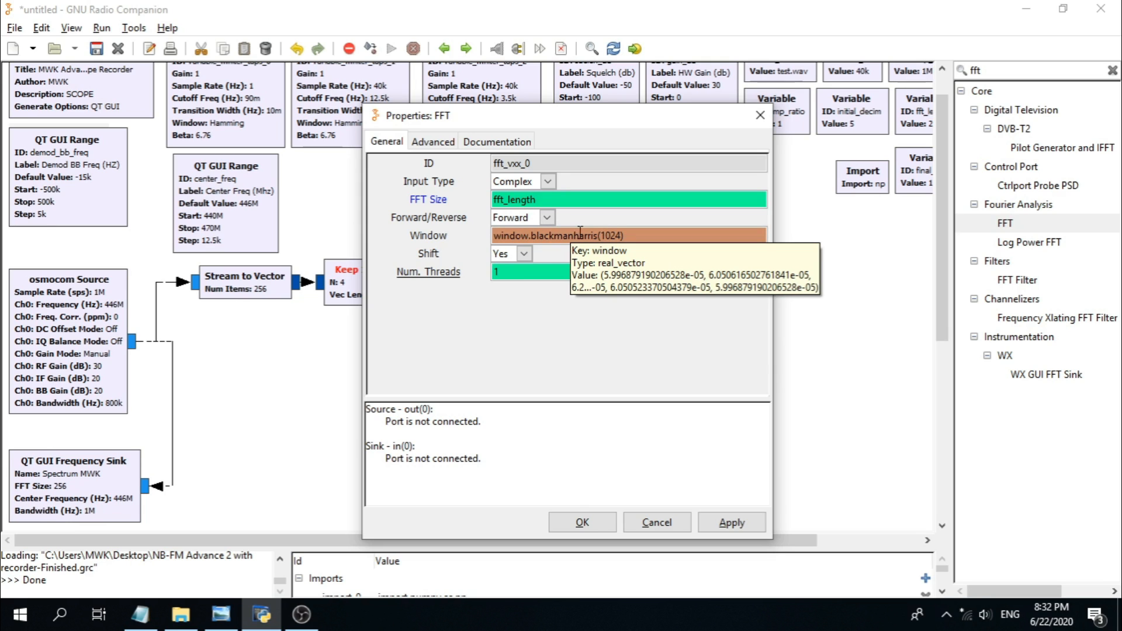
Step: Set the FFT block's Window to window.blackmanharris(fft_length) and accept its properties
left_click(604, 235)
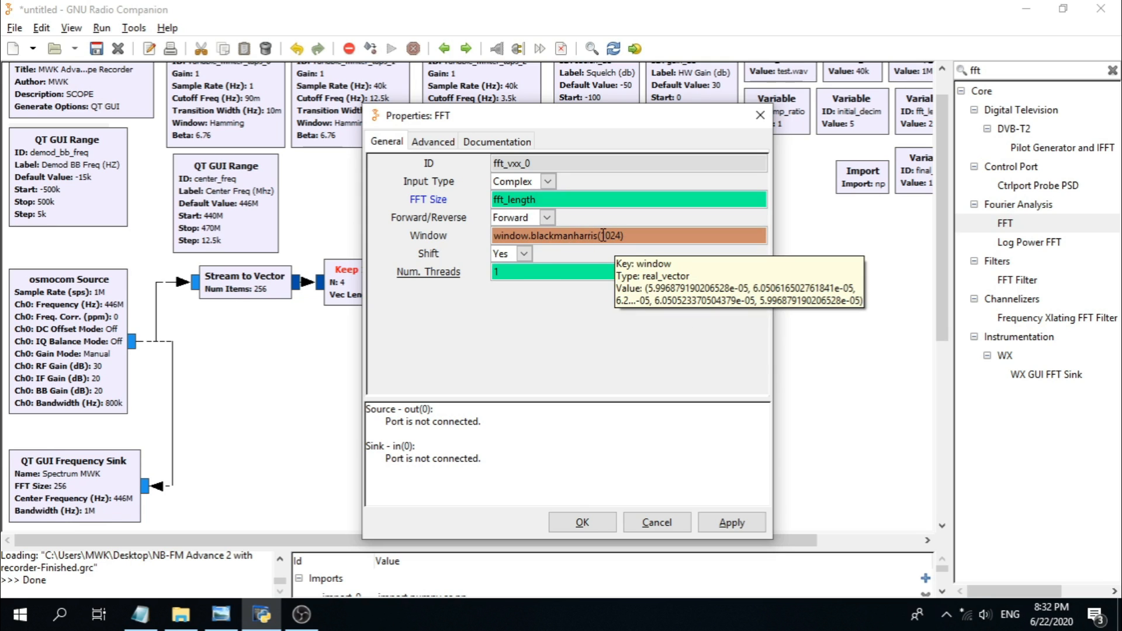
left_click_drag(603, 235, 623, 235)
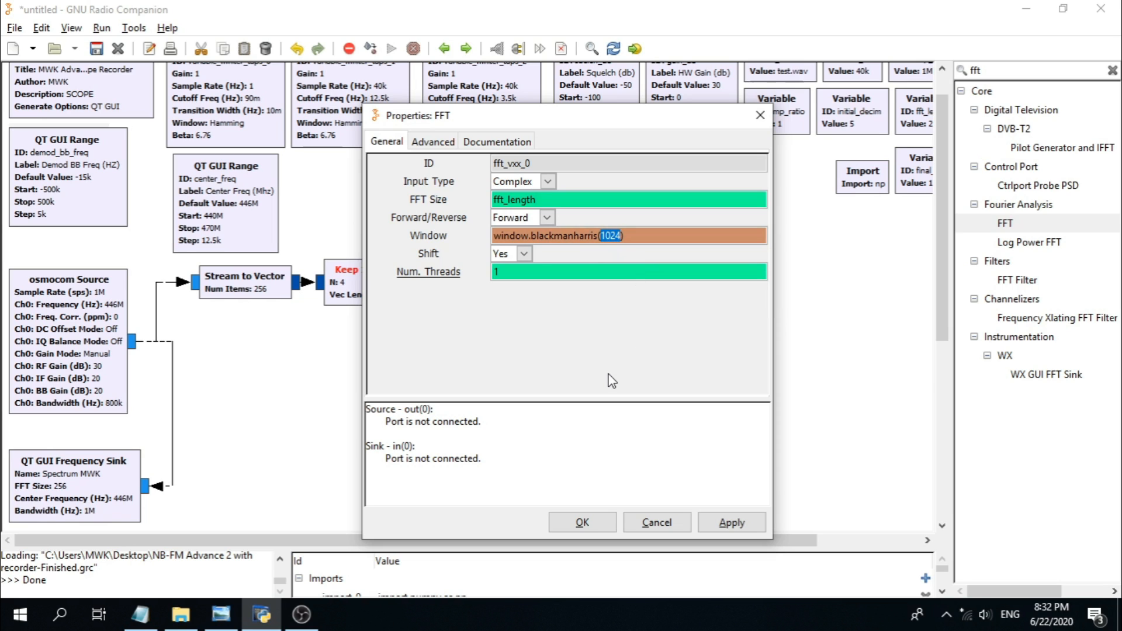
type("fft")
type("length")
key("Left")
key("Left")
key("Left")
key("Left")
key("Left")
key("Left")
type("_")
left_click_drag(645, 235, 437, 239)
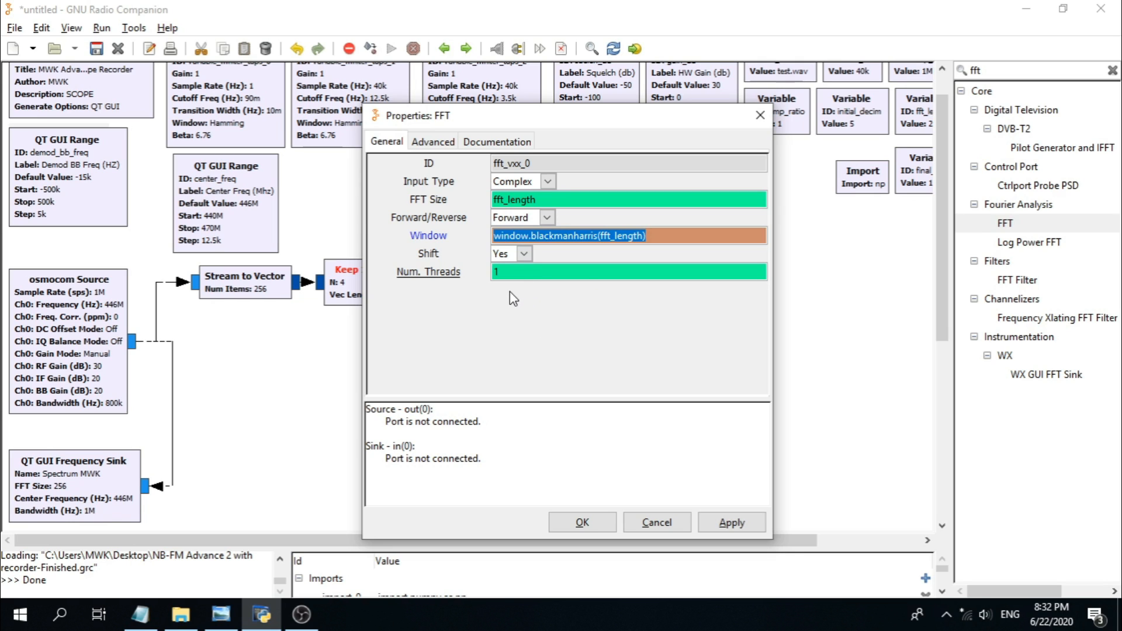
left_click(658, 237)
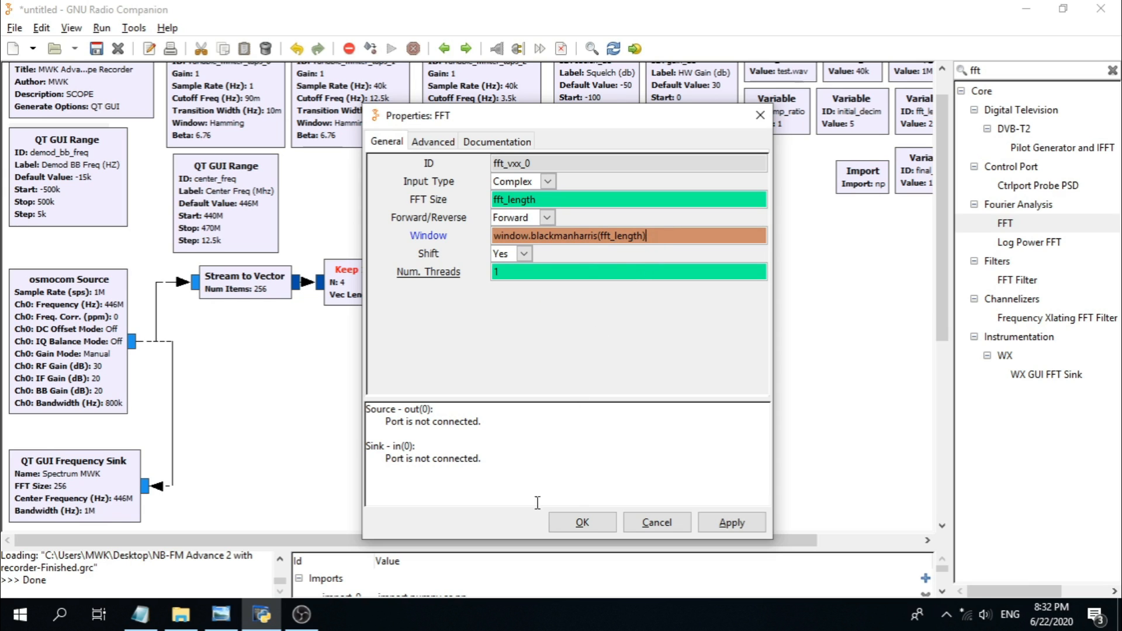
left_click(577, 522)
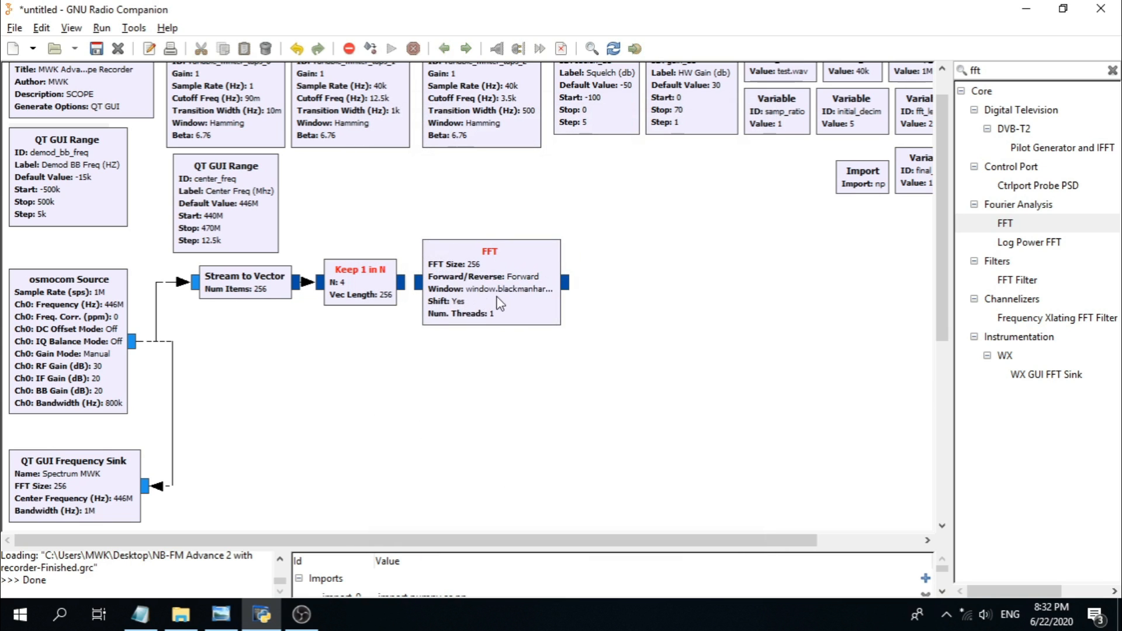
Step: Shift the FFT block slightly away from Keep 1 in N and connect the Keep 1 in N output to the FFT input
left_click_drag(498, 301, 510, 301)
left_click(404, 284)
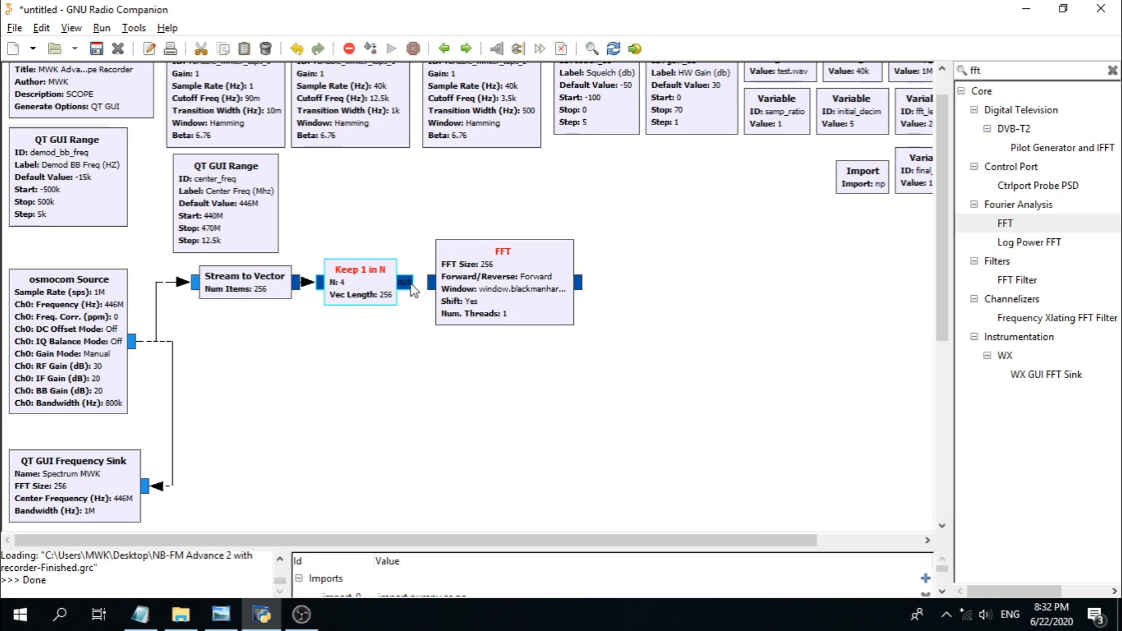
left_click(429, 284)
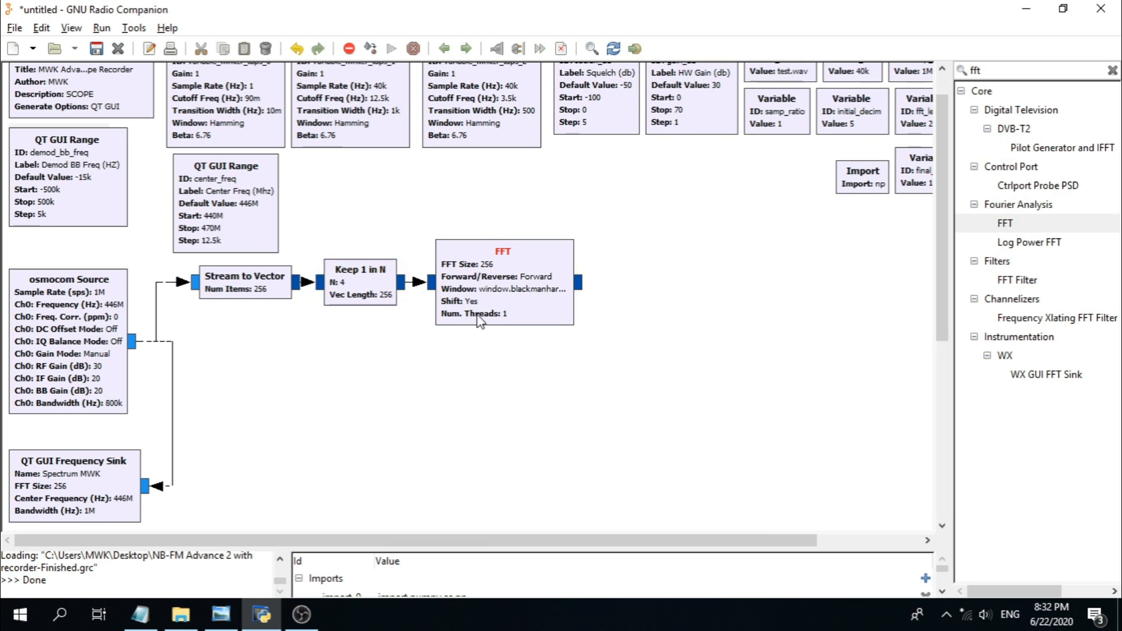
left_click(504, 294)
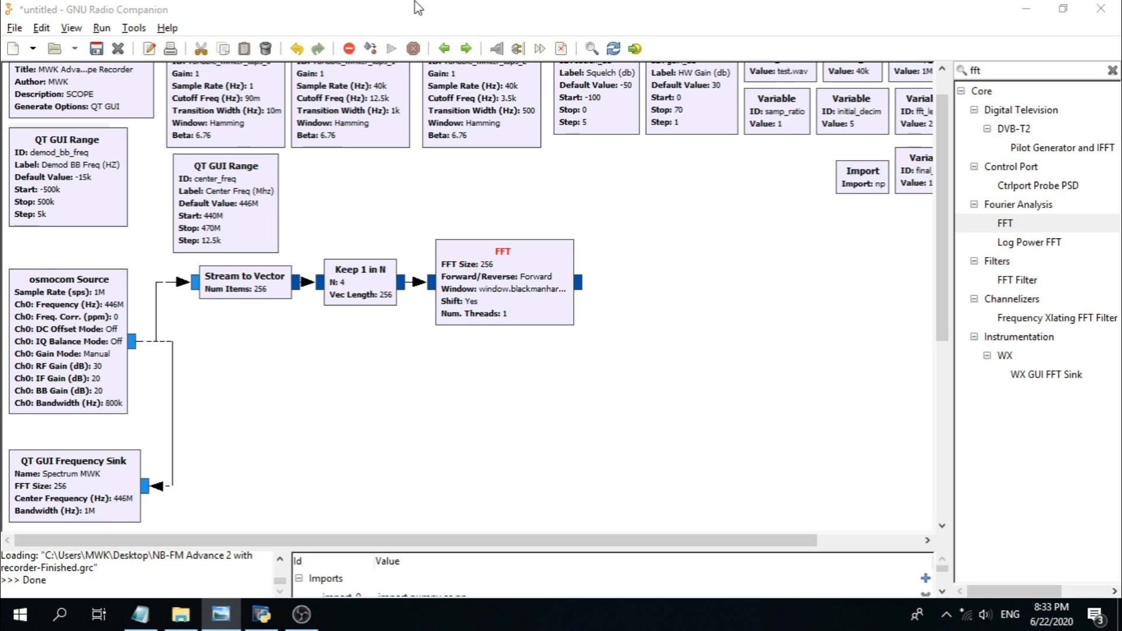
Step: Add a Complex to Mag^2 block from Type Converters and place it beside the FFT block, facing its output
double_click(1006, 71)
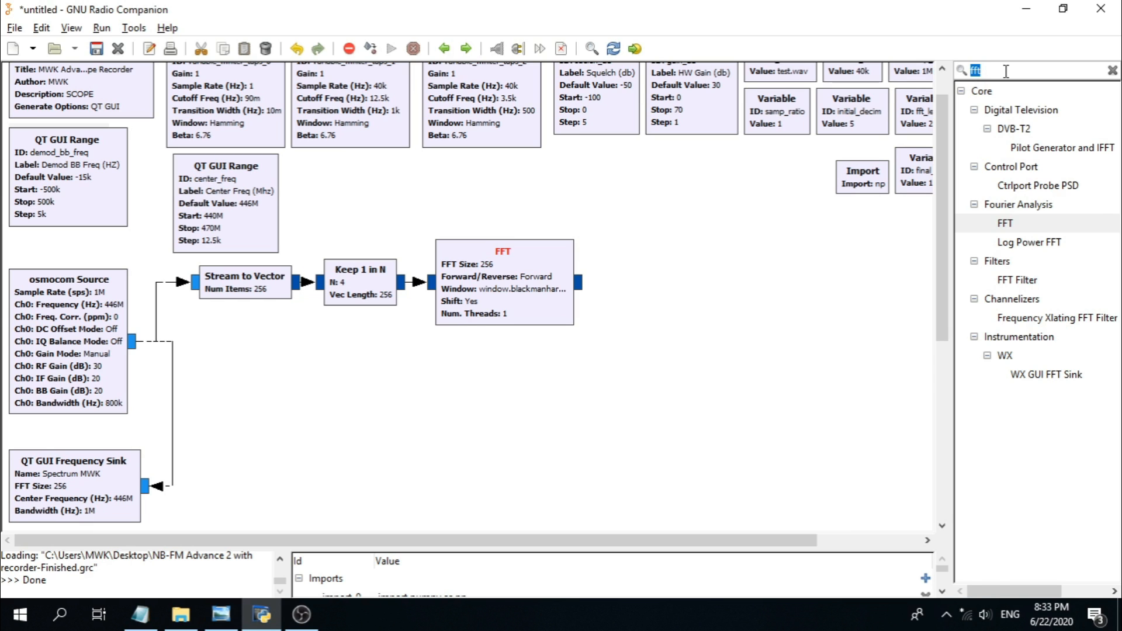
type("complex")
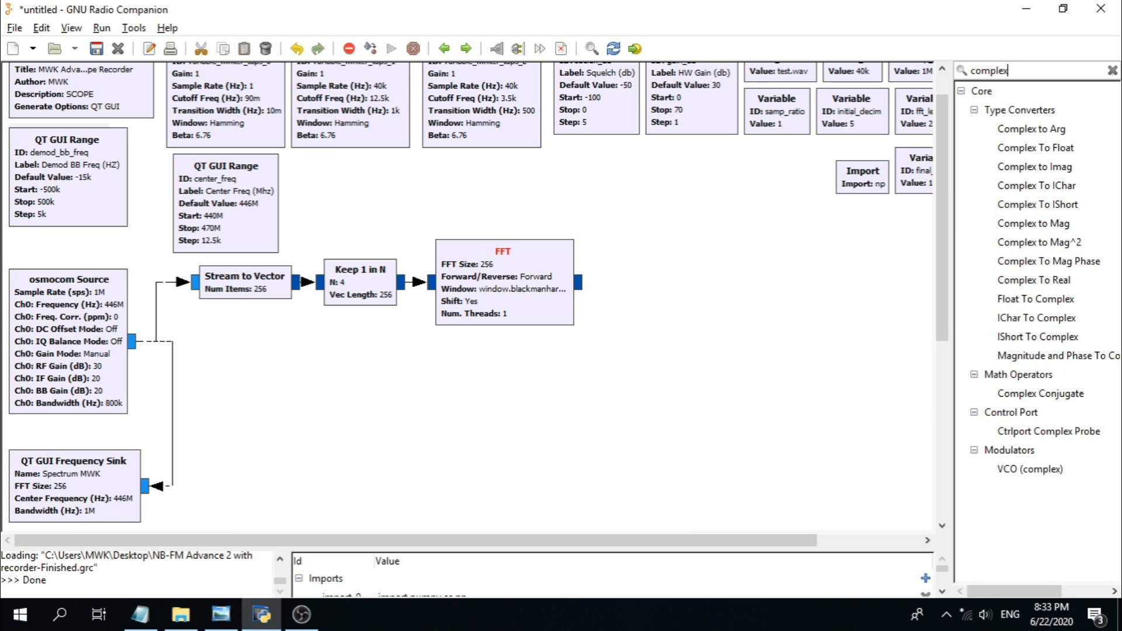
type(" to")
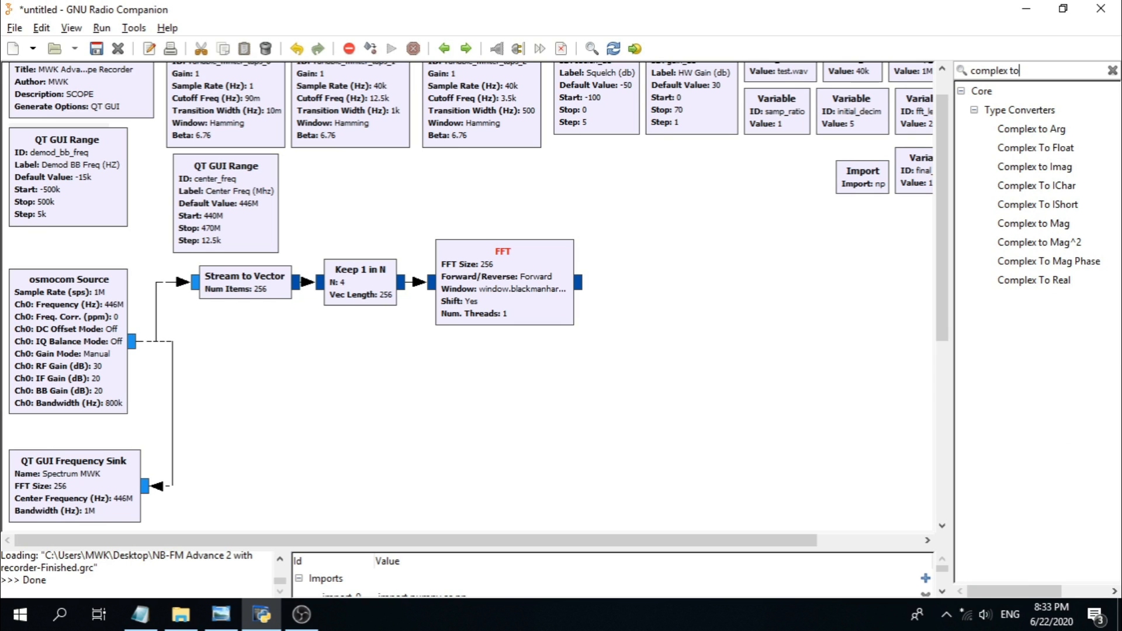
left_click(1054, 243)
left_click_drag(1055, 243, 374, 368)
mouse_move(666, 265)
left_mouse_down()
mouse_move(678, 270)
mouse_move(675, 289)
mouse_move(666, 285)
left_mouse_up()
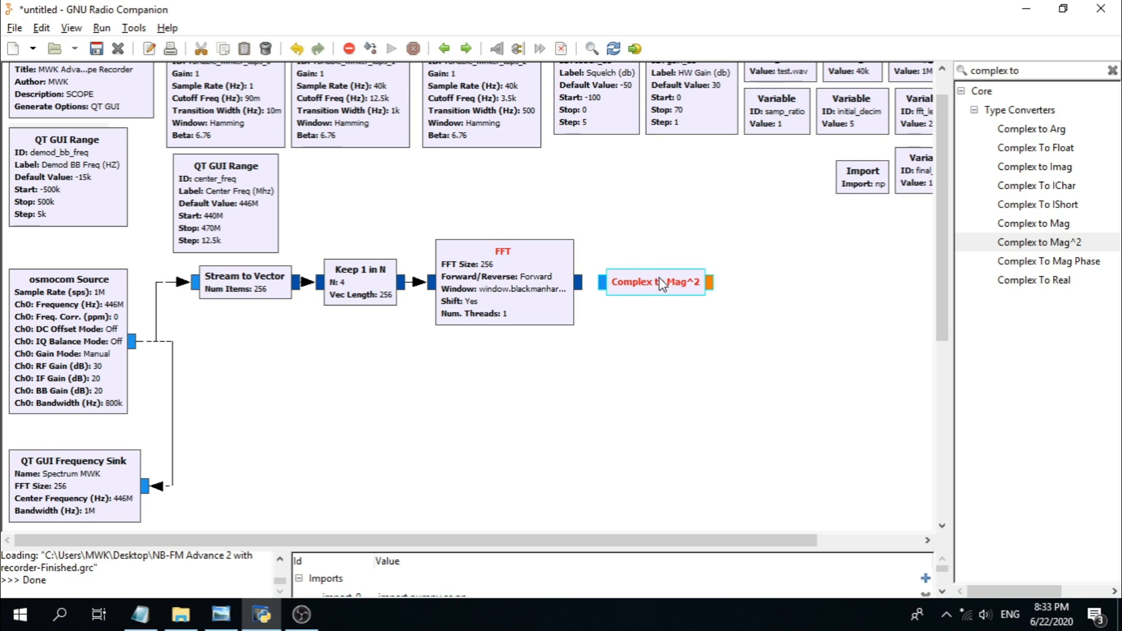
Step: Set the Complex to Mag^2 block's Vec Length to fft_length and connect the FFT output to its input
double_click(659, 285)
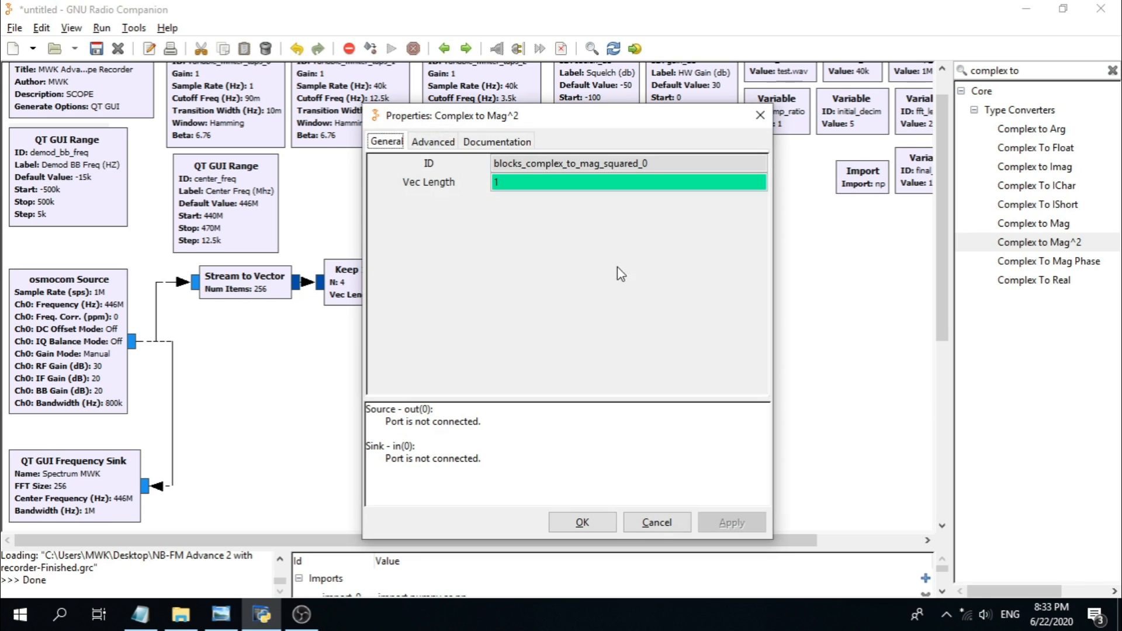
double_click(521, 183)
type("fft_")
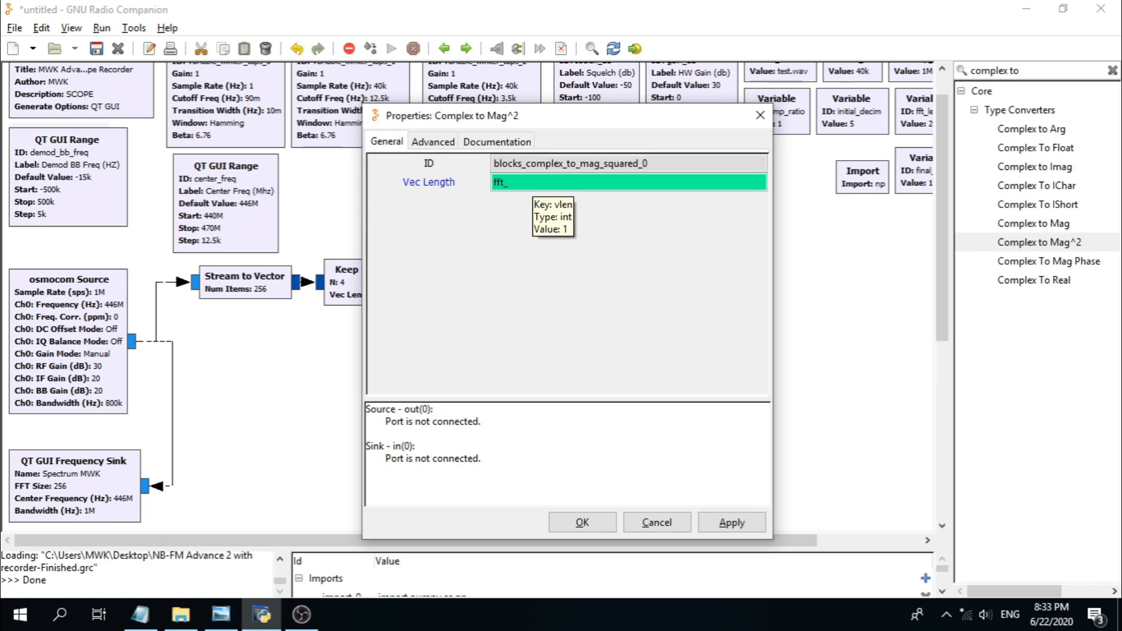
type("length")
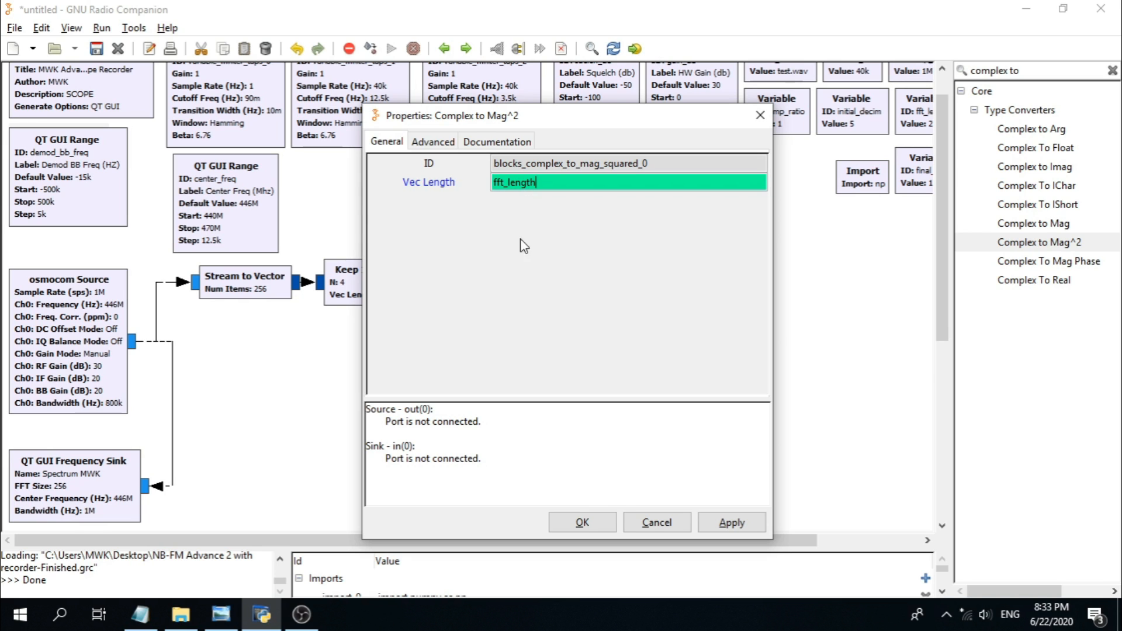
left_click(584, 522)
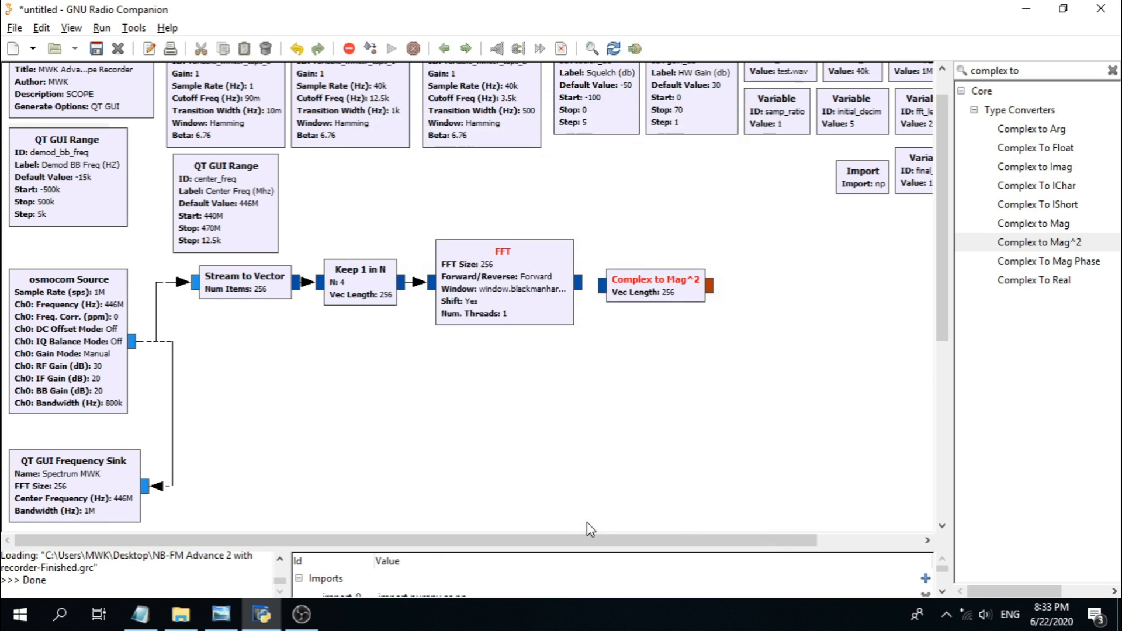
left_click(582, 284)
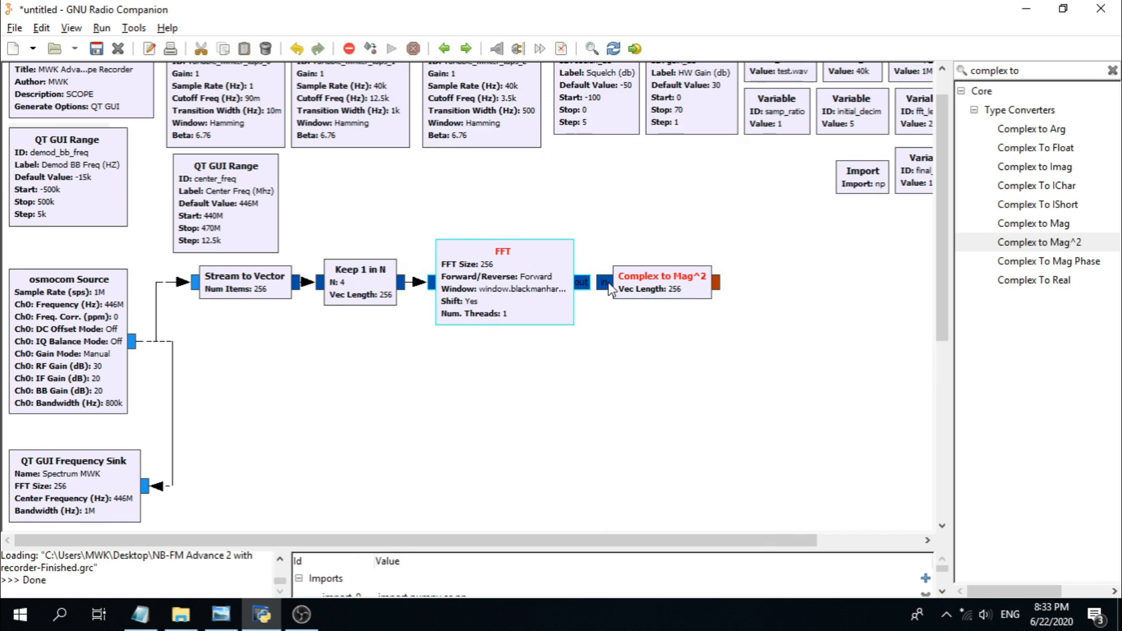
left_click(607, 286)
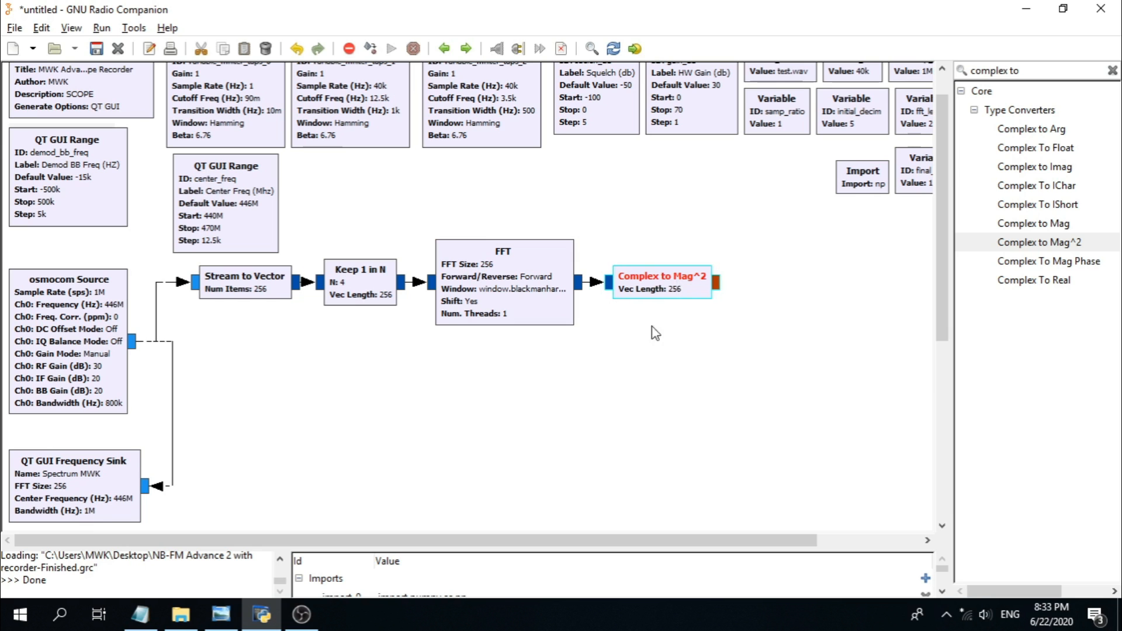
Step: Add an Integrate block from Math Operators and place it beside the Complex to Mag^2 block, facing its output
left_click_drag(520, 539, 627, 526)
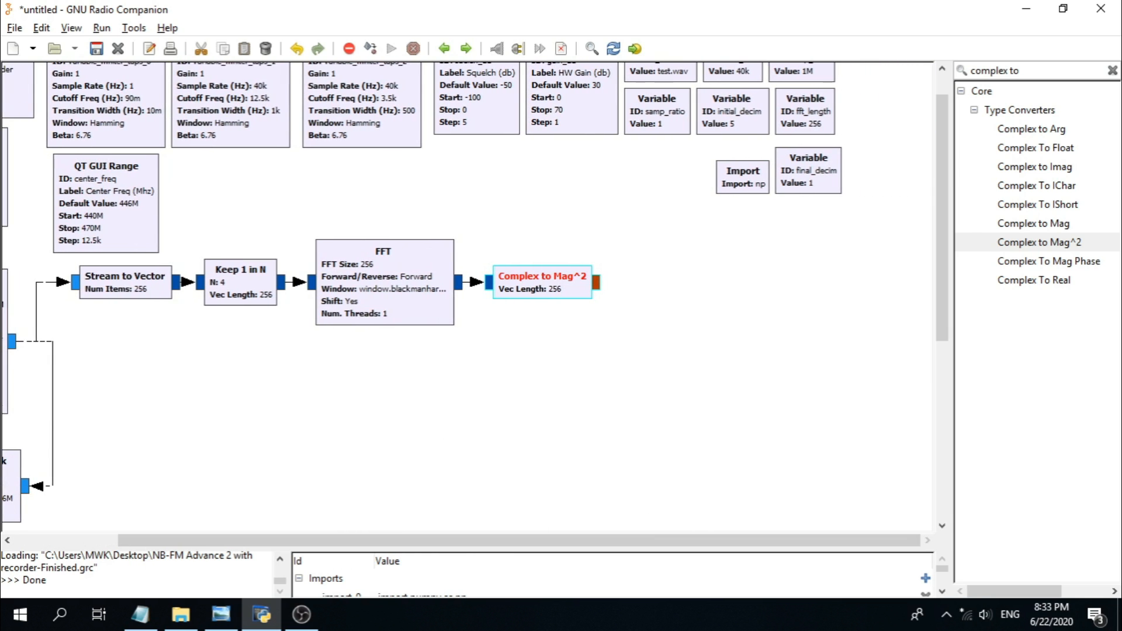
key("alt+Tab")
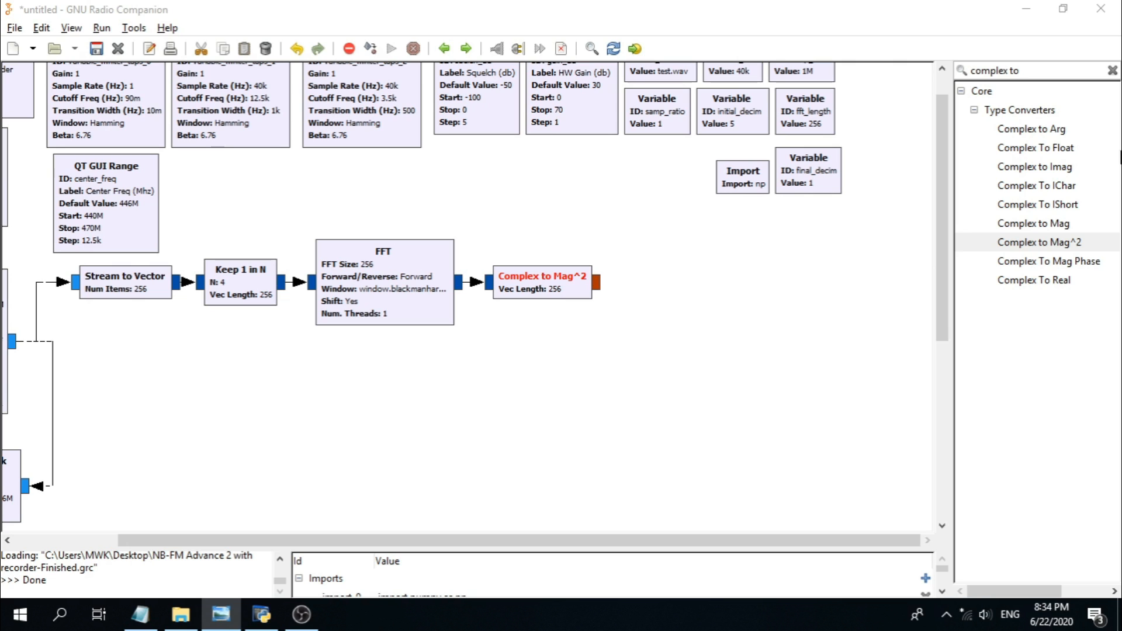
left_click(1041, 77)
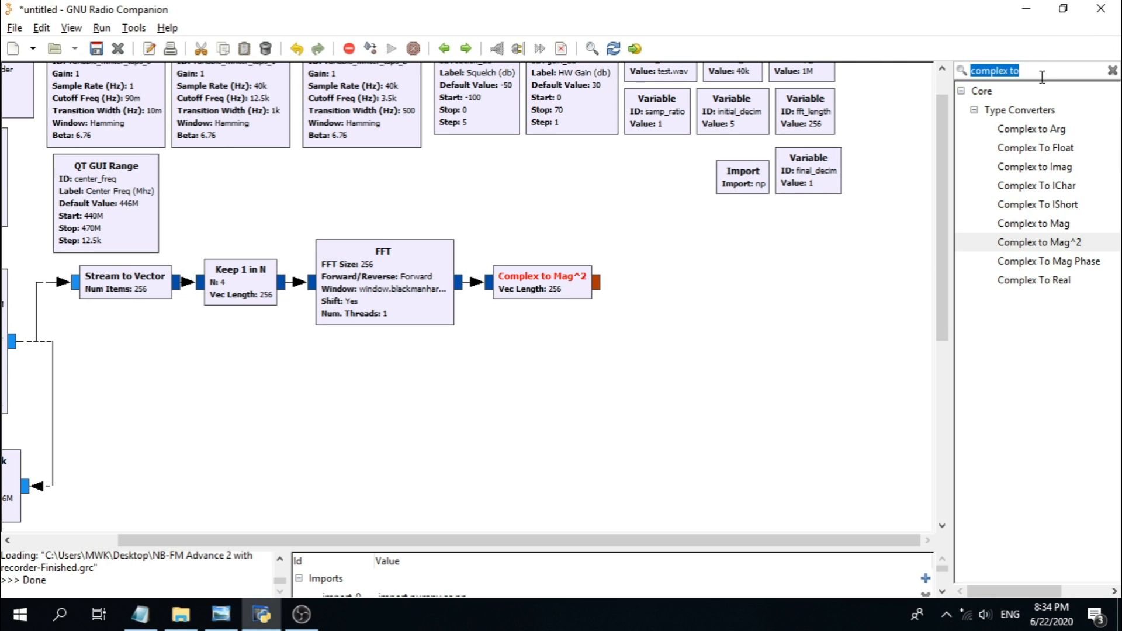
type("inte")
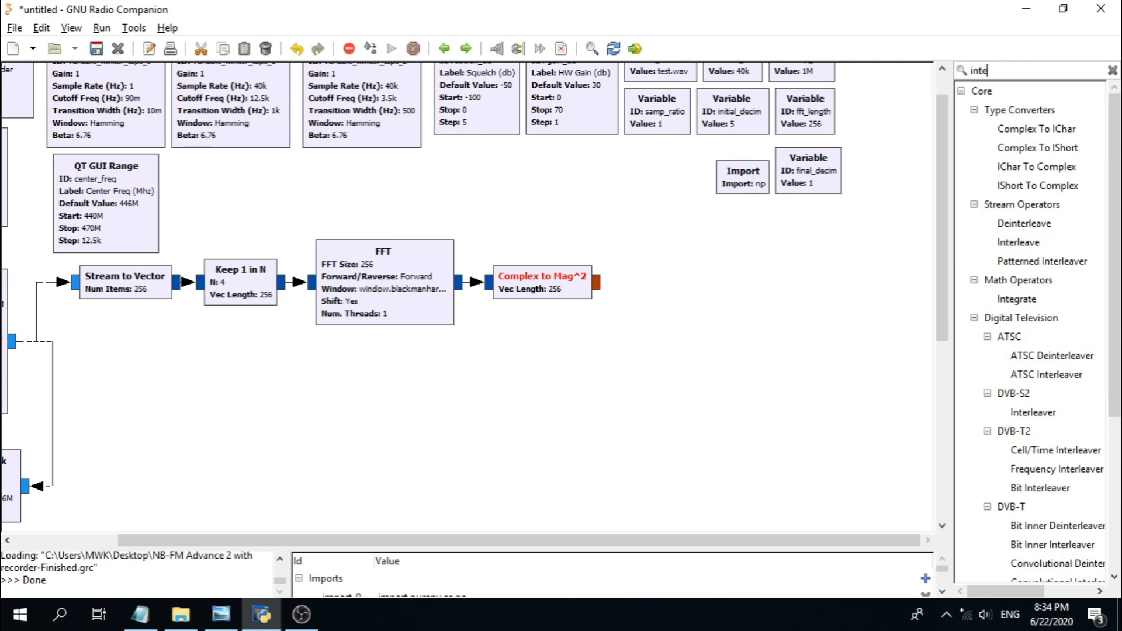
type("grate")
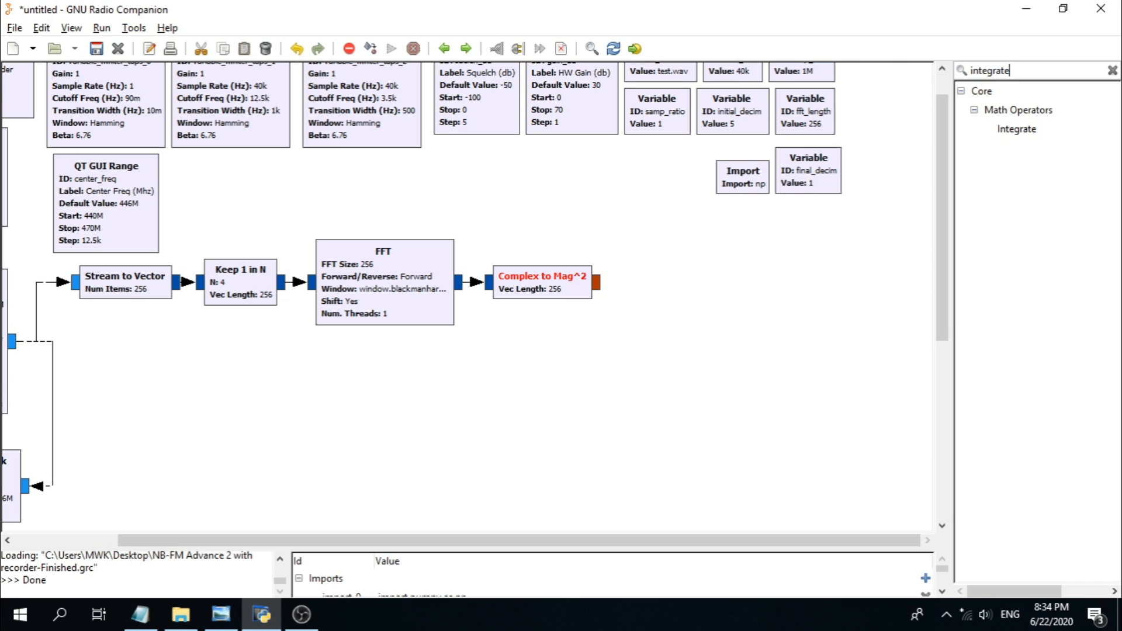
left_click_drag(1042, 130, 403, 311)
left_click_drag(359, 255, 676, 290)
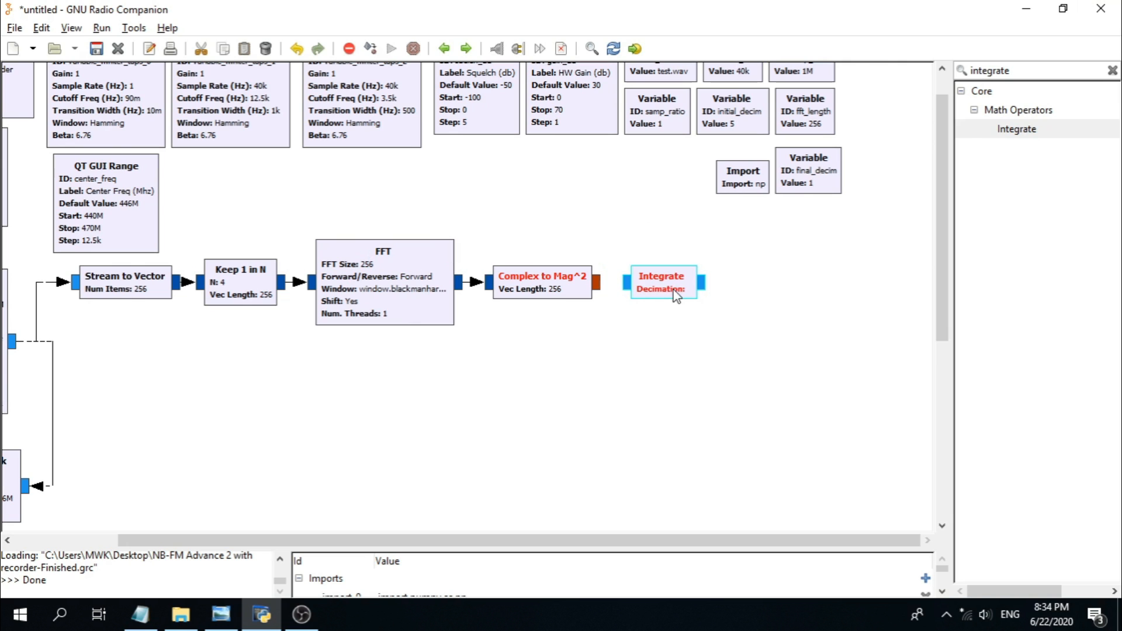
Step: Set the Integrate block's IO Type to Float and its Decimation to 100
double_click(676, 289)
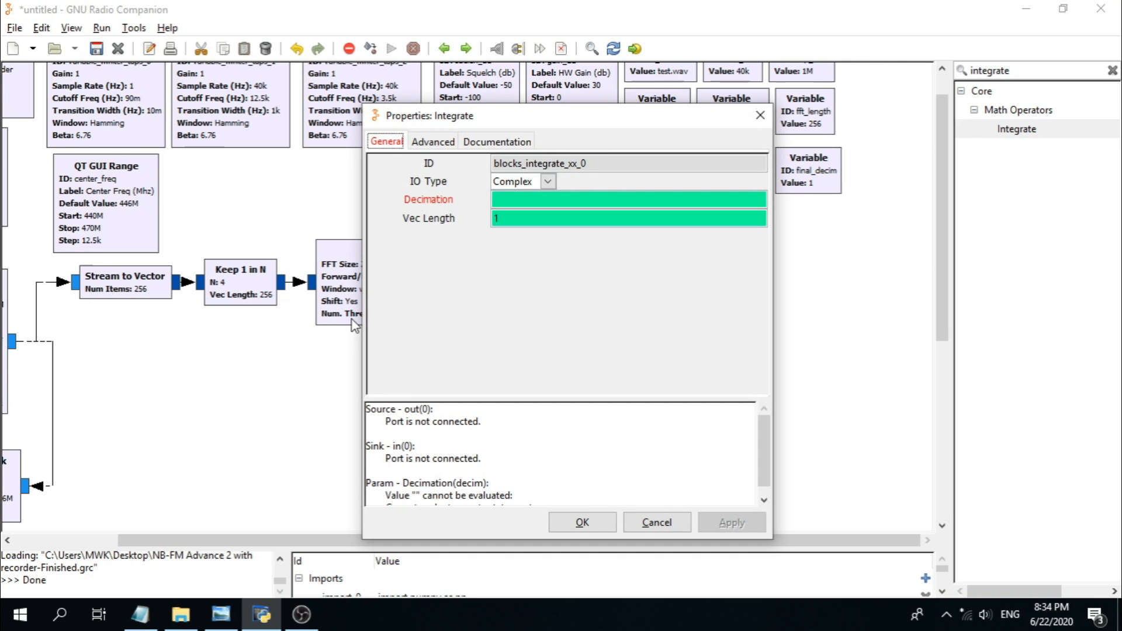
left_click(549, 182)
left_click(524, 219)
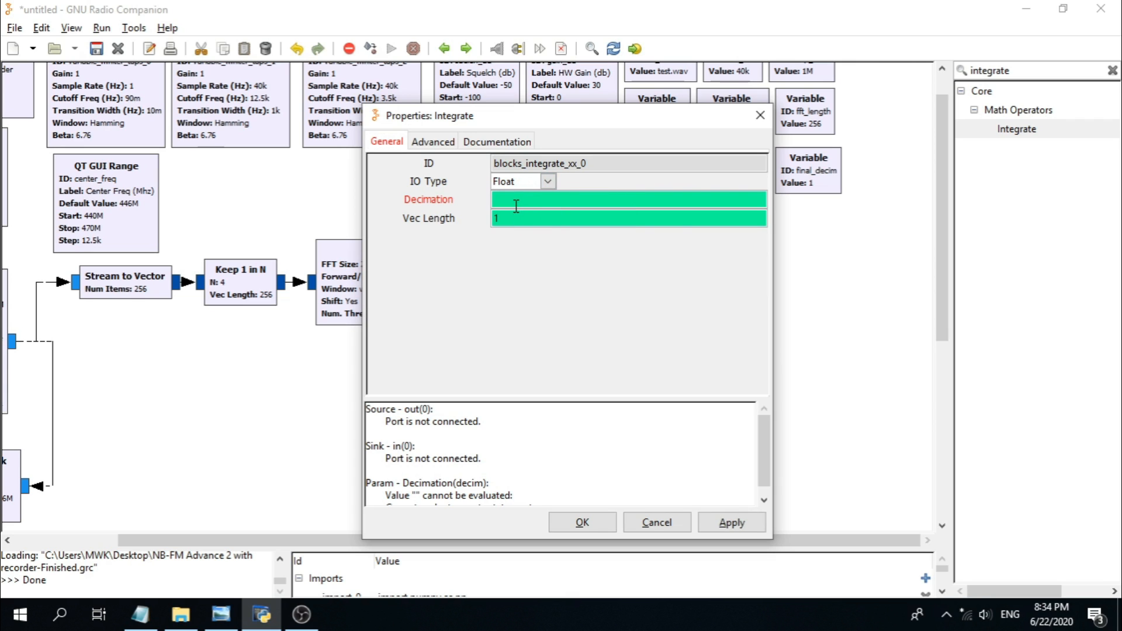
left_click(515, 204)
type("100")
Step: Set the Integrate block's Vec Length to fft_length and connect the Complex to Mag^2 output to its input
left_click(513, 225)
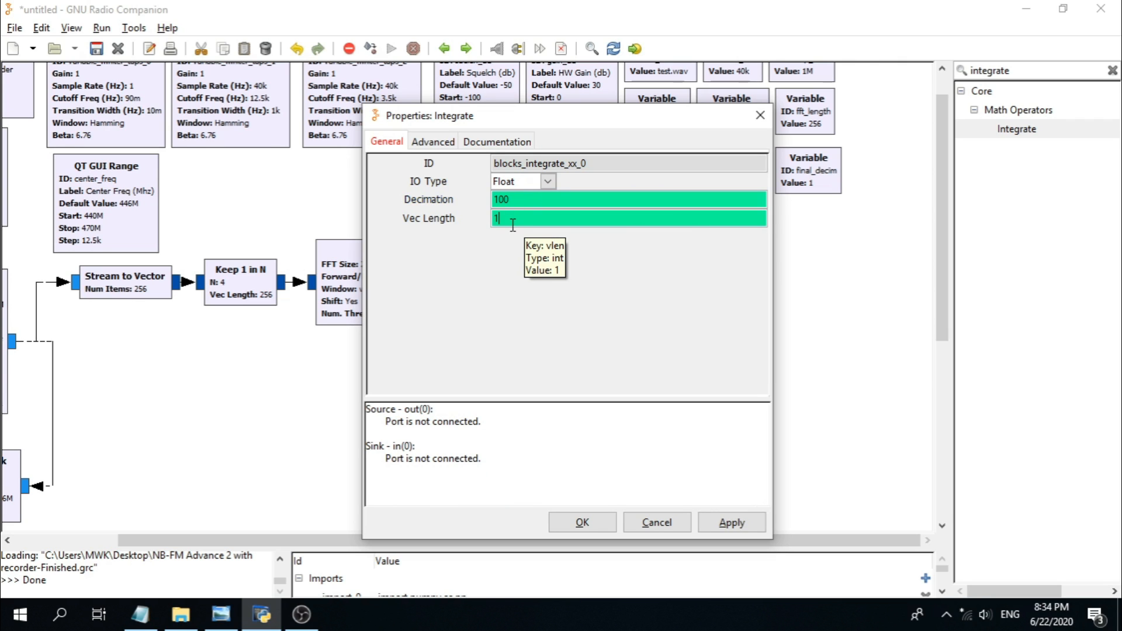
double_click(513, 221)
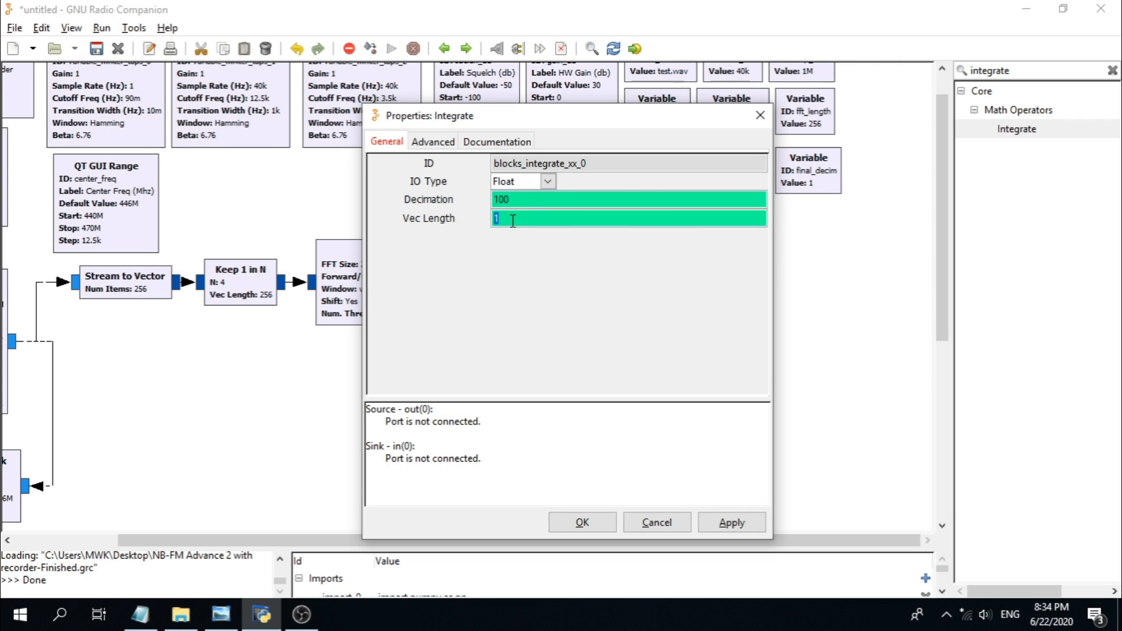
type("fft_length")
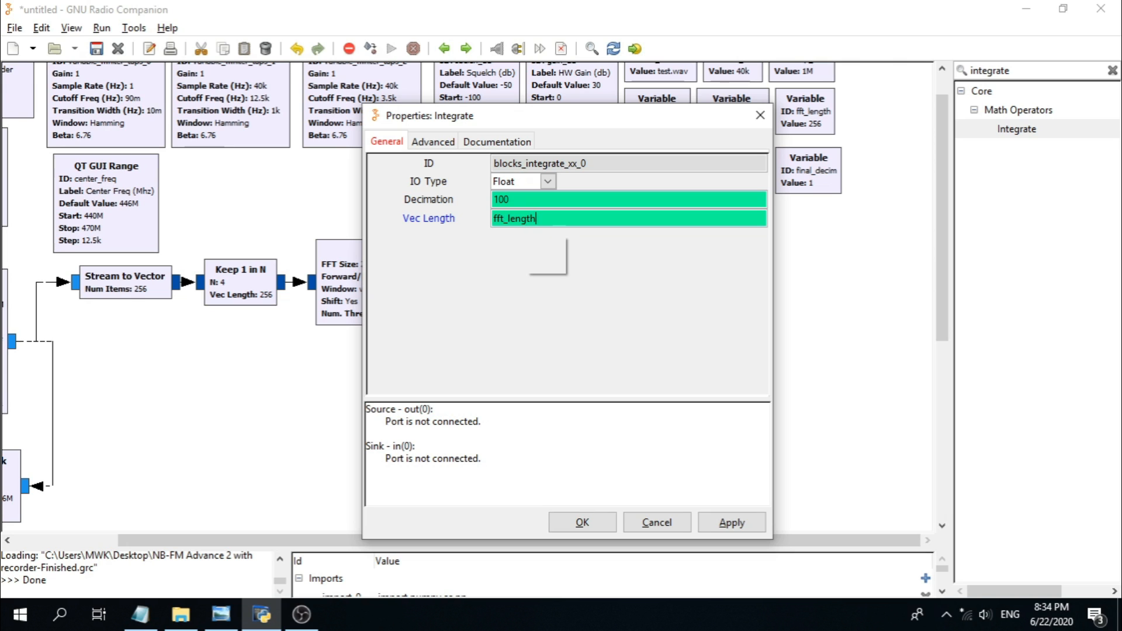
left_click(602, 527)
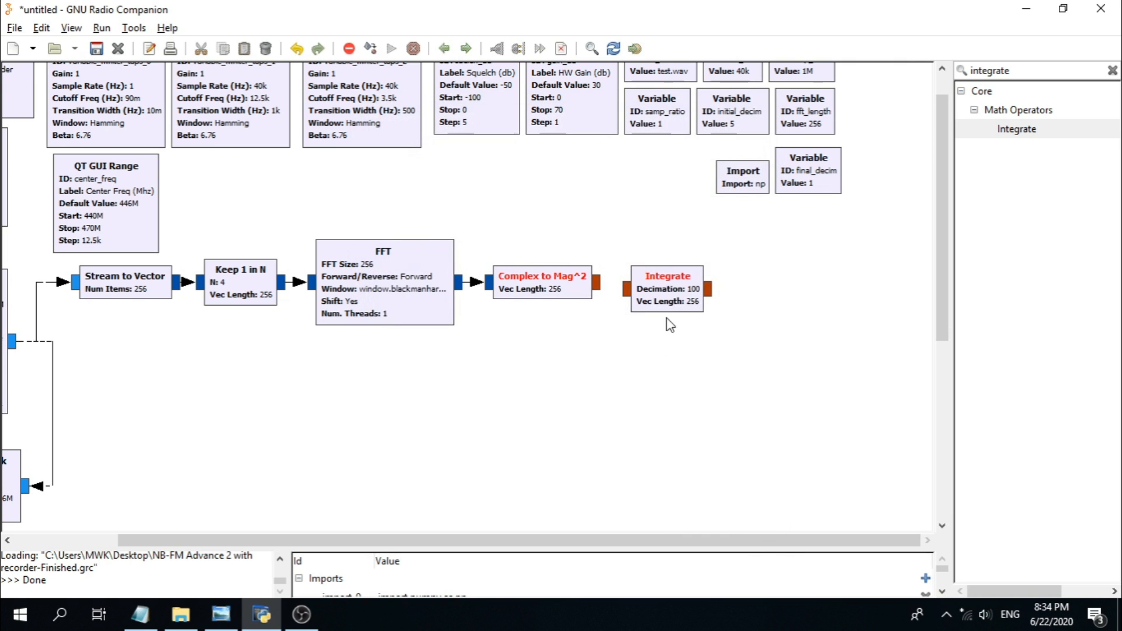
left_click(600, 284)
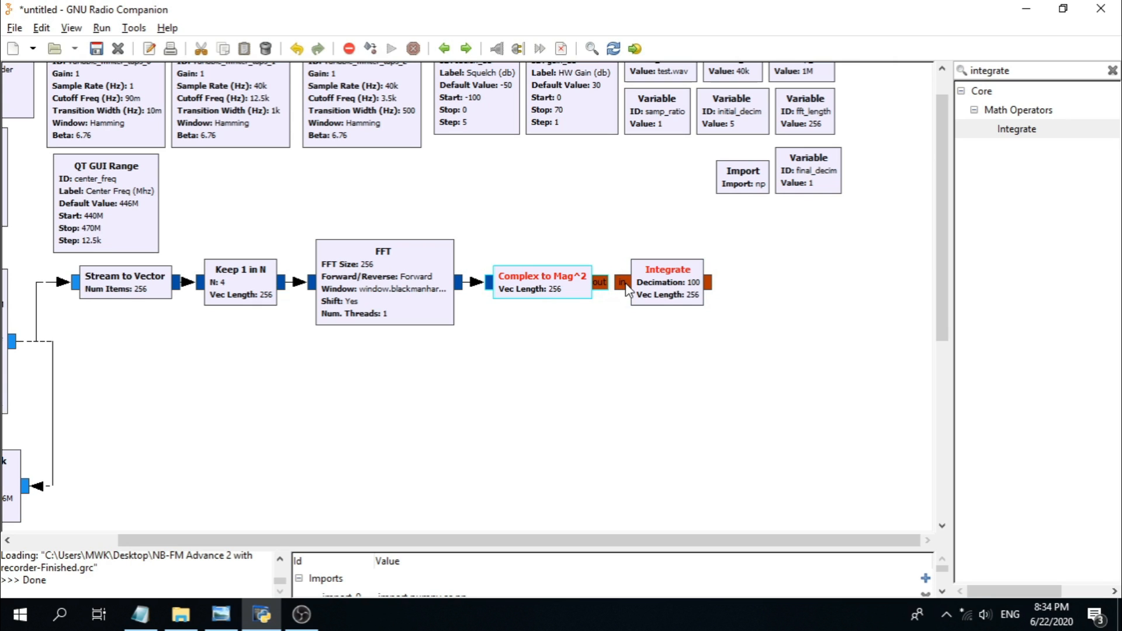
left_click(627, 284)
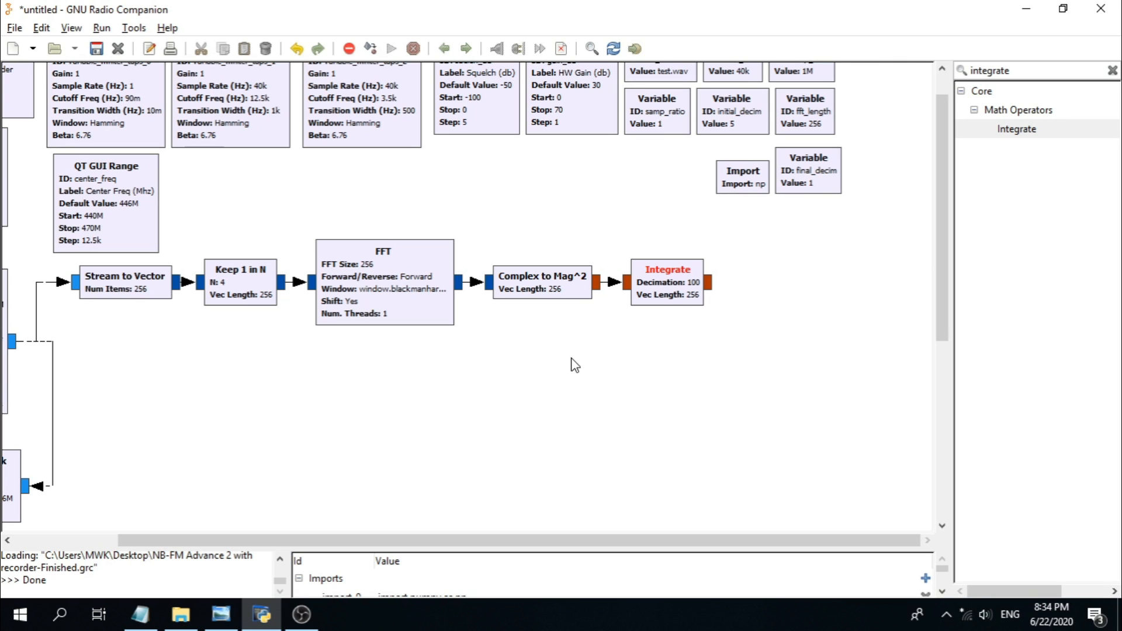
Step: Search the block library for the Log10 block using the term log1
key("alt+Tab")
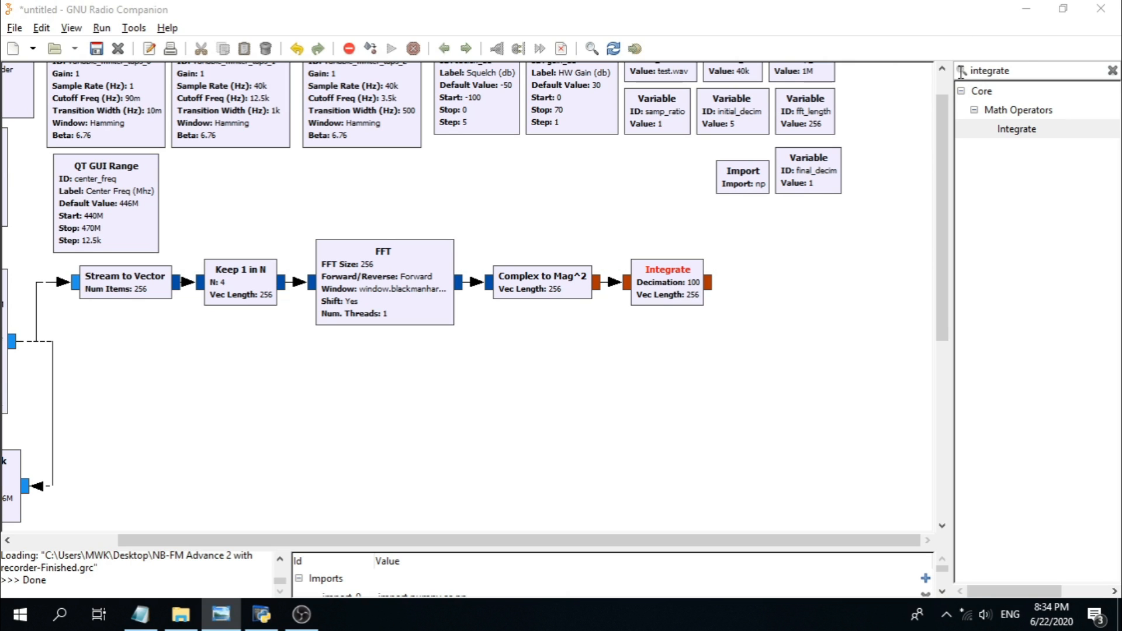
left_click(1026, 69)
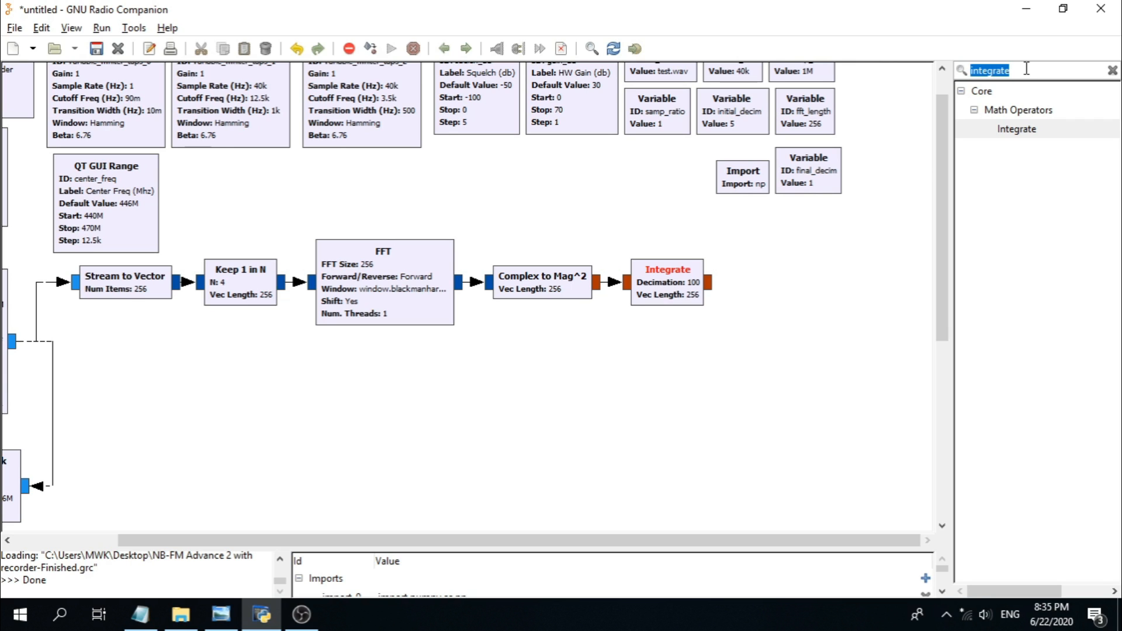
type("klo")
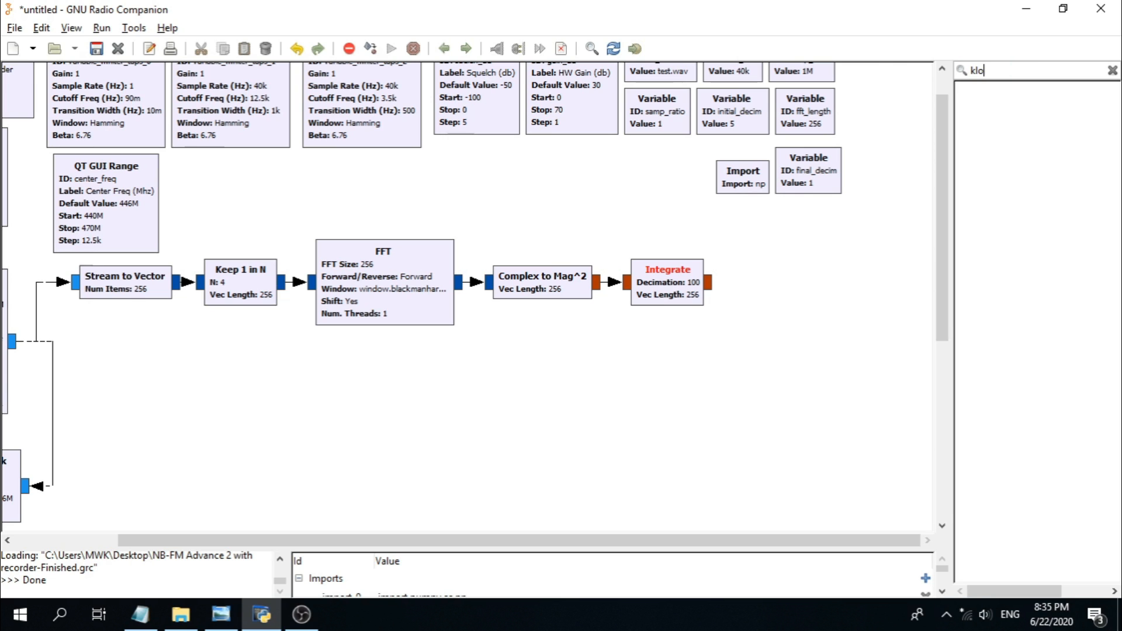
key("BackSpace")
key("BackSpace")
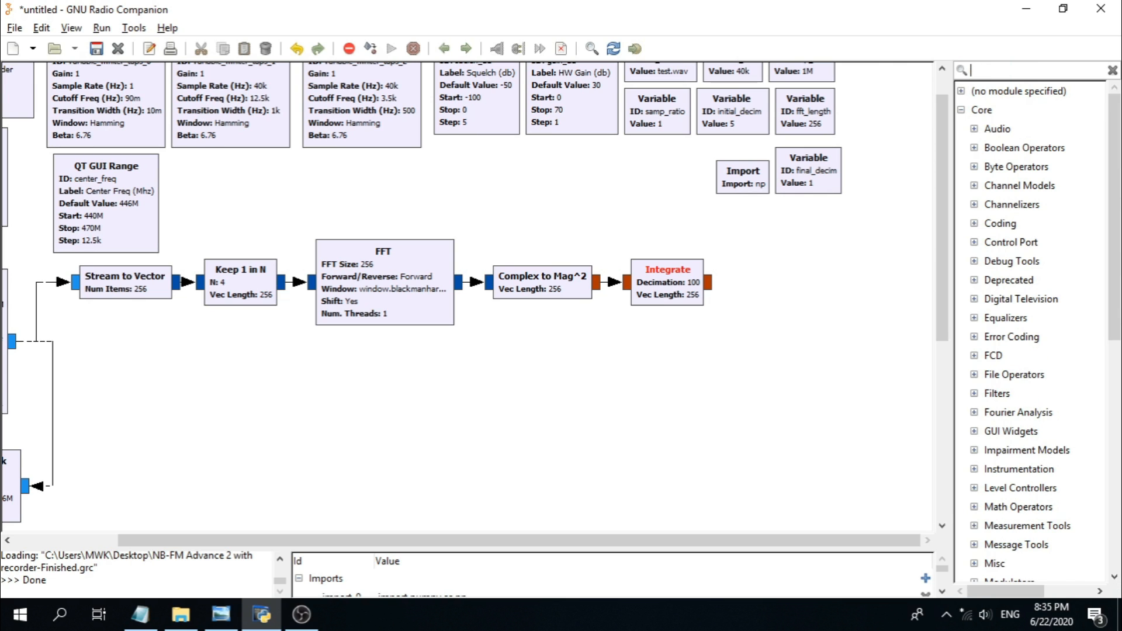
type("log")
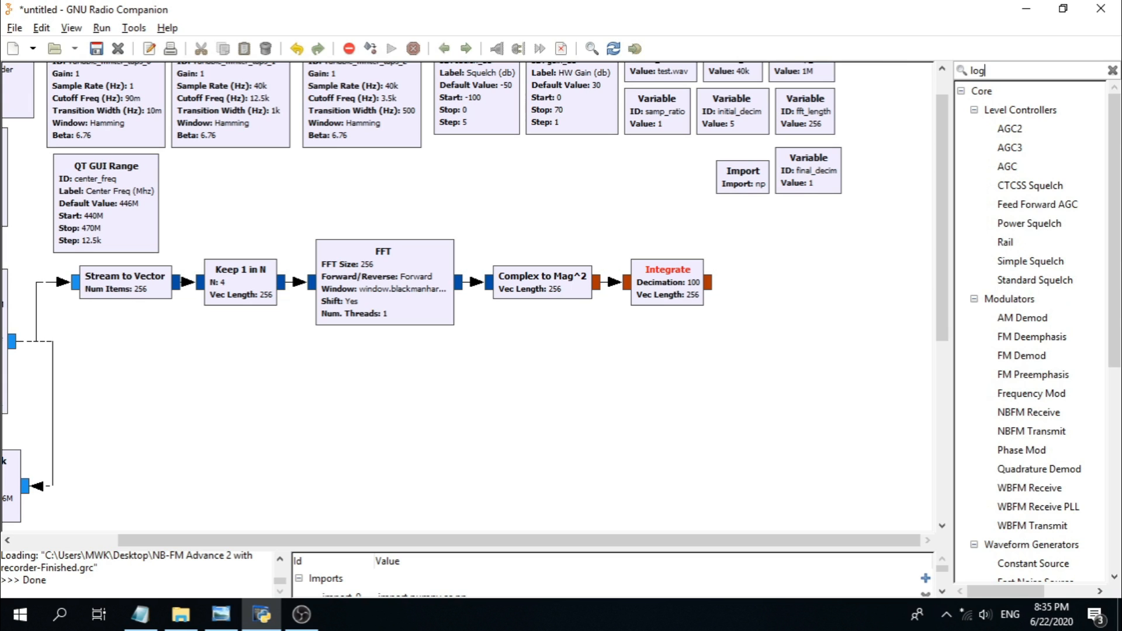
type("1")
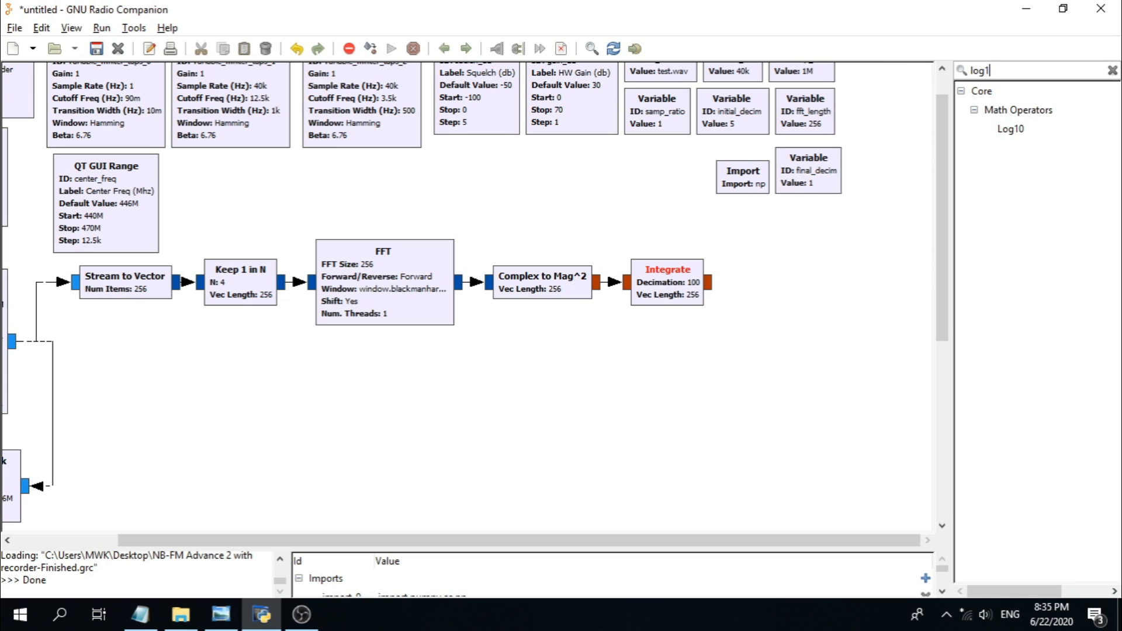
Step: Add a Log10 block just after the Integrate block and set its n to 10
double_click(1019, 130)
left_click_drag(314, 323, 758, 277)
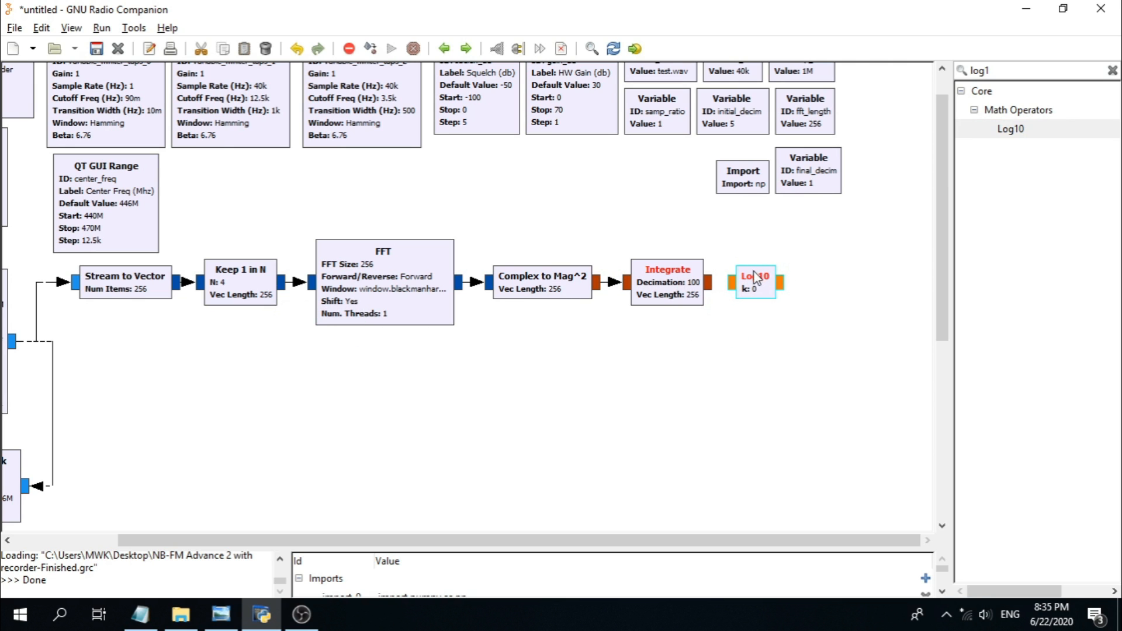
double_click(755, 284)
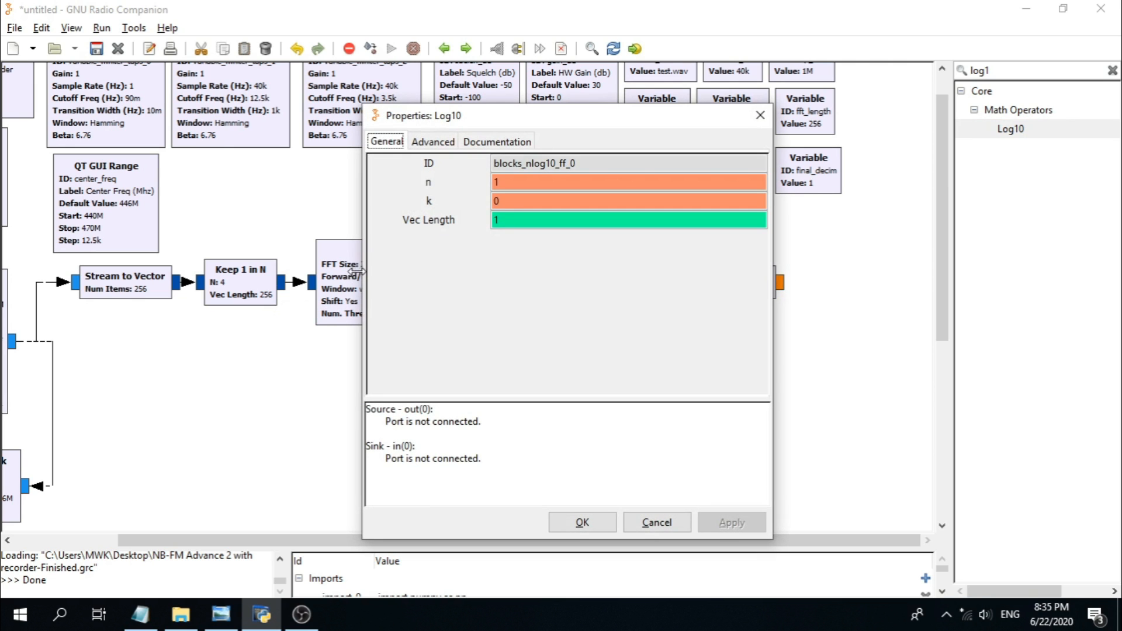
left_click(511, 183)
type("10")
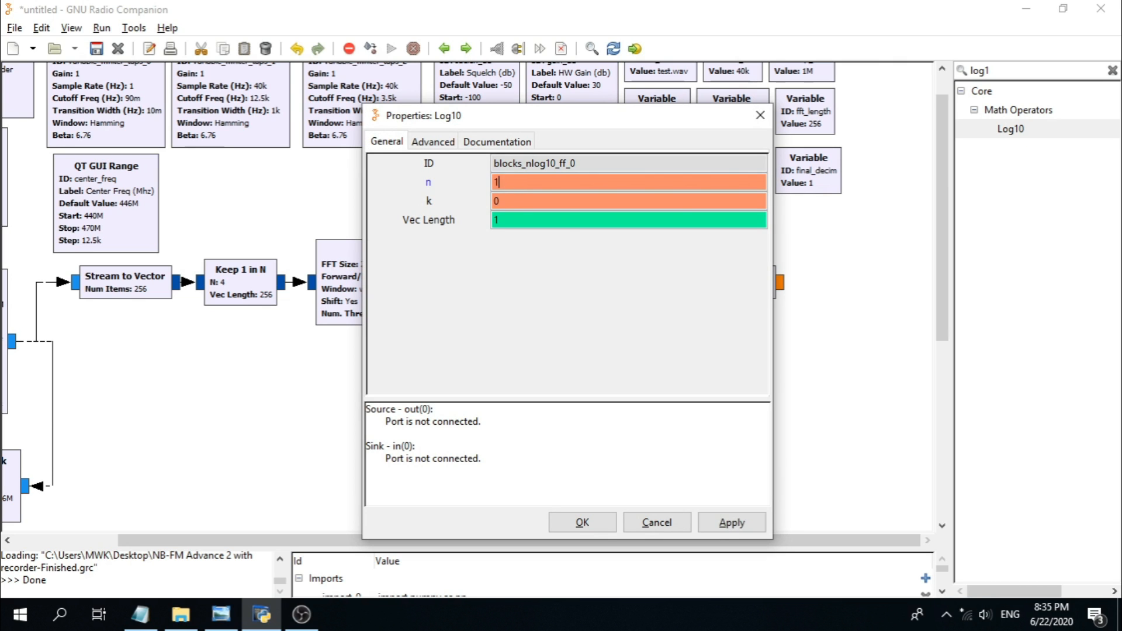
Step: Set the Log10 block's Vec Length to fft_length and apply its properties
left_click(503, 201)
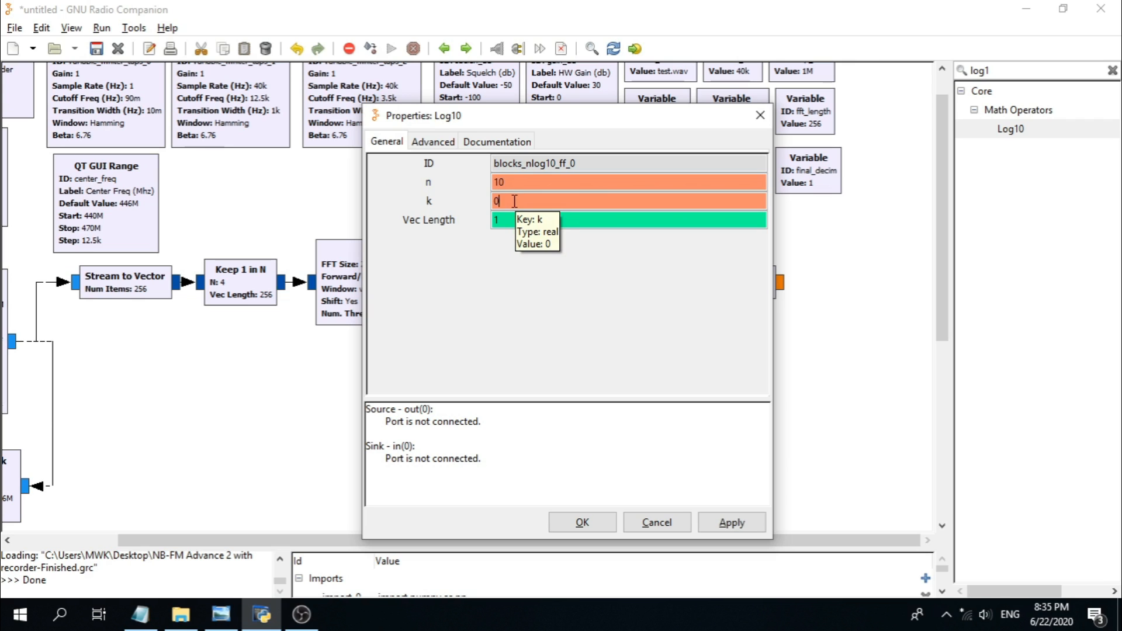
double_click(508, 221)
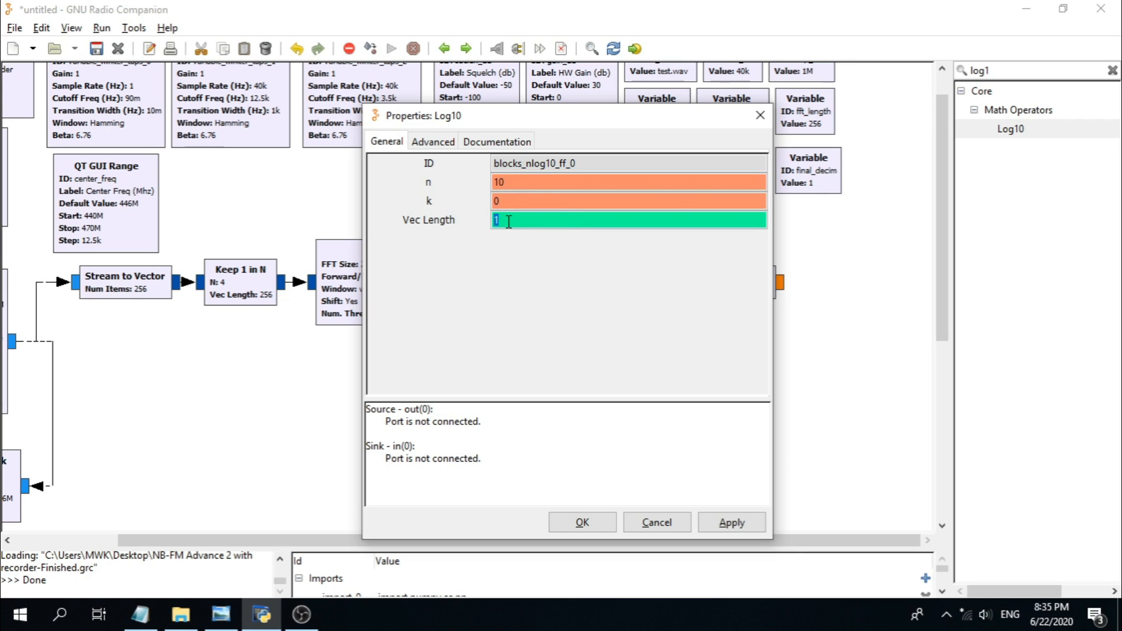
type("fft")
key("BackSpace")
key("BackSpace")
key("BackSpace")
type("fft")
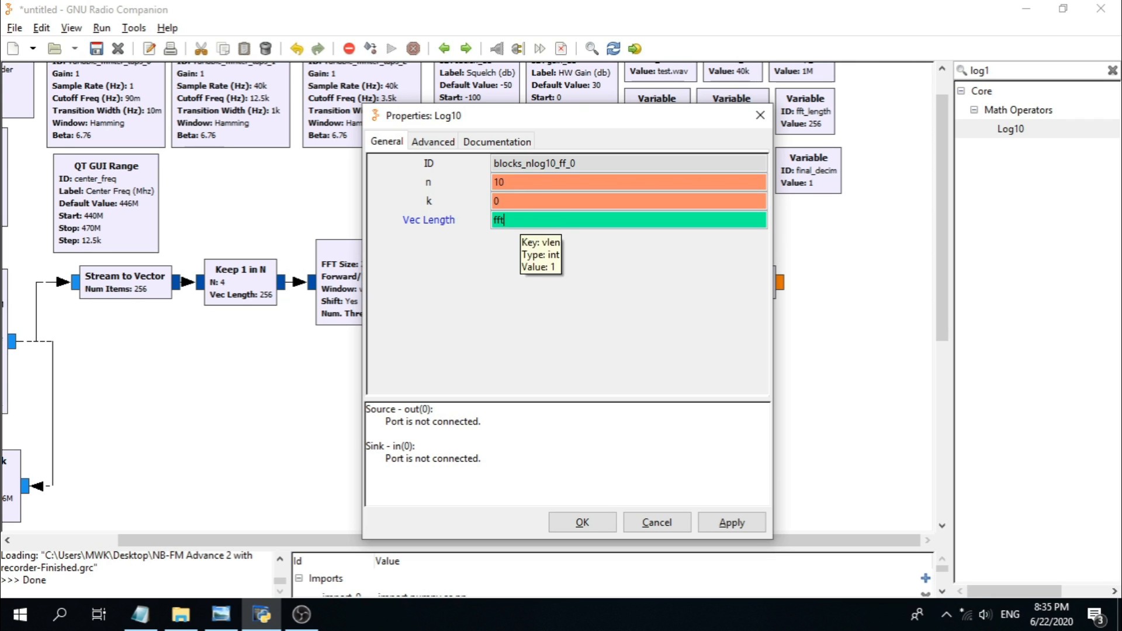
type("_length")
left_click(577, 521)
Step: Align the Log10 block with the FFT chain and connect the Integrate output to its input
left_click_drag(769, 275, 776, 263)
left_click(712, 282)
left_click(738, 283)
left_click(752, 319)
left_click(769, 275)
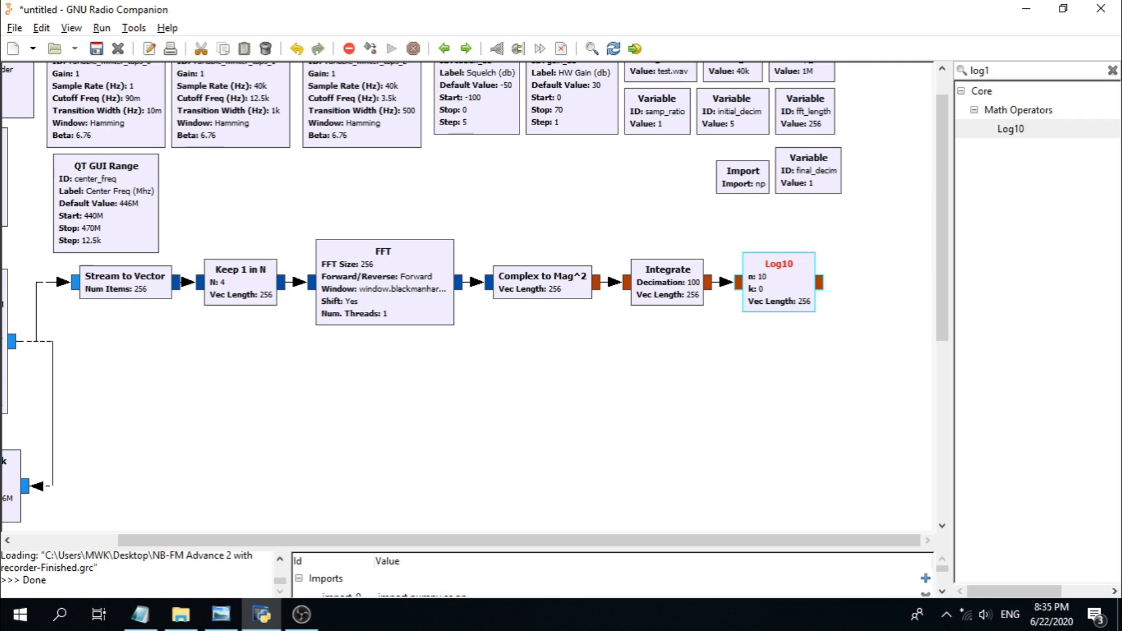
Step: Search the block library for "probe signal" and place a Probe Signal Vector block below Log10
key("alt+Tab")
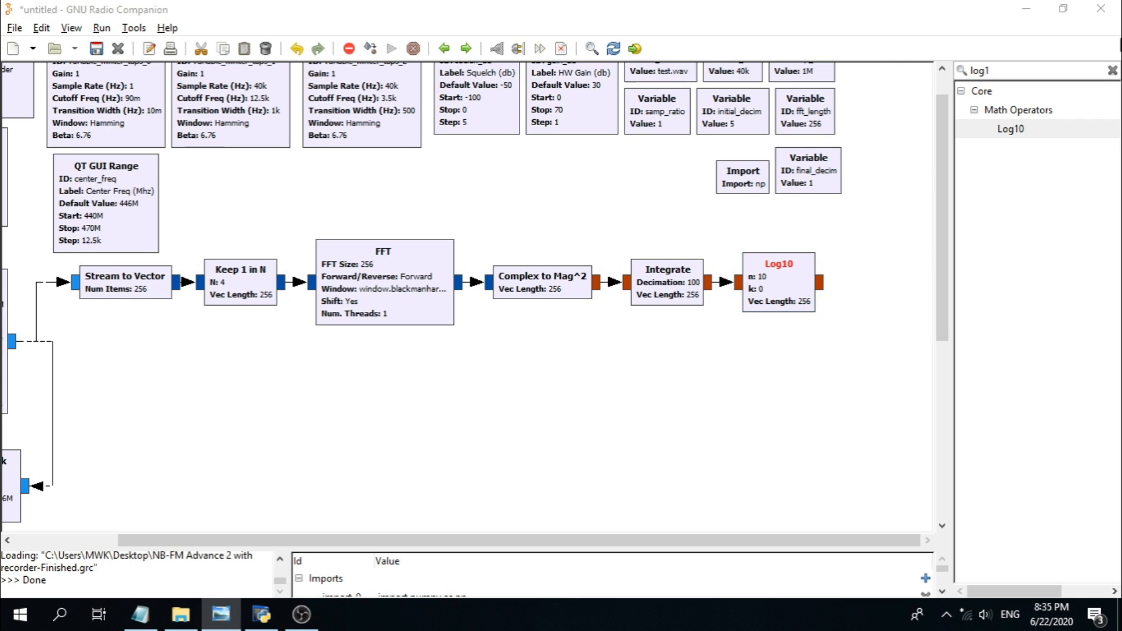
left_click(1092, 71)
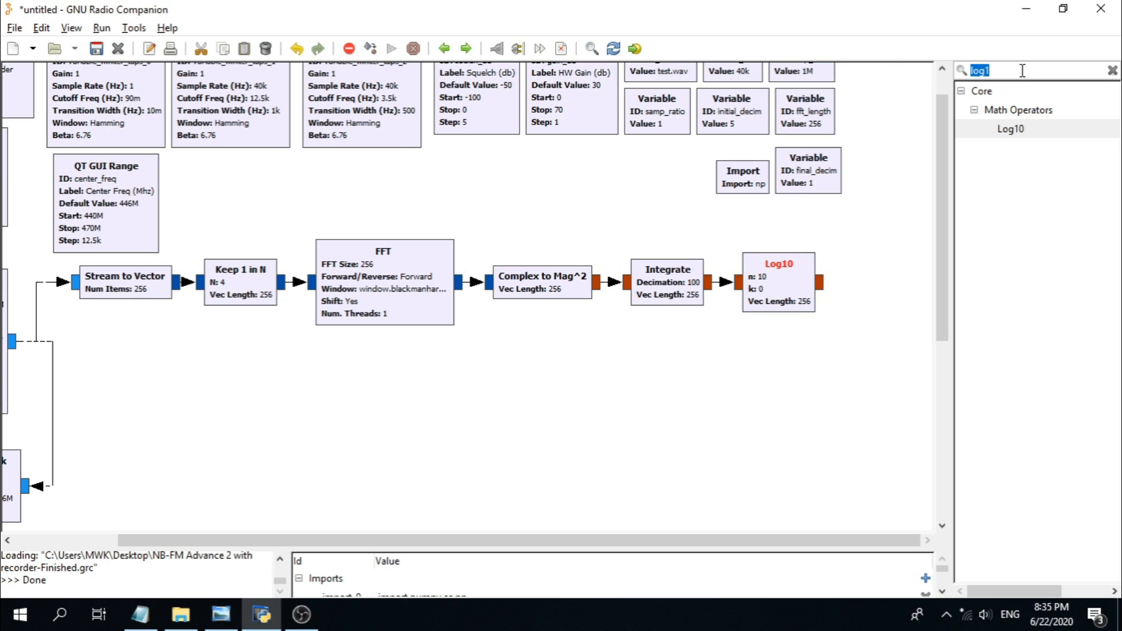
type("pro")
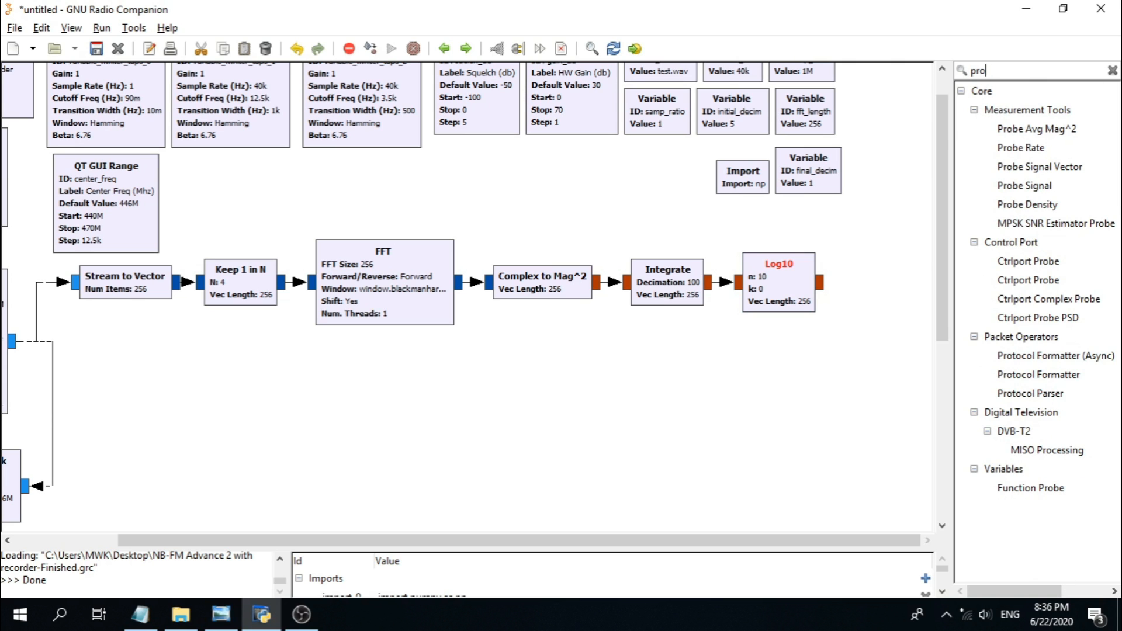
type("e")
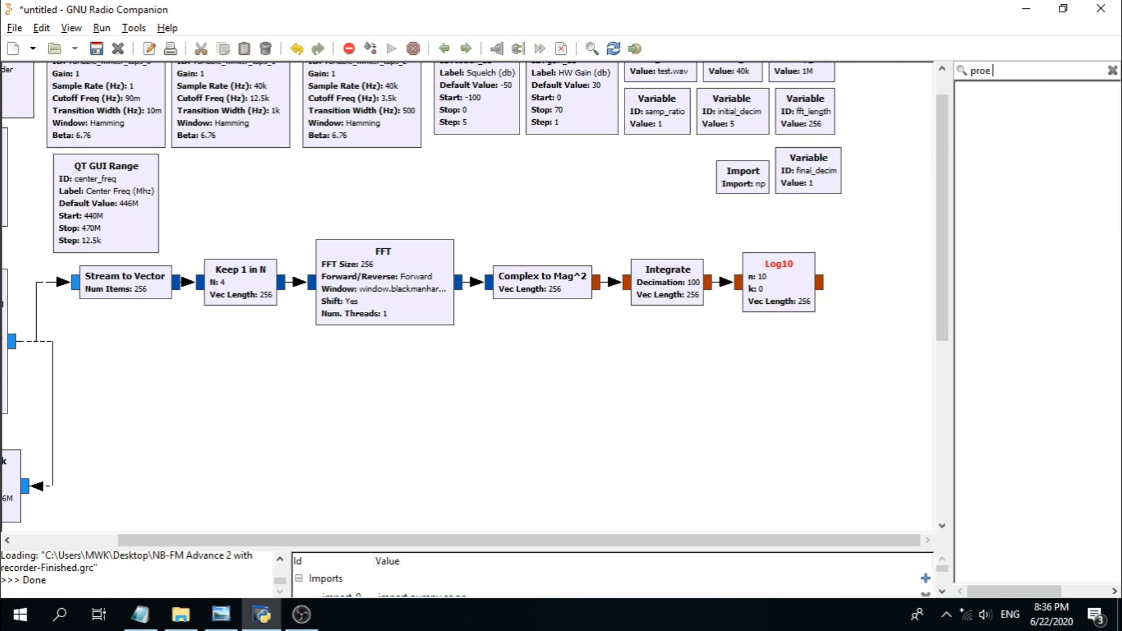
type(" signal")
key("BackSpace")
key("BackSpace")
key("BackSpace")
key("BackSpace")
key("BackSpace")
key("BackSpace")
key("BackSpace")
key("BackSpace")
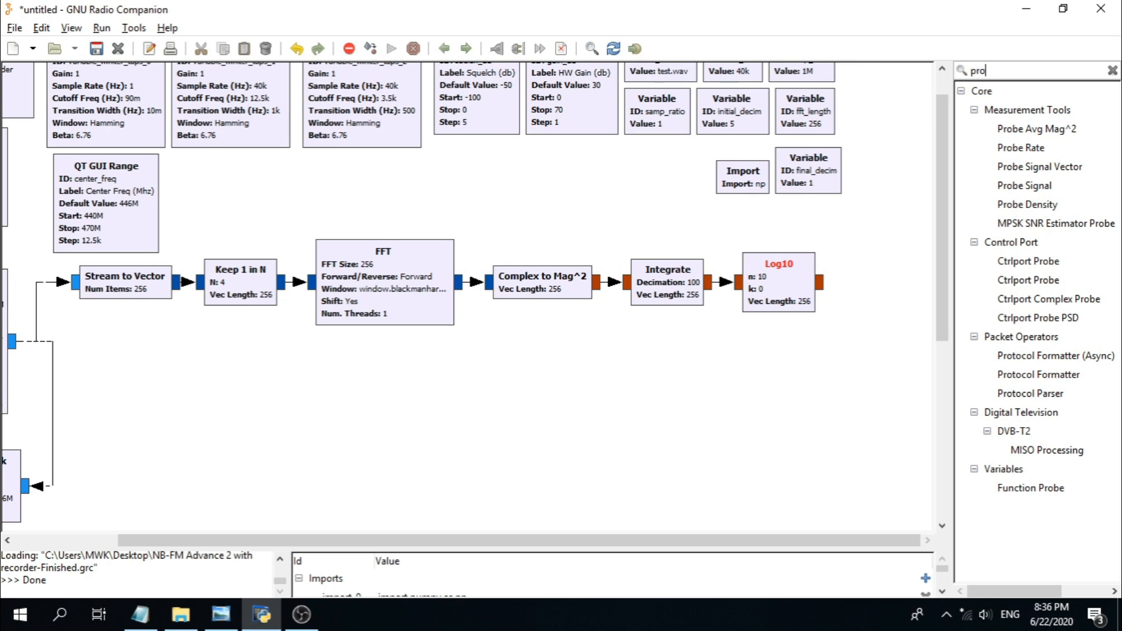
type("be signal")
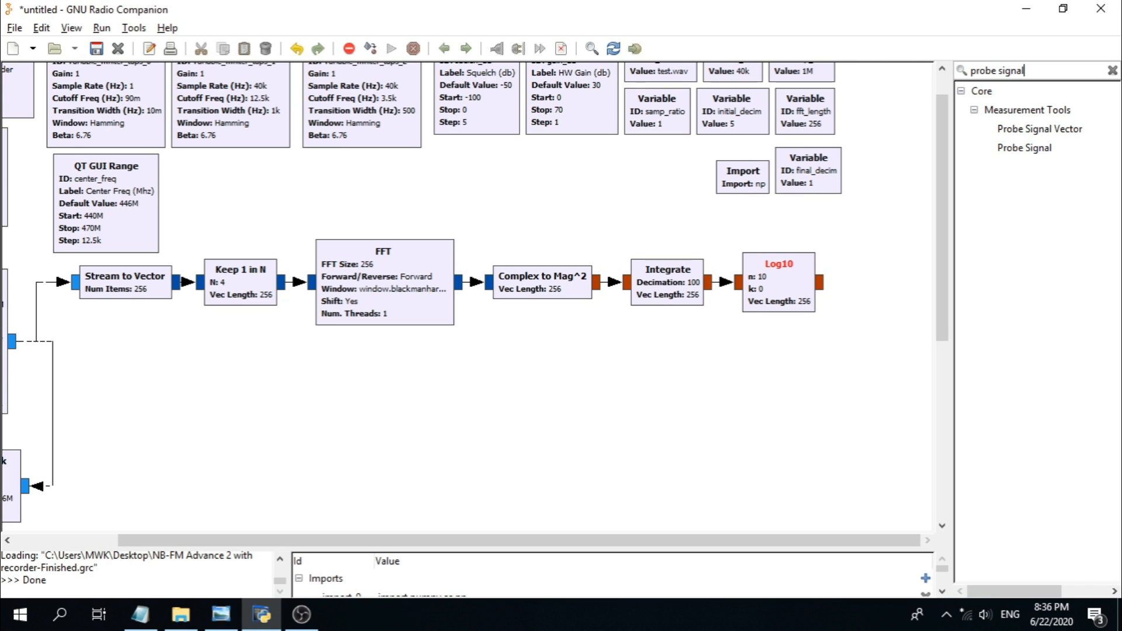
left_click_drag(1061, 129, 770, 361)
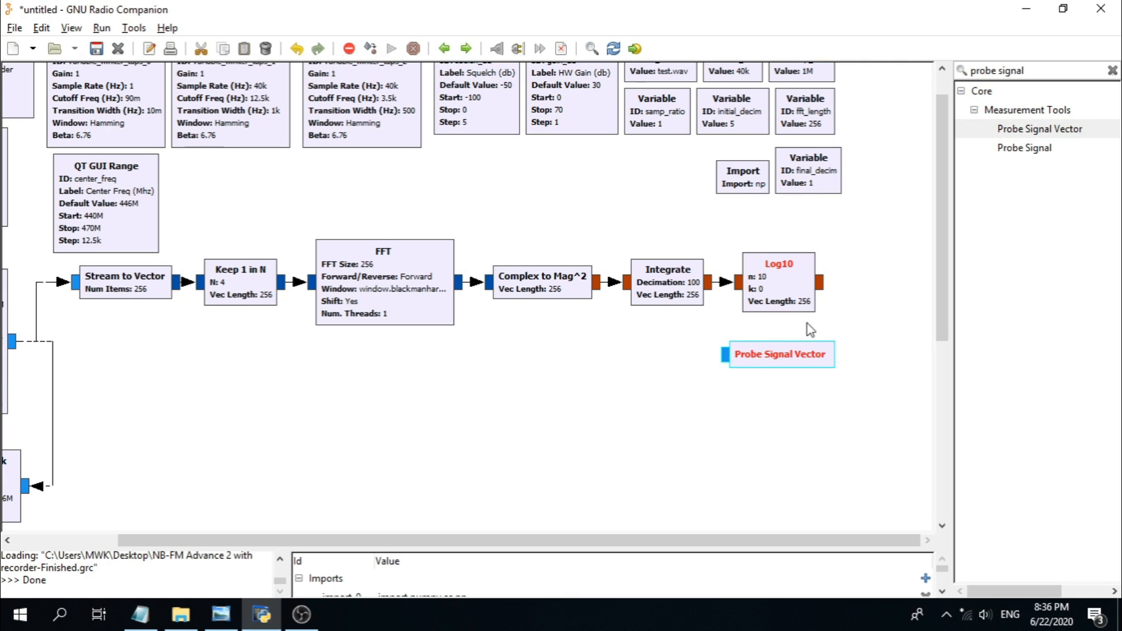
Step: Set the Probe Signal Vector's Input Type to Float and its Vec Length to fft_length
double_click(788, 361)
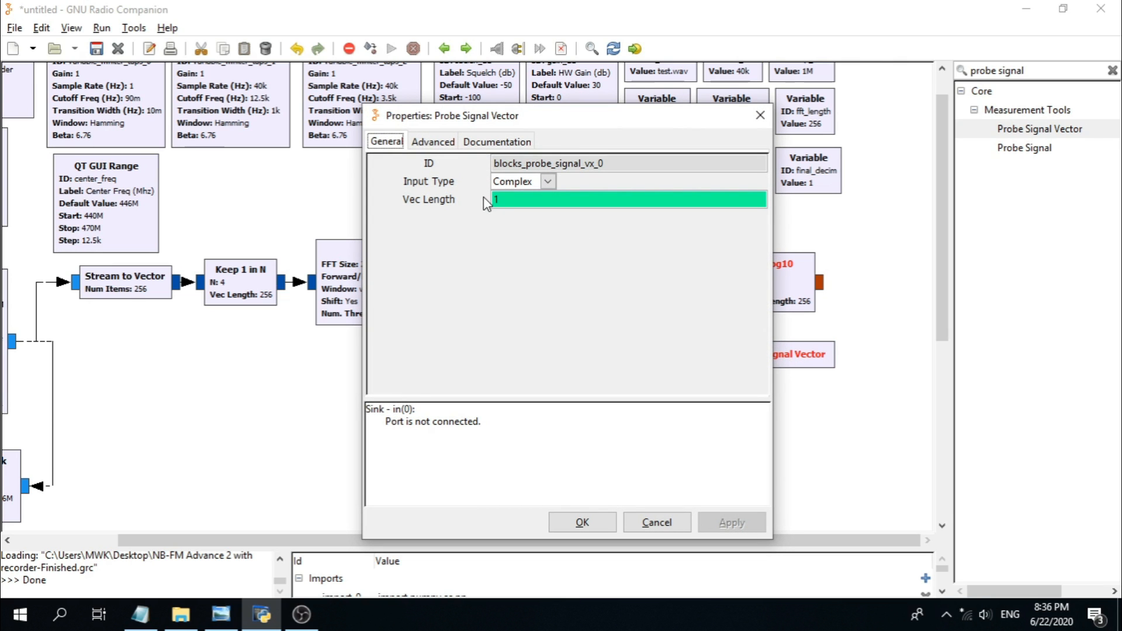
left_click(540, 183)
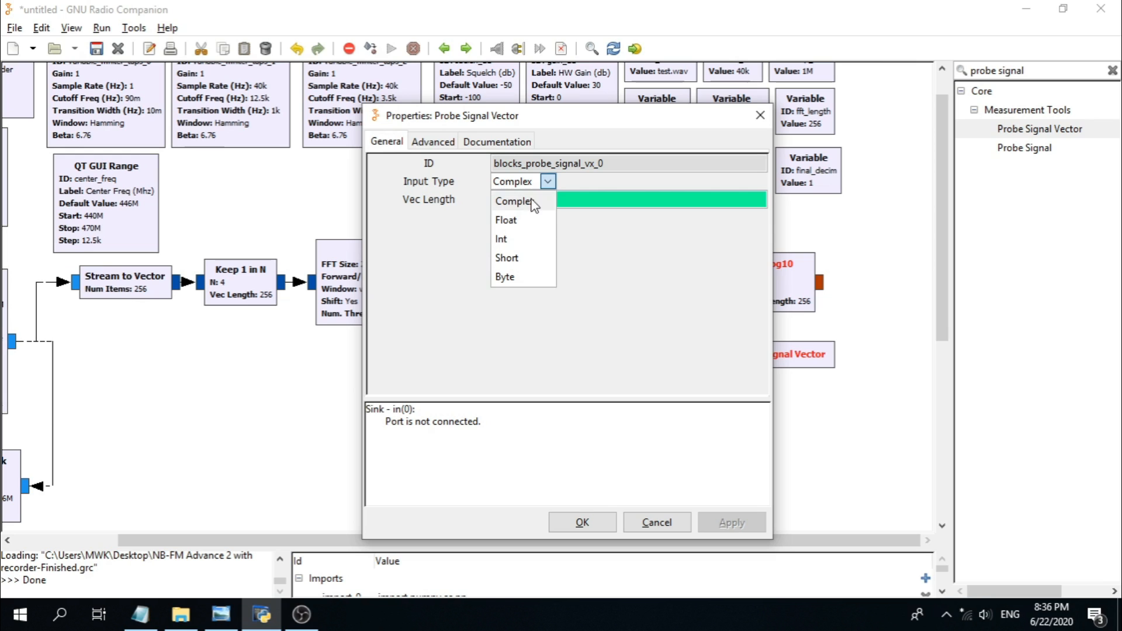
left_click(523, 226)
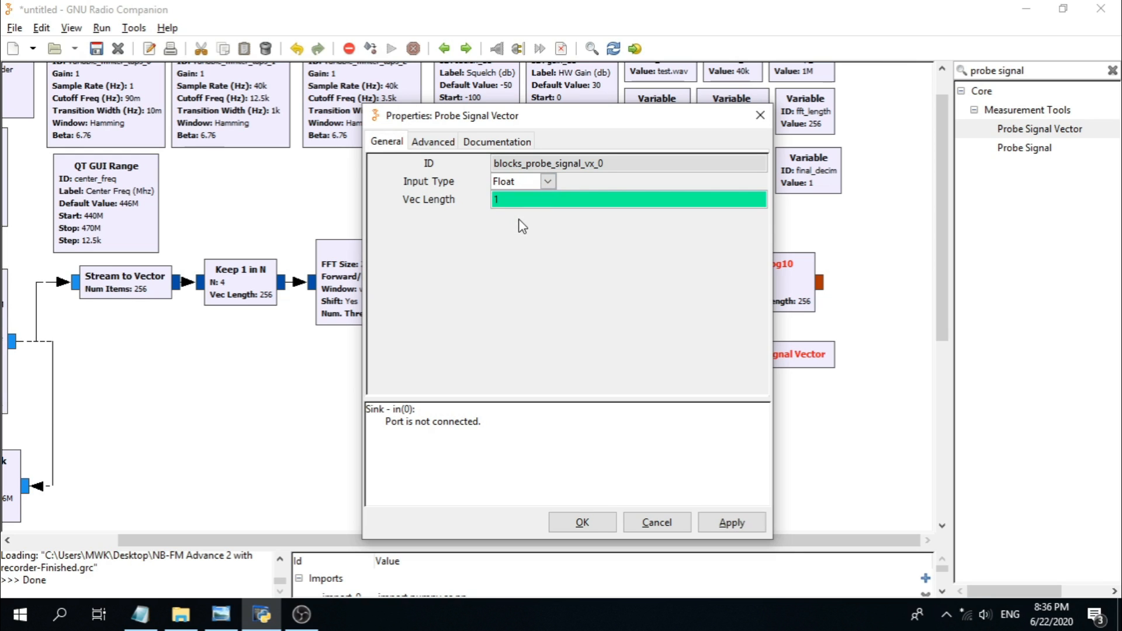
double_click(514, 202)
type("fft")
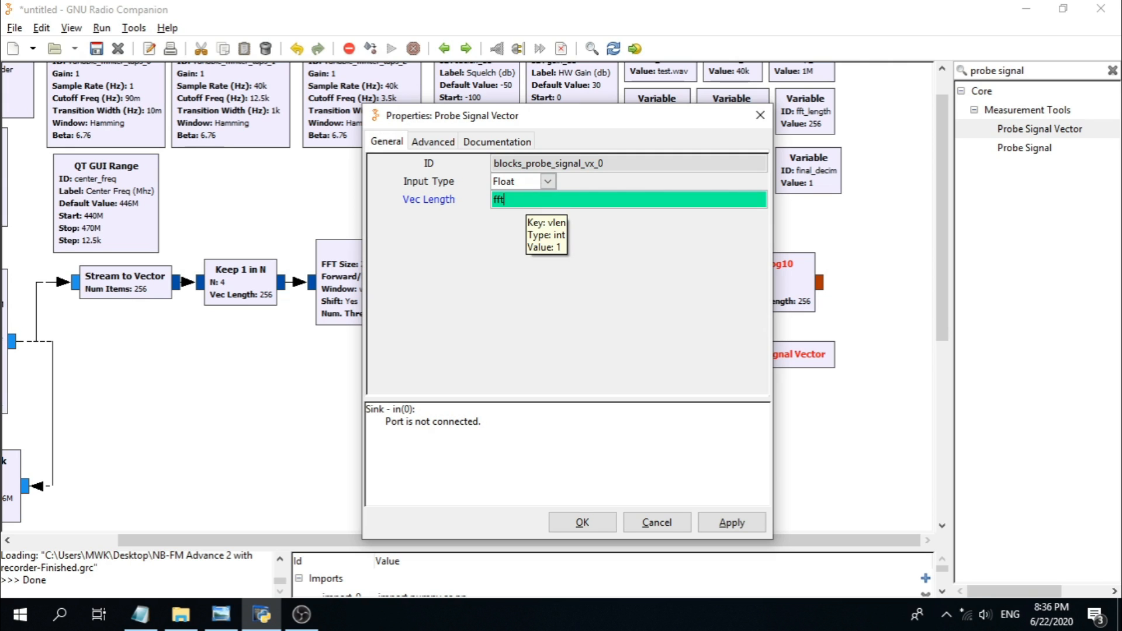
type("_len")
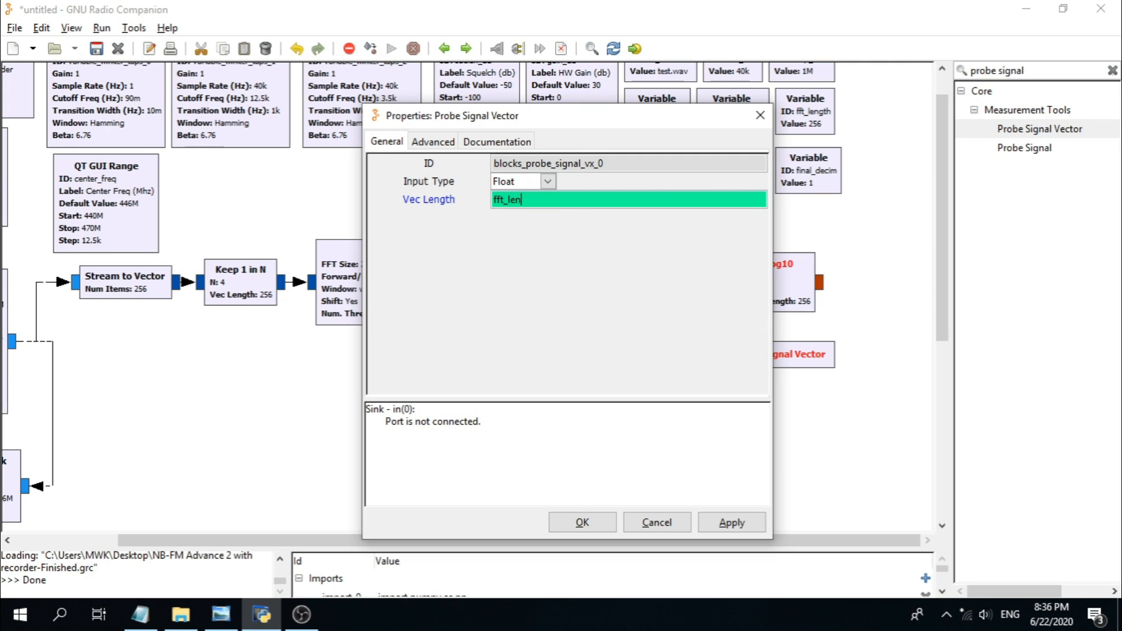
type("gth")
left_click(565, 524)
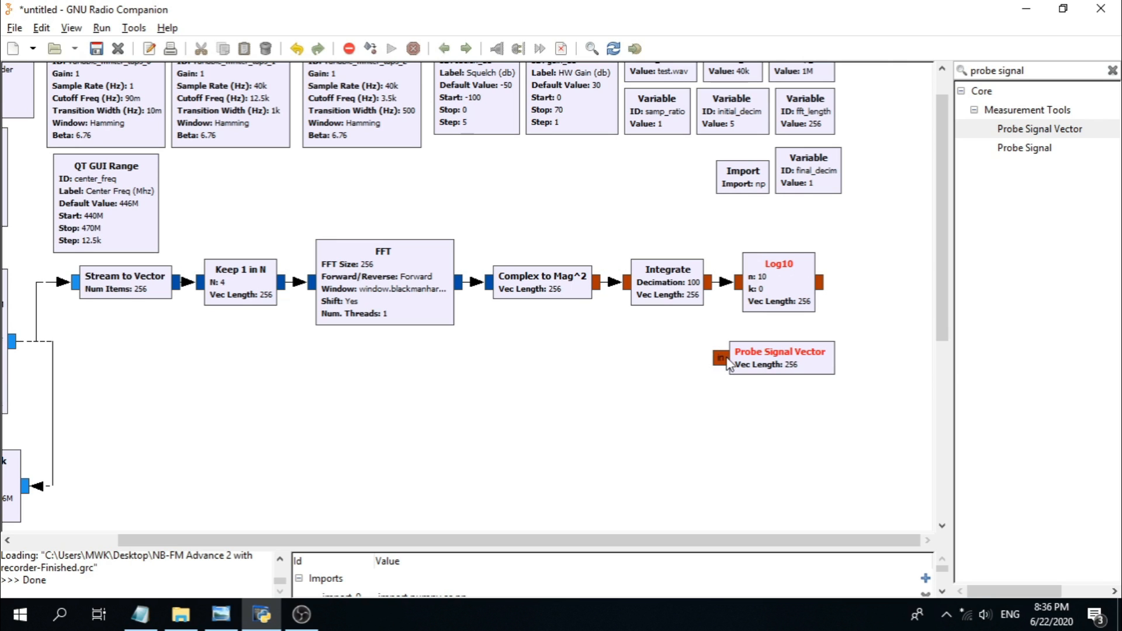
Step: Rotate the Probe Signal Vector block 180 degrees counterclockwise and position it just beneath Log10
right_click(795, 351)
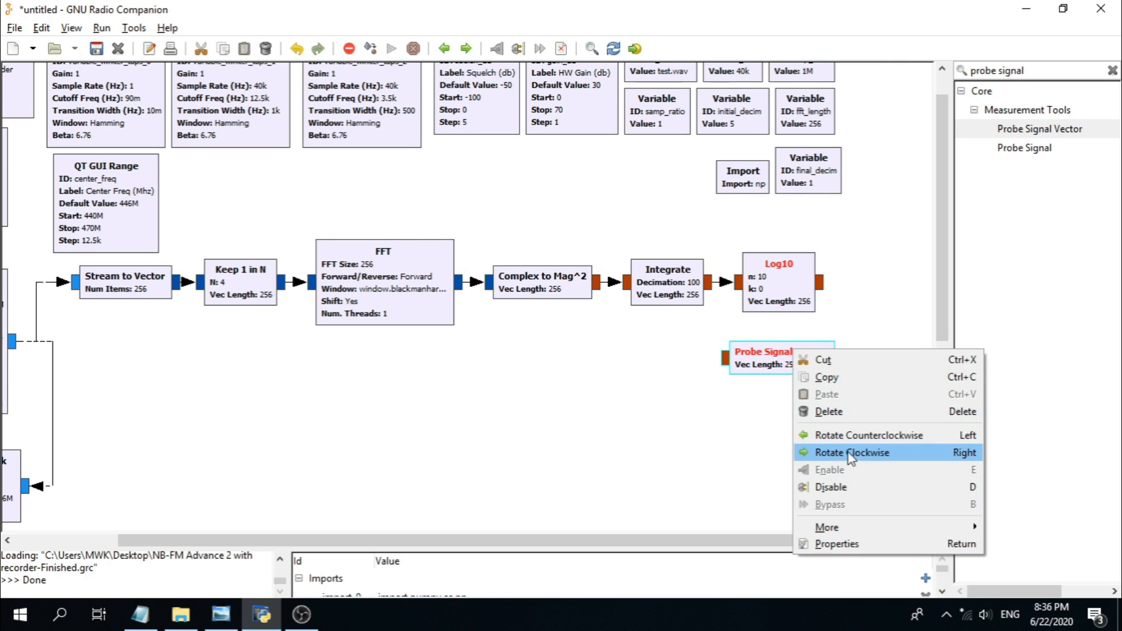
left_click(869, 435)
right_click(762, 371)
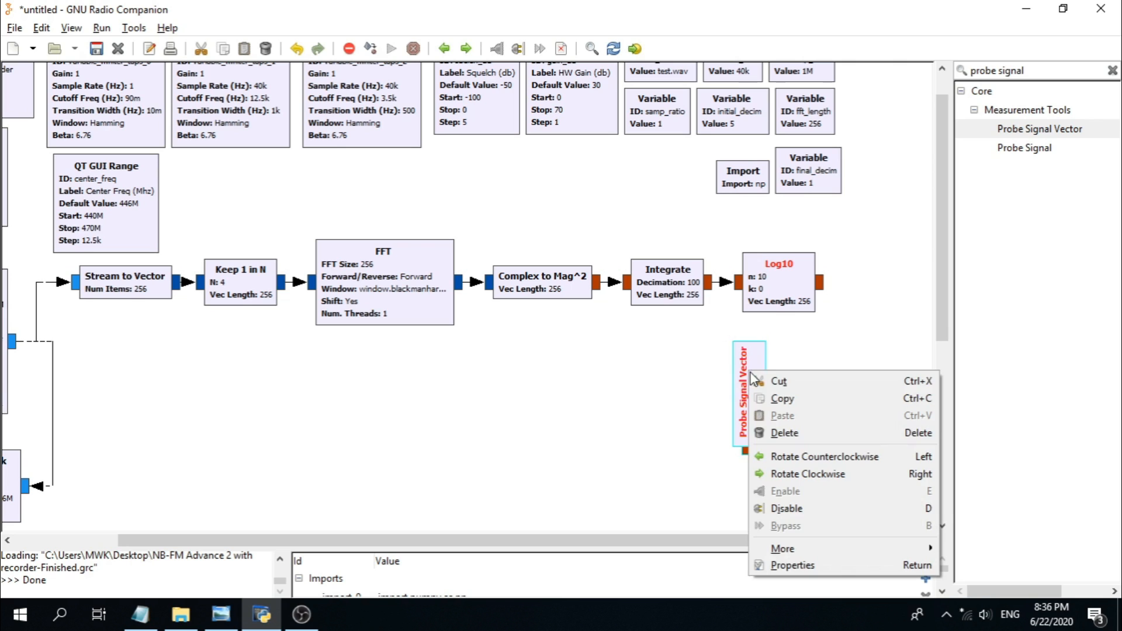
left_click(835, 460)
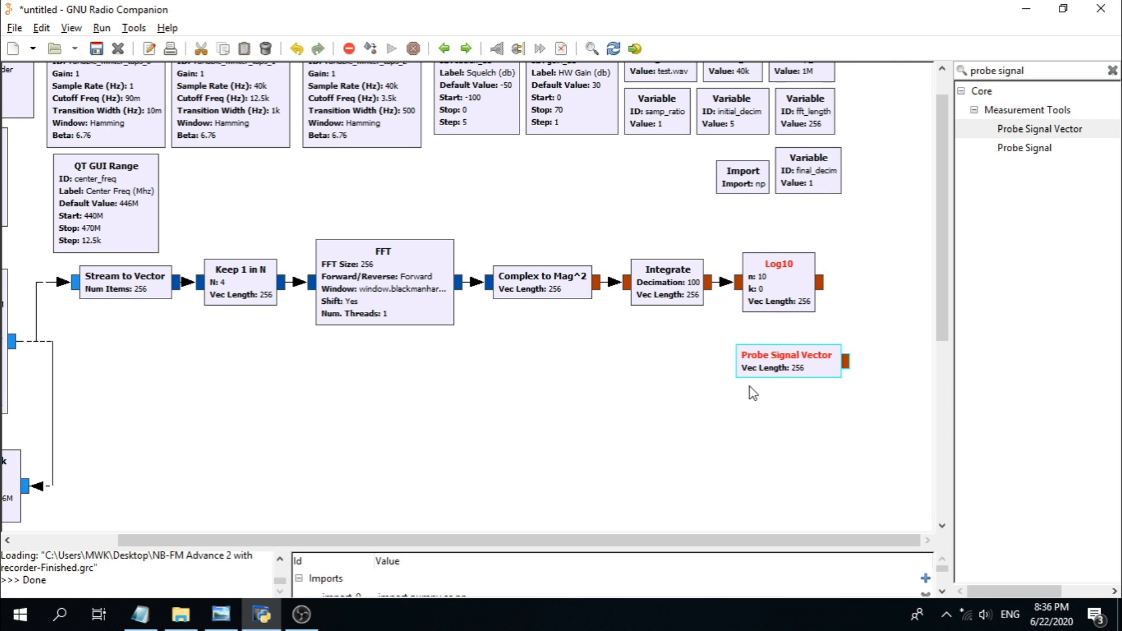
left_click_drag(768, 344, 744, 344)
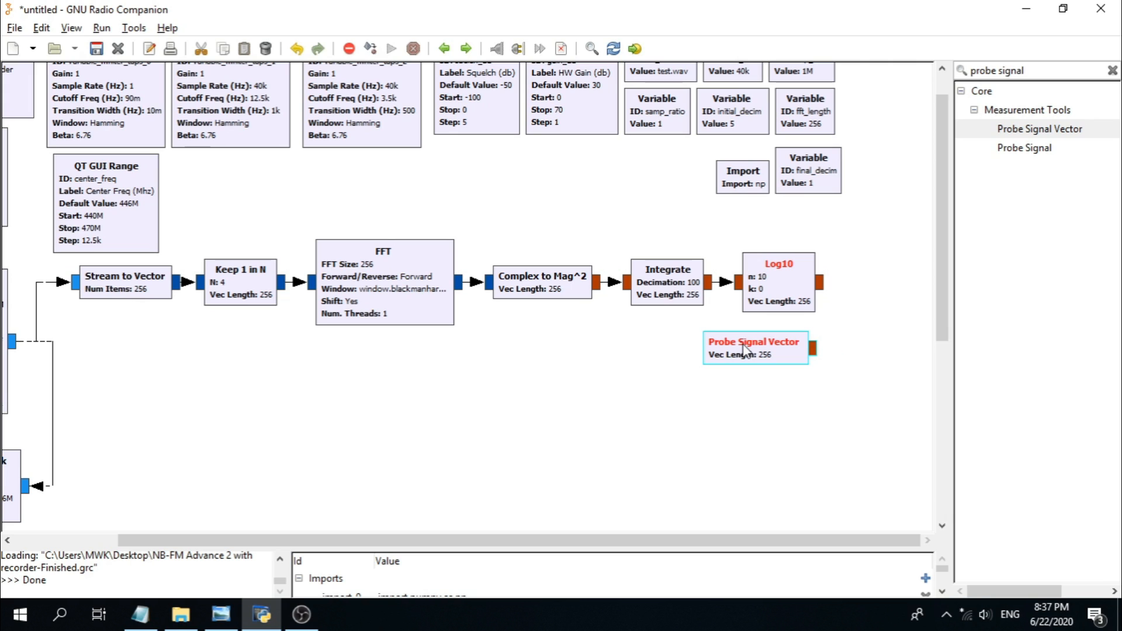
left_click_drag(743, 345, 744, 339)
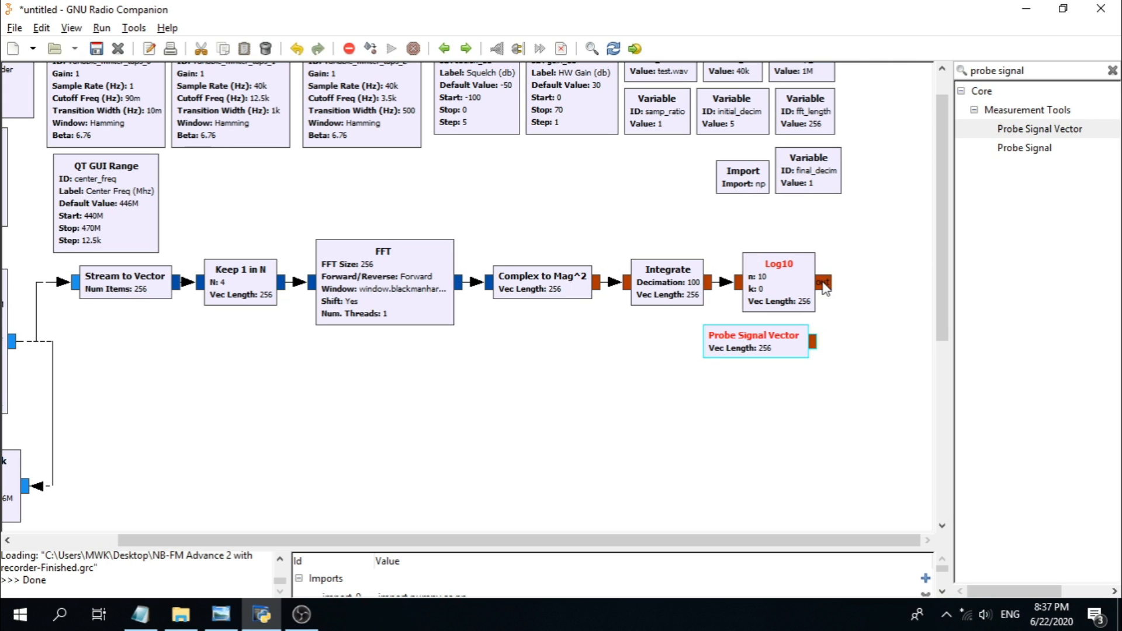
Step: Connect the Log10 output to the Probe Signal Vector input
left_click(824, 284)
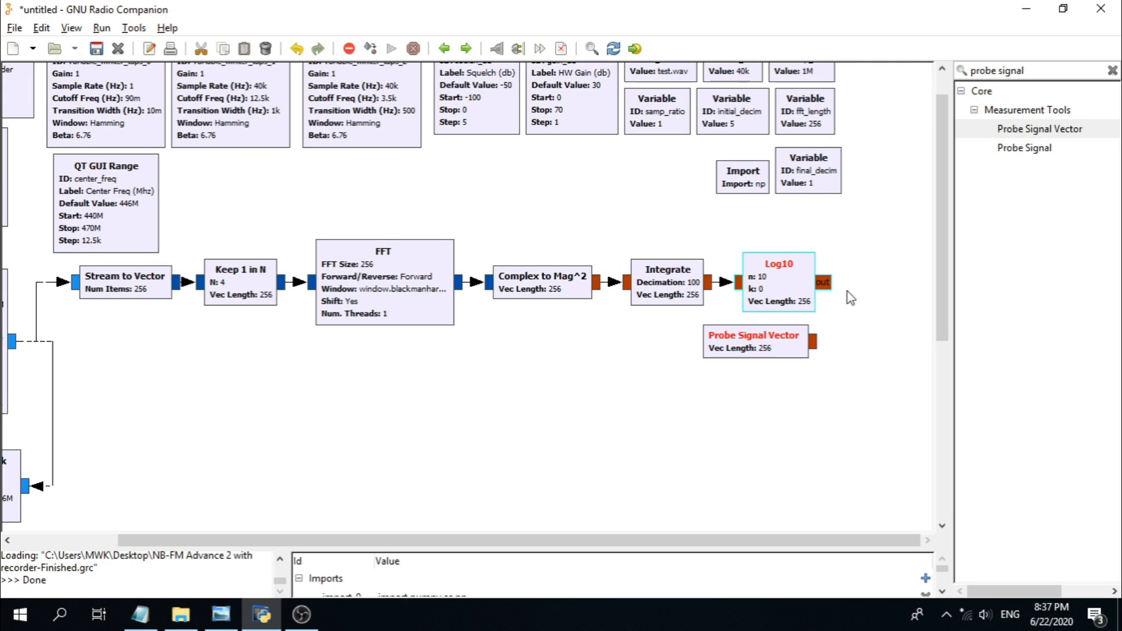
left_click(814, 344)
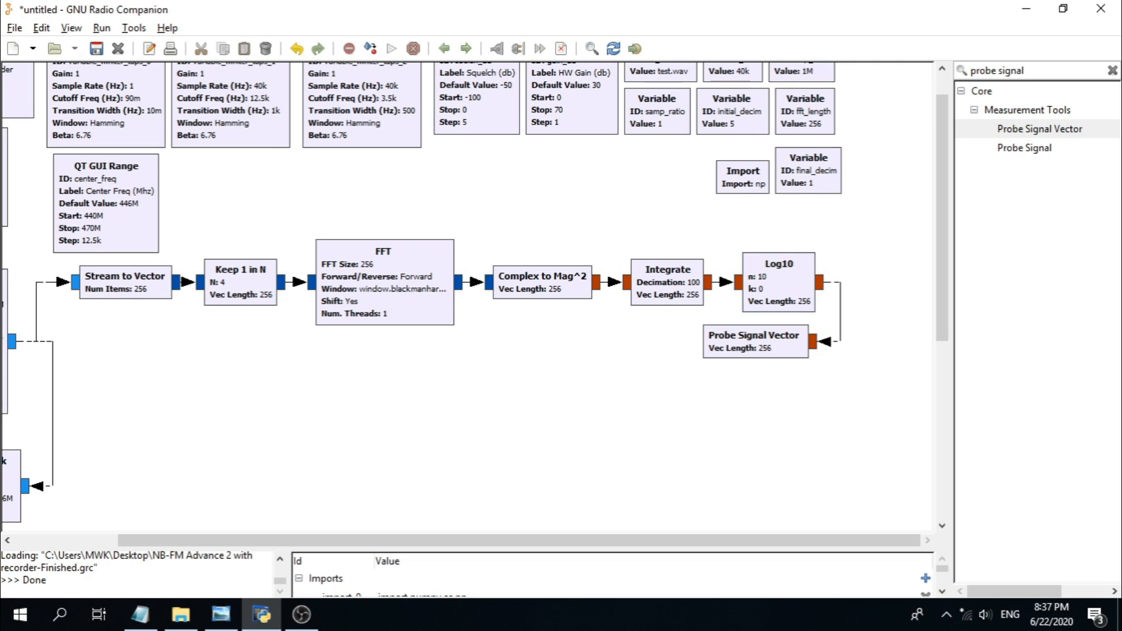
key("alt+Tab")
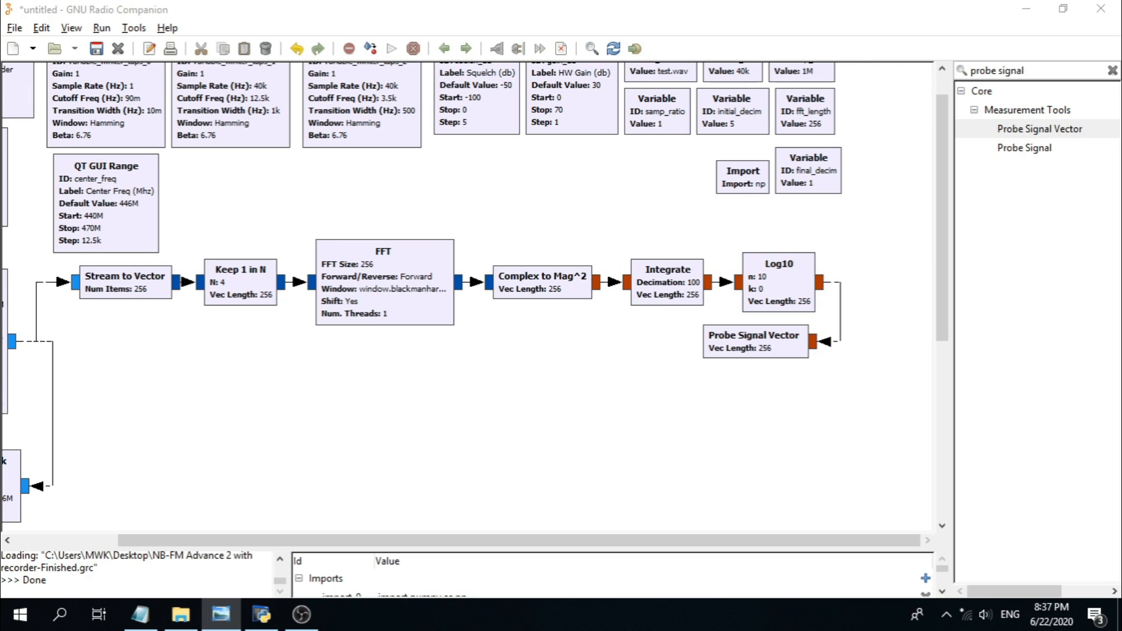
left_click(497, 538)
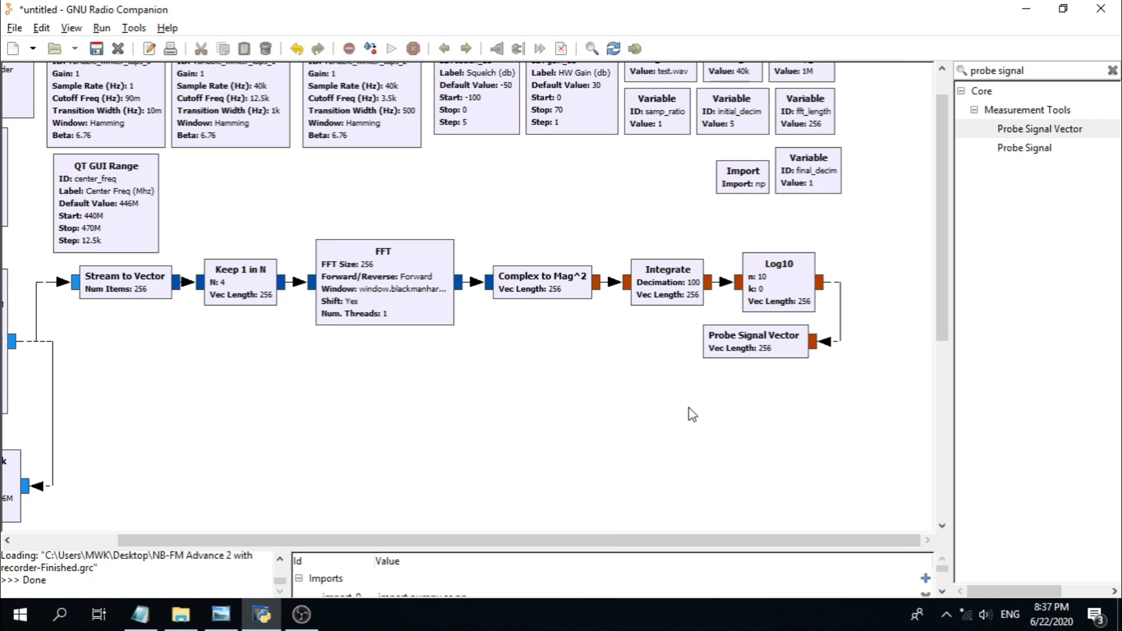
Step: Search the block library for "vector to" and place a Vector to Stream block below Probe Signal Vector
triple_click(1056, 68)
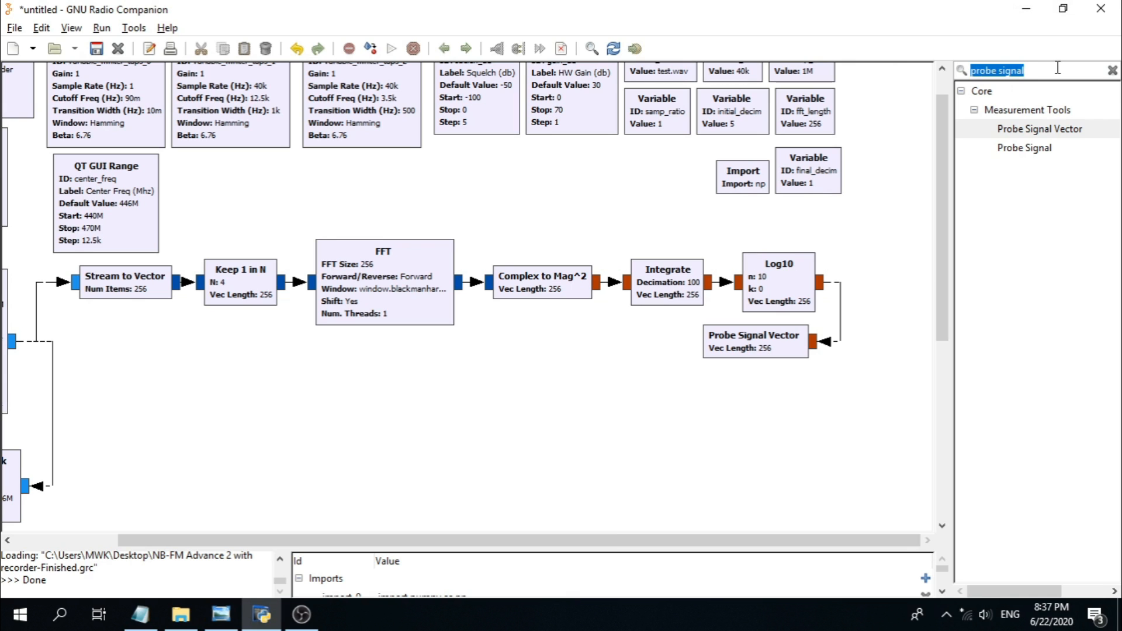
type("vector")
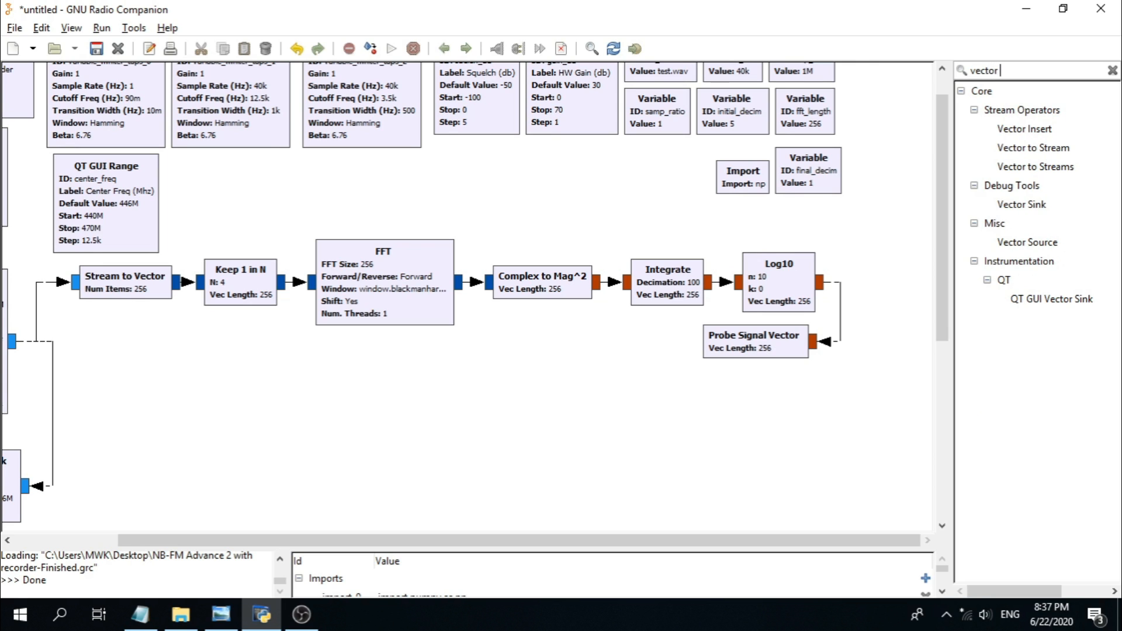
type(" to")
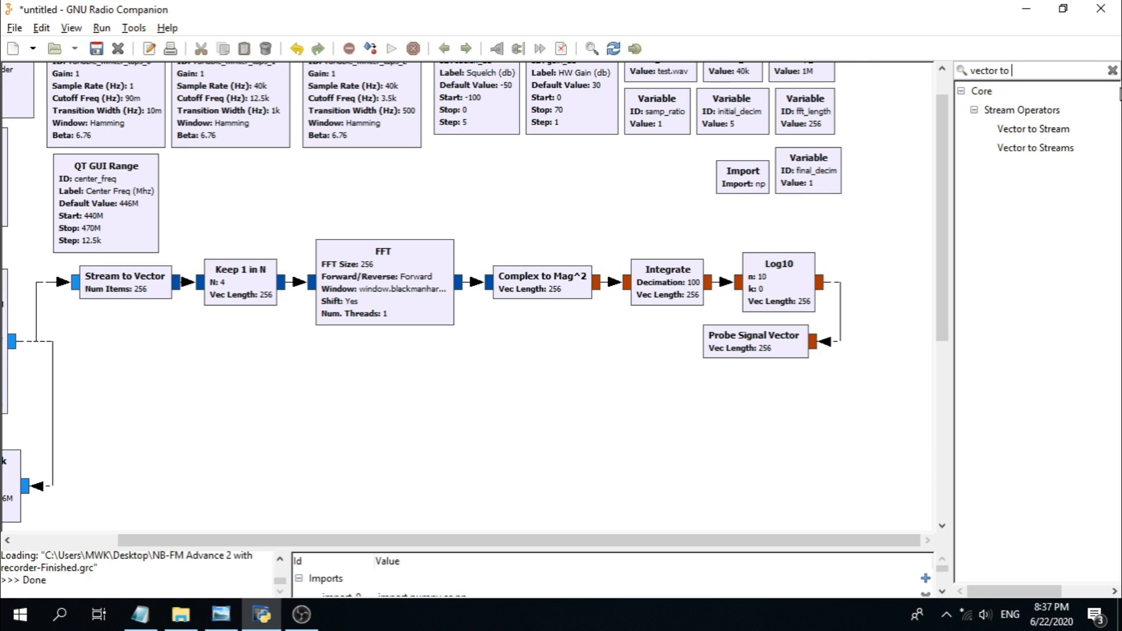
double_click(1069, 129)
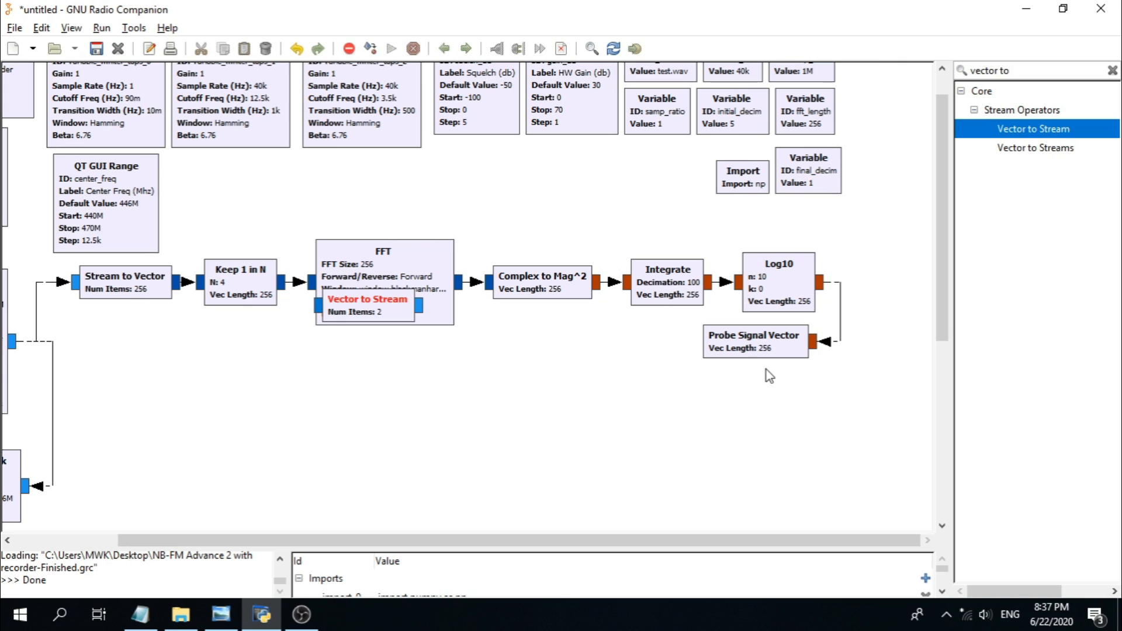
left_click_drag(367, 315, 776, 402)
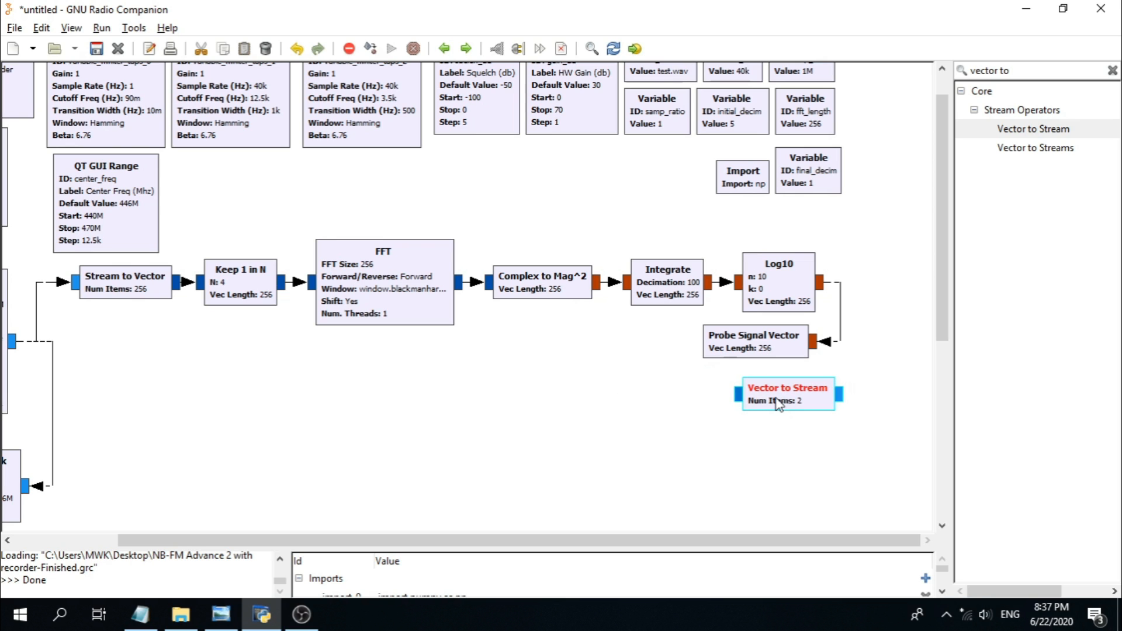
Step: Set the Vector to Stream block's IO Type to Float and its Num Items to fft_length
double_click(777, 402)
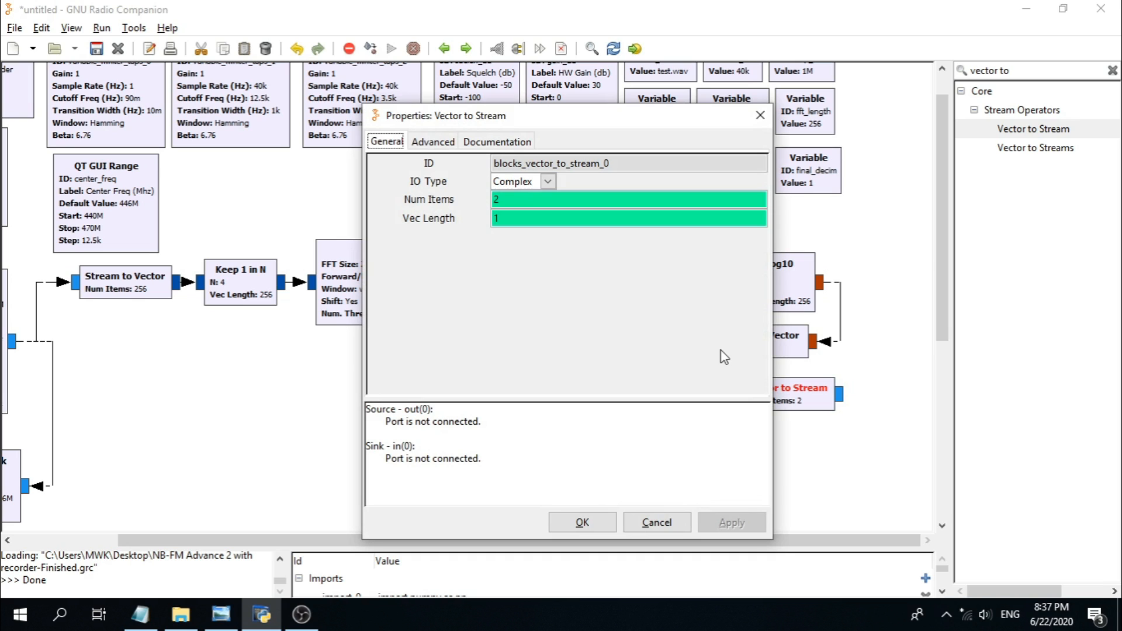
left_click(531, 180)
left_click(527, 215)
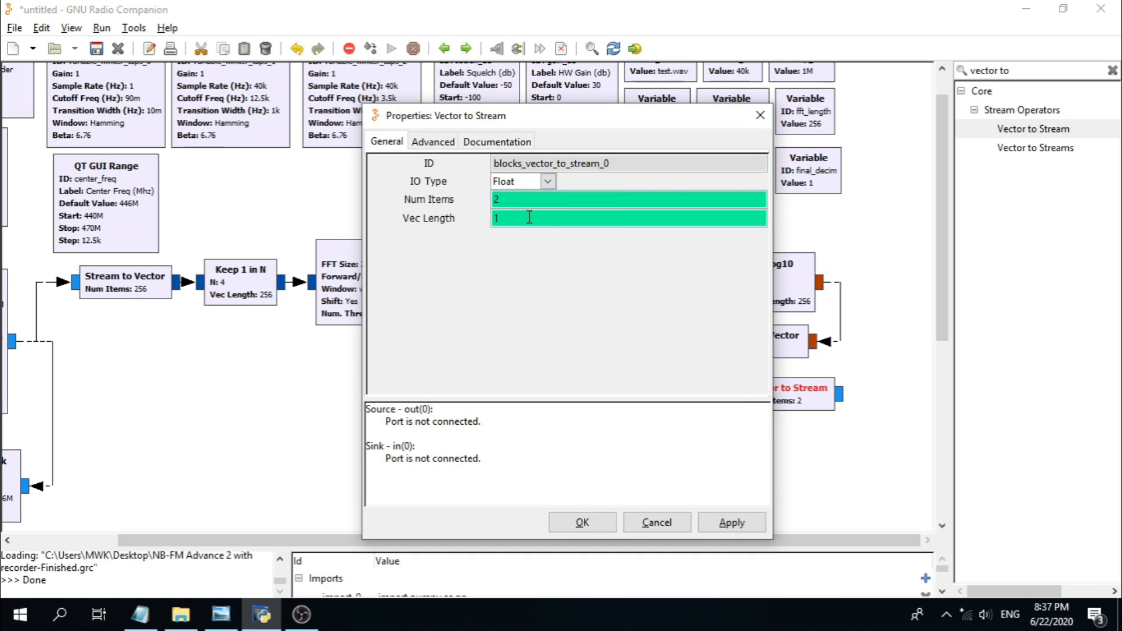
double_click(523, 204)
type("fft_length")
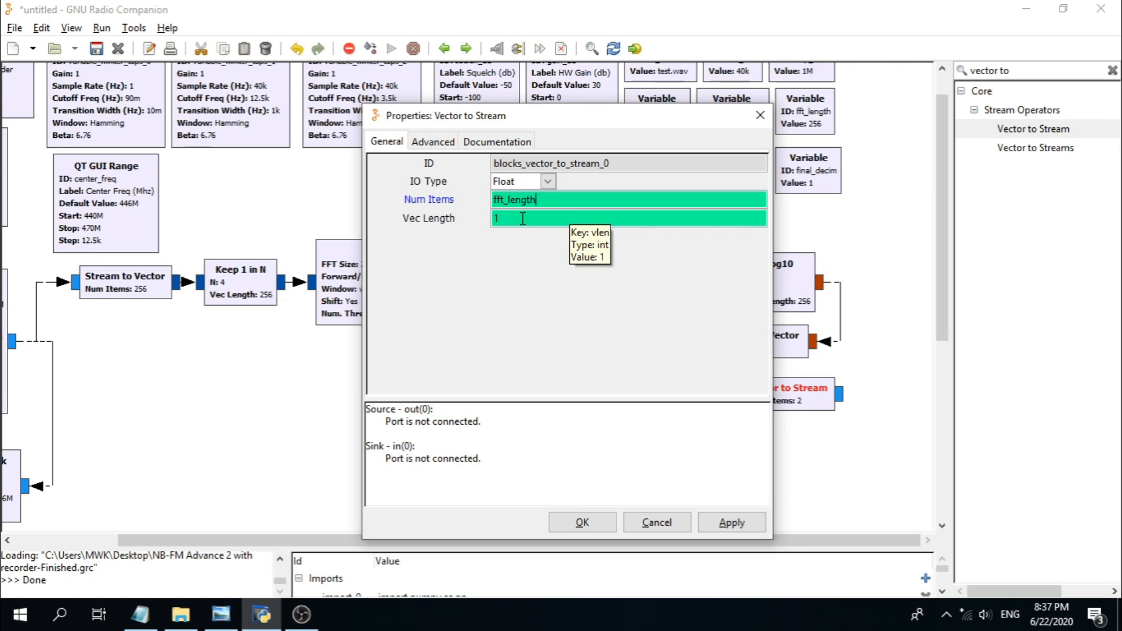
left_click(584, 520)
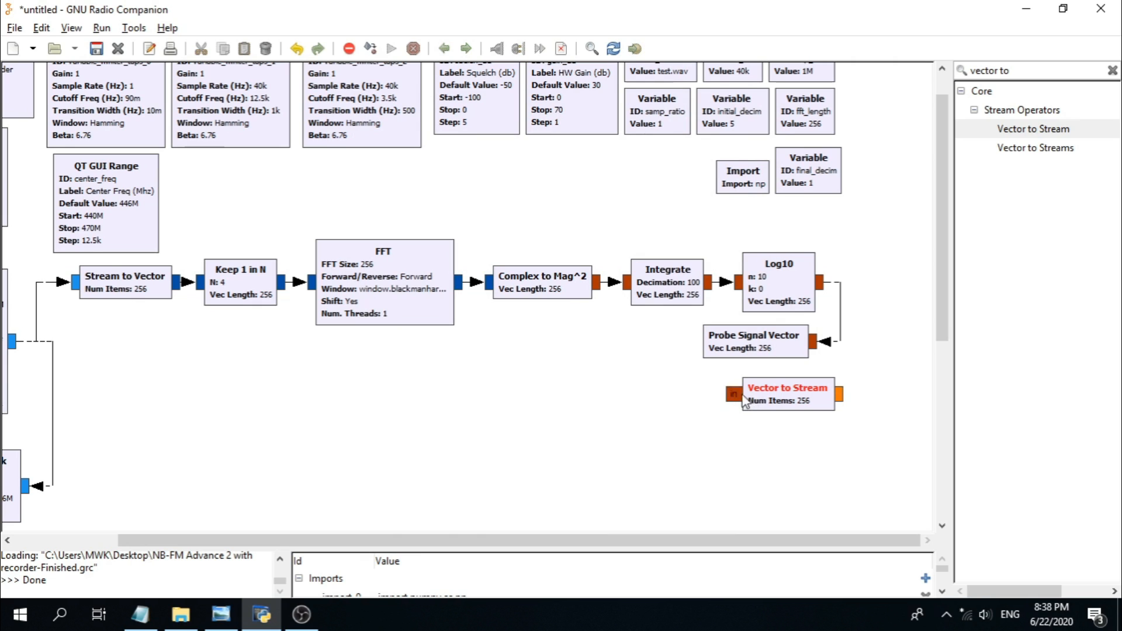
Step: Rotate the Vector to Stream block 180 degrees counterclockwise and position it just beneath Probe Signal Vector
mouse_move(787, 395)
left_mouse_down()
mouse_move(804, 396)
mouse_move(793, 395)
left_mouse_up()
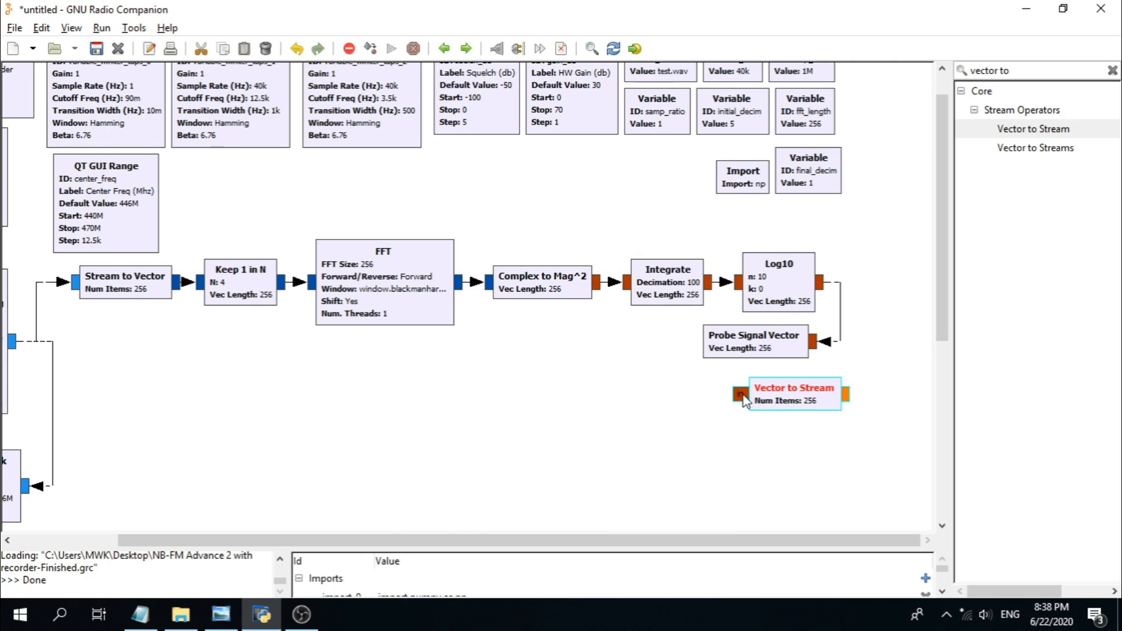
right_click(780, 397)
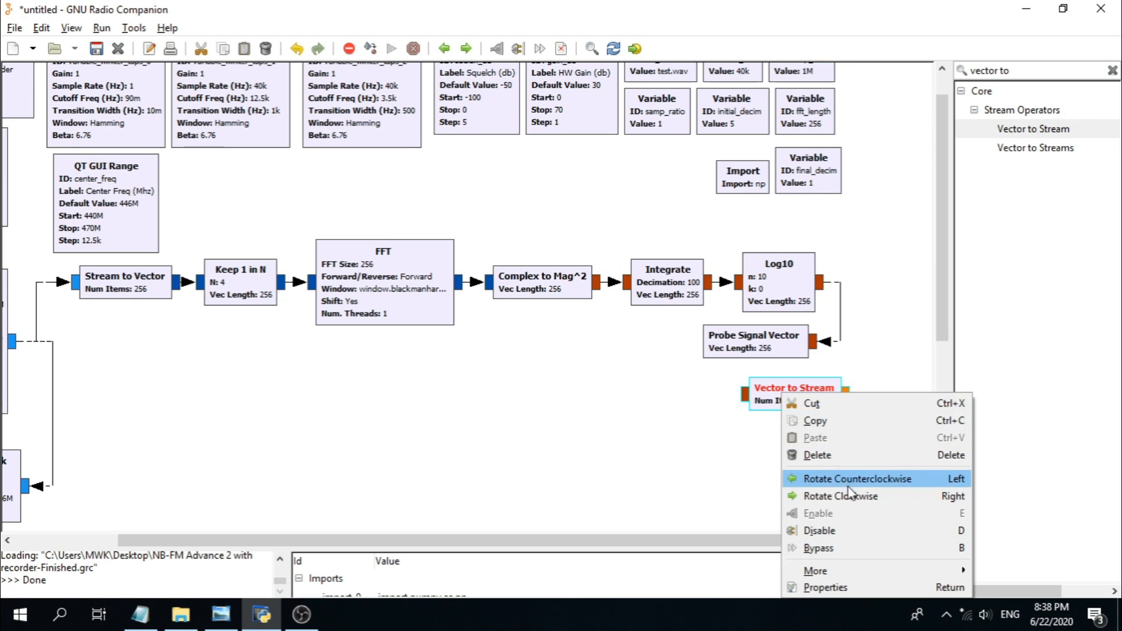
left_click(850, 479)
right_click(769, 401)
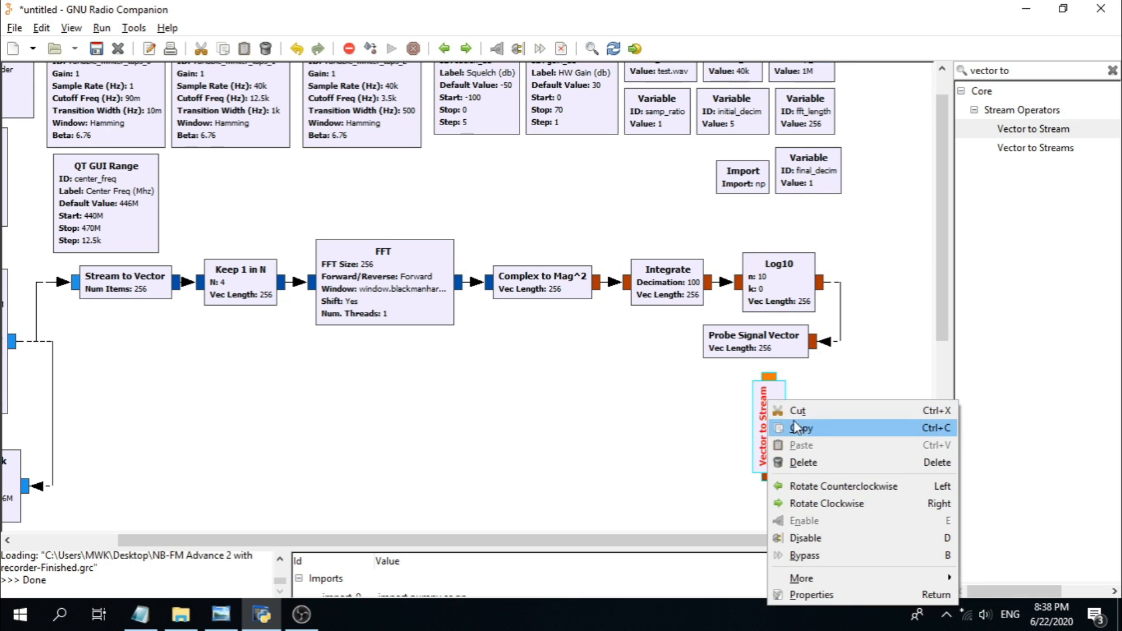
left_click(851, 486)
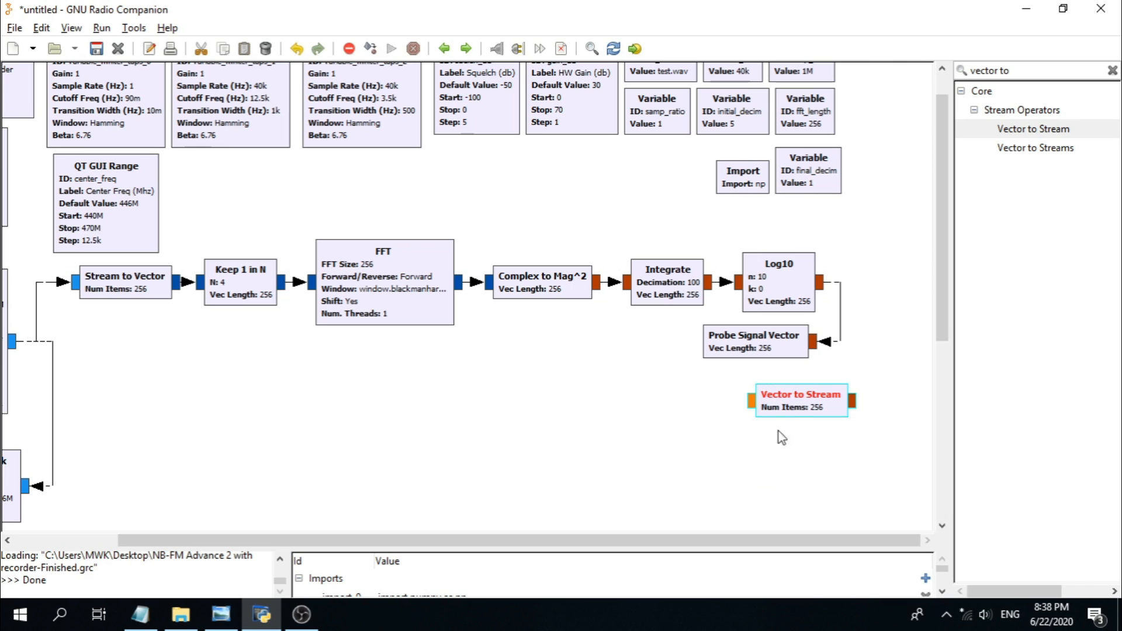
mouse_move(789, 401)
left_mouse_down()
mouse_move(776, 398)
mouse_move(803, 397)
left_mouse_up()
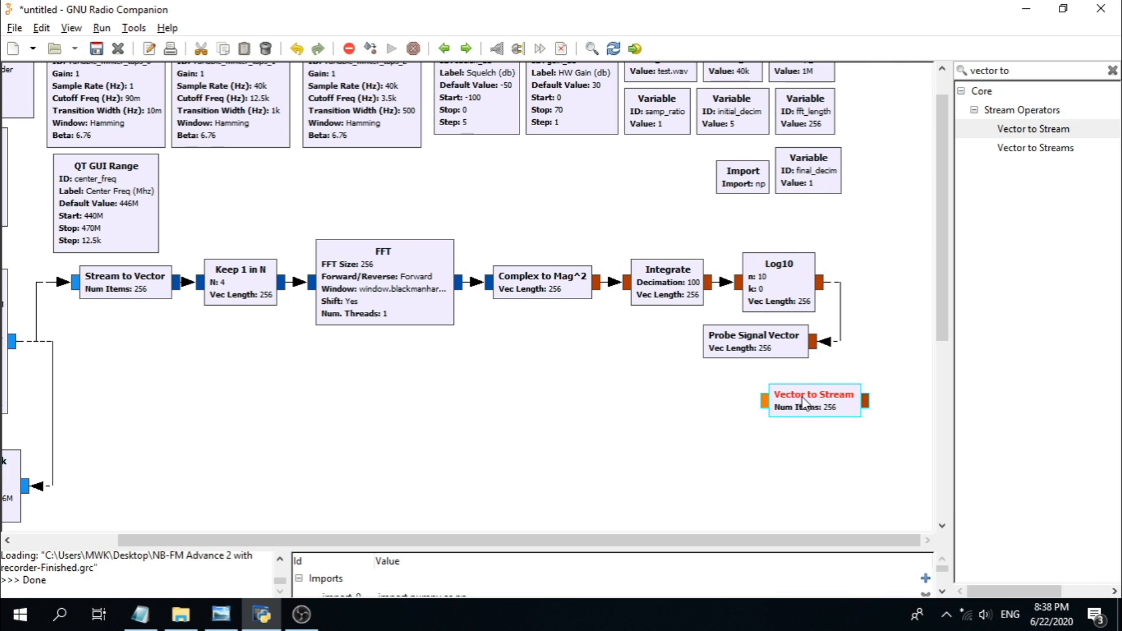
Step: Connect the Log10 output to the Vector to Stream input
left_click(829, 286)
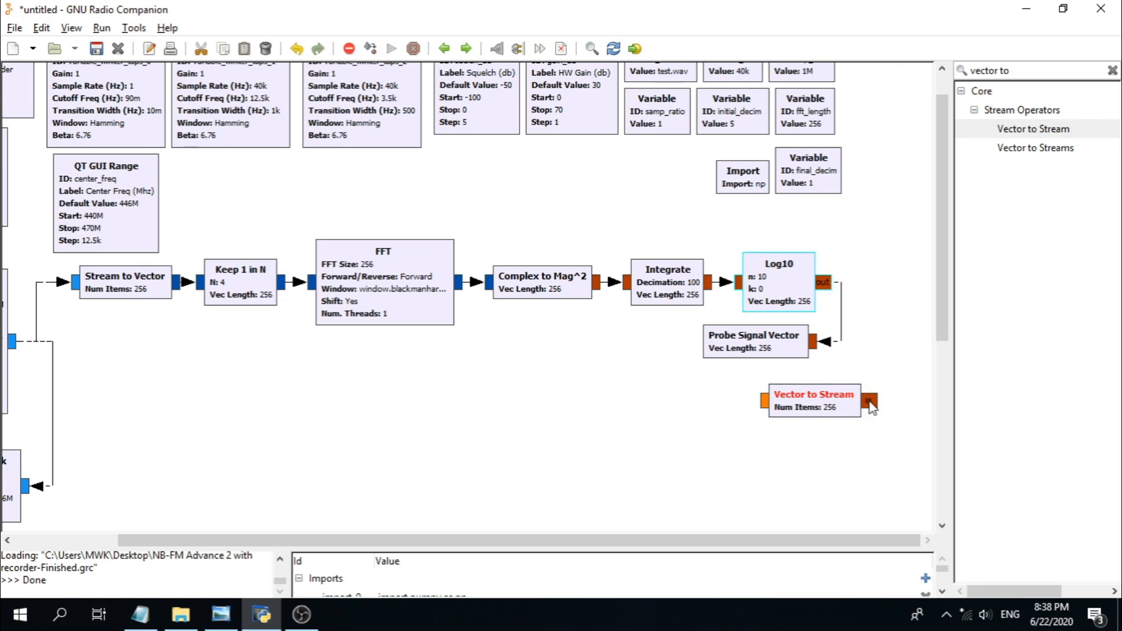
left_click(870, 403)
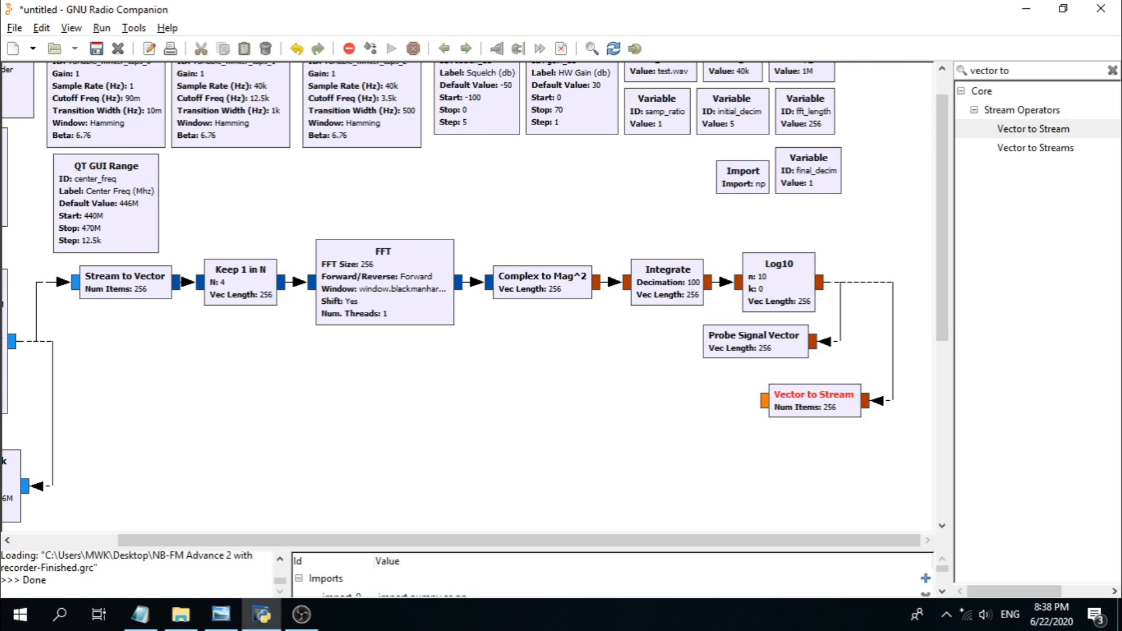
key("alt+Tab")
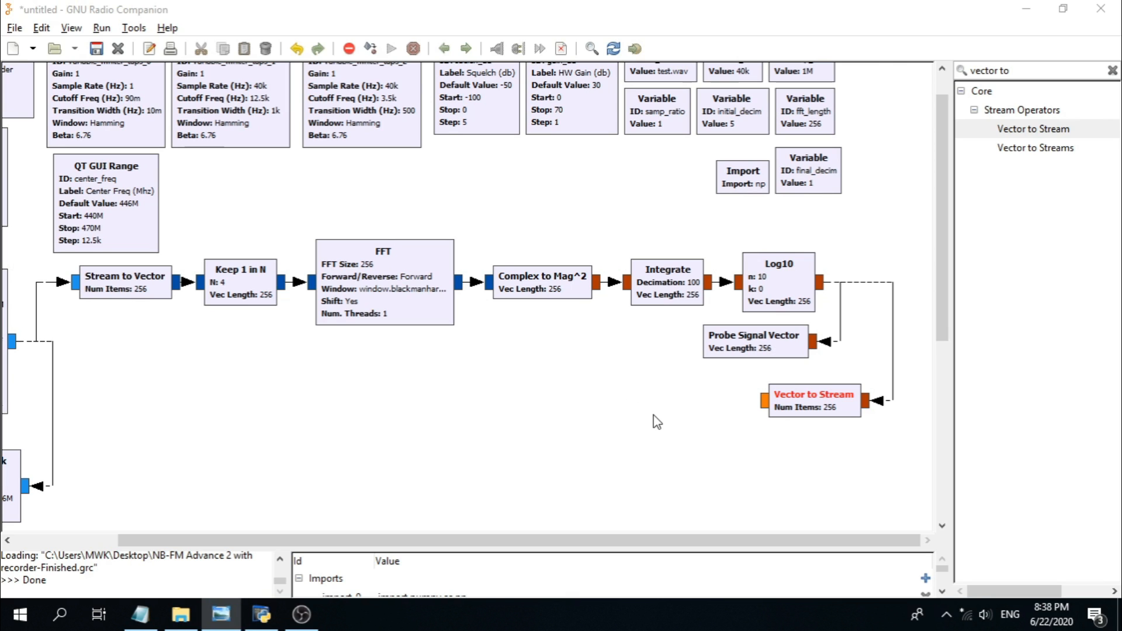
Step: Search the block library for "qt gui time" and place a QT GUI Time Sink below Complex to Mag^2
left_click(1030, 70)
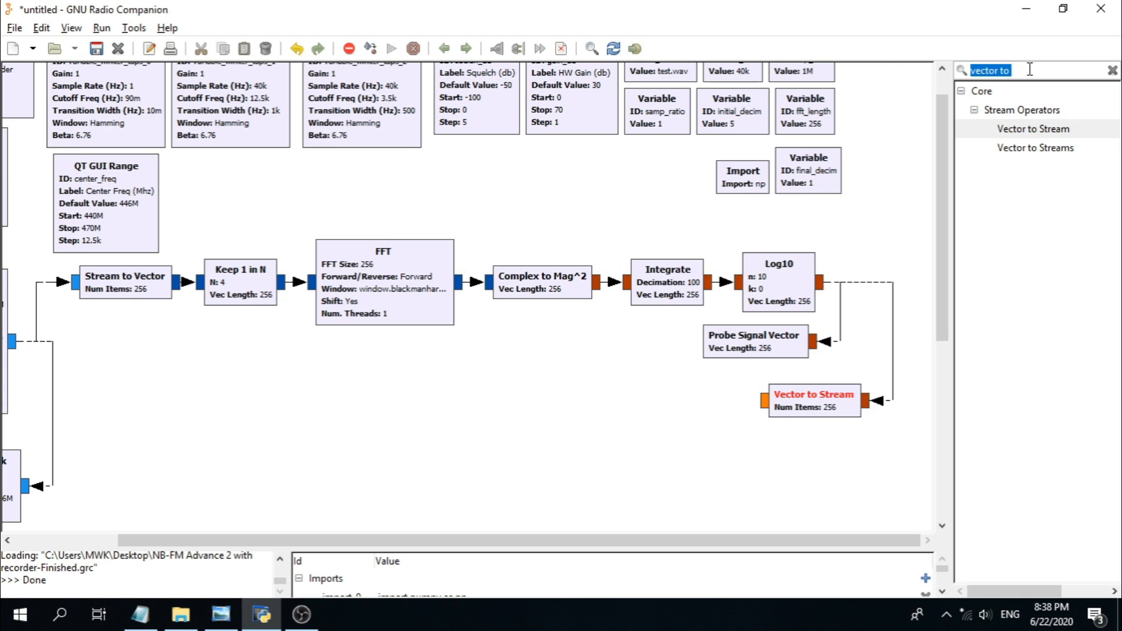
type("qt gui time")
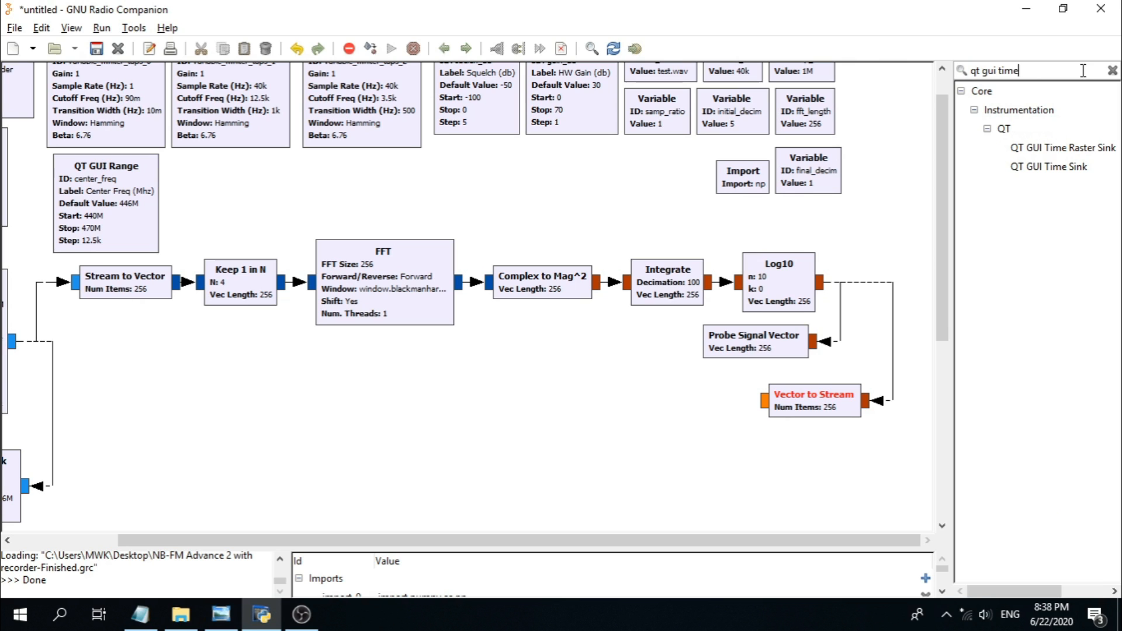
left_click(1050, 167)
left_click_drag(1050, 170, 491, 341)
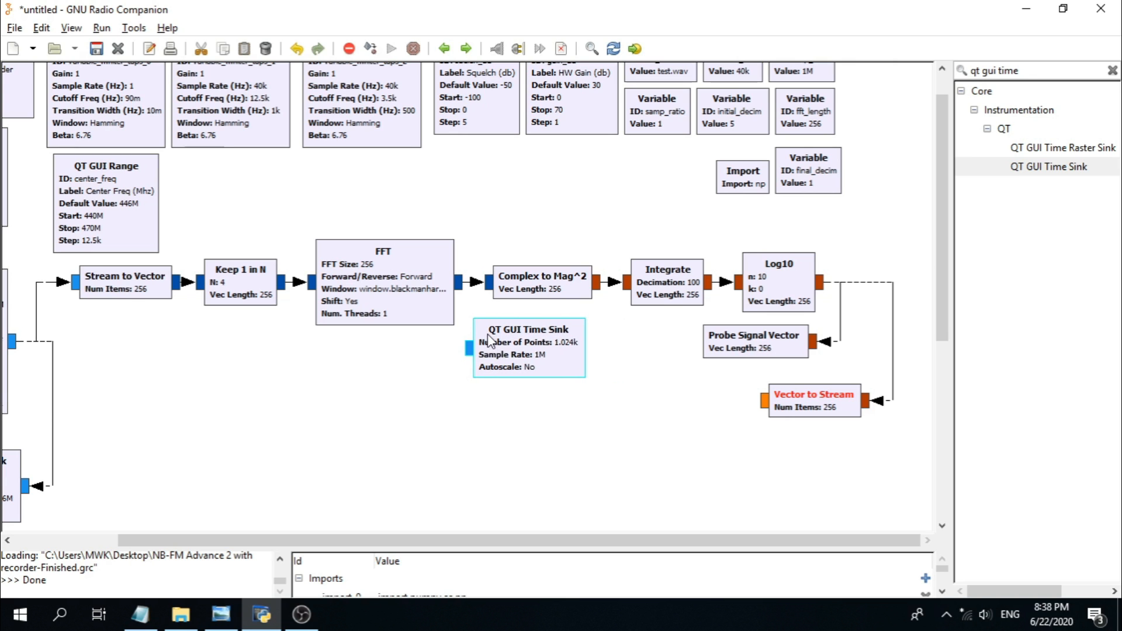
Step: Set the QT GUI Time Sink's Type to Float and its Name to "Average Spectrum MWK"
right_click(525, 343)
double_click(509, 336)
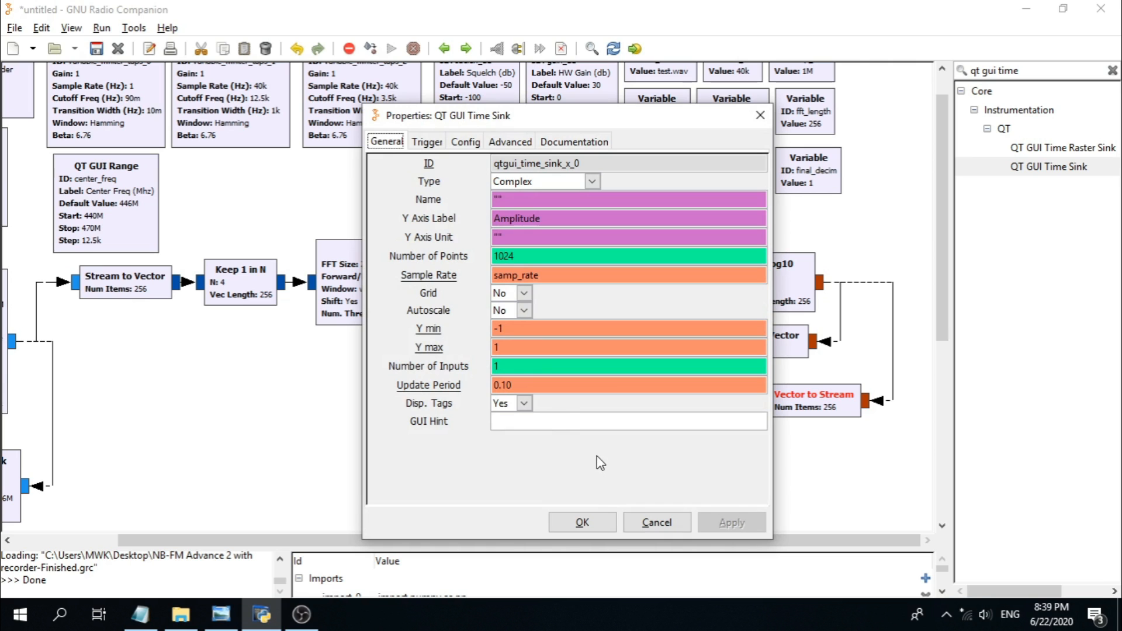
left_click(592, 181)
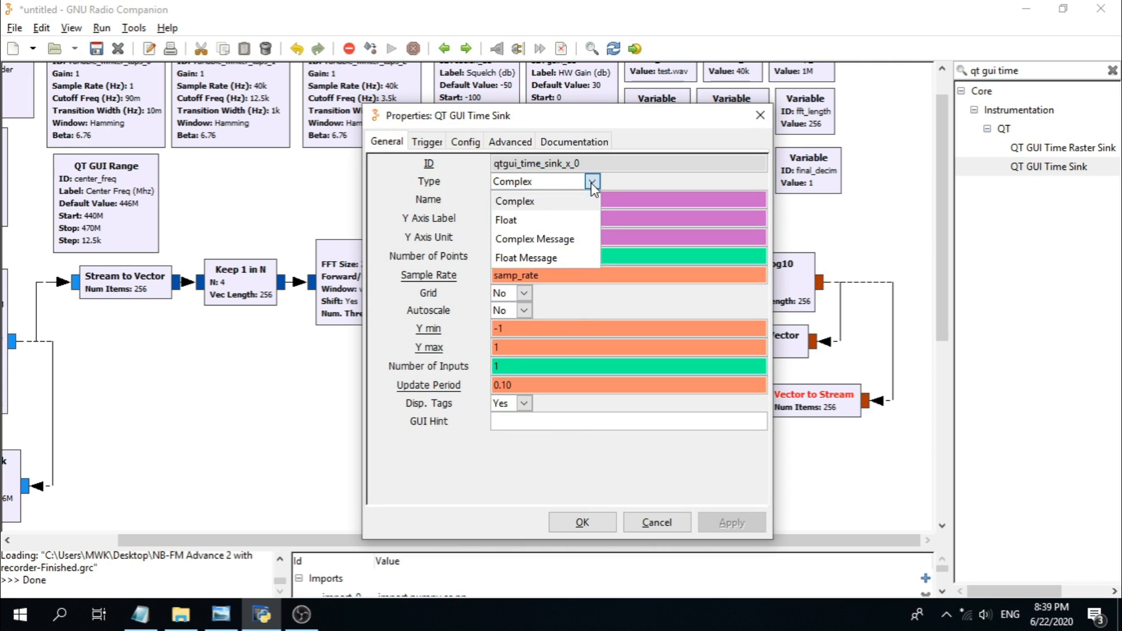
left_click(509, 221)
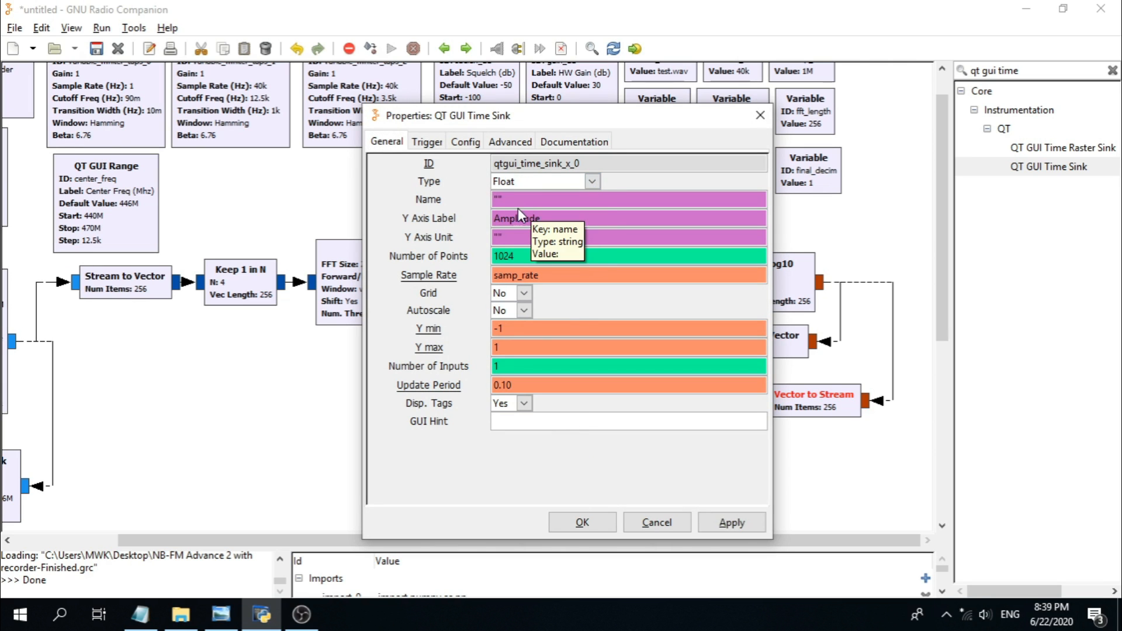
left_click(500, 202)
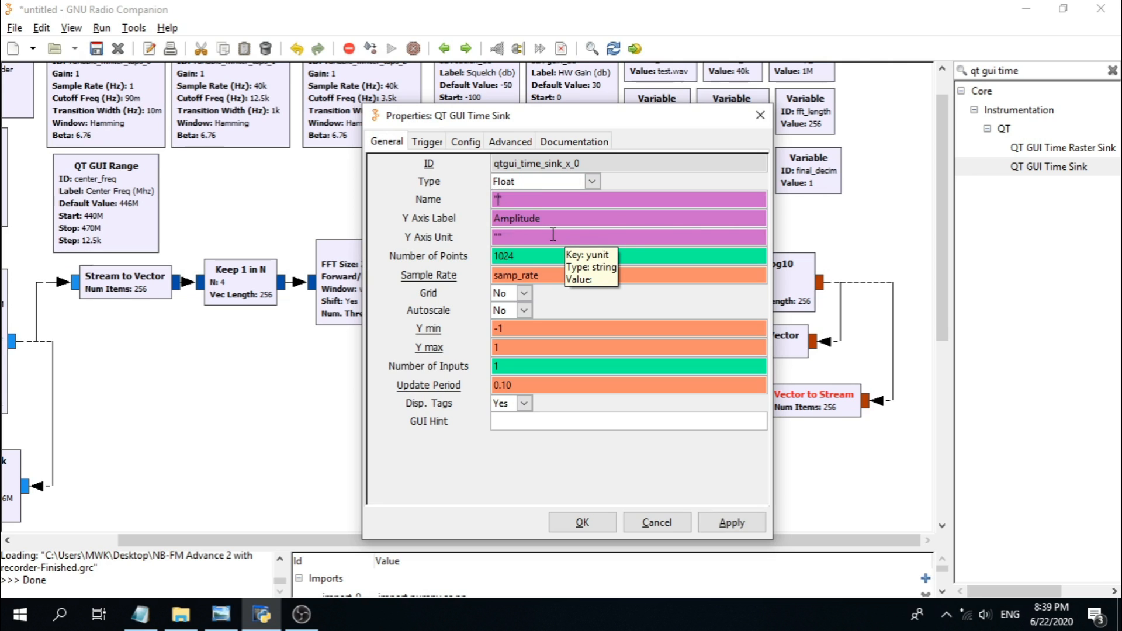
type("Av")
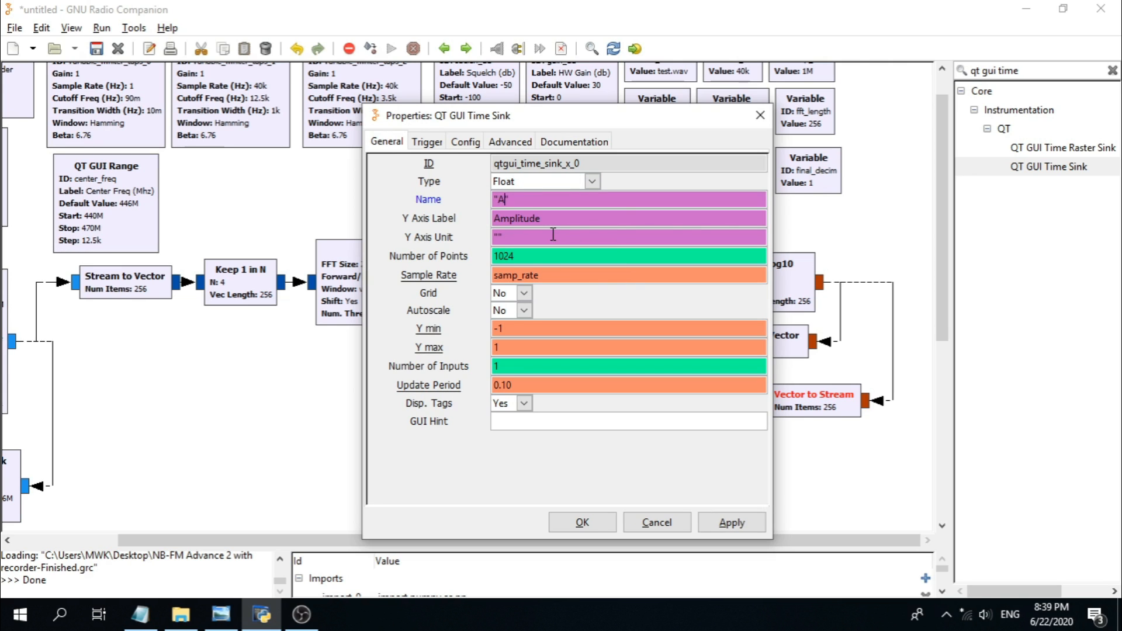
type("erage ")
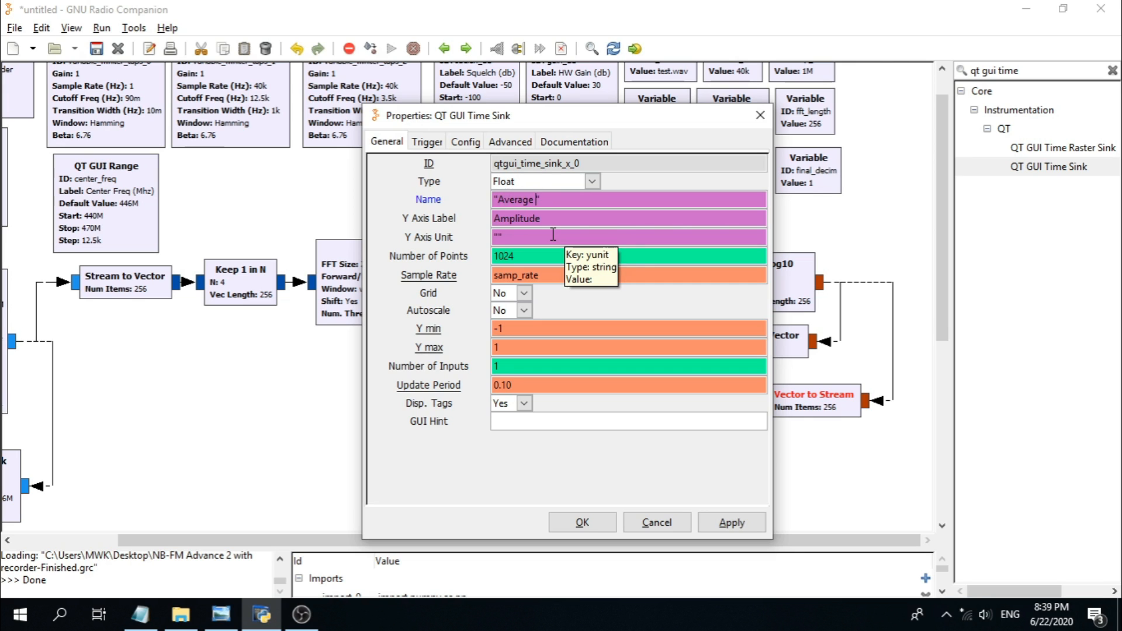
type("Spectrum MWK")
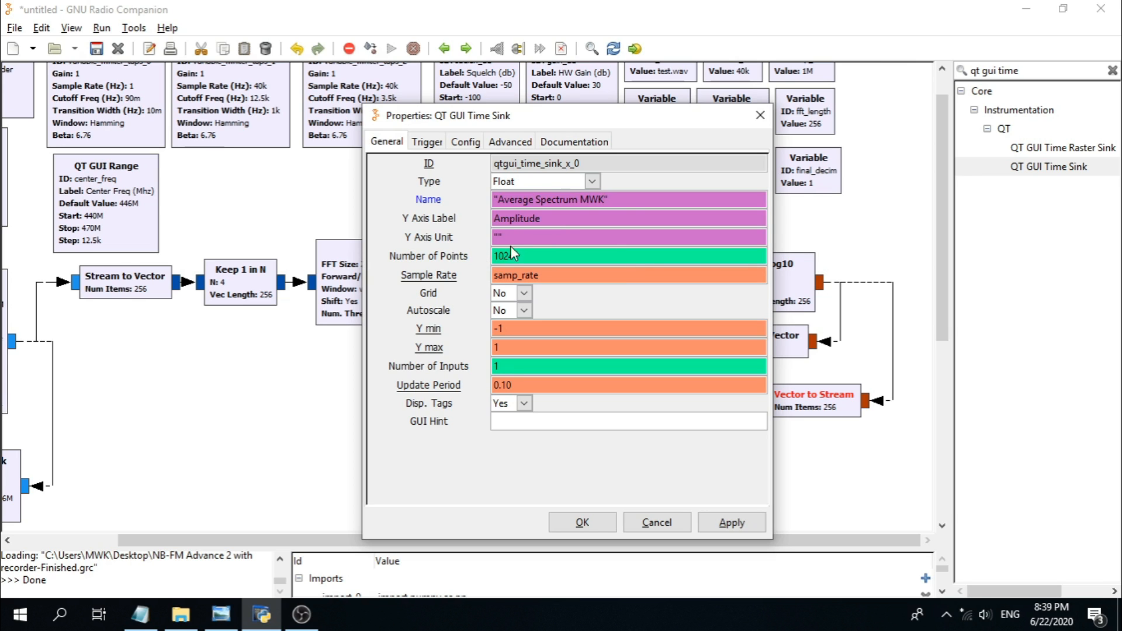
Step: Set the time sink's Y Axis Label to Powe and its Number of Points to fft_length
double_click(561, 218)
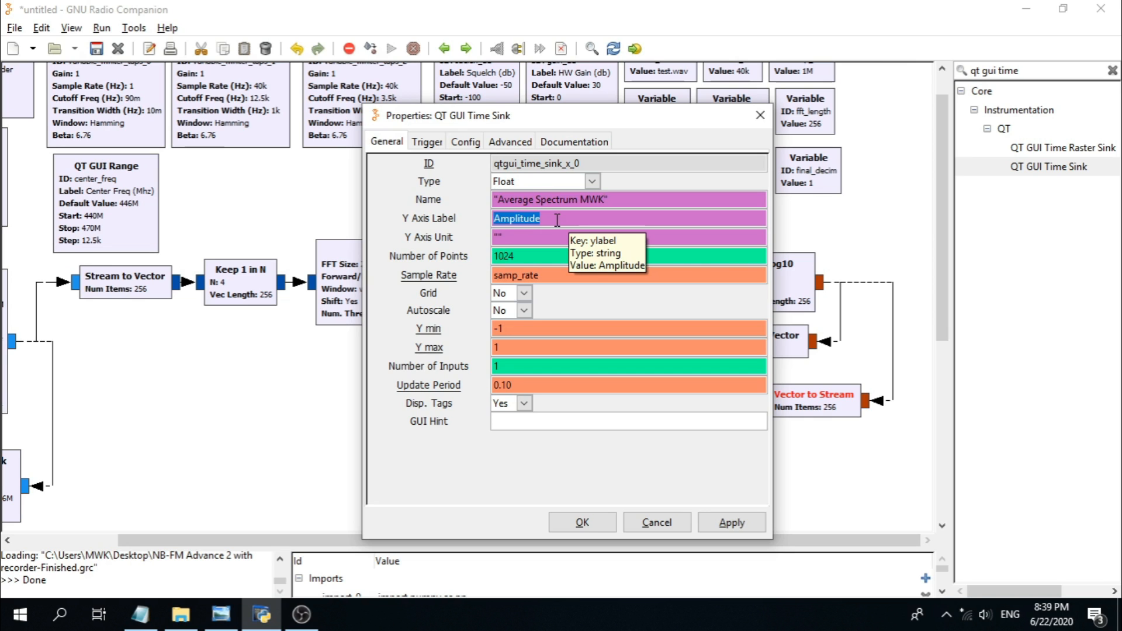
type("Powe")
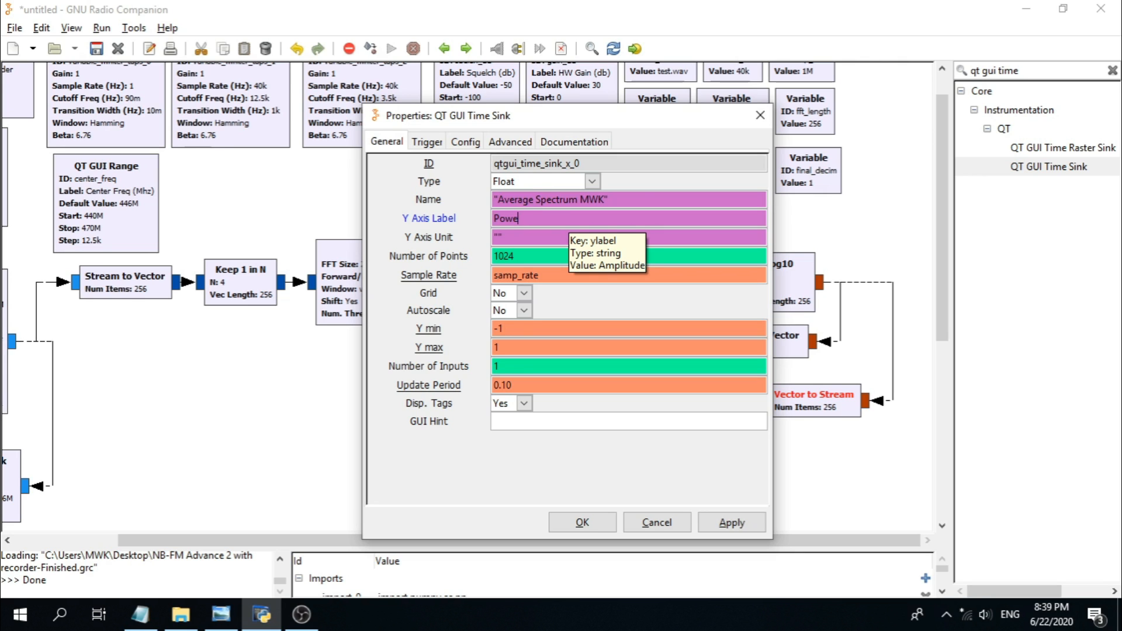
double_click(504, 257)
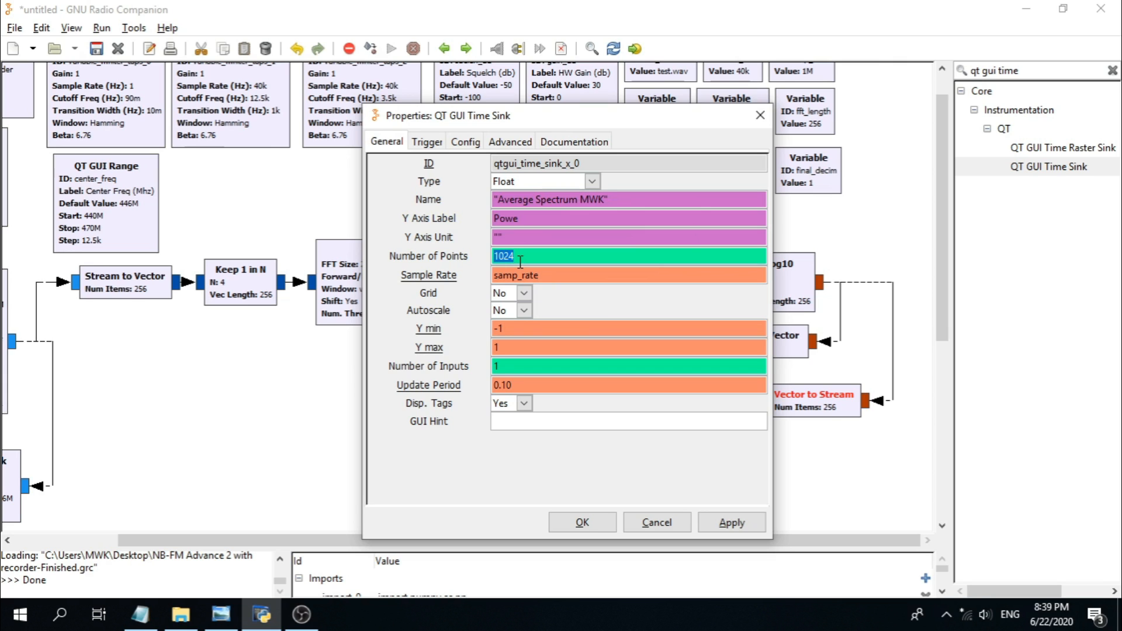
type("fft_length")
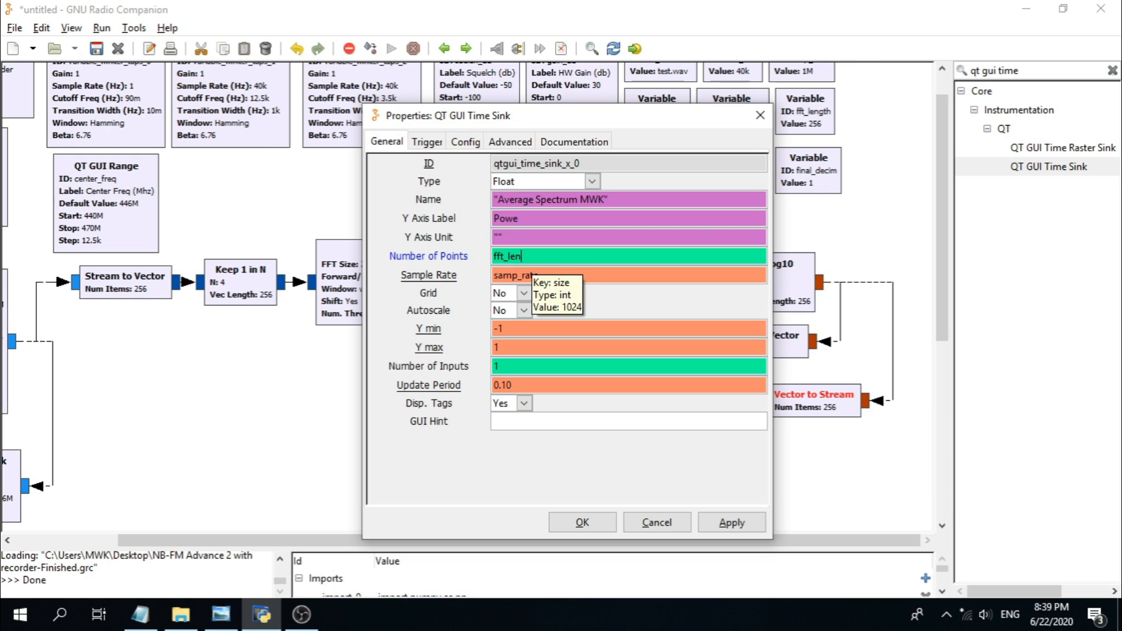
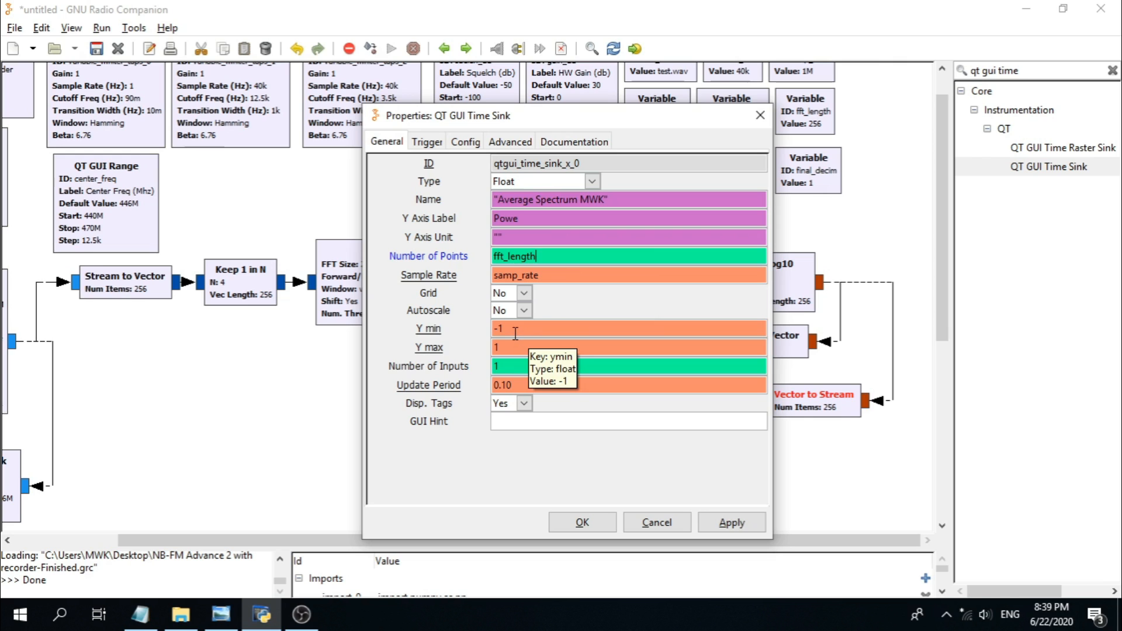
Step: Set the time sink's Y min to -60, Y max to 40 and GUI Hint to 0,1,3,1, and apply the properties
double_click(513, 332)
type("-60")
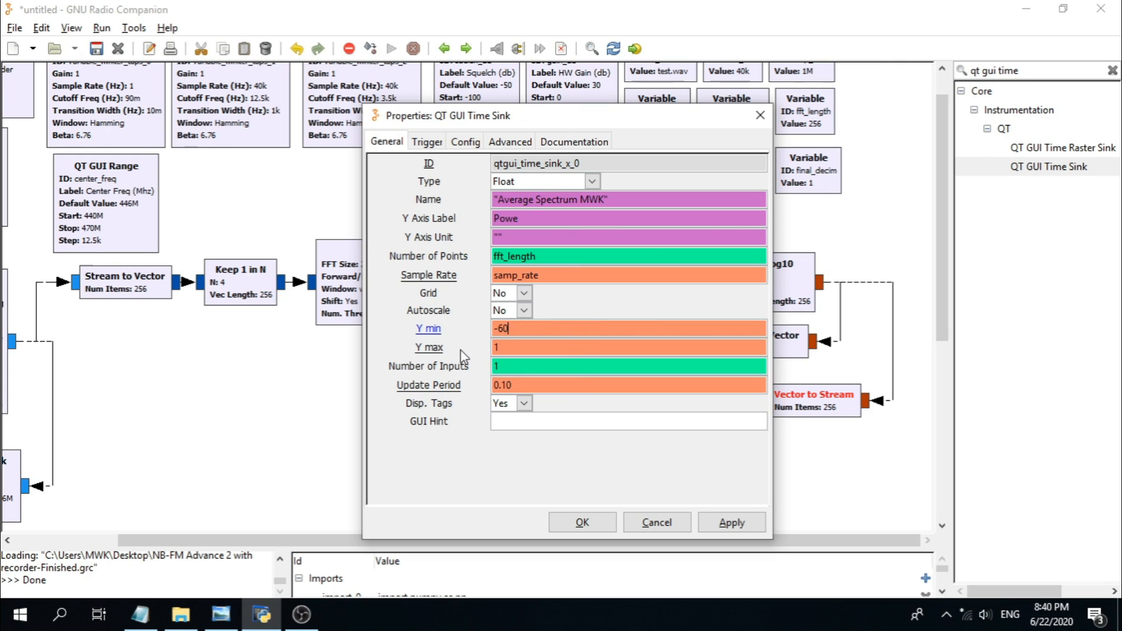
key("Tab")
type("40")
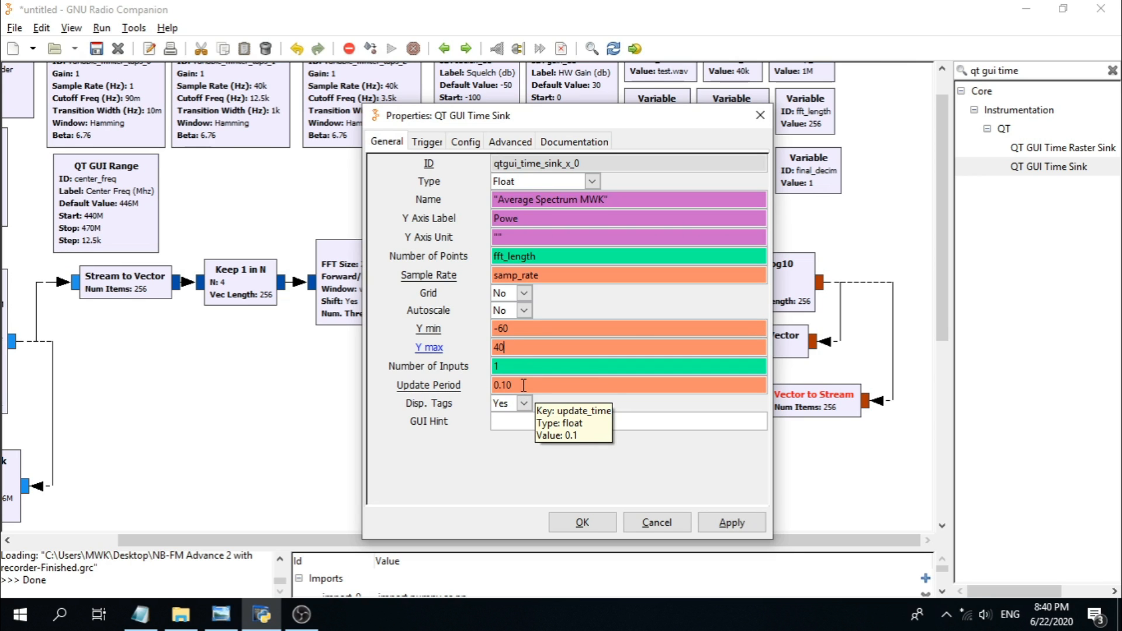
left_click(535, 422)
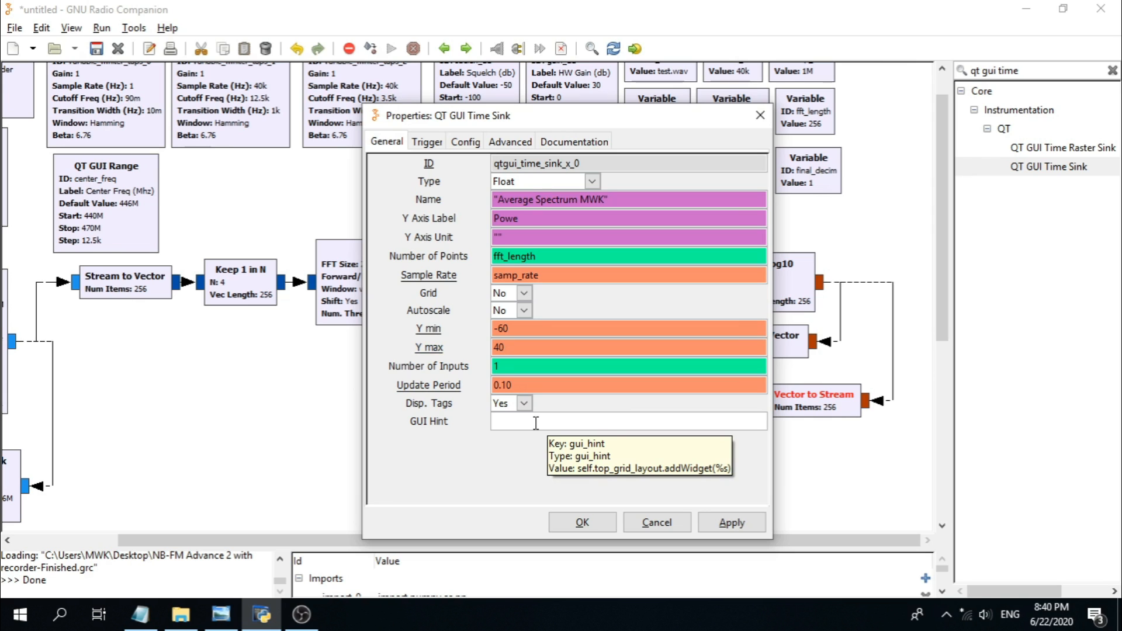
type("0,1,3,1")
left_click(572, 523)
Step: Rotate the QT GUI Time Sink 180 degrees and connect the Vector to Stream output to its input
mouse_move(533, 370)
left_mouse_down()
mouse_move(563, 364)
mouse_move(532, 356)
left_mouse_up()
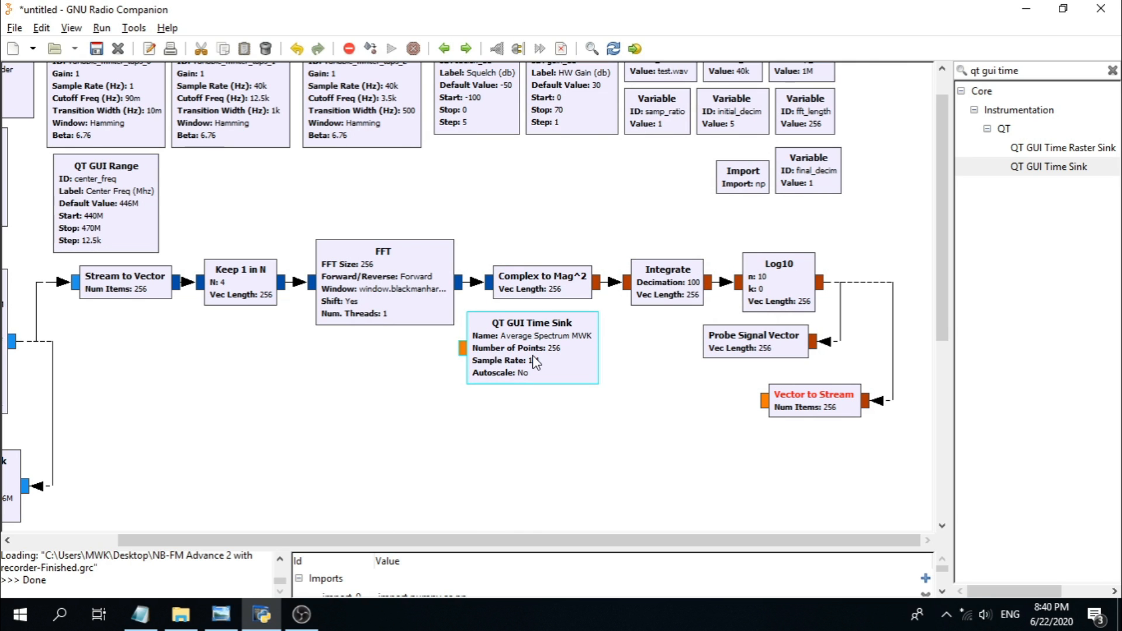
right_click(541, 352)
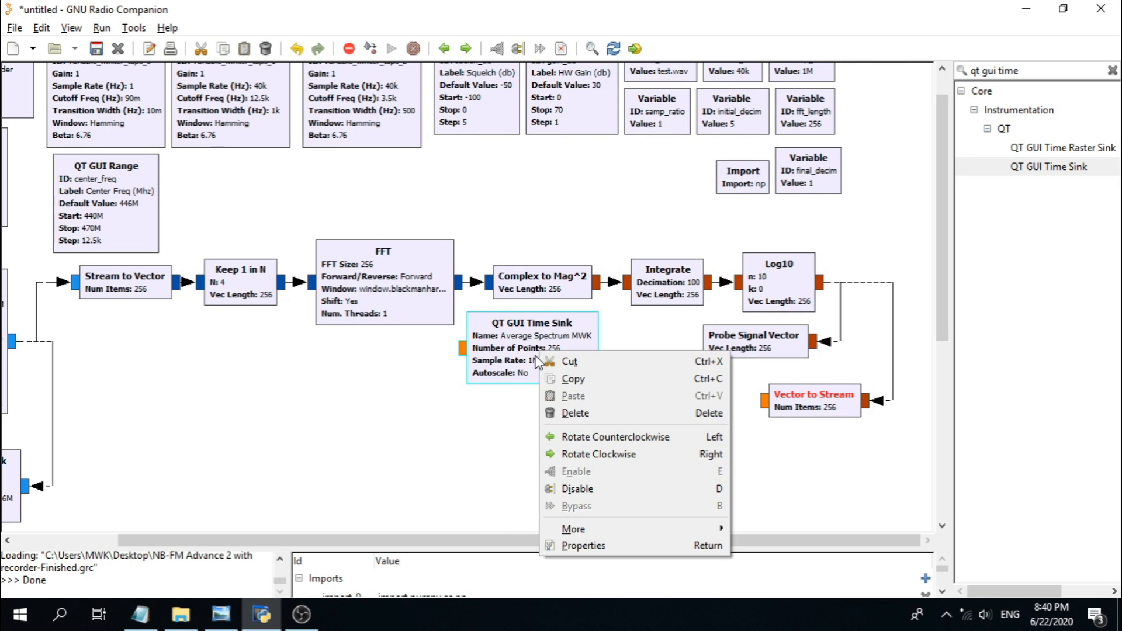
left_click(535, 355)
right_click(542, 348)
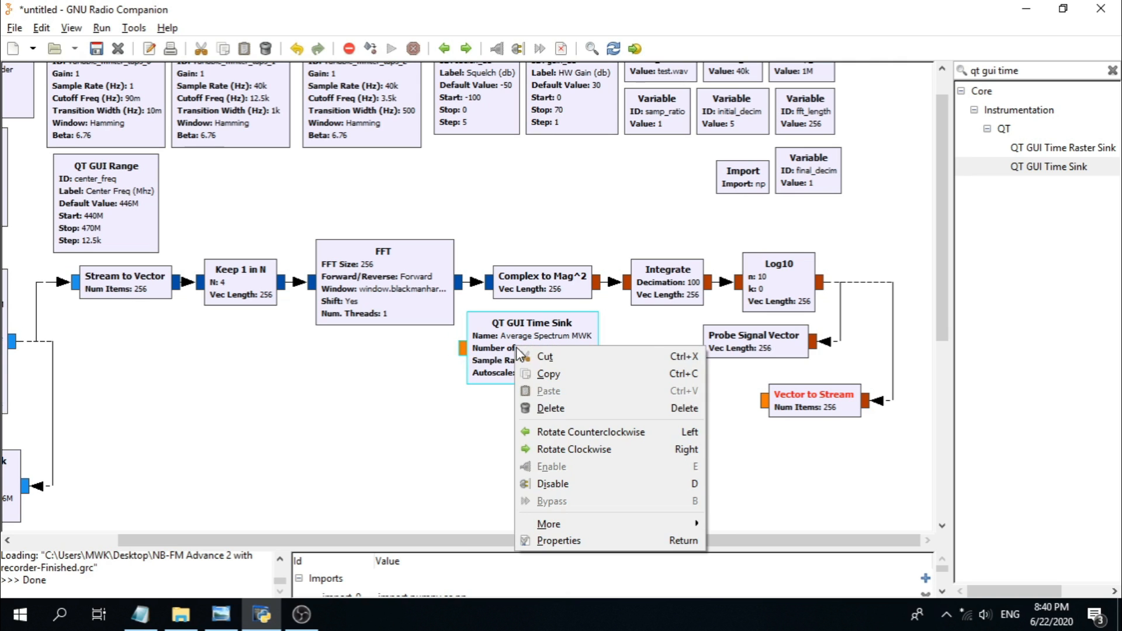
left_click(576, 433)
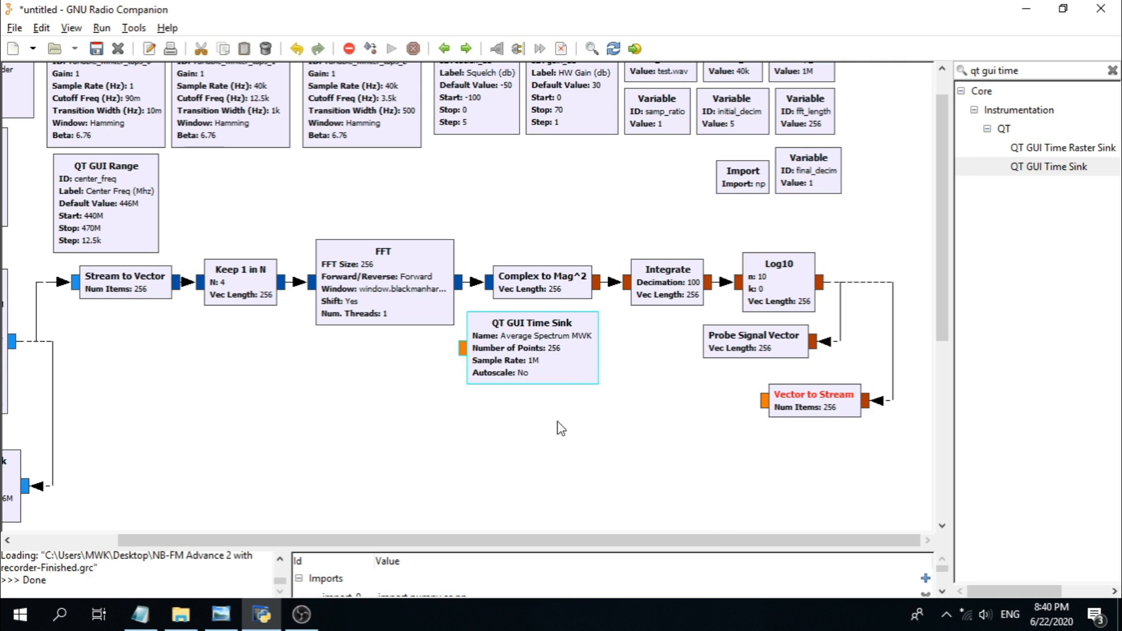
right_click(516, 375)
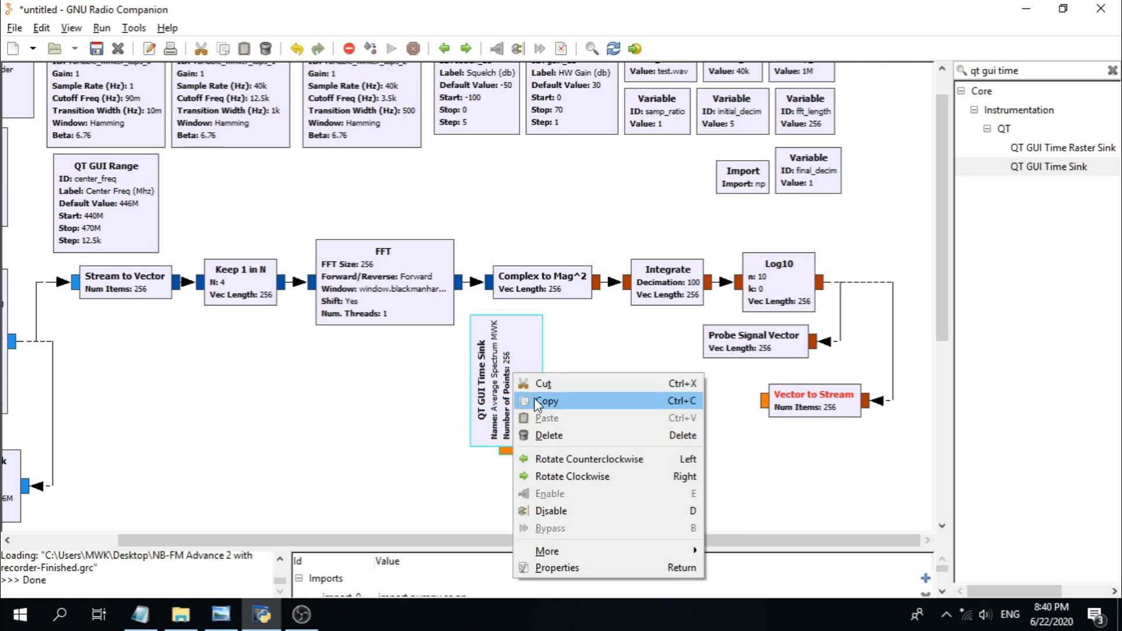
left_click(579, 462)
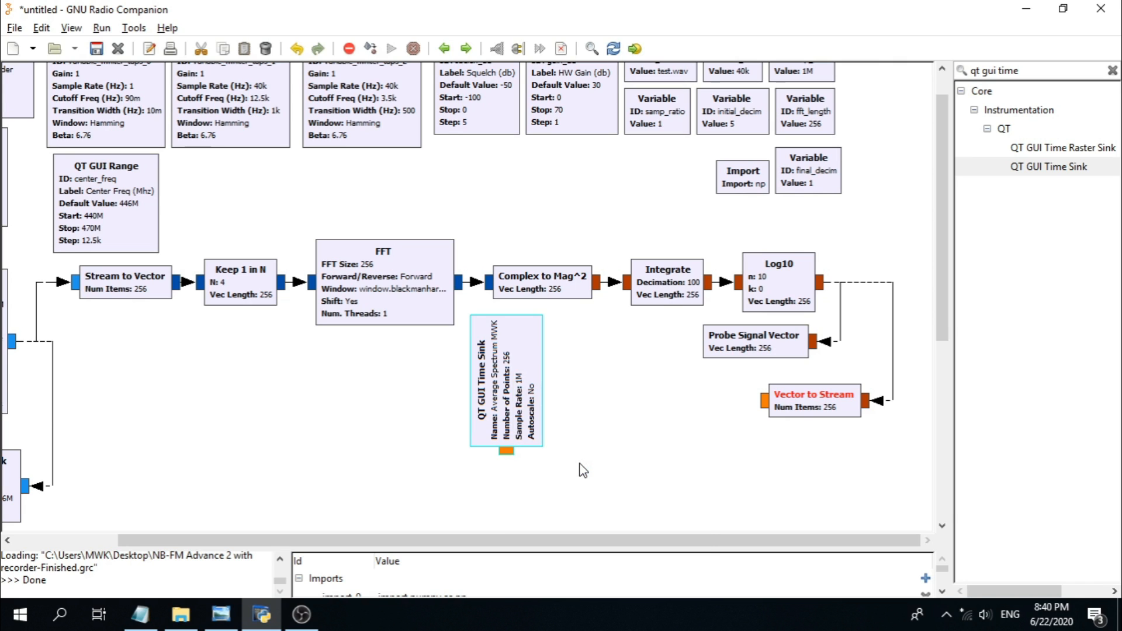
left_click(761, 402)
left_click(612, 359)
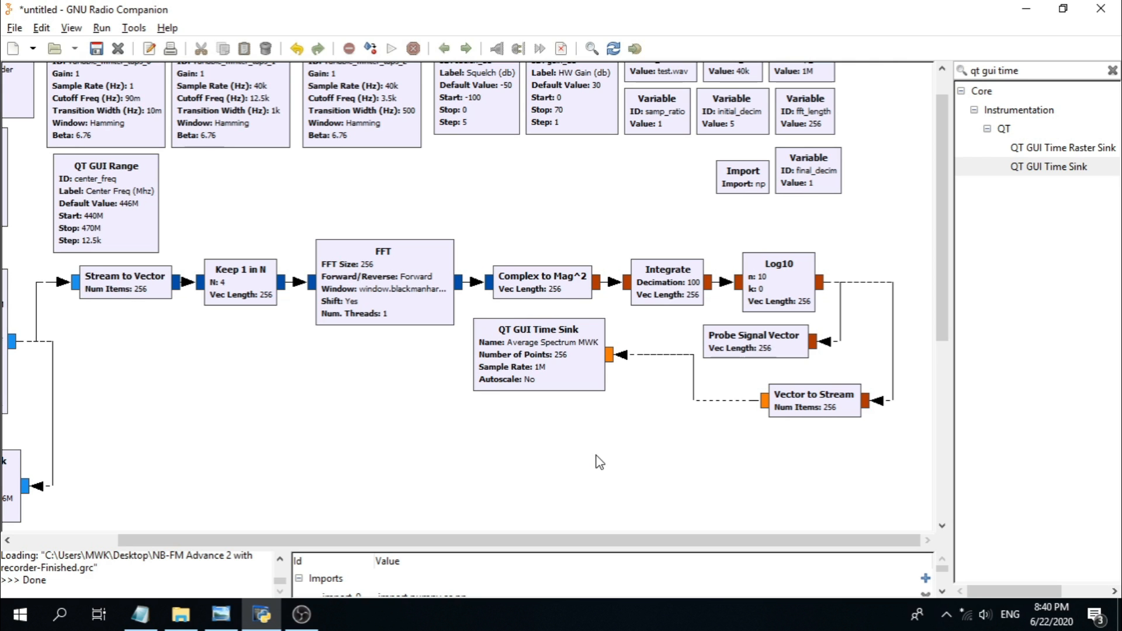
Step: Search the block library for "frequency x" and place a Frequency Xlating FIR Filter below Stream to Vector, beside the QT GUI Frequency Sink
left_click_drag(629, 541, 447, 532)
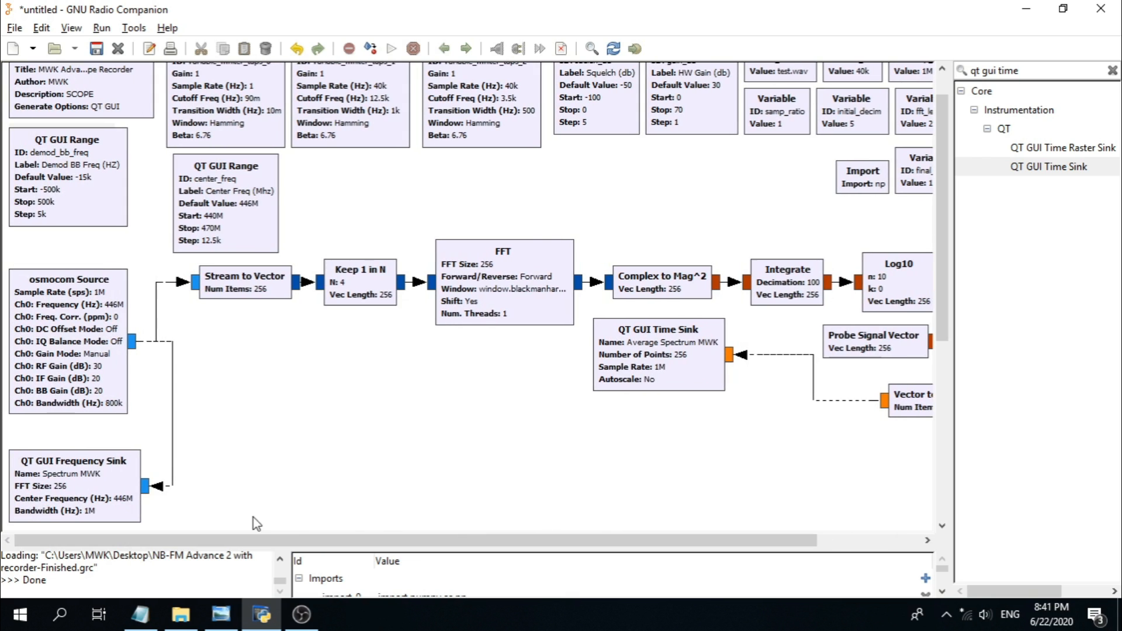
key("alt+Tab")
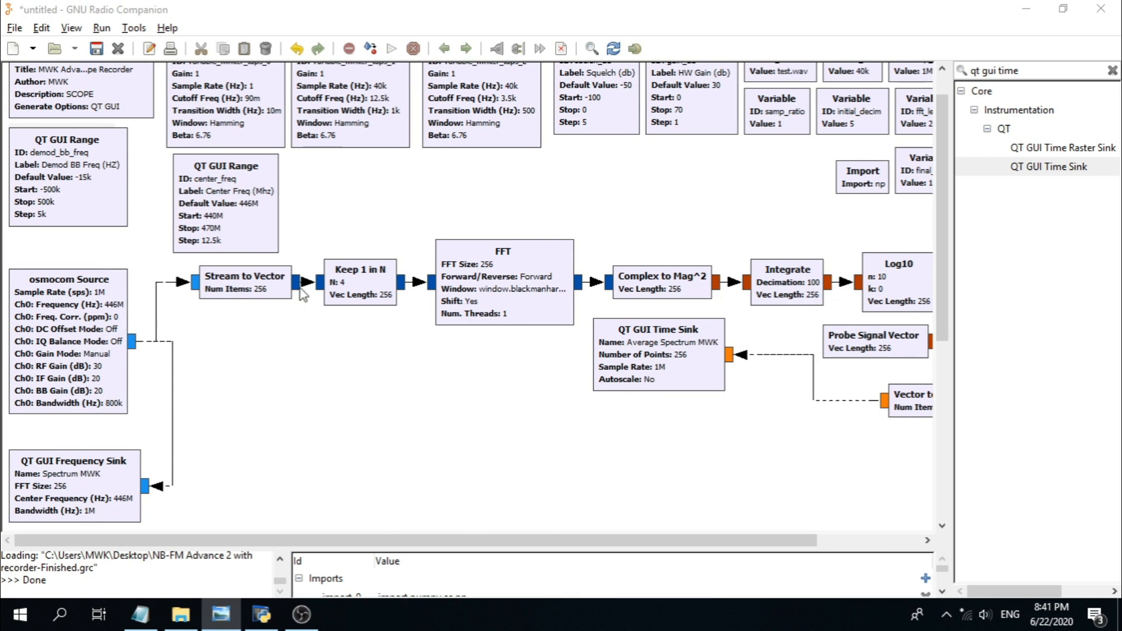
left_click_drag(942, 231, 953, 260)
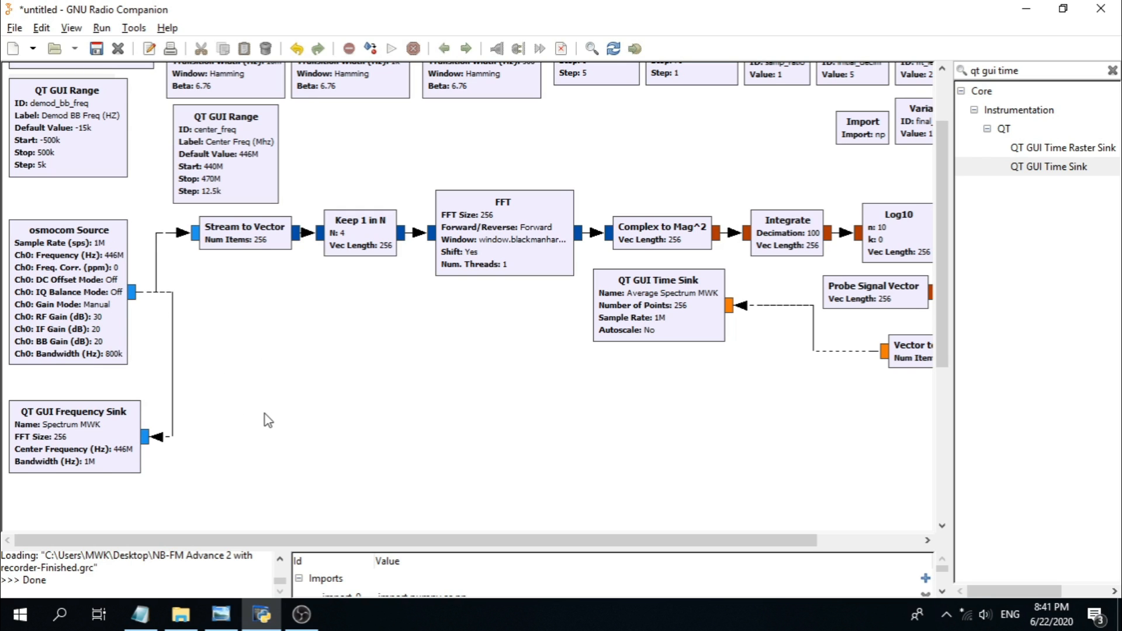
triple_click(1060, 70)
type("freq")
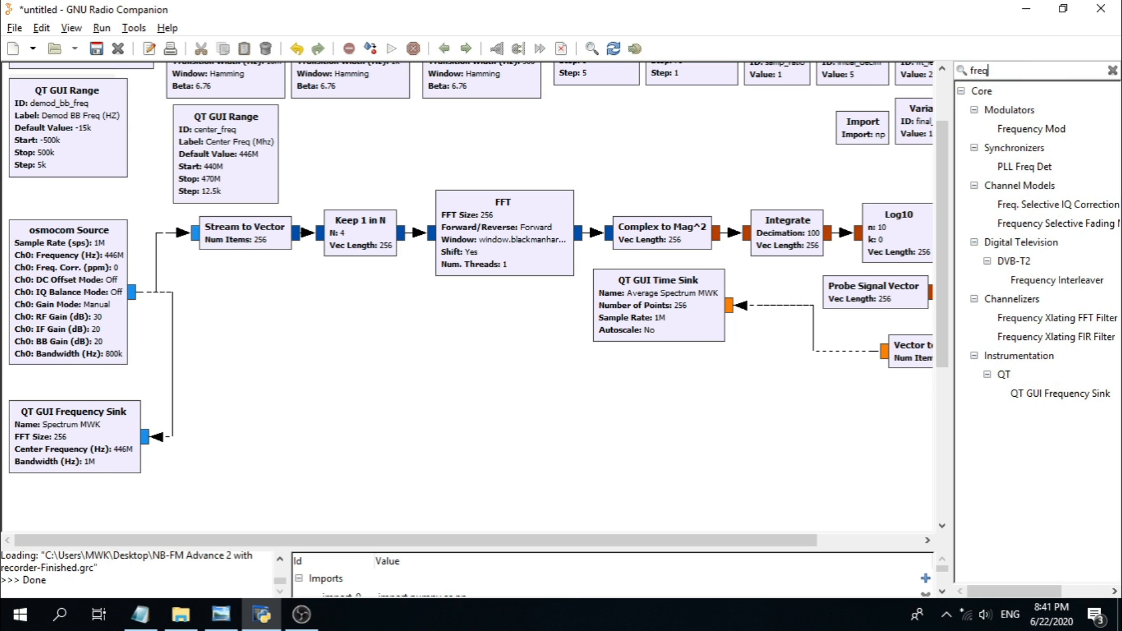
type(" x")
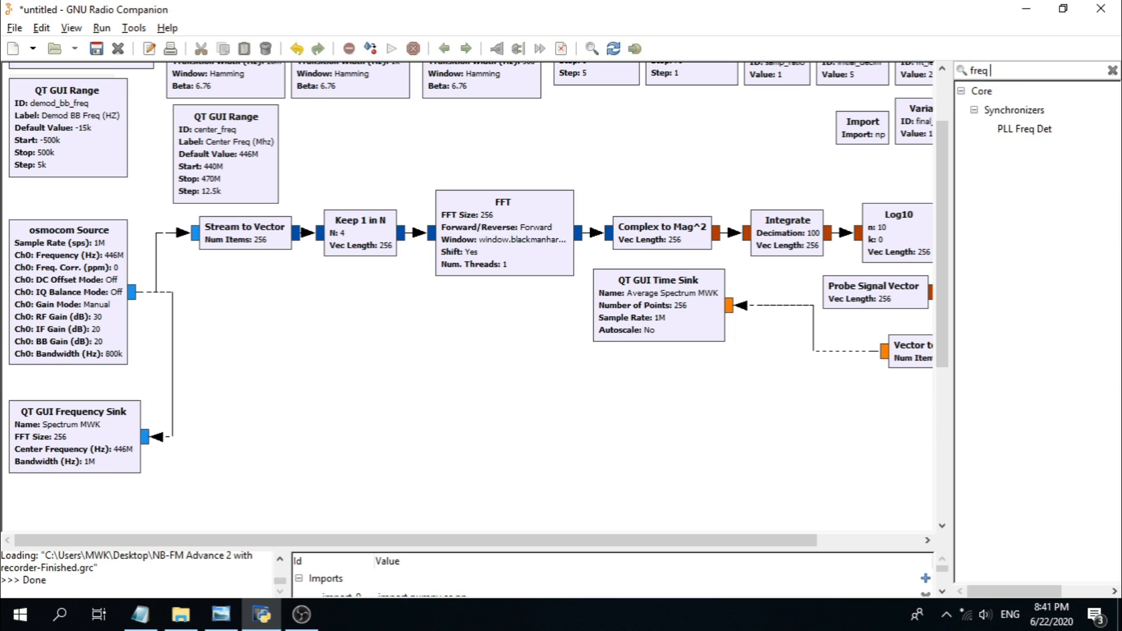
key("BackSpace")
key("BackSpace")
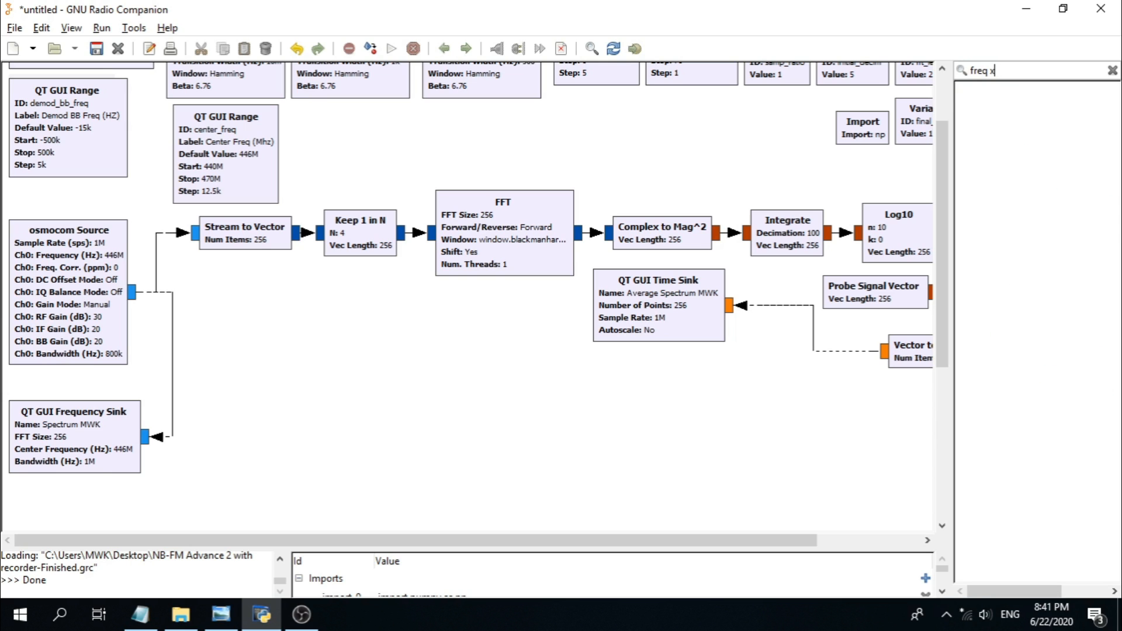
type("uen")
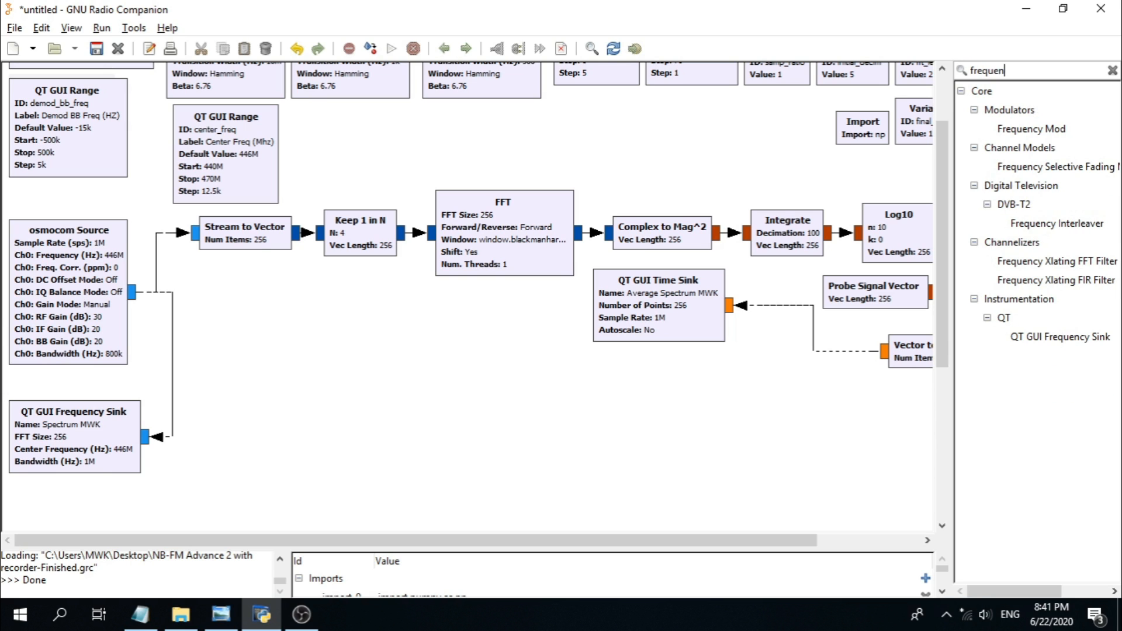
type("cy x")
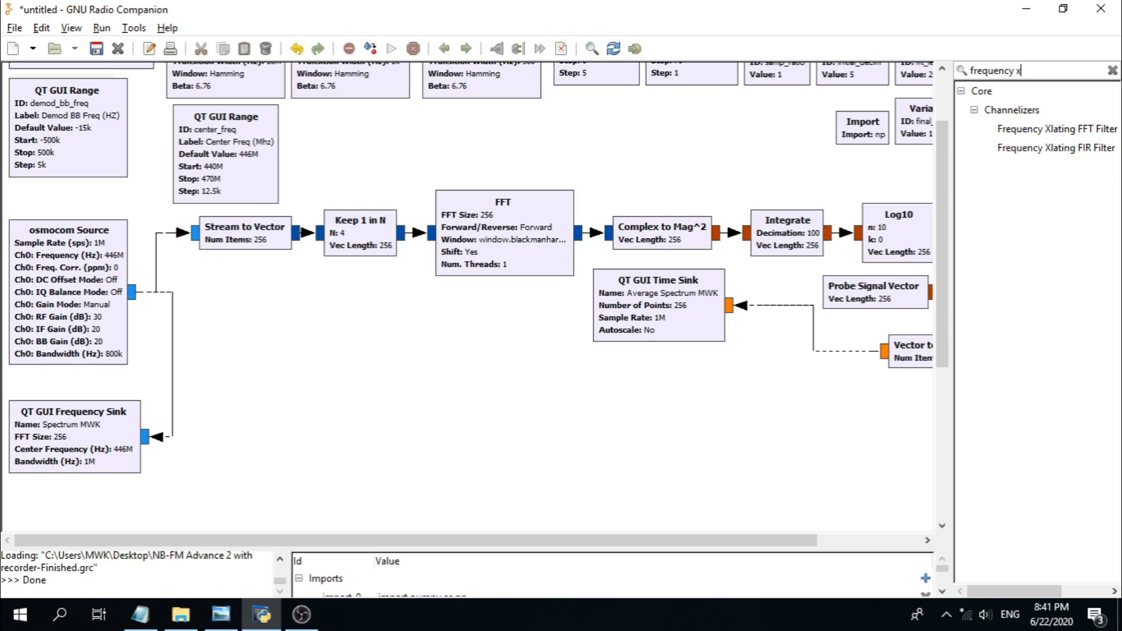
double_click(1090, 150)
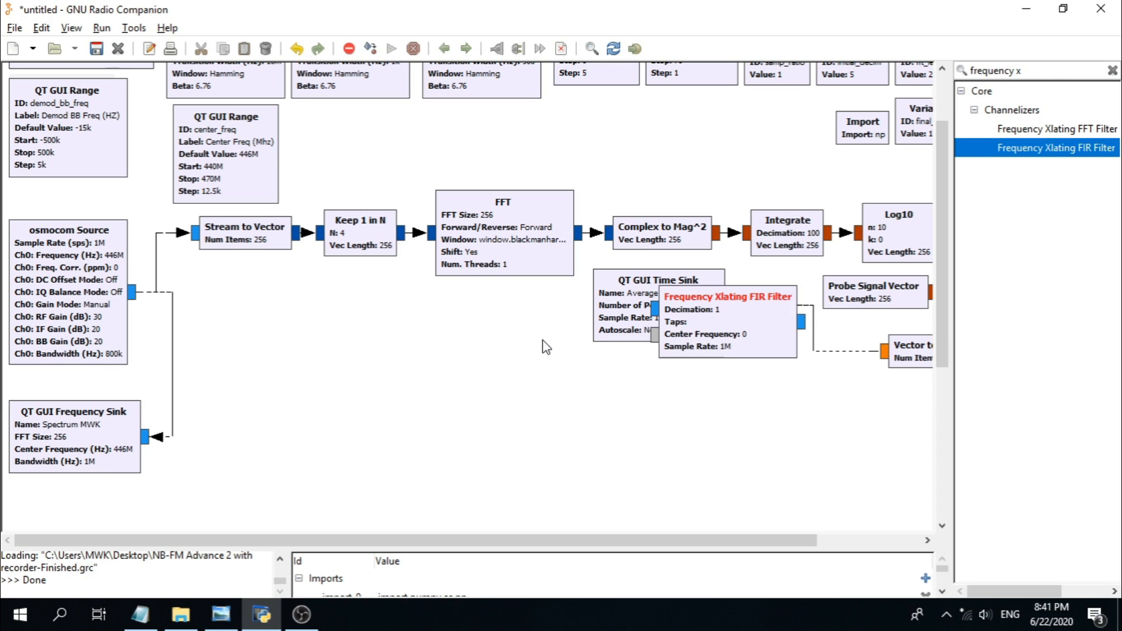
left_click_drag(689, 328, 256, 385)
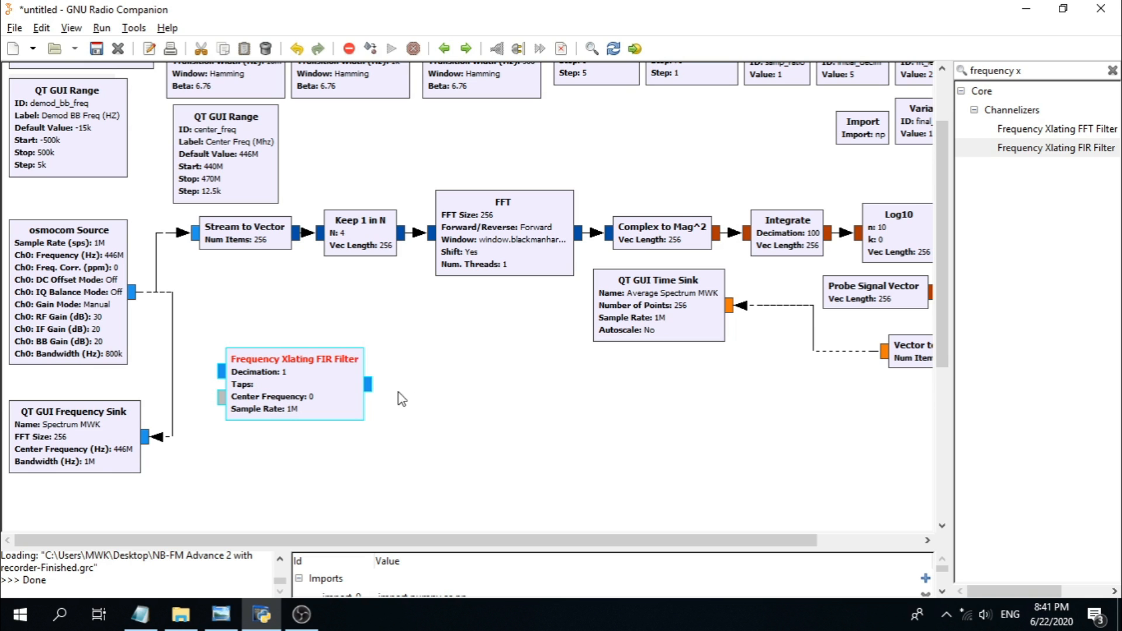
Step: Set the Frequency Xlating FIR Filter's Decimation to initial_decim and its Taps to variable_low_pass_filter_taps_0
double_click(305, 383)
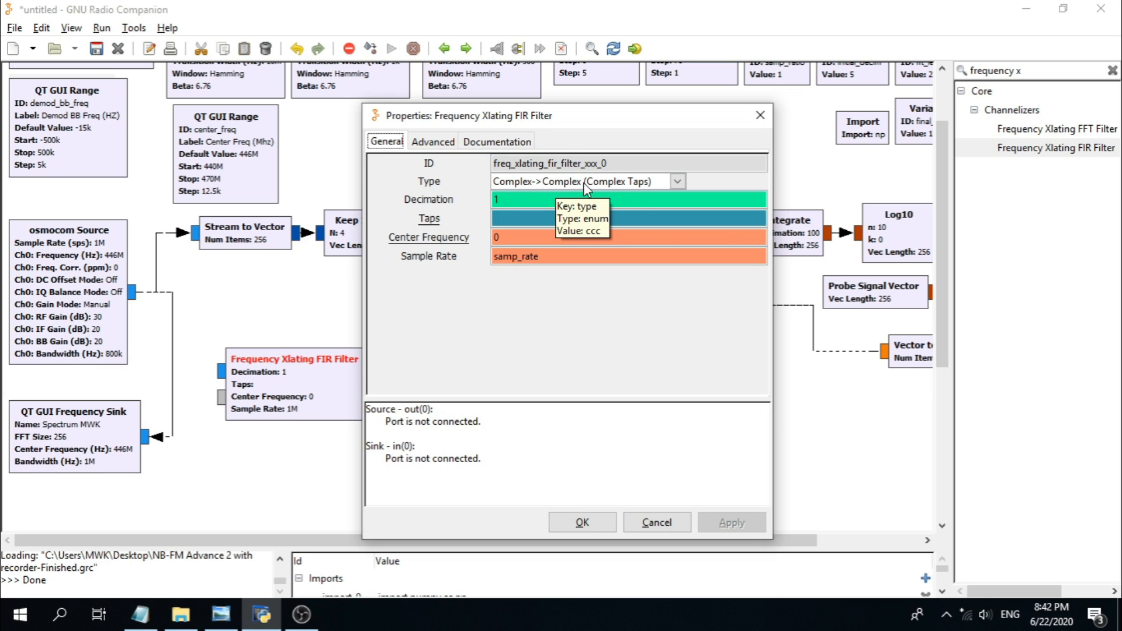
double_click(513, 201)
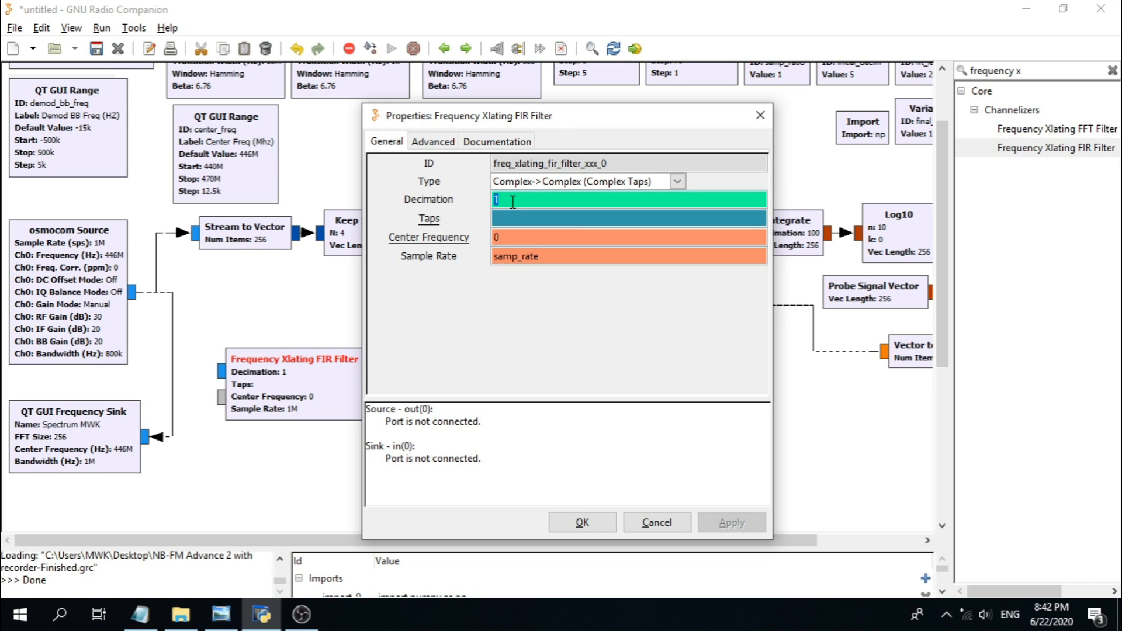
type("in")
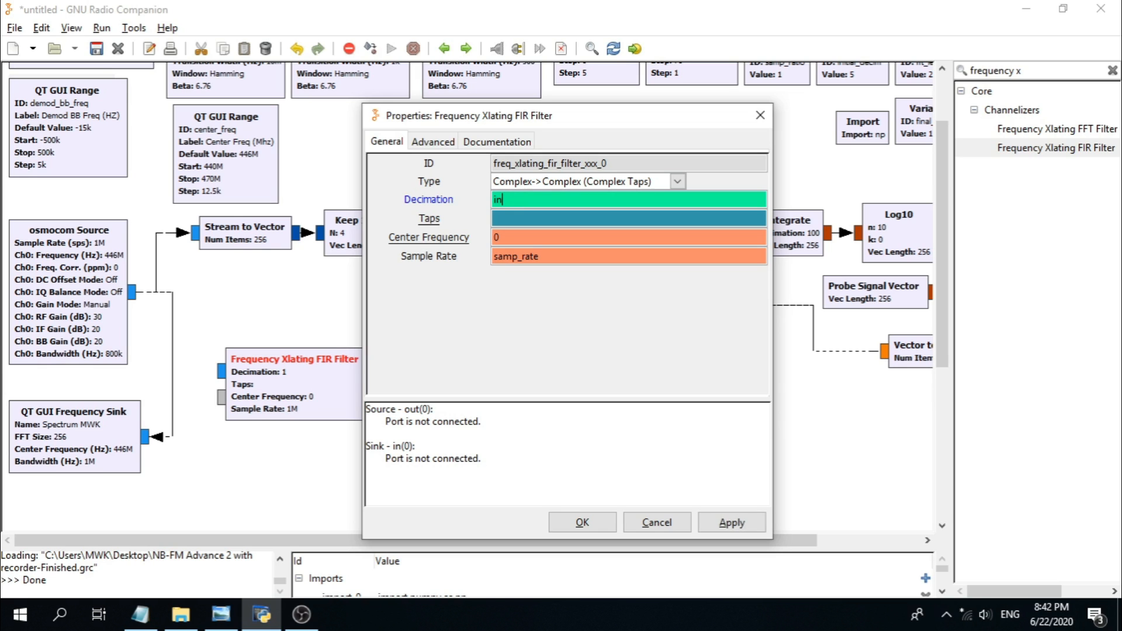
type("itial_")
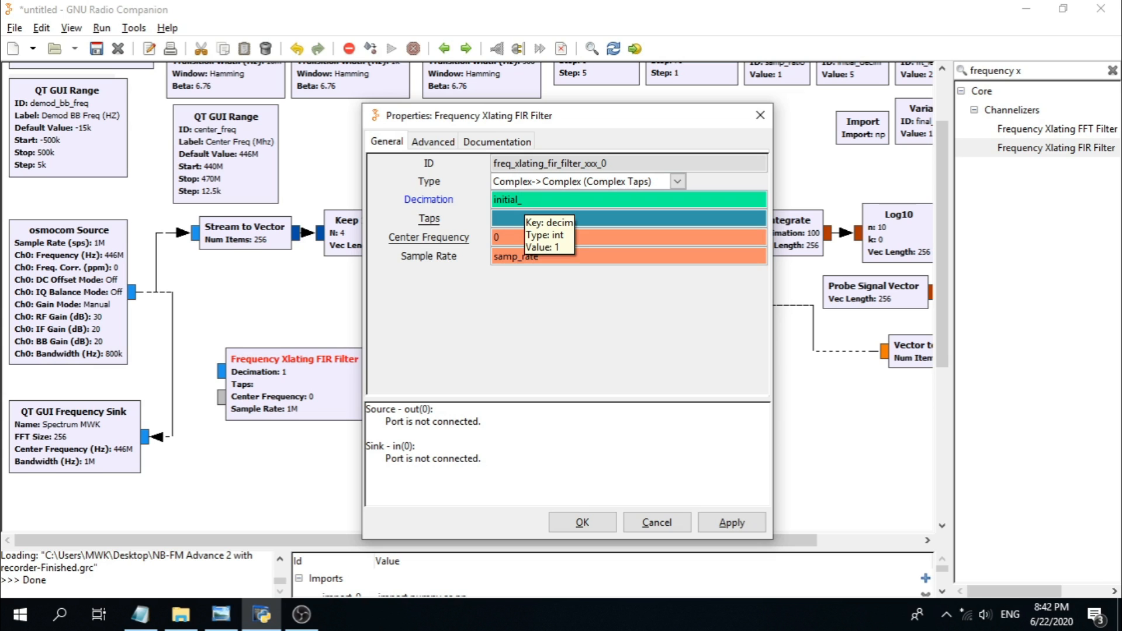
type("decim")
left_click(544, 217)
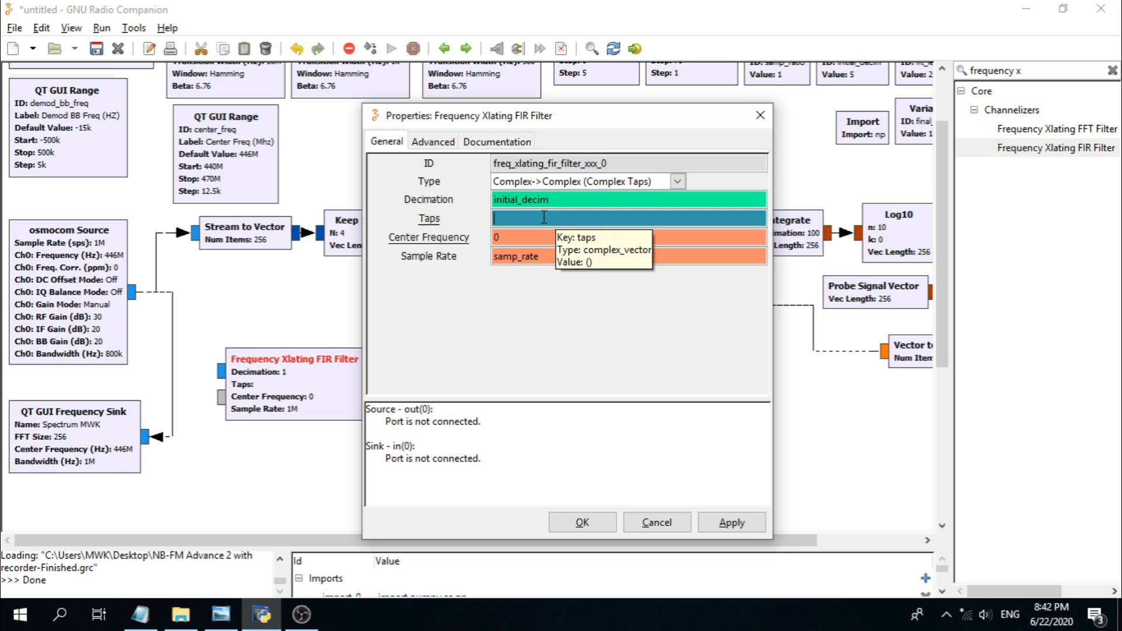
type("vari")
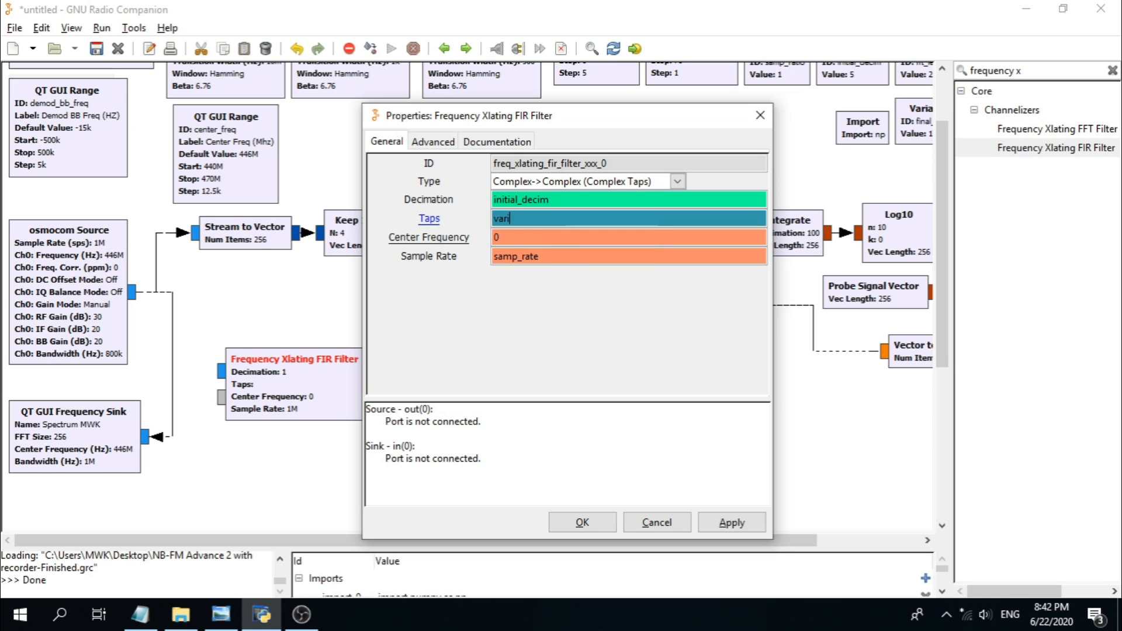
type("able")
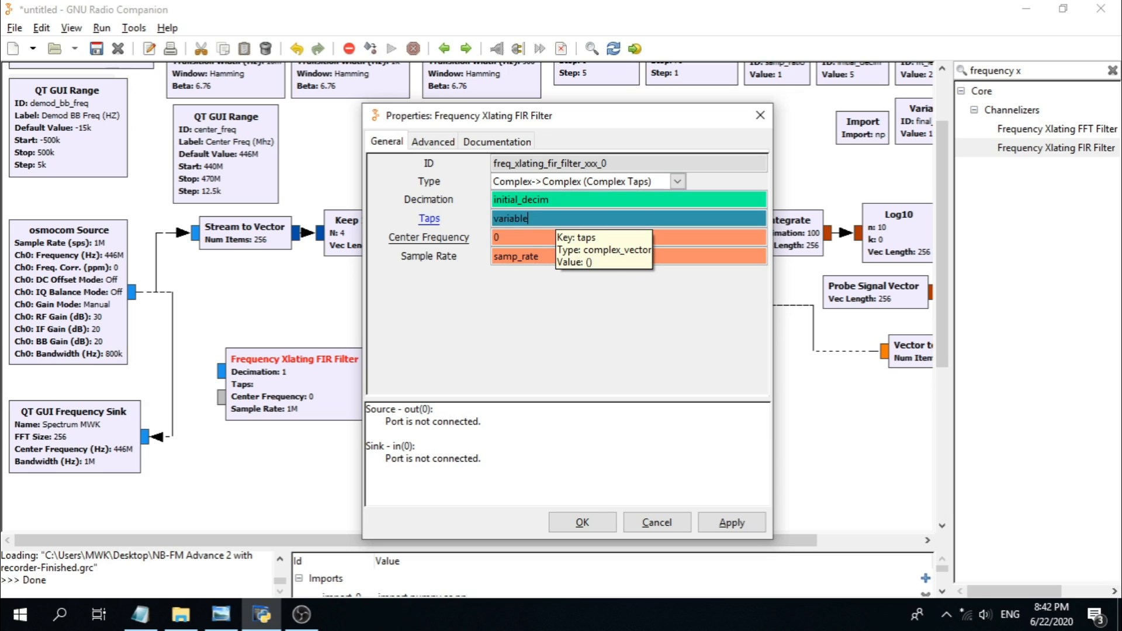
type("_low_pass_filter_taps_0")
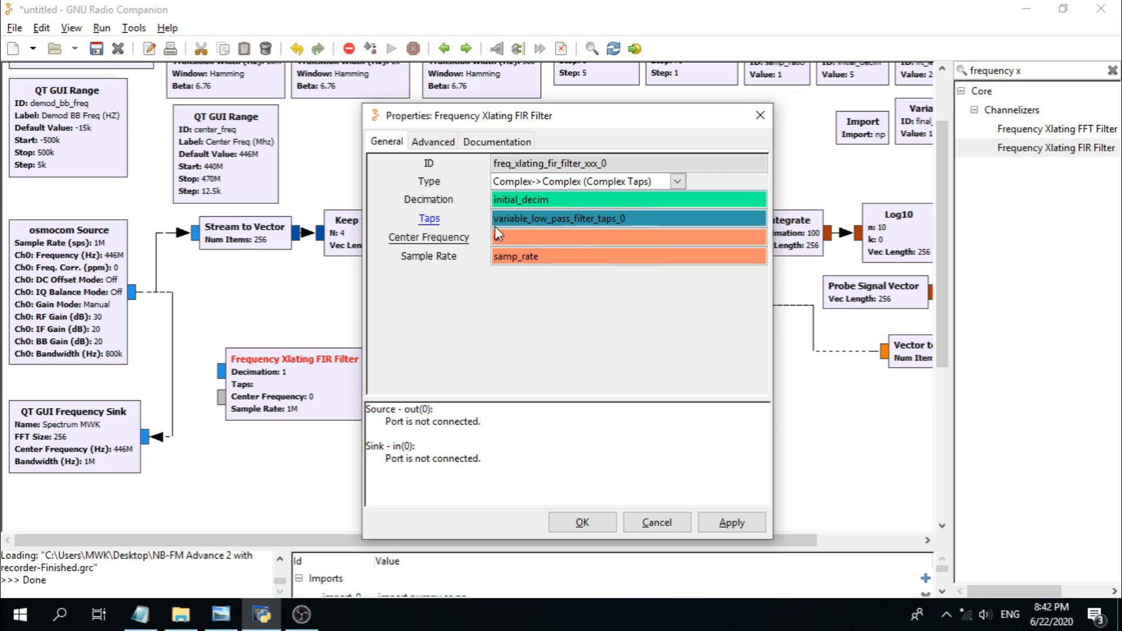
left_click_drag(636, 215, 468, 208)
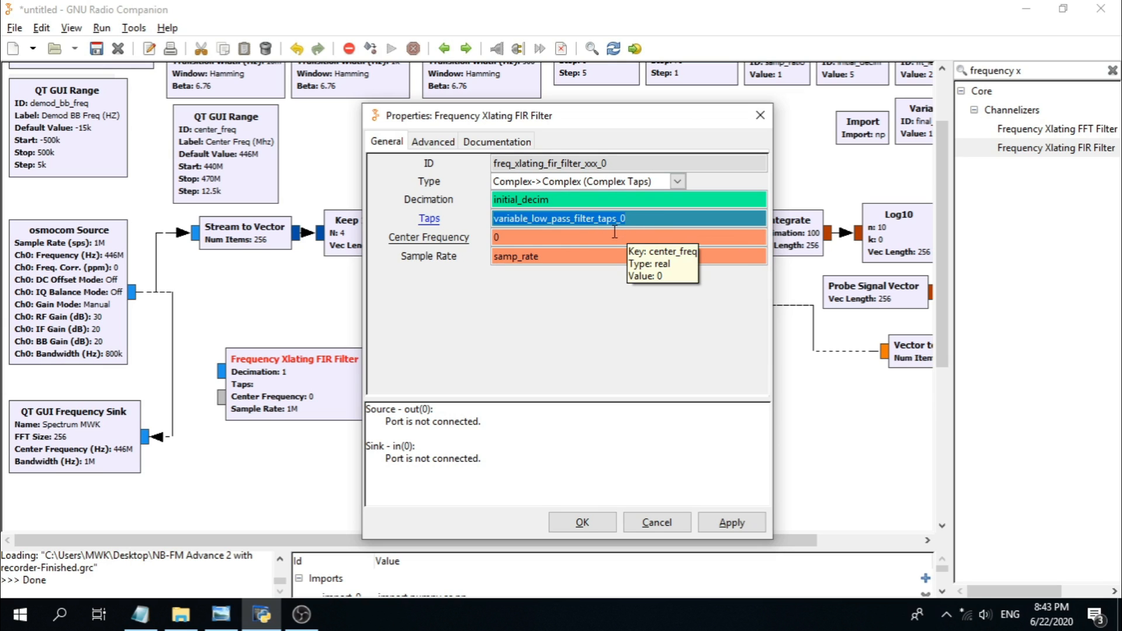
Step: Set the Frequency Xlating FIR Filter's Center Frequency to demod_bb_freq and accept the properties
double_click(527, 234)
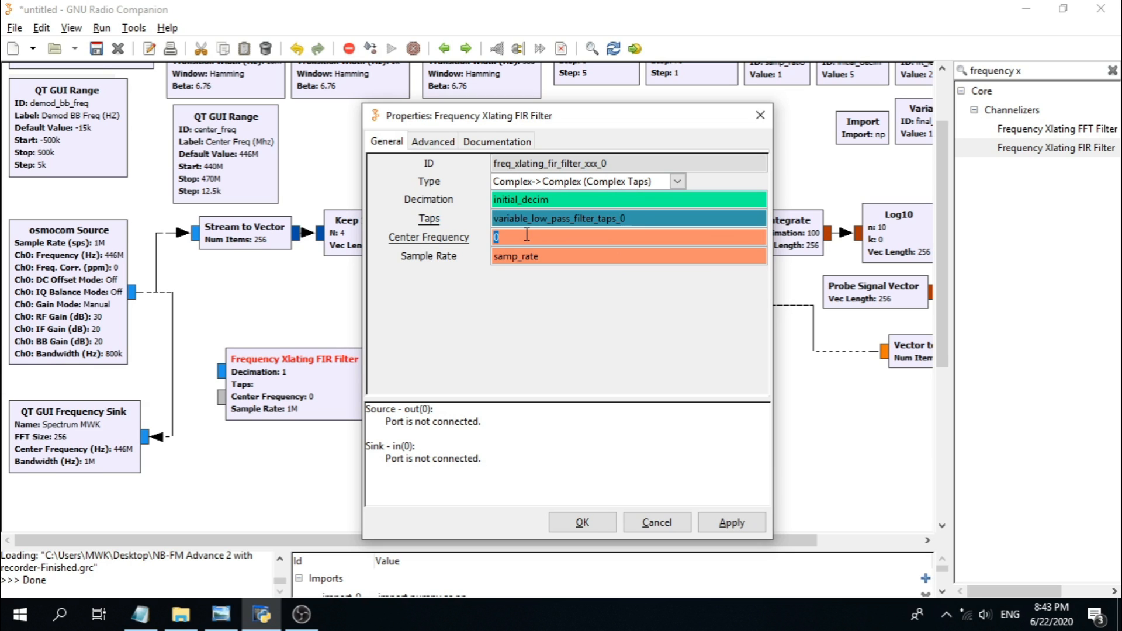
type("demod_bb_freq")
left_click(554, 258)
double_click(578, 239)
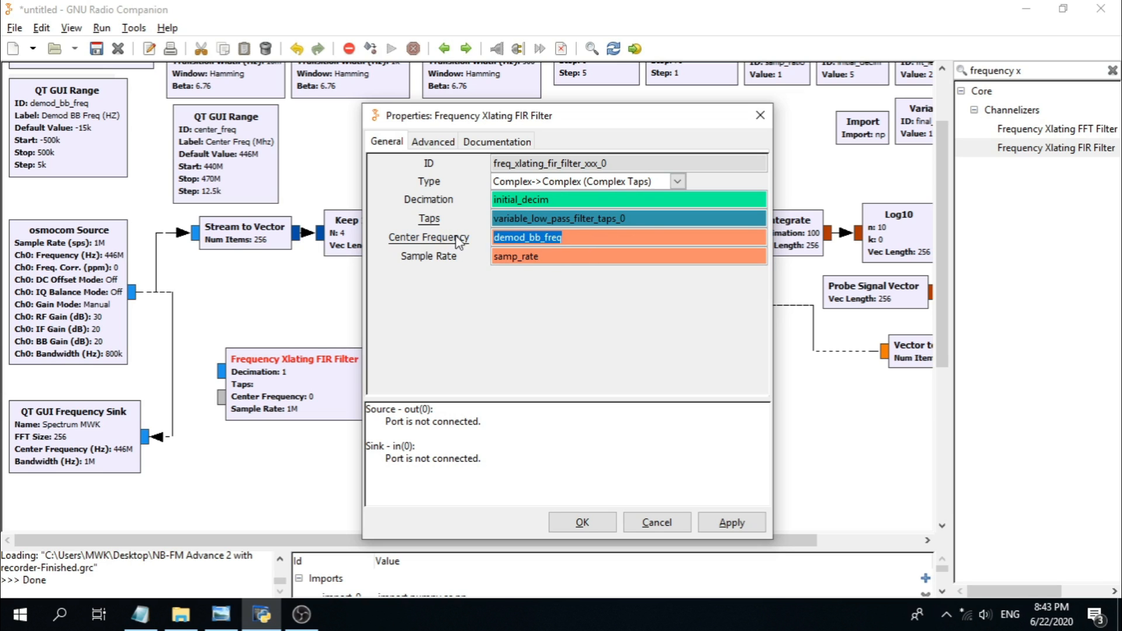
double_click(648, 220)
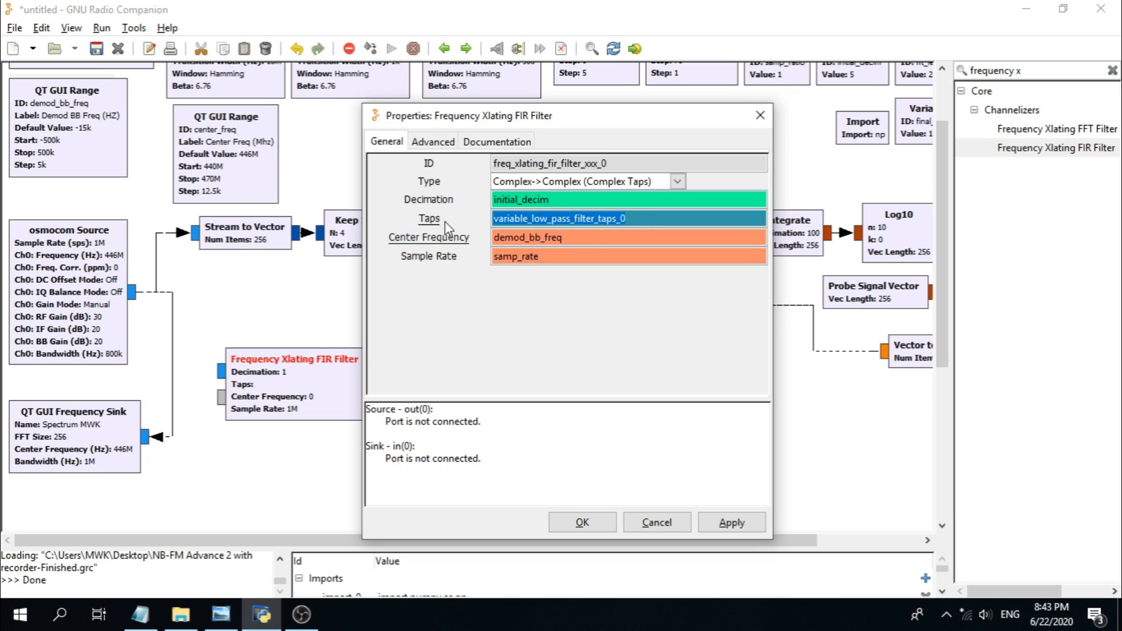
left_click(562, 200)
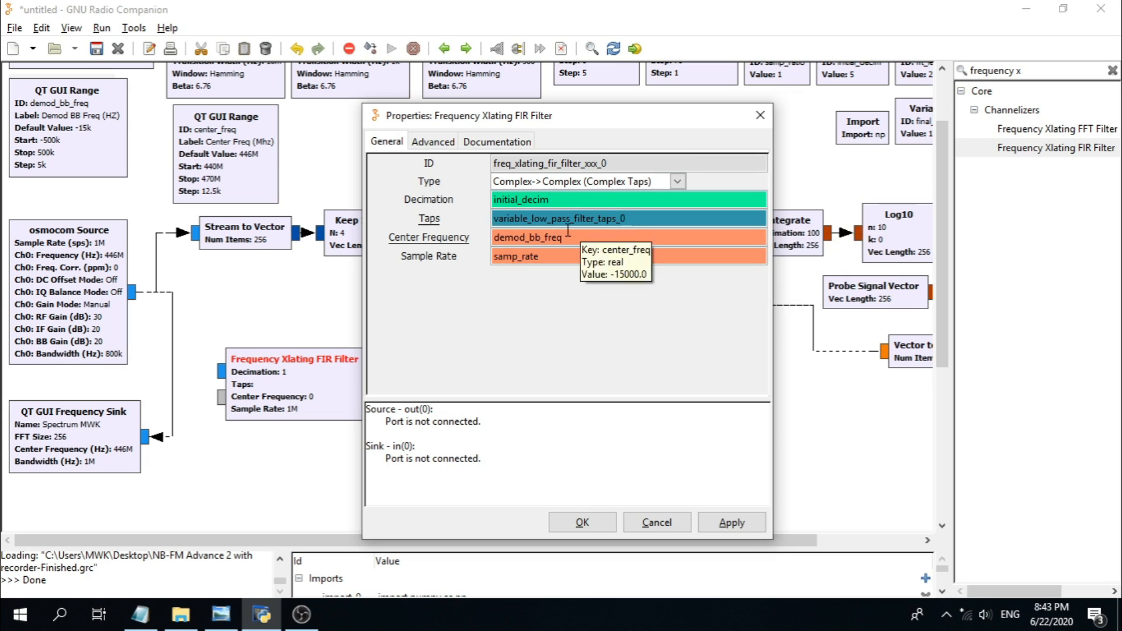
left_click(570, 236)
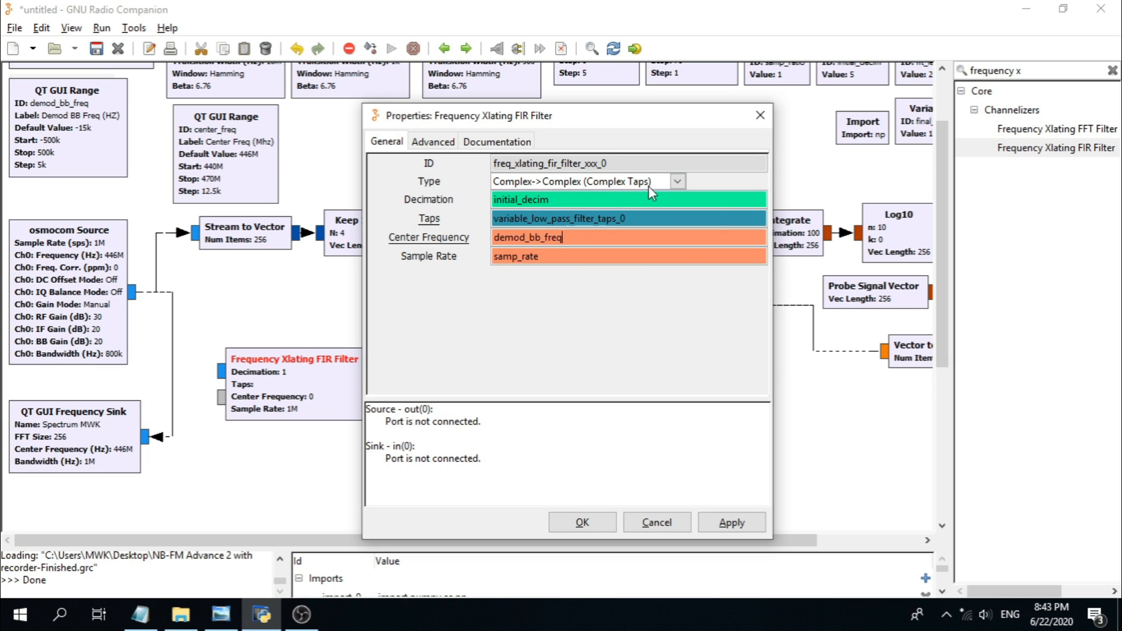
left_click(588, 525)
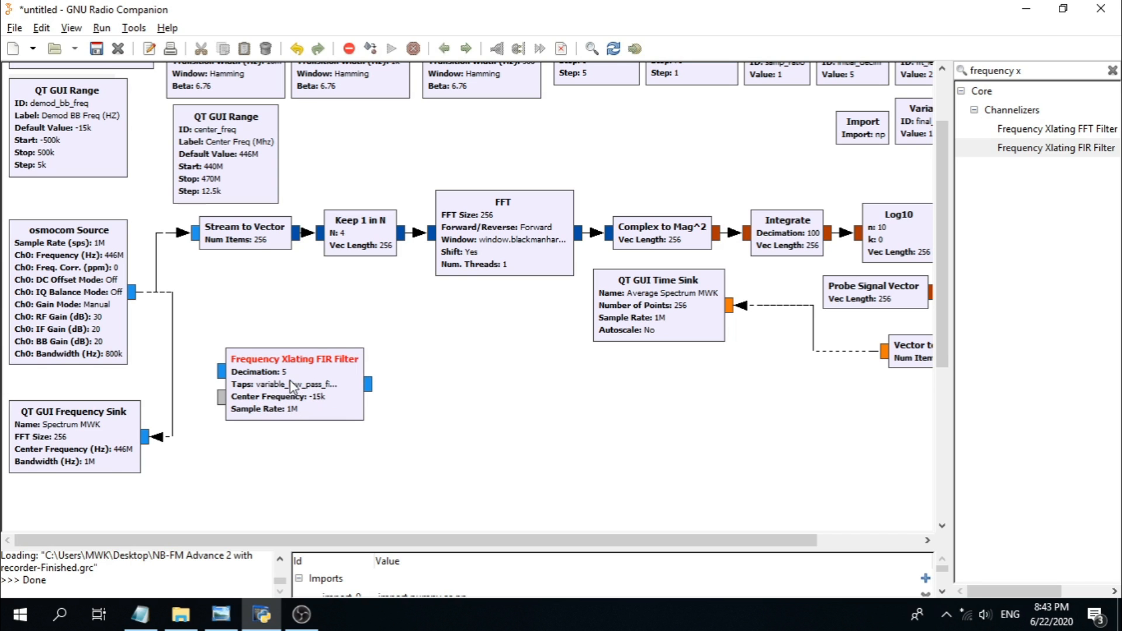
Step: Connect the osmocom Source output to the Frequency Xlating FIR Filter's signal input and shift the filter slightly closer to the source
left_click(137, 293)
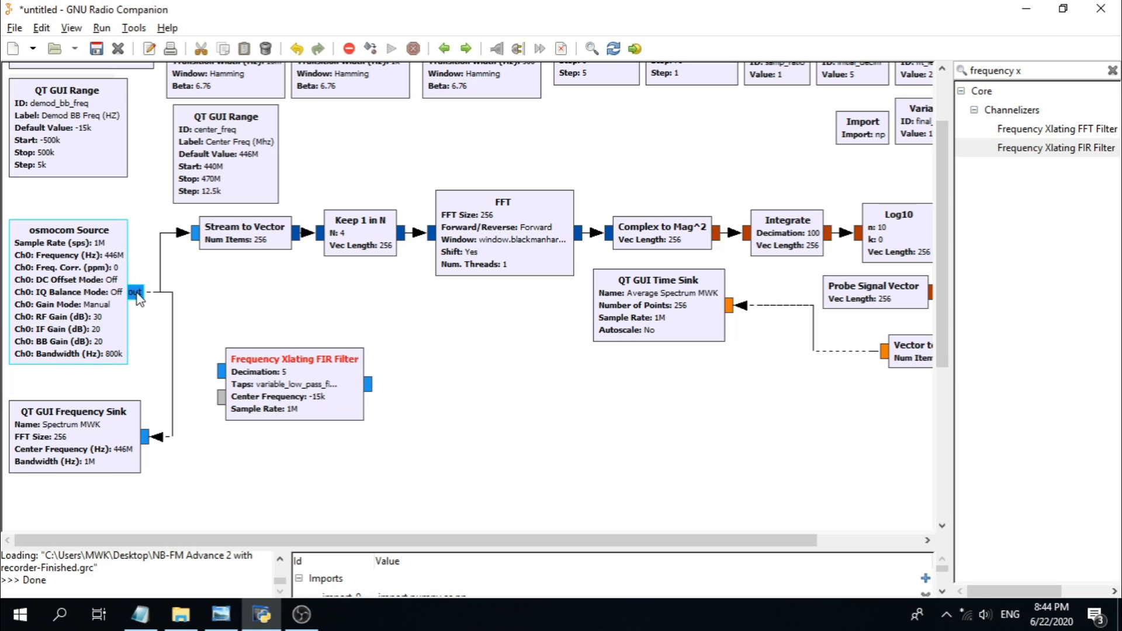
left_click(216, 372)
mouse_move(286, 387)
left_mouse_down()
mouse_move(251, 388)
mouse_move(266, 389)
left_mouse_up()
left_click(468, 480)
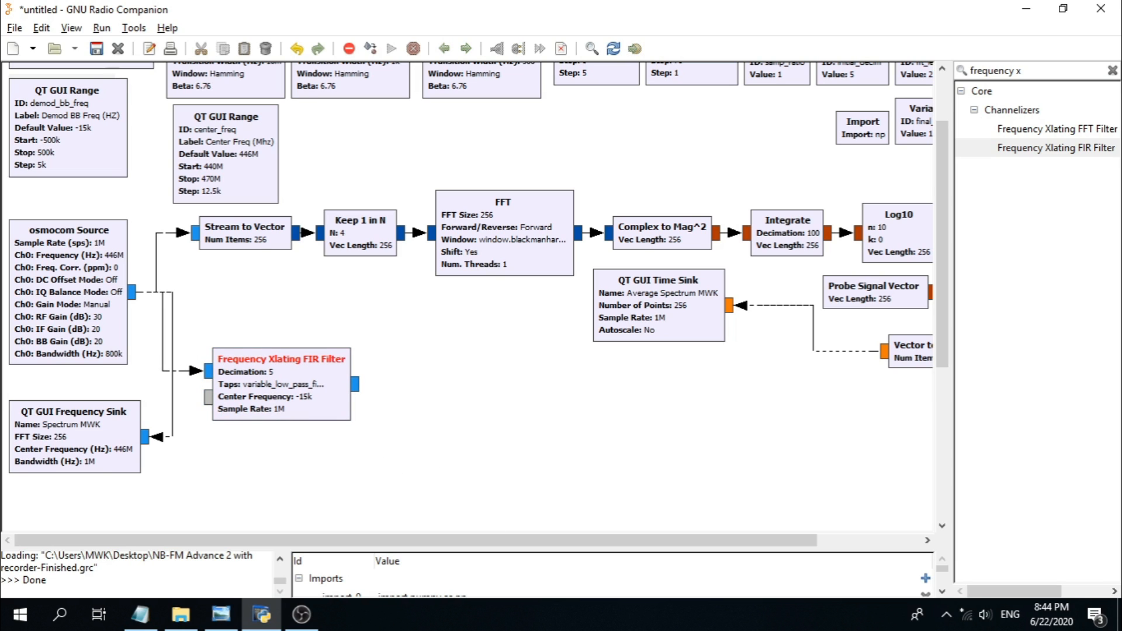
key("alt+Tab")
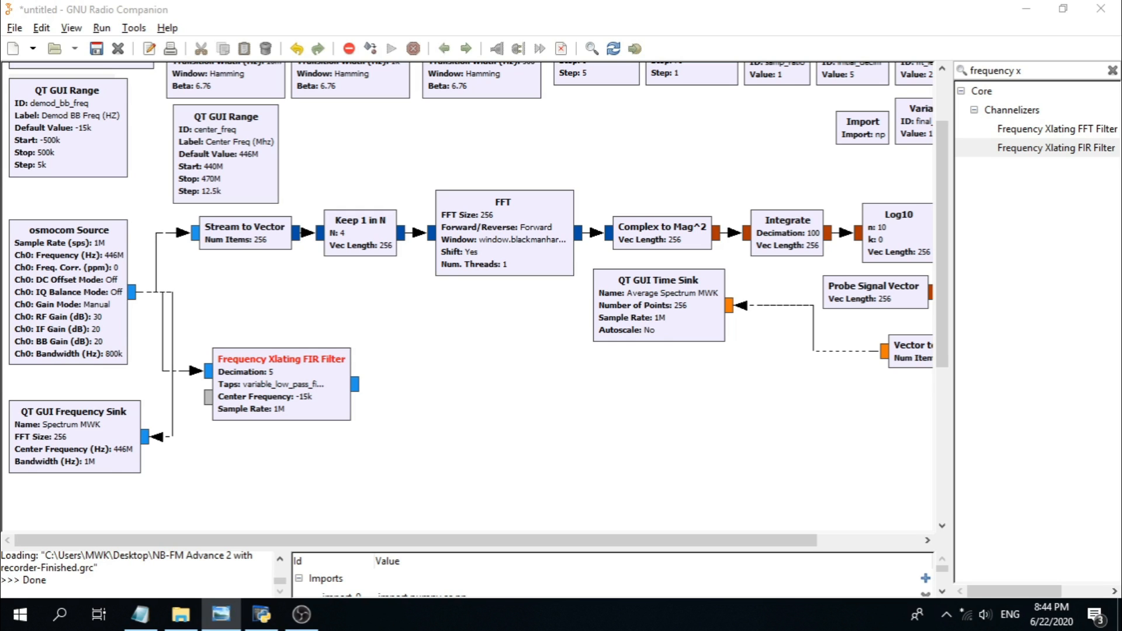
Step: Search the block library for "decim" and place a Decimating FIR Filter just after the Frequency Xlating FIR Filter
double_click(1046, 72)
left_click(1046, 72)
type("decim")
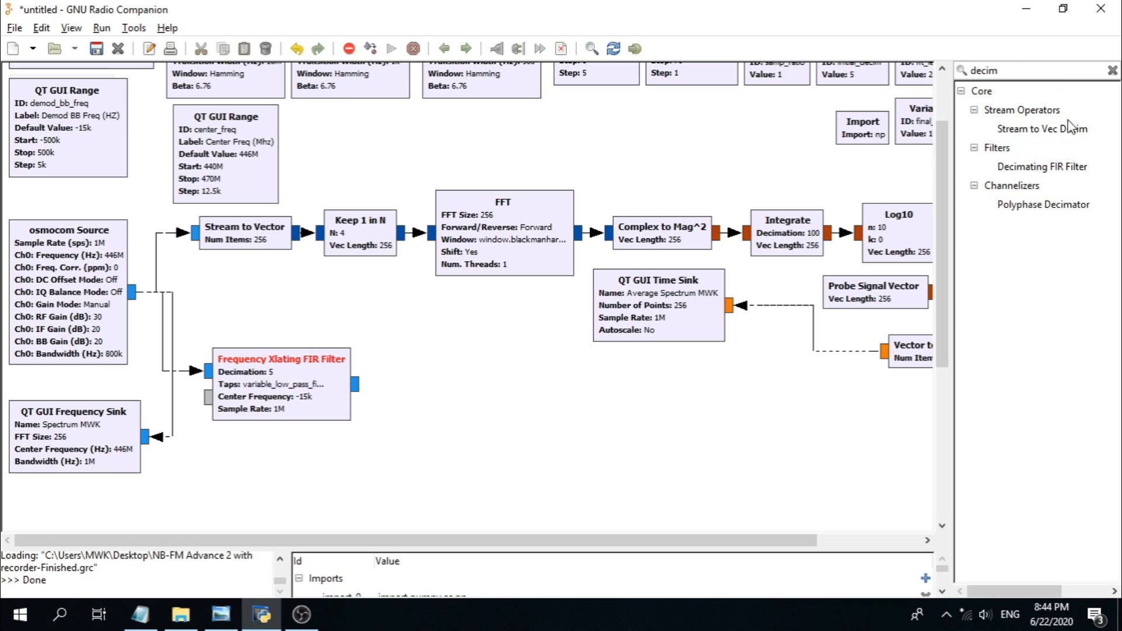
double_click(1046, 167)
left_click_drag(558, 286, 446, 386)
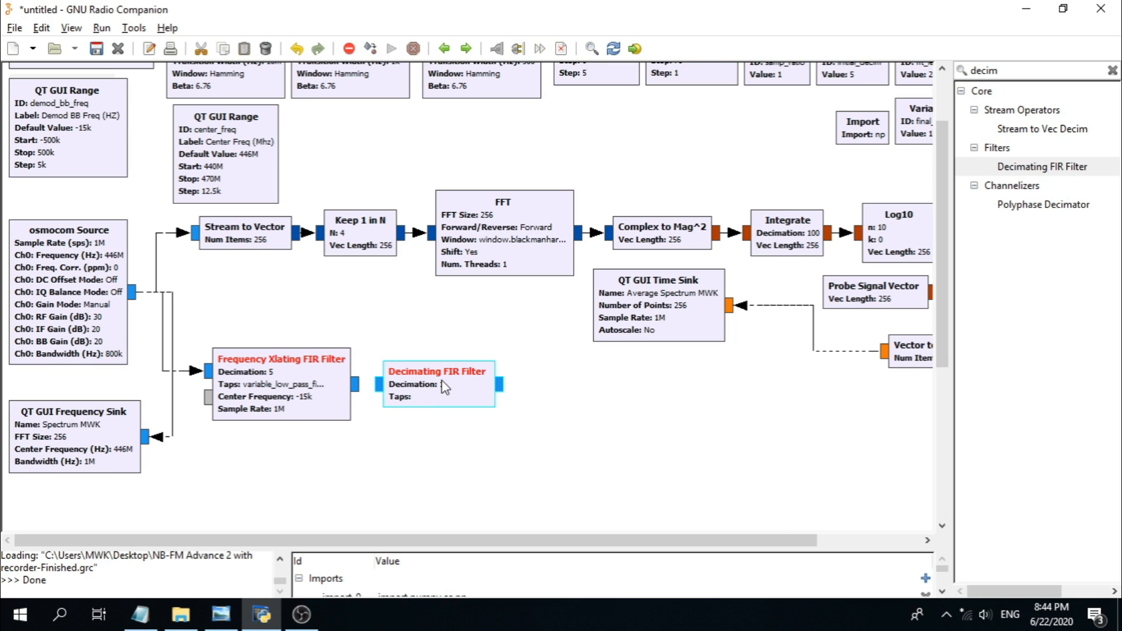
Step: Set the new Decimating FIR Filter's Decimation to initial_decim
double_click(444, 386)
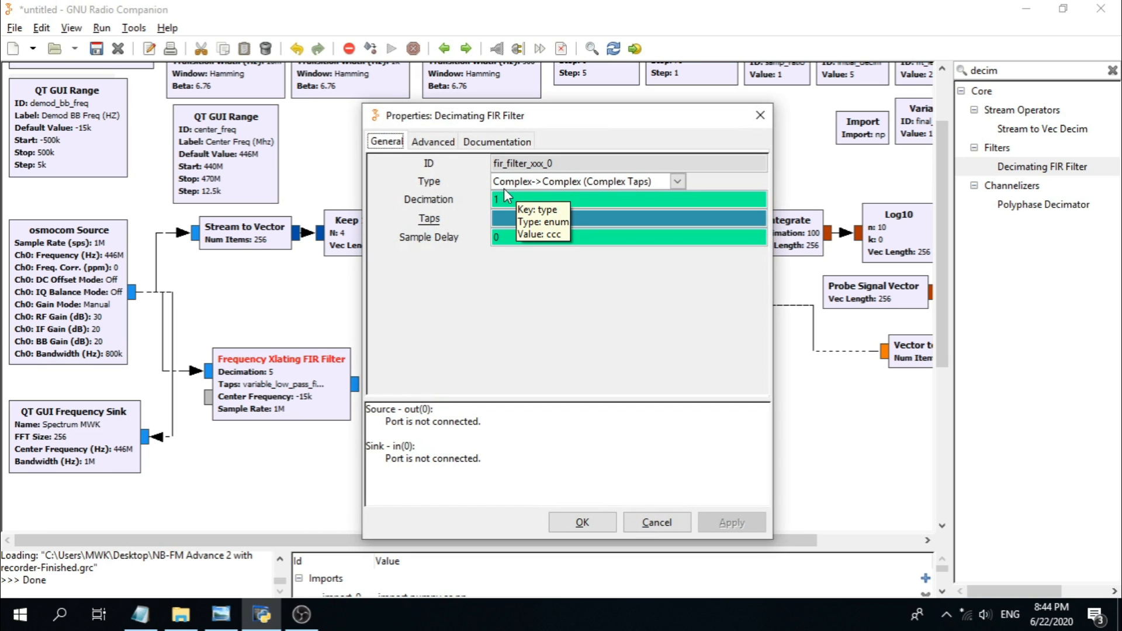
double_click(523, 199)
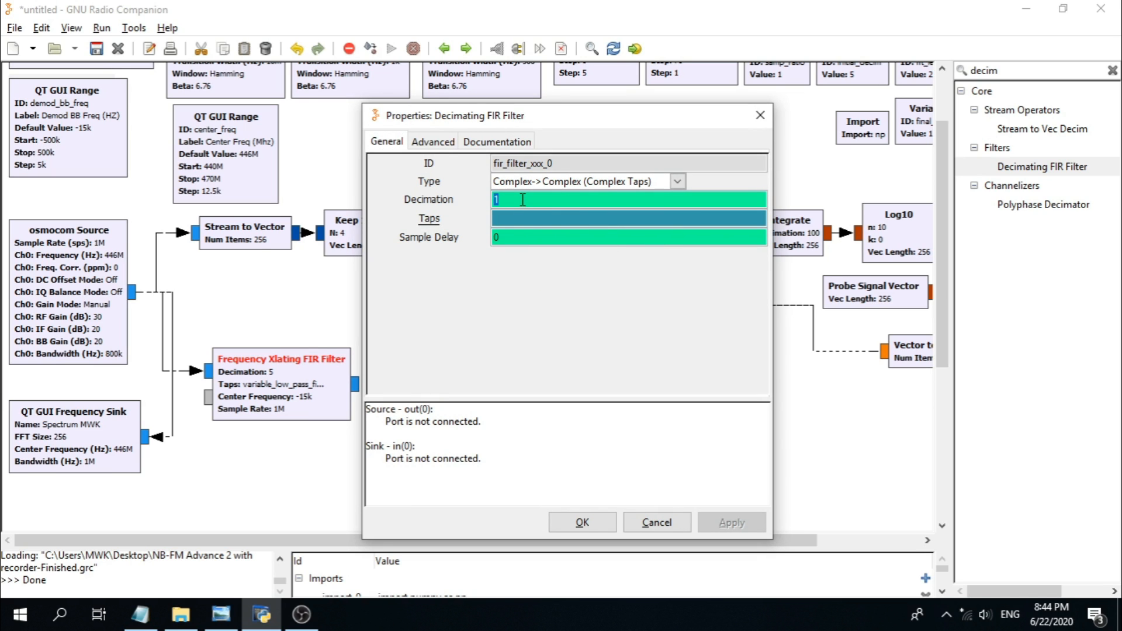
type("in")
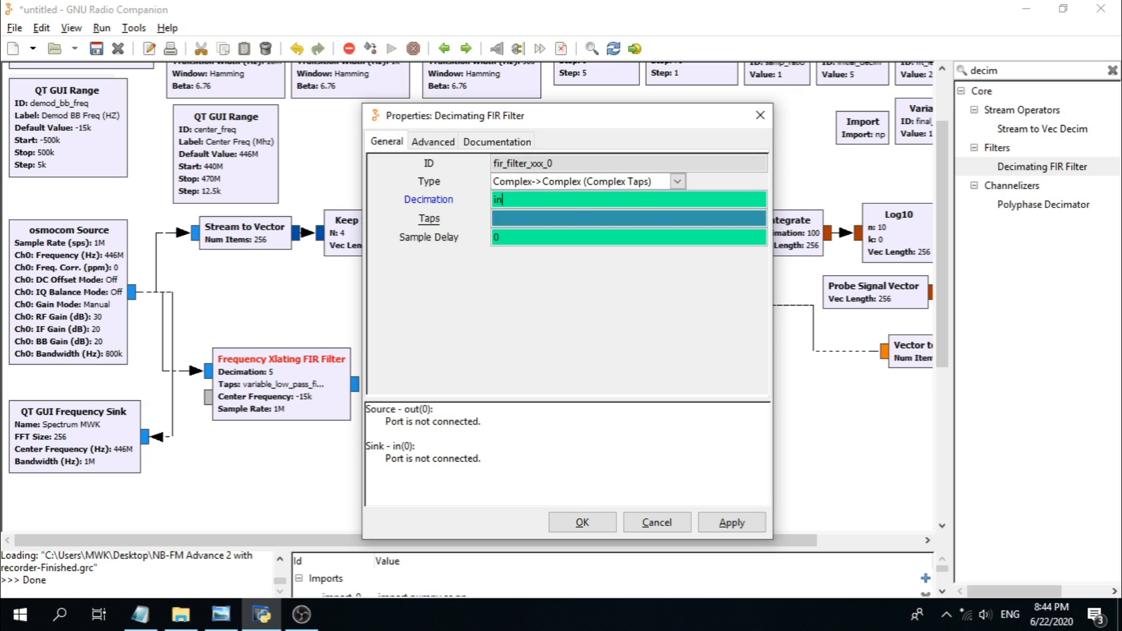
type("i")
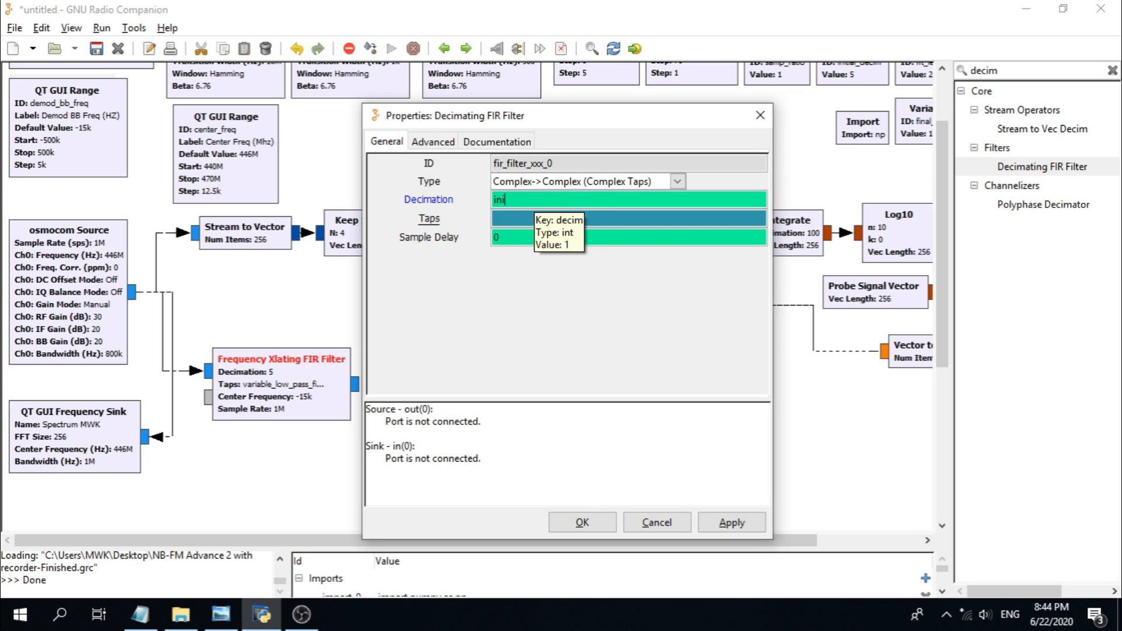
type("tial_deci")
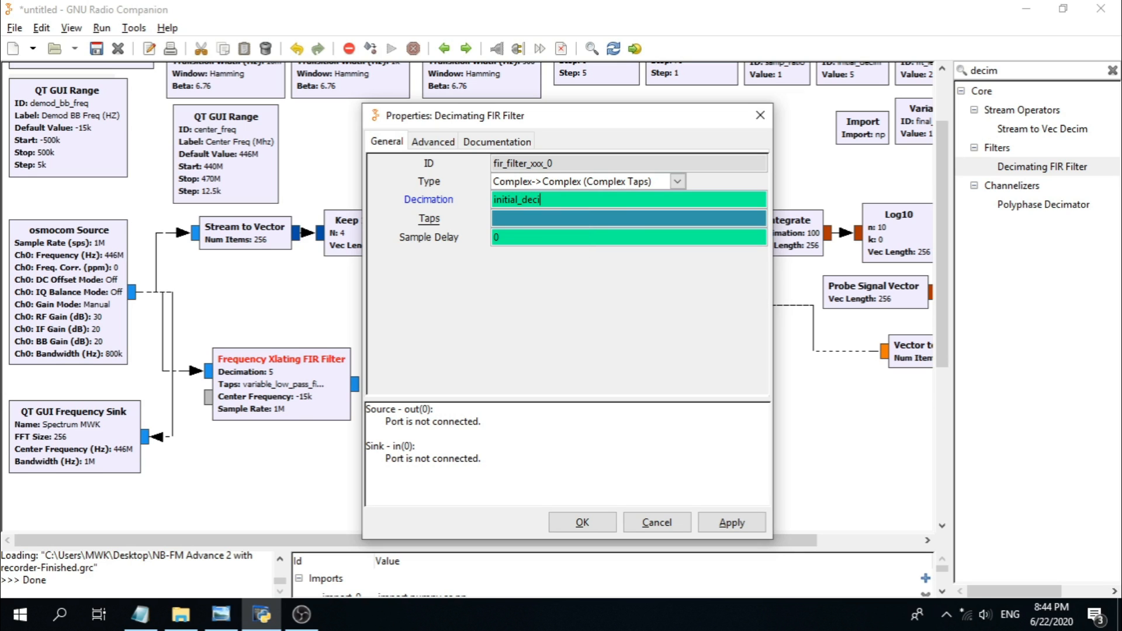
type("m")
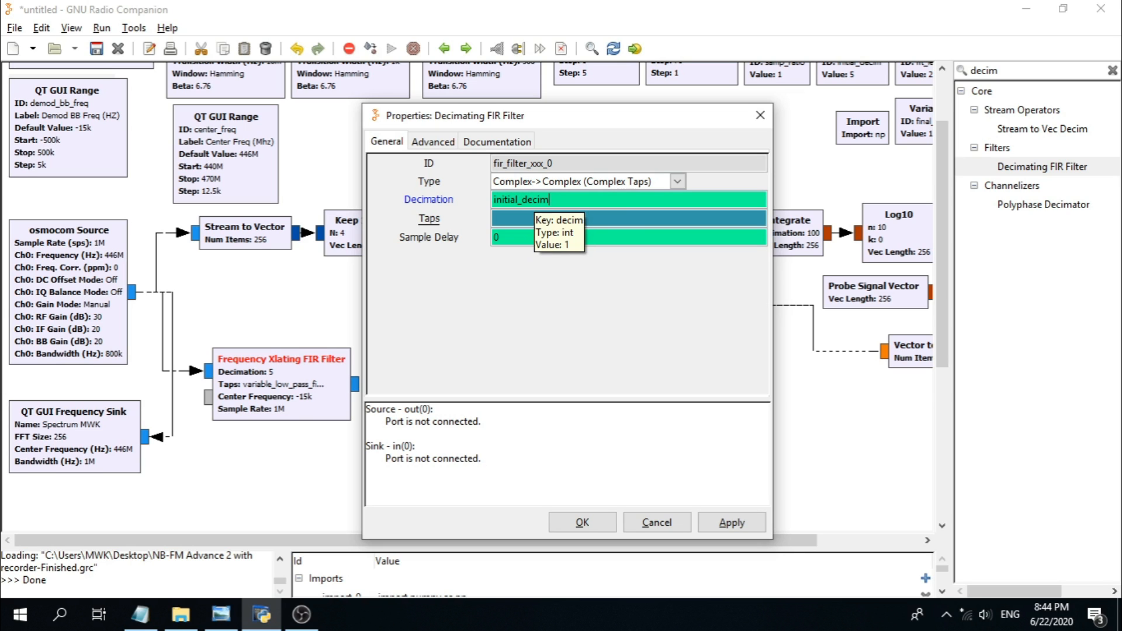
Step: Set the first Decimating FIR Filter's Taps to variable_low_pass_filter_taps_0 and accept the properties
left_click(509, 220)
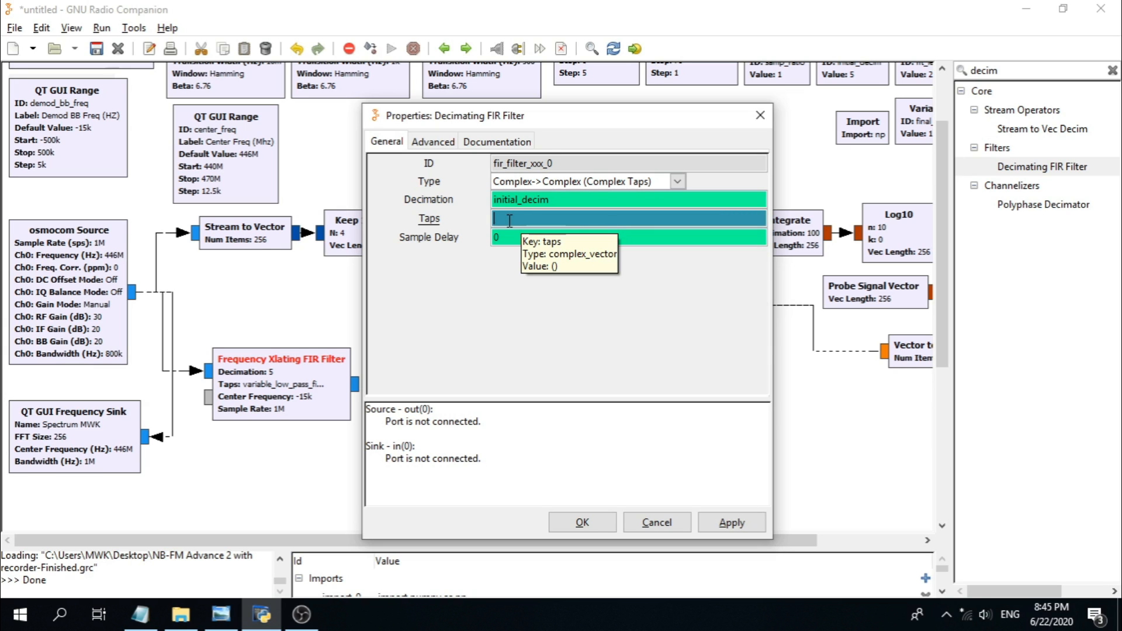
type("variable_low_pass")
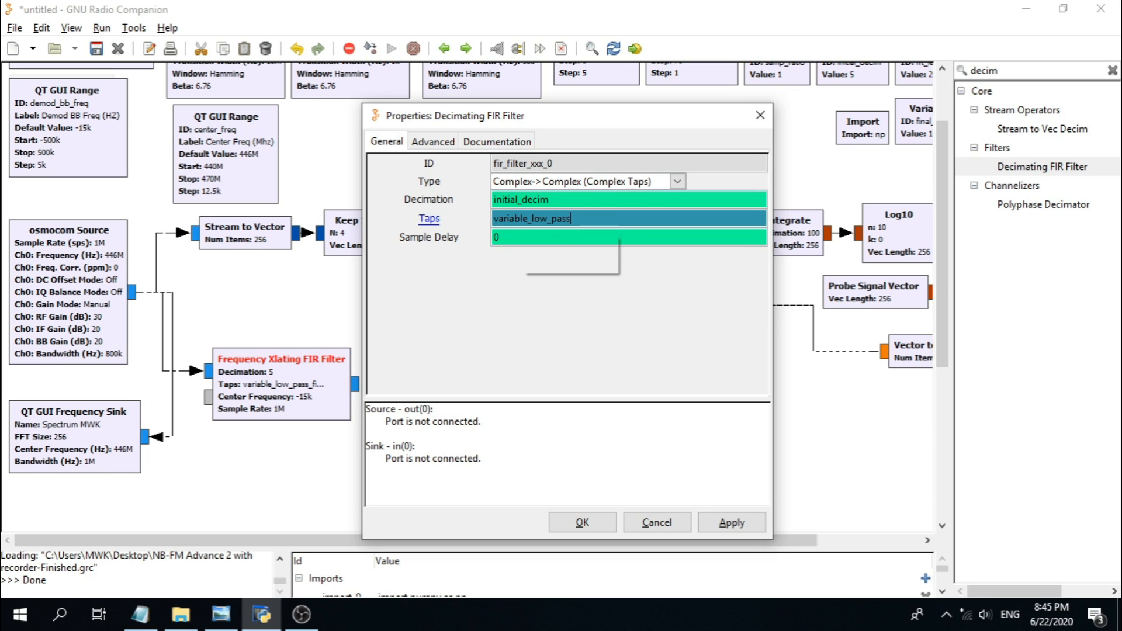
type("_filter_ta")
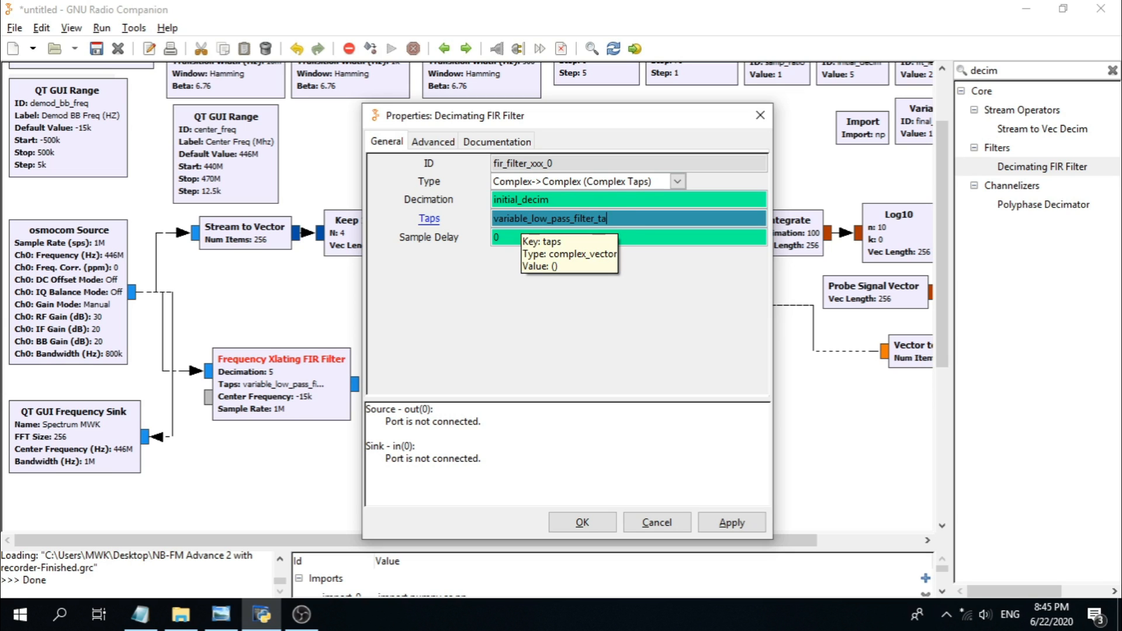
type("ps_0")
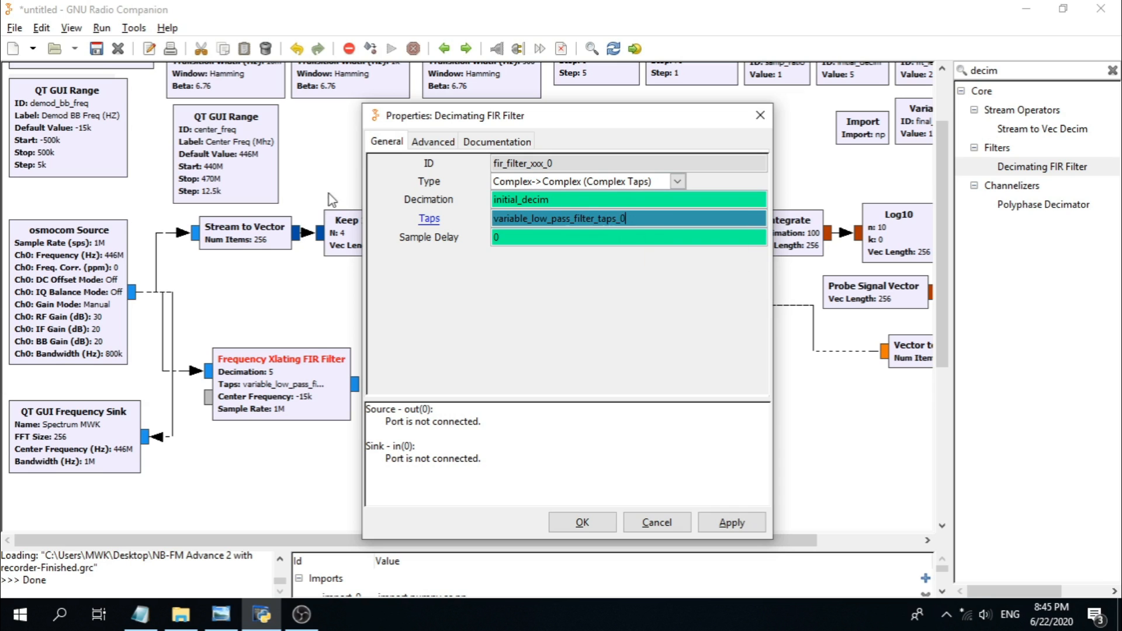
left_click_drag(635, 218, 485, 221)
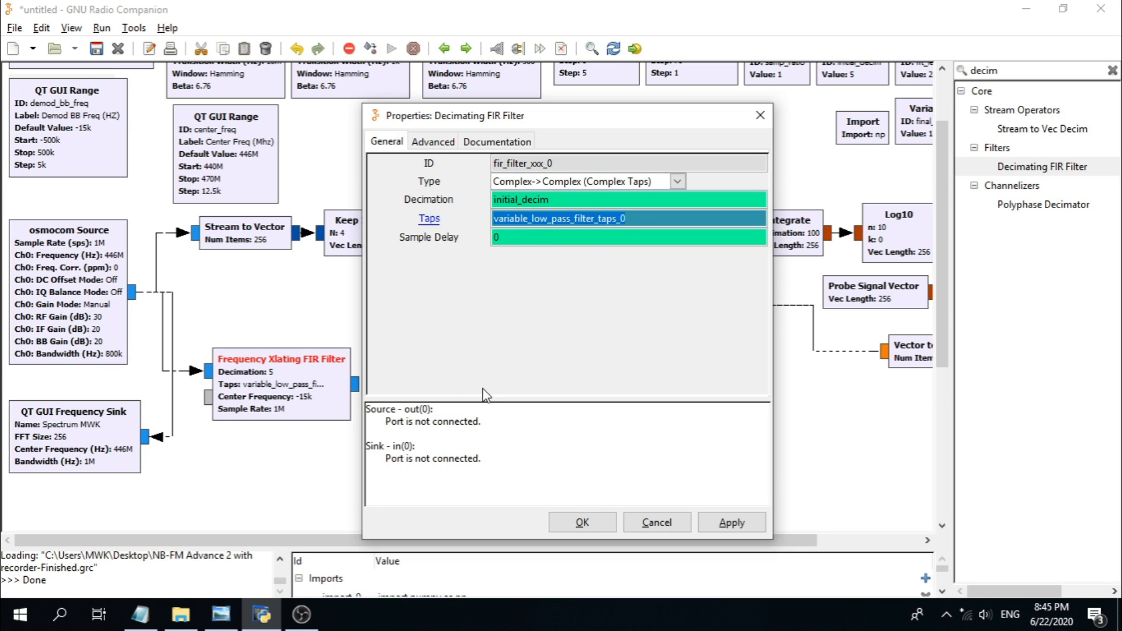
left_click(636, 219)
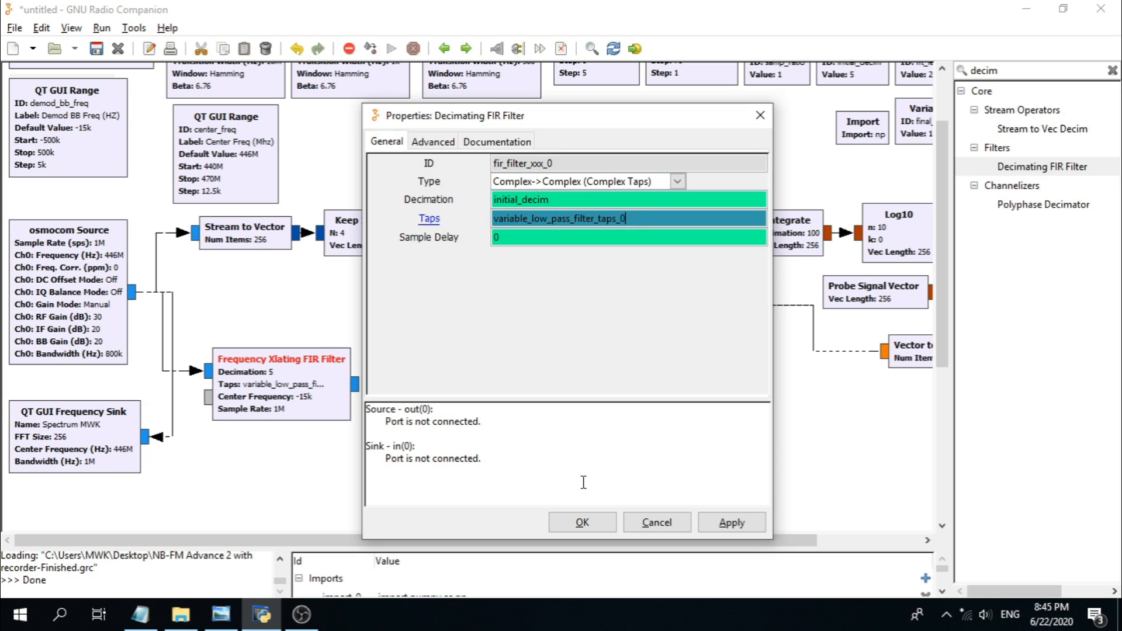
left_click(584, 521)
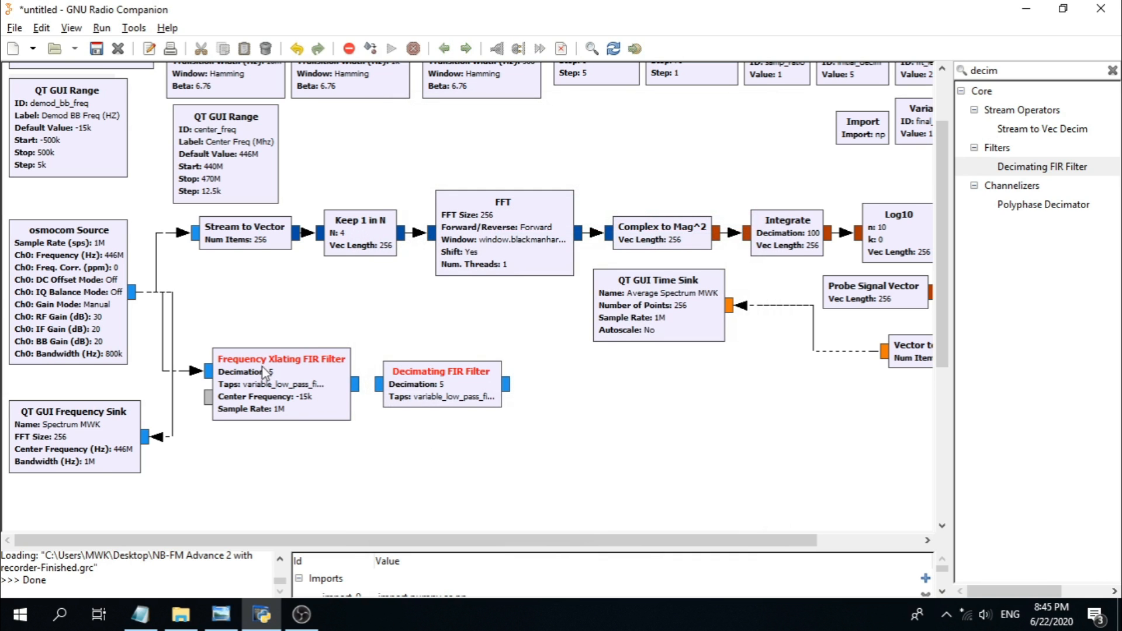
Step: Connect the Frequency Xlating FIR Filter's output to the Decimating FIR Filter and place a second Decimating FIR Filter after it
left_click(357, 386)
left_click(374, 385)
key("alt+Tab")
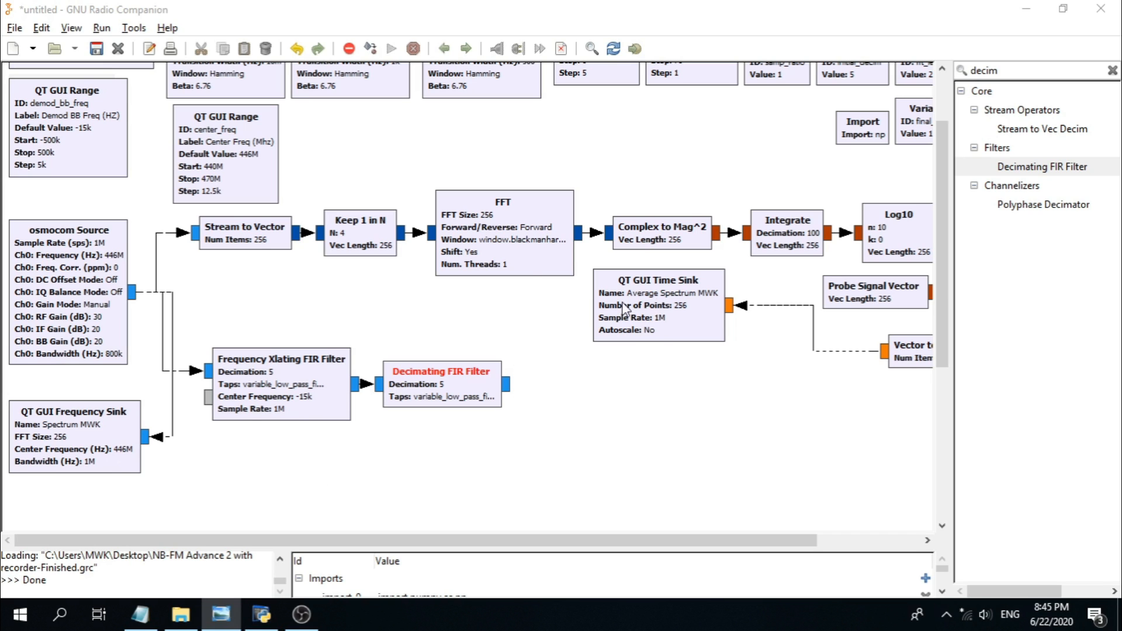
left_click(1045, 168)
left_click_drag(1045, 167, 567, 390)
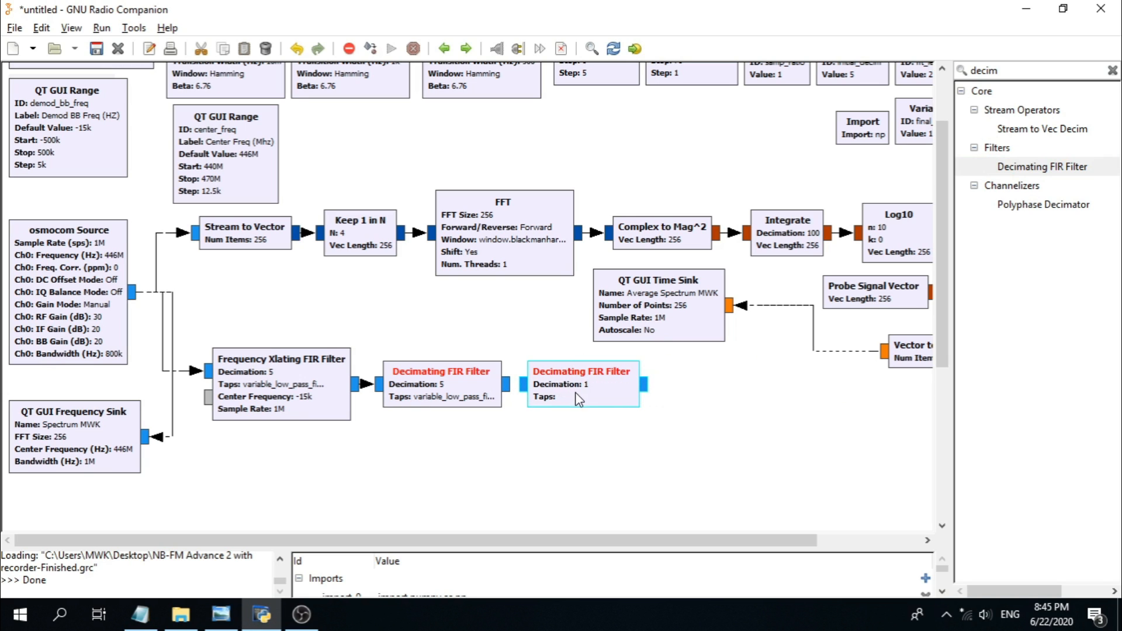
Step: Set the second Decimating FIR Filter's Decimation to int(samp_rate/1e6)
double_click(580, 387)
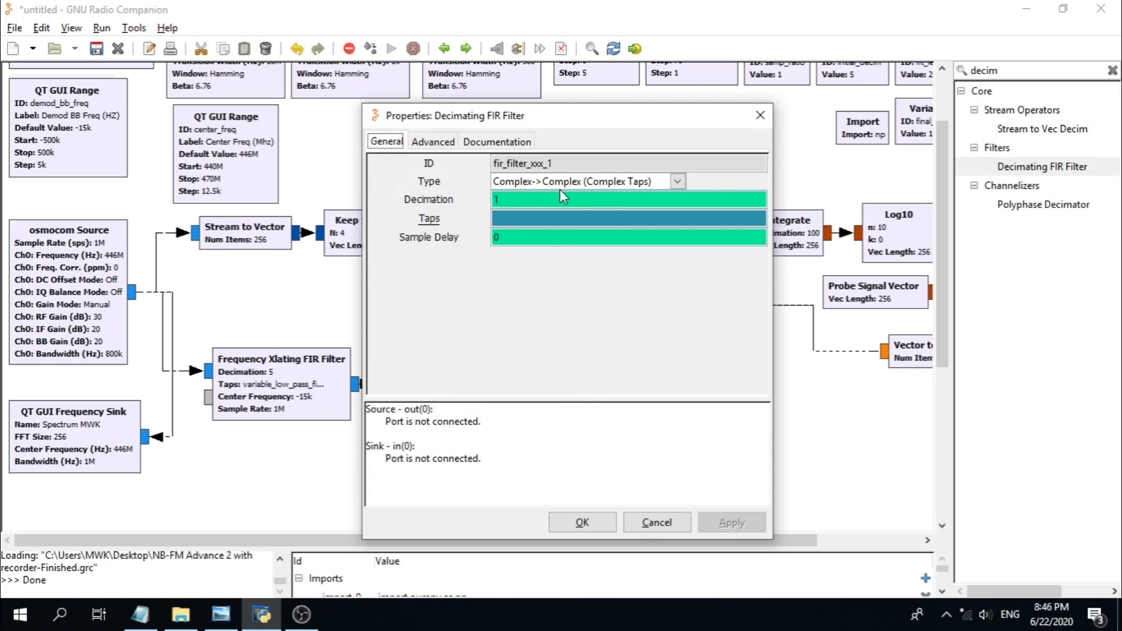
double_click(522, 200)
type("in")
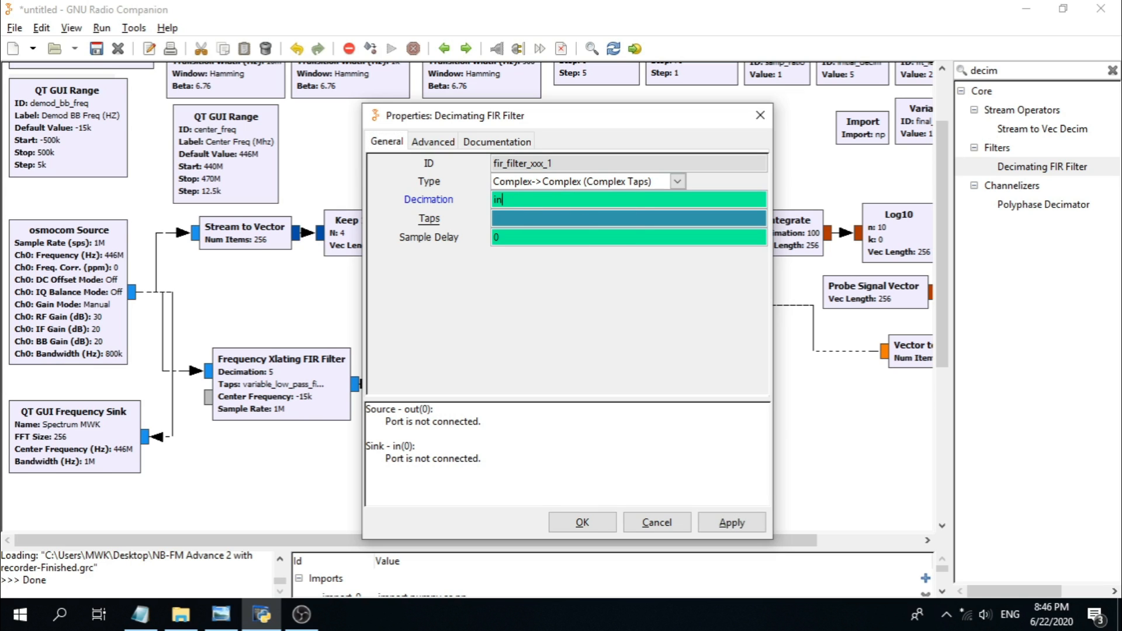
type("t(sam")
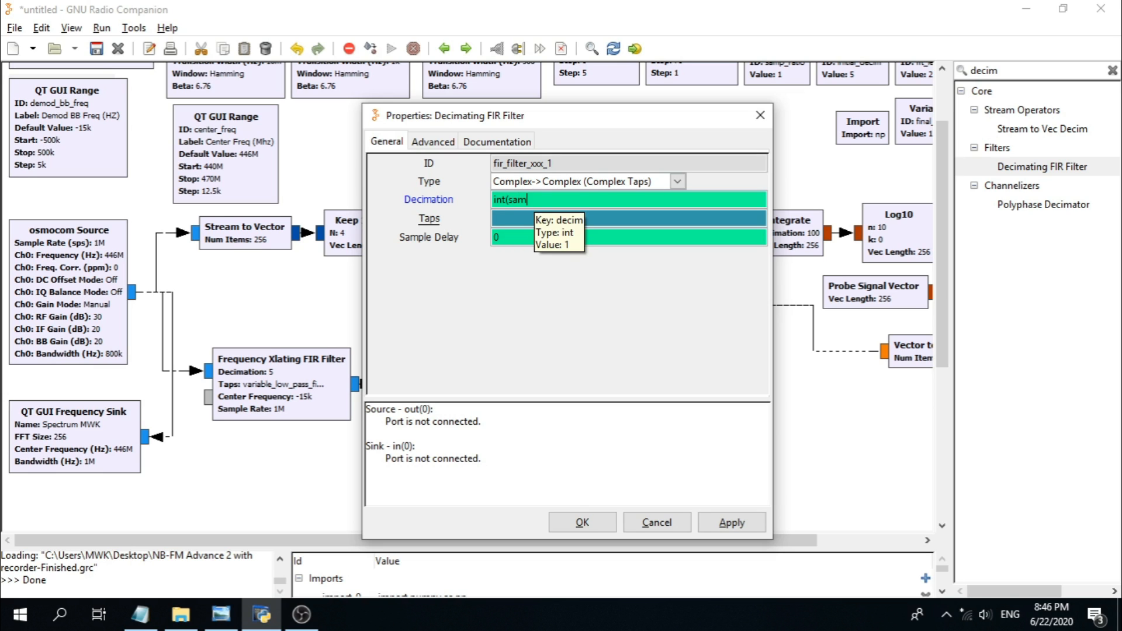
type("p_rate/1e6)")
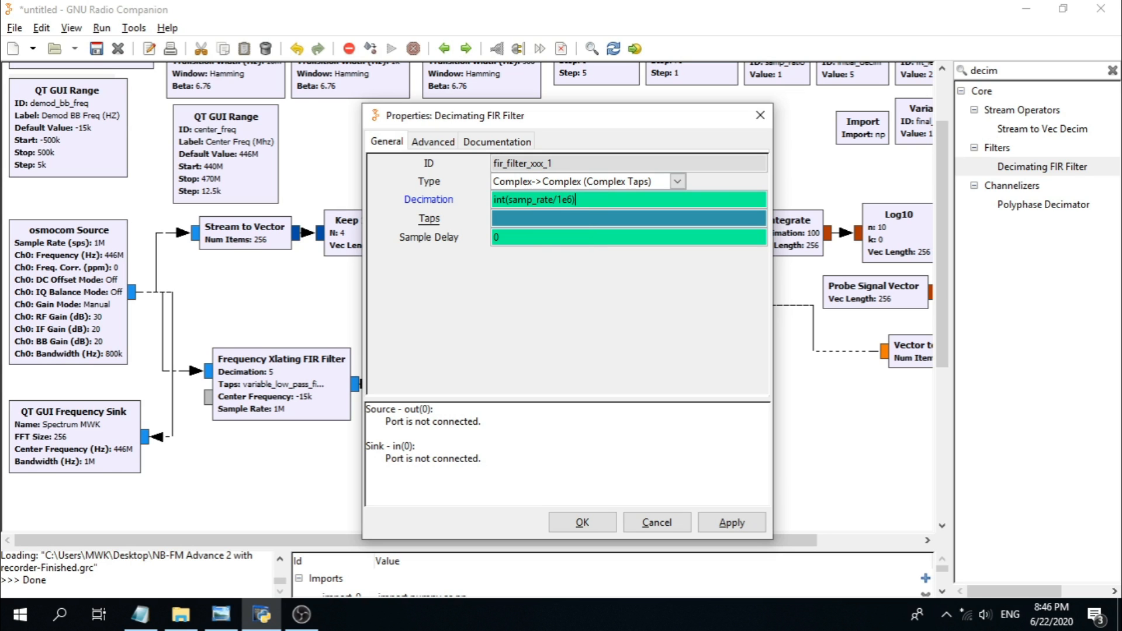
left_click_drag(591, 201, 472, 201)
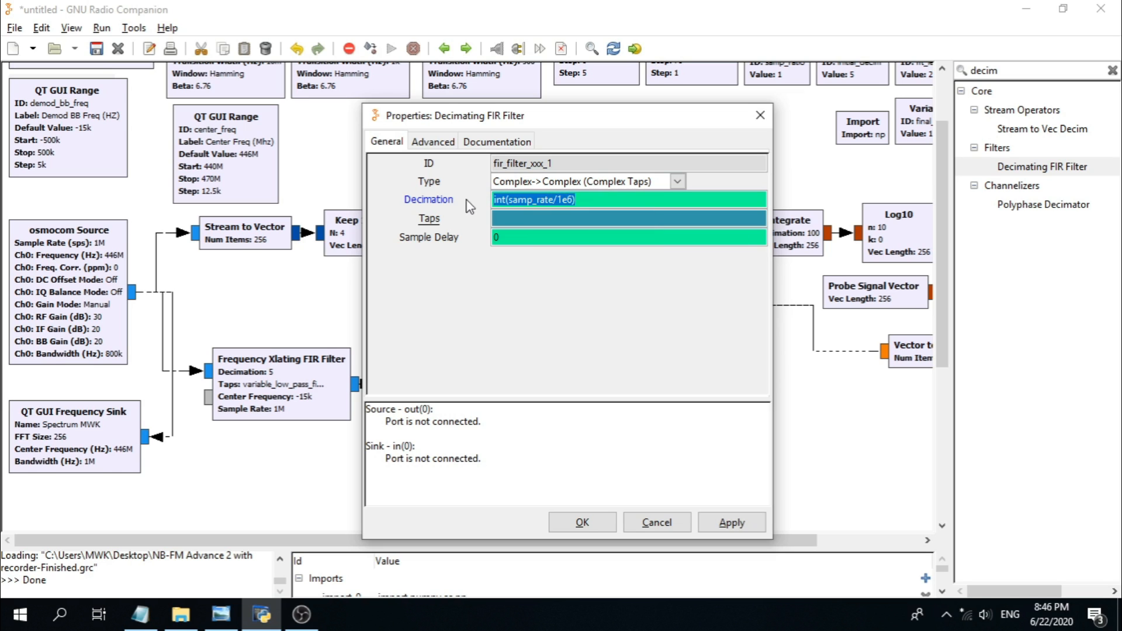
Step: Set the second Decimating FIR Filter's Taps to variable_low_pass_filter_taps_0 and accept the properties
left_click(524, 218)
type("variab")
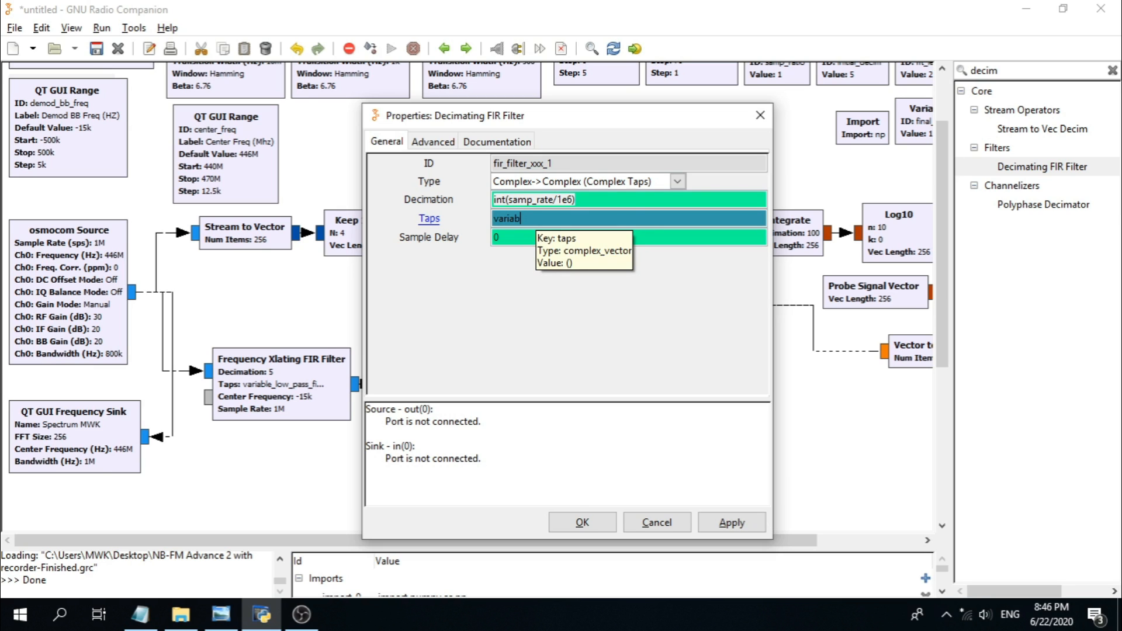
type("le_low_pass")
type("_filter_taps_0")
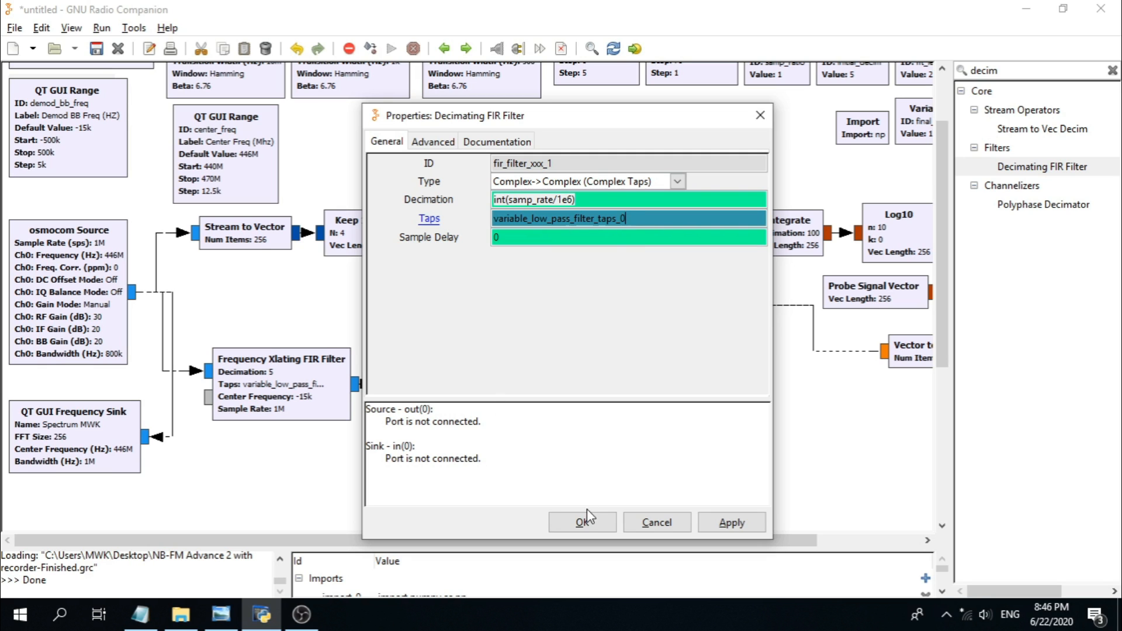
left_click(625, 204)
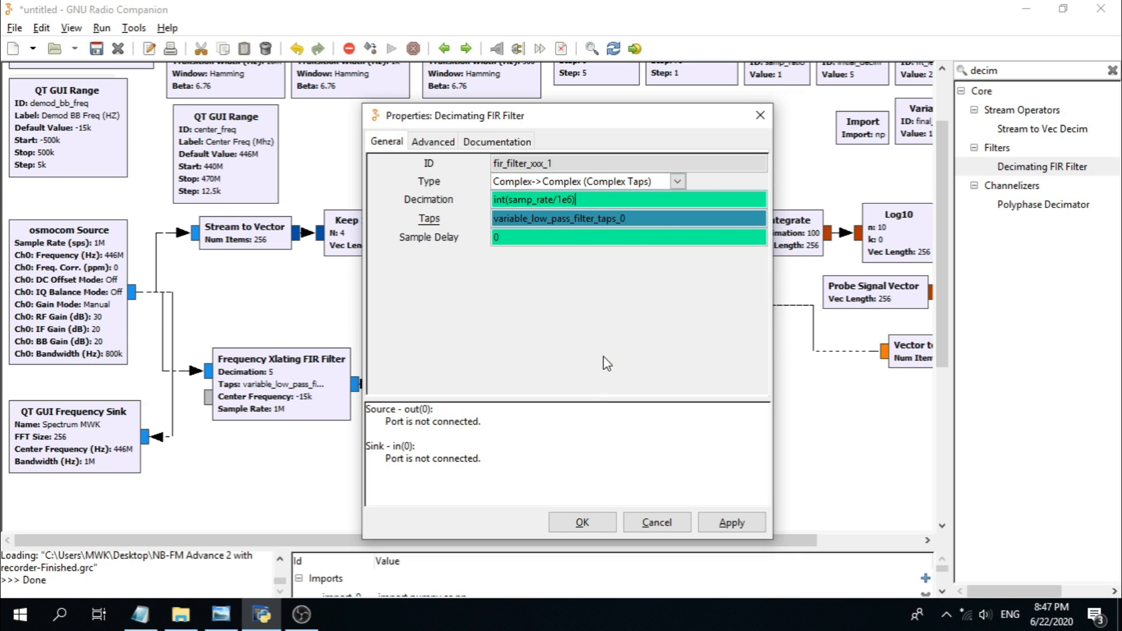
left_click(595, 524)
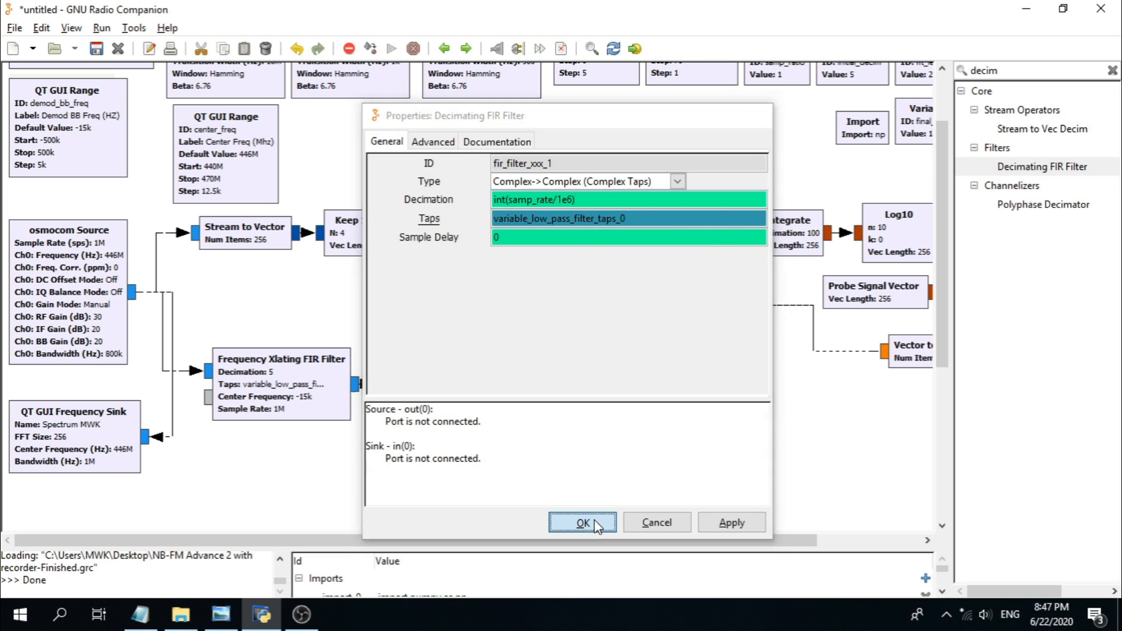
Step: Review the first Decimating FIR Filter's properties, and connect its output to the second filter after shifting that one slightly away
double_click(467, 387)
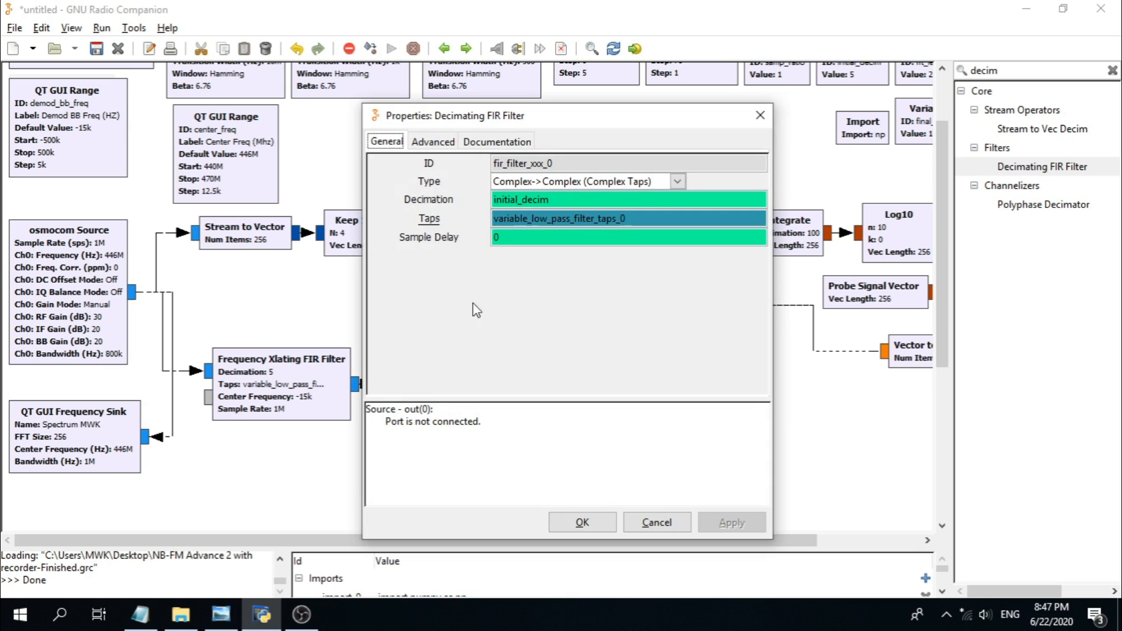
key("alt+Tab")
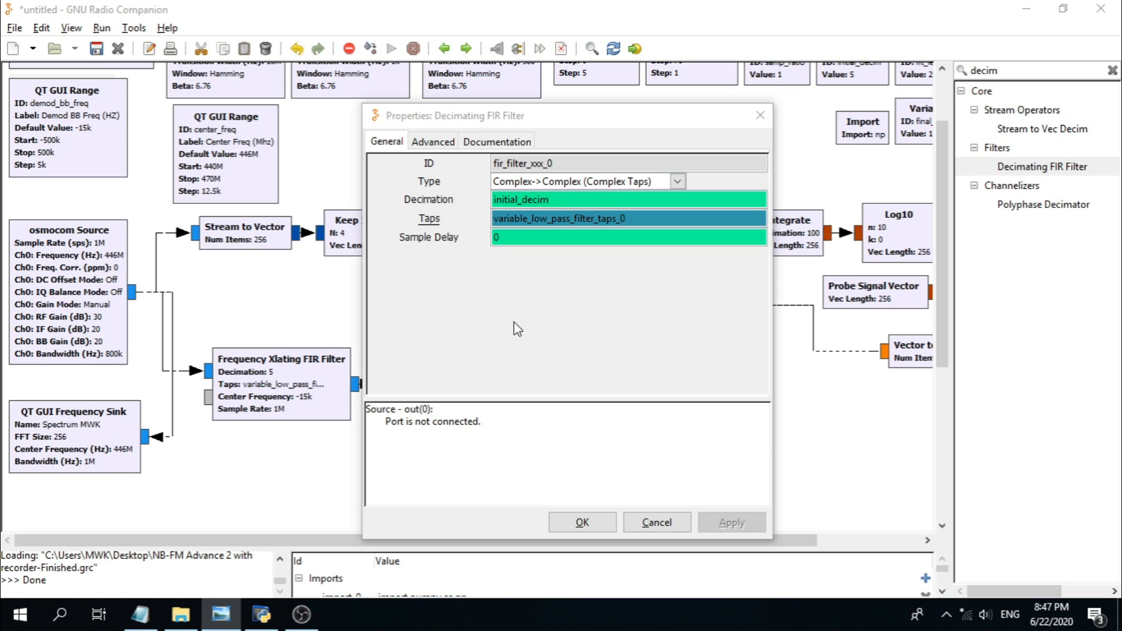
left_click(579, 531)
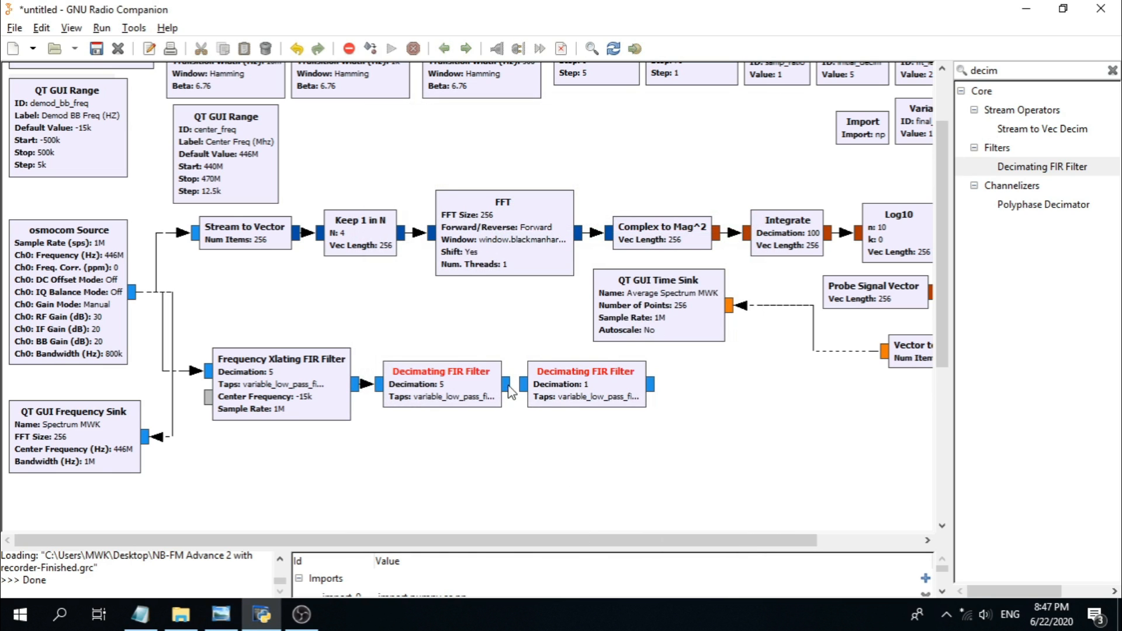
left_click_drag(536, 378, 543, 379)
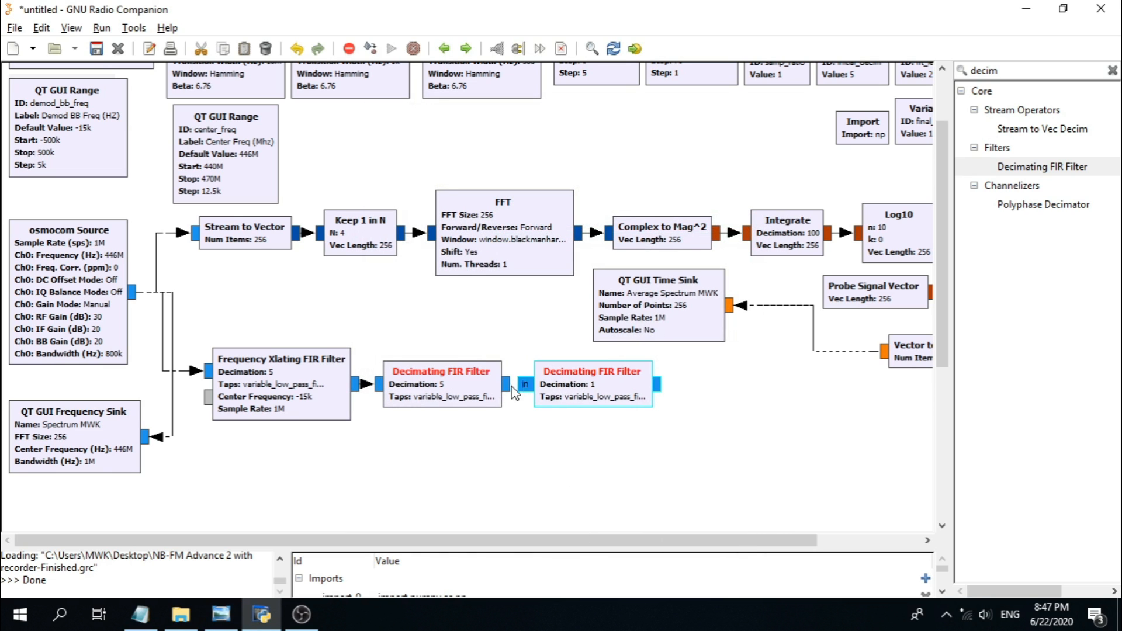
left_click(508, 388)
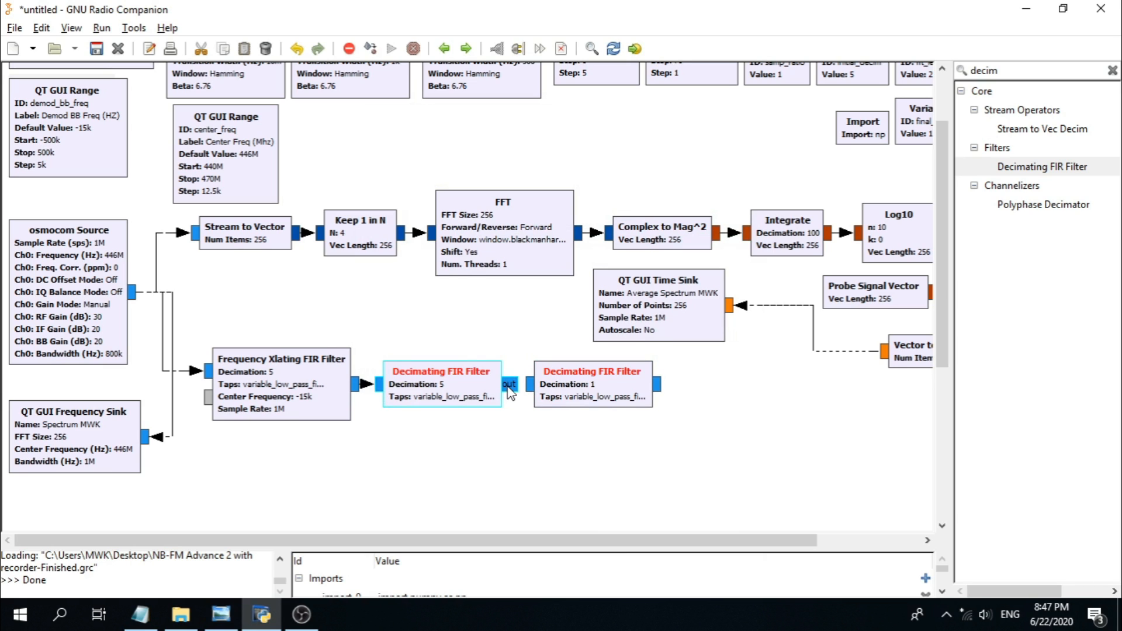
left_click(530, 384)
left_click(559, 472)
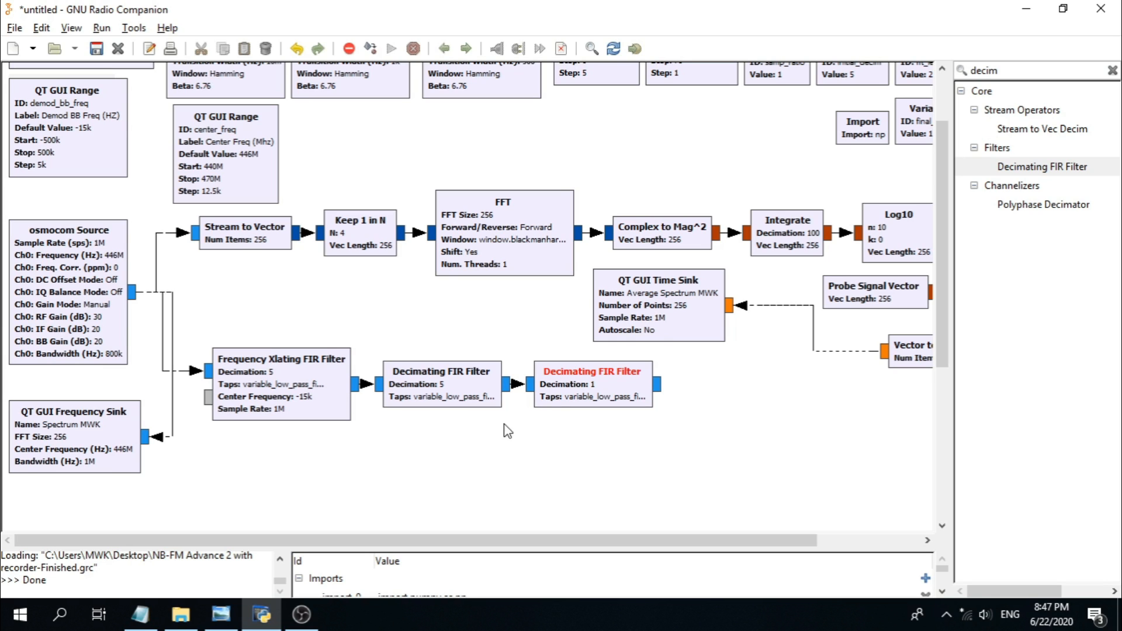
key("alt+Tab")
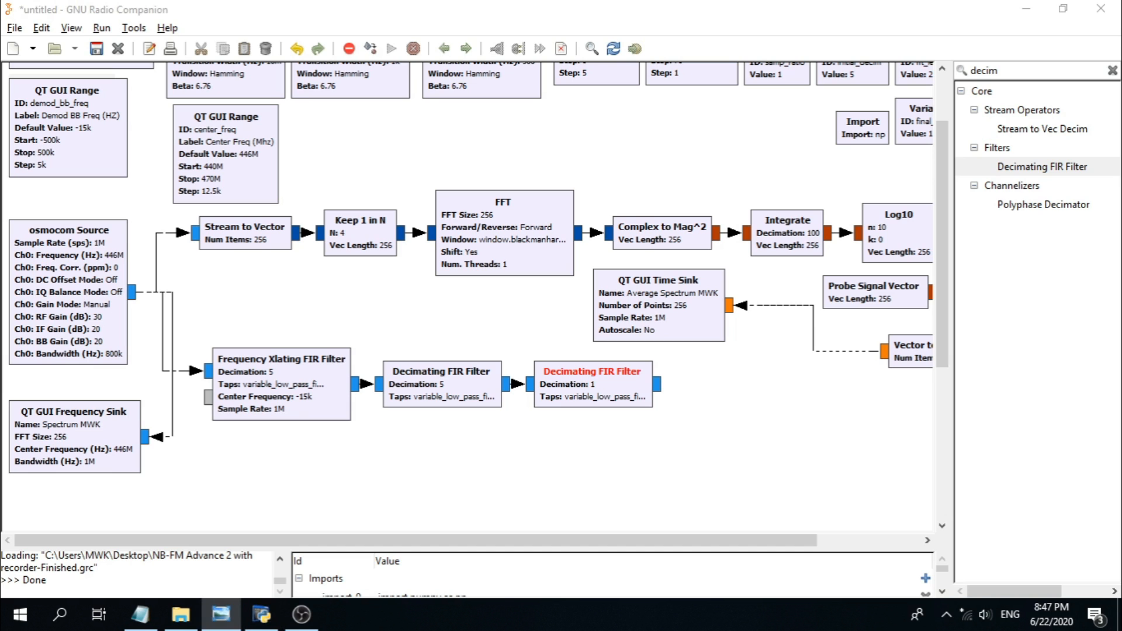
Step: Find the QT GUI Frequency Sink in the block library and place it beyond the second Decimating FIR Filter, below Vector to Stream
left_click_drag(597, 540, 700, 540)
left_click_drag(938, 268, 941, 296)
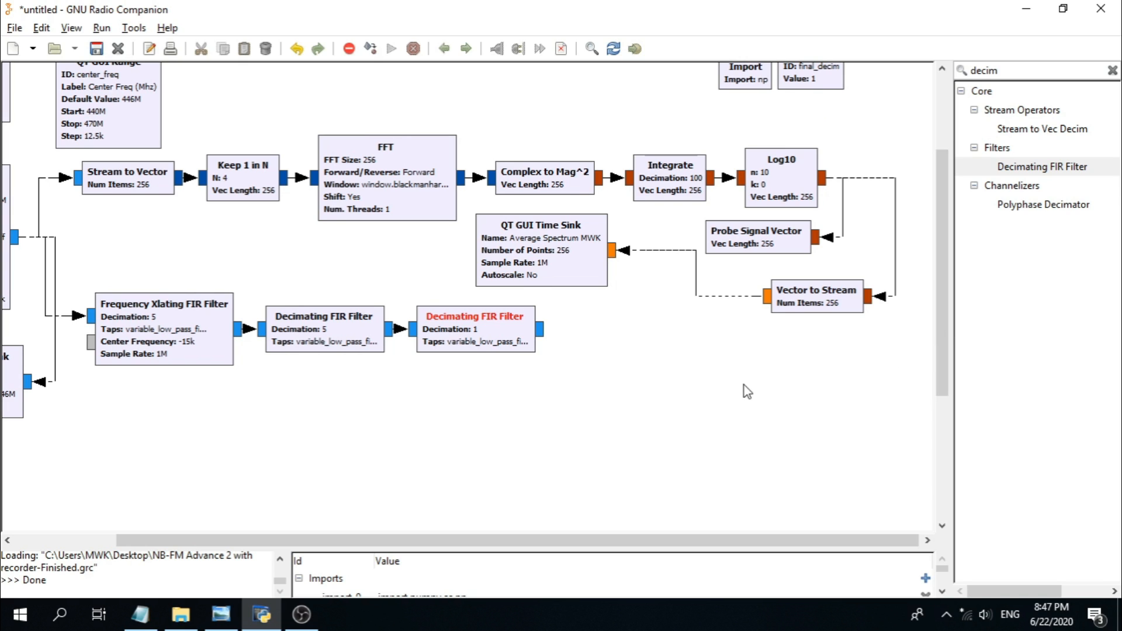
double_click(1029, 72)
type("q")
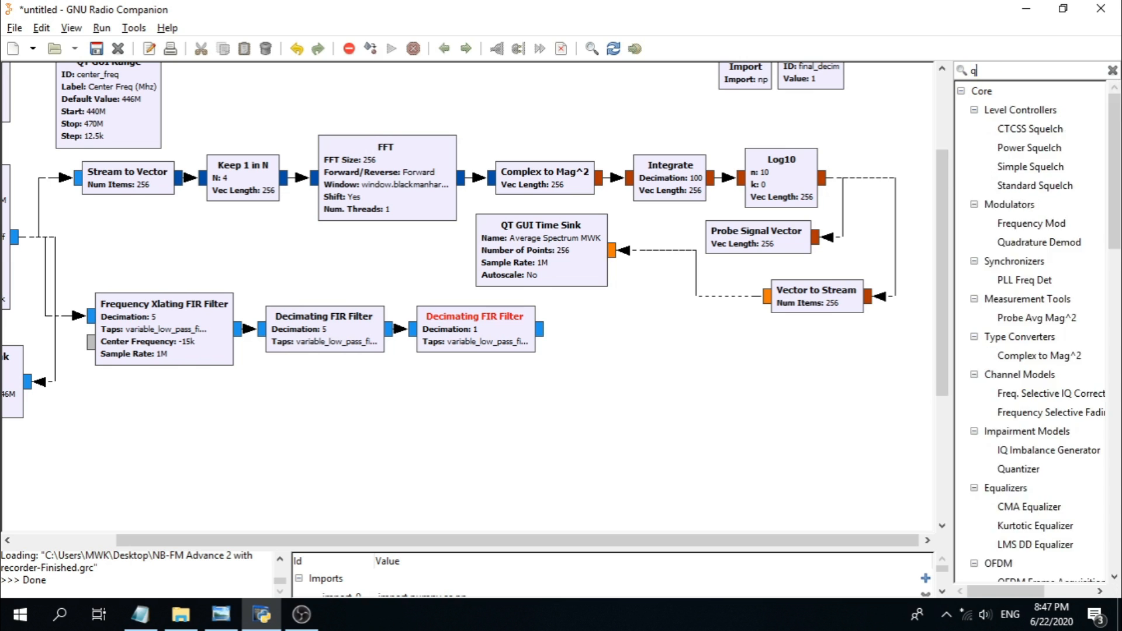
type("t gui fre")
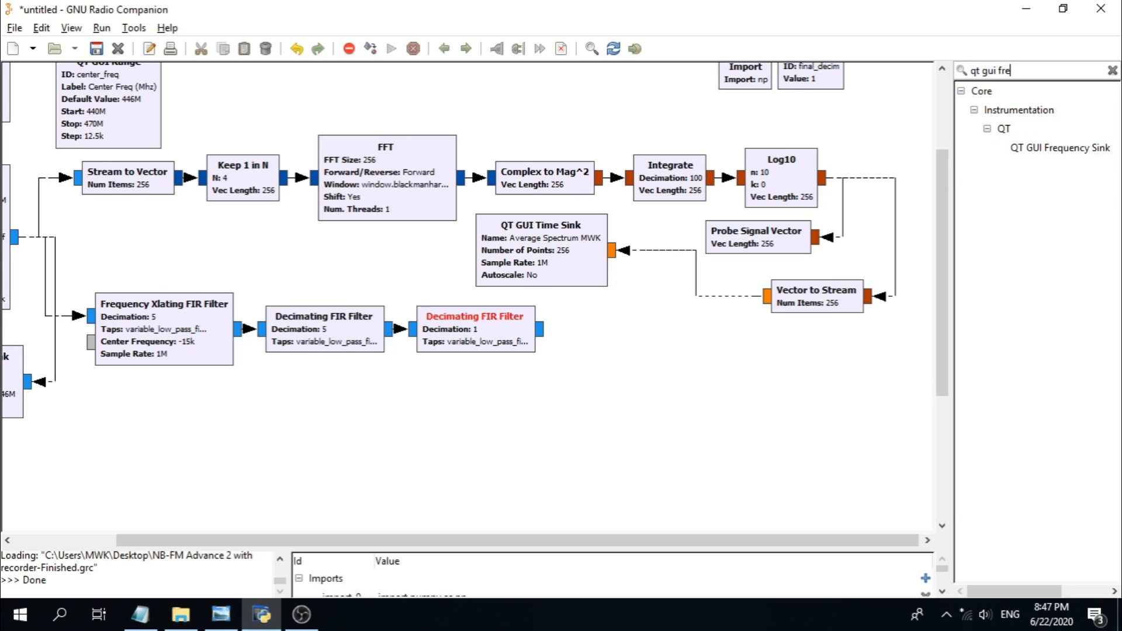
left_click(1047, 153)
left_click_drag(1049, 155, 775, 345)
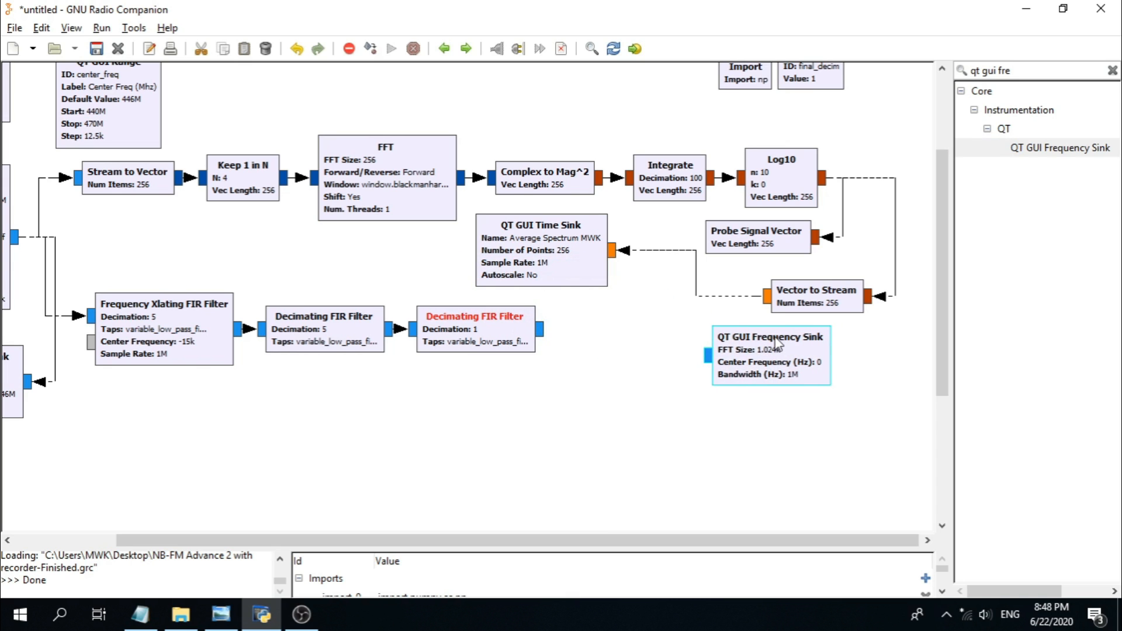
Step: Name the new QT GUI Frequency Sink "Decimated Channel MWK" in its properties
double_click(777, 344)
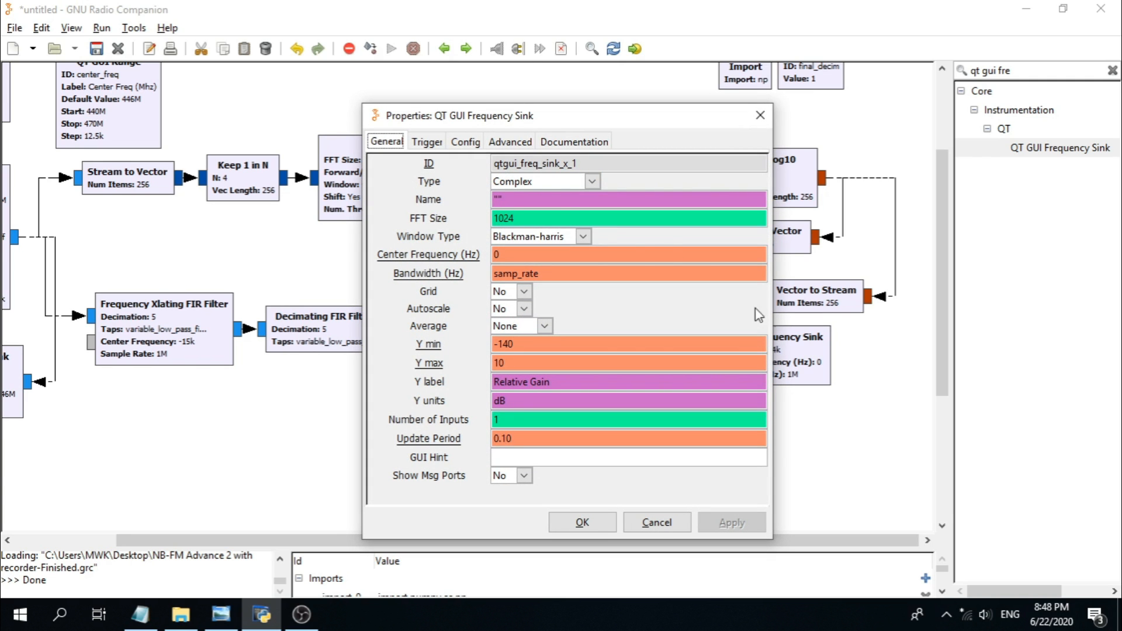
left_click(497, 199)
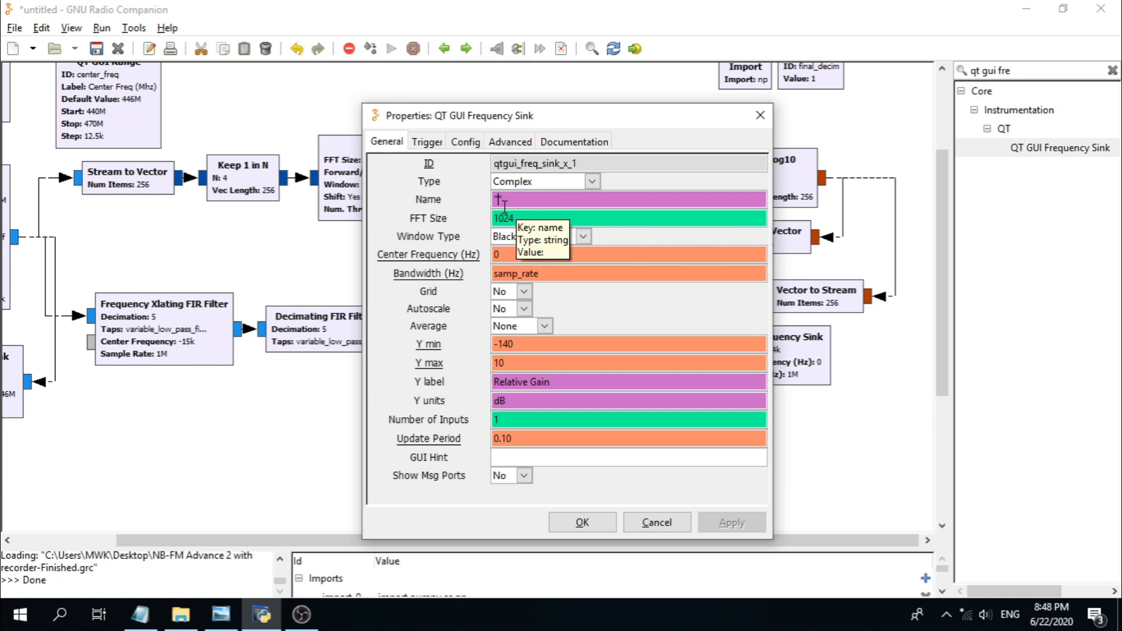
type("D")
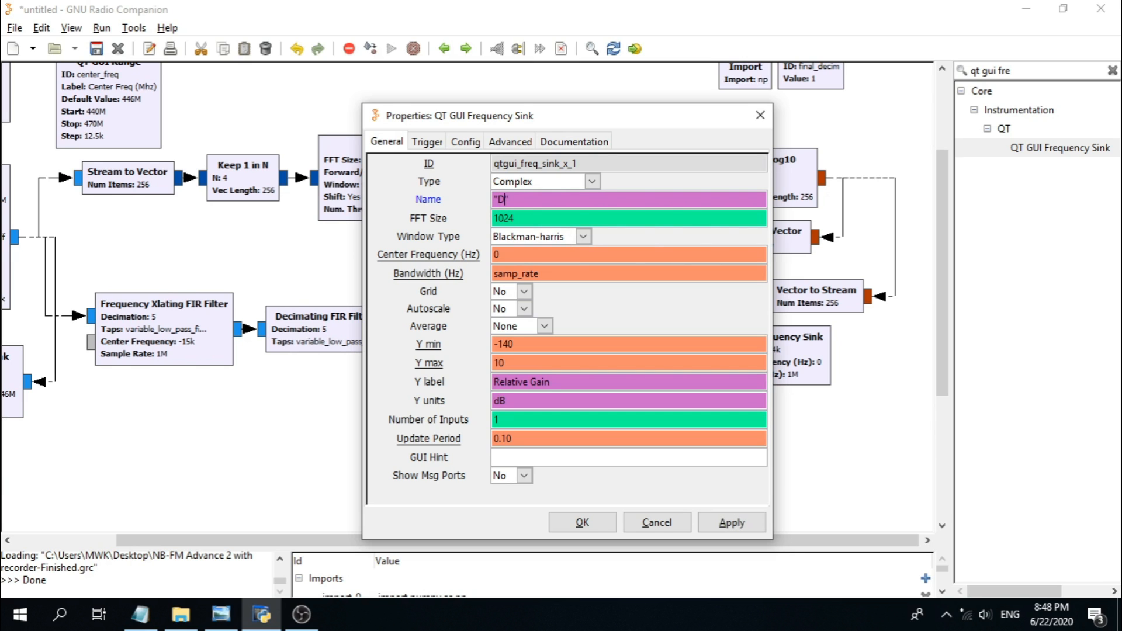
type("ecima")
type("ted")
type(" C")
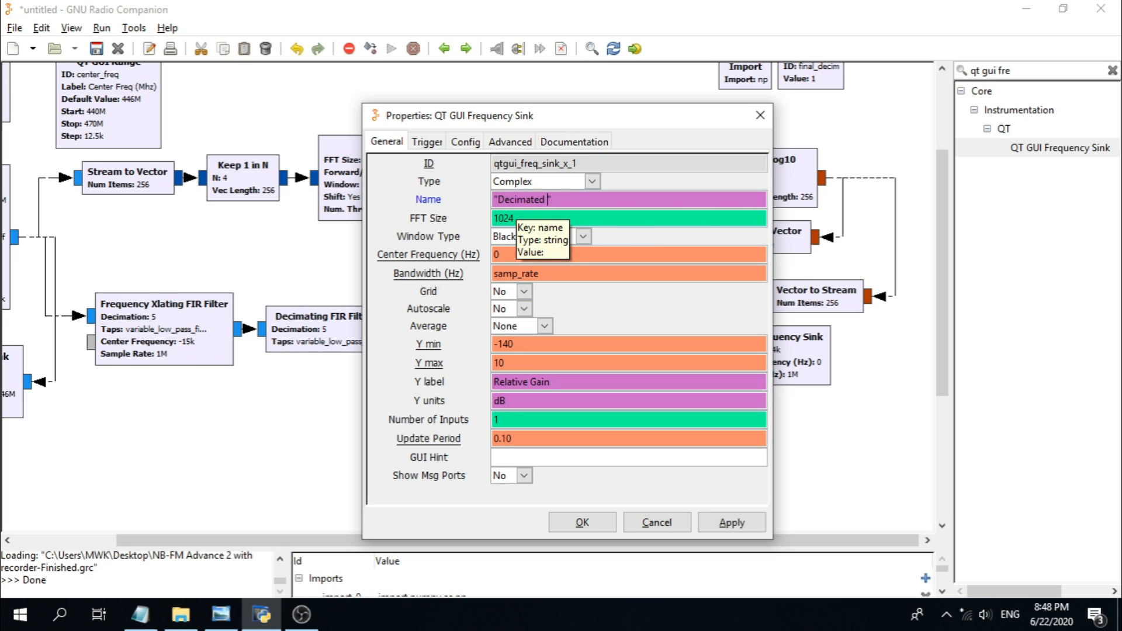
type("han")
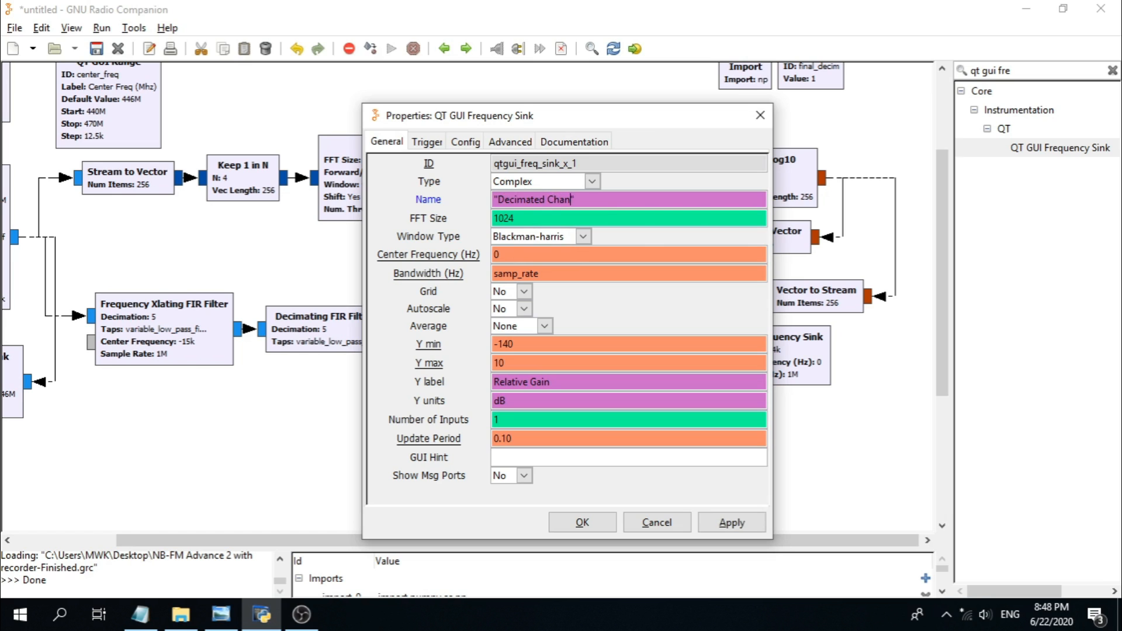
type("nel ")
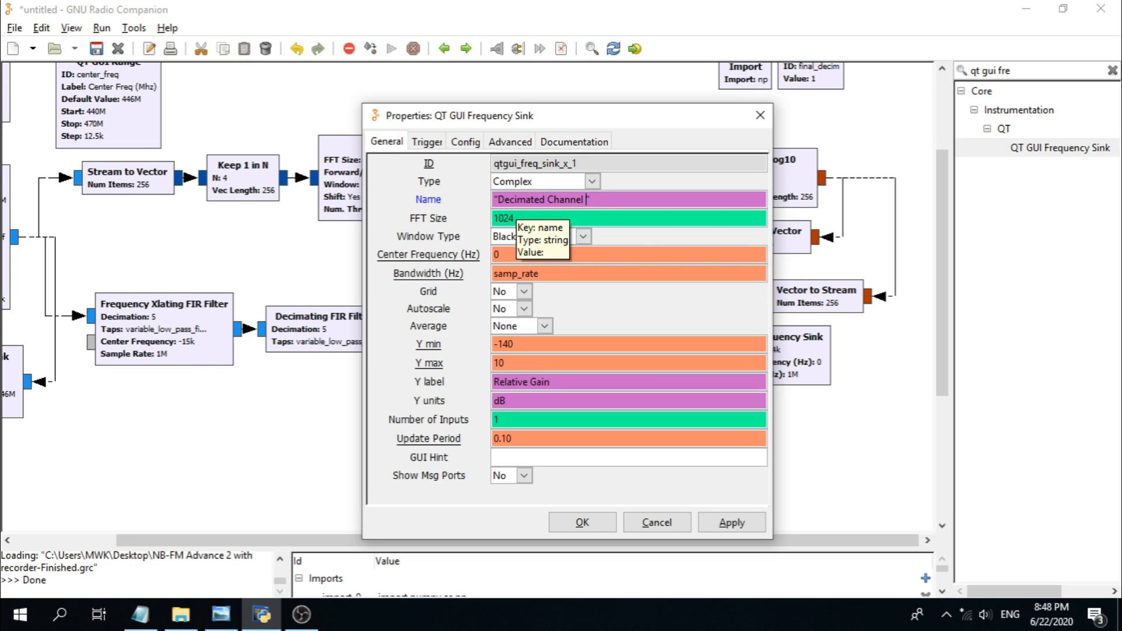
type("MWK")
Step: Set the frequency sink's Bandwidth to final_rate
double_click(550, 274)
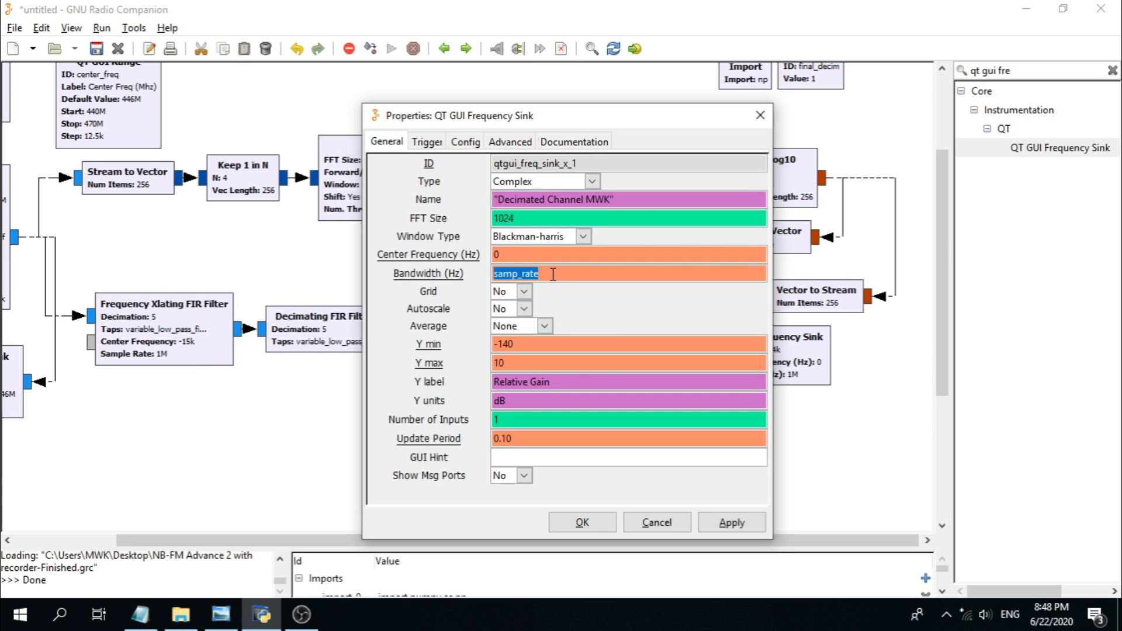
key("BackSpace")
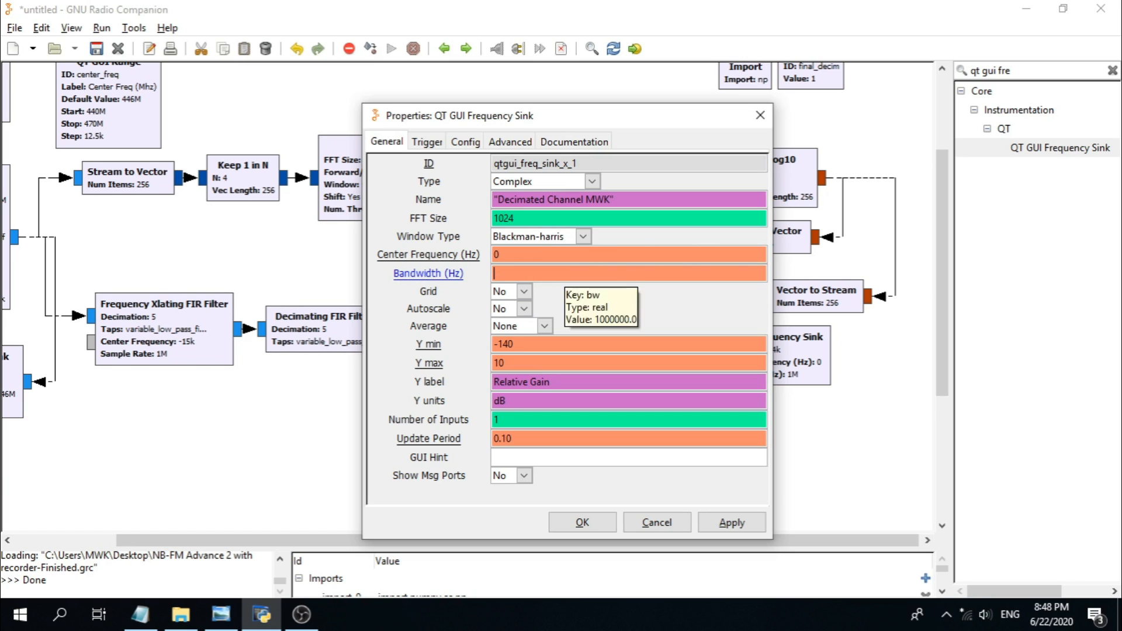
type("fina")
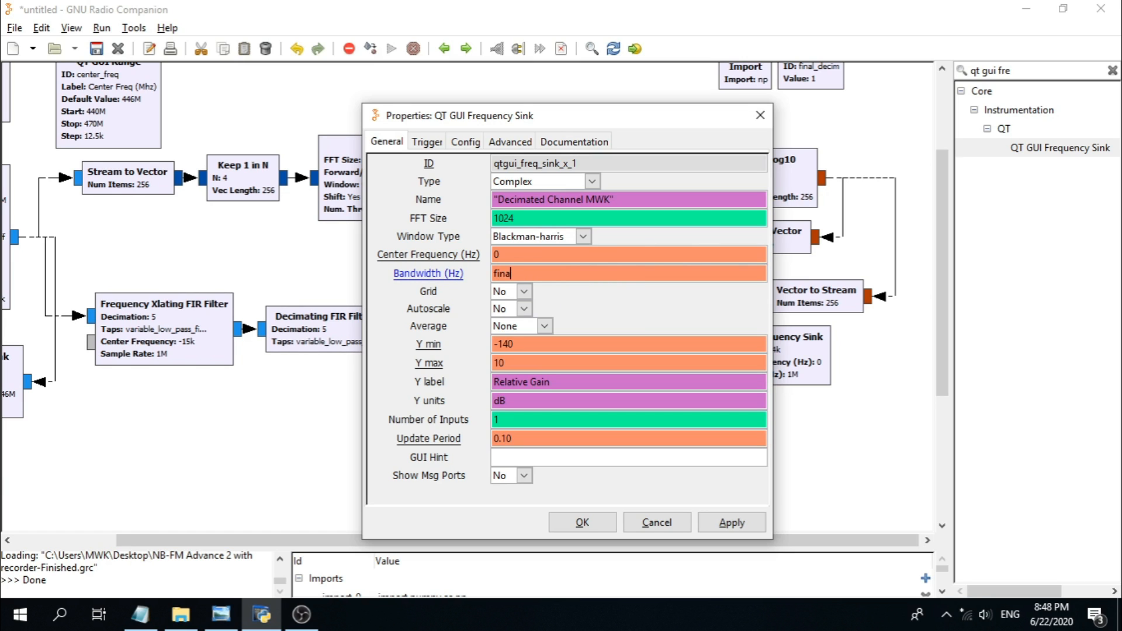
type("l_rate")
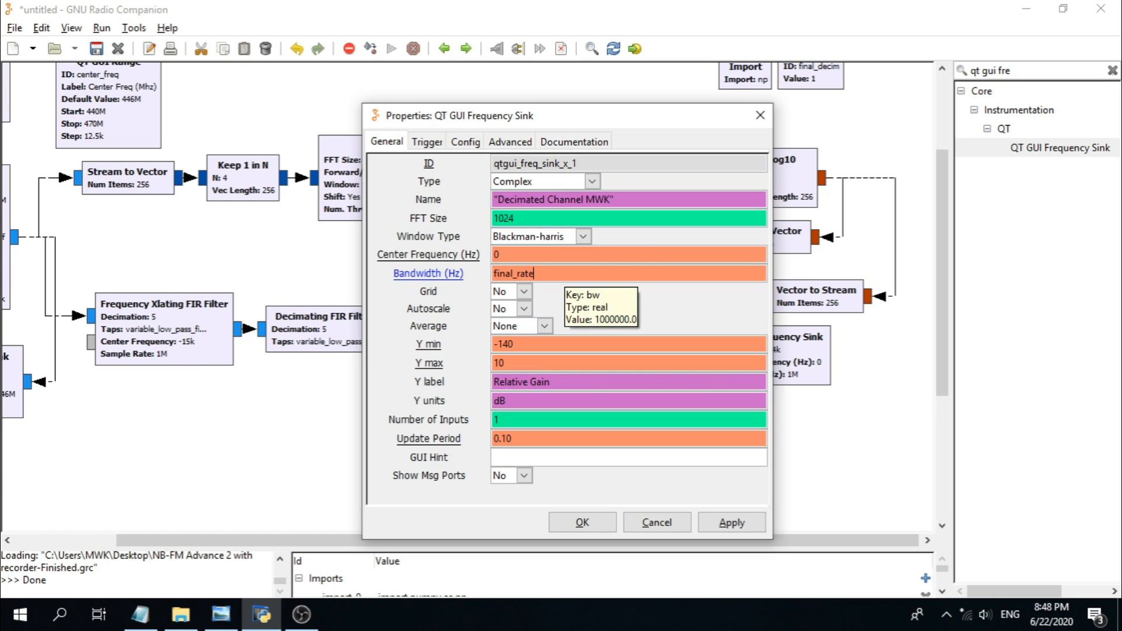
Step: Set the frequency sink's Y min to -200 and Y max to -60
triple_click(519, 344)
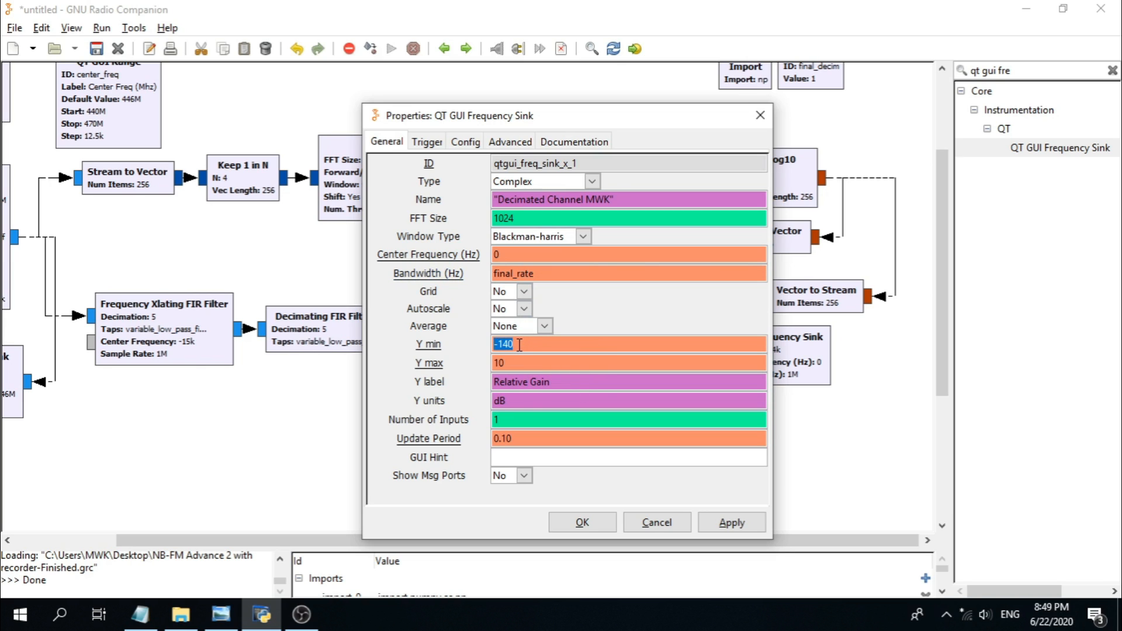
type("-200")
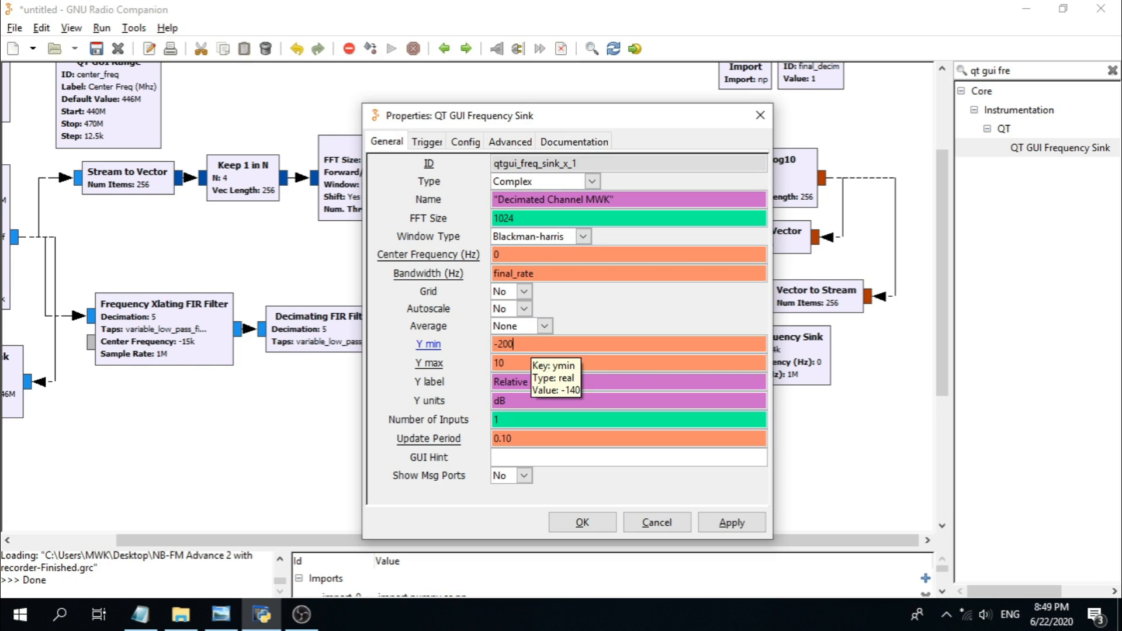
triple_click(518, 363)
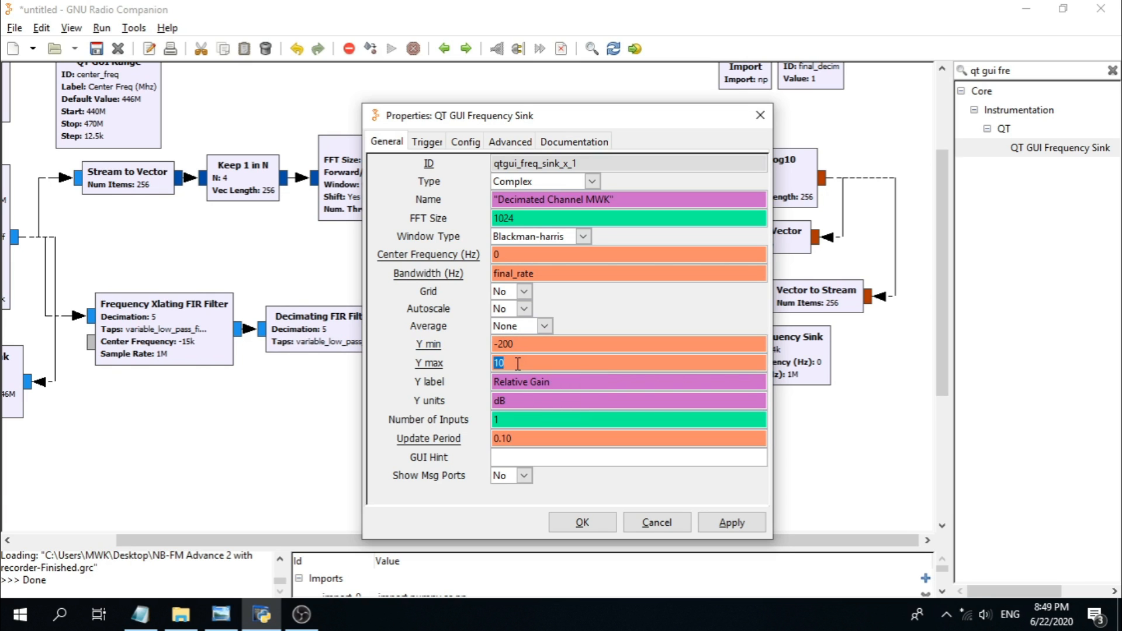
type("-60")
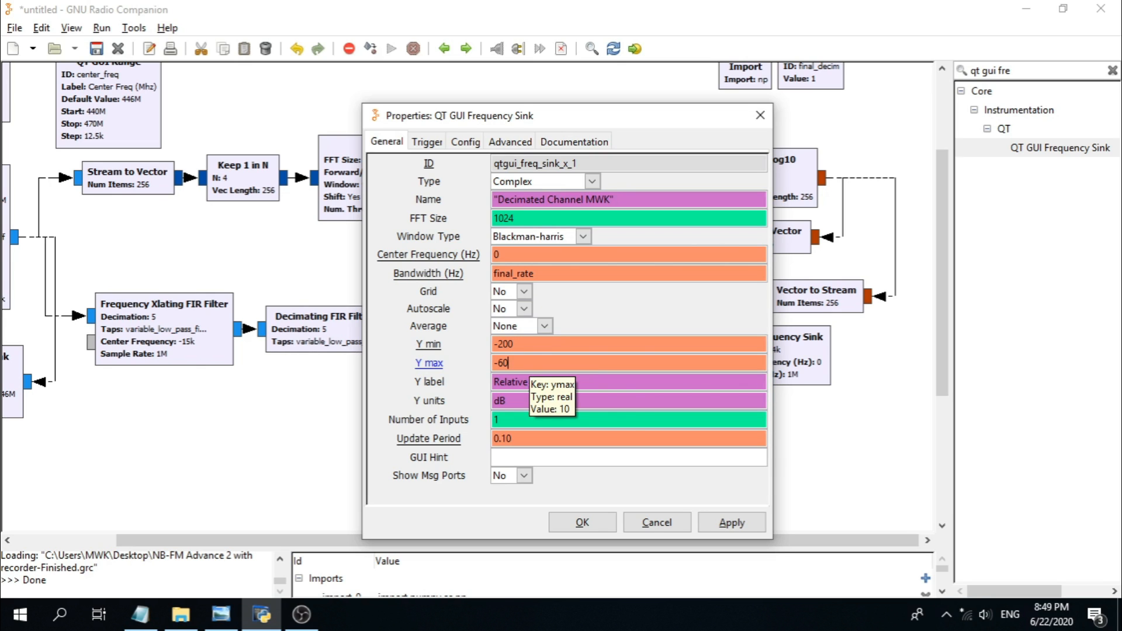
Step: Shorten the frequency sink's Y label to Gain, set its GUI Hint to 3,0,3,1 and accept the properties
left_click_drag(529, 383, 492, 383)
key("BackSpace")
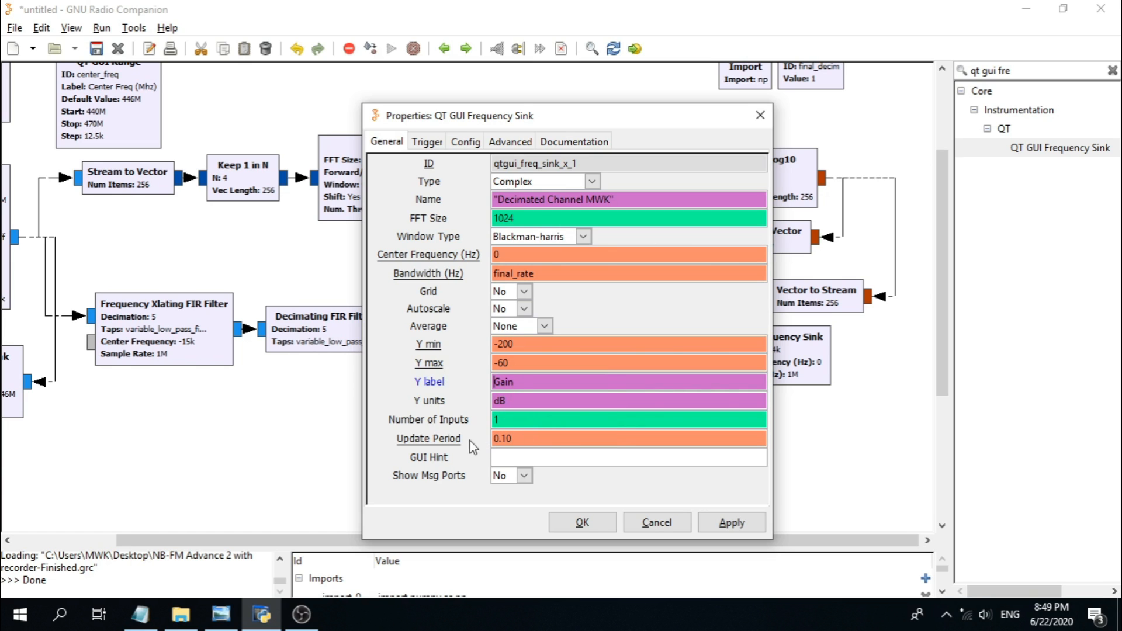
left_click(518, 457)
type("3,")
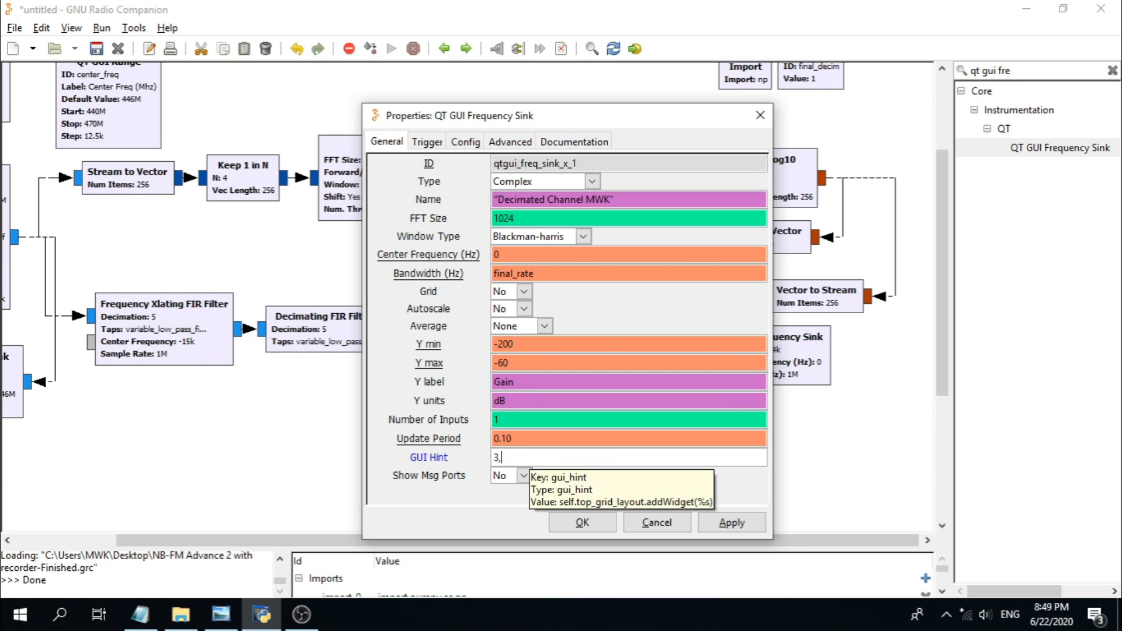
type("0,3,1")
left_click(601, 523)
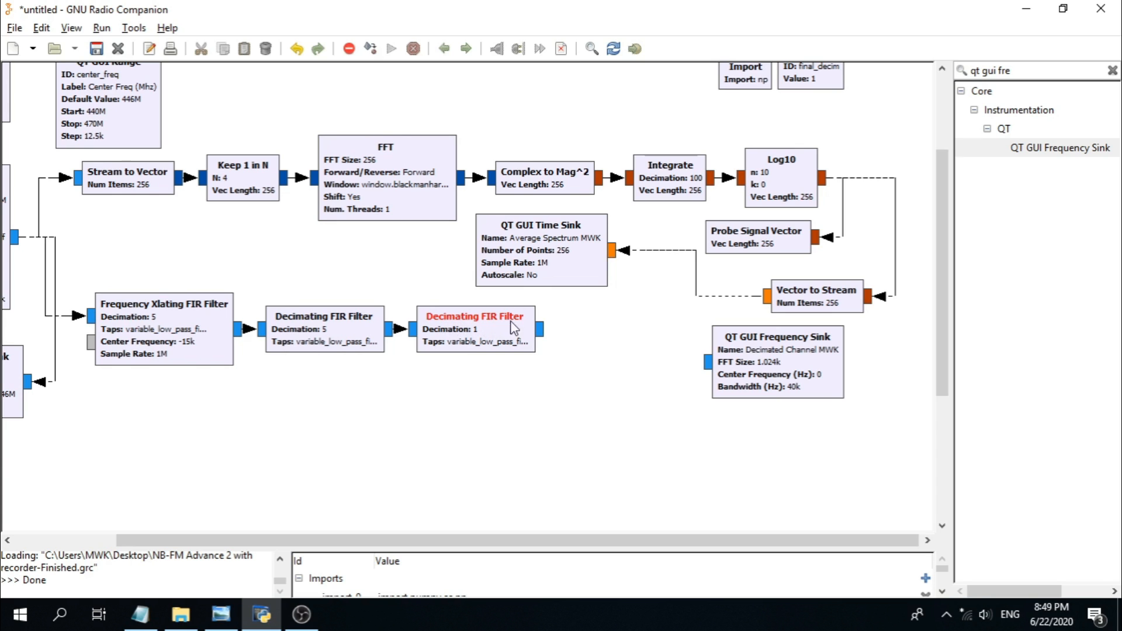
Step: Connect the second Decimating FIR Filter's output to the Decimated Channel MWK frequency sink
left_click(542, 329)
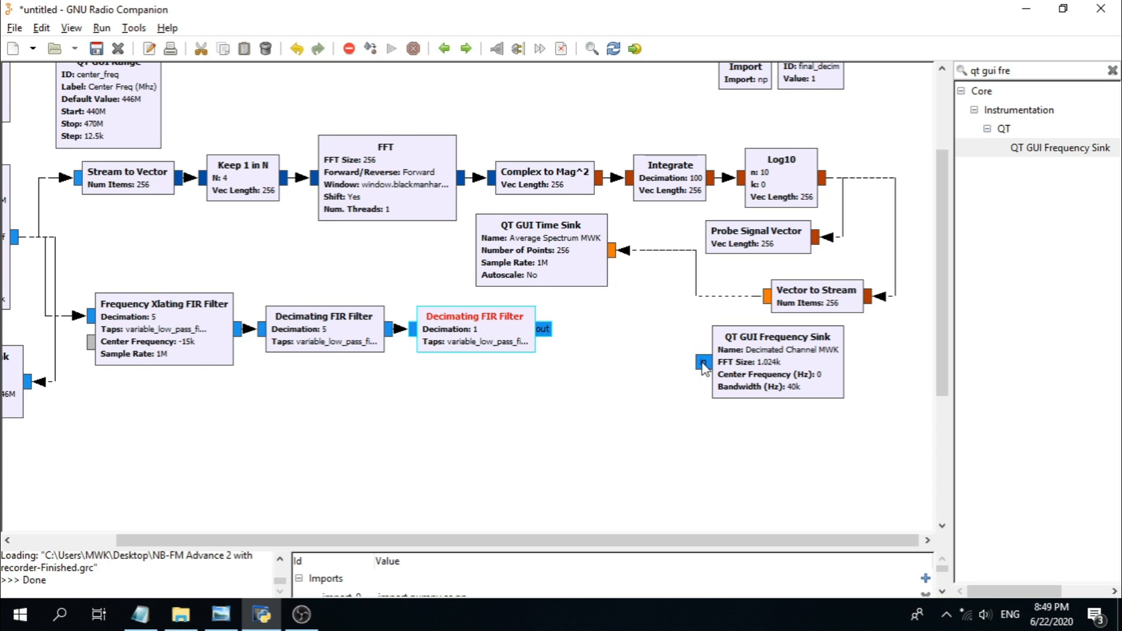
left_click(703, 362)
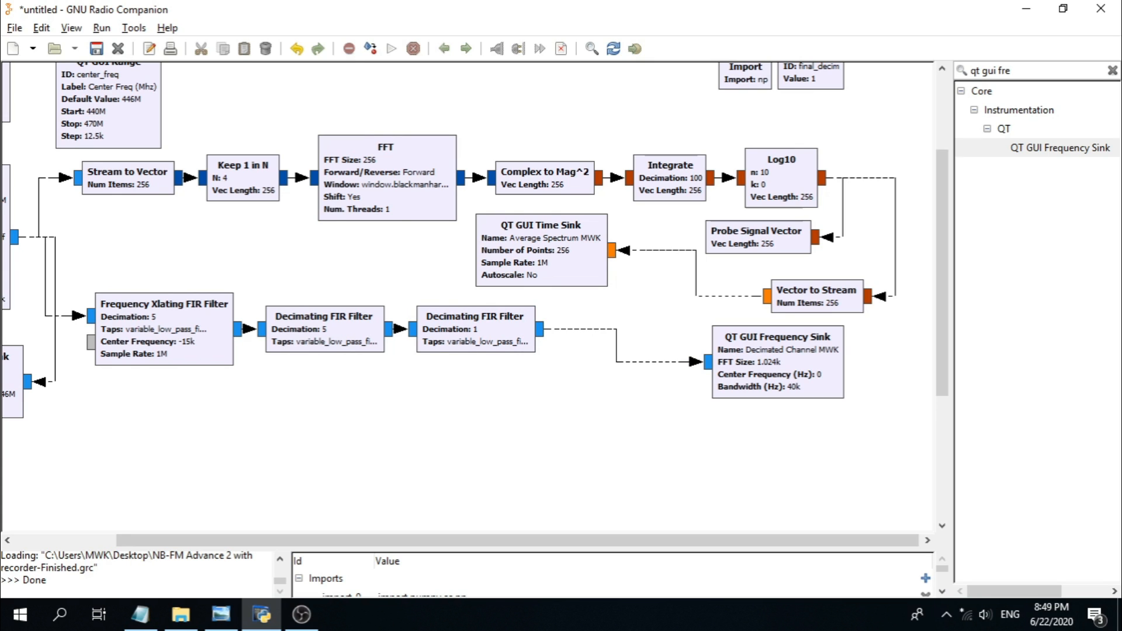
key("alt+Tab")
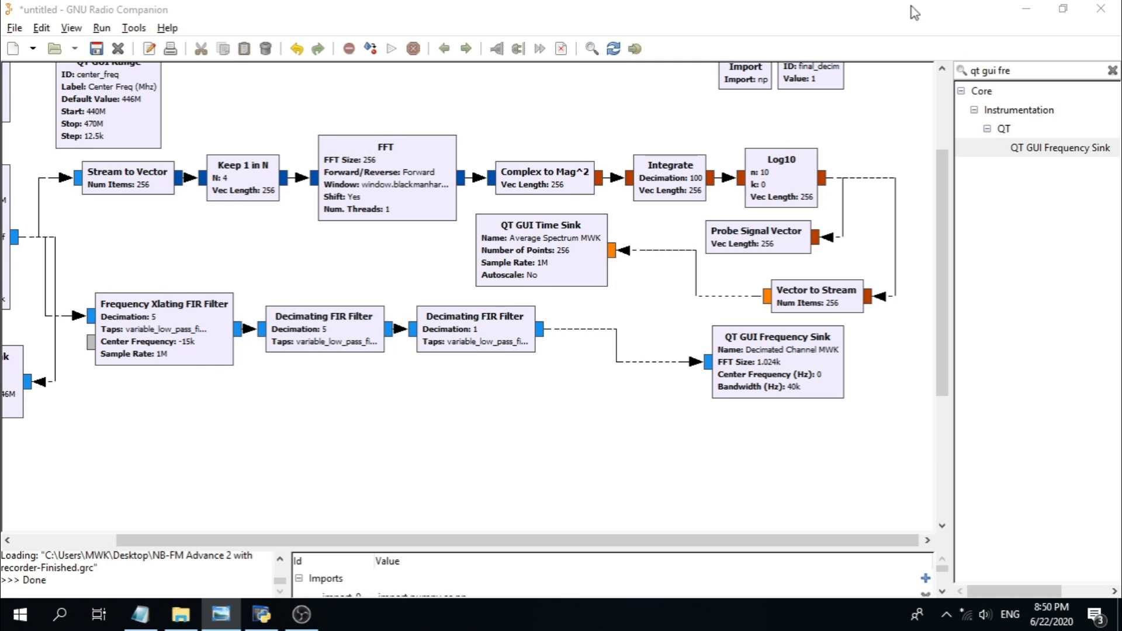
Step: Find the Power Squelch block in the library and place it below the Decimated Channel MWK frequency sink
left_click(1023, 71)
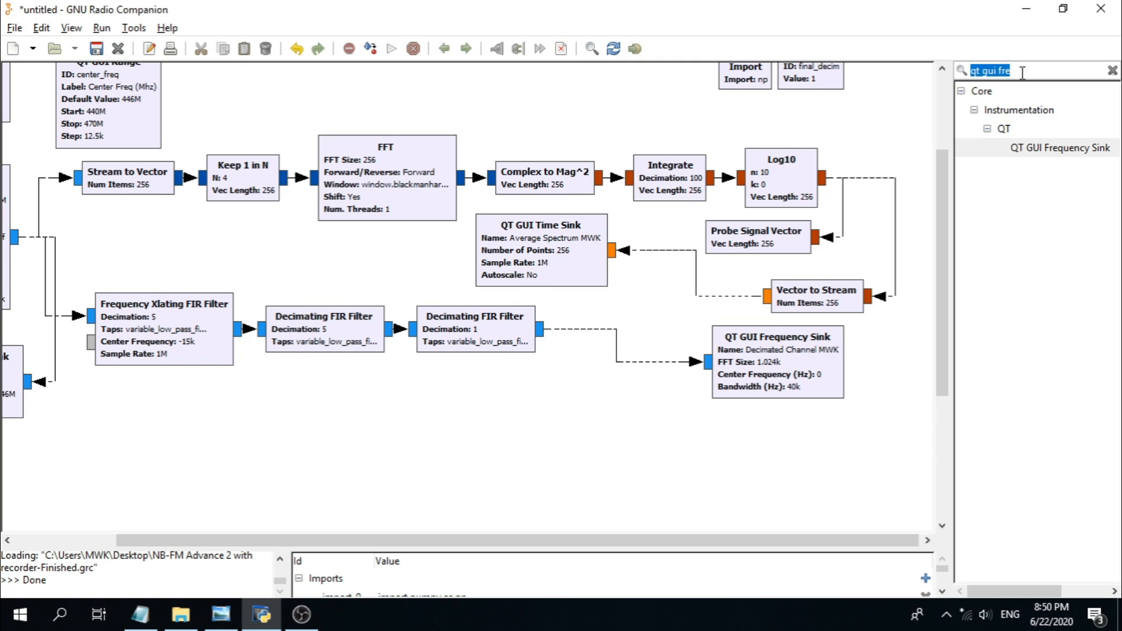
type("powe")
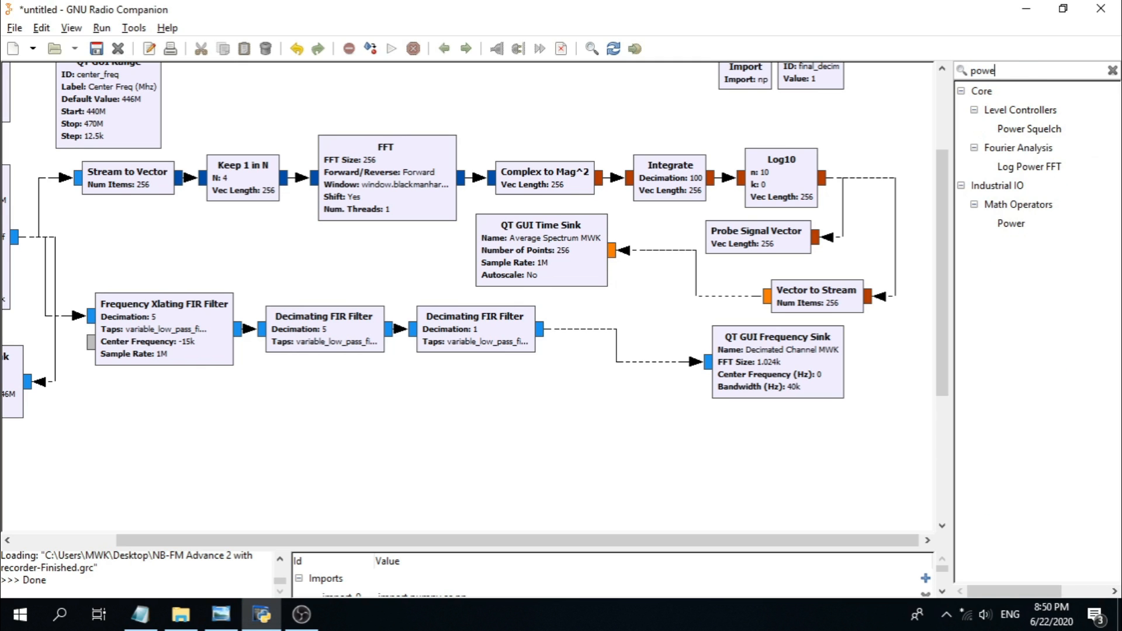
type("r")
left_click(1049, 129)
double_click(1049, 129)
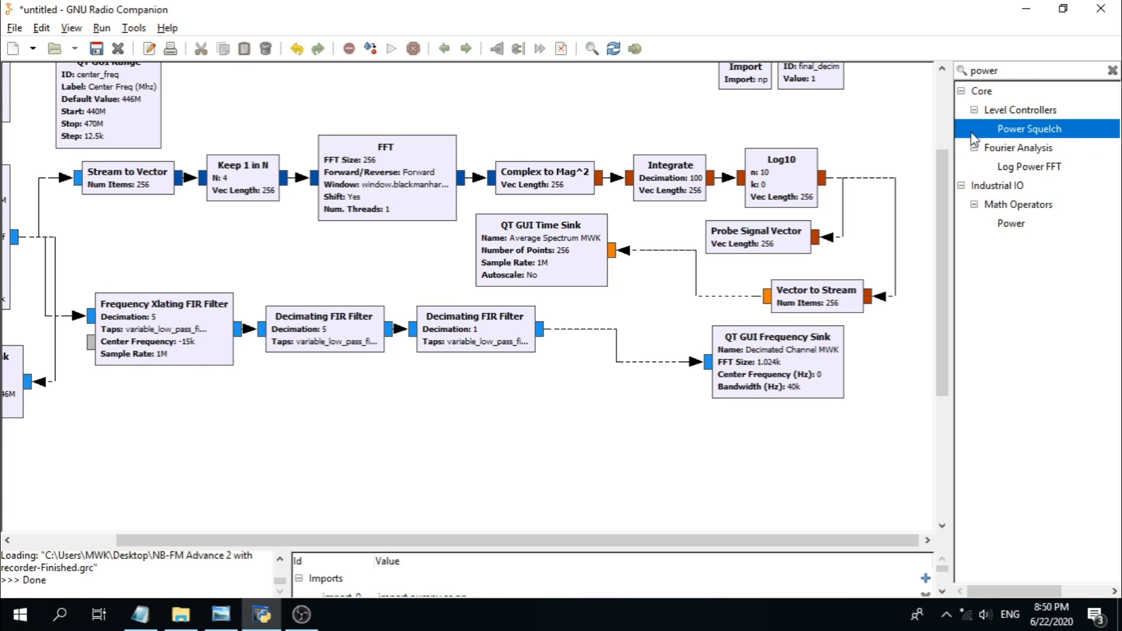
left_click(661, 443)
left_click_drag(658, 441, 625, 443)
Step: Set the Power Squelch's Threshold (dB) to squelch_db
double_click(625, 444)
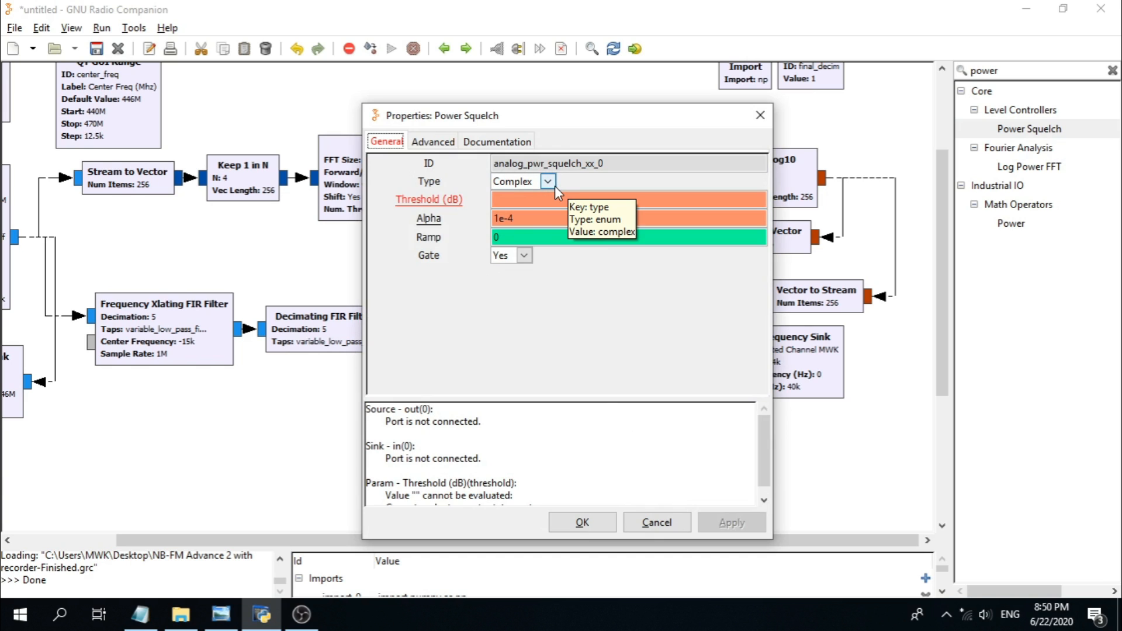
left_click(523, 200)
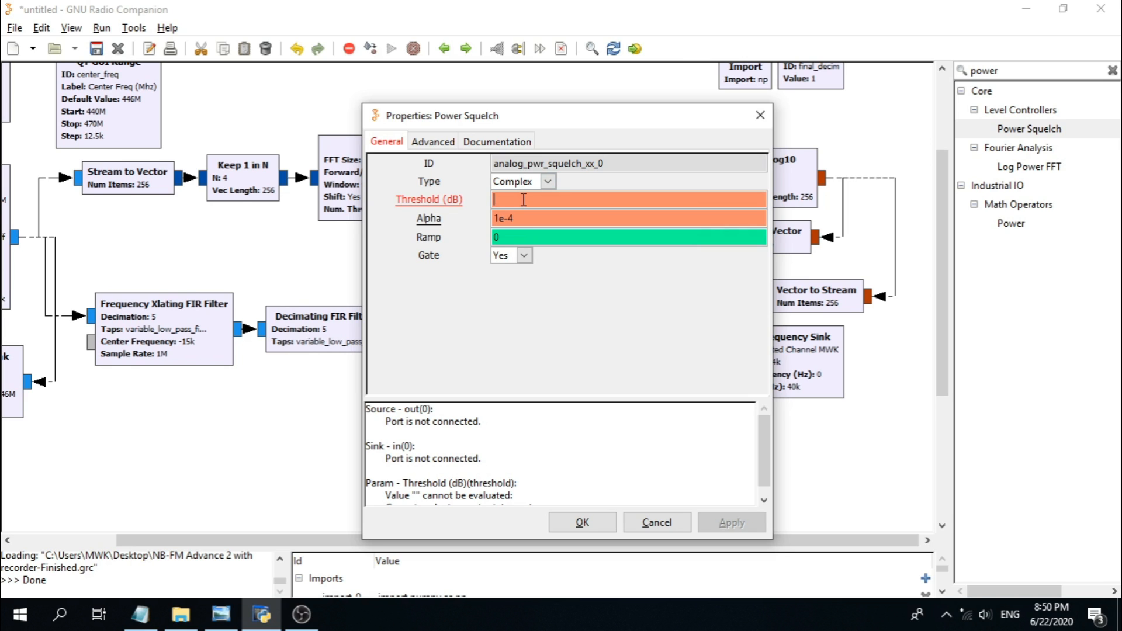
type("sq")
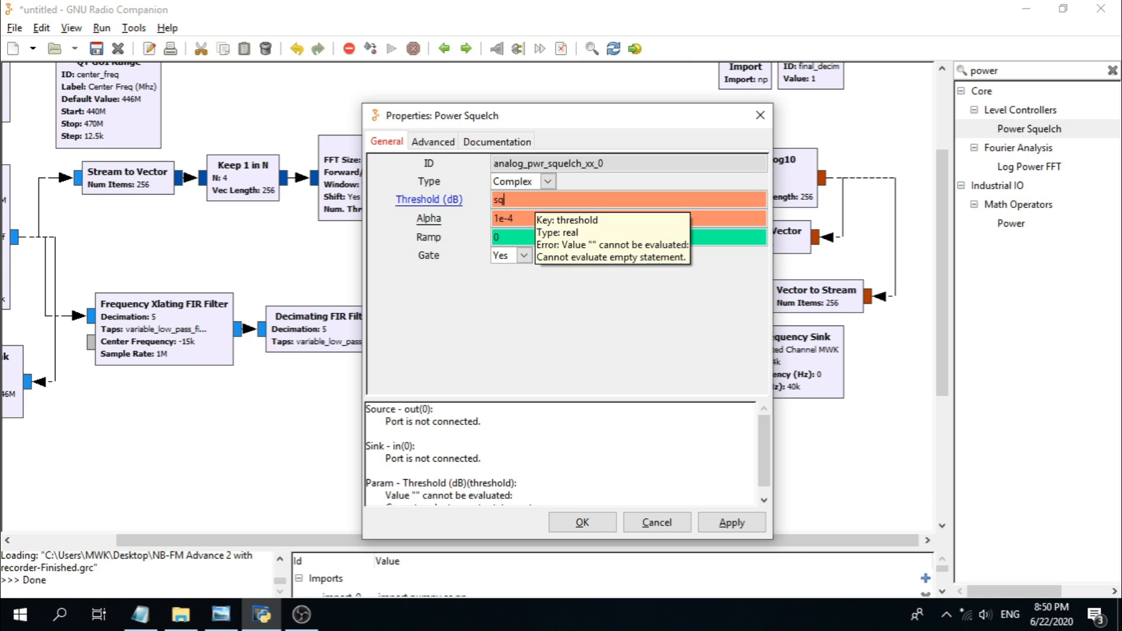
type("uelch_db")
Step: Set the Power Squelch's Alpha to 0.1 and Gate to No, and accept the properties
left_click(526, 220)
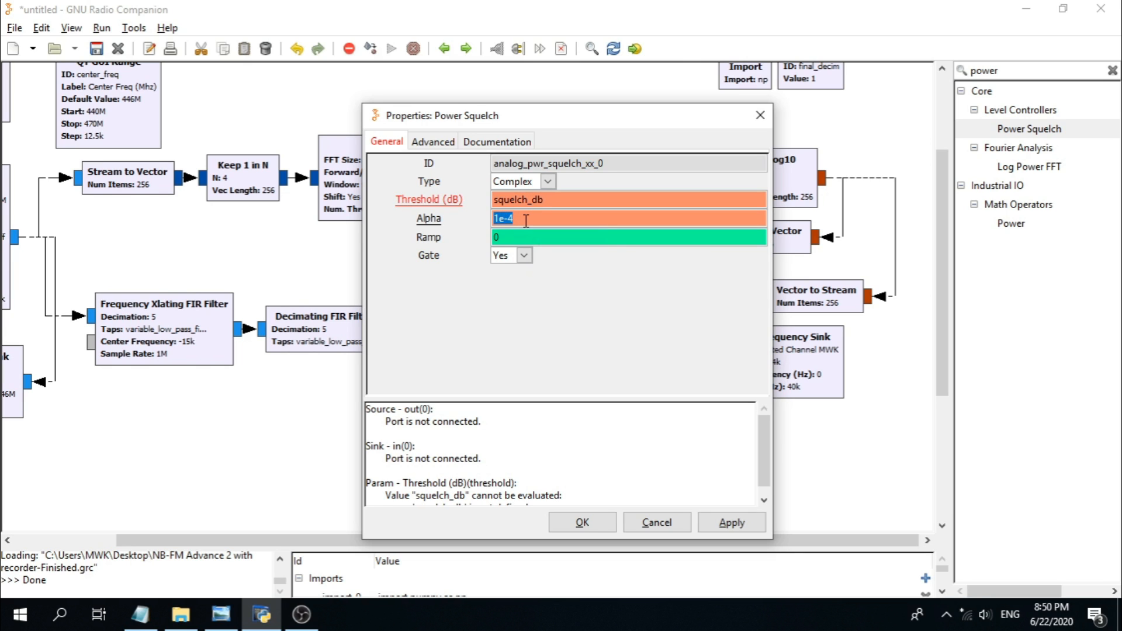
type("0.1")
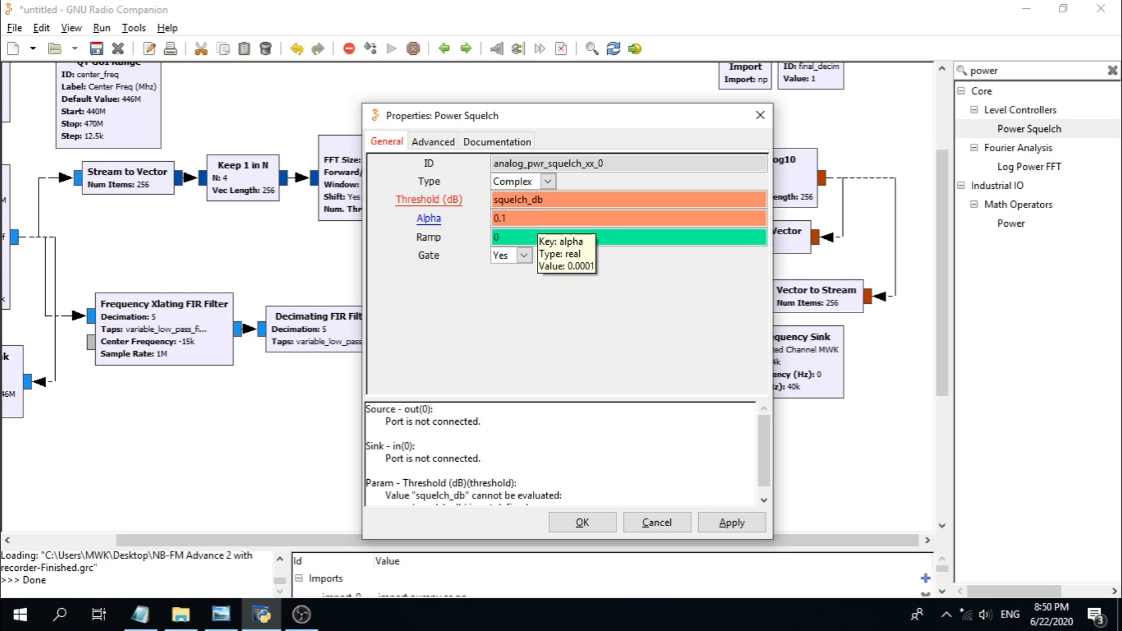
left_click(524, 256)
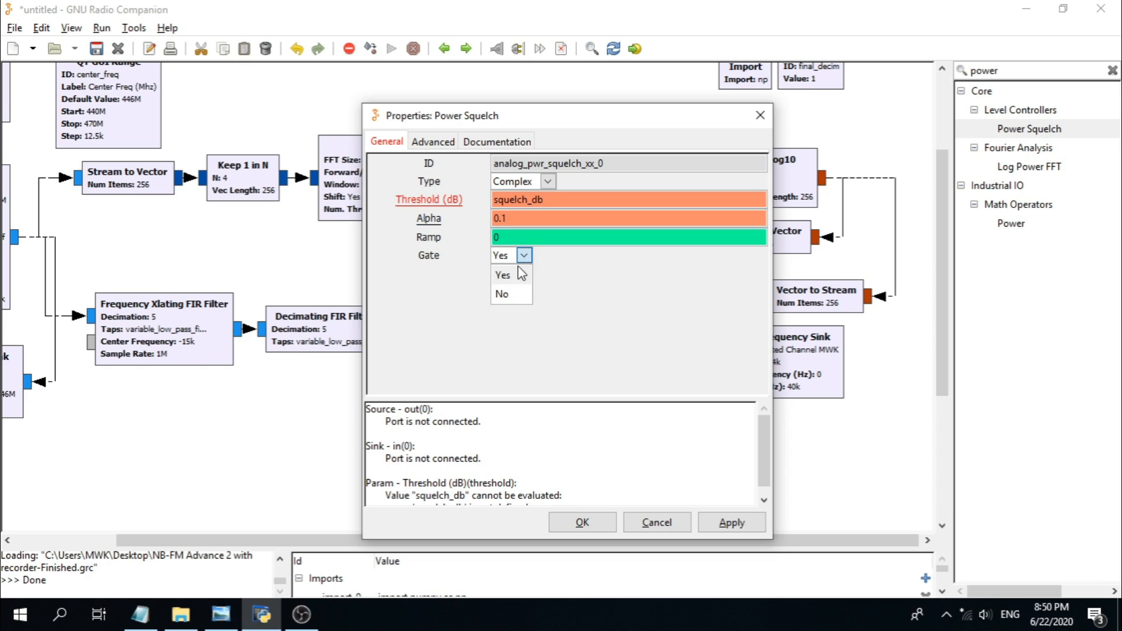
left_click(516, 292)
left_click(583, 525)
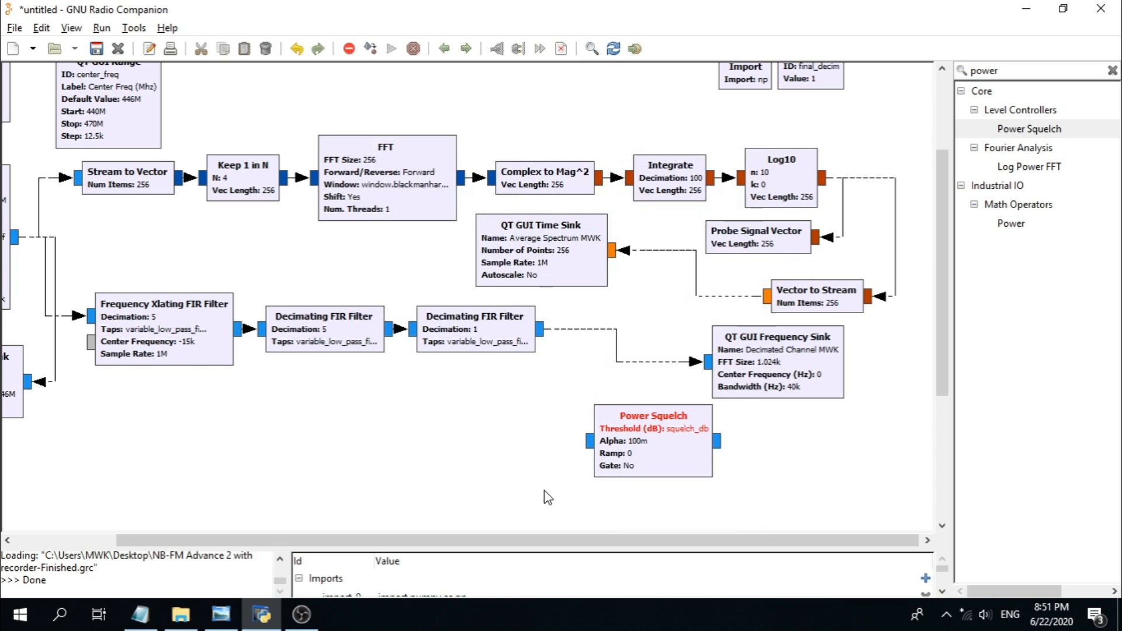
Step: Connect the second Decimating FIR Filter's output to the Power Squelch's input and move the Power Squelch slightly closer to the filter
left_click(542, 331)
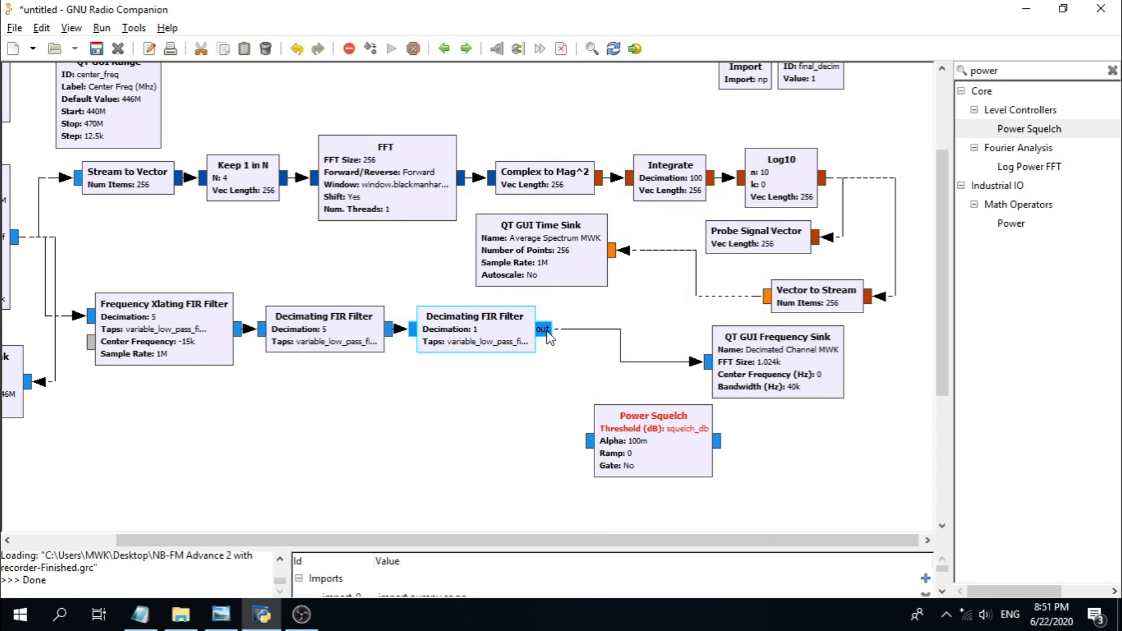
left_click(586, 442)
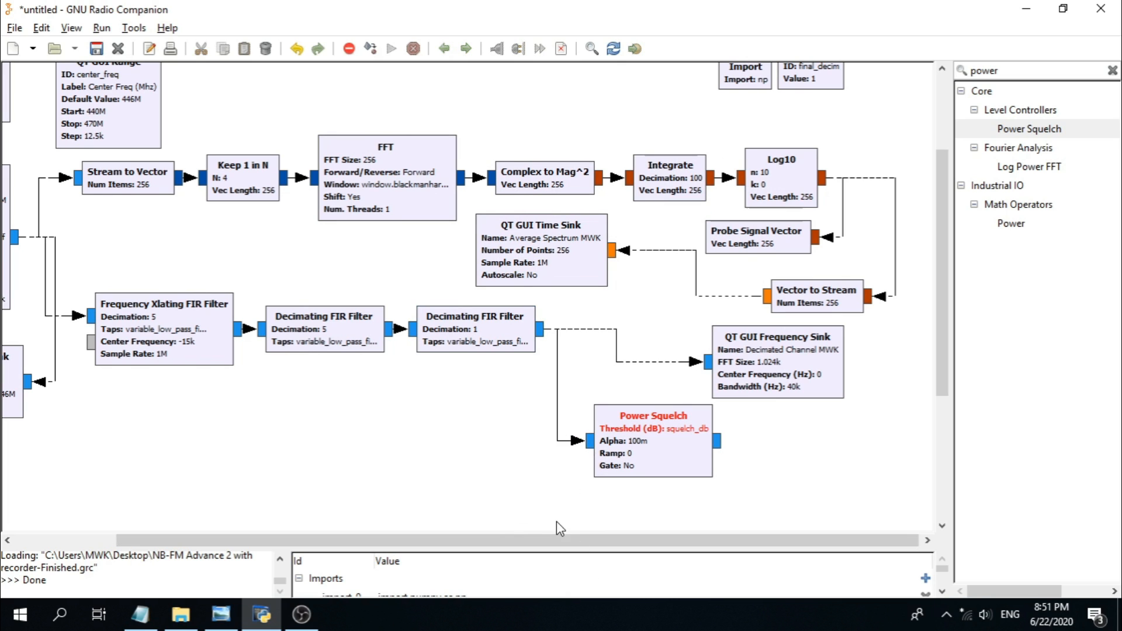
left_click_drag(651, 452, 631, 432)
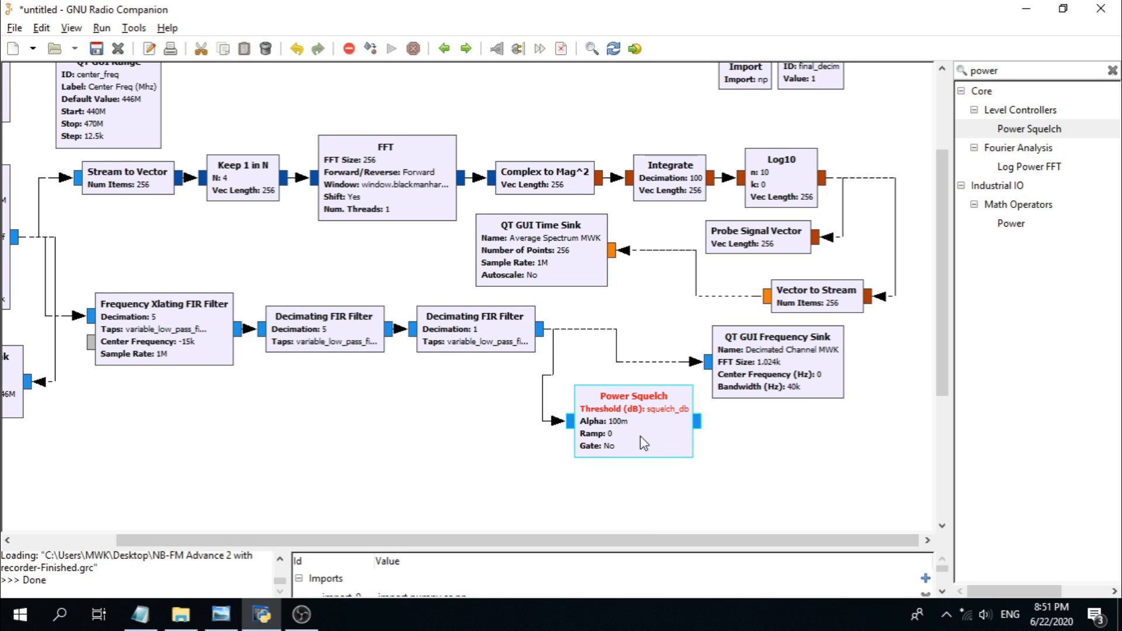
left_click_drag(644, 442, 651, 443)
left_click(628, 490)
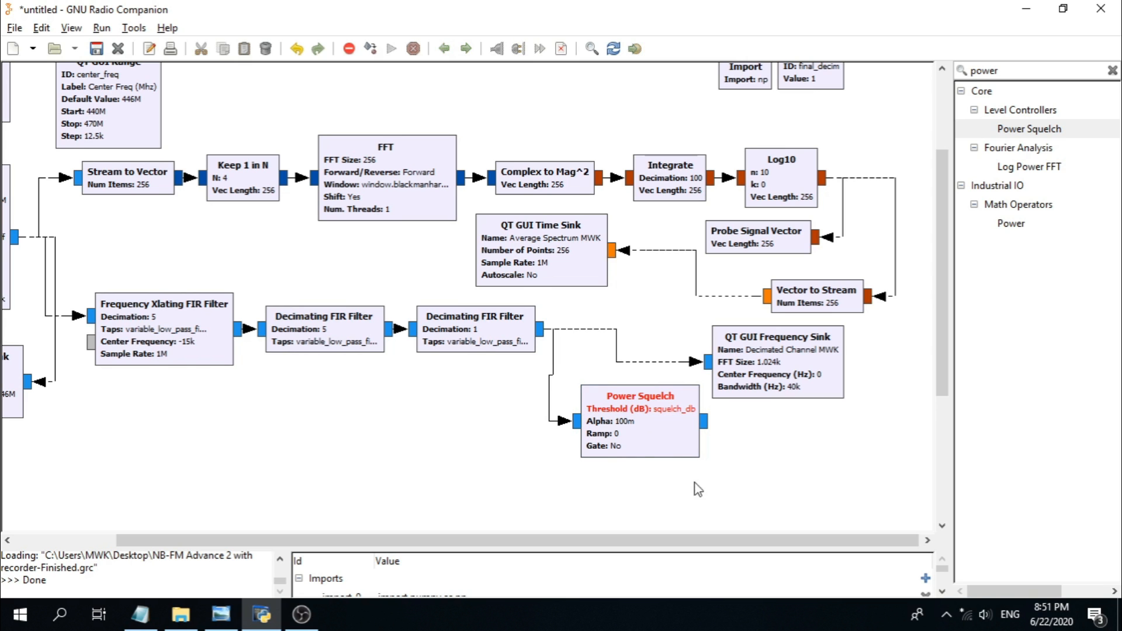
Step: Find the Quadrature Demod block in the library and place it beside the Power Squelch, below the Decimated Channel MWK frequency sink
scroll(944, 327, "down", 2)
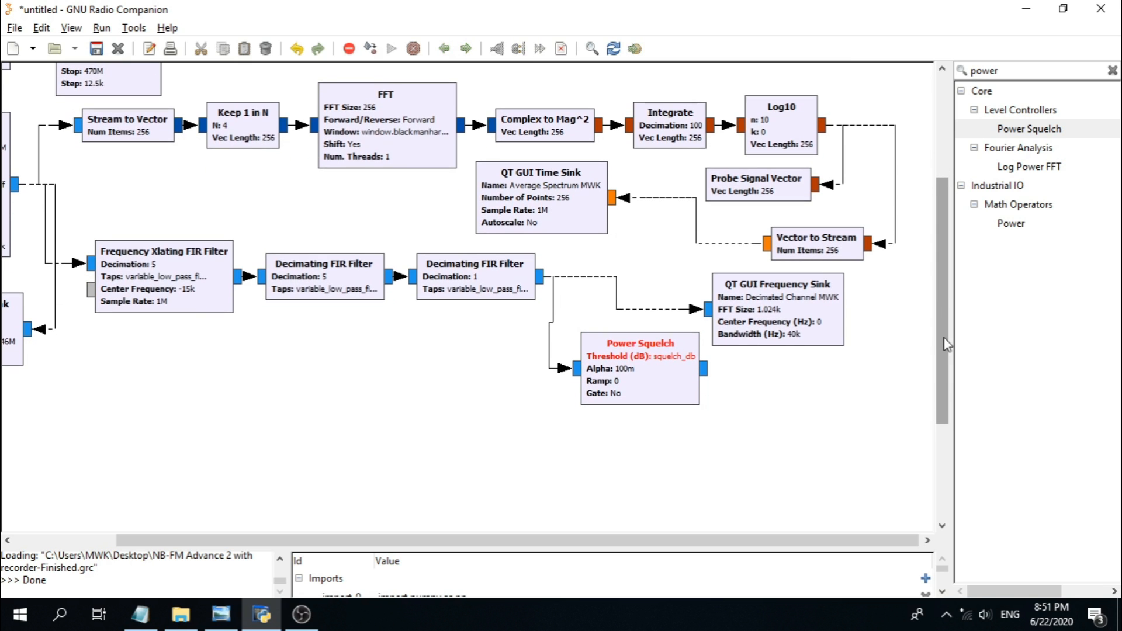
left_click_drag(701, 539, 759, 536)
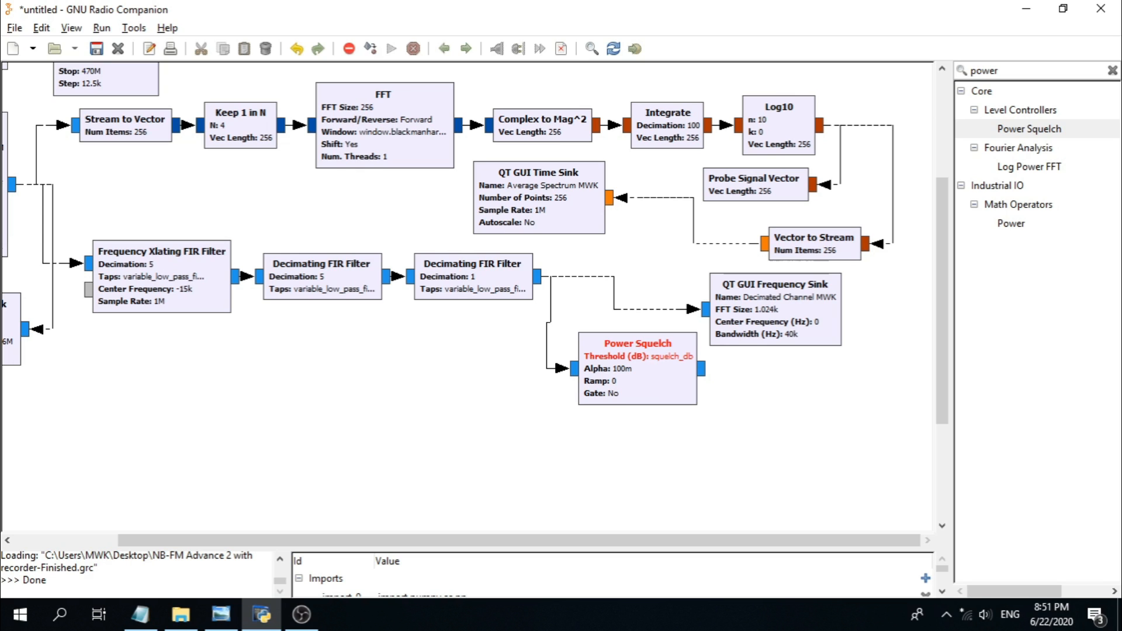
key("alt+Tab")
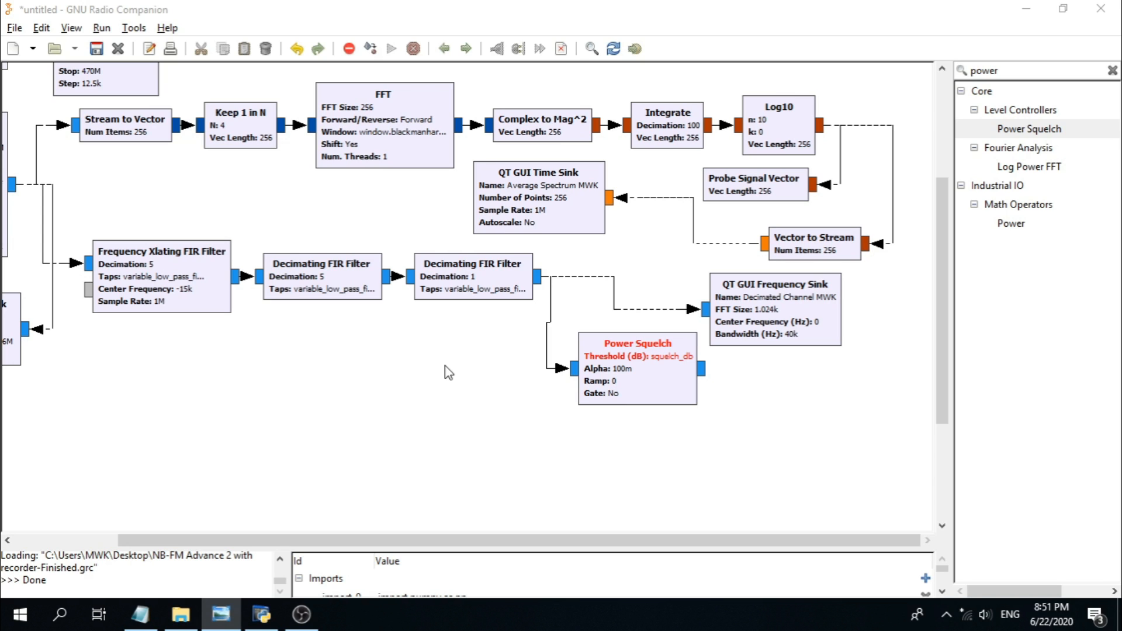
left_click(1038, 71)
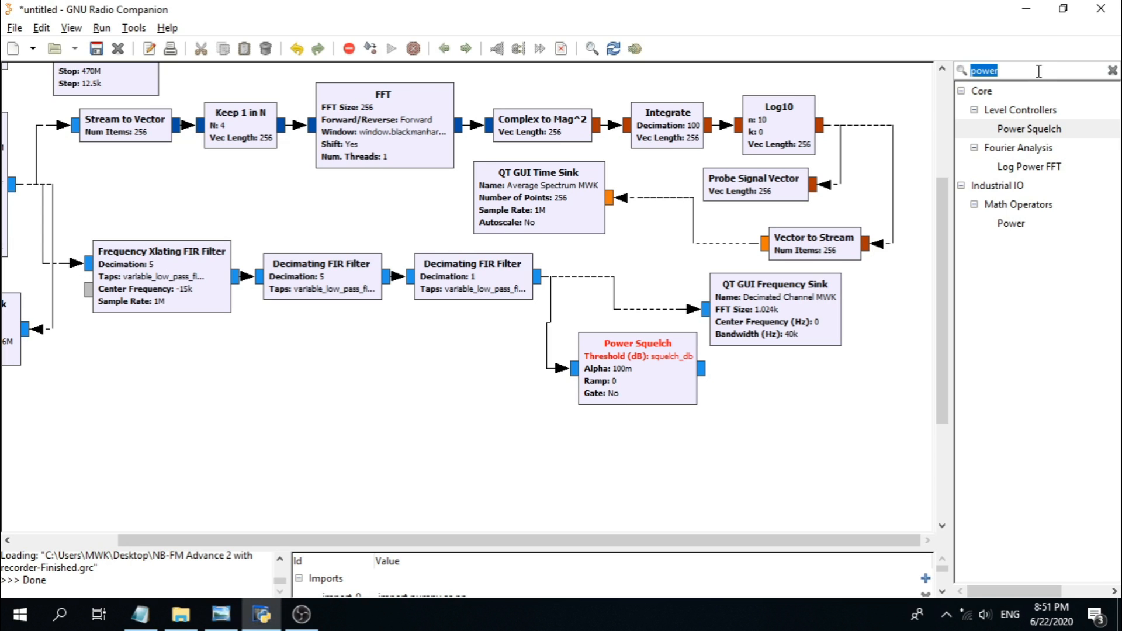
type("qua")
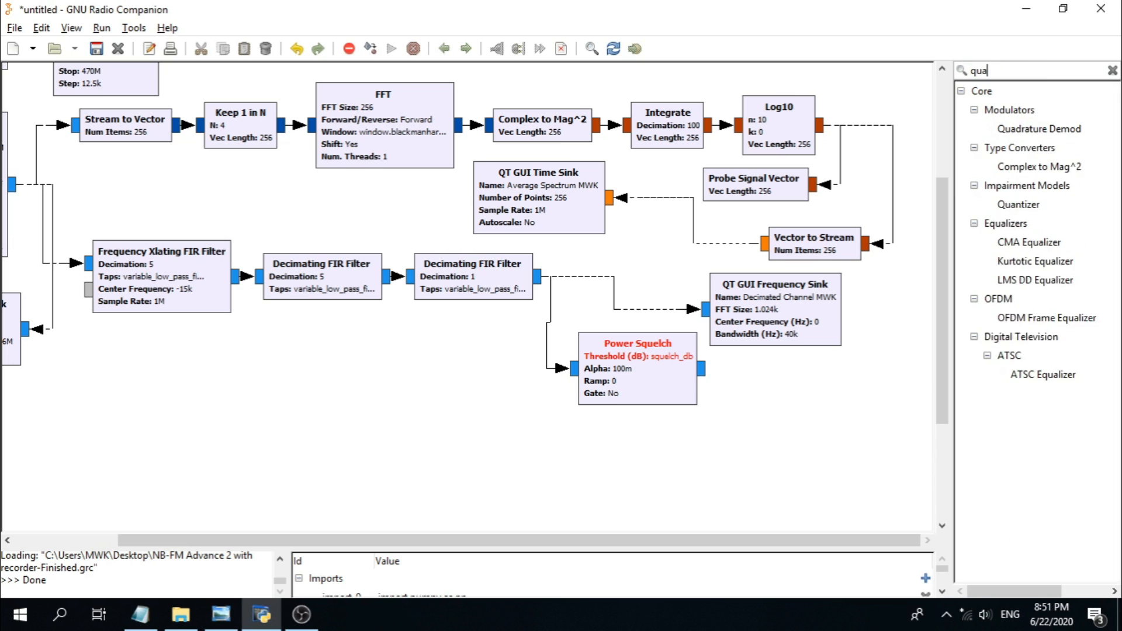
type("dra")
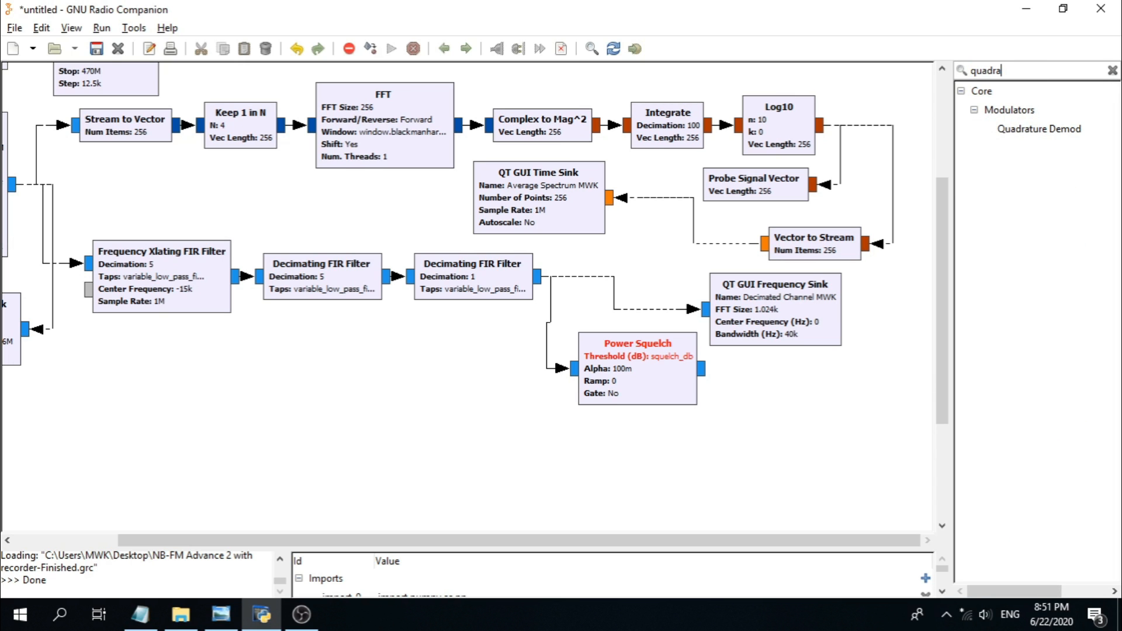
double_click(1046, 136)
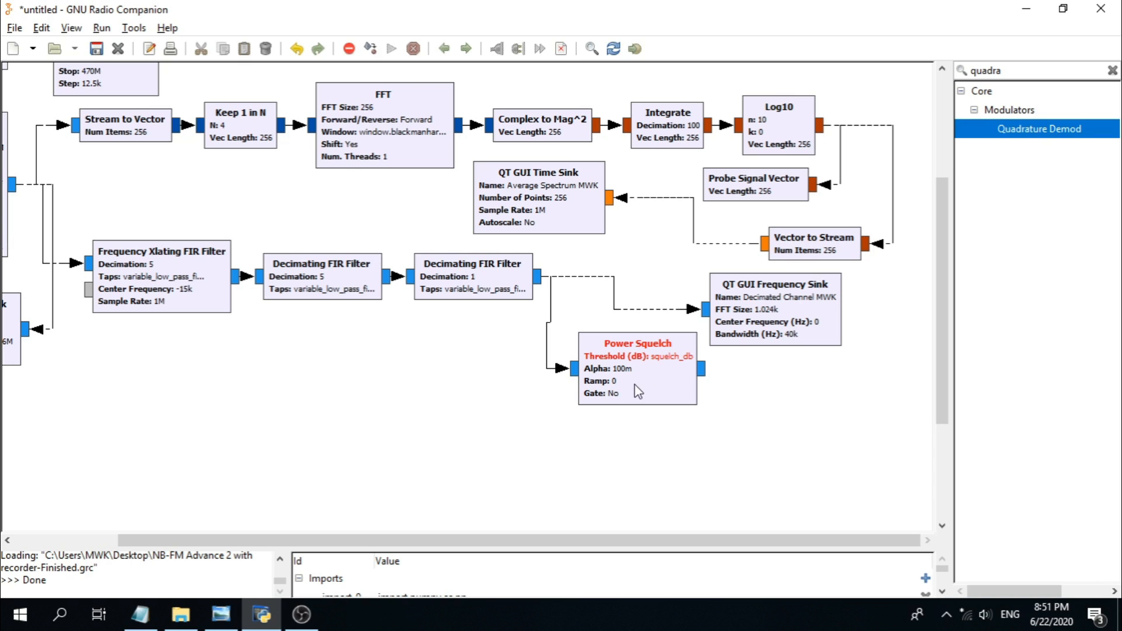
left_click_drag(489, 208, 781, 375)
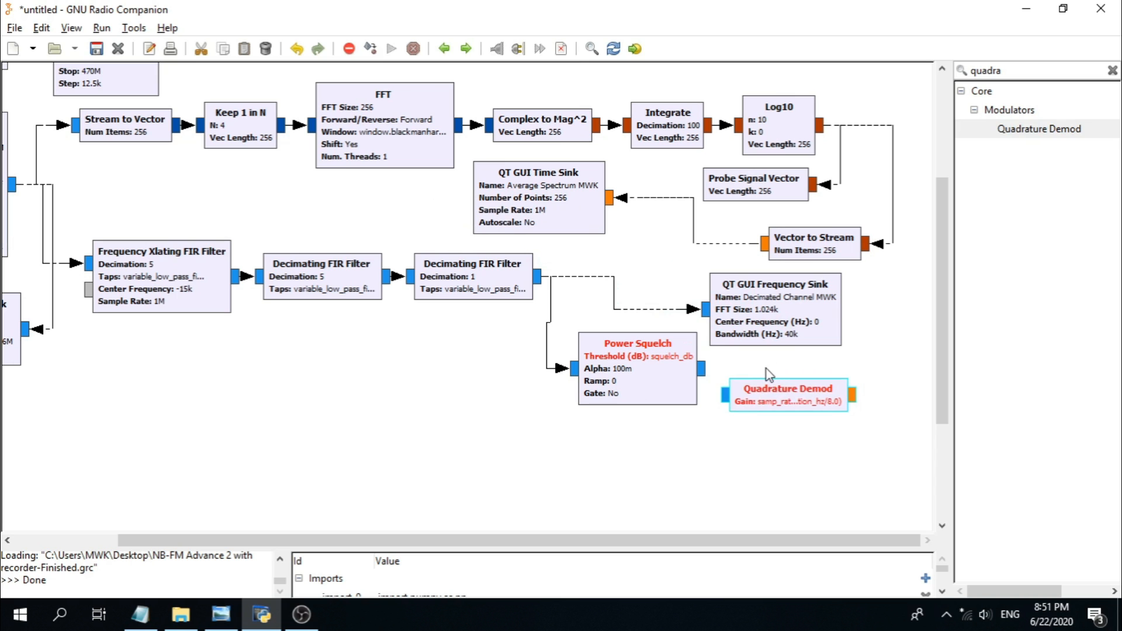
Step: Set the Quadrature Demod's Gain to 0.050 and connect the Power Squelch's output to its input
double_click(785, 399)
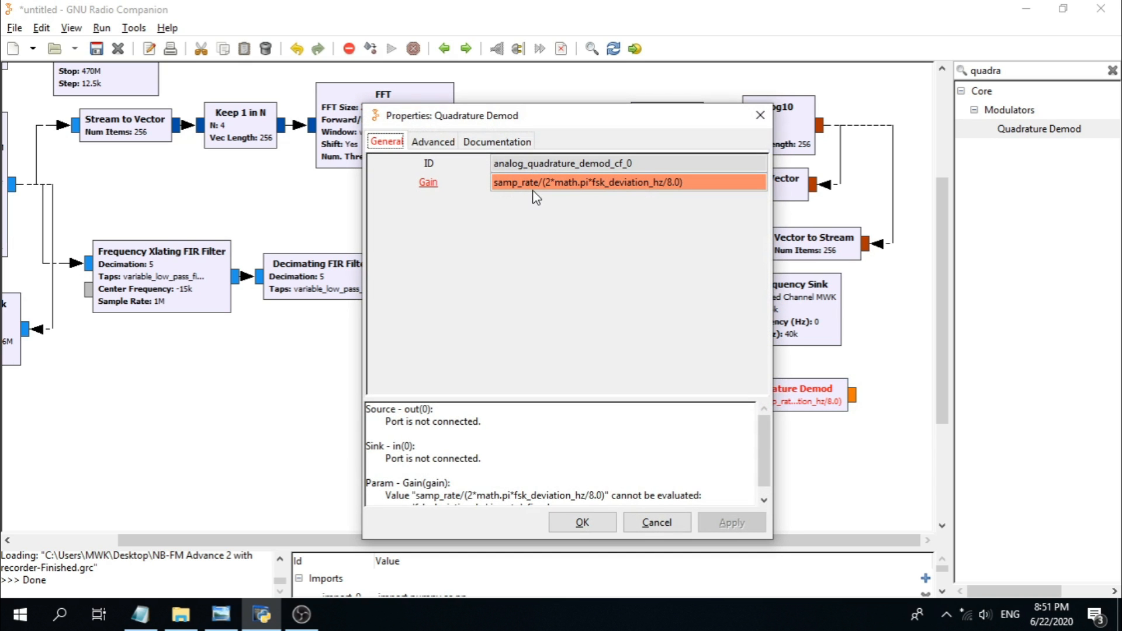
mouse_move(532, 191)
triple_click(701, 181)
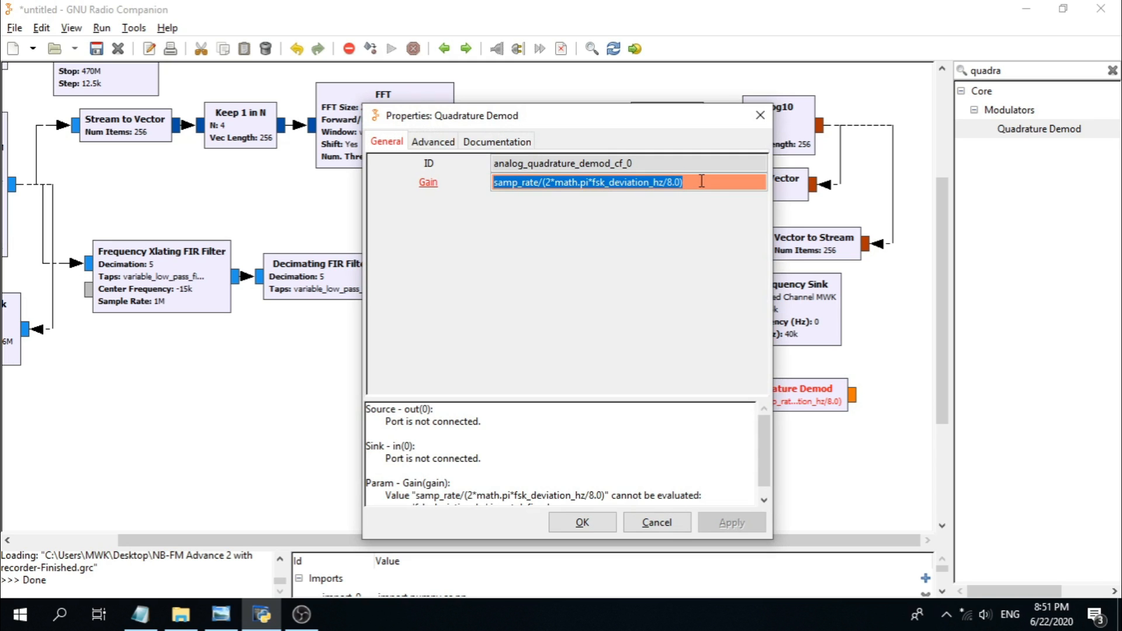
type("0.050")
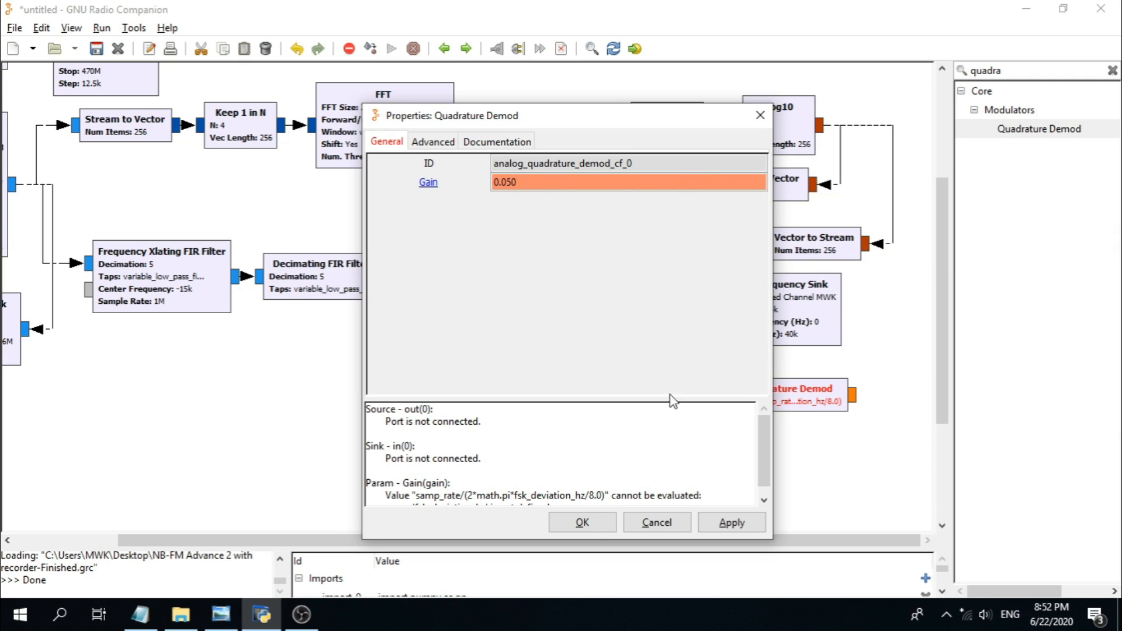
left_click(587, 527)
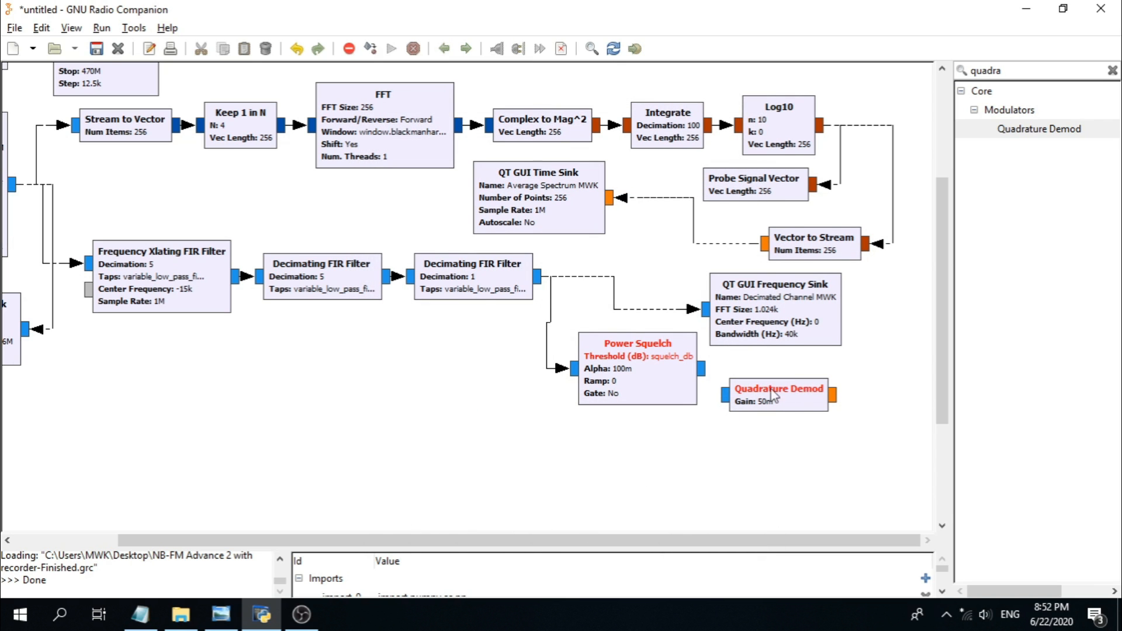
left_click(709, 371)
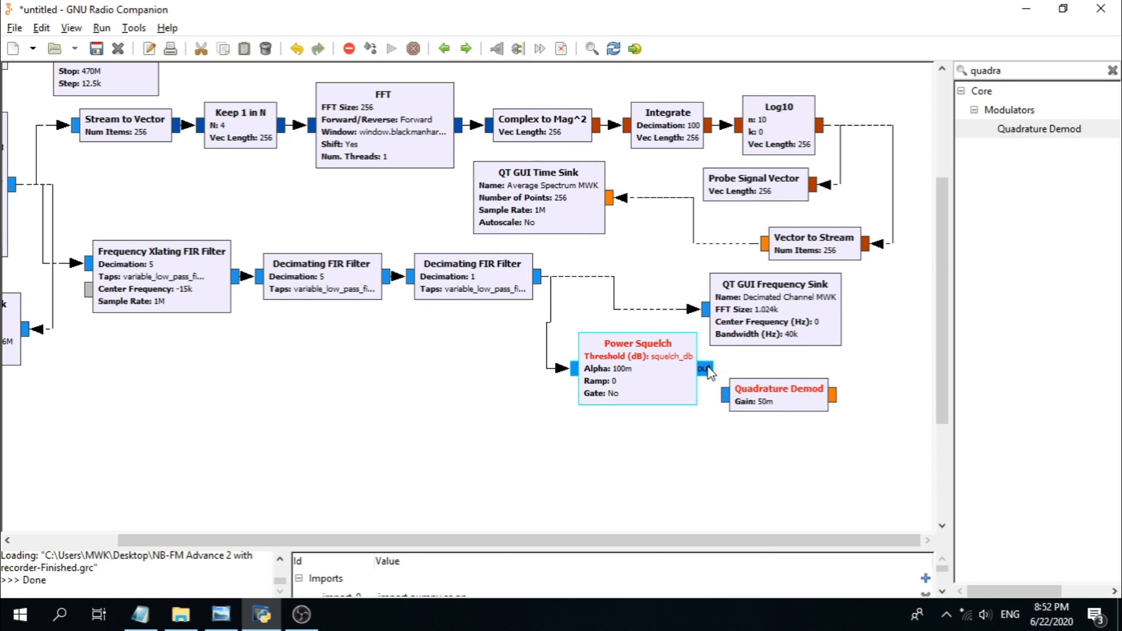
left_click(720, 396)
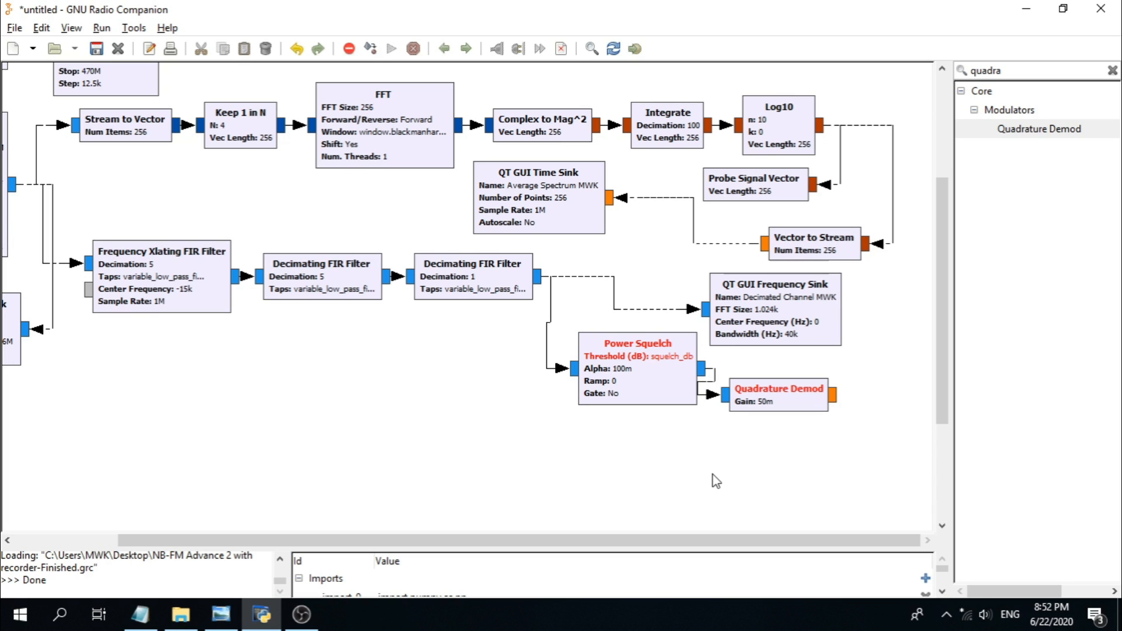
Step: Examine the Power Squelch's Threshold (dB) error and check the flowgraph's variable and range blocks for the squelch_db definition
double_click(647, 367)
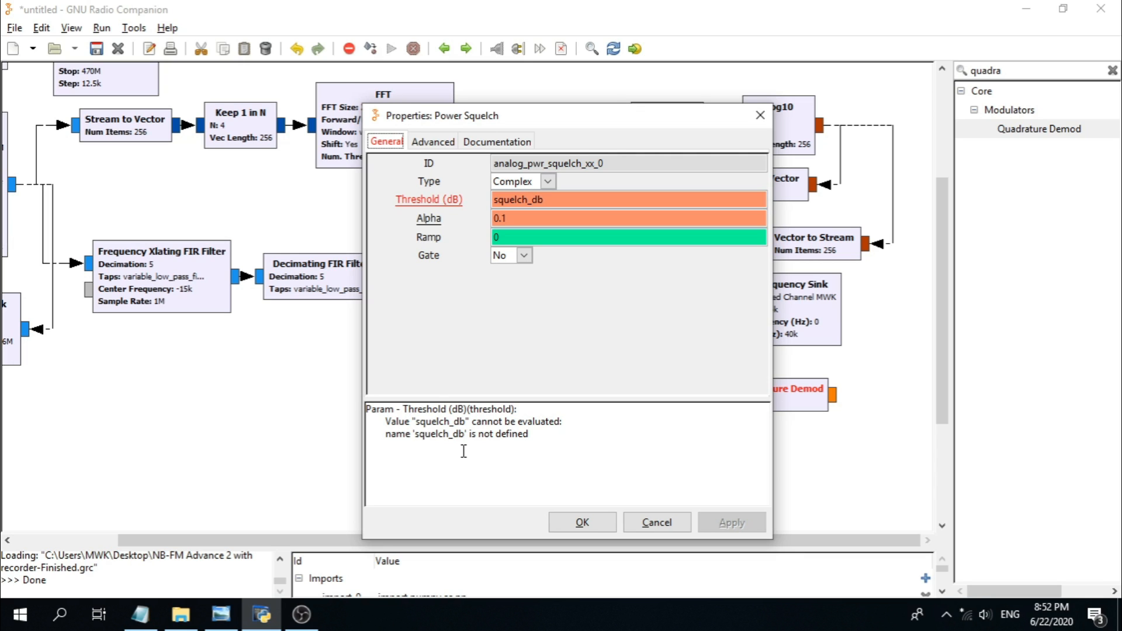
key("alt+Tab")
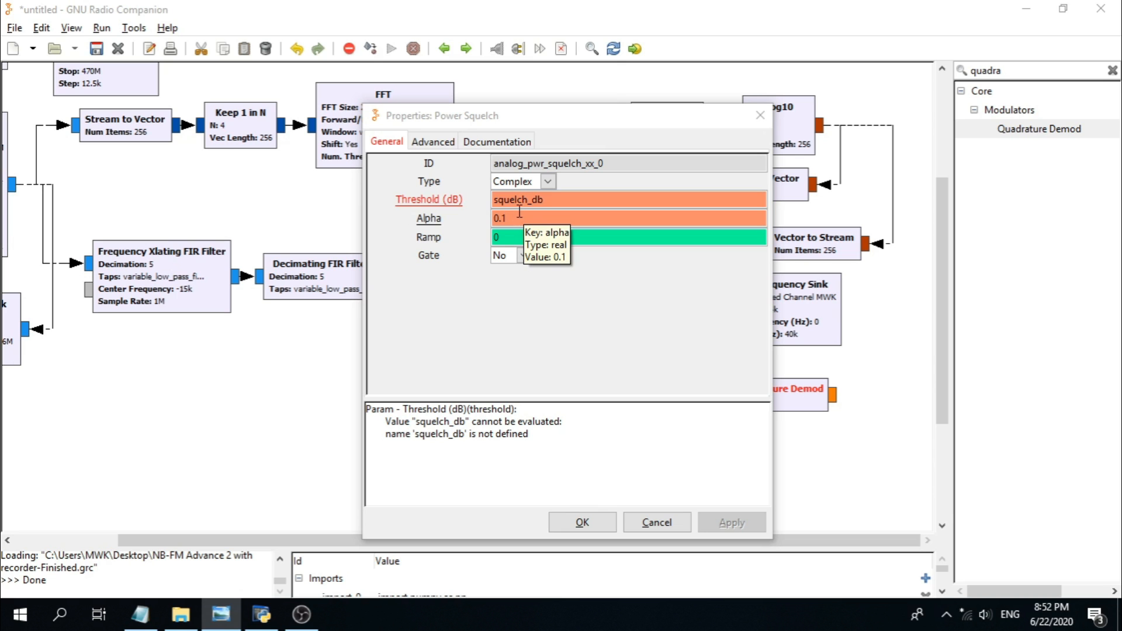
left_click(583, 523)
left_click(583, 523)
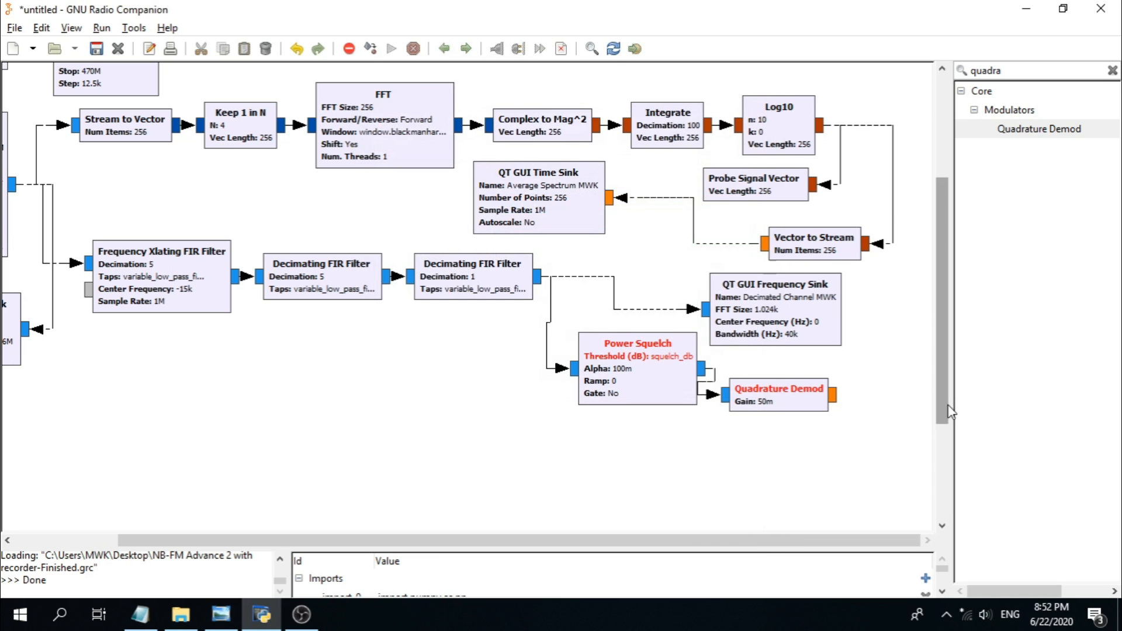
left_click_drag(948, 407, 942, 309)
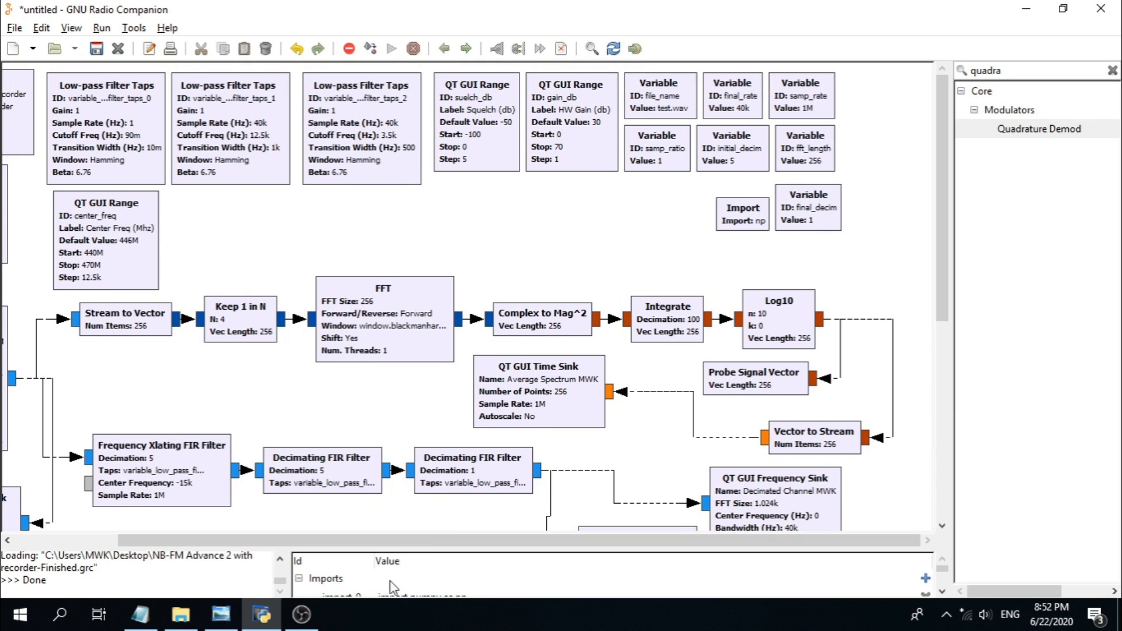
mouse_move(377, 540)
left_mouse_down()
mouse_move(275, 528)
mouse_move(389, 533)
left_mouse_up()
left_click_drag(945, 251, 924, 409)
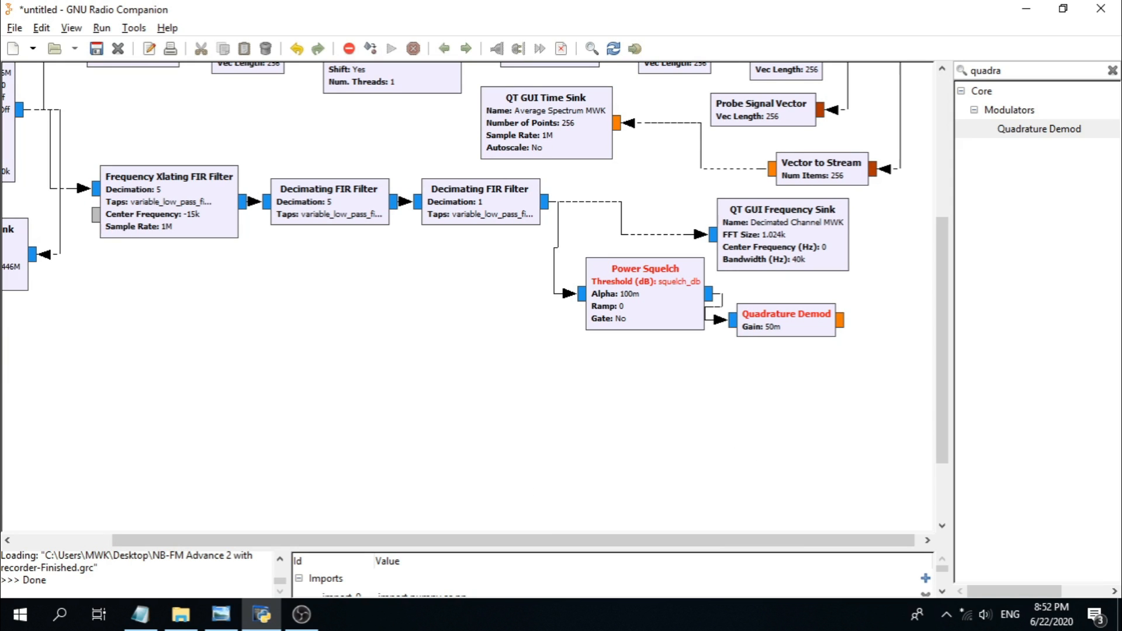
Step: Check the Quadrature Demod's Gain setting and move the block slightly farther from the Power Squelch
key("alt+Tab")
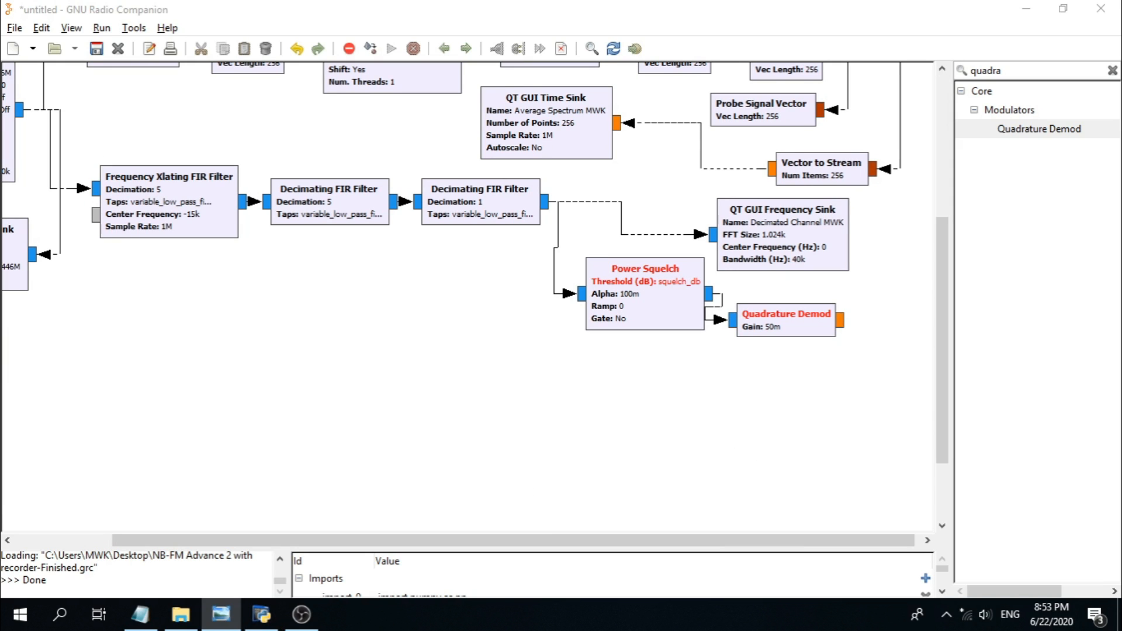
double_click(802, 327)
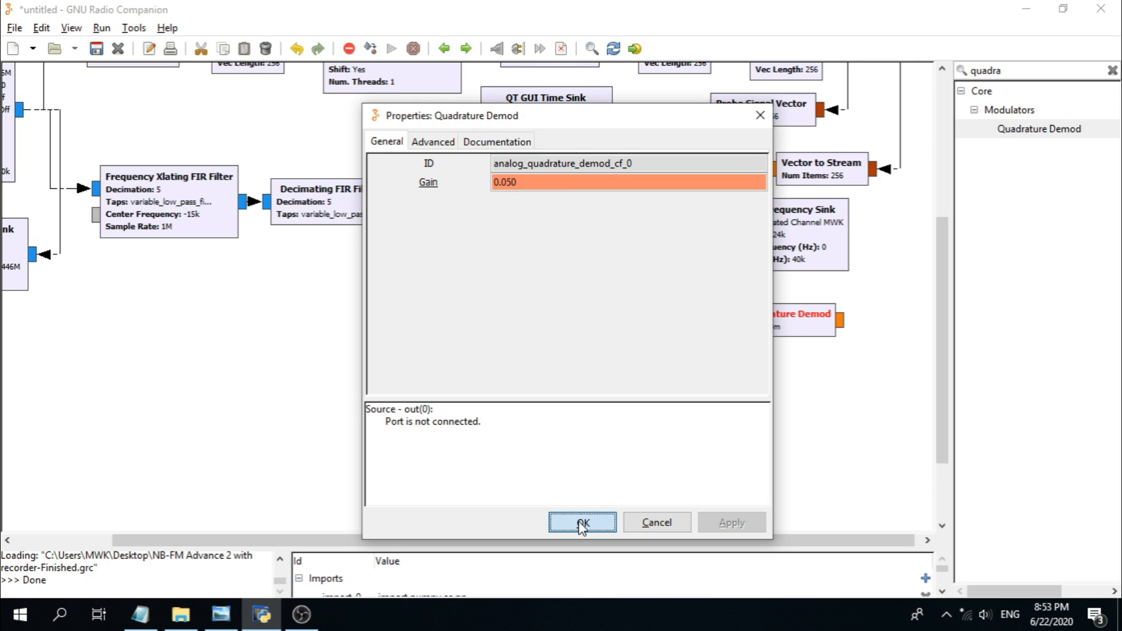
left_click(555, 517)
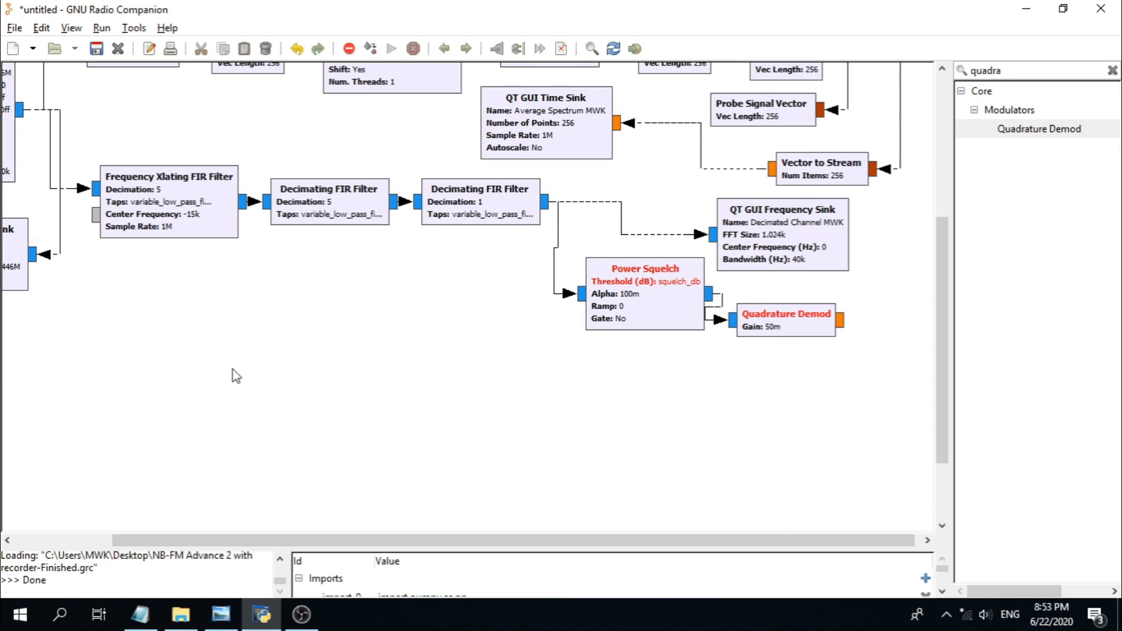
left_click_drag(766, 323, 779, 323)
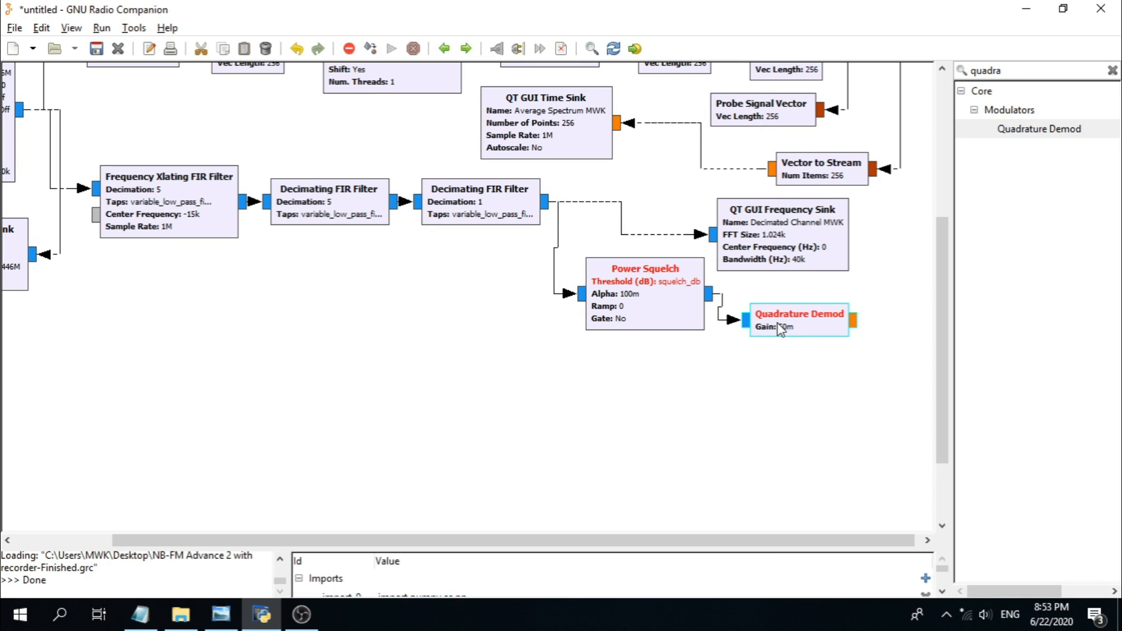
left_click_drag(779, 327, 789, 325)
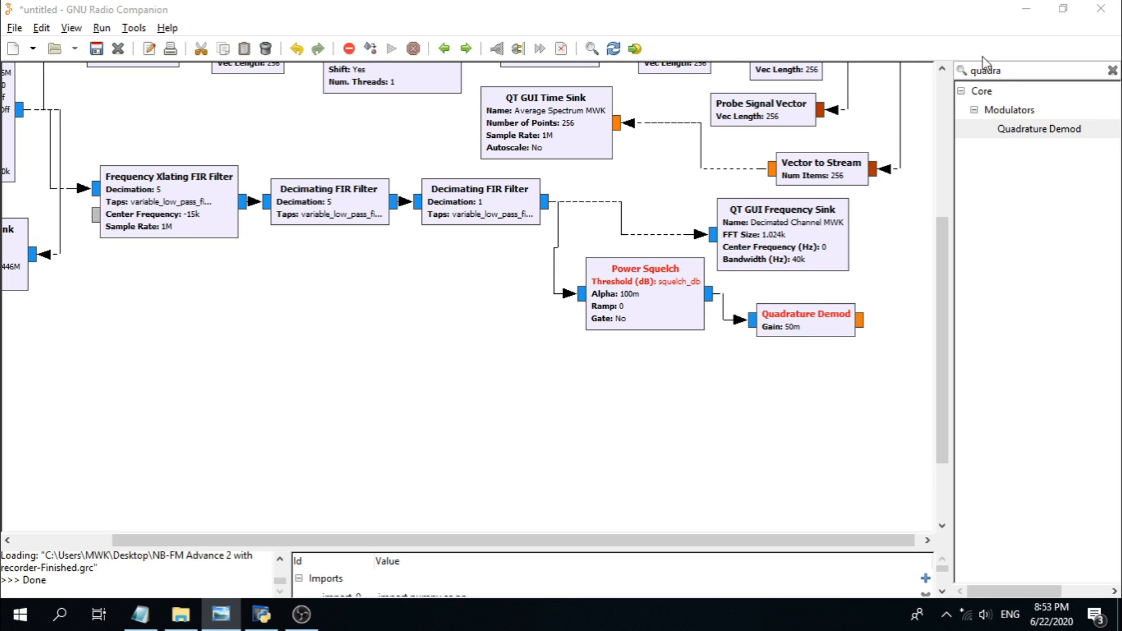
double_click(1015, 71)
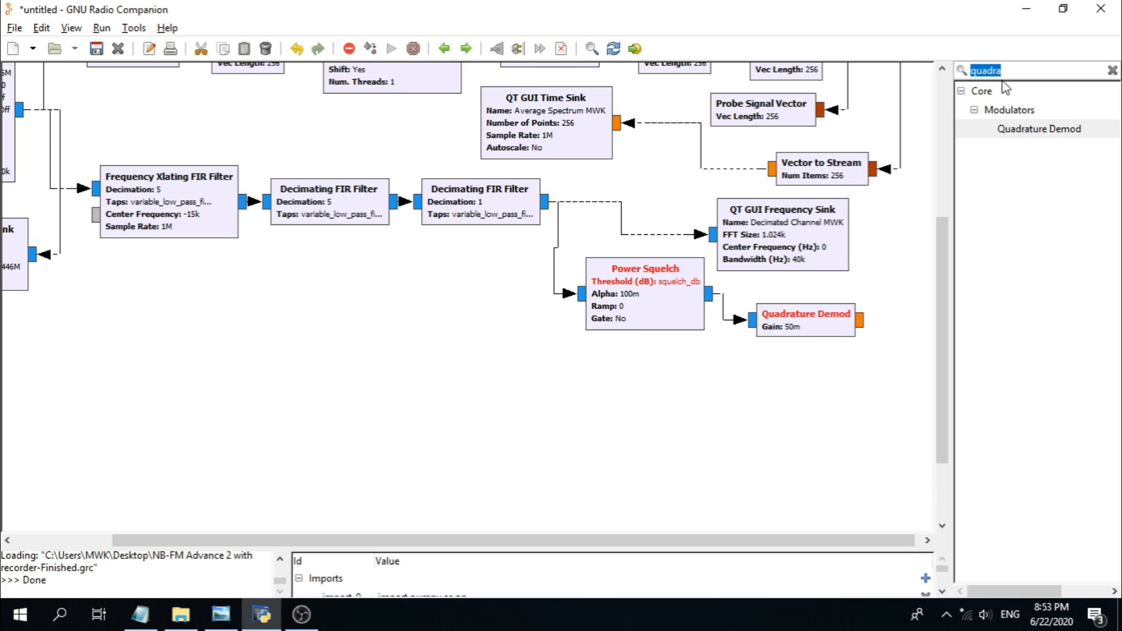
type("eci")
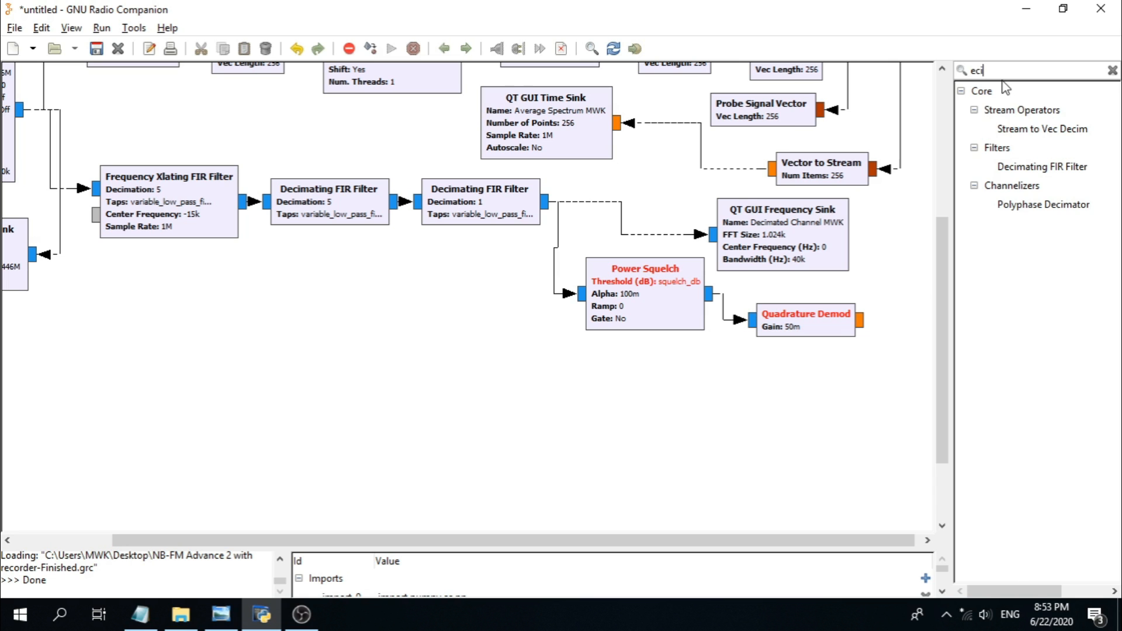
key("BackSpace")
key("BackSpace")
key("BackSpace")
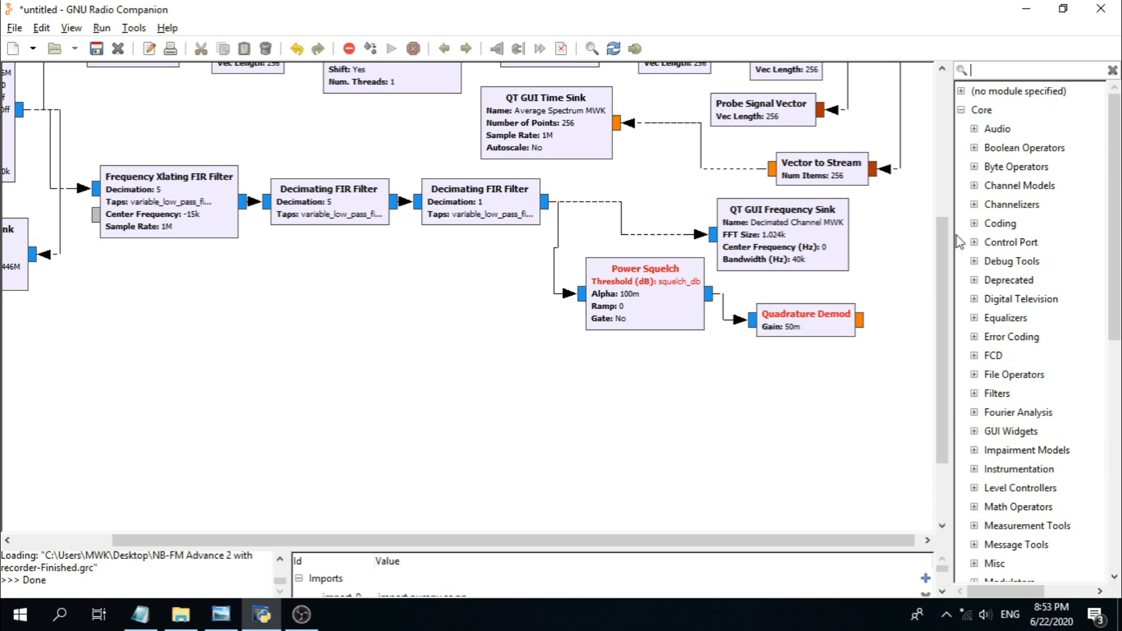
left_click_drag(939, 363, 938, 169)
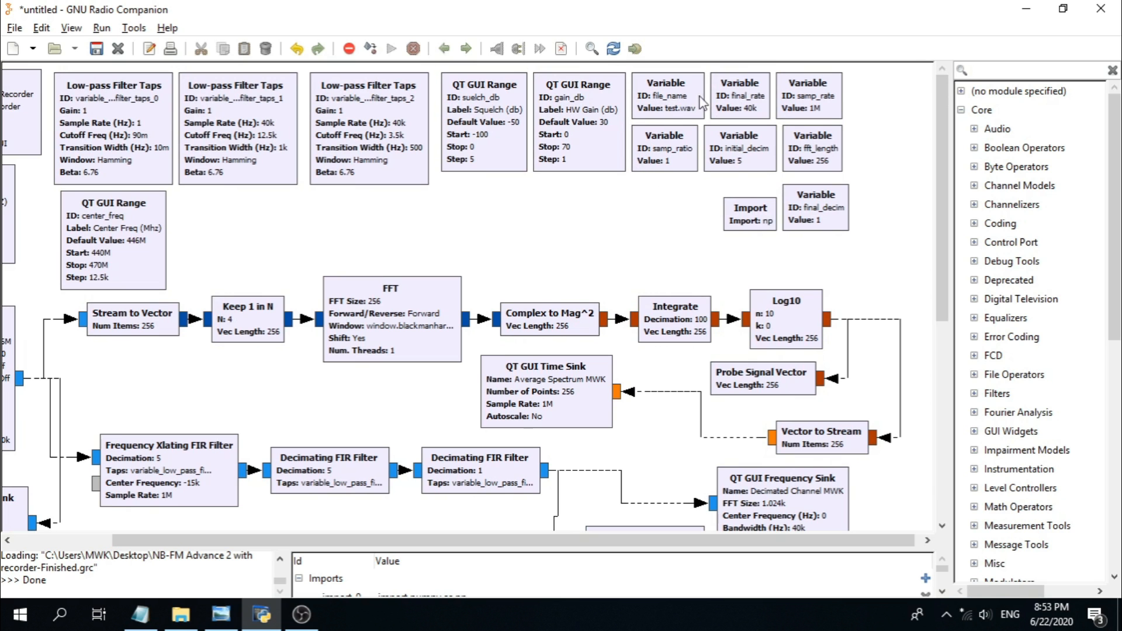
left_click_drag(436, 540, 475, 521)
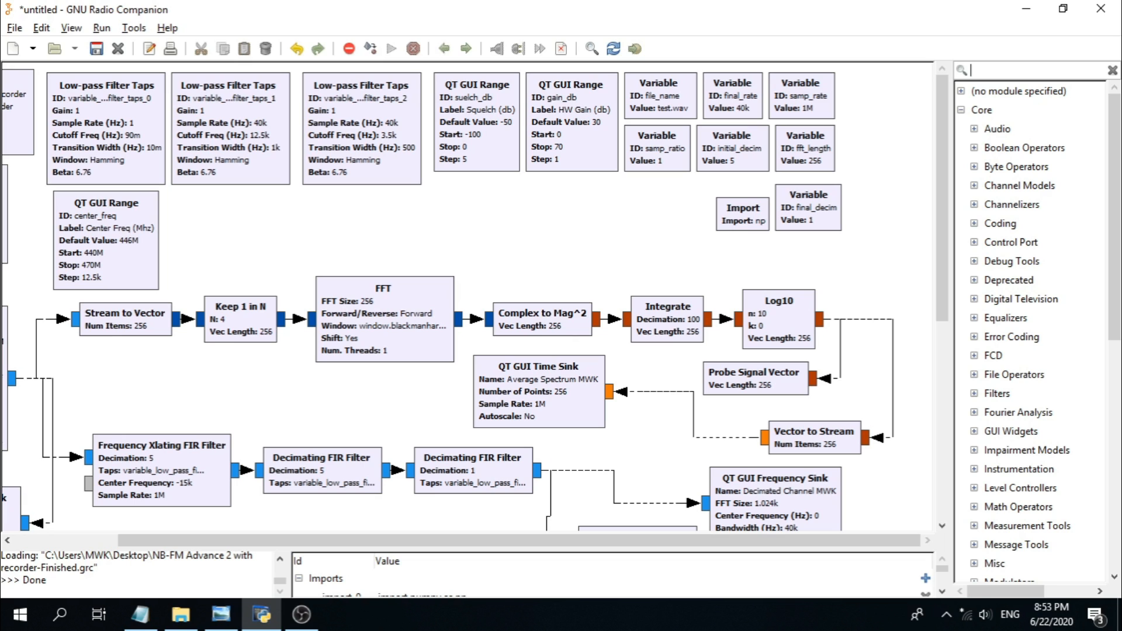
key("alt+Tab")
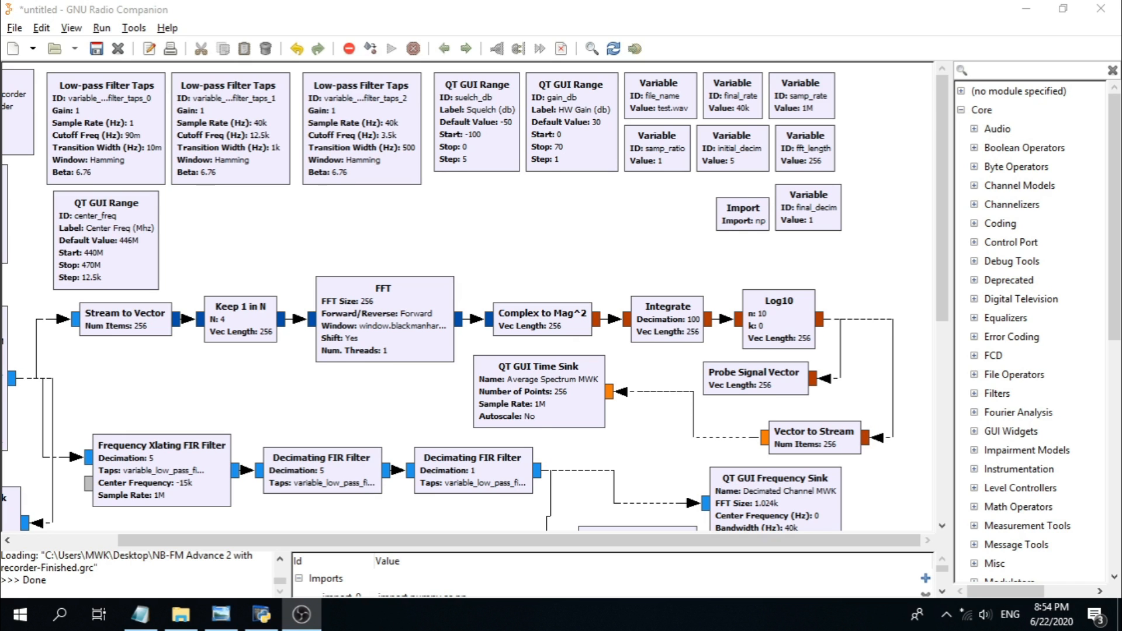
scroll(467, 295, "down", 3)
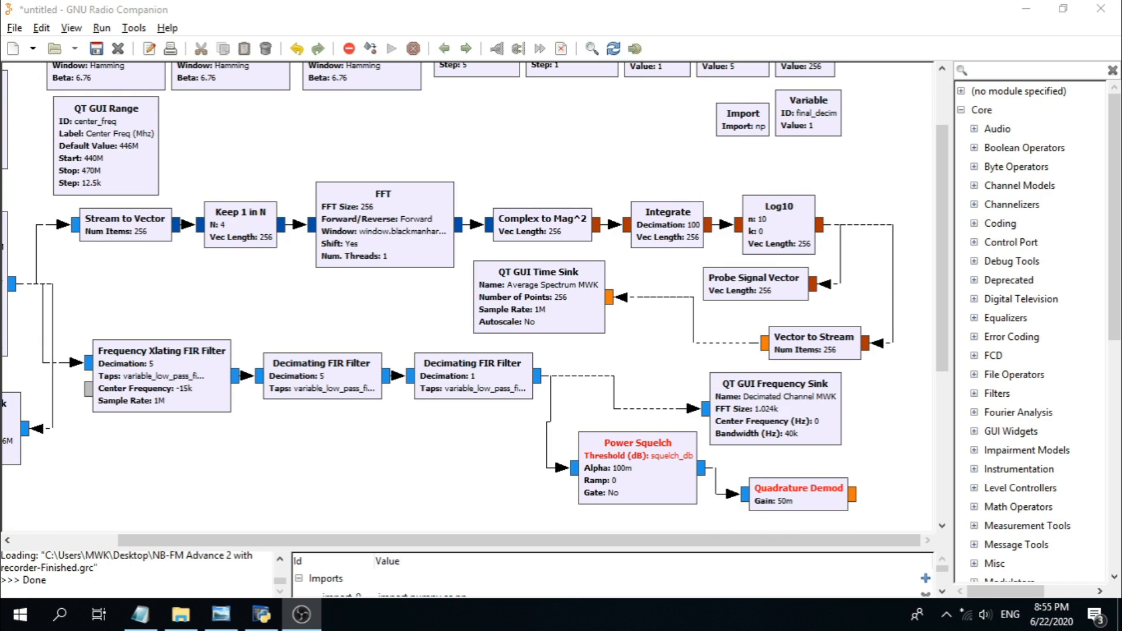
Step: Correct the ID of the Squelch (db) QT GUI Range to squelch_db
left_click_drag(938, 347, 938, 377)
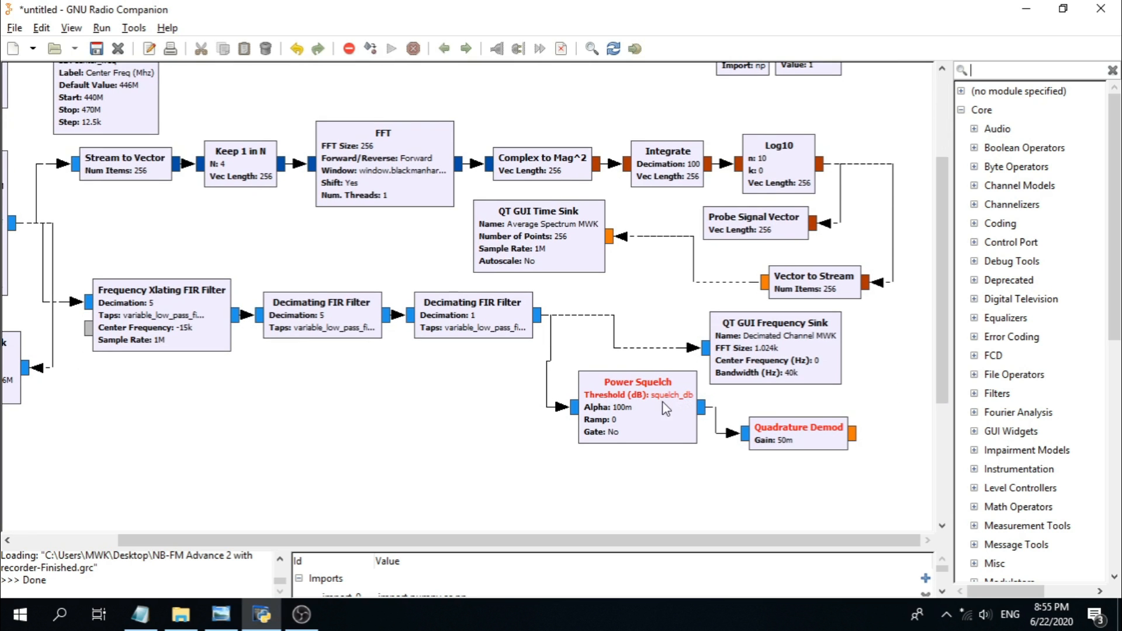
left_click_drag(937, 371, 958, 275)
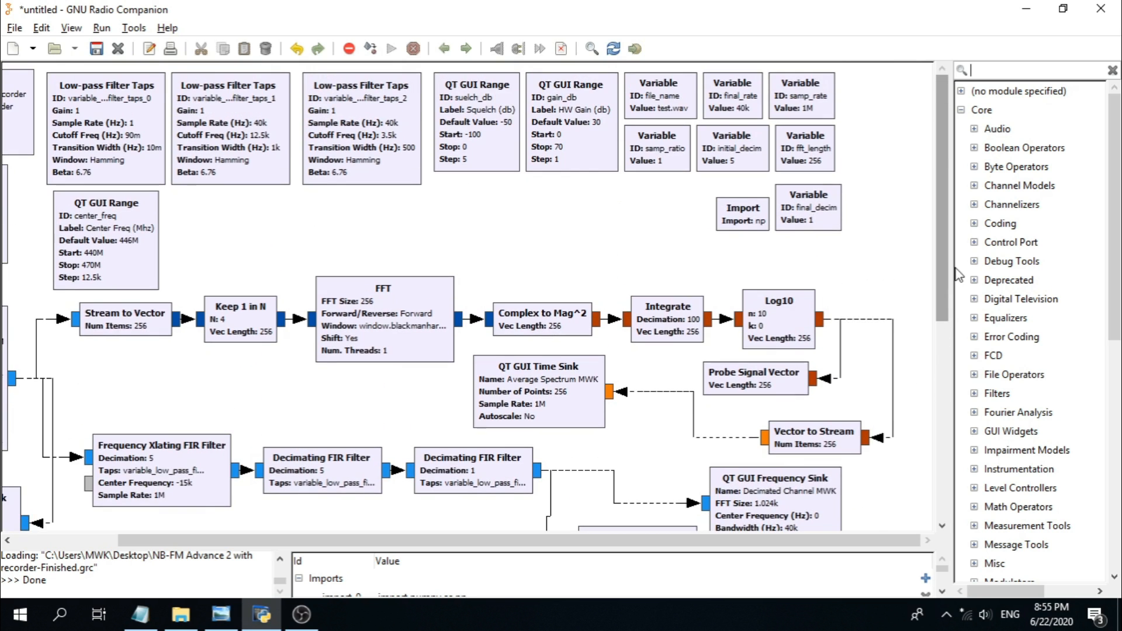
double_click(476, 114)
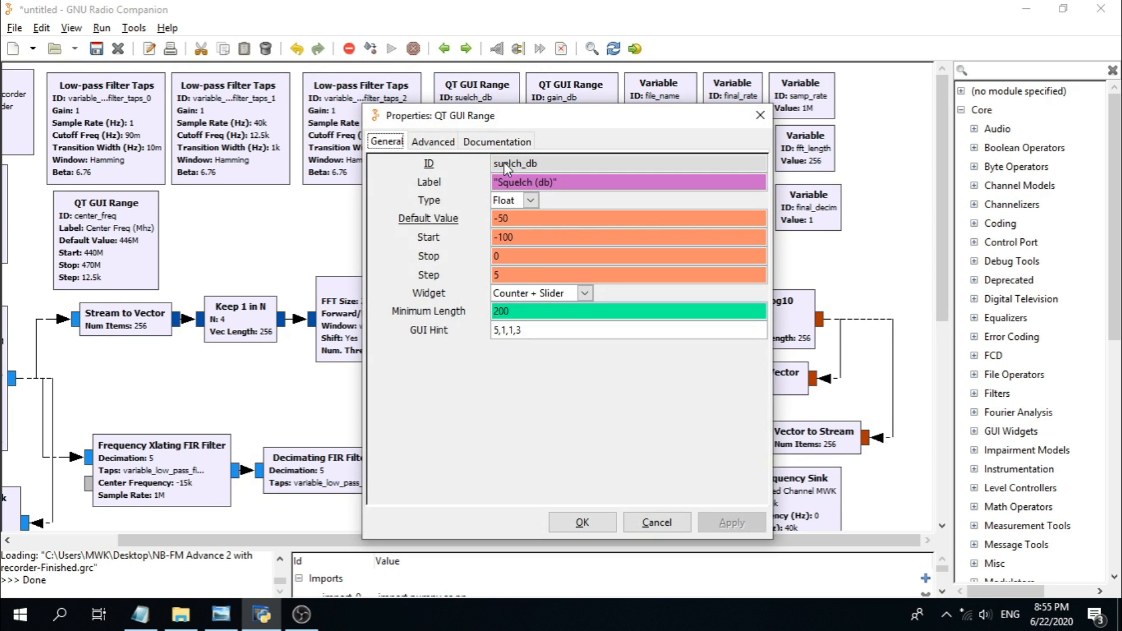
left_click(504, 166)
type("q")
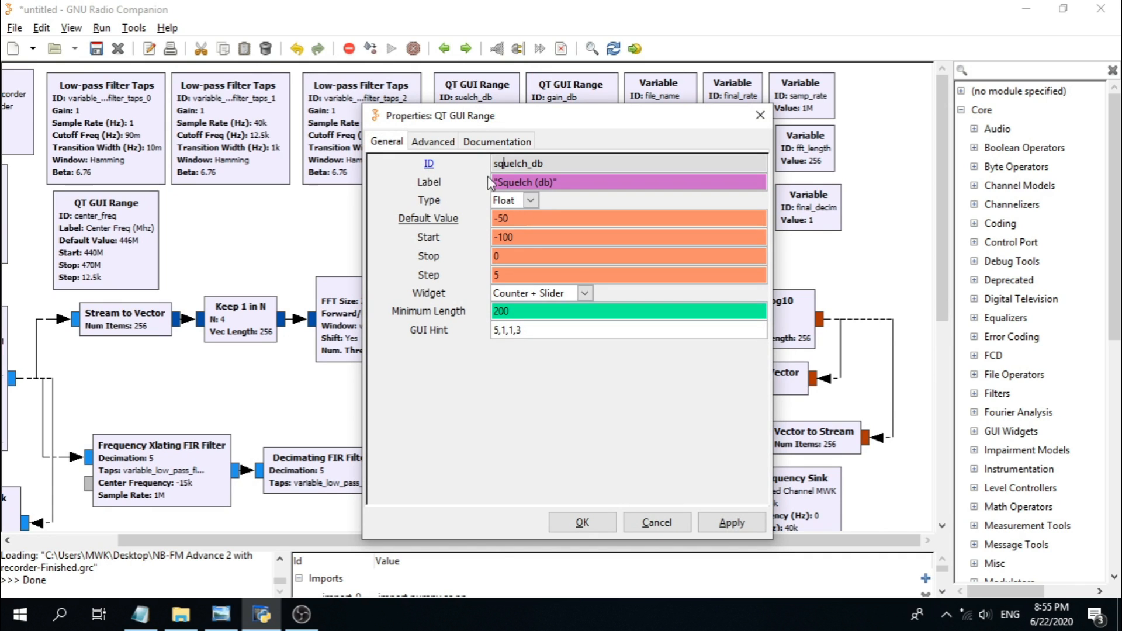
left_click(608, 526)
left_click_drag(939, 198, 935, 286)
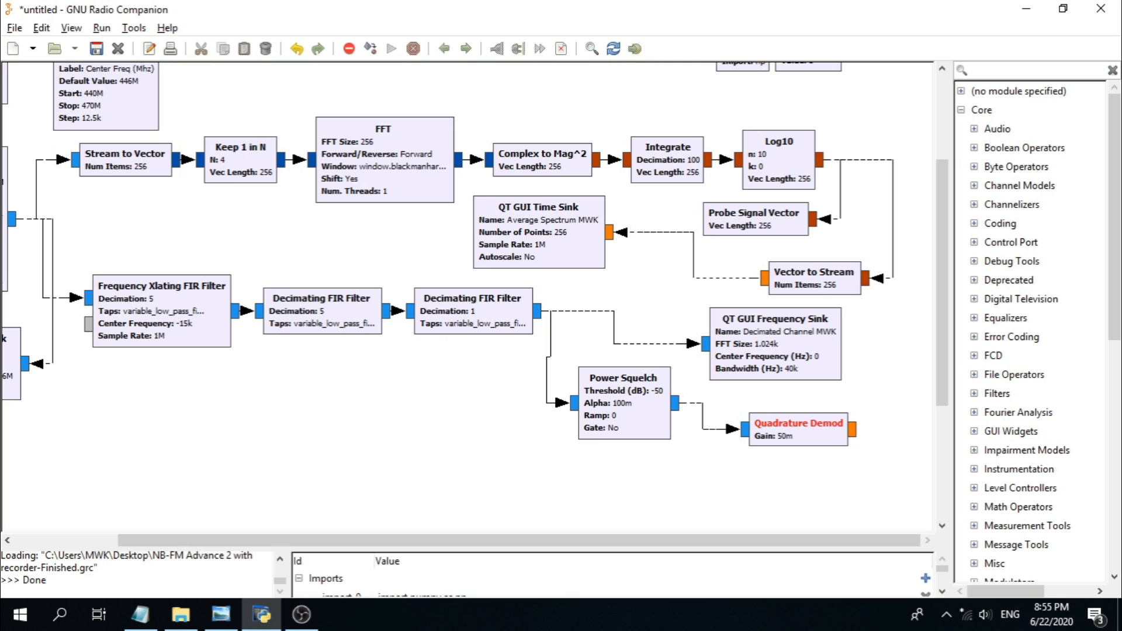
Step: Inspect the Quadrature Demod's properties and close them without changes
left_click(220, 614)
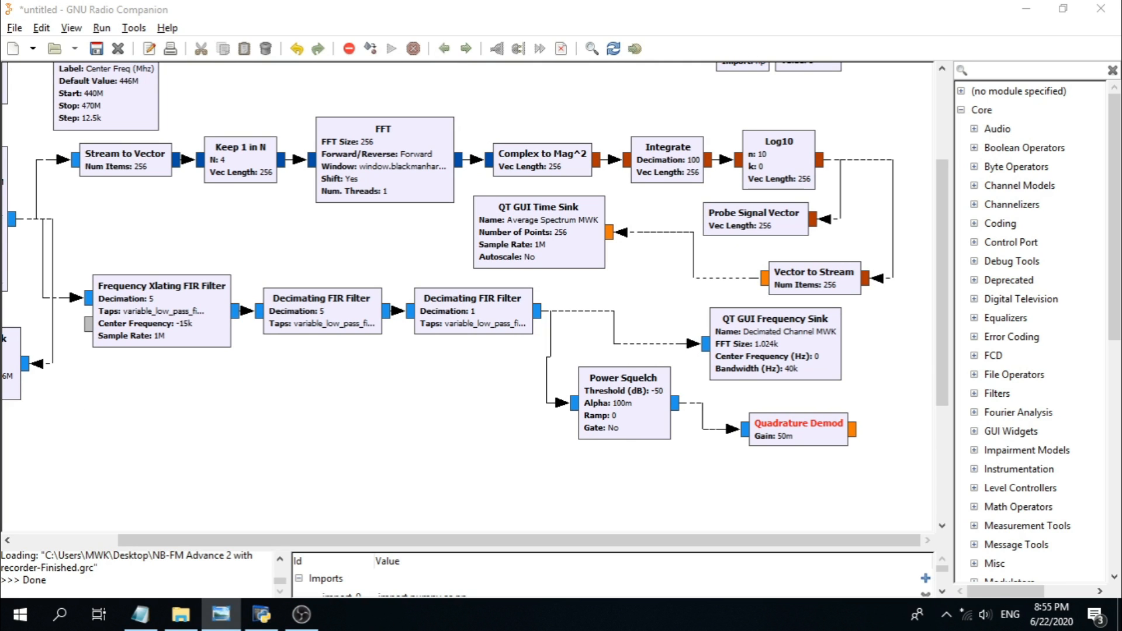
left_click(703, 549)
double_click(791, 430)
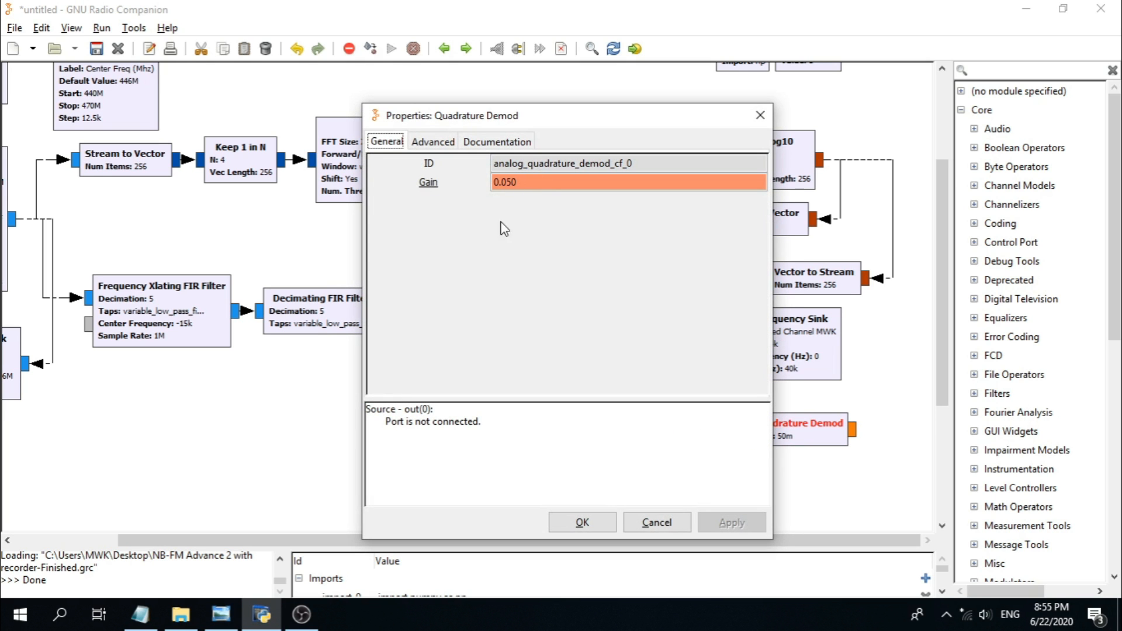
left_click(553, 516)
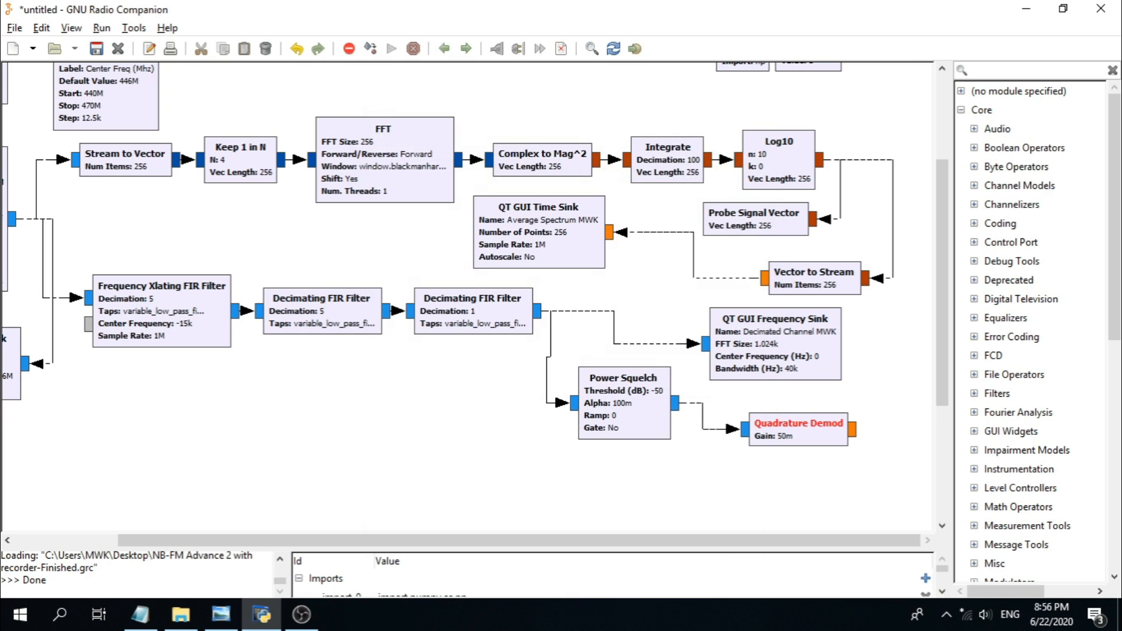
Step: Find the Decimating FIR Filter block in the library and place it directly below the Quadrature Demod
key("alt+Tab")
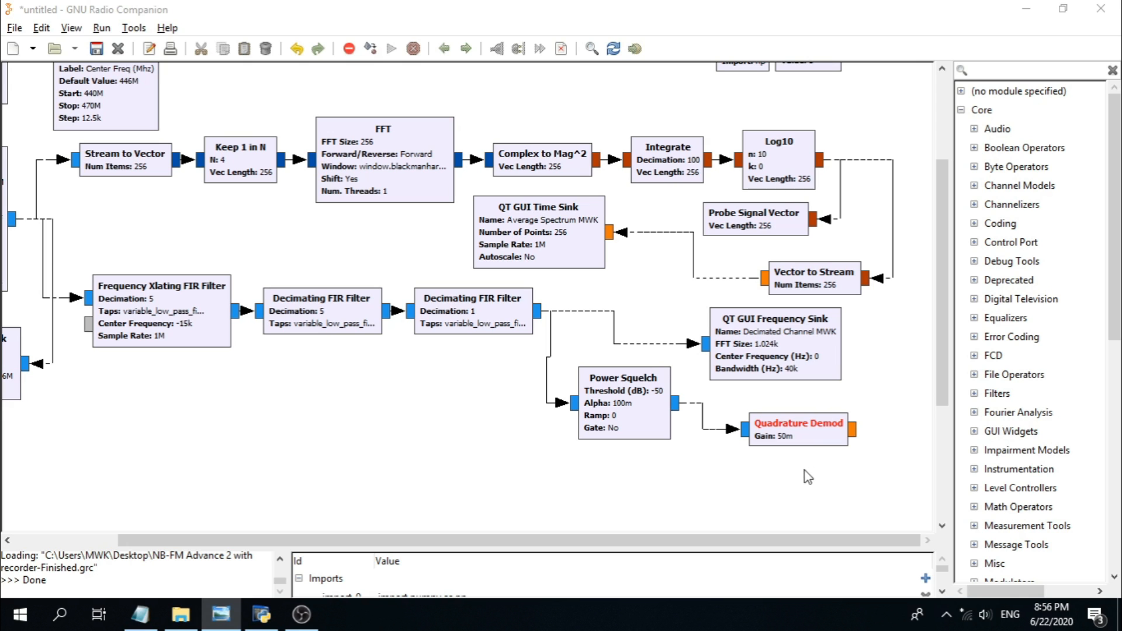
left_click(996, 71)
type("decima")
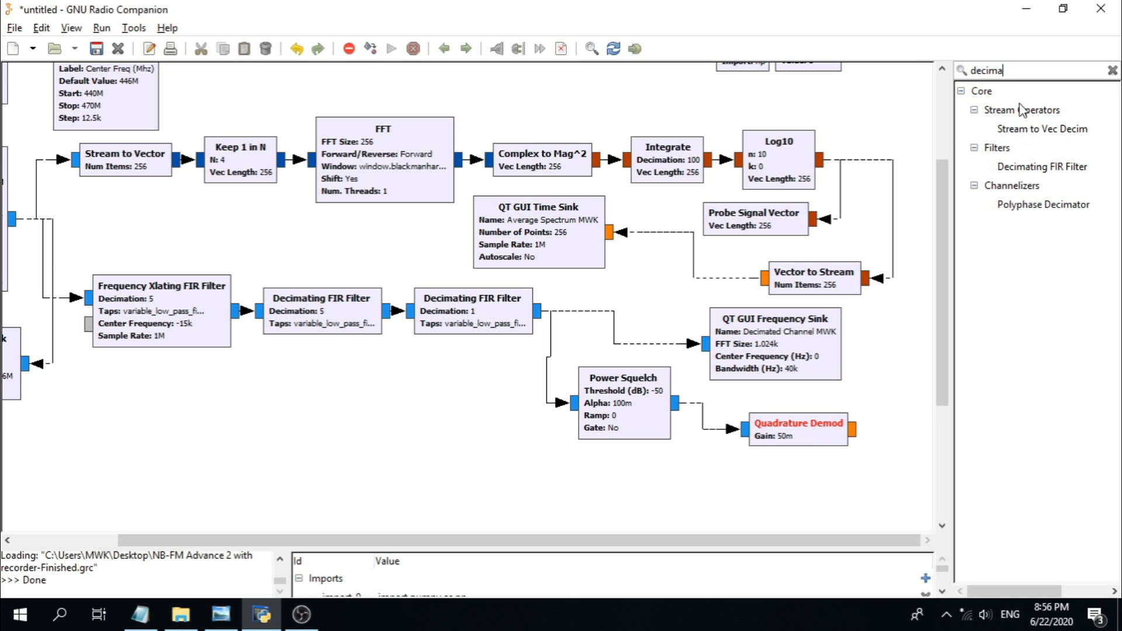
left_click(1055, 168)
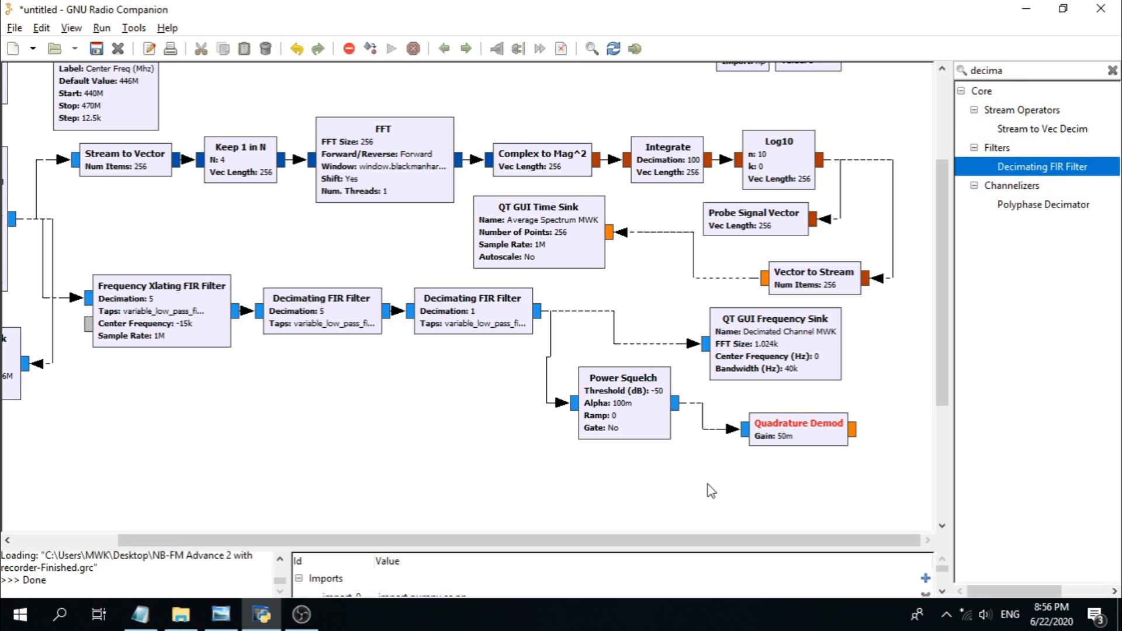
key("Return")
left_click_drag(491, 389, 787, 492)
Step: Set the new Decimating FIR Filter's Type to Float->Float (Real Taps) and its Decimation to initial_decim
double_click(789, 491)
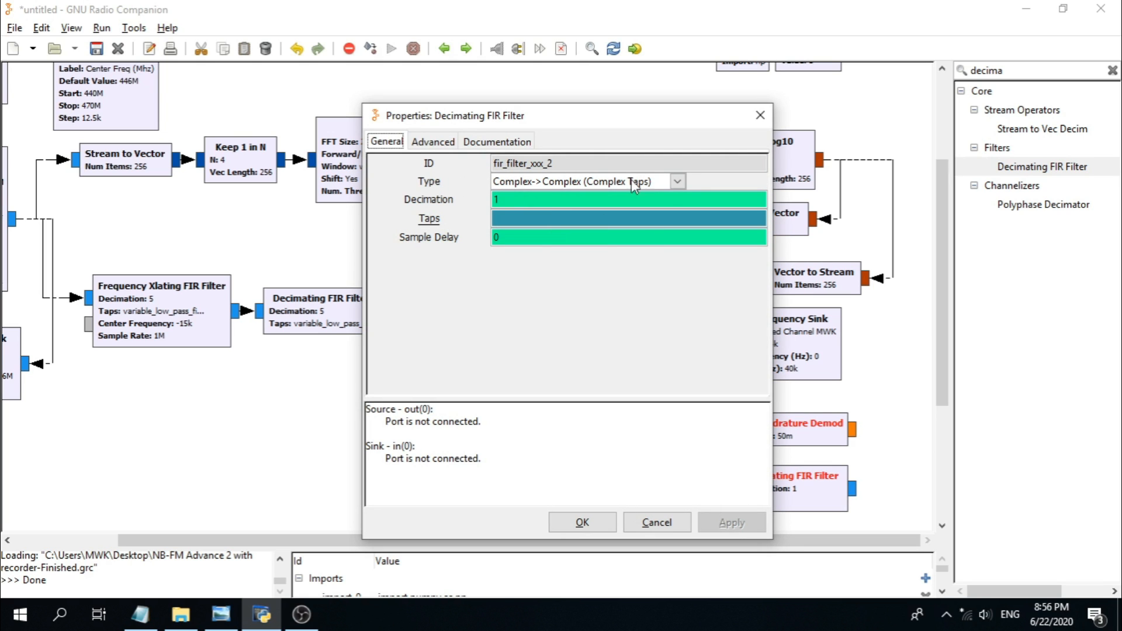
left_click(677, 182)
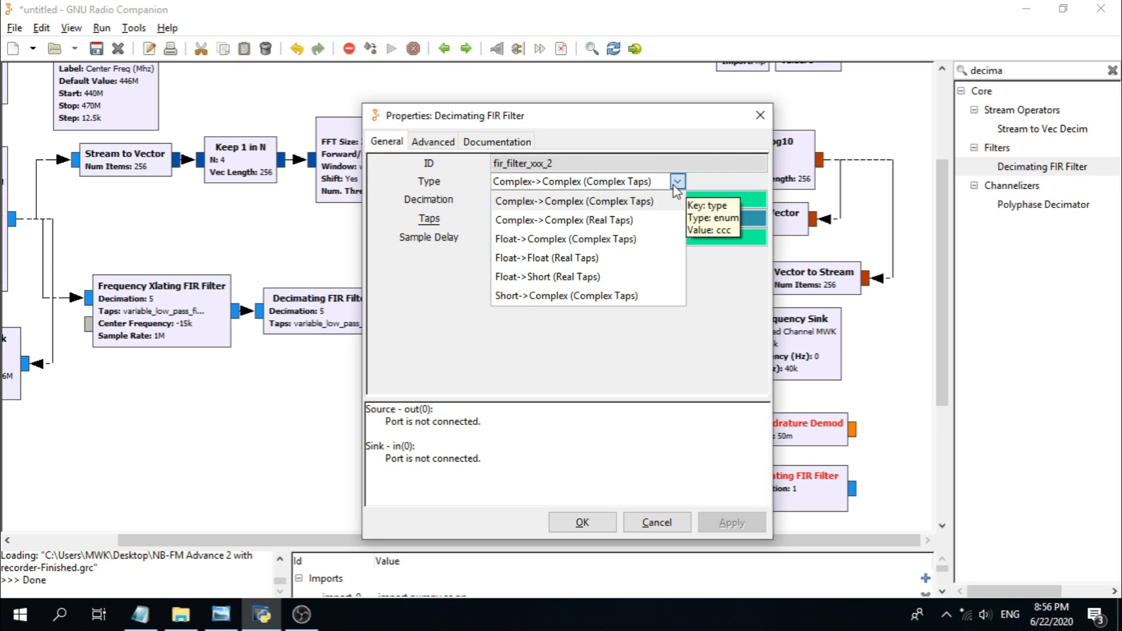
left_click(554, 258)
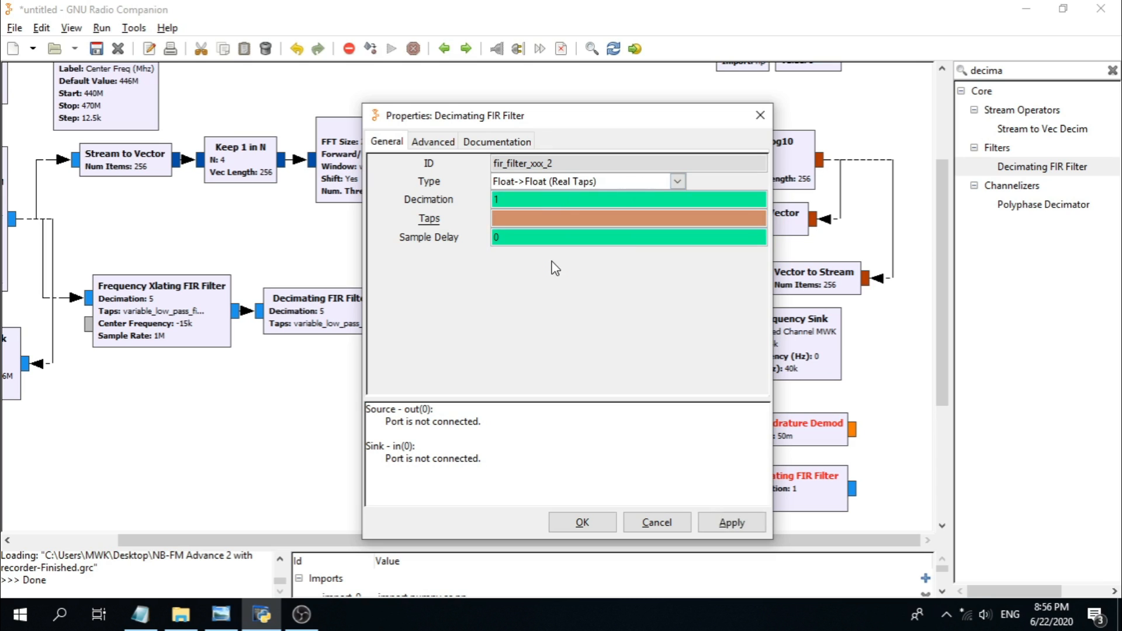
double_click(513, 196)
type("initial_decim")
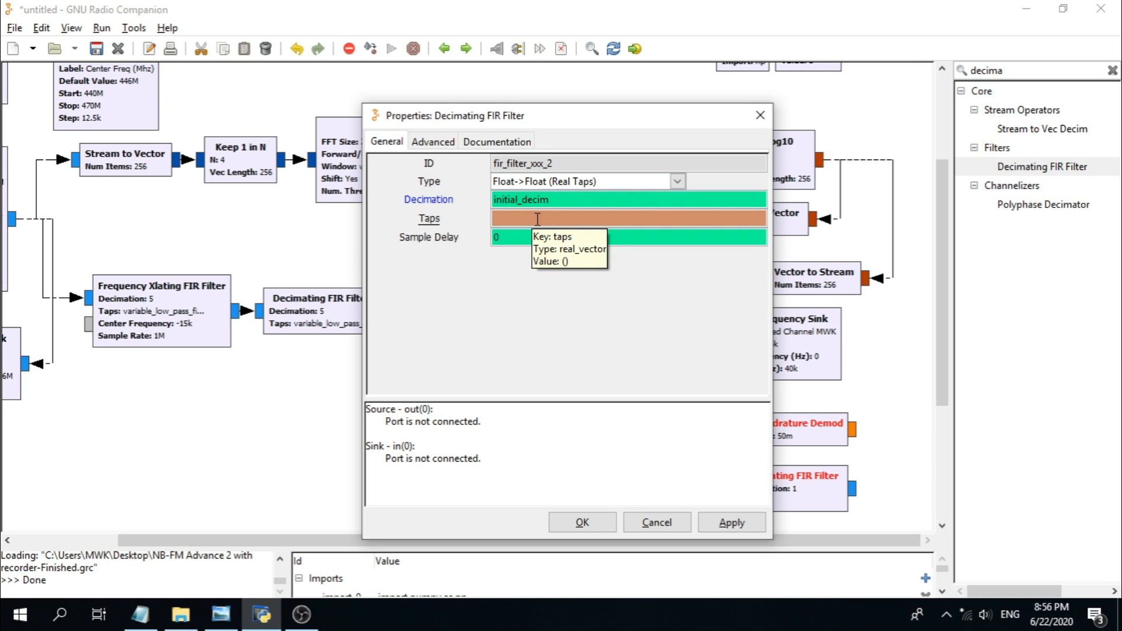
Step: Set the new Decimating FIR Filter's Taps to variable_low_pass_filter_taps_0 and accept its properties
left_click(537, 219)
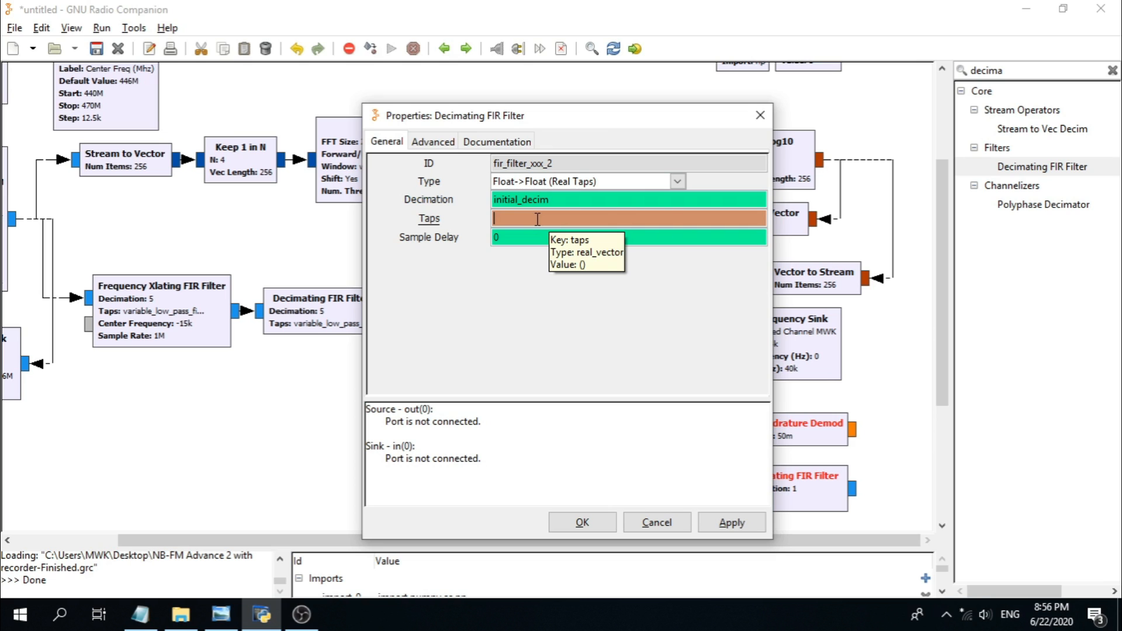
type("v")
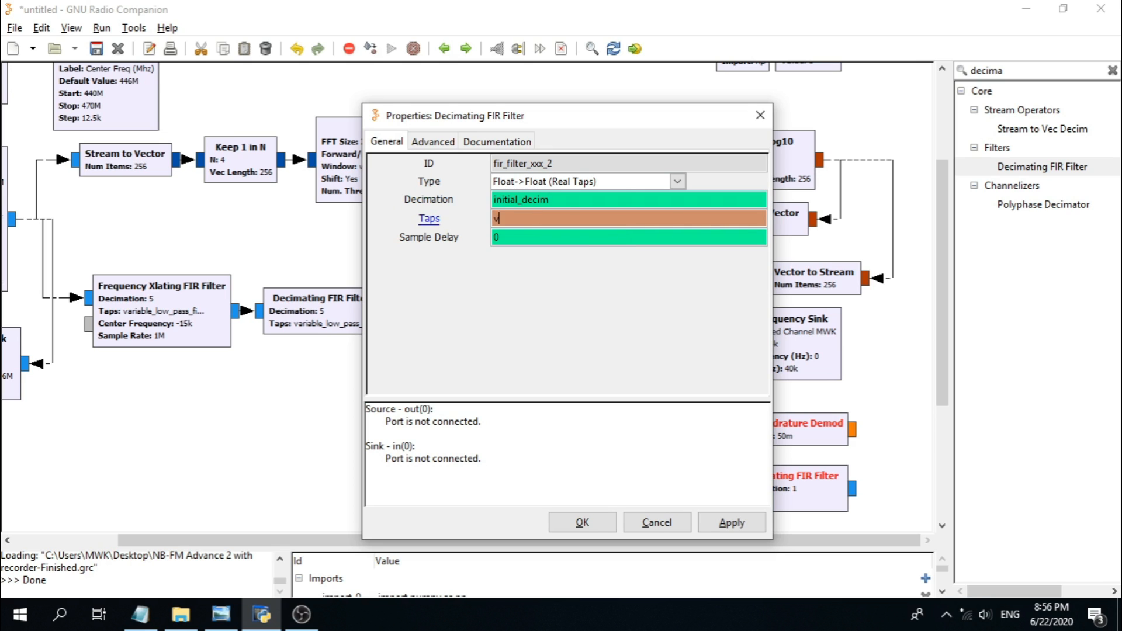
type("ariable")
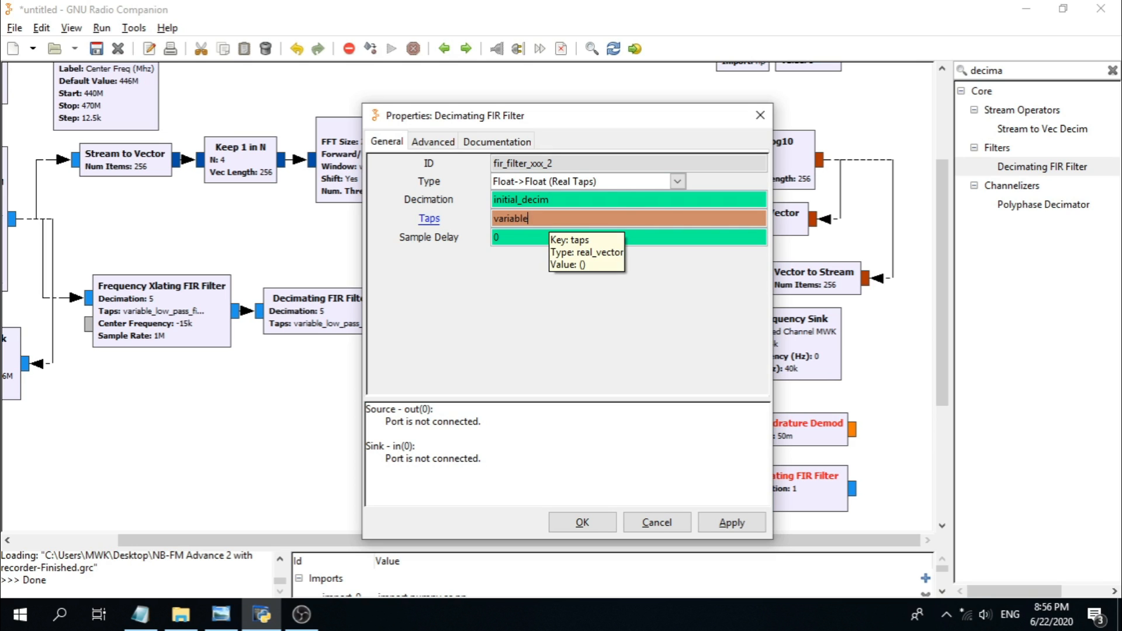
type("_low_pass_filt")
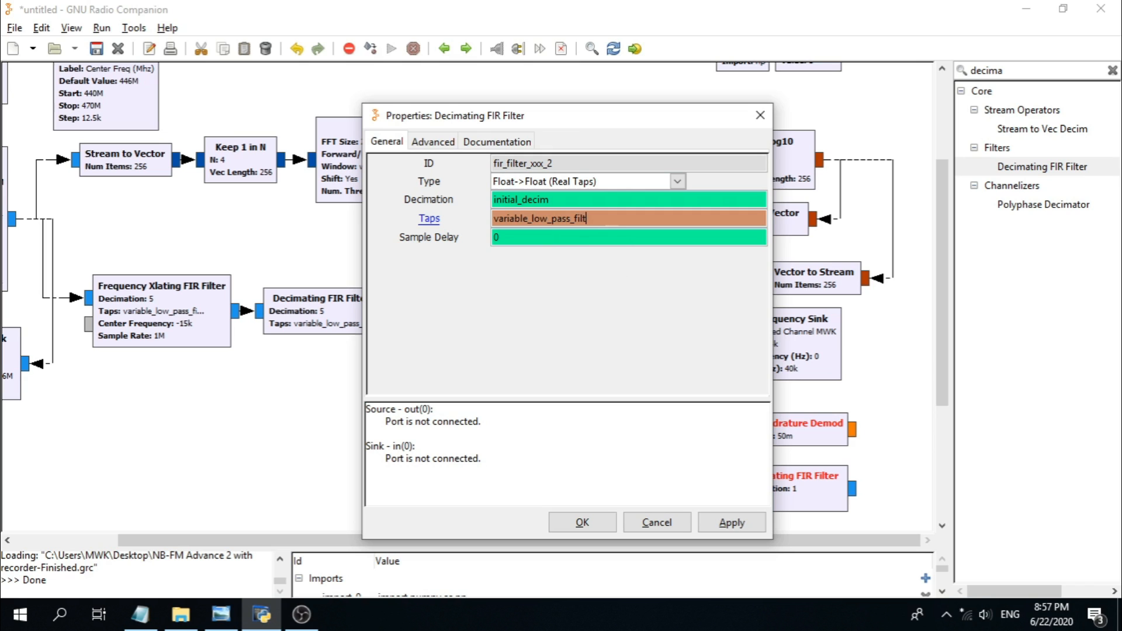
type("er_taps")
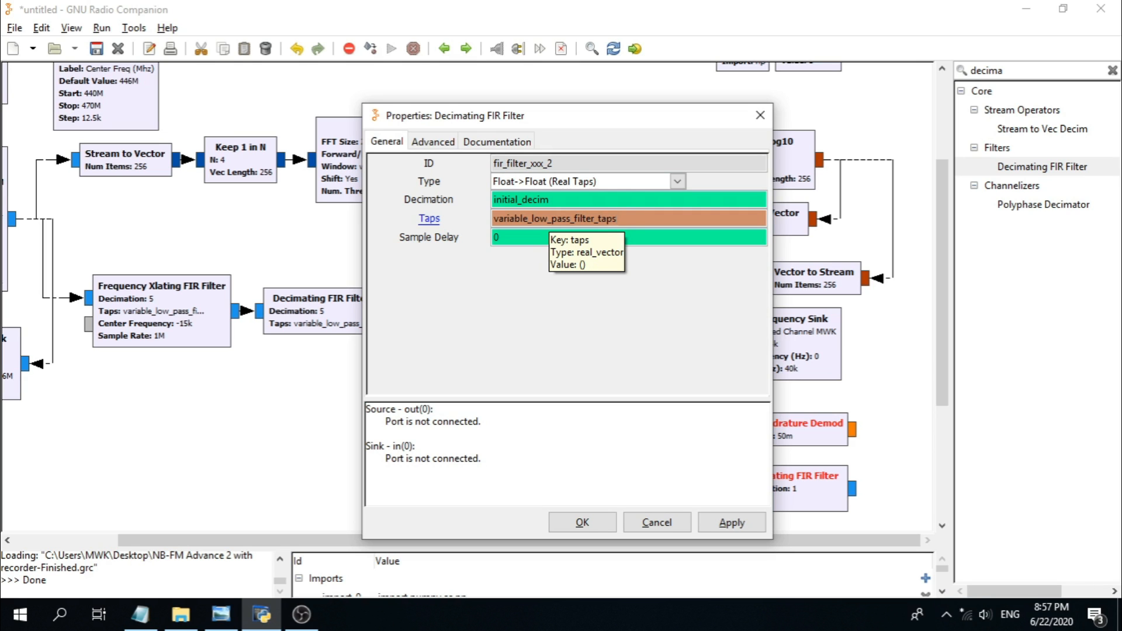
type("_0")
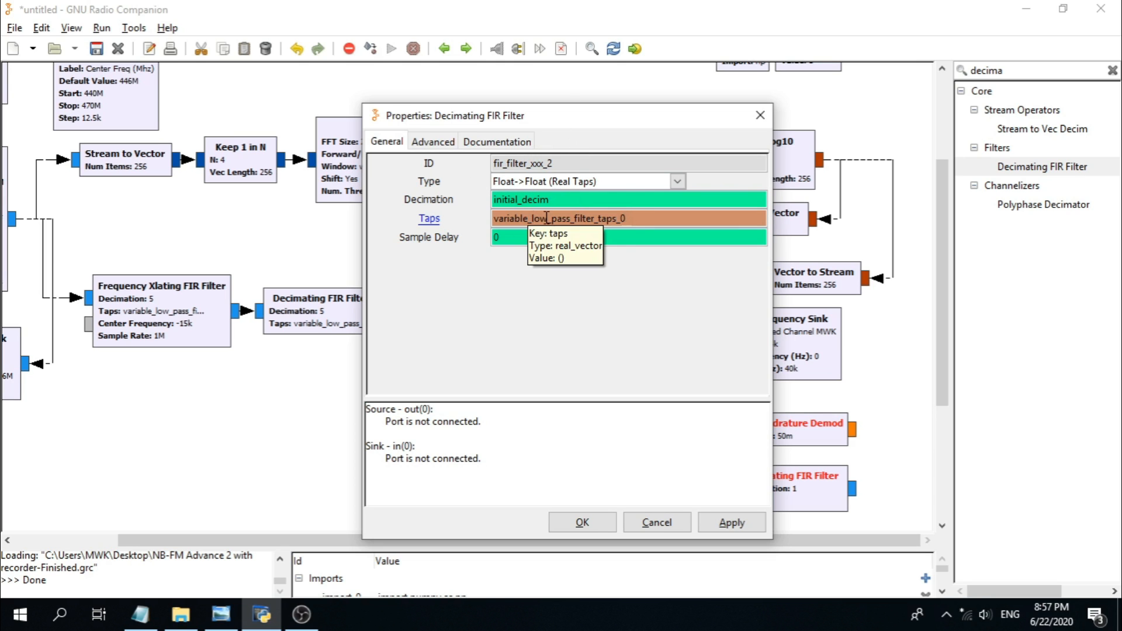
left_click_drag(557, 204, 454, 203)
left_click(564, 205)
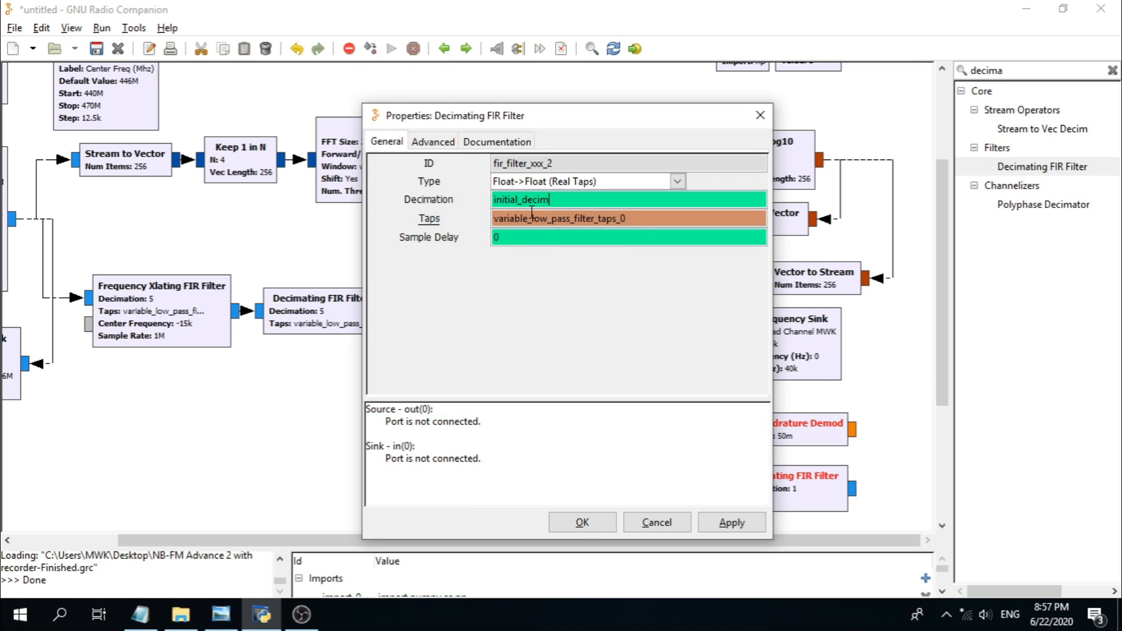
left_click(585, 523)
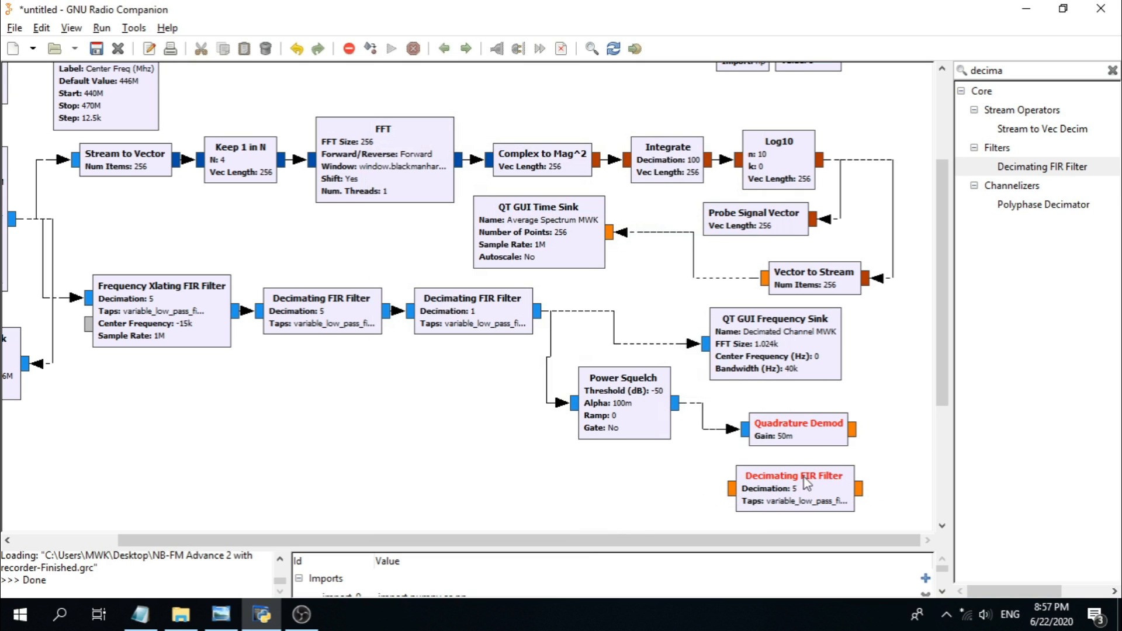
Step: Rotate the new Decimating FIR Filter counterclockwise twice, turning it 180 degrees
right_click(819, 482)
left_click(825, 490)
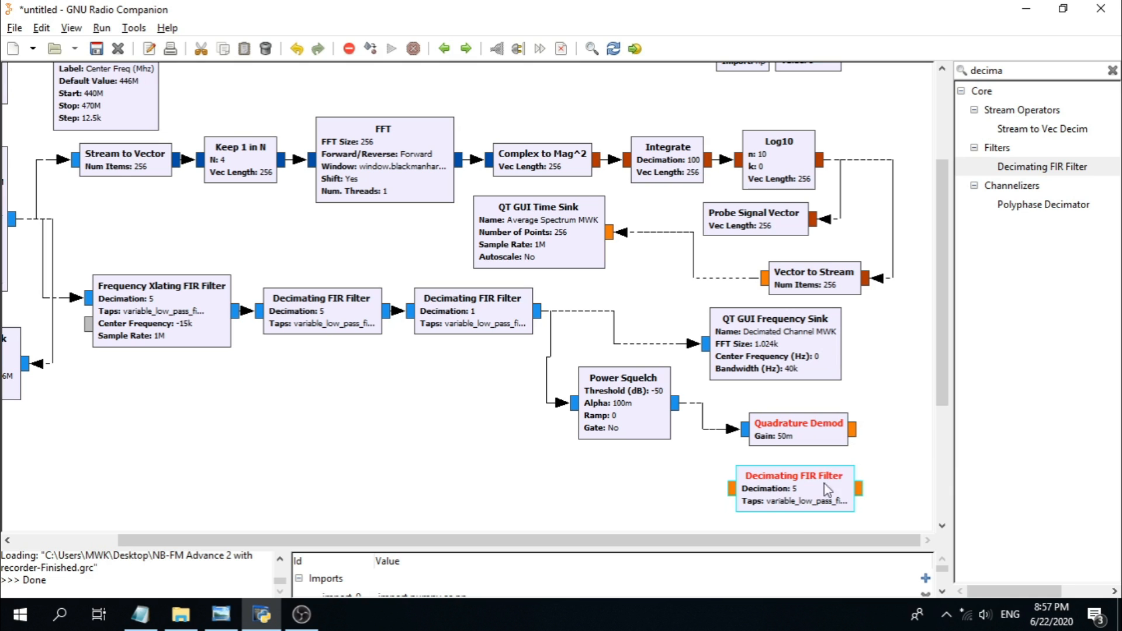
key("Left")
right_click(766, 494)
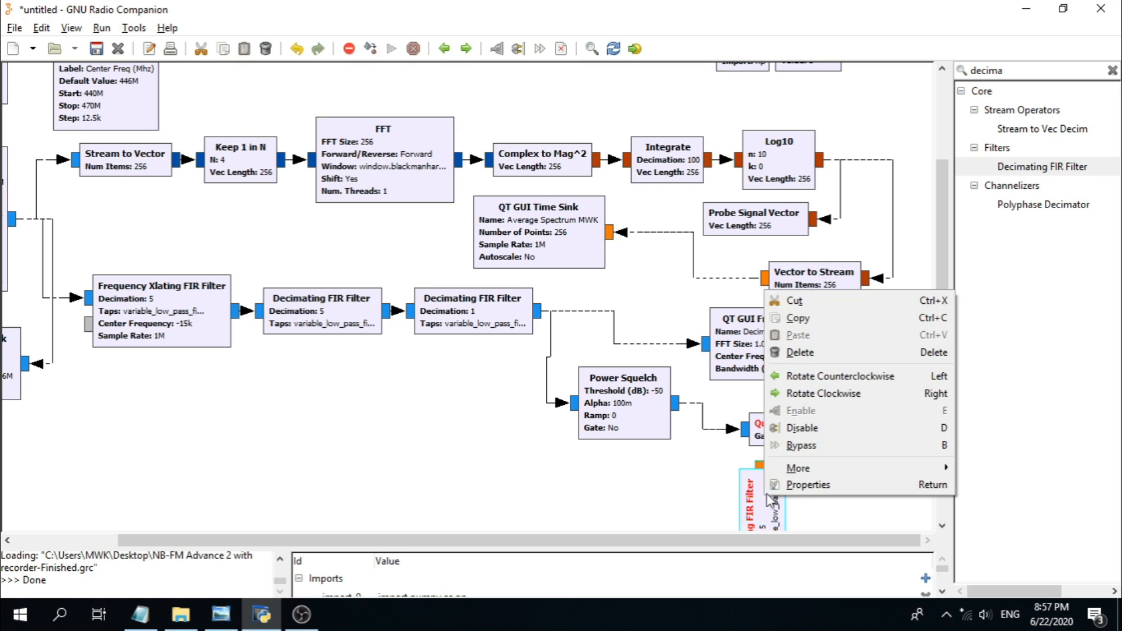
left_click(841, 377)
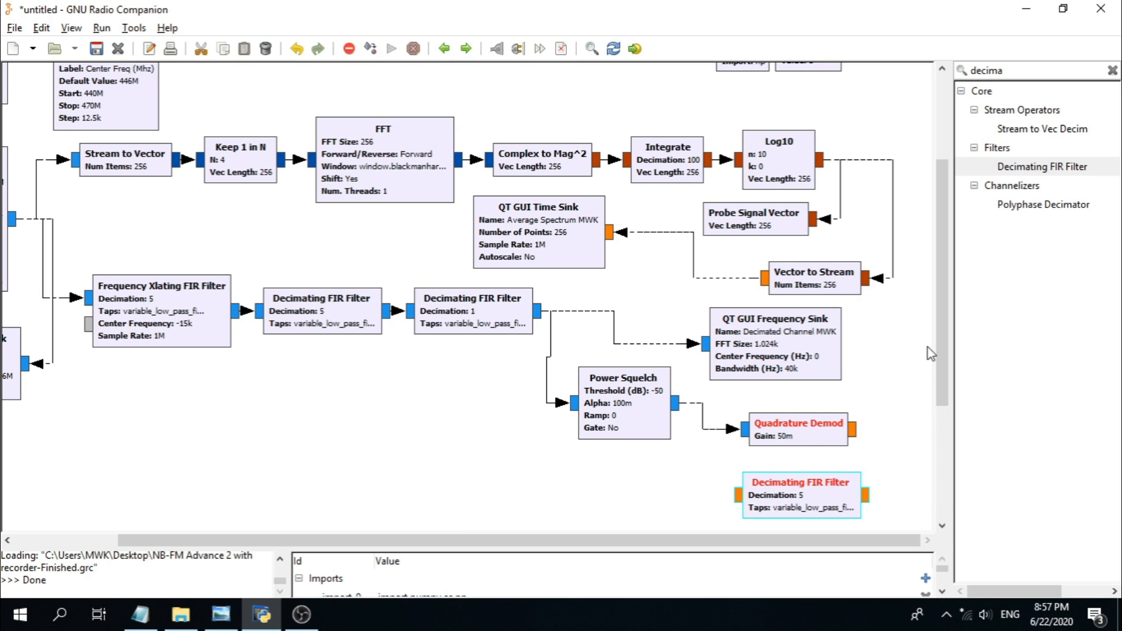
Step: Nudge the rotated Decimating FIR Filter slightly and connect the Quadrature Demod's output to its input
left_click_drag(942, 357, 943, 397)
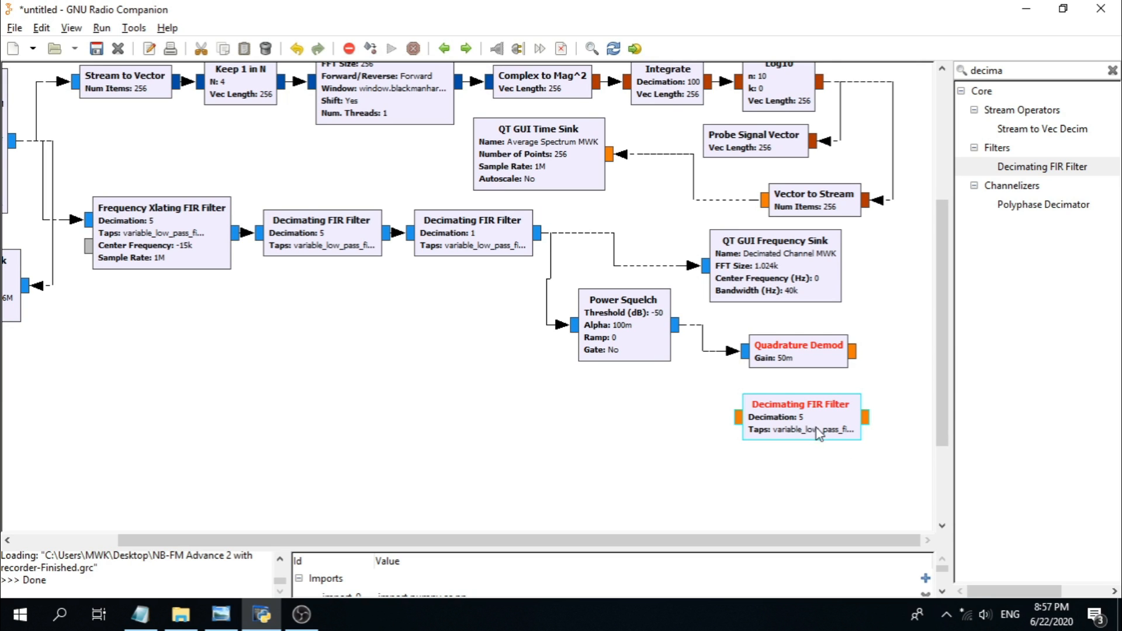
left_click_drag(818, 433, 825, 440)
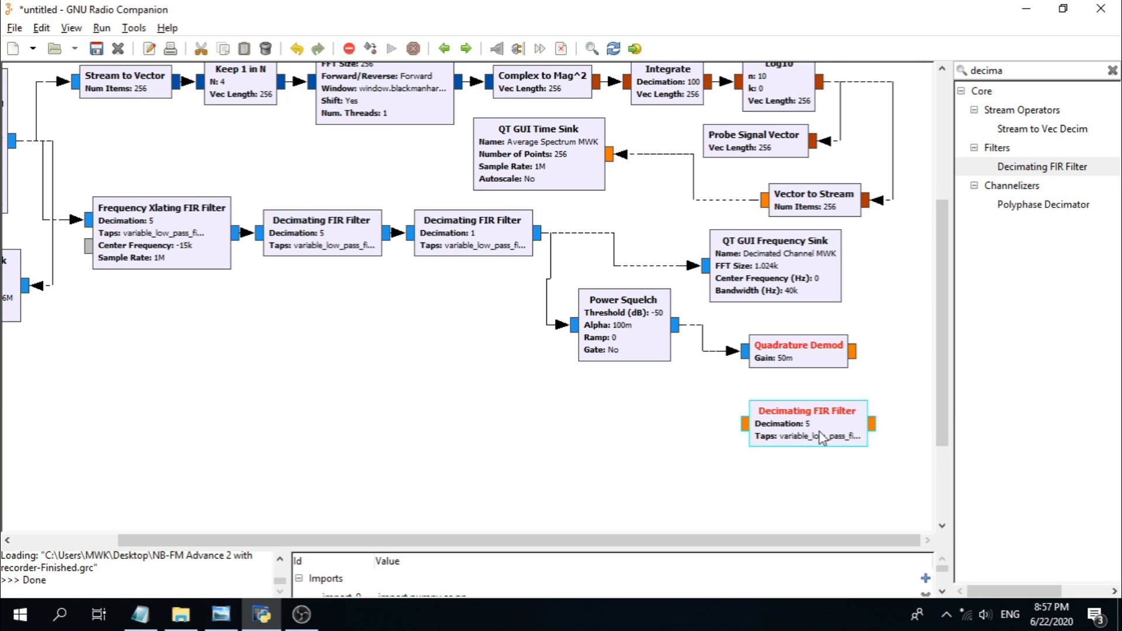
left_click(857, 353)
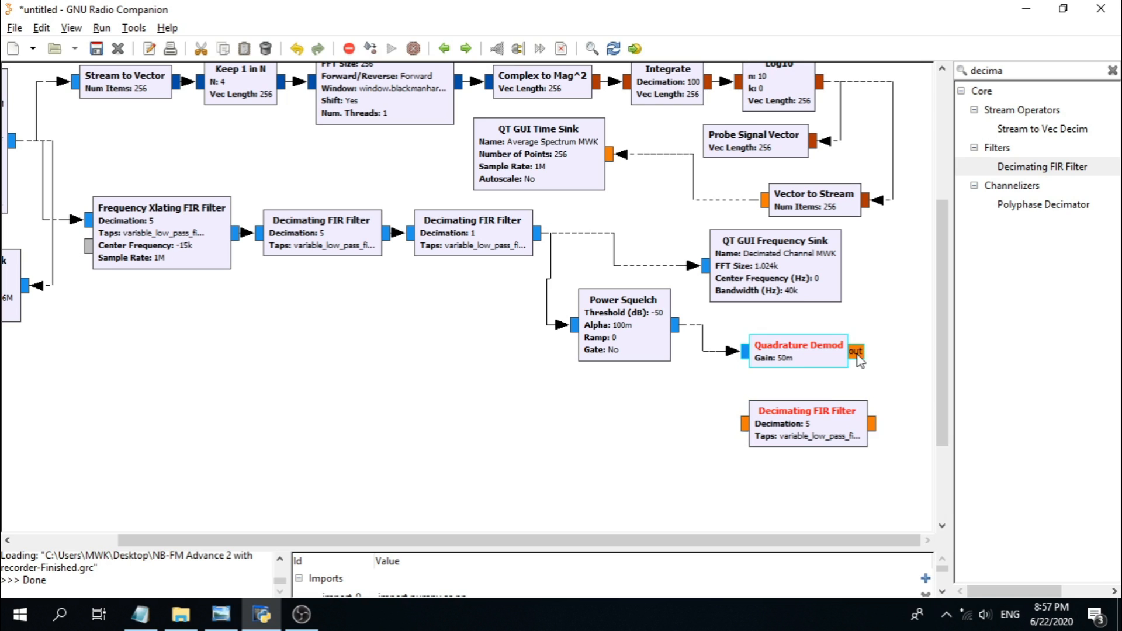
left_click(875, 427)
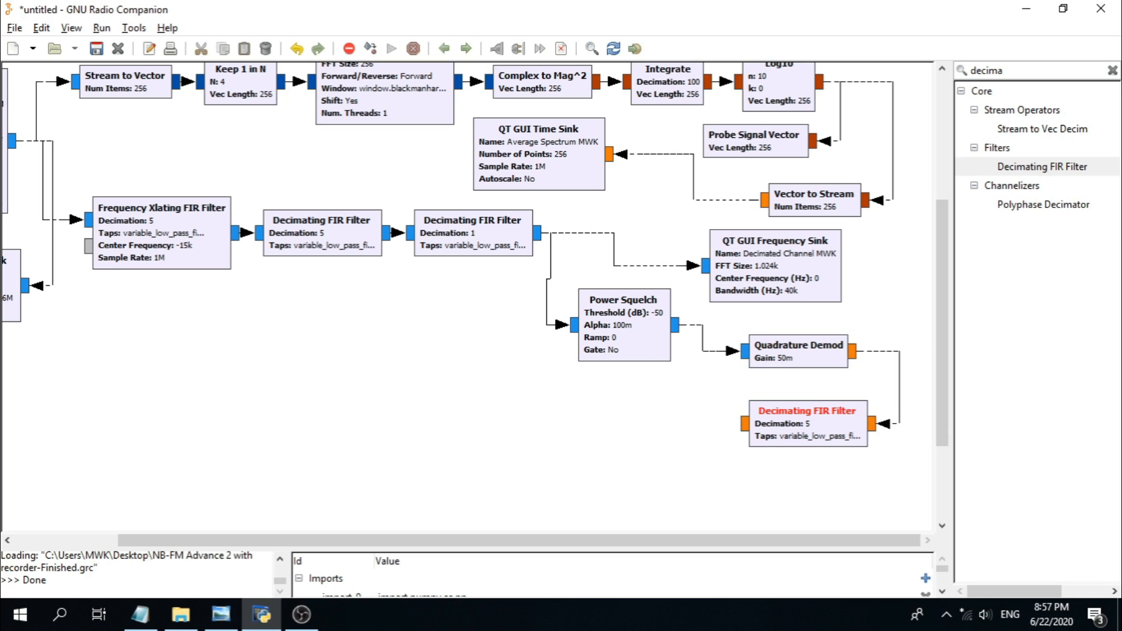
Step: Find the Polyphase Arbitrary Resampler in the library and place it below the Power Squelch, beside the rotated Decimating FIR Filter
key("alt+Tab")
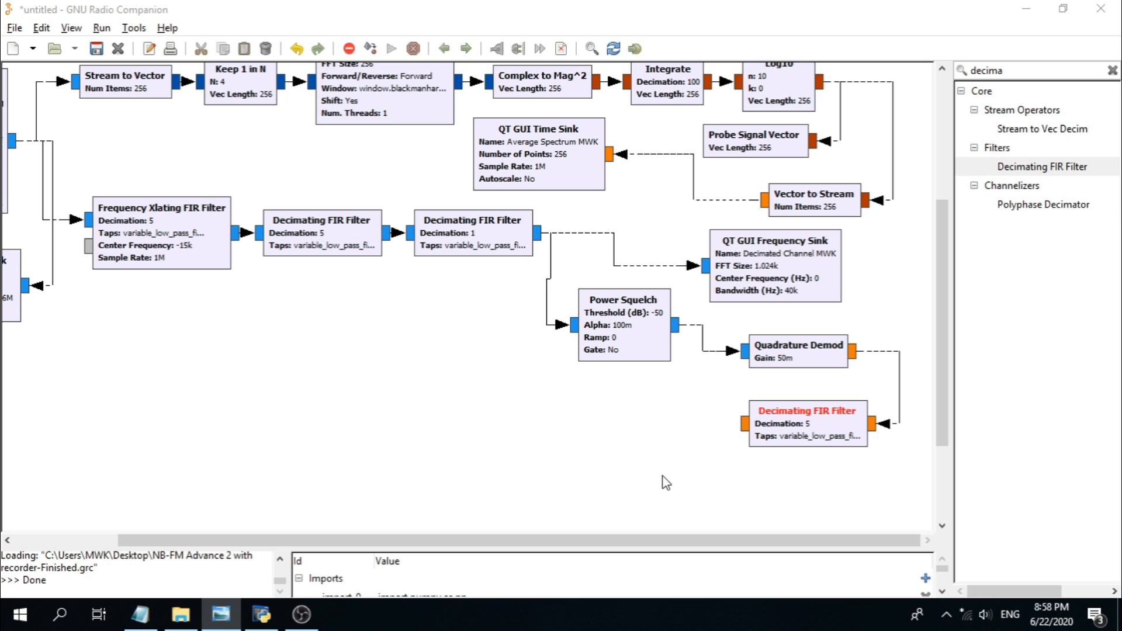
left_click(1021, 68)
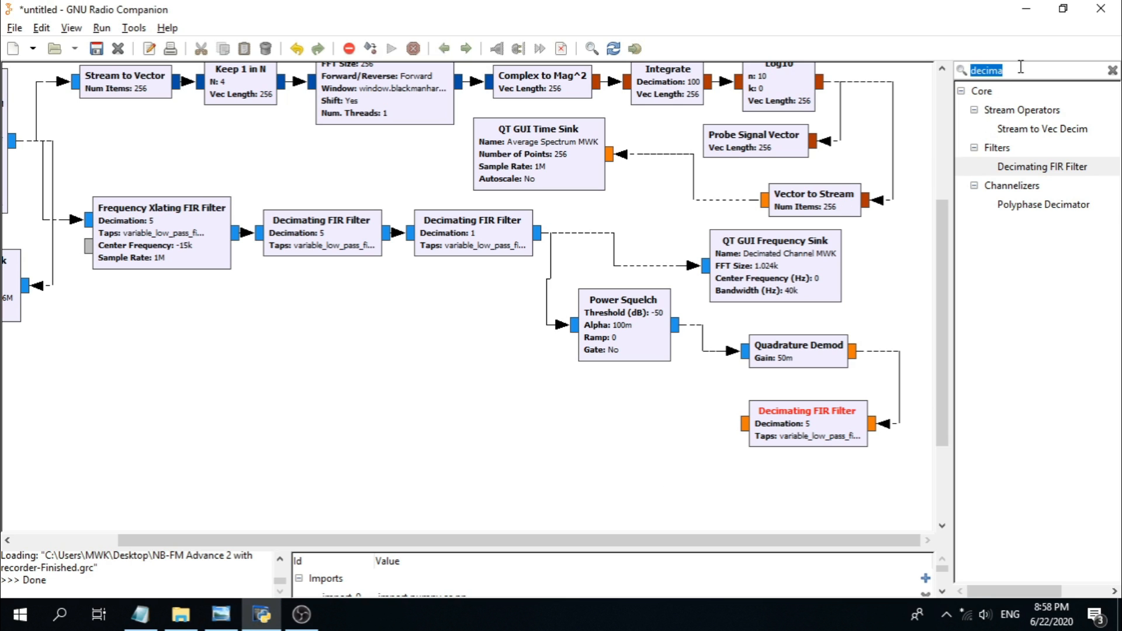
type("polyphase")
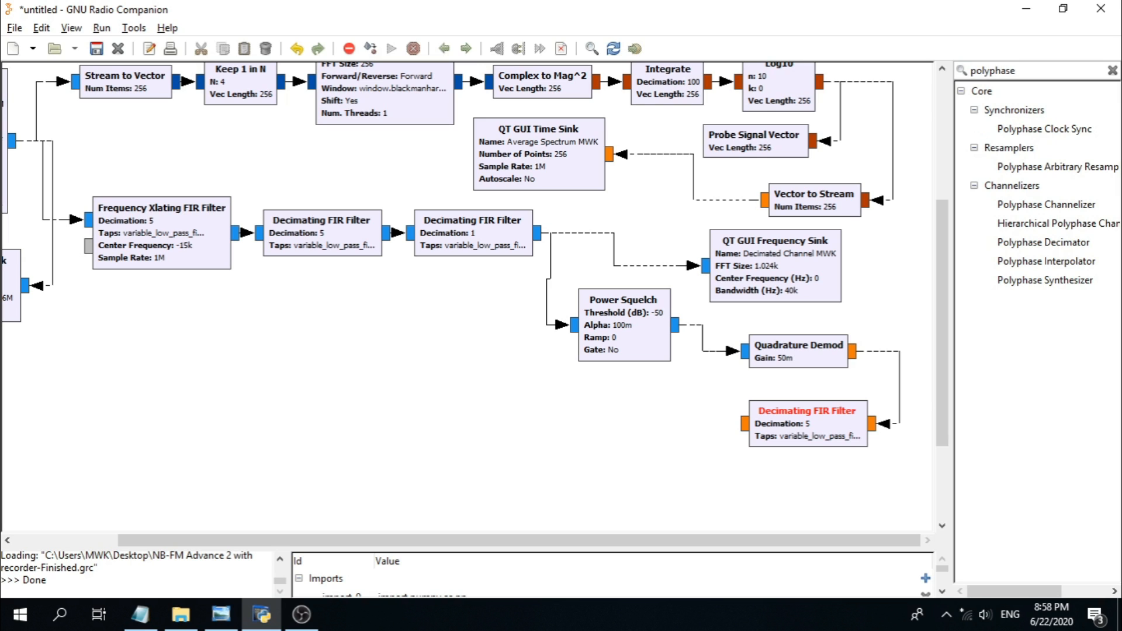
left_click(1065, 171)
double_click(1065, 171)
left_click_drag(700, 435, 590, 428)
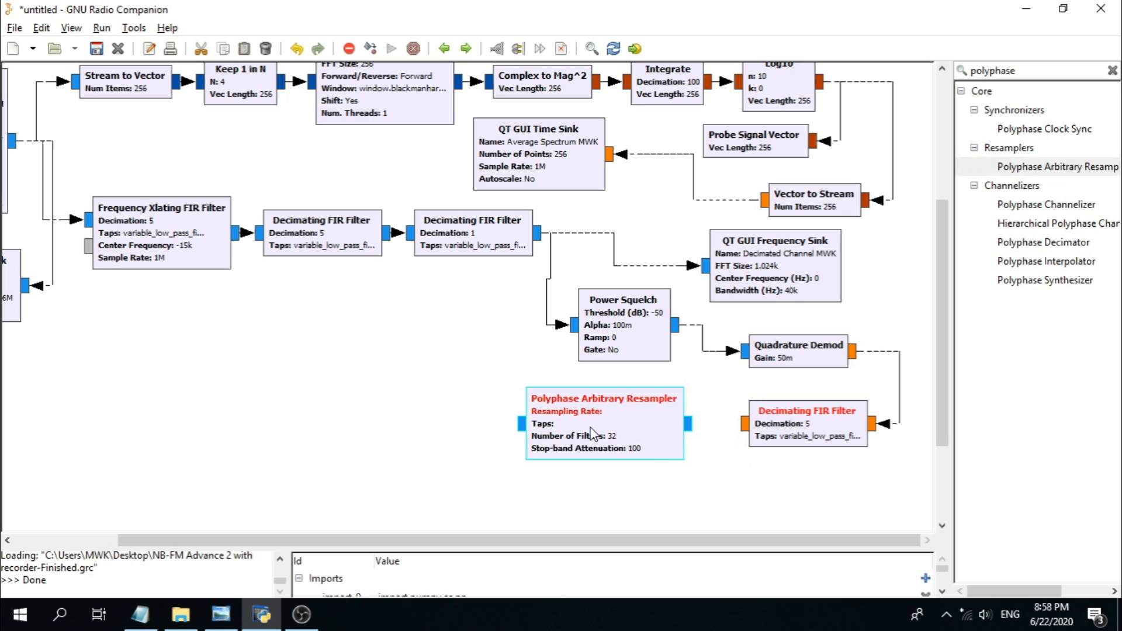
Step: Configure the Polyphase Arbitrary Resampler with type Float->Float (Real Taps) and resampling rate 16e3/float(final_rate/5), and accept its properties
double_click(590, 429)
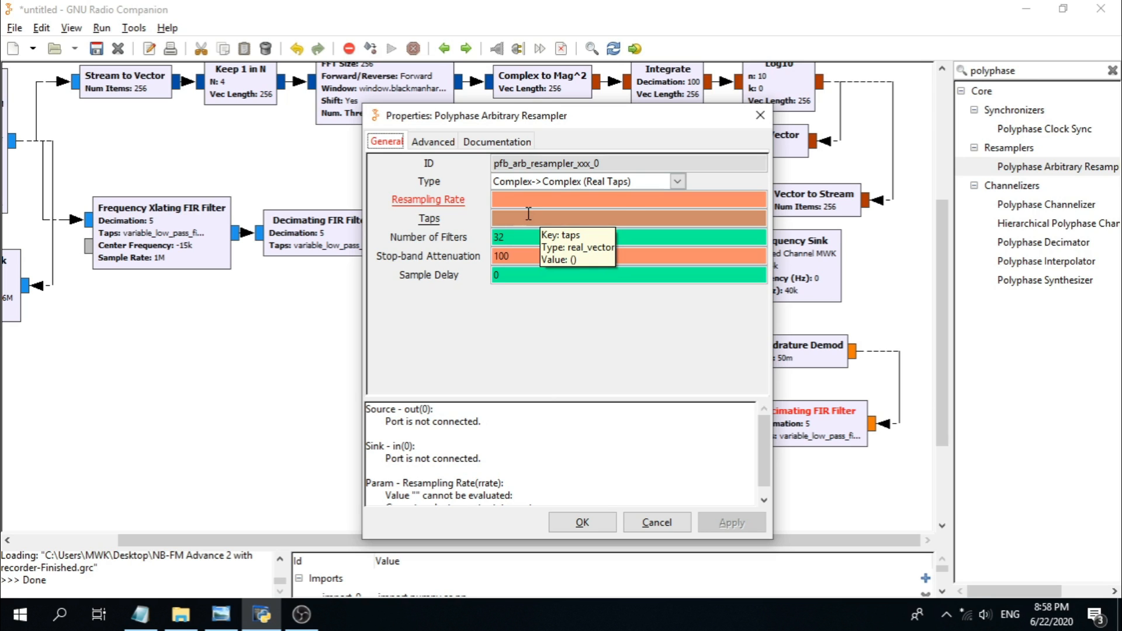
left_click(677, 182)
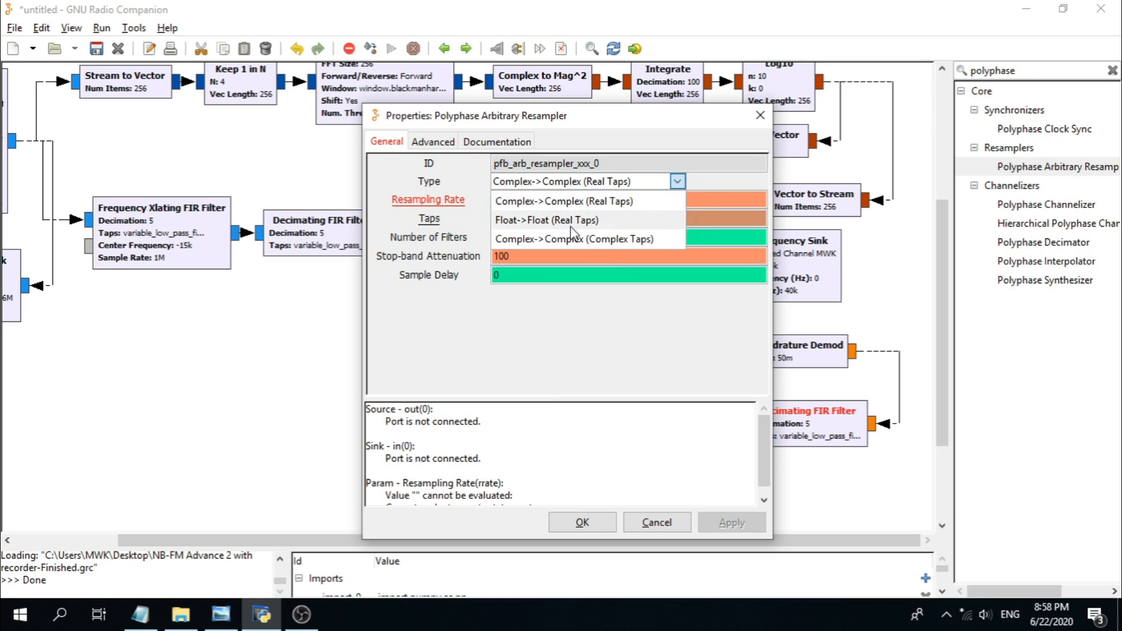
left_click(555, 220)
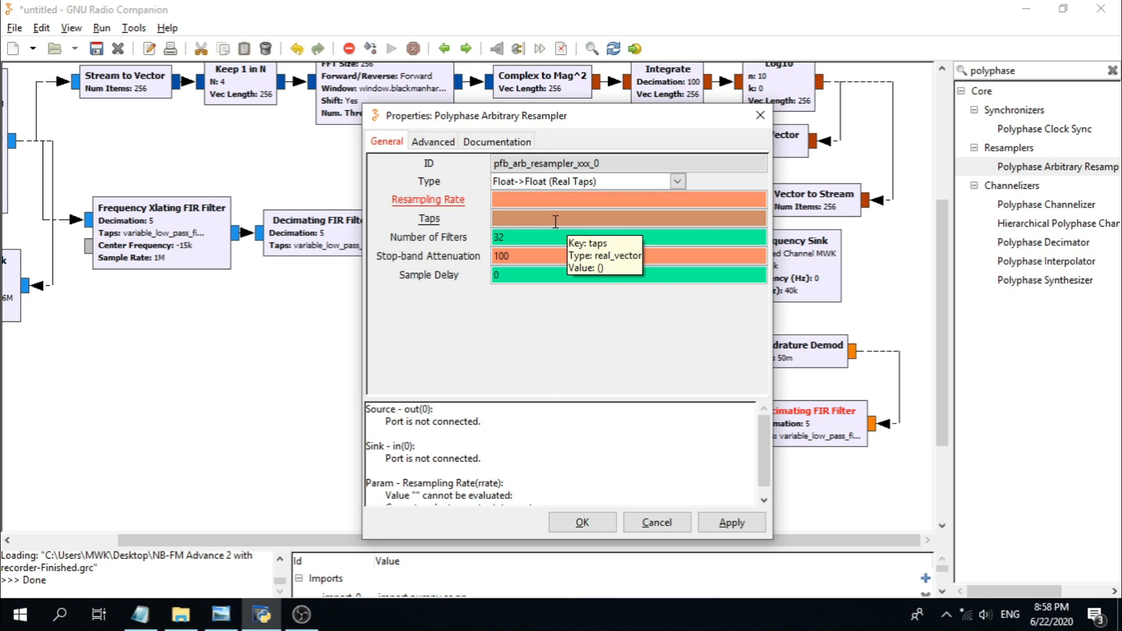
left_click(521, 202)
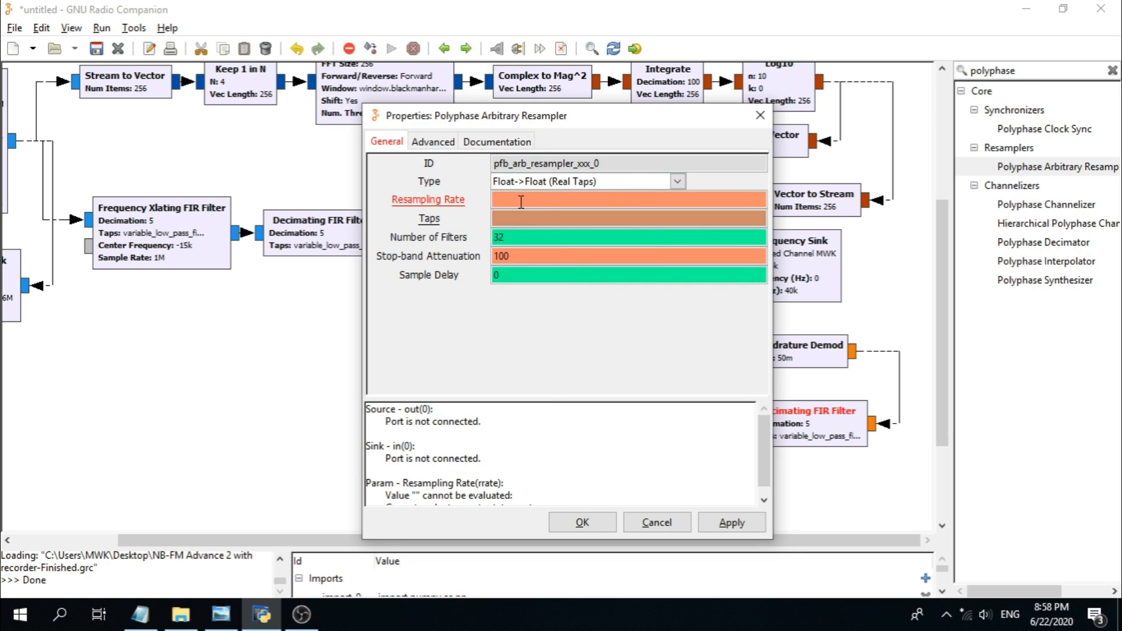
type("16e3")
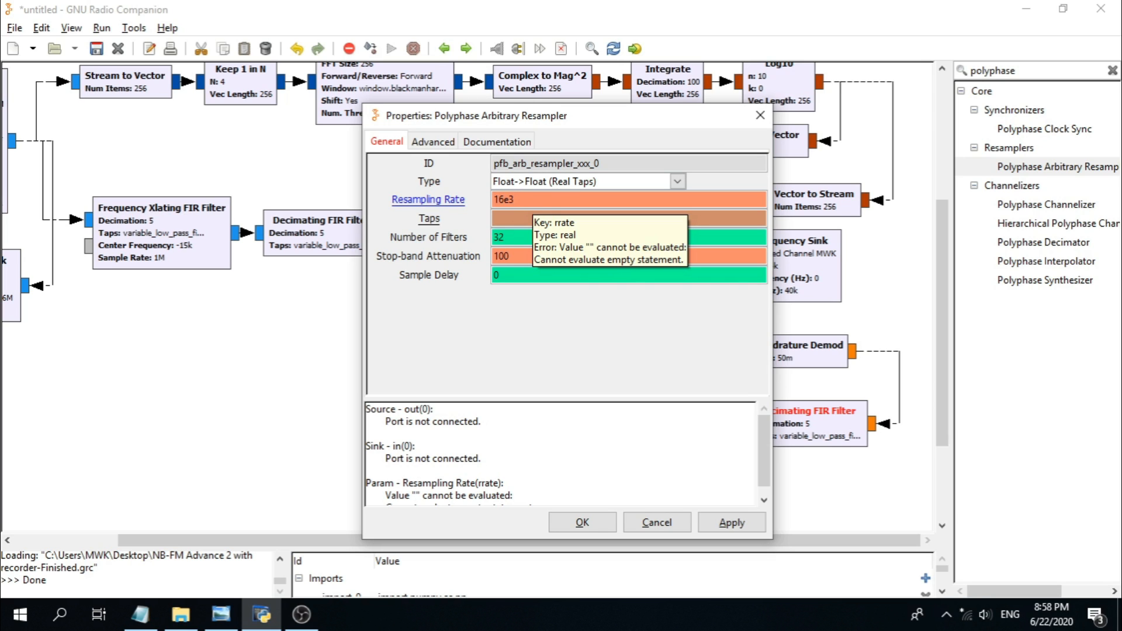
type("/float(")
type("final_rate/5)")
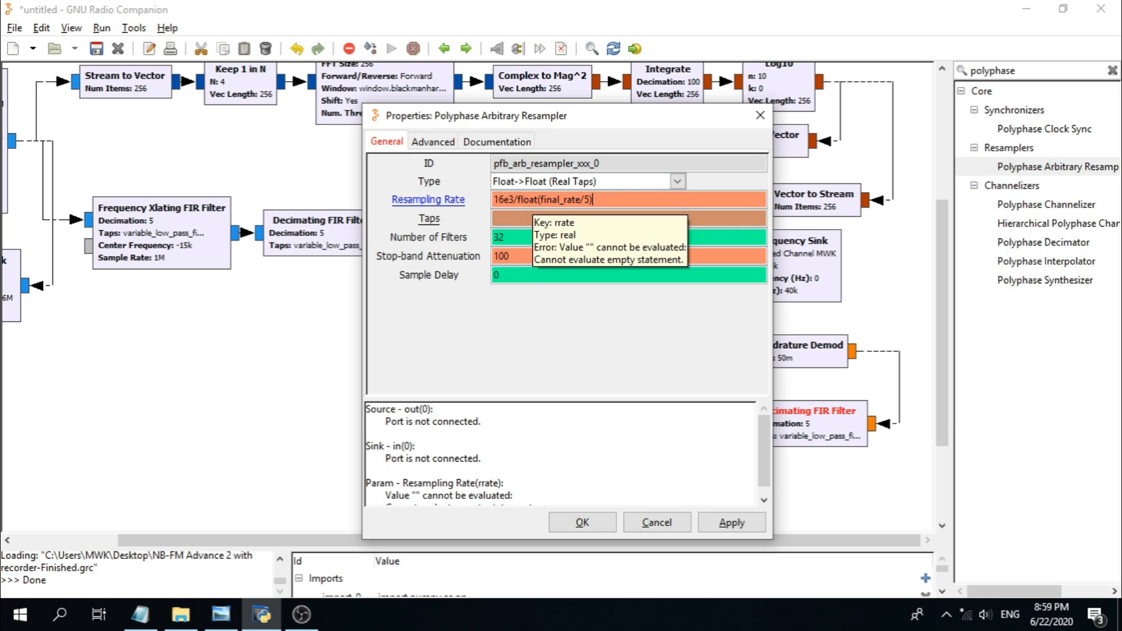
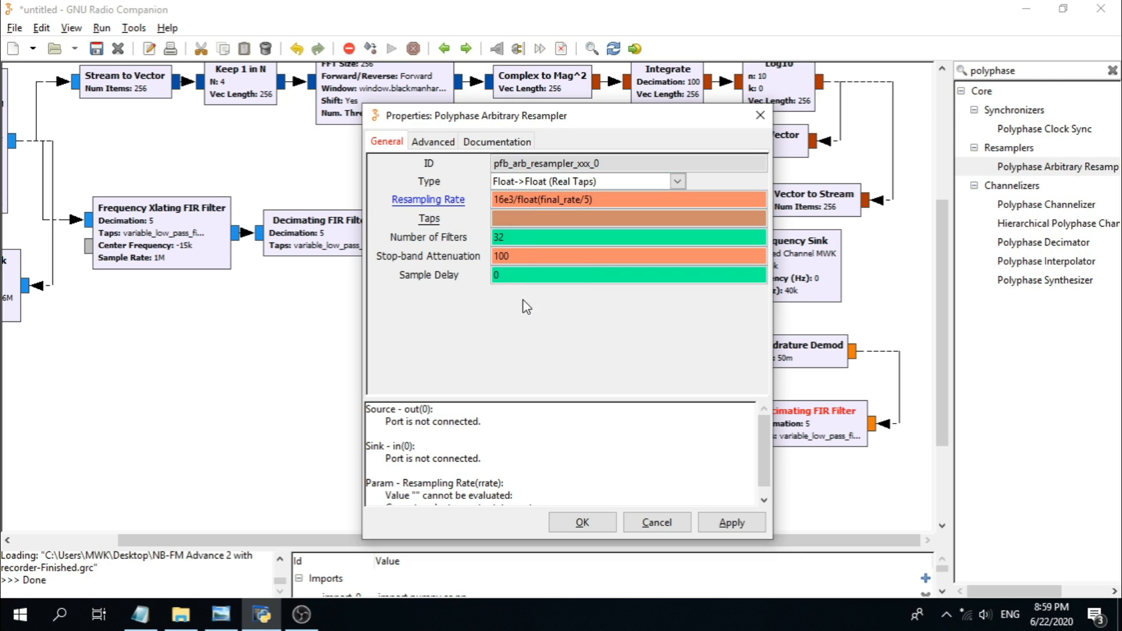
left_click(585, 528)
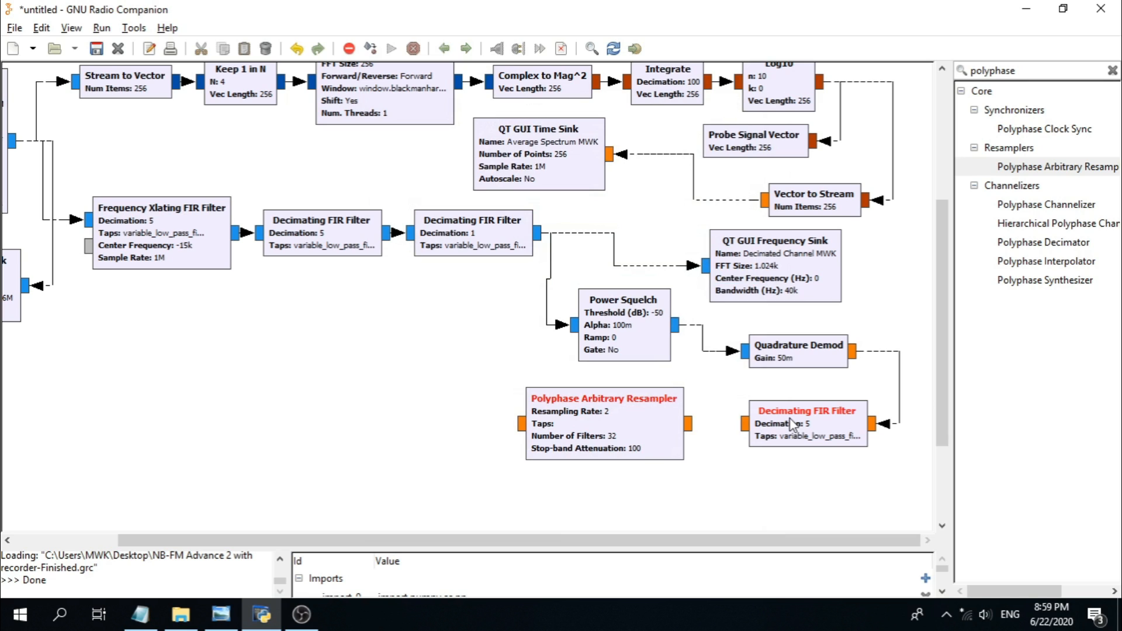
Step: Rotate the Polyphase Arbitrary Resampler 180 degrees so its input faces the rotated Decimating FIR Filter's output
left_click(738, 429)
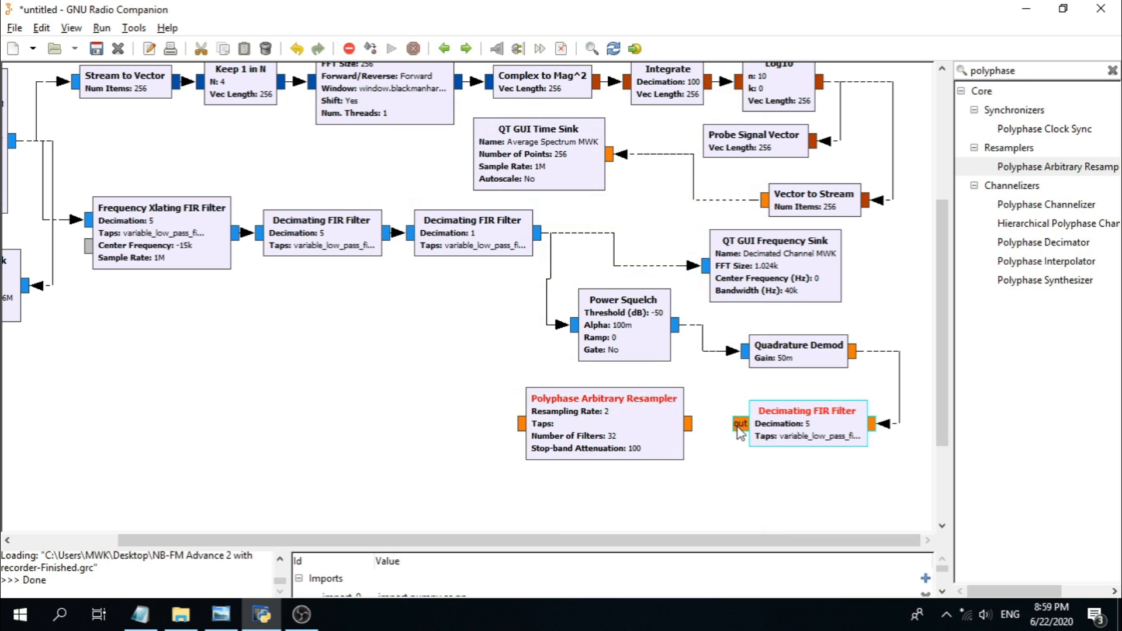
left_click(690, 425)
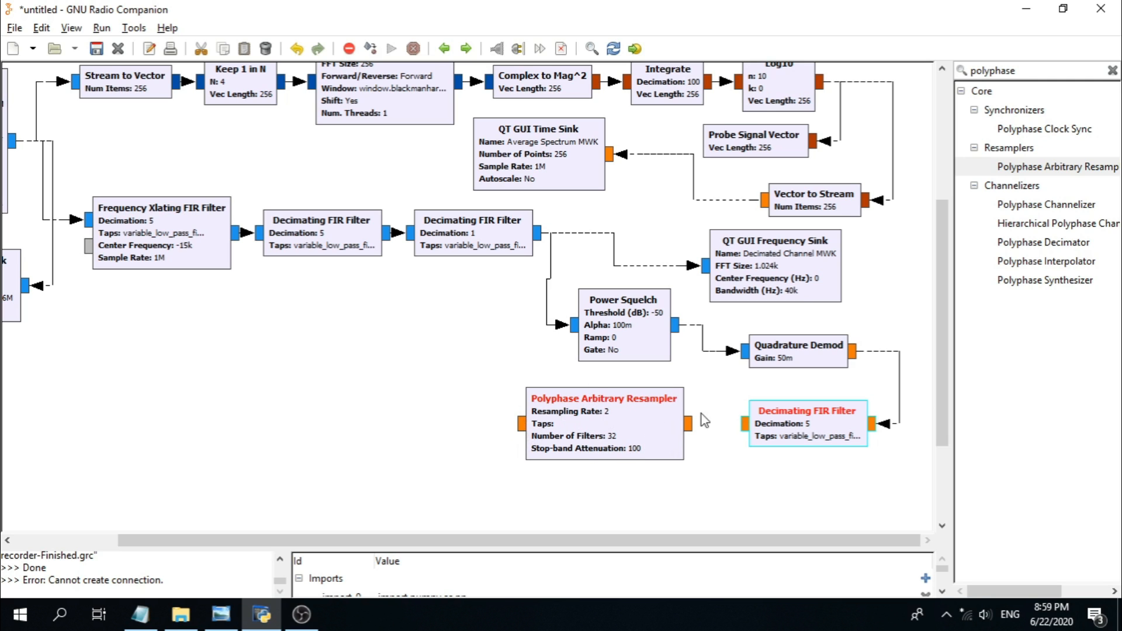
right_click(608, 428)
left_click(619, 399)
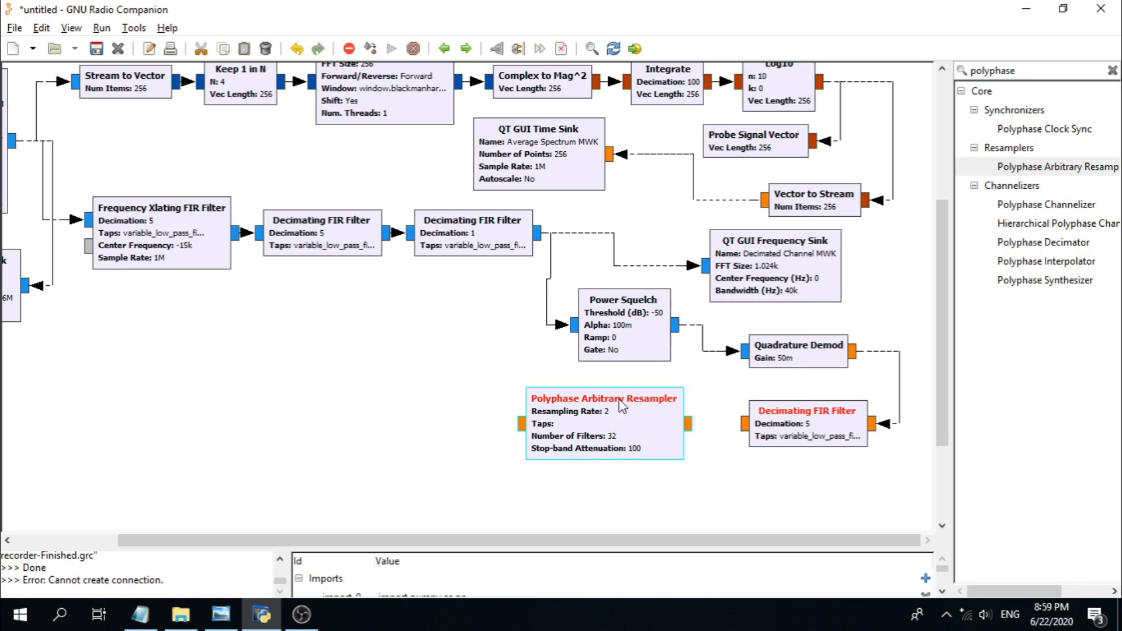
key("Left")
right_click(575, 438)
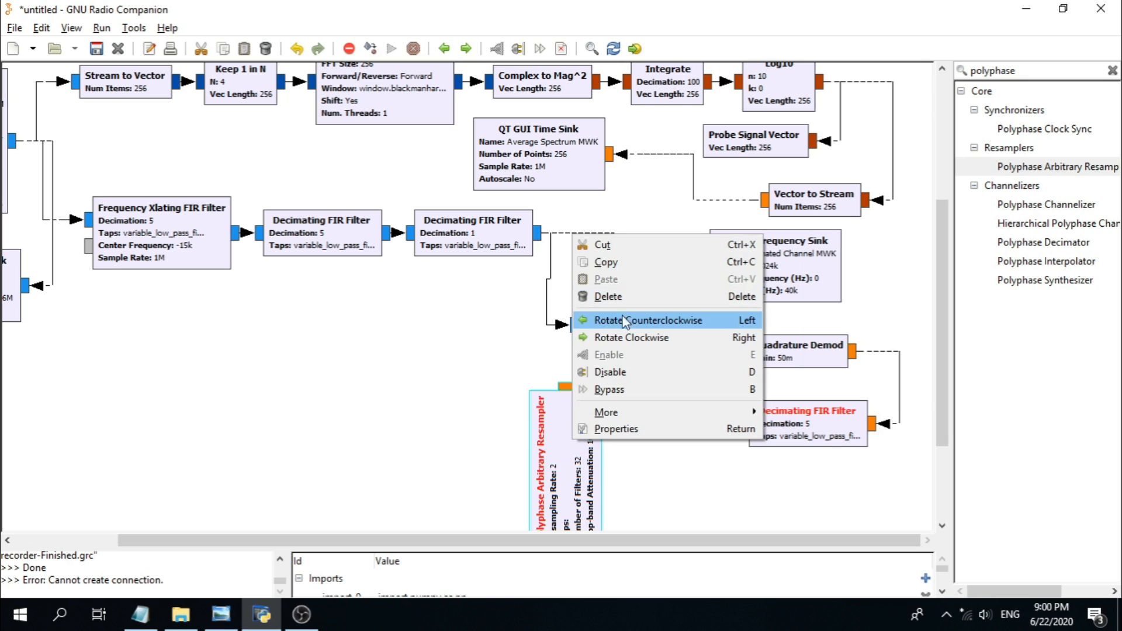
key("Escape")
key("Right")
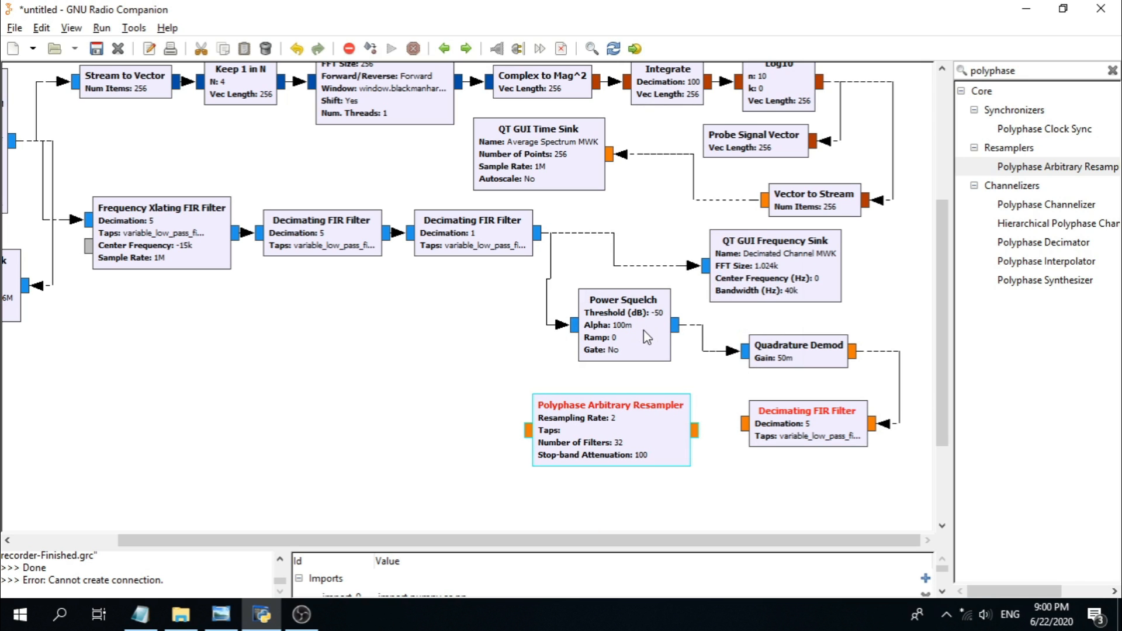
Step: Align the rotated resampler with the Decimating FIR Filter beside it and connect the filter's output to the resampler's input
left_click_drag(620, 428, 626, 422)
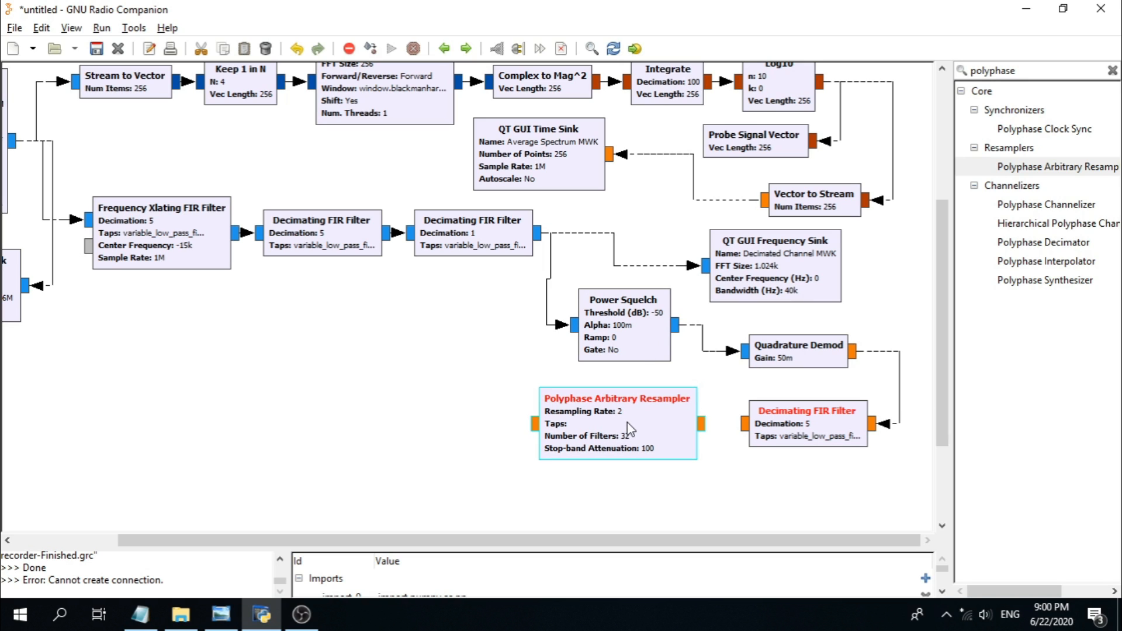
left_click(752, 430)
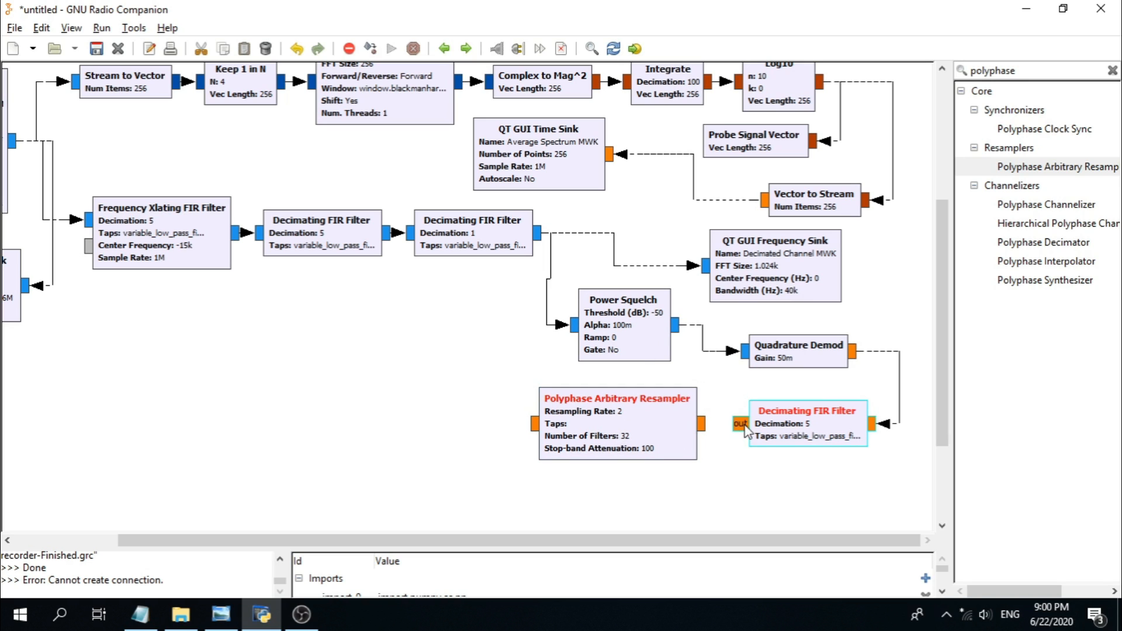
left_click(705, 429)
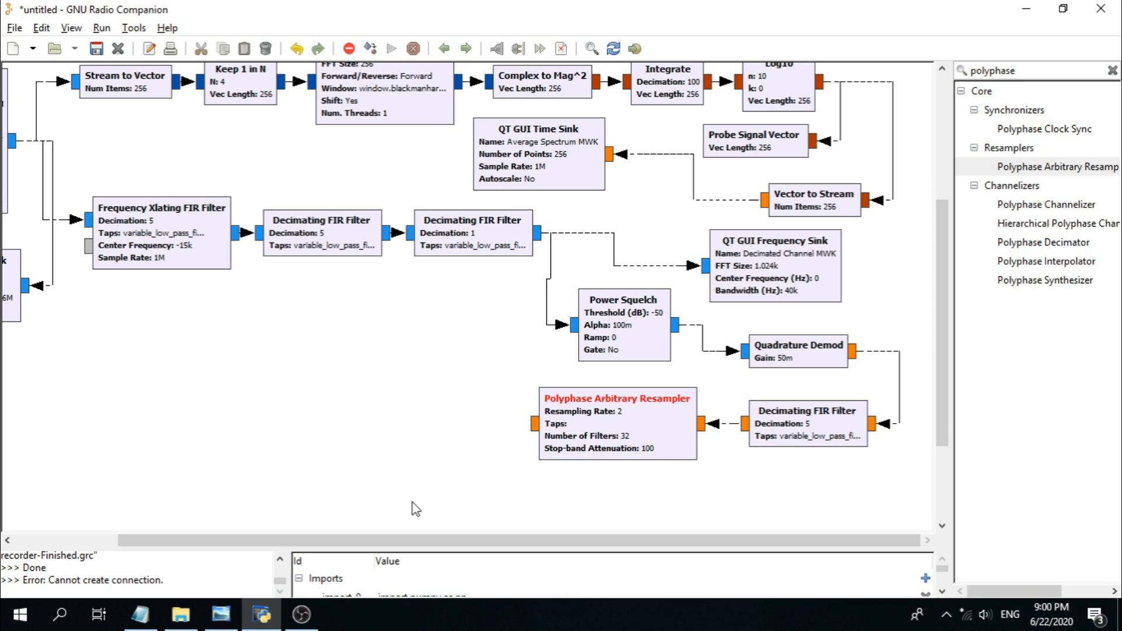
Step: Find the Power Squelch in the library and place a second one below the upper Decimating FIR Filters, beside the resampler
key("alt+Tab")
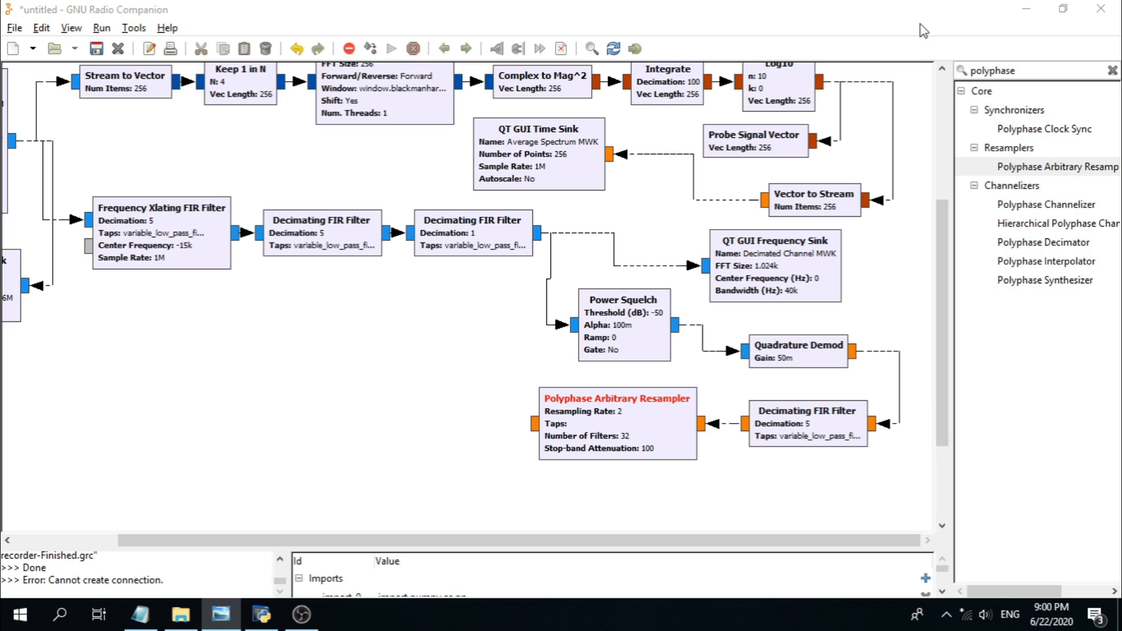
left_click(1046, 77)
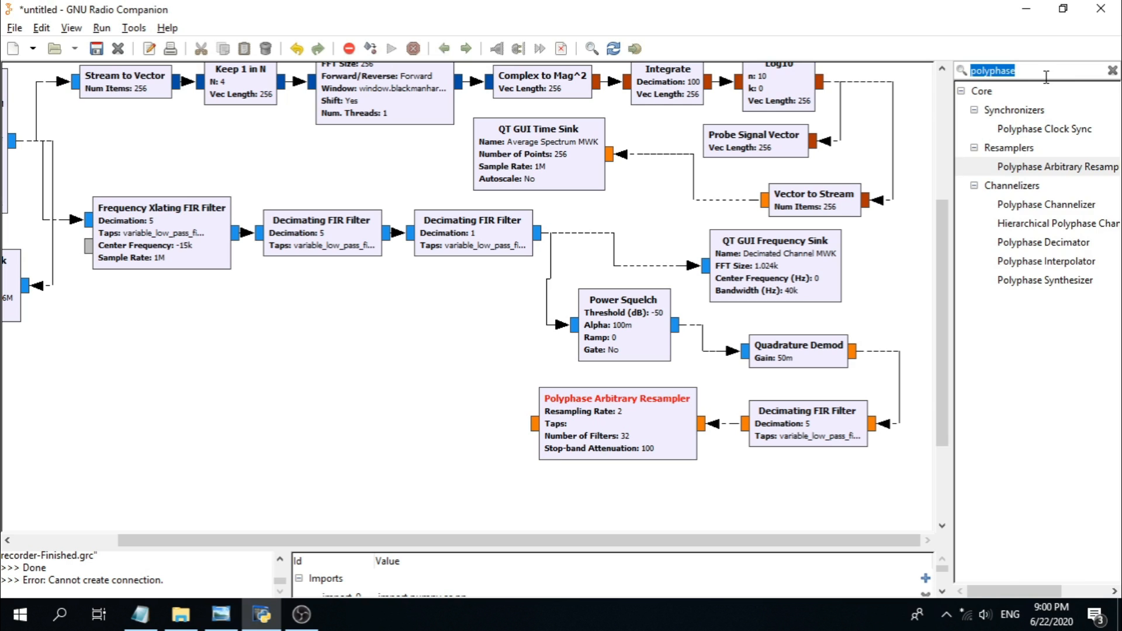
type("powe")
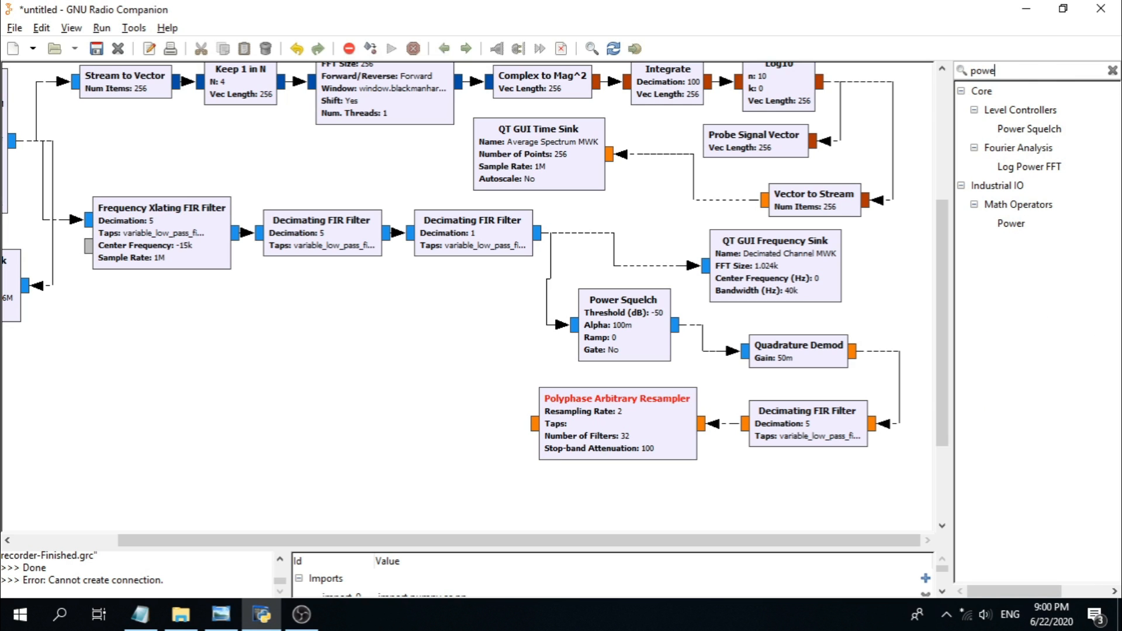
type("r")
left_click_drag(1043, 129, 519, 425)
left_click_drag(679, 405, 406, 357)
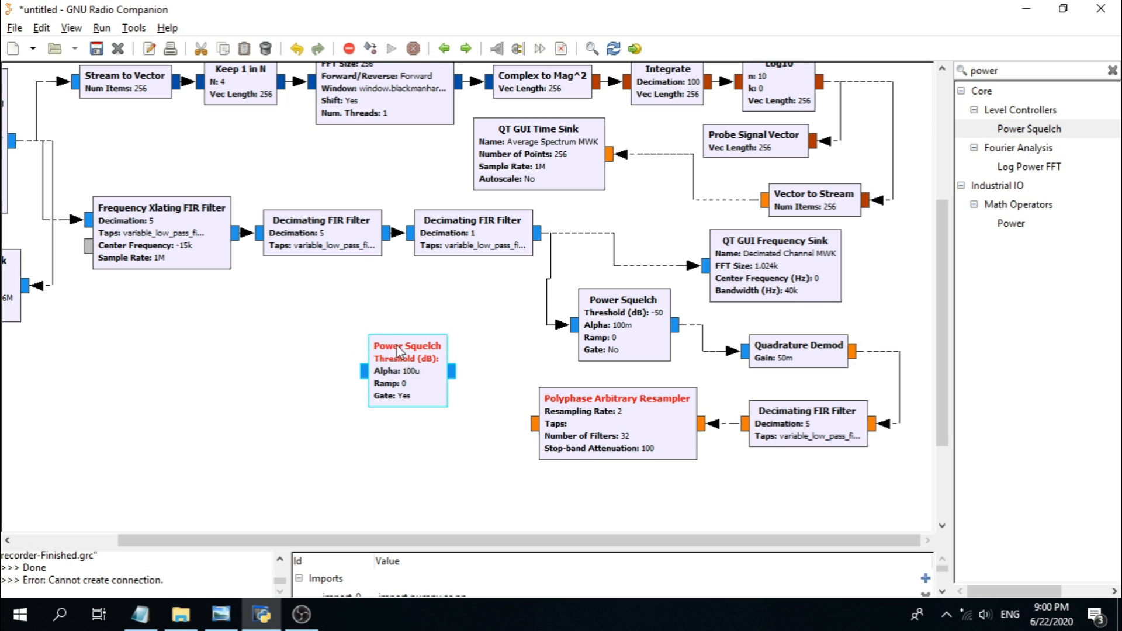
Step: Configure the second Power Squelch with type Float, threshold -200 dB and alpha 0.1, and accept its properties
double_click(414, 374)
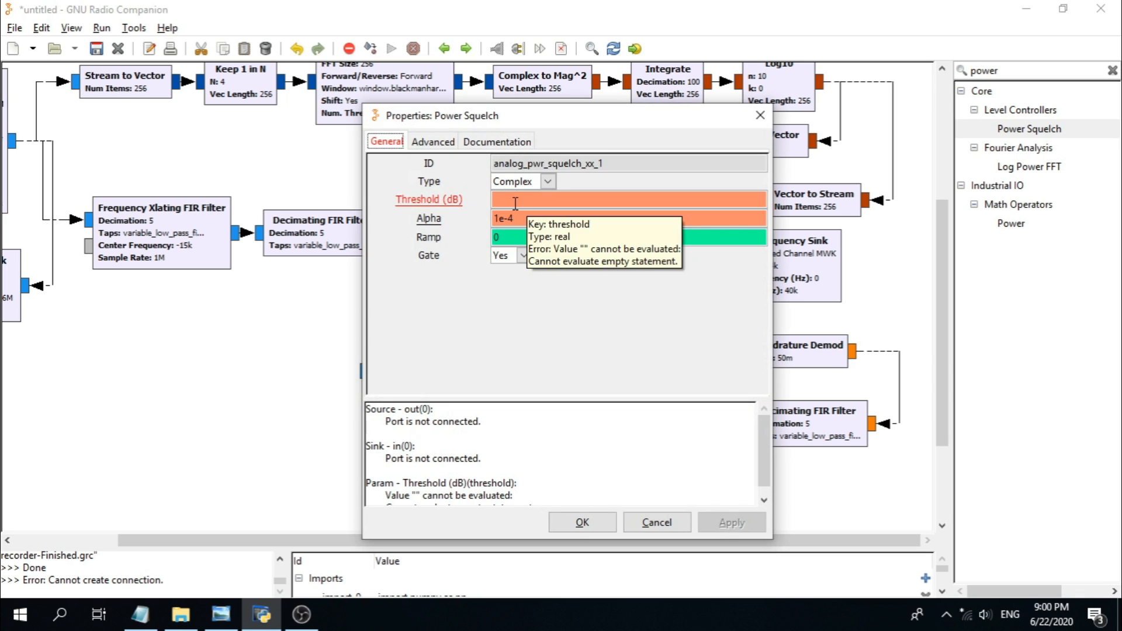
left_click(527, 183)
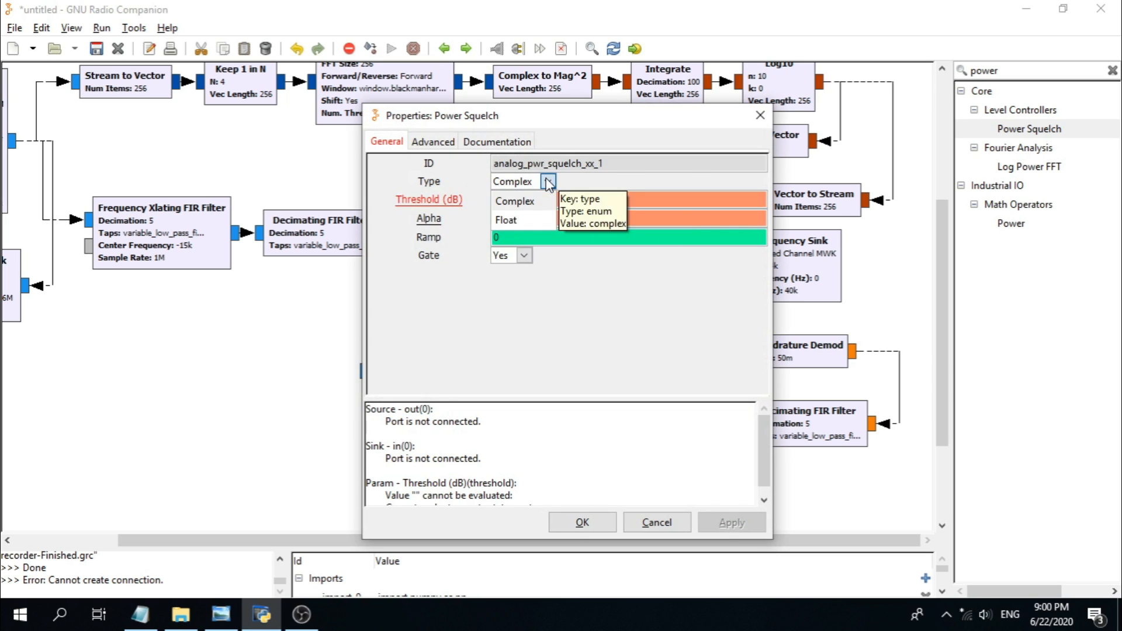
left_click(527, 223)
left_click(519, 202)
type("-200")
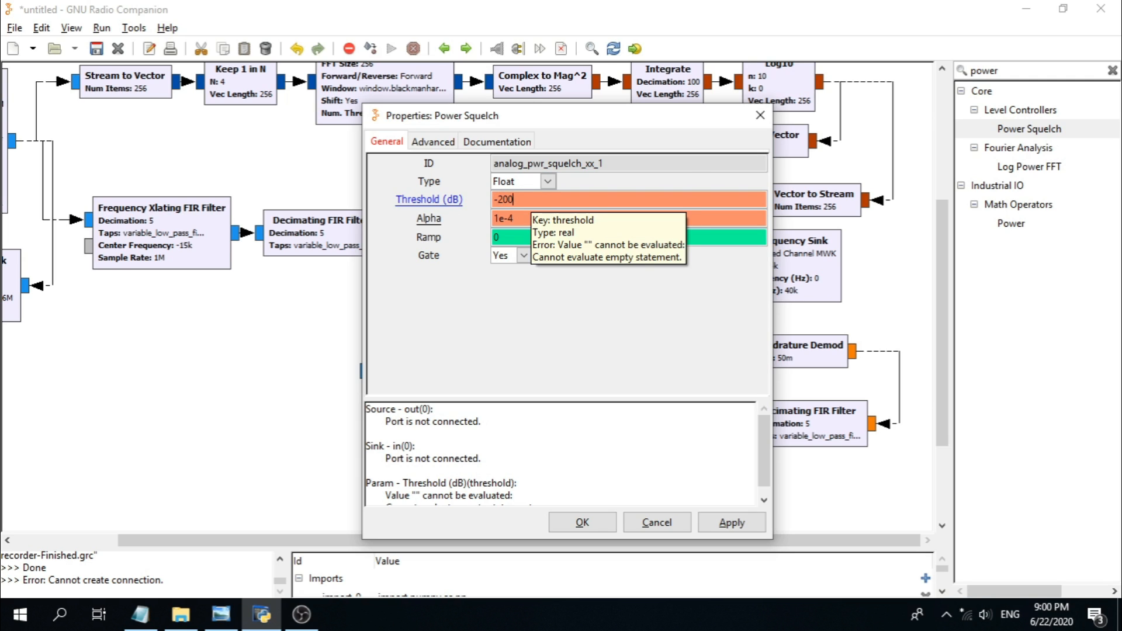
double_click(522, 217)
left_click(522, 216)
triple_click(521, 217)
type("0.1")
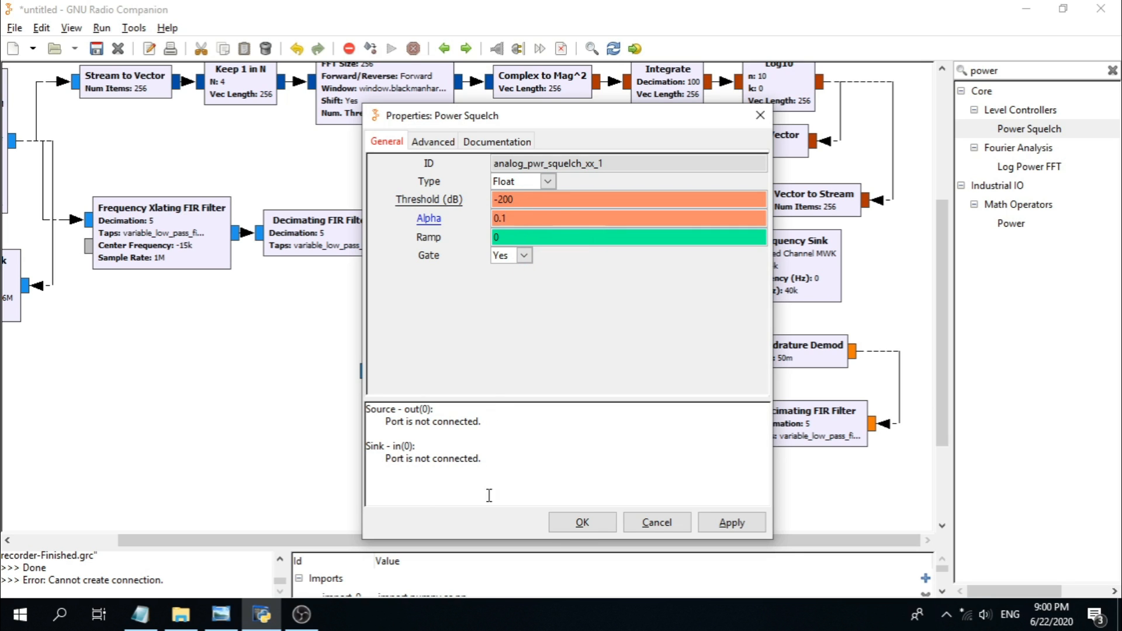
left_click(576, 522)
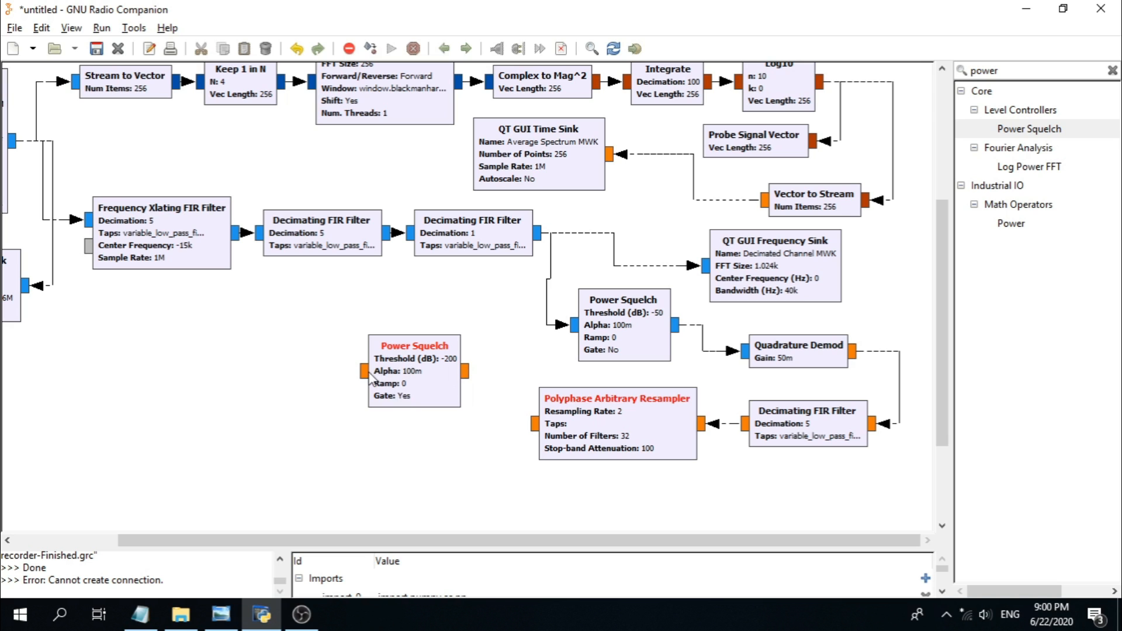
Step: Rotate the second Power Squelch counterclockwise twice, turning it 180 degrees
right_click(414, 380)
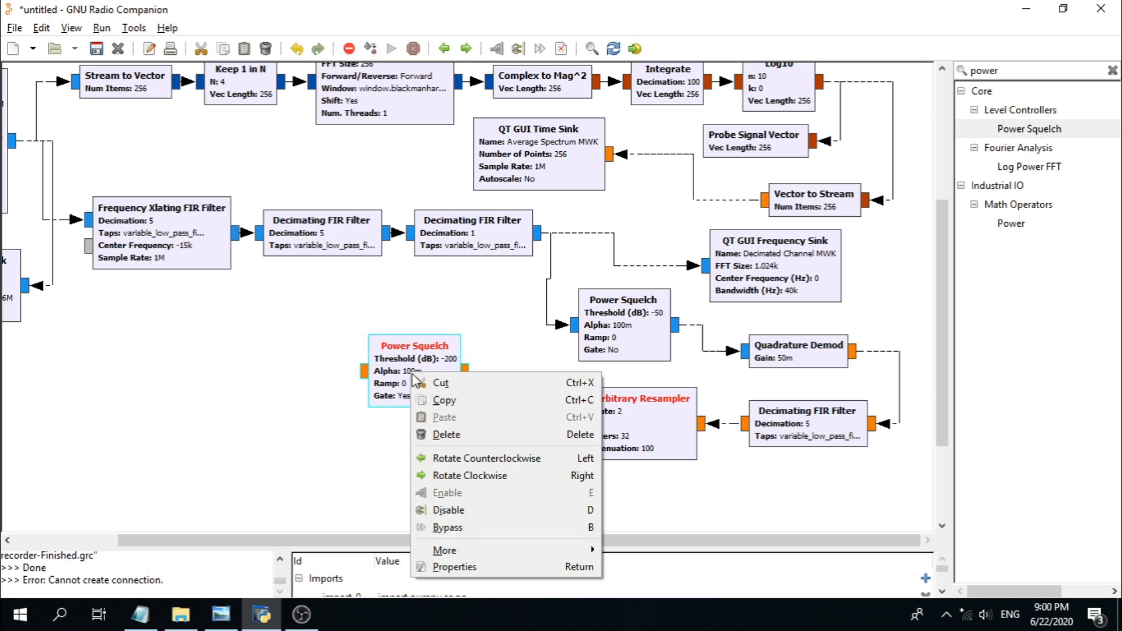
left_click(491, 459)
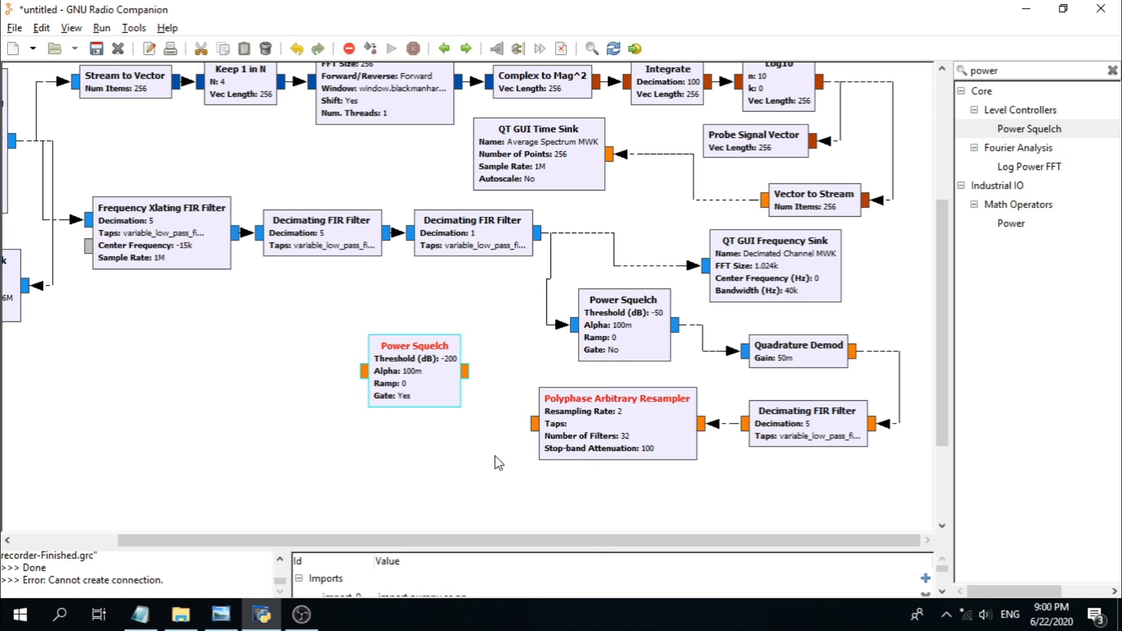
right_click(431, 374)
key("Escape")
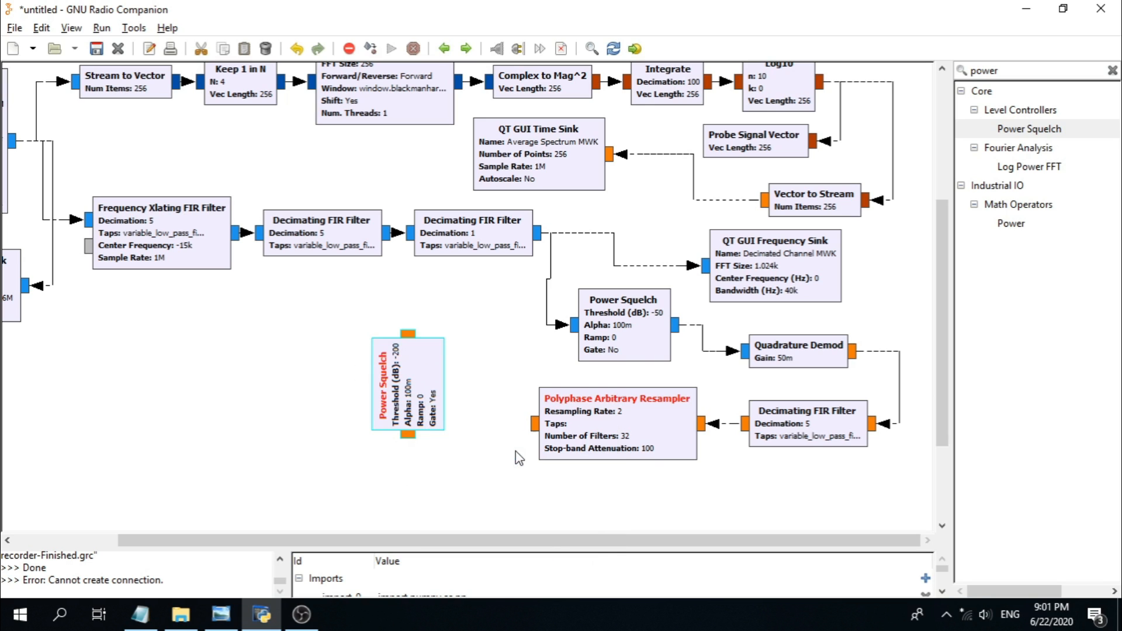
key("Right")
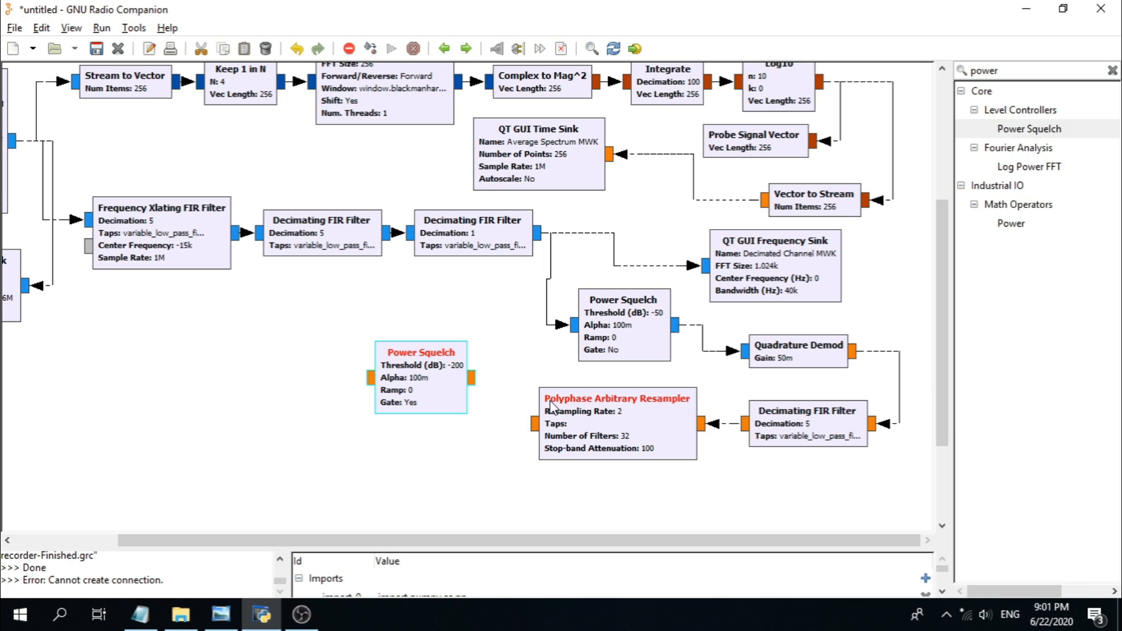
Step: Connect the resampler's output to the second Power Squelch's input and shift that squelch slightly up and away from the resampler
left_click(530, 423)
left_click(471, 378)
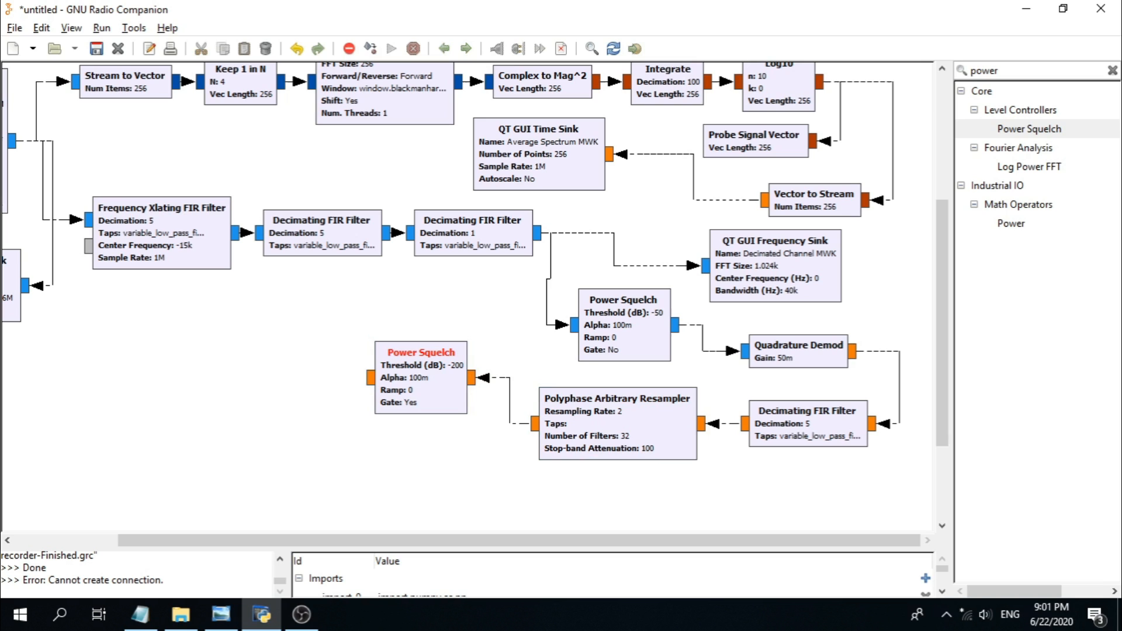
left_click_drag(413, 378, 393, 358)
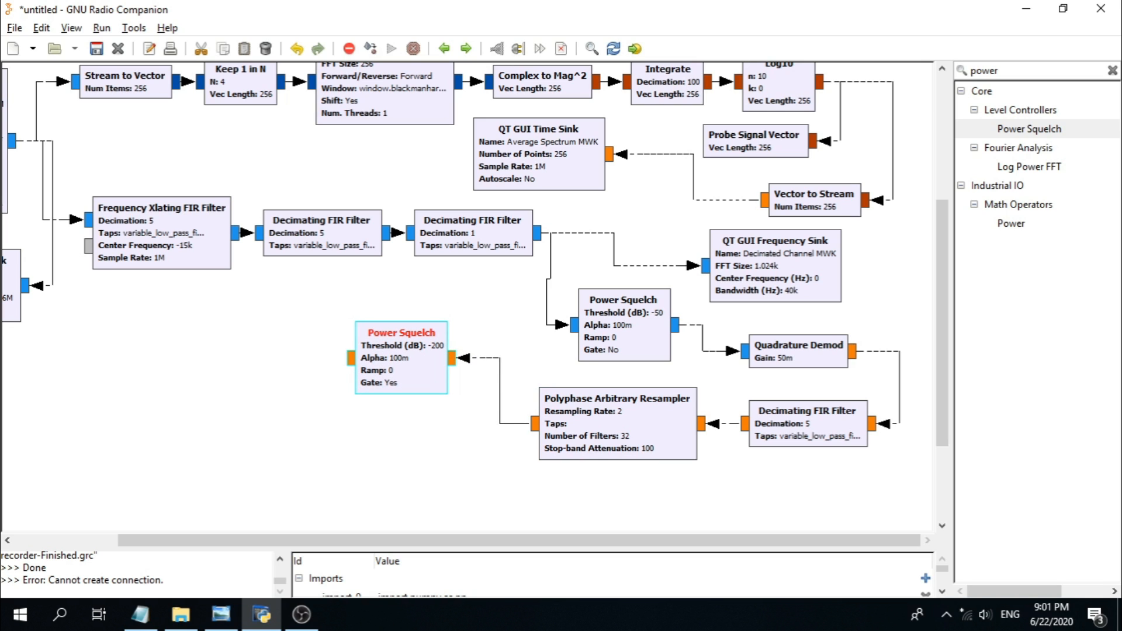
Step: Find the Wav File Sink in the library and place it below the Frequency Xlating FIR Filter, beside the second Power Squelch
key("alt+Tab")
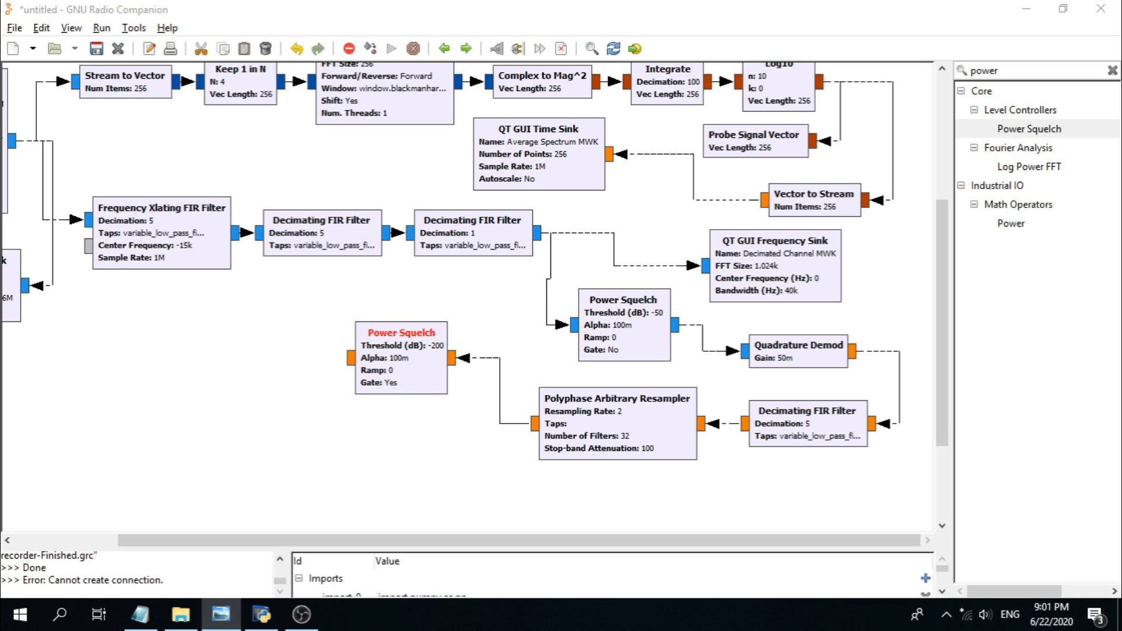
left_click(1028, 73)
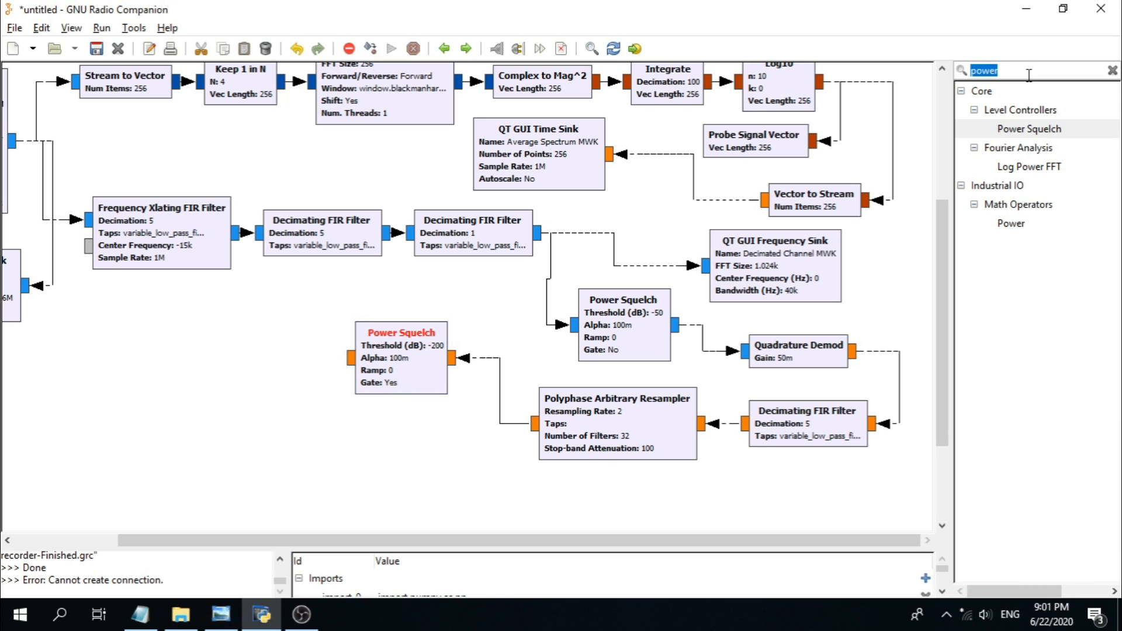
type("wav")
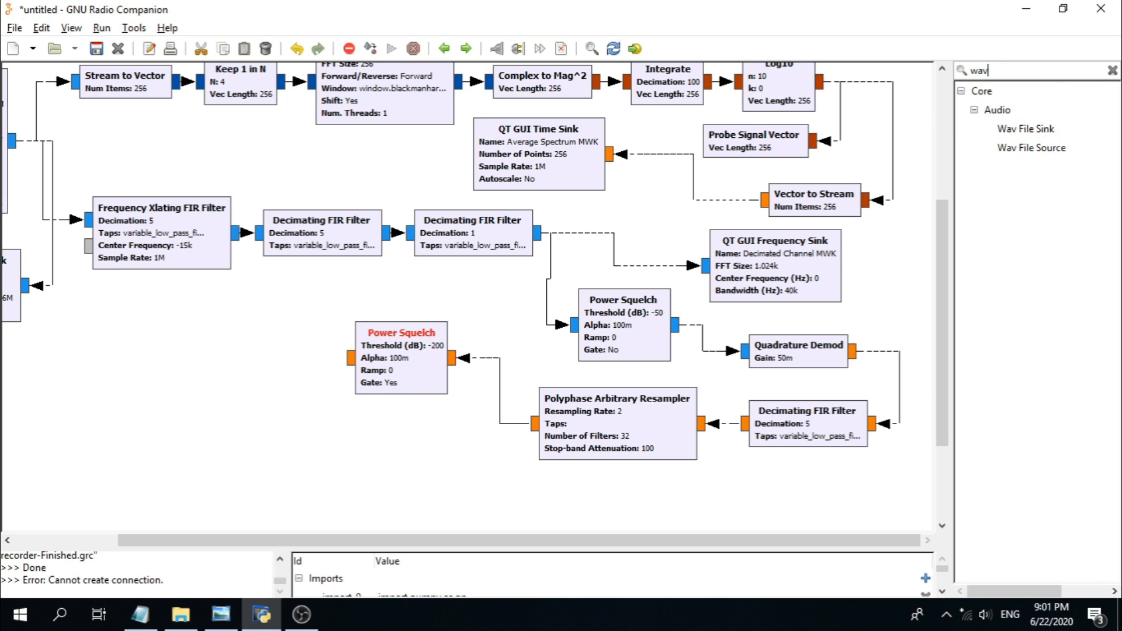
left_click(1053, 130)
left_click_drag(684, 368, 227, 331)
Step: Browse for the Wav File Sink's output file, opening the account's Downloads folder under Users on Local Disk (C:)
double_click(228, 331)
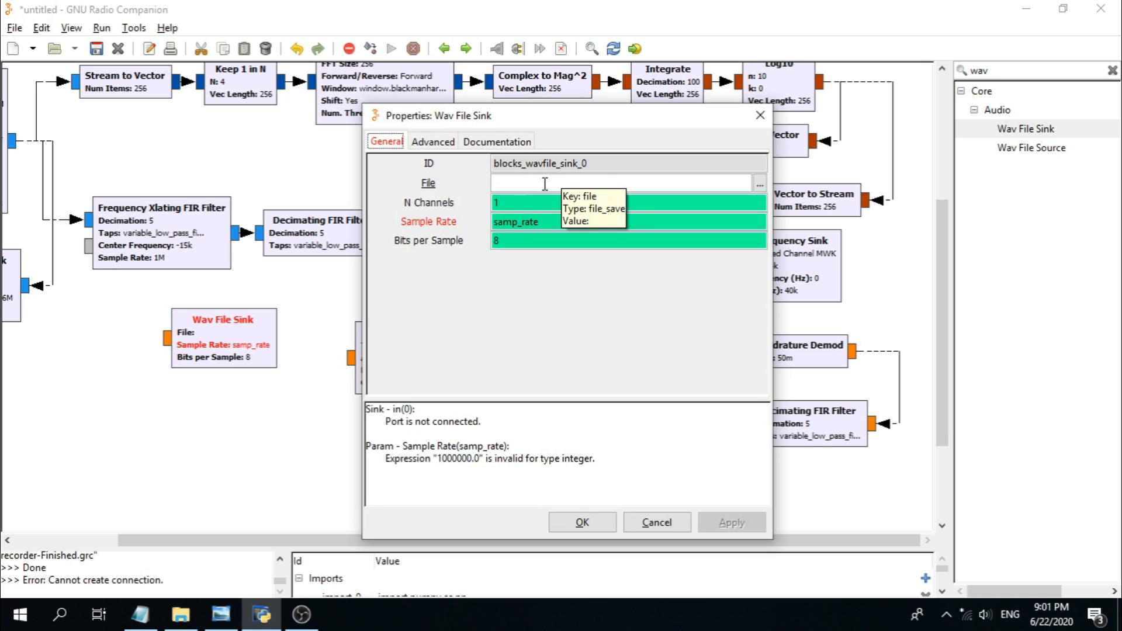
left_click(759, 185)
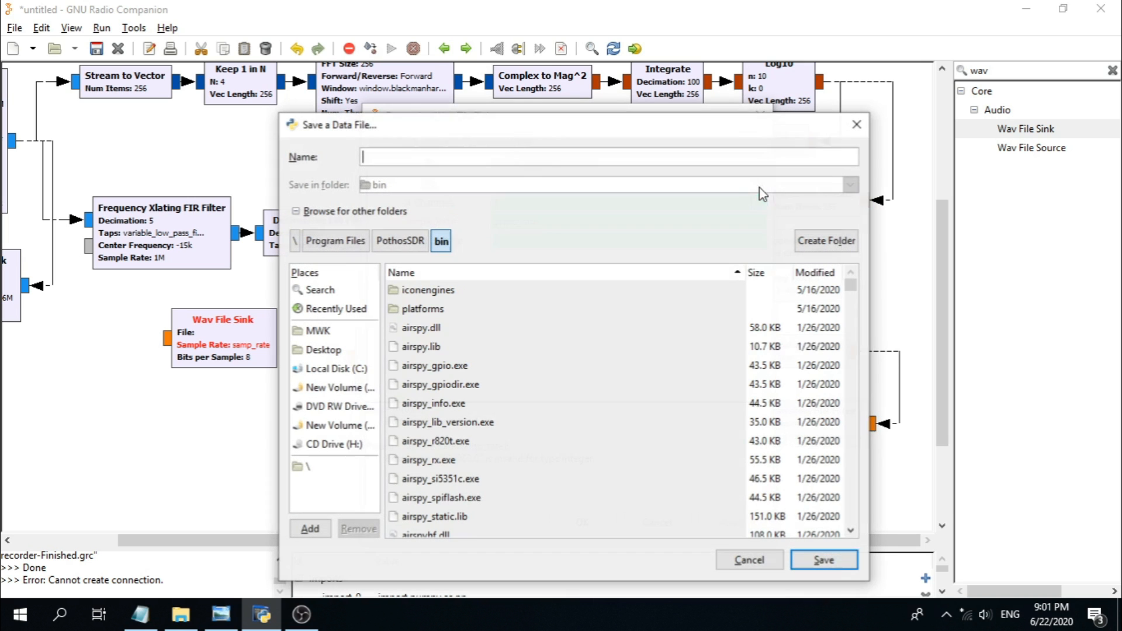
left_click_drag(493, 125, 468, 87)
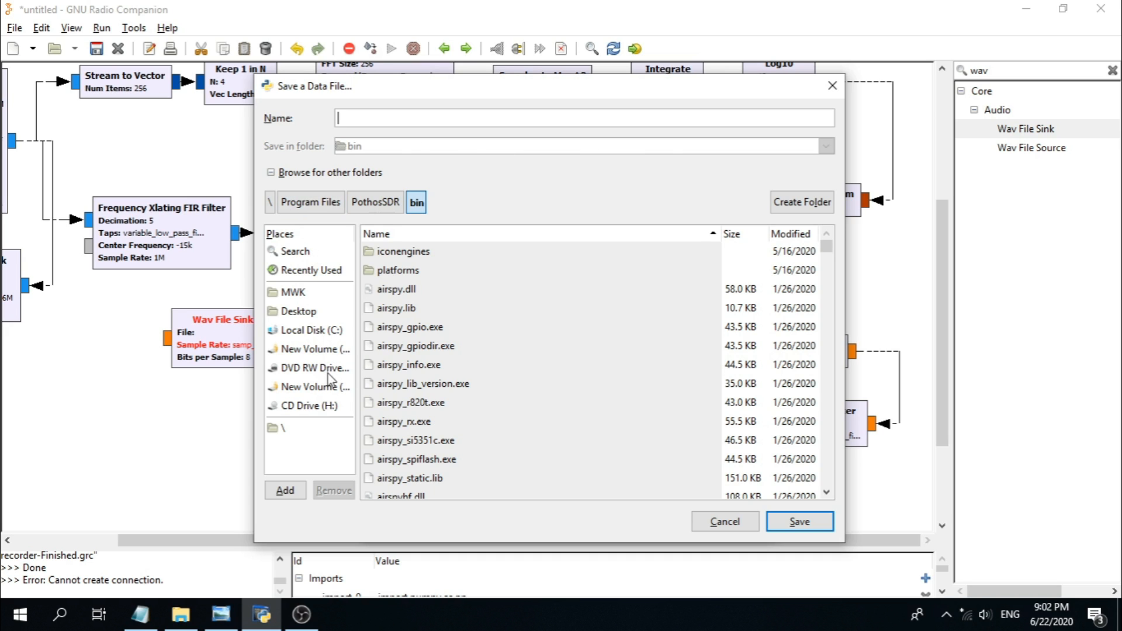
left_click(314, 336)
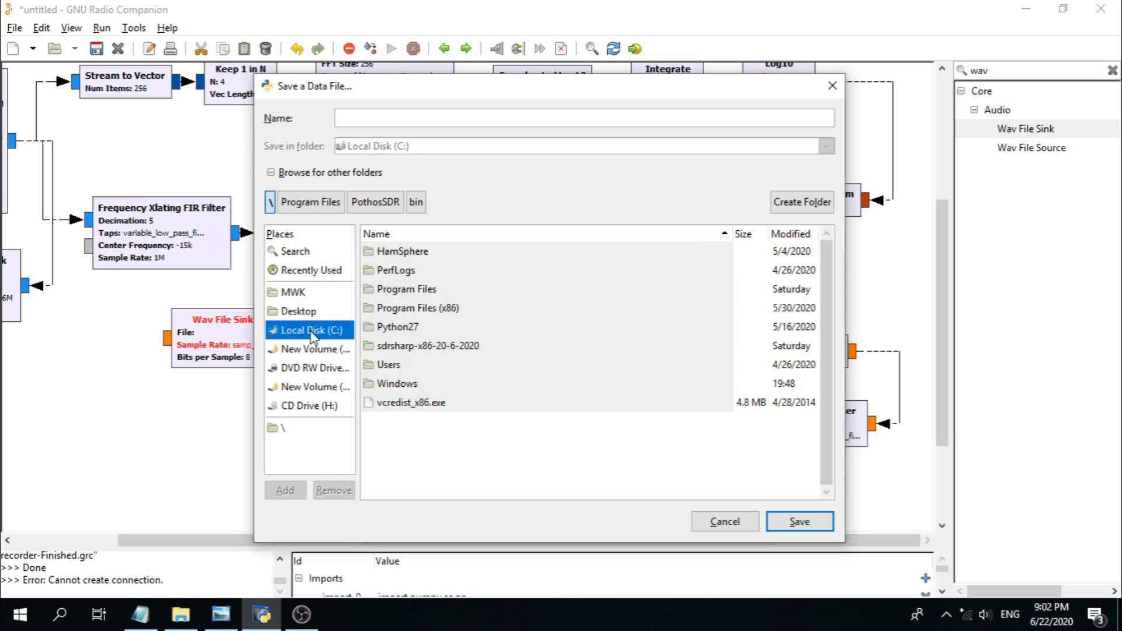
double_click(390, 365)
double_click(413, 250)
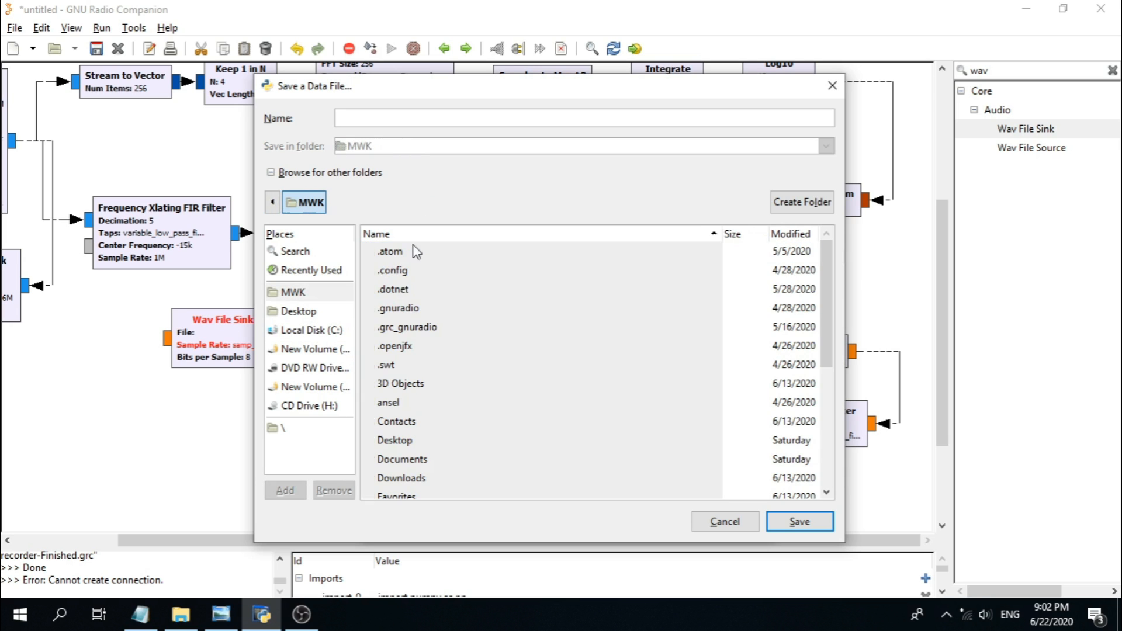
scroll(445, 440, "down", 1)
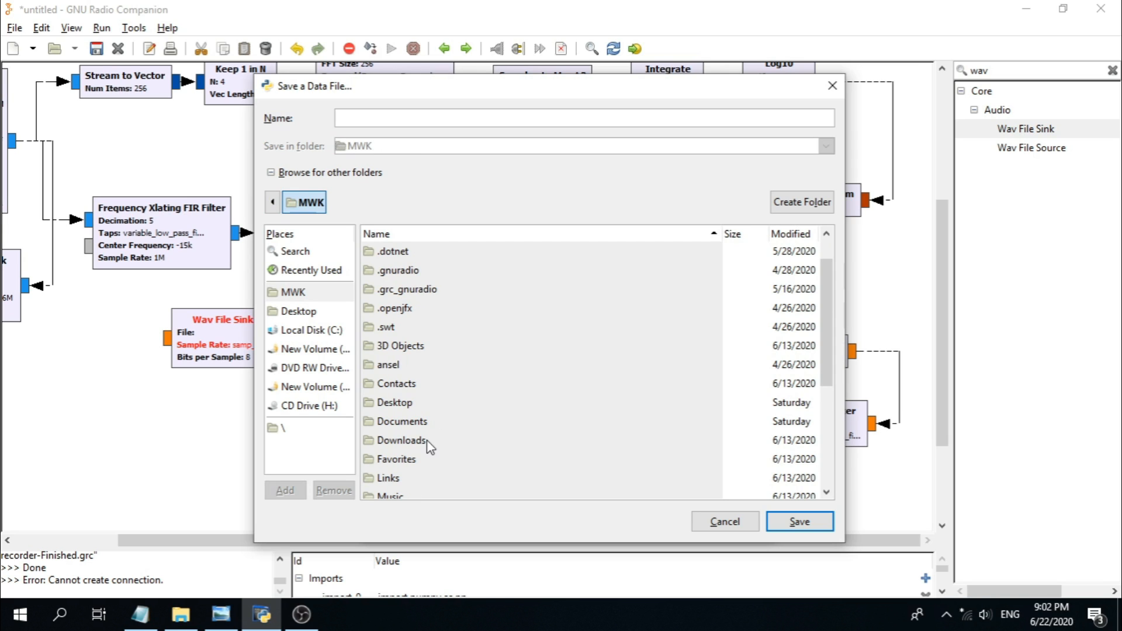
left_click(430, 443)
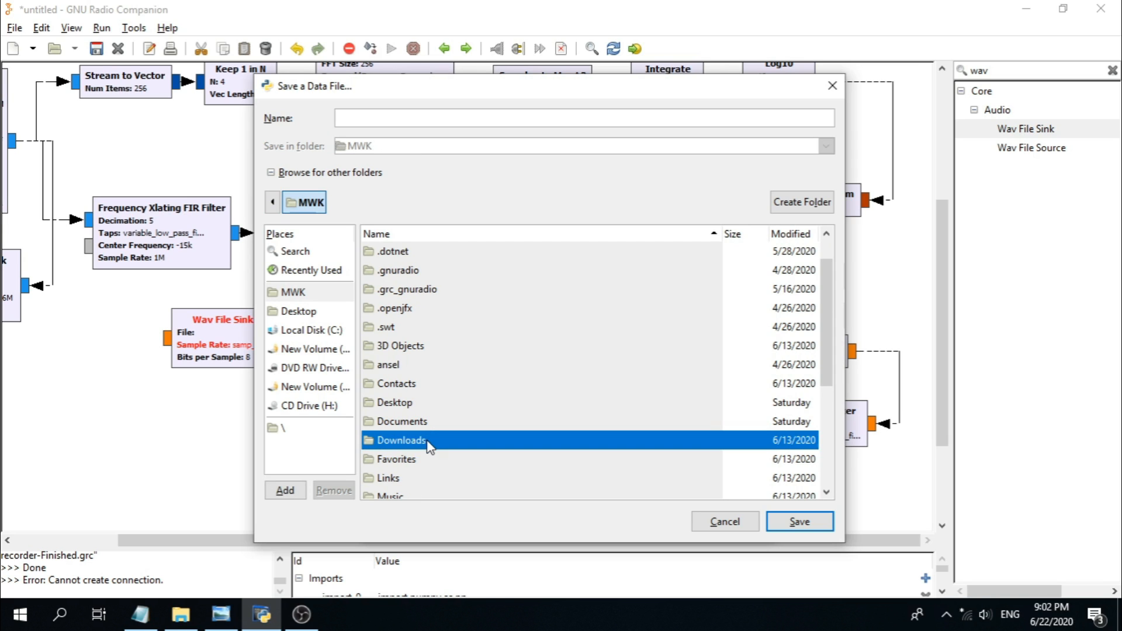
double_click(428, 442)
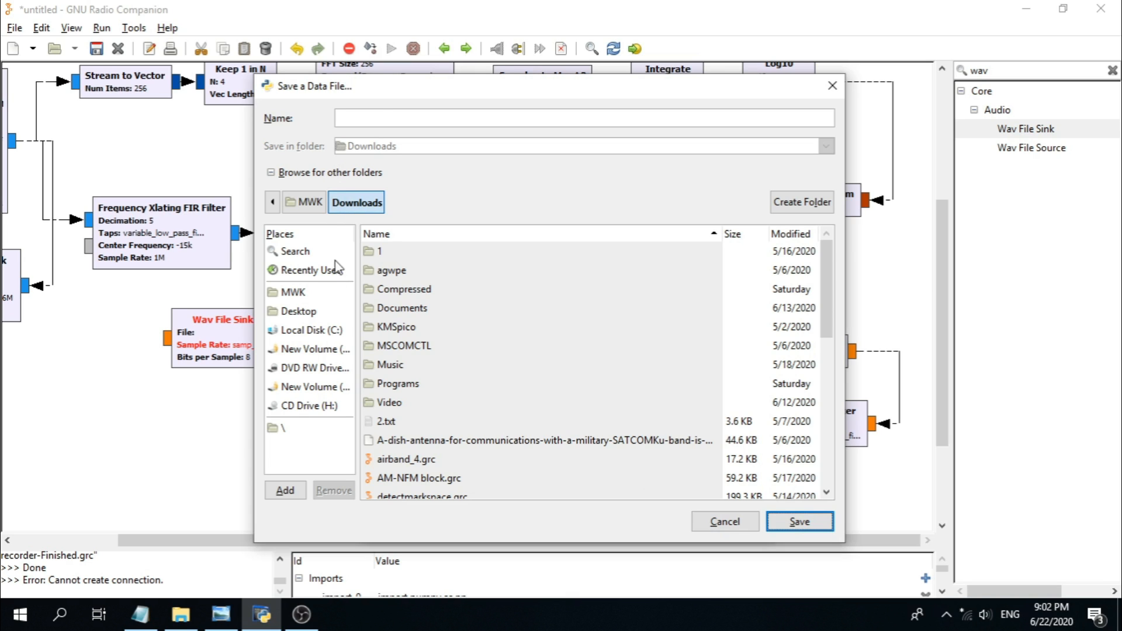
Step: Name the Wav File Sink's output file testscope and accept it as the file path
left_click(370, 117)
type("te")
type("stscope")
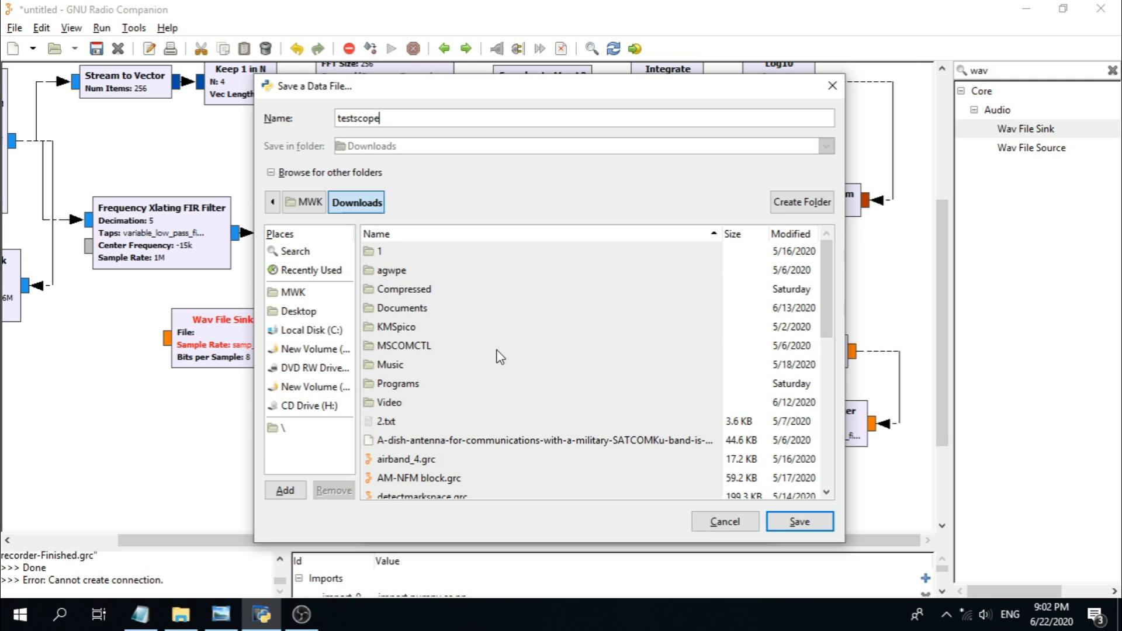
left_click(792, 524)
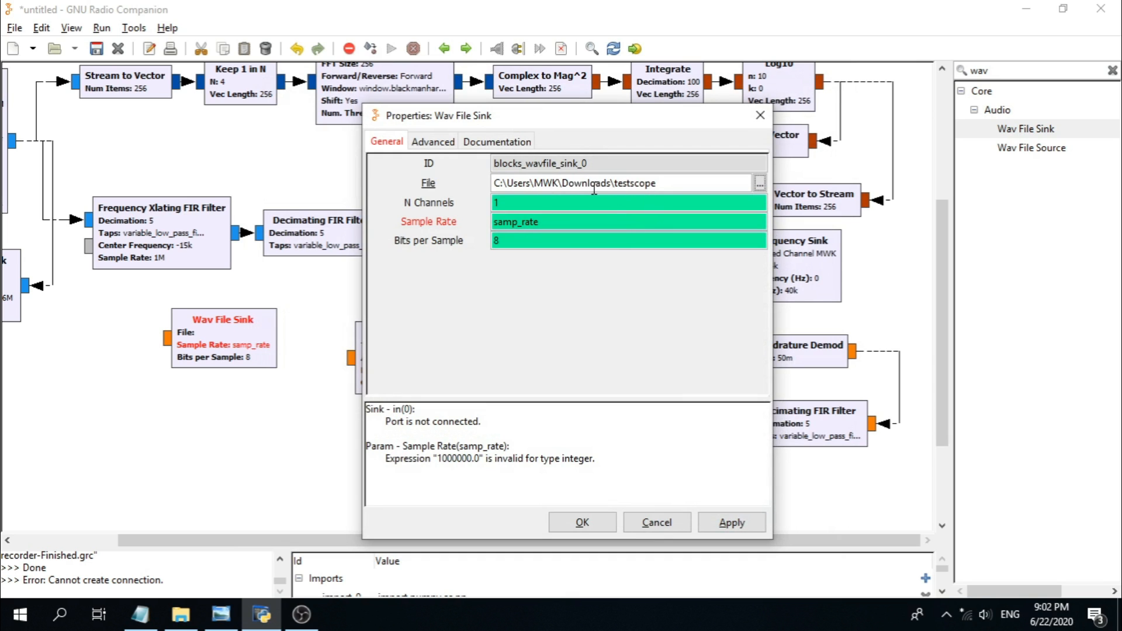
Step: Set the Wav File Sink's sample rate to 16000 and accept its properties
triple_click(560, 224)
left_click(560, 224)
triple_click(560, 224)
type("16000")
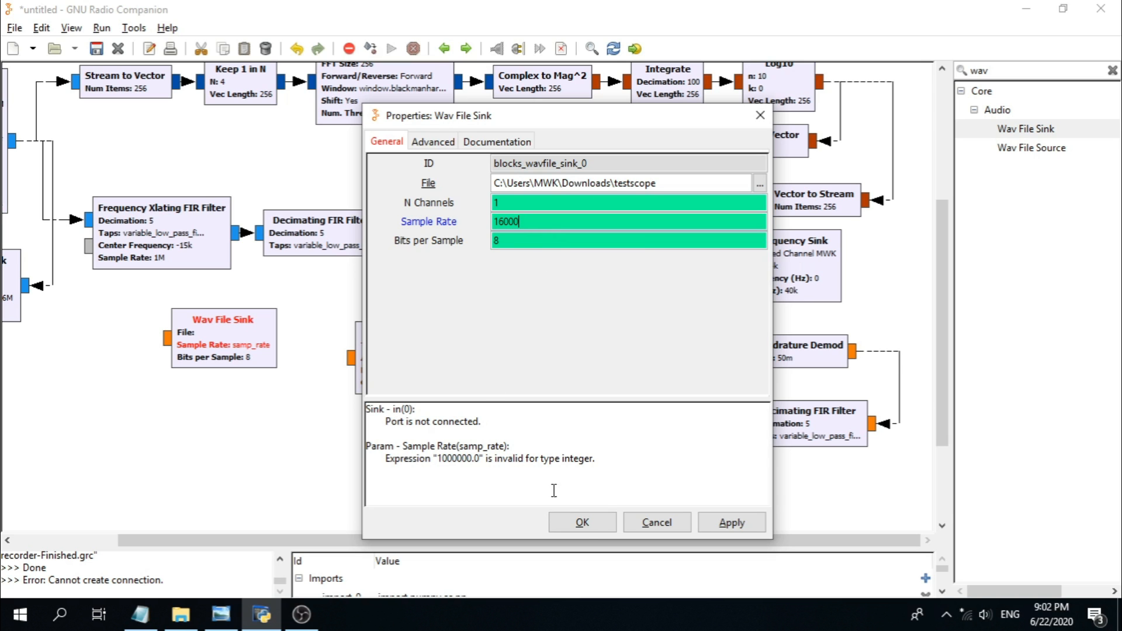
left_click(584, 525)
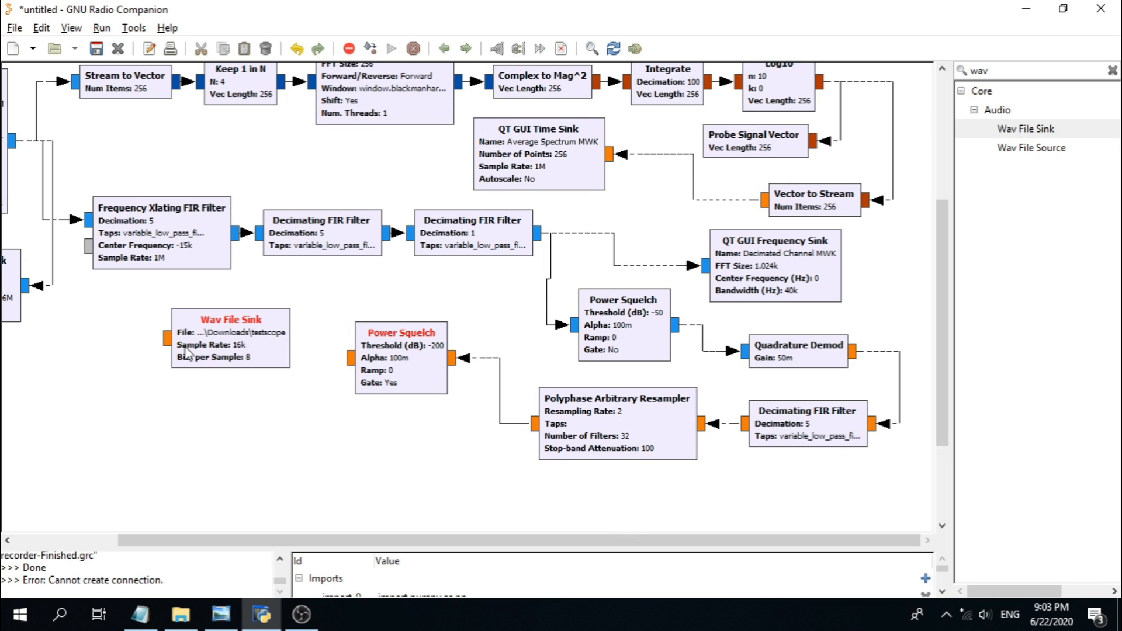
Step: Rotate the Wav File Sink 180 degrees so its input faces the second Power Squelch
right_click(234, 340)
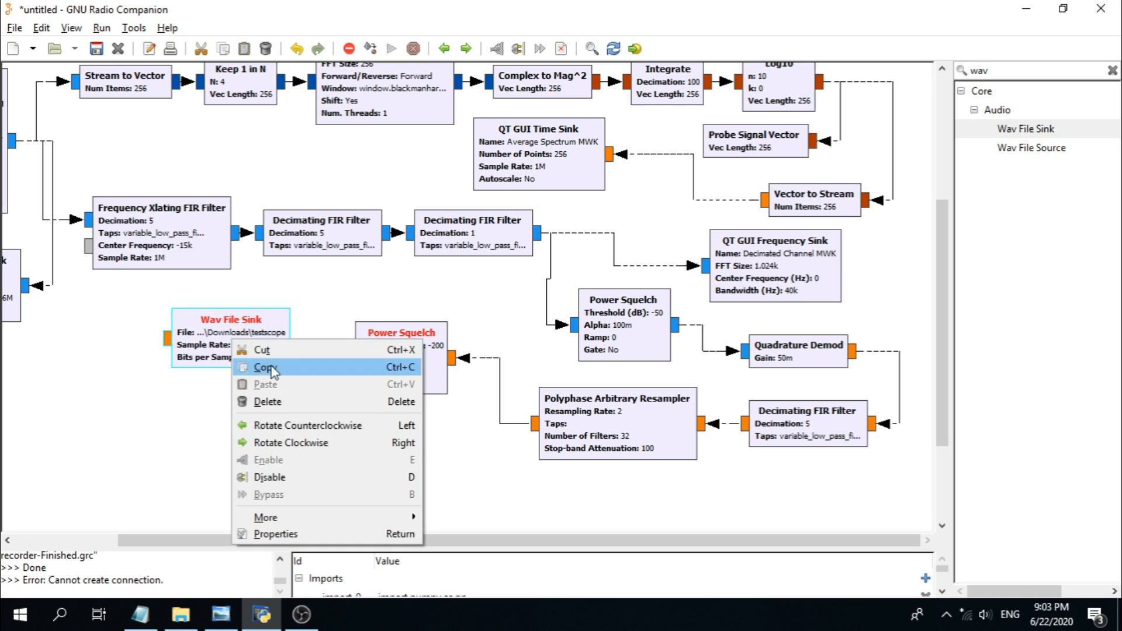
key("Escape")
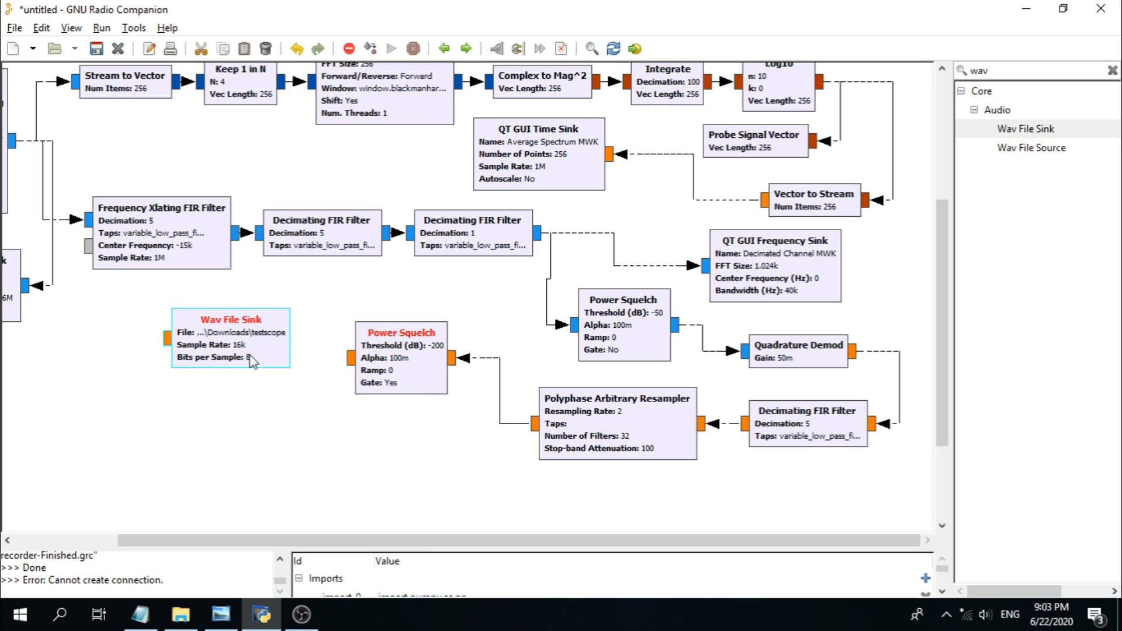
key("Left")
right_click(204, 351)
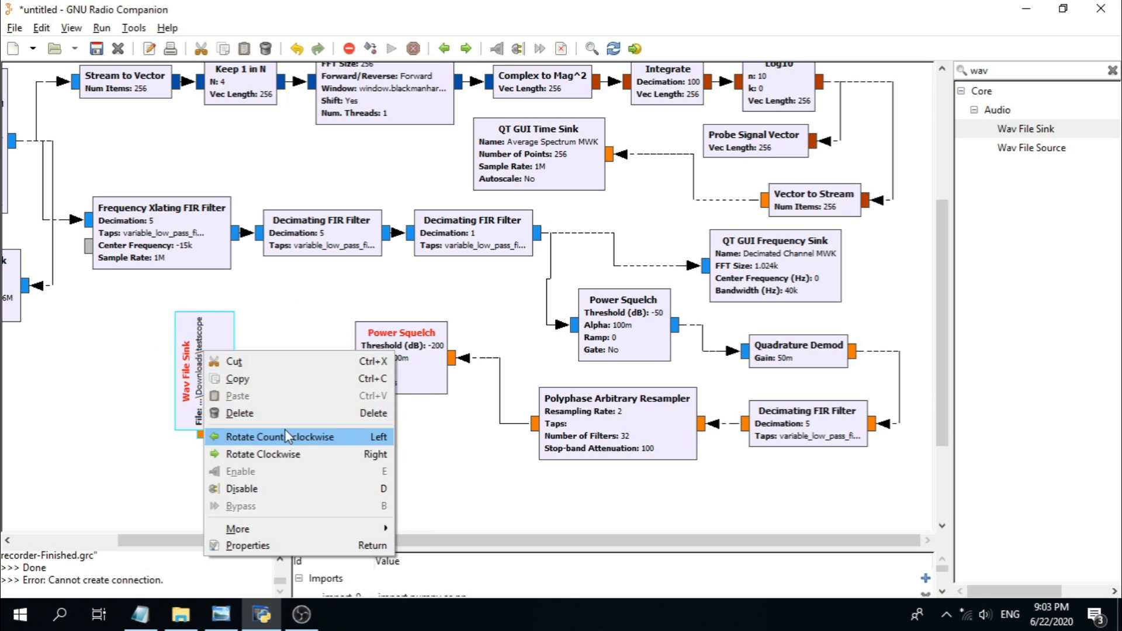
key("Escape")
key("Right")
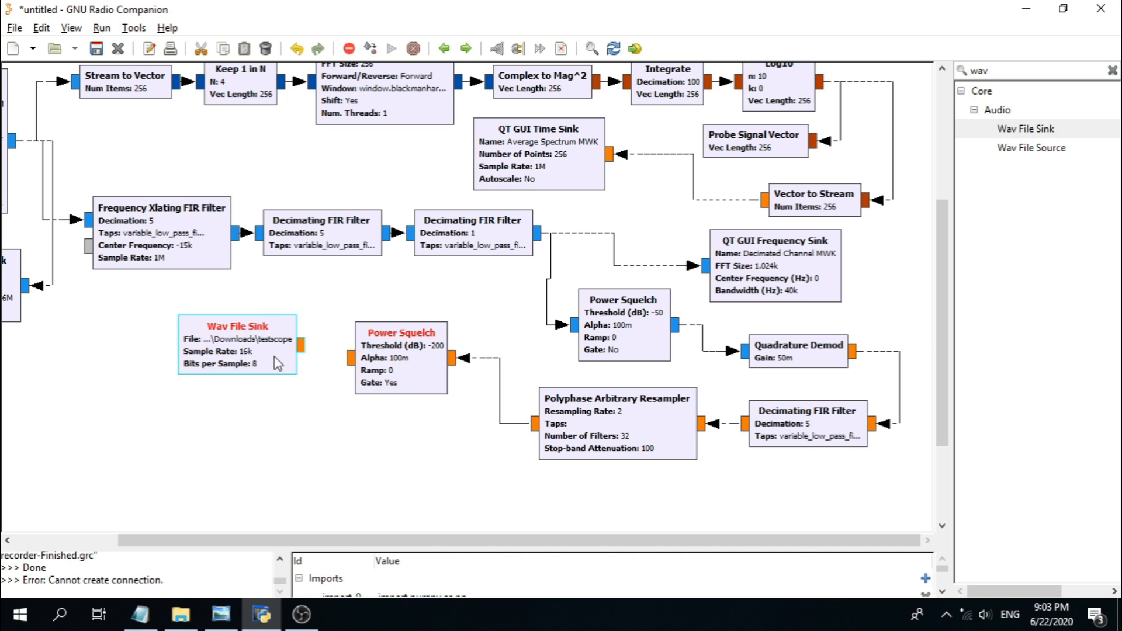
Step: Move the Wav File Sink level with the second Power Squelch and connect the squelch's output to the sink's input
left_click_drag(239, 349, 206, 362)
left_click(350, 358)
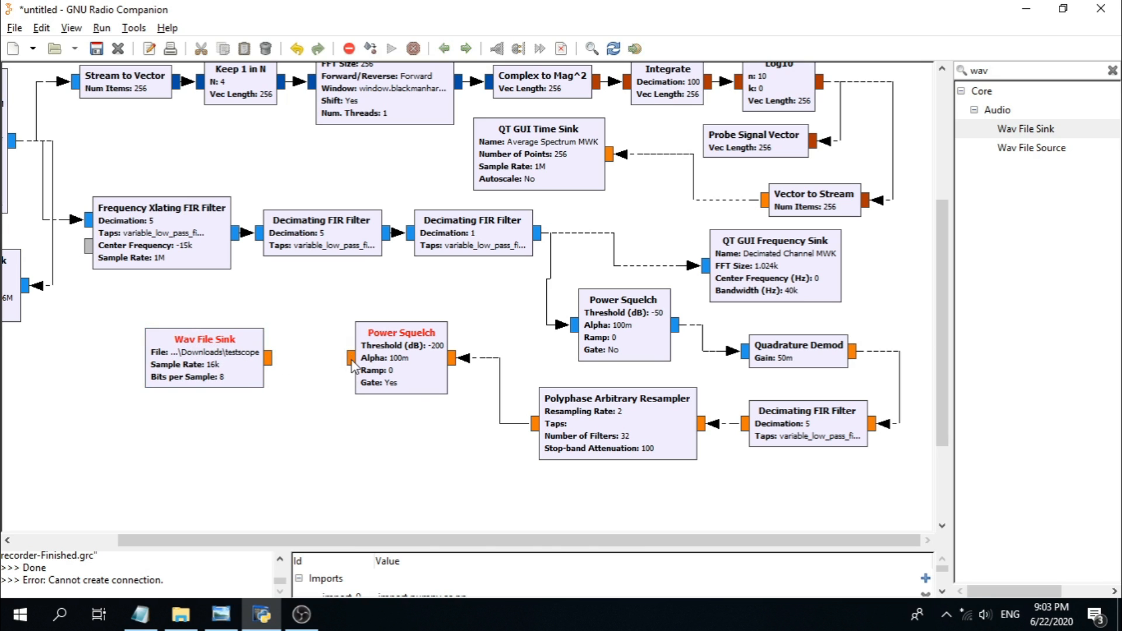
left_click(271, 358)
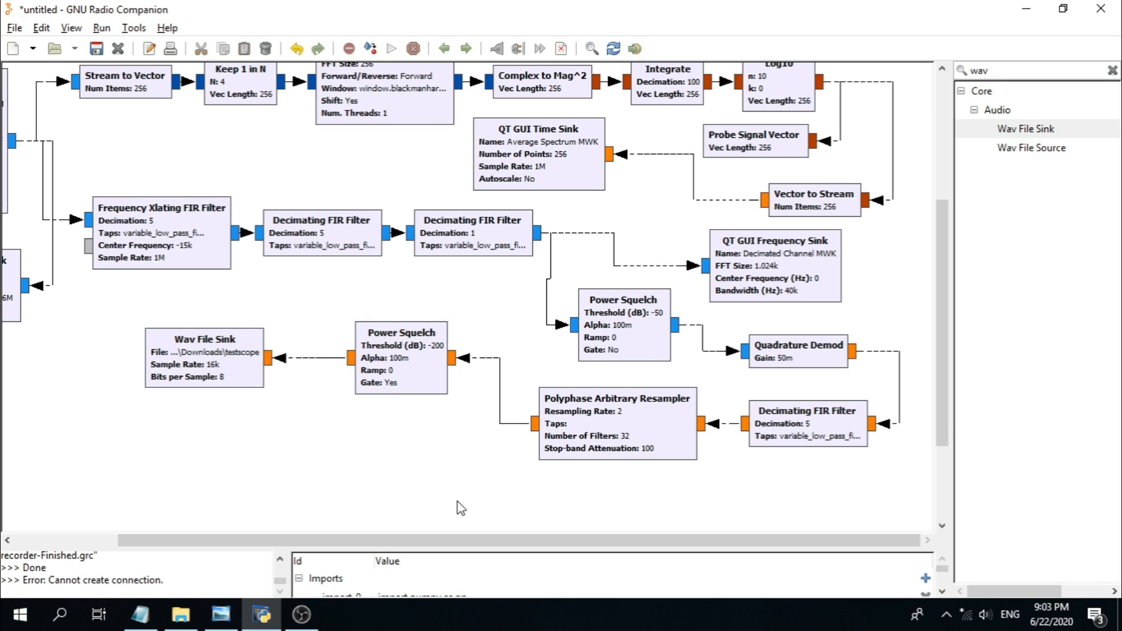
Step: Find the Audio Sink in the block library and place it below the Wav File Sink and second Power Squelch
key("alt+Tab")
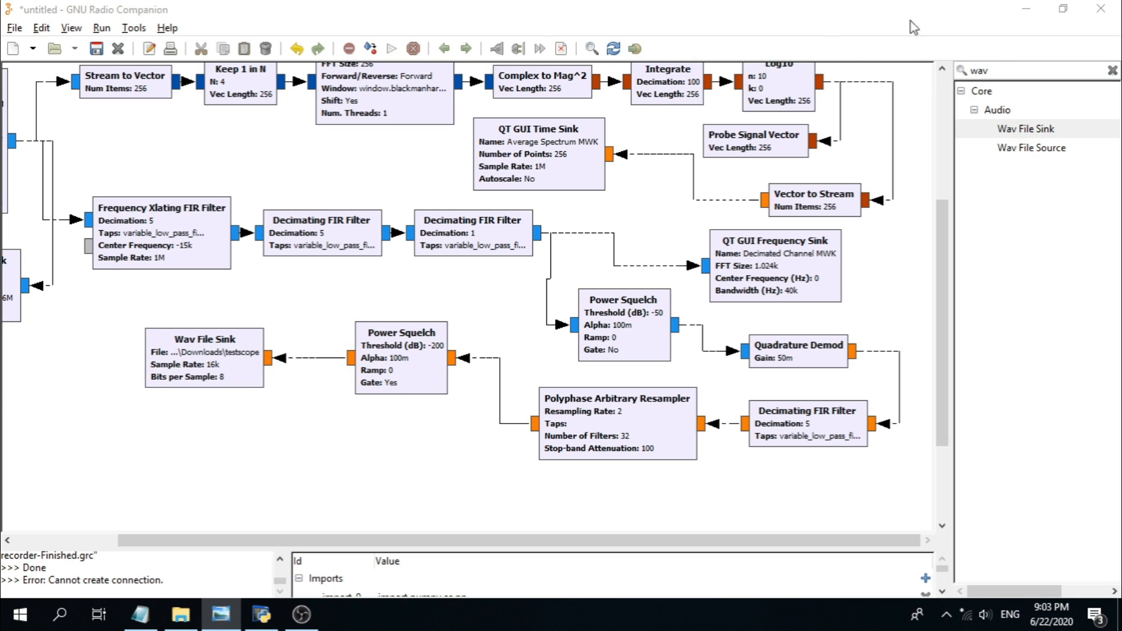
left_click(1014, 70)
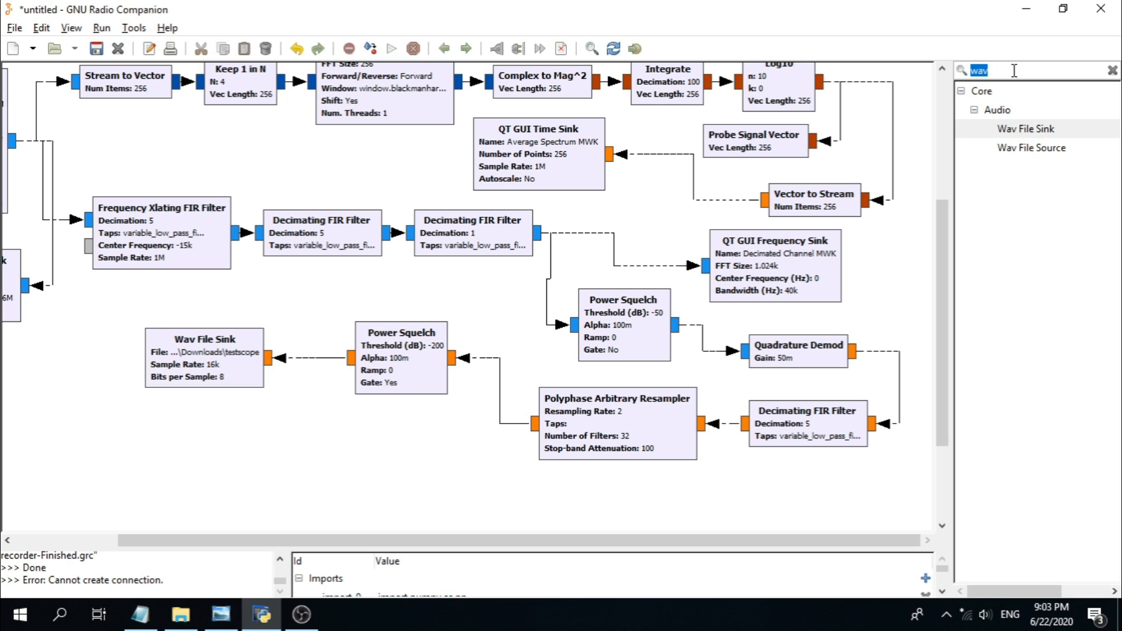
type("audio")
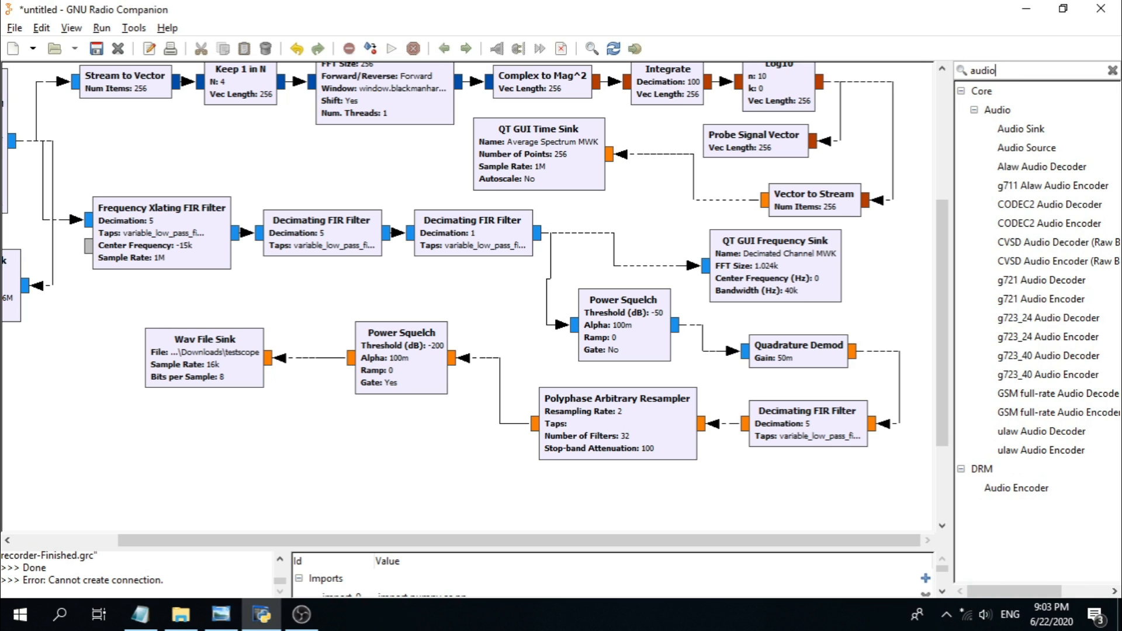
left_click(1054, 131)
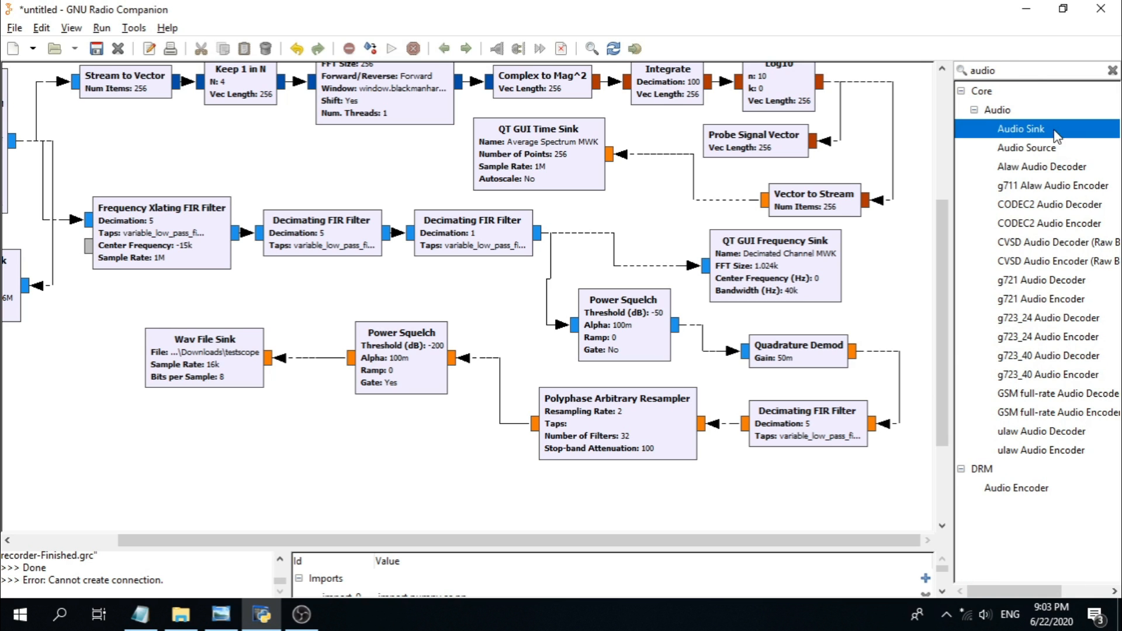
left_click_drag(728, 320, 289, 455)
Step: Set the Audio Sink's sample rate to 16KHz and accept its properties
double_click(316, 458)
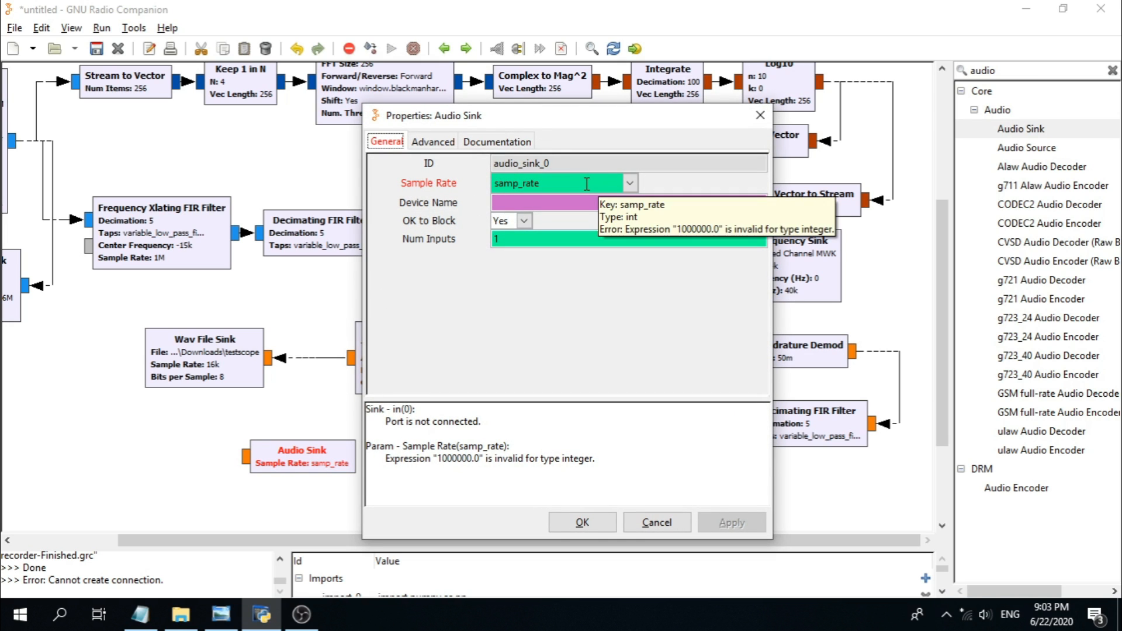
left_click(631, 183)
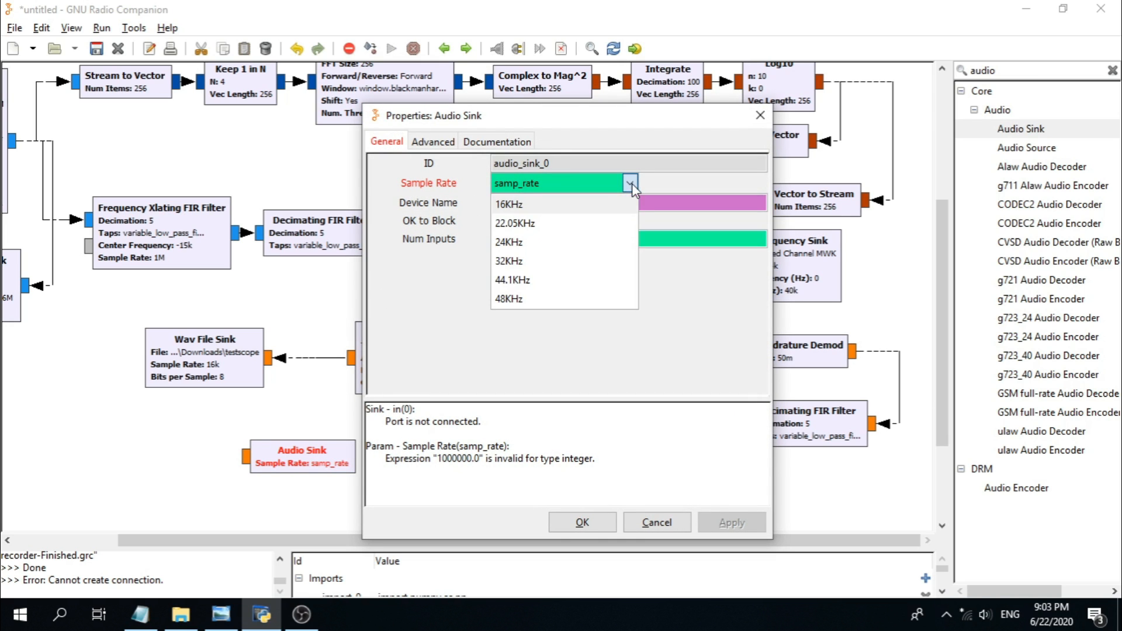
left_click(528, 203)
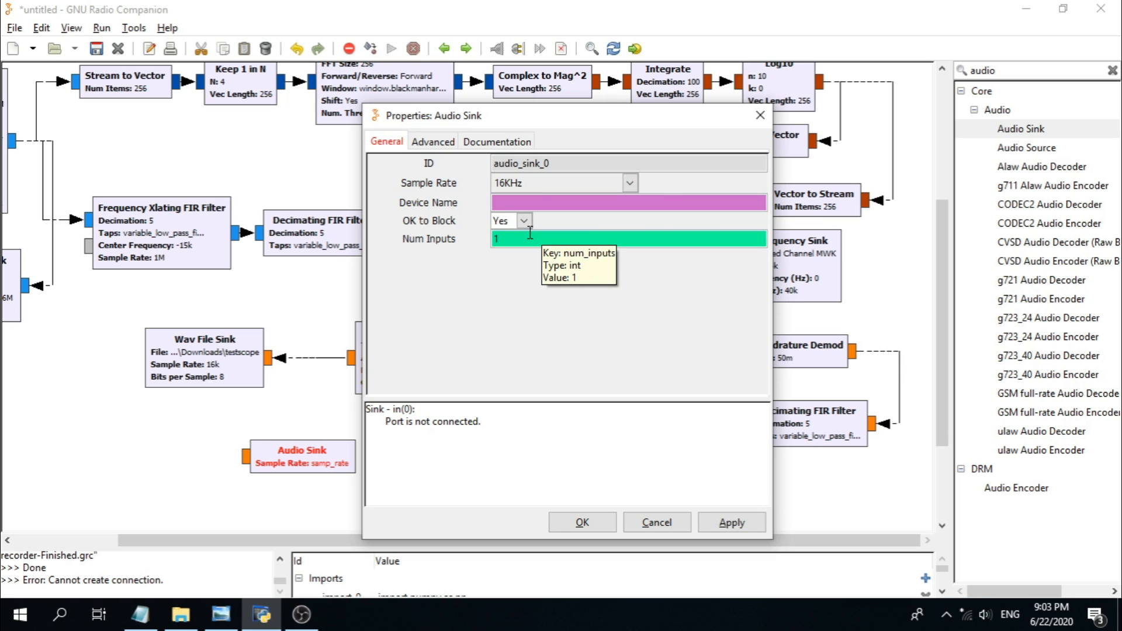
left_click(582, 522)
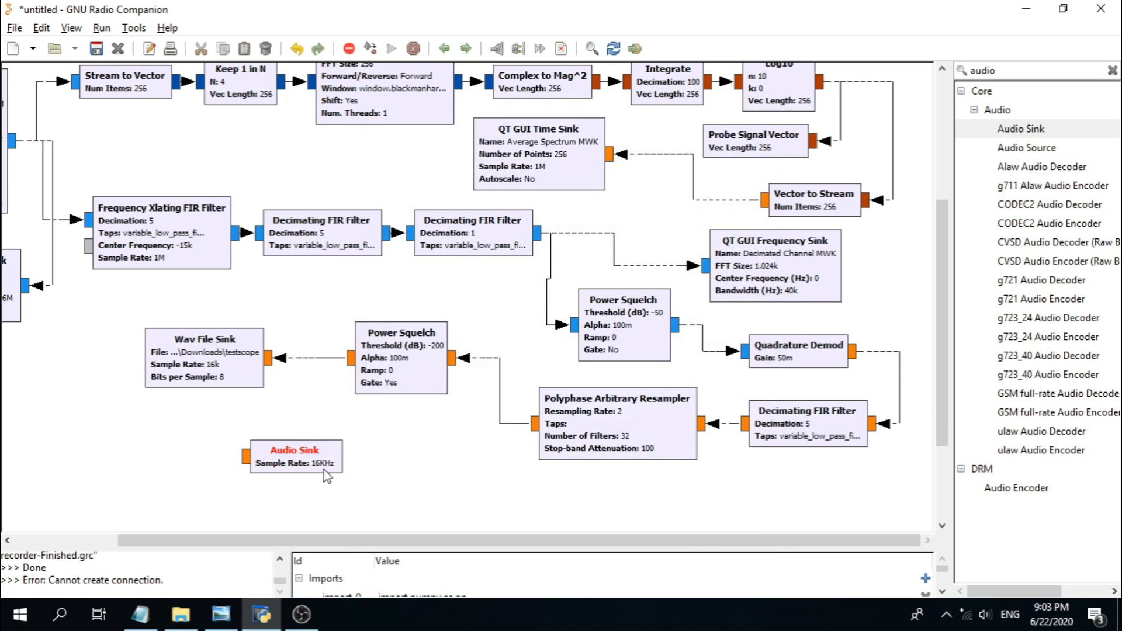
Step: Rotate the Audio Sink 180 degrees and connect the Polyphase Arbitrary Resampler's output to its input
right_click(324, 469)
key("Escape")
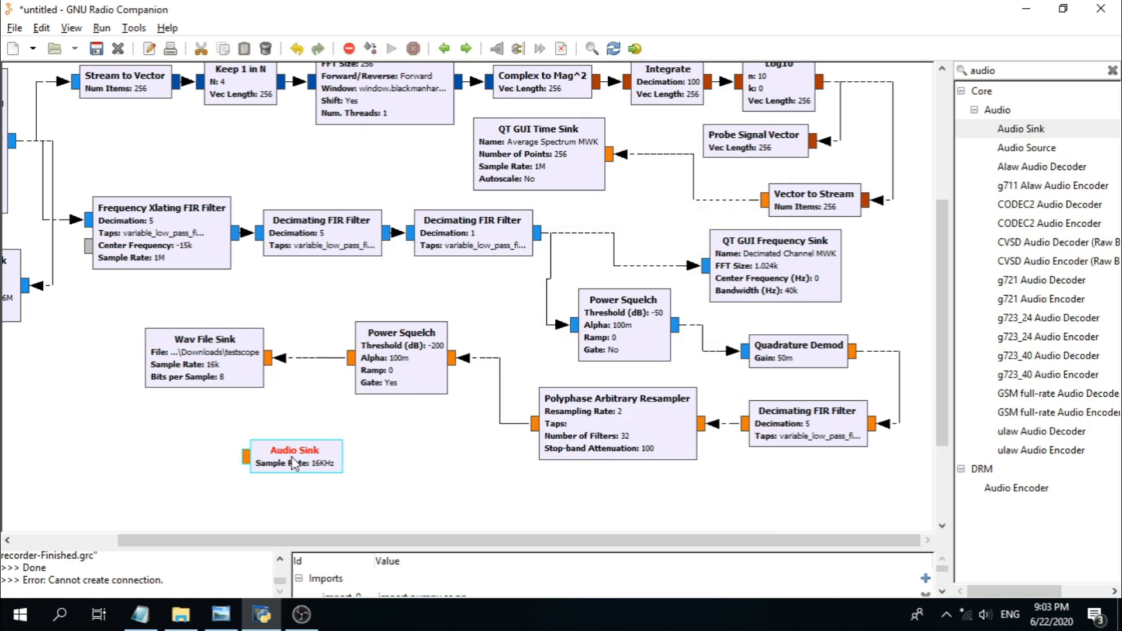
key("Left")
right_click(278, 470)
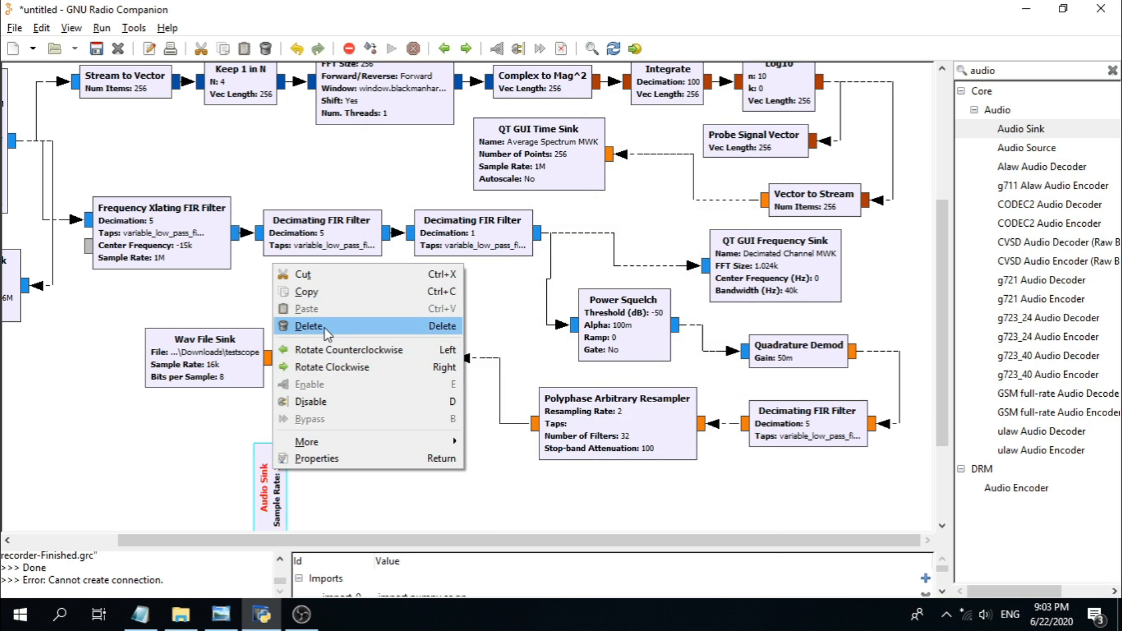
key("Escape")
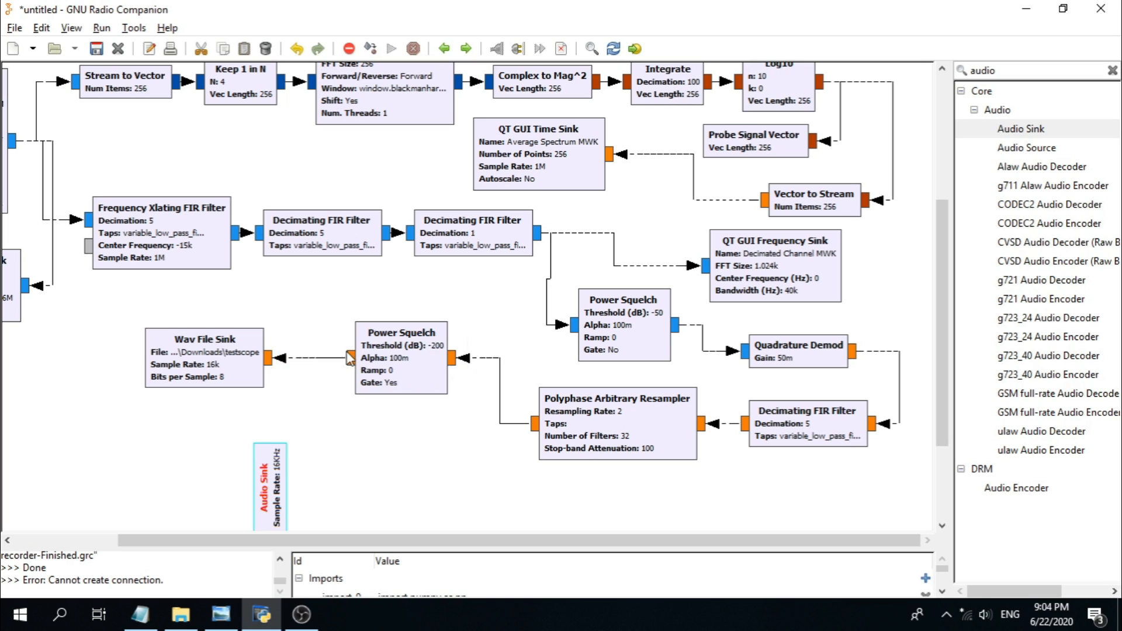
key("Right")
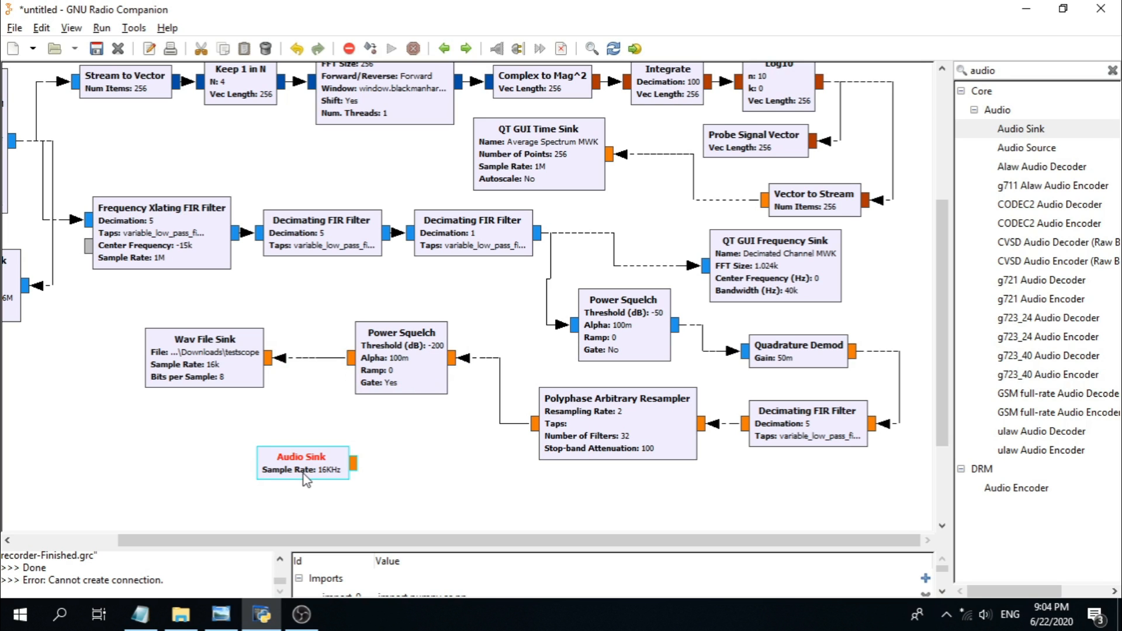
left_click(534, 423)
left_click(357, 464)
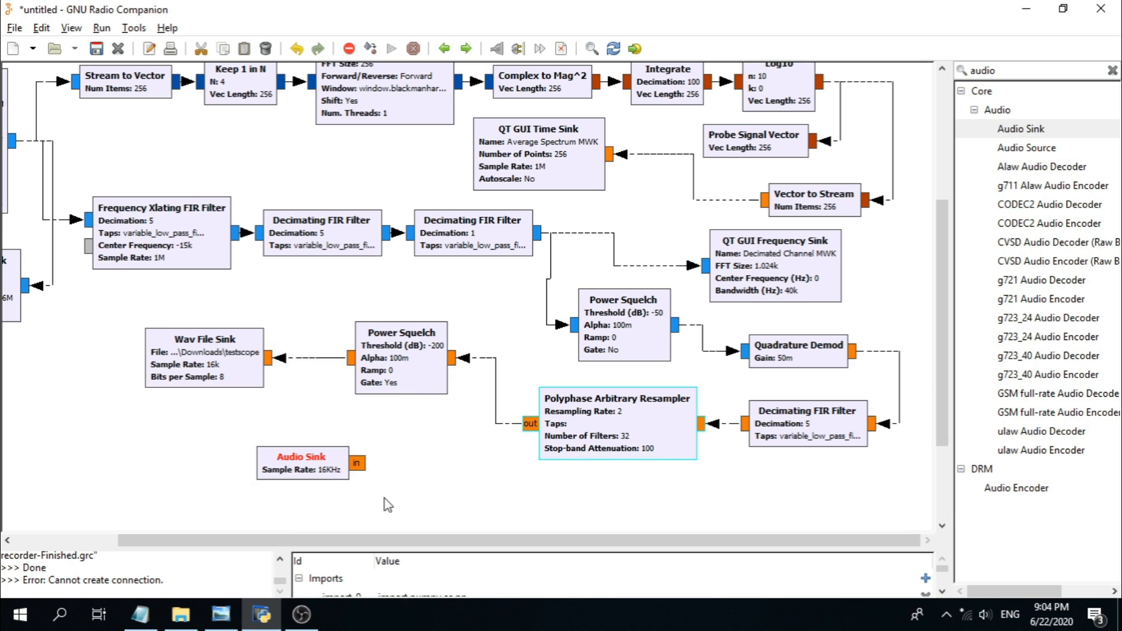
Step: Save the flowgraph to the Desktop as advancescoperecordernfm.grc
left_click_drag(433, 536, 409, 539)
left_click_drag(937, 367, 927, 221)
left_click_drag(743, 541, 555, 532)
mouse_move(941, 260)
left_mouse_down()
mouse_move(939, 391)
mouse_move(941, 242)
left_mouse_up()
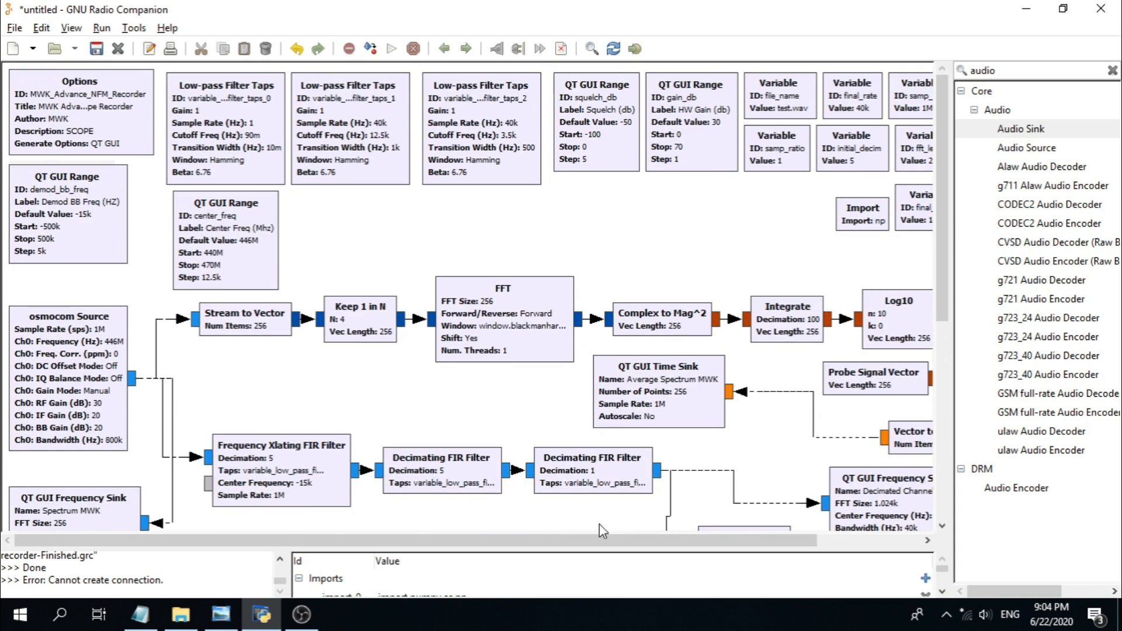
left_click_drag(611, 539, 716, 545)
mouse_move(942, 211)
left_mouse_down()
mouse_move(943, 338)
mouse_move(924, 208)
left_mouse_up()
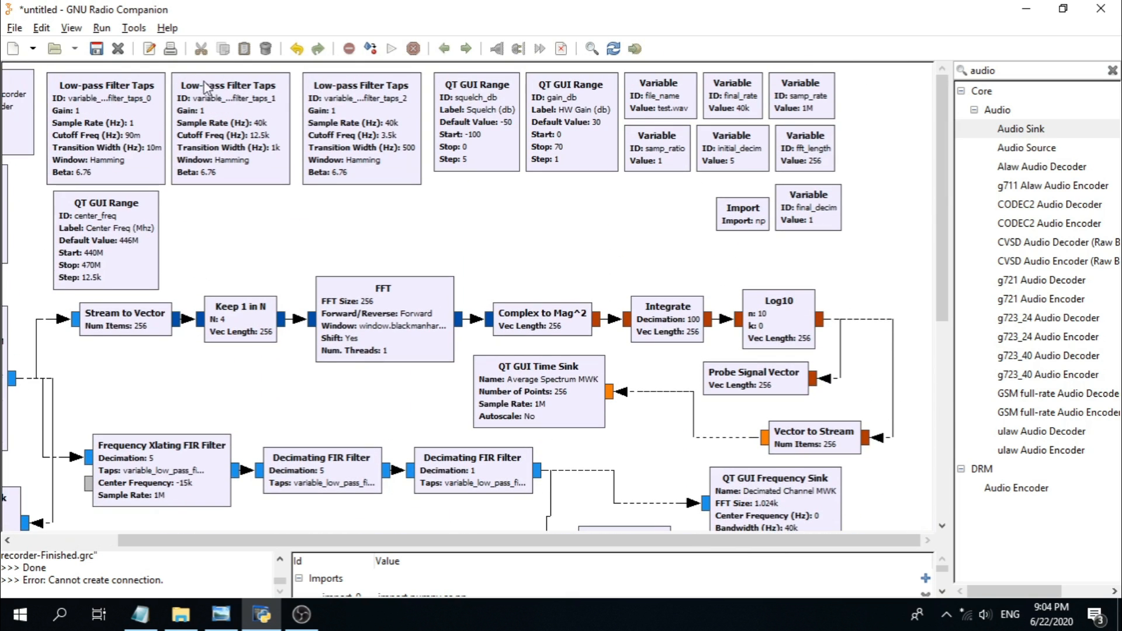
left_click(97, 50)
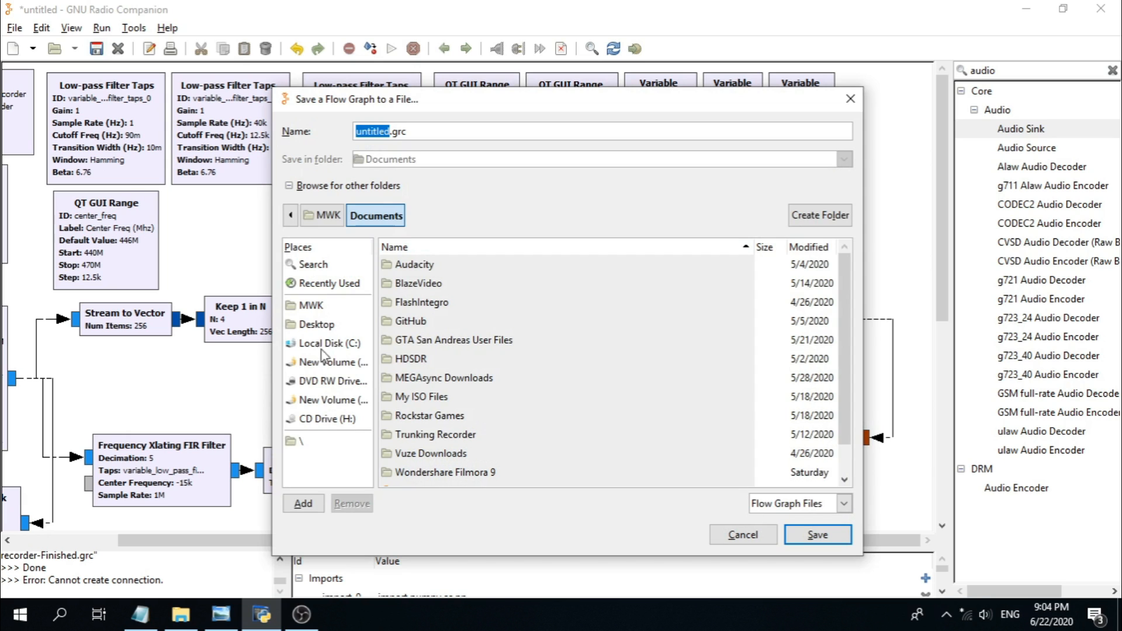
left_click(316, 325)
double_click(388, 131)
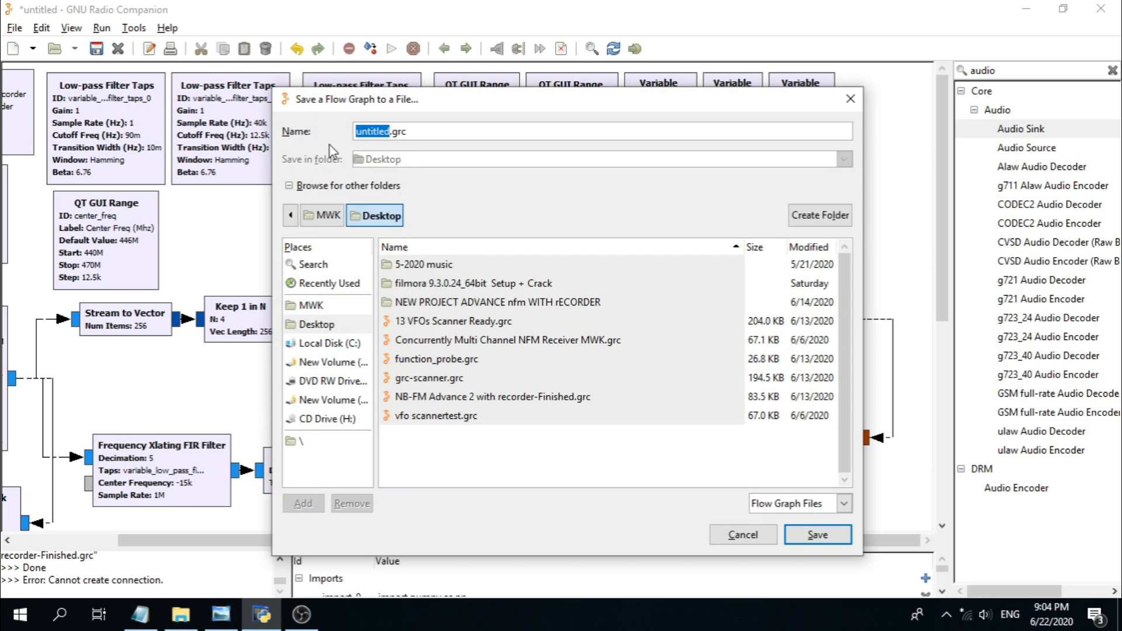
type("dvancescope")
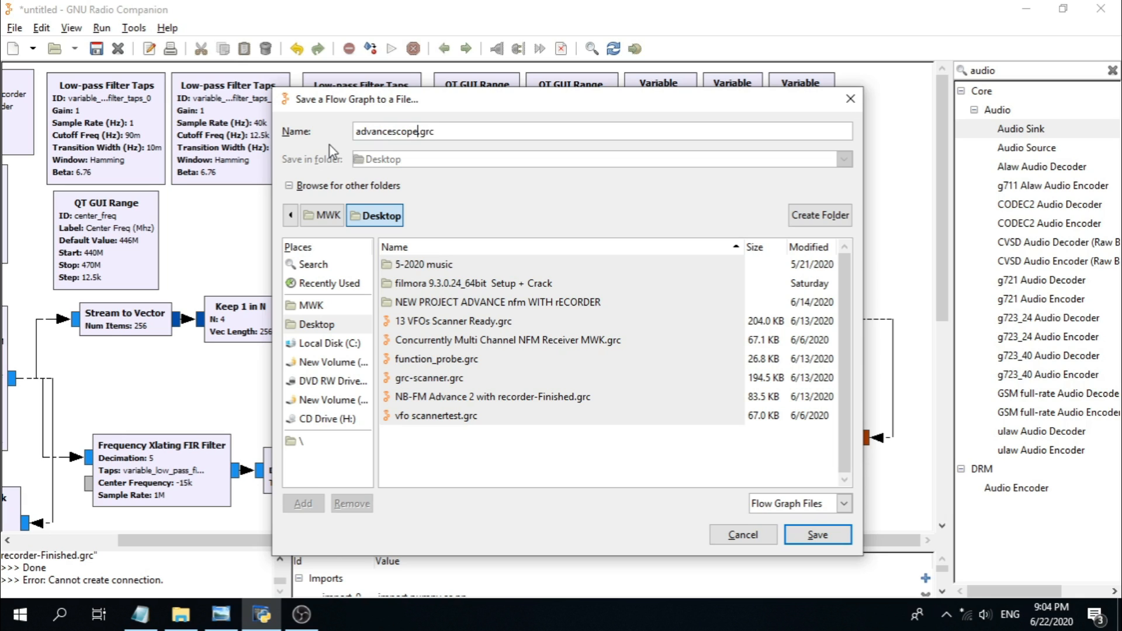
type("recordernfm")
left_click(817, 535)
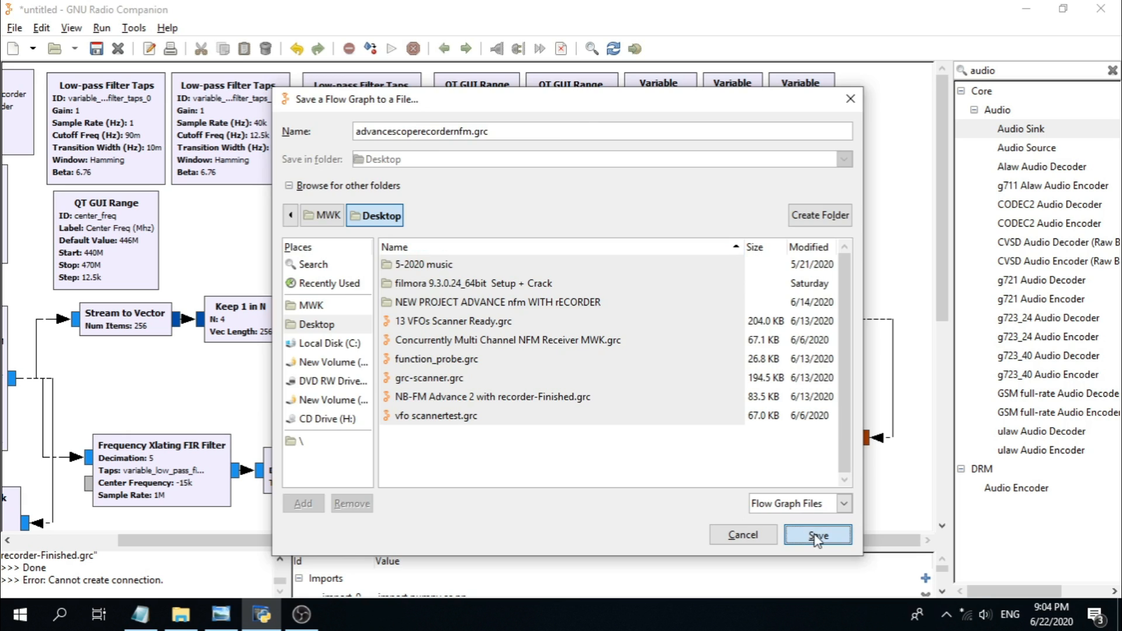
Step: Generate the Python code for the flowgraph and check the generation output in the console
left_click(371, 50)
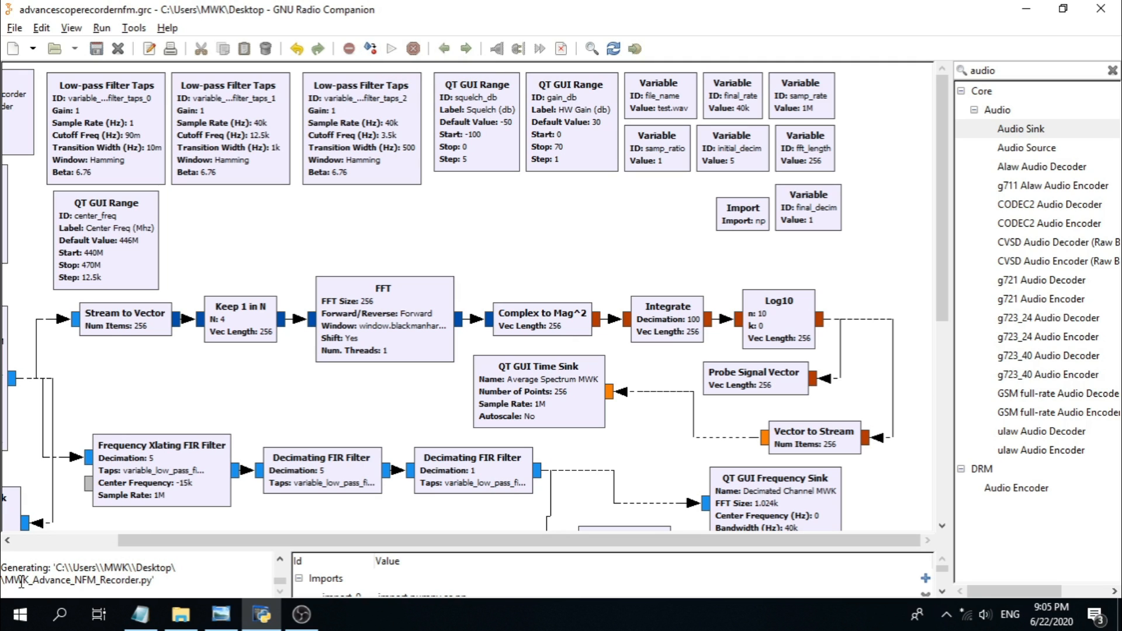
left_click_drag(51, 580, 20, 579)
key("ctrl+a")
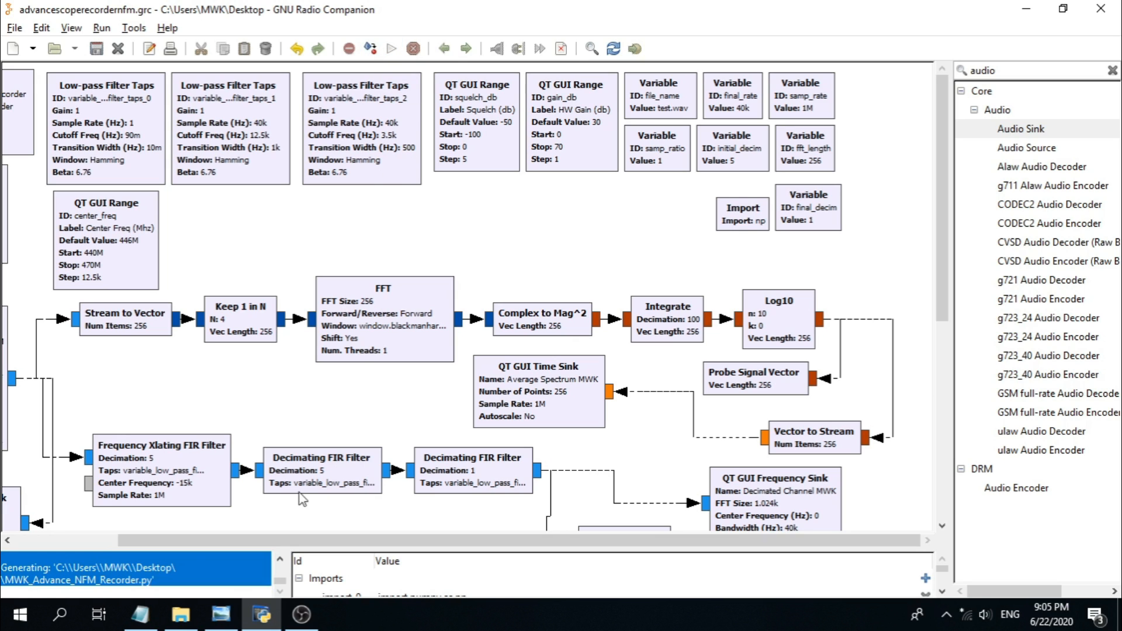
left_click(169, 570)
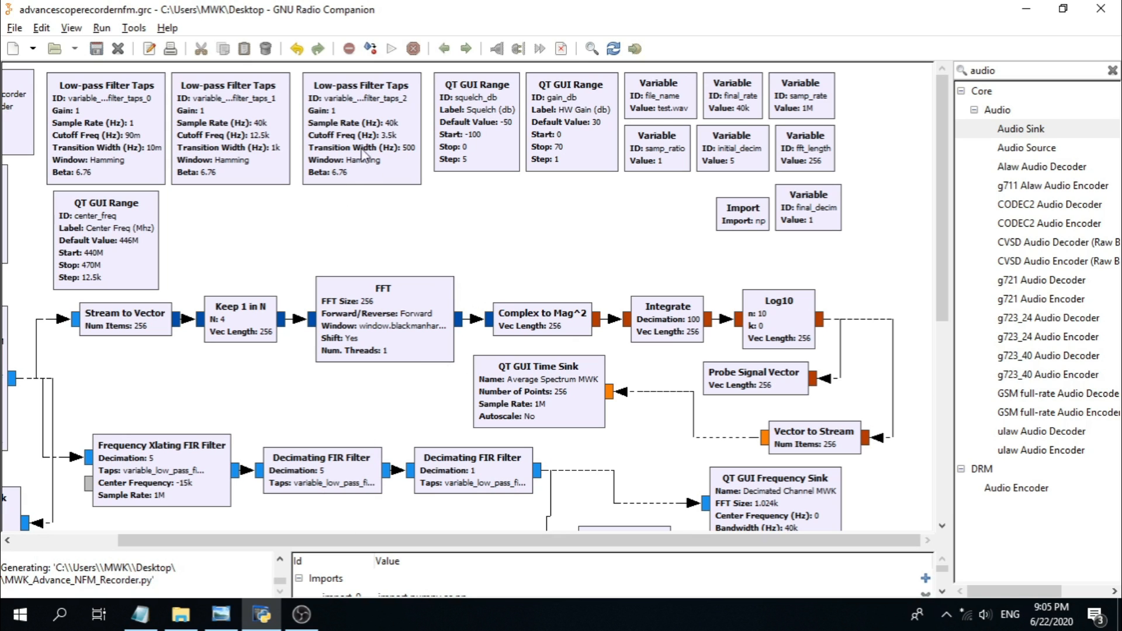
Step: Execute the flowgraph and check its start-up output in the console
left_click(392, 50)
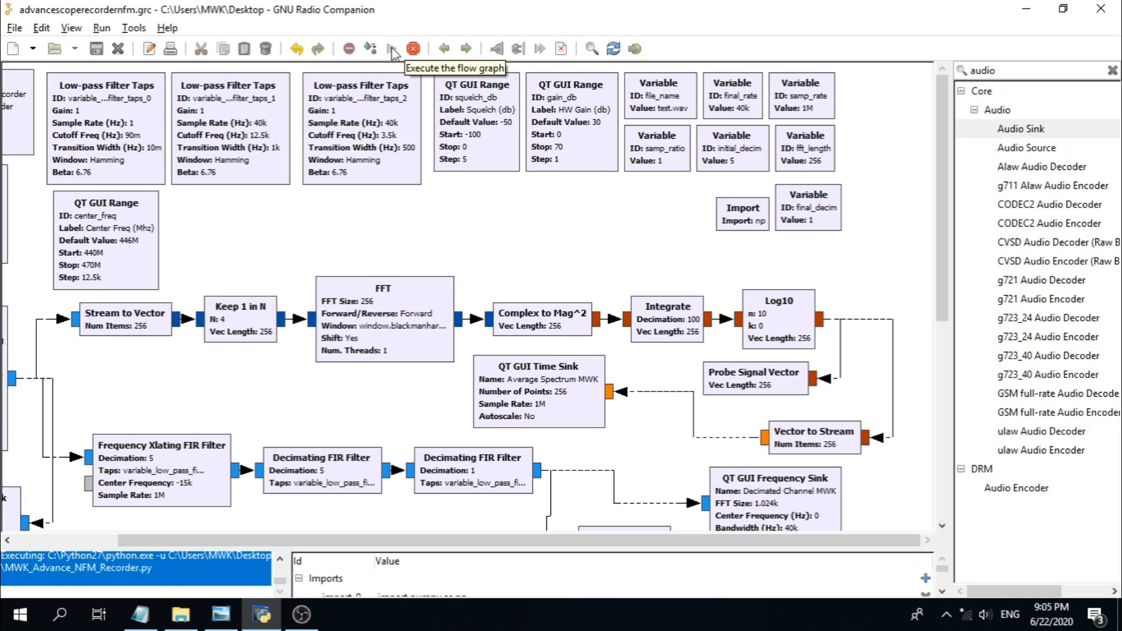
left_click(213, 585)
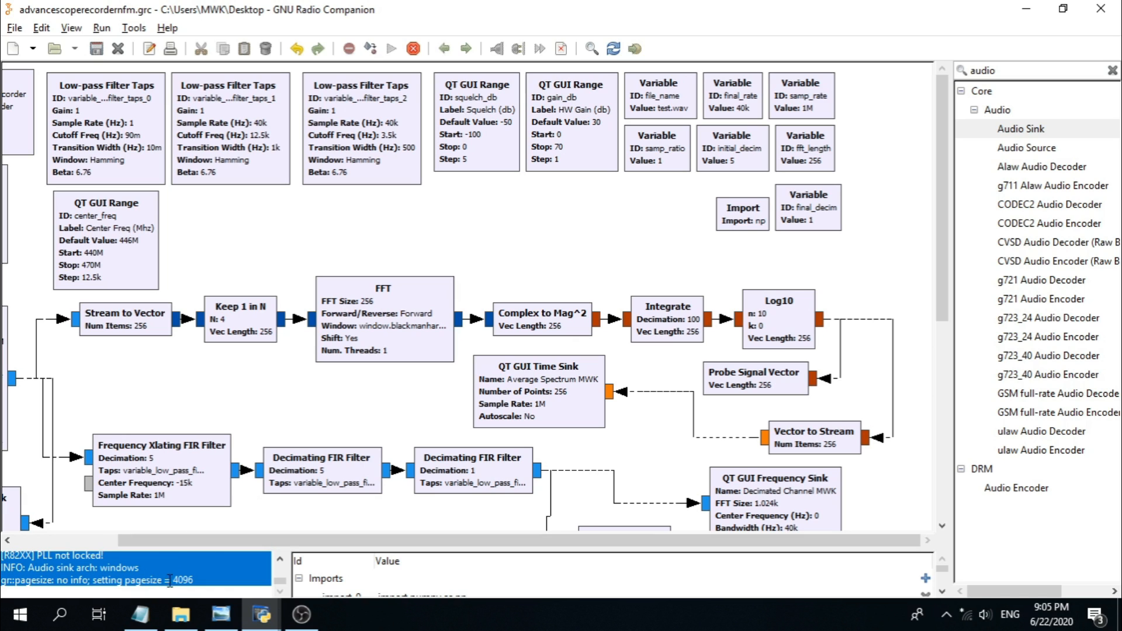
left_click(219, 579)
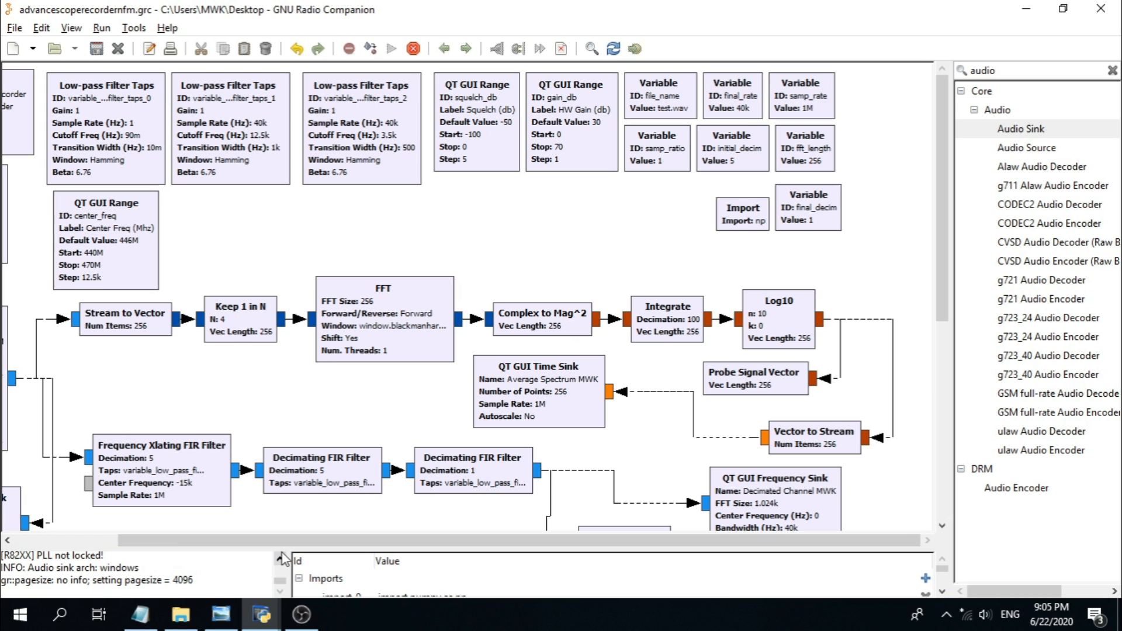
scroll(205, 493, "down", 3)
scroll(216, 500, "up", 2)
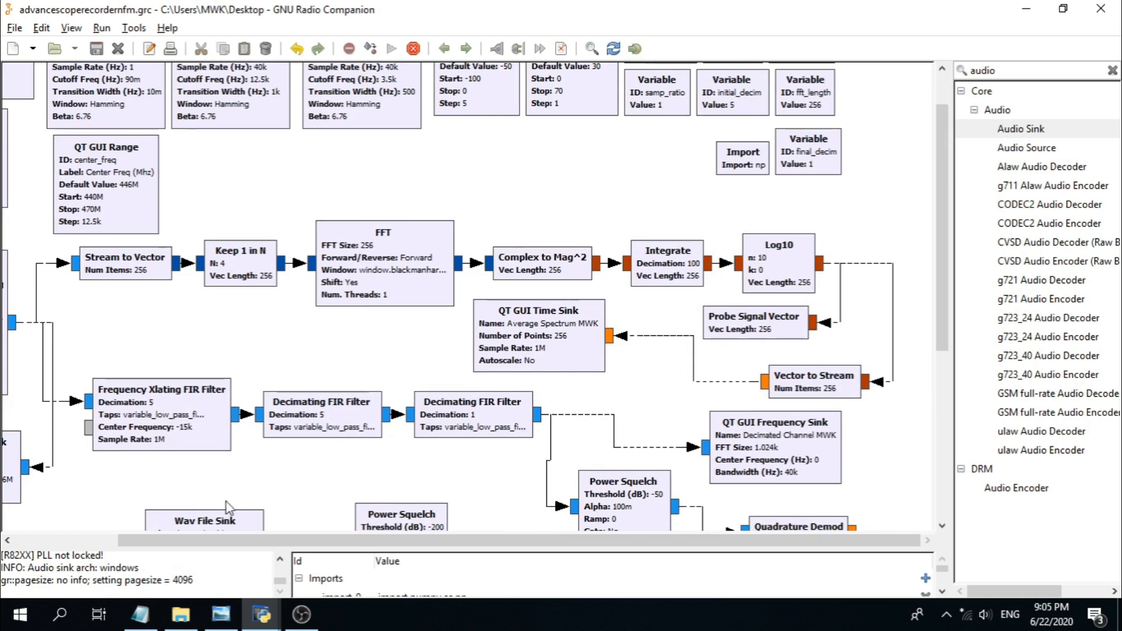
Step: Switch to the MWK Advance NFM Scope Recorder window and enlarge it to show the plots and sliders
mouse_move(263, 623)
left_click(330, 560)
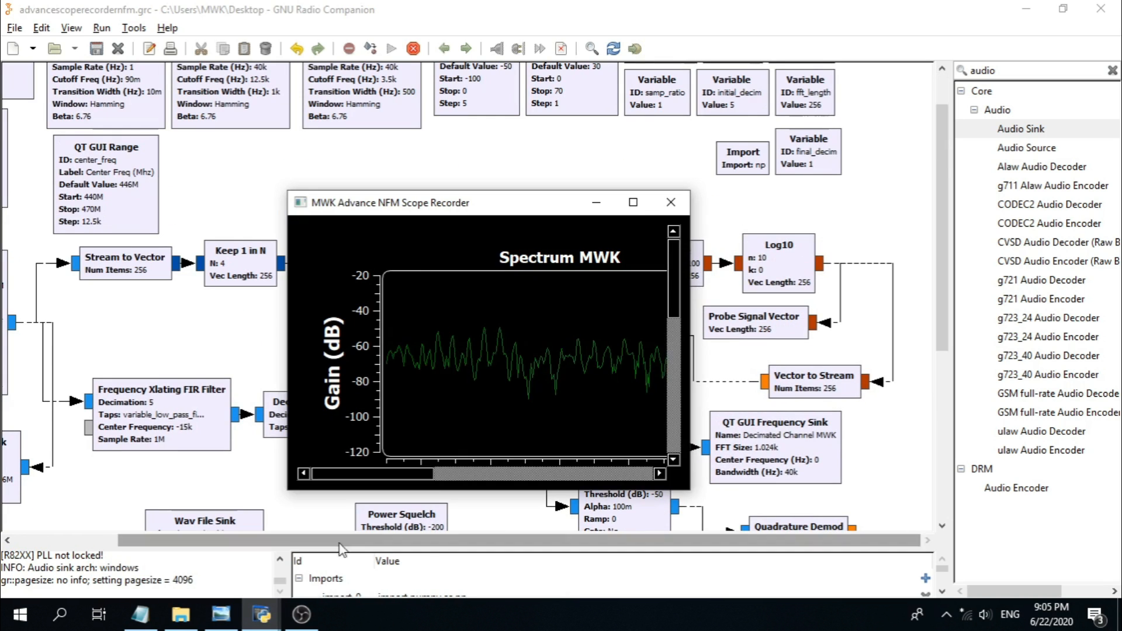
left_click_drag(608, 209, 472, 102)
left_click_drag(554, 386, 965, 599)
left_click_drag(558, 100, 439, 30)
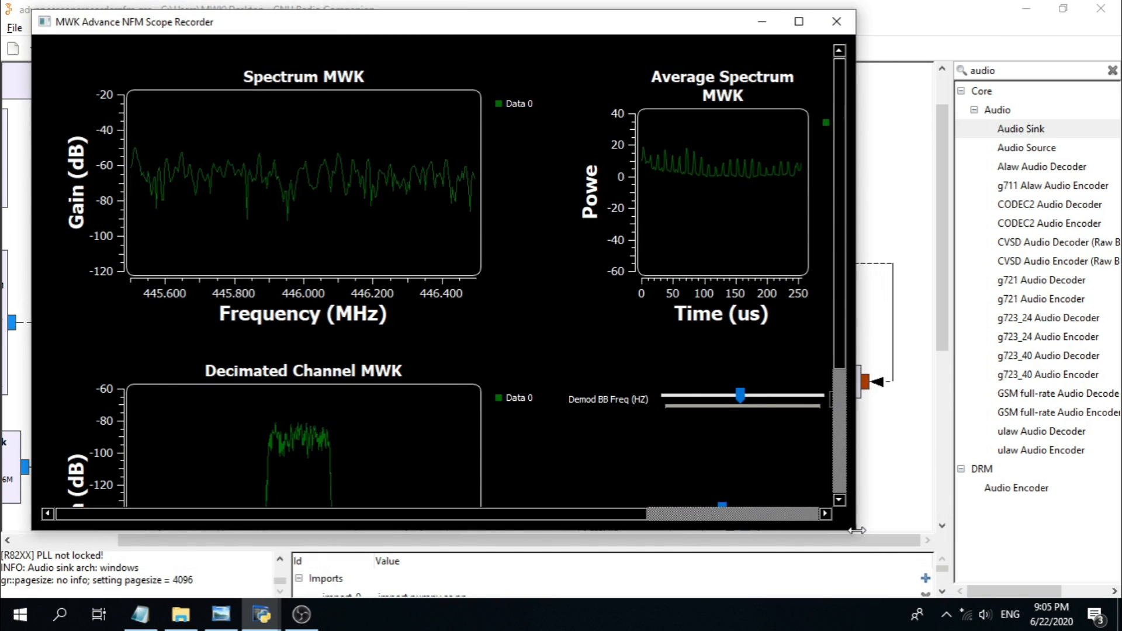
left_click_drag(856, 533, 1066, 588)
left_click_drag(388, 37, 385, 26)
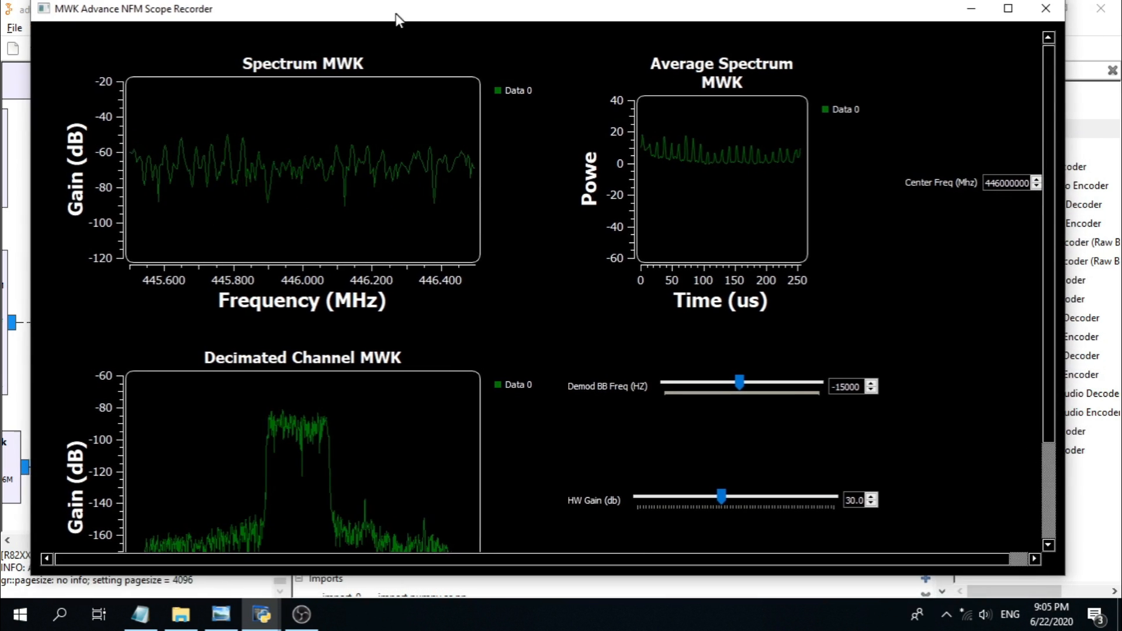
mouse_move(1046, 356)
left_mouse_down()
mouse_move(1047, 414)
mouse_move(1044, 362)
left_mouse_up()
left_click_drag(1060, 325, 1082, 241)
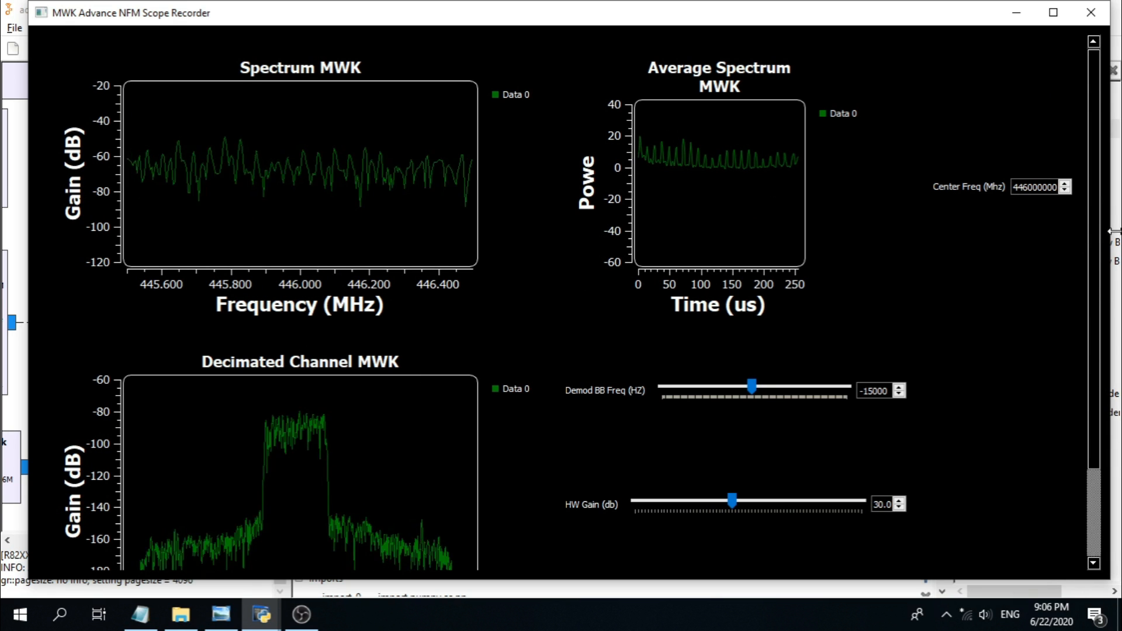
Step: Maximize the receiver window and look over its spectrum plots and frequency, gain and squelch controls
left_click_drag(1095, 245, 1095, 334)
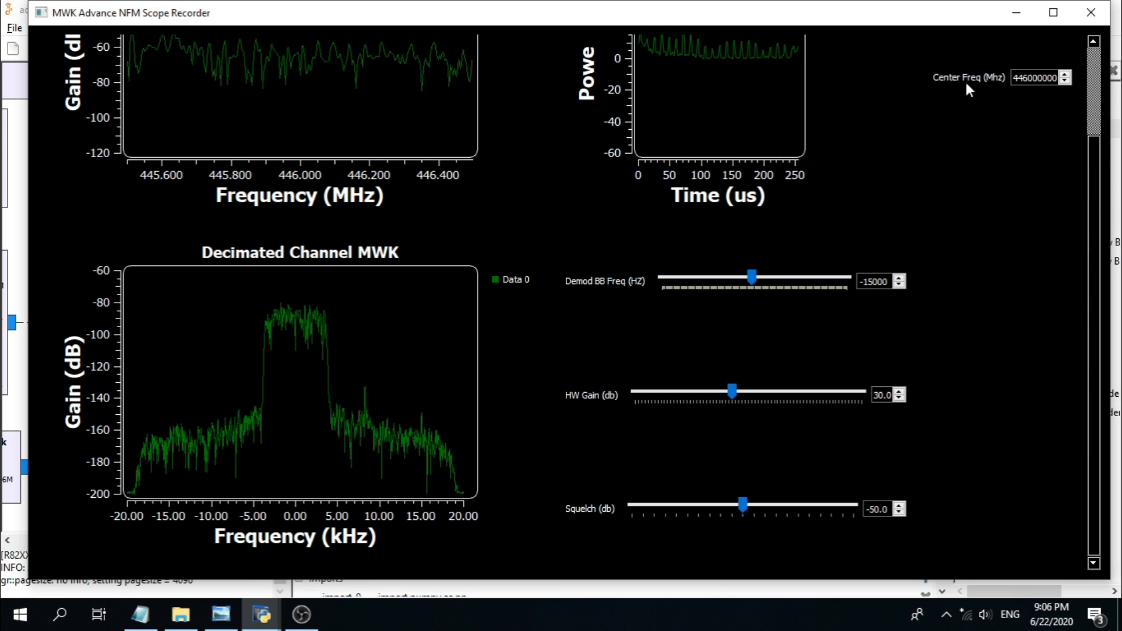
left_click(1098, 112)
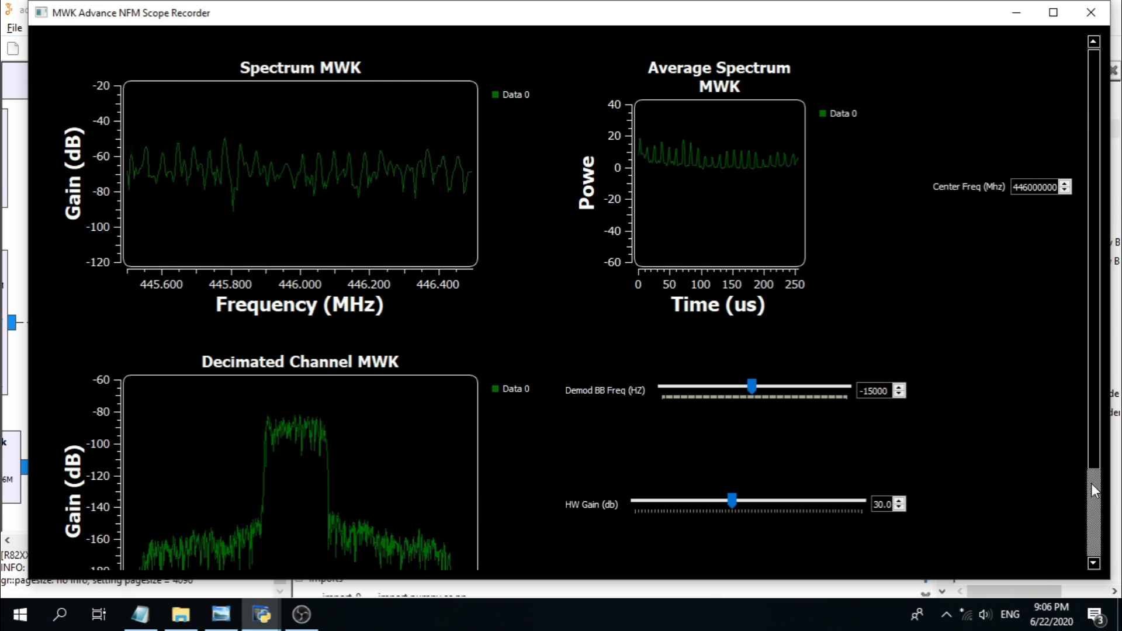
scroll(1092, 367, "down", 2)
scroll(1086, 127, "up", 2)
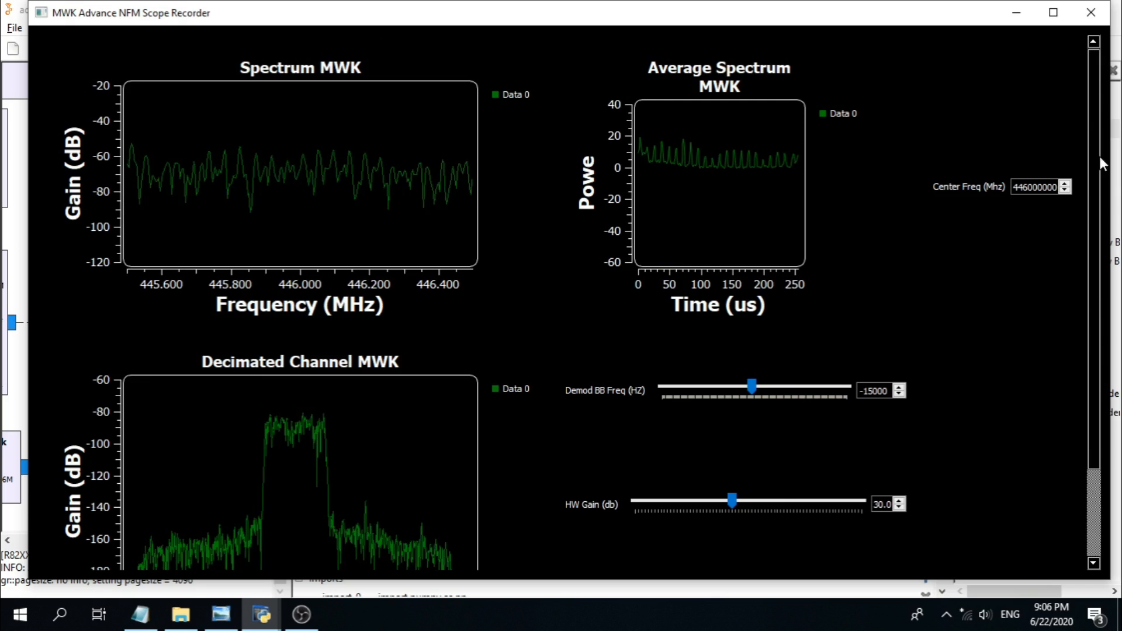
scroll(1093, 409, "down", 2)
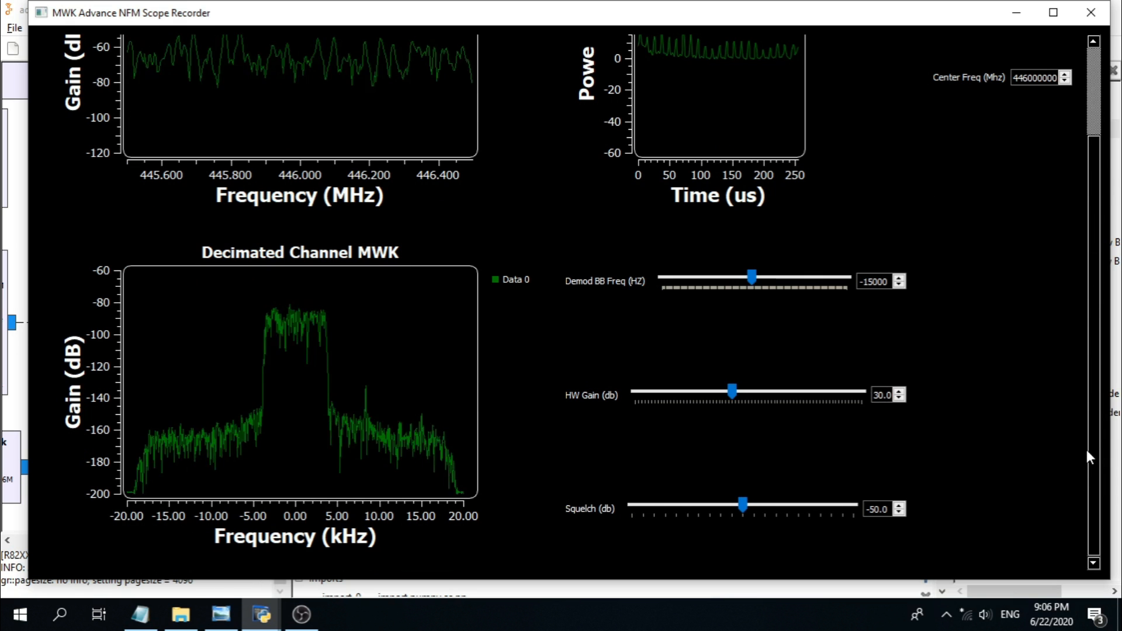
scroll(1086, 81, "up", 2)
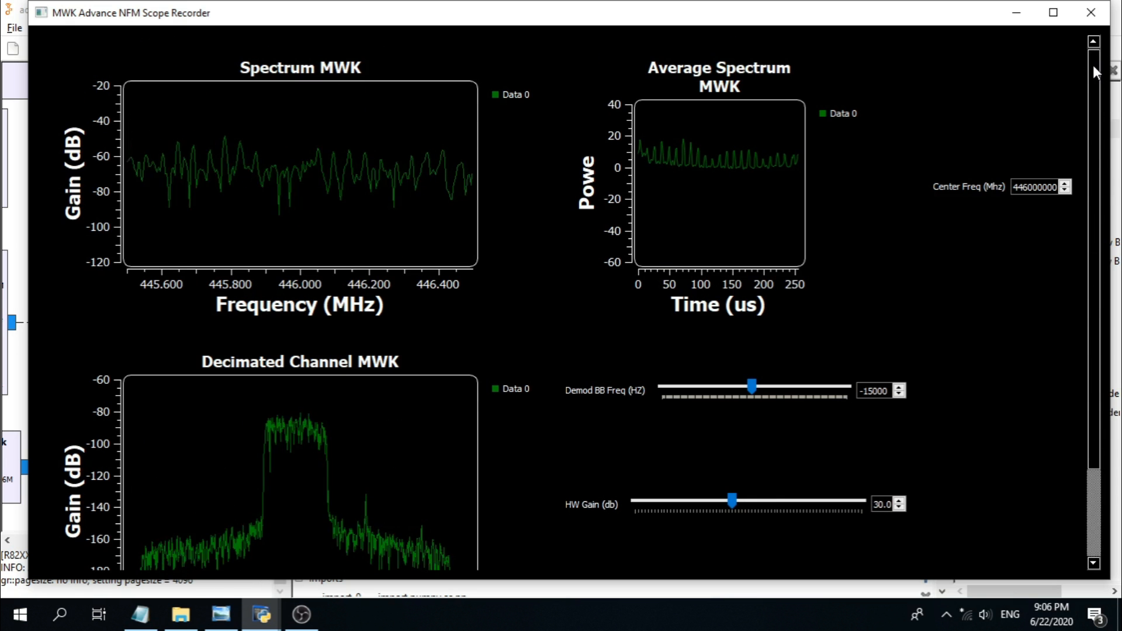
left_click(1064, 14)
scroll(1101, 129, "down", 2)
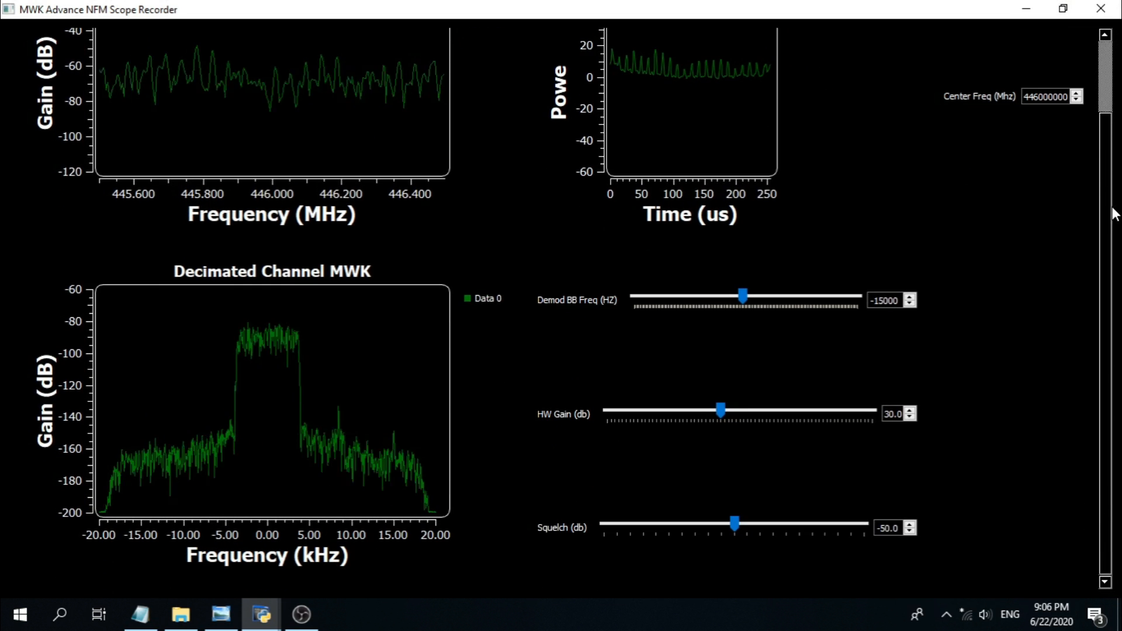
scroll(1113, 214, "up", 2)
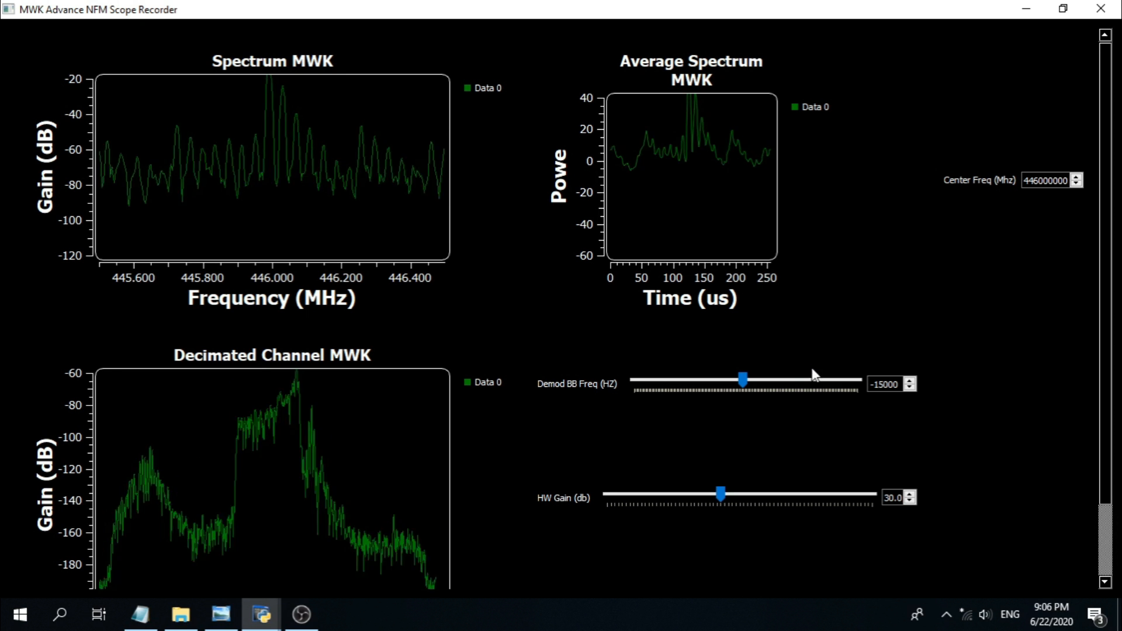
Step: Raise the system playback volume to 100 for listening to the received audio
left_click(985, 615)
left_click_drag(901, 576, 1073, 579)
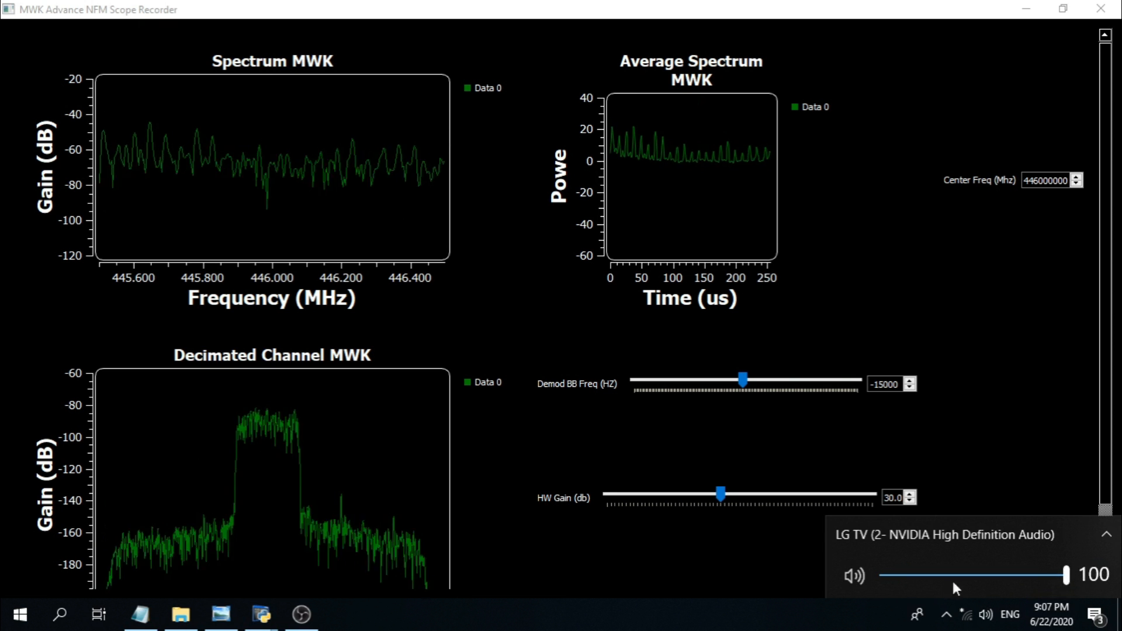
left_click(825, 614)
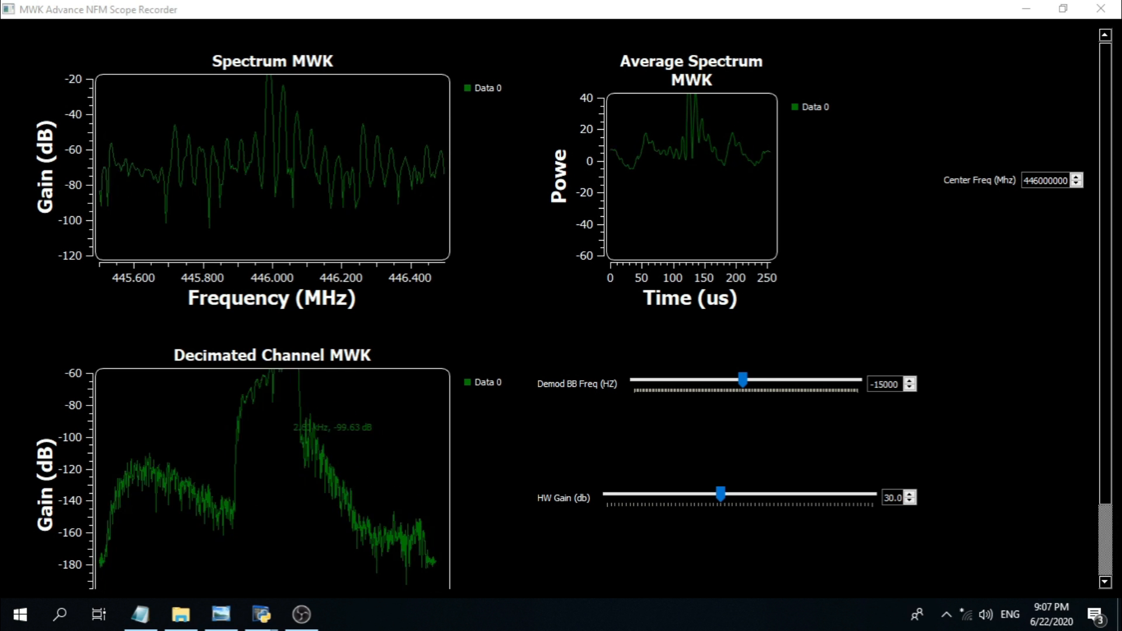
Step: Tune the Demod BB Freq to -10000 Hz and look over the decimated channel and squelch setting
left_click(909, 386)
left_click(909, 380)
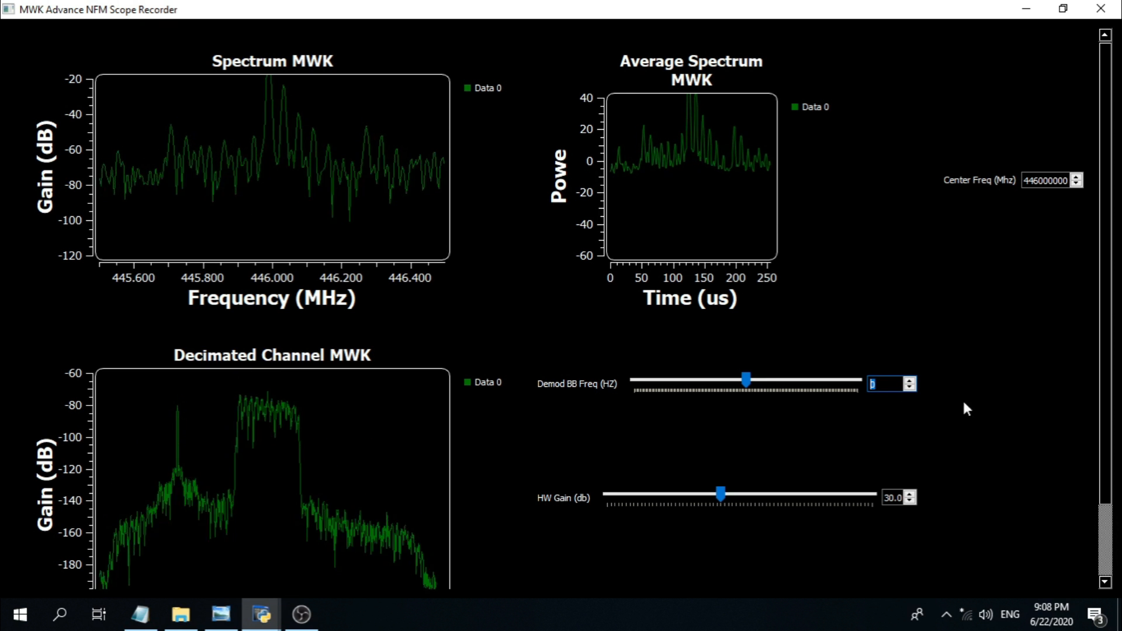
left_click(909, 388)
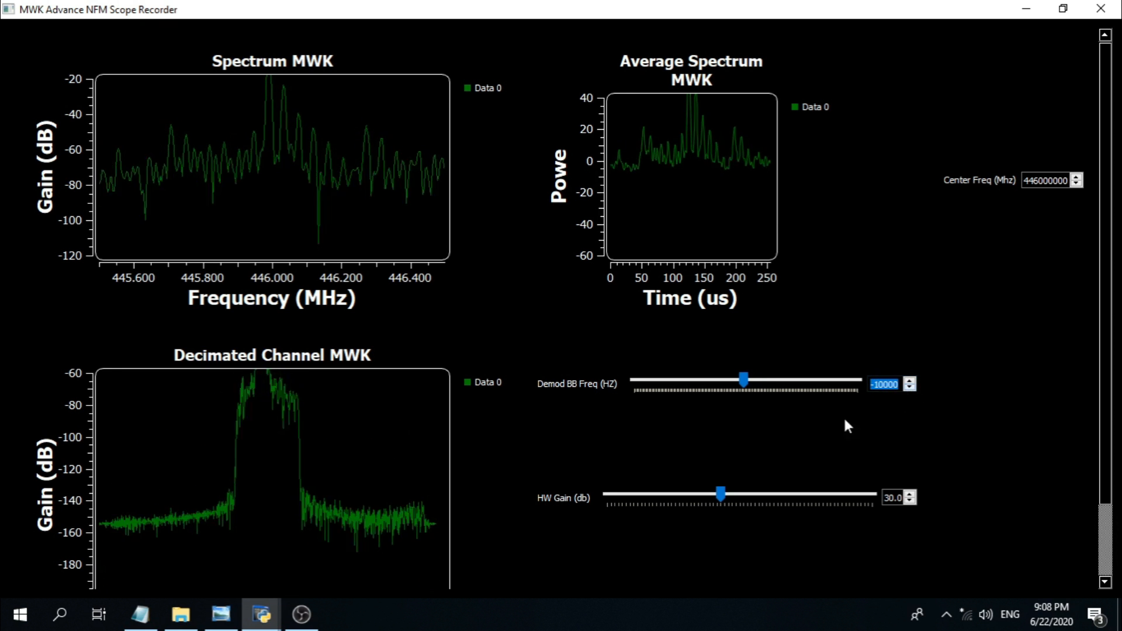
left_click_drag(1102, 272, 1094, 416)
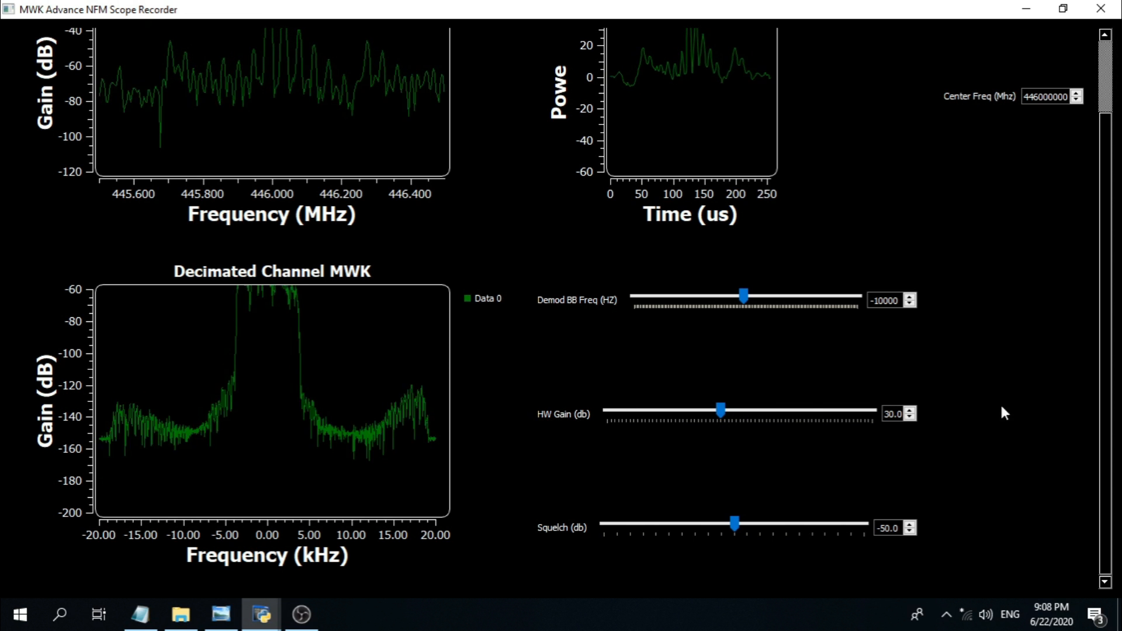
scroll(1101, 380, "up", 2)
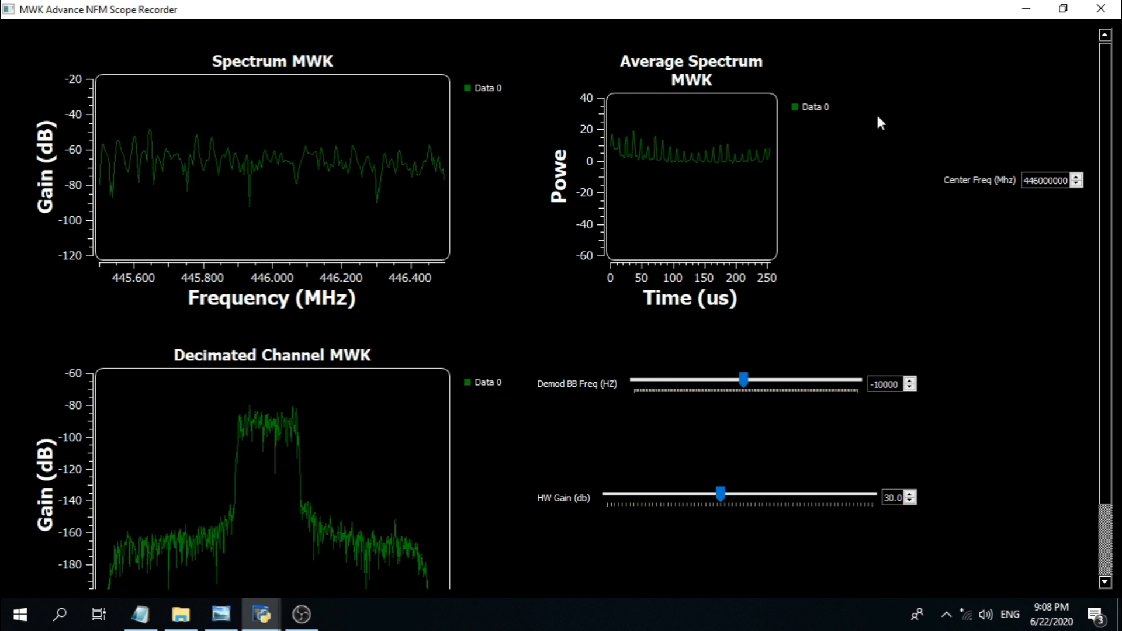
Step: Open the Downloads folder through a system search and play the testscope recording in VLC media player
left_click(21, 614)
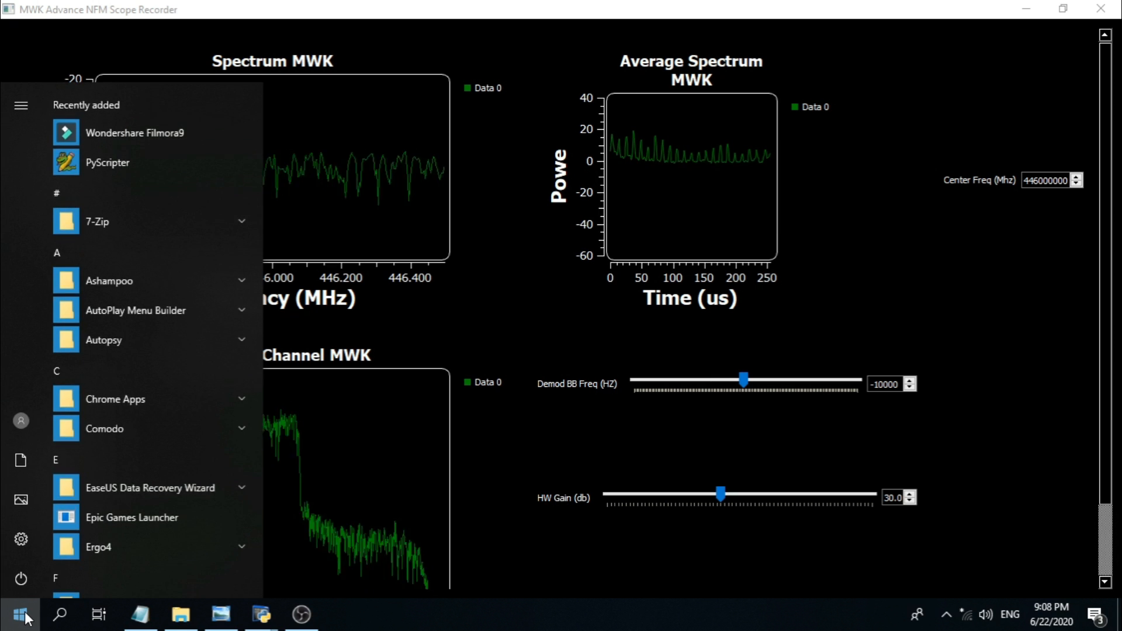
left_click(21, 613)
left_click(26, 617)
type("dow")
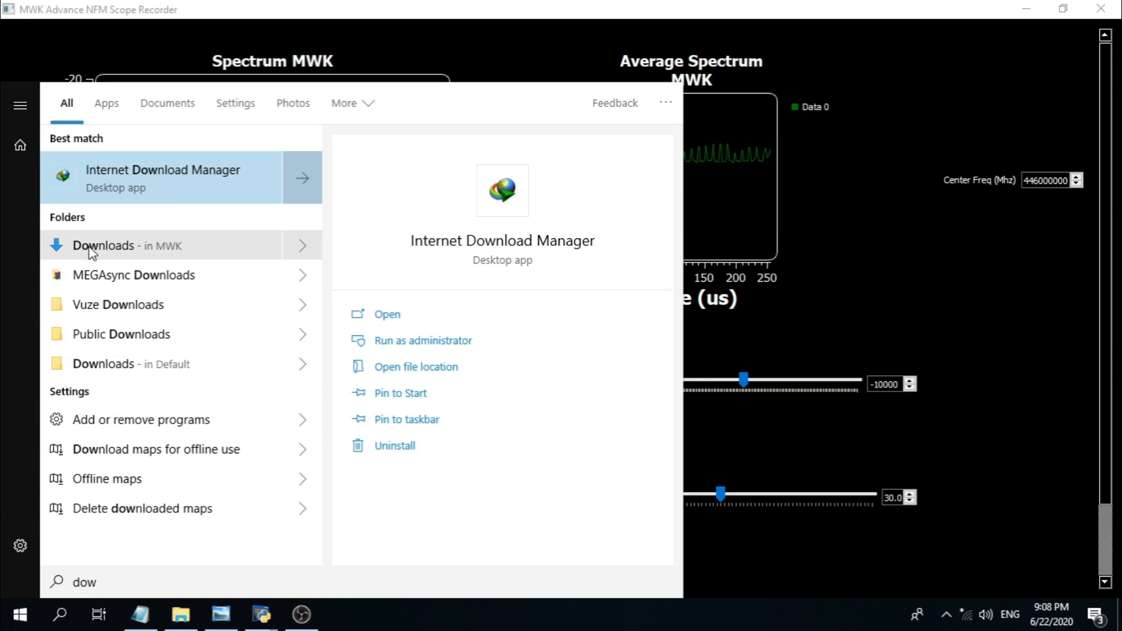
left_click(91, 249)
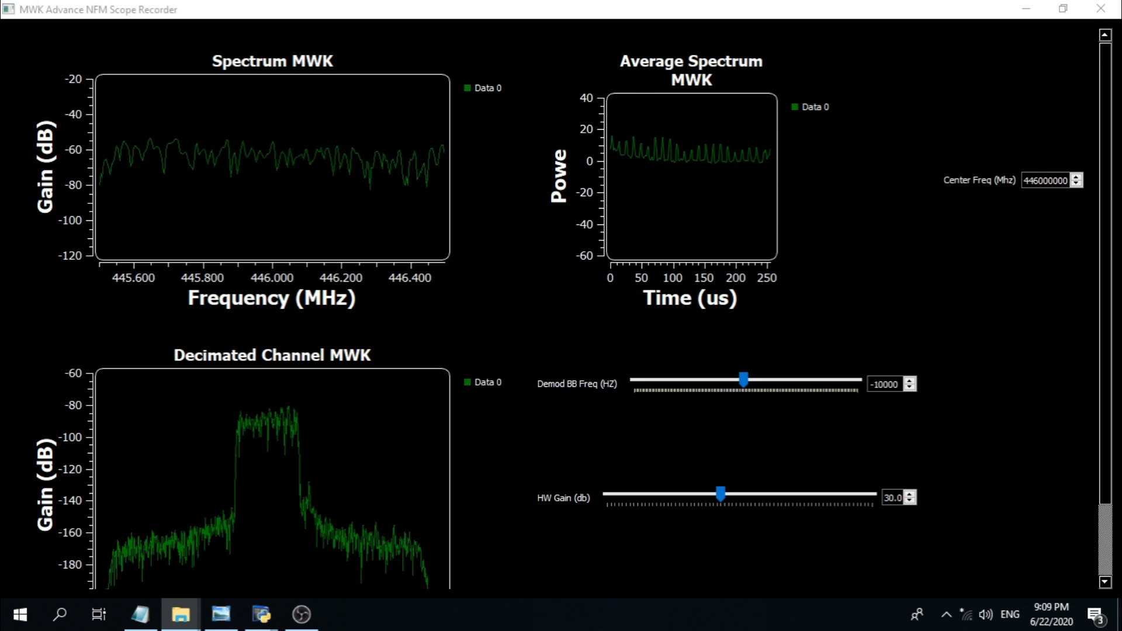
left_click_drag(0, 265, 459, 204)
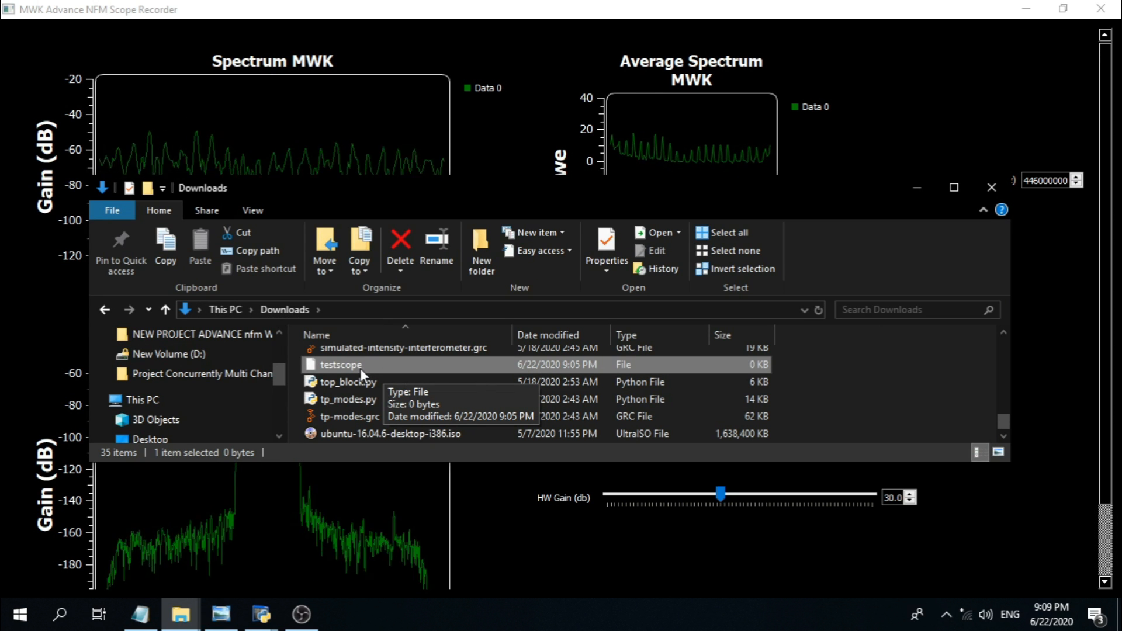
left_click_drag(432, 198, 0, 122)
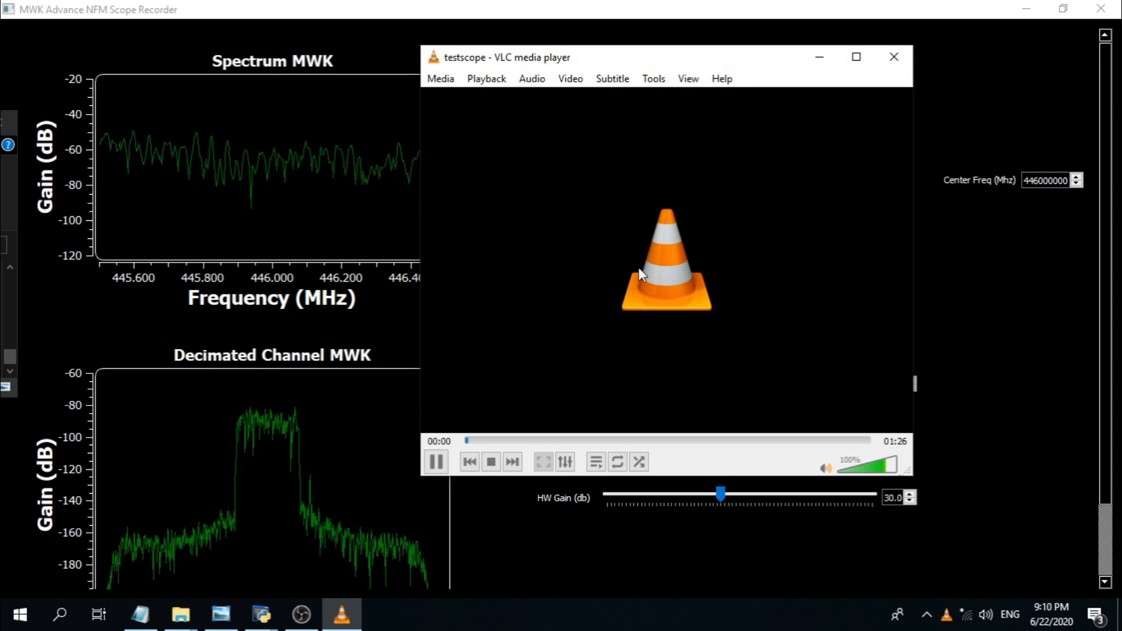
Step: Reposition the VLC and Downloads windows around the receiver plots while listening to the testscope recording
left_click_drag(603, 62, 445, 66)
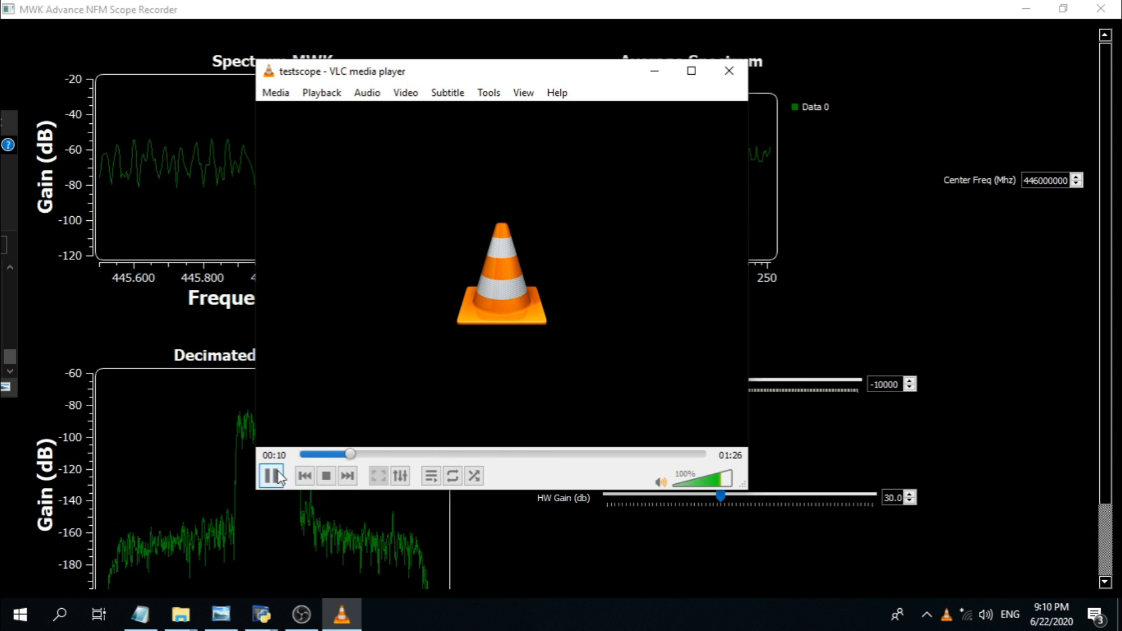
left_click_drag(435, 72, 587, 50)
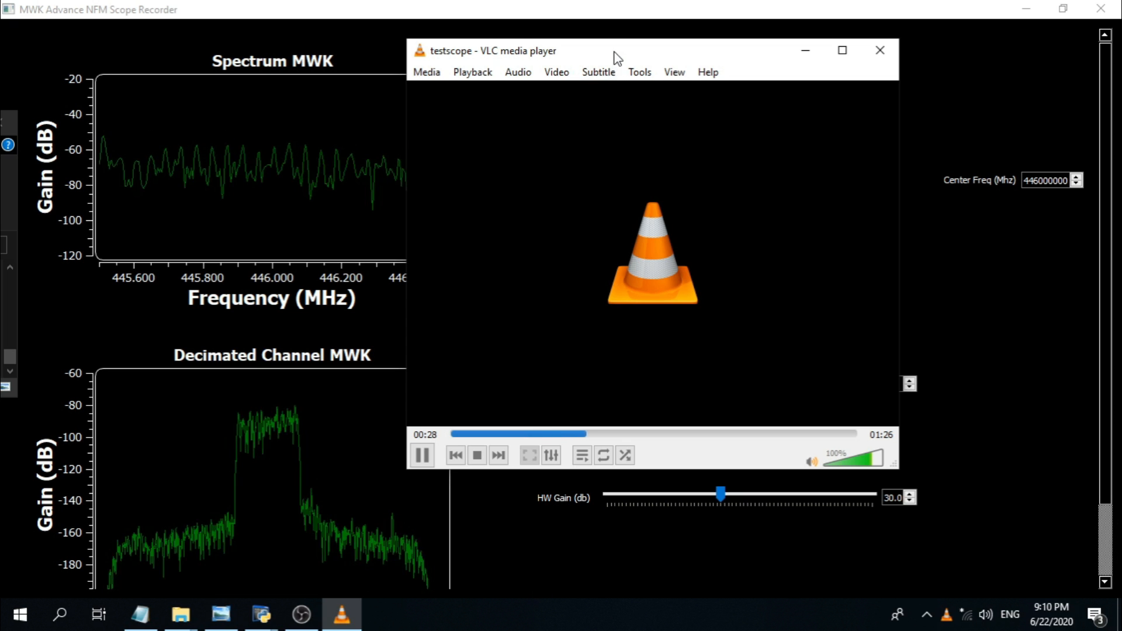
left_click_drag(614, 53, 667, 33)
left_click_drag(0, 122, 641, 231)
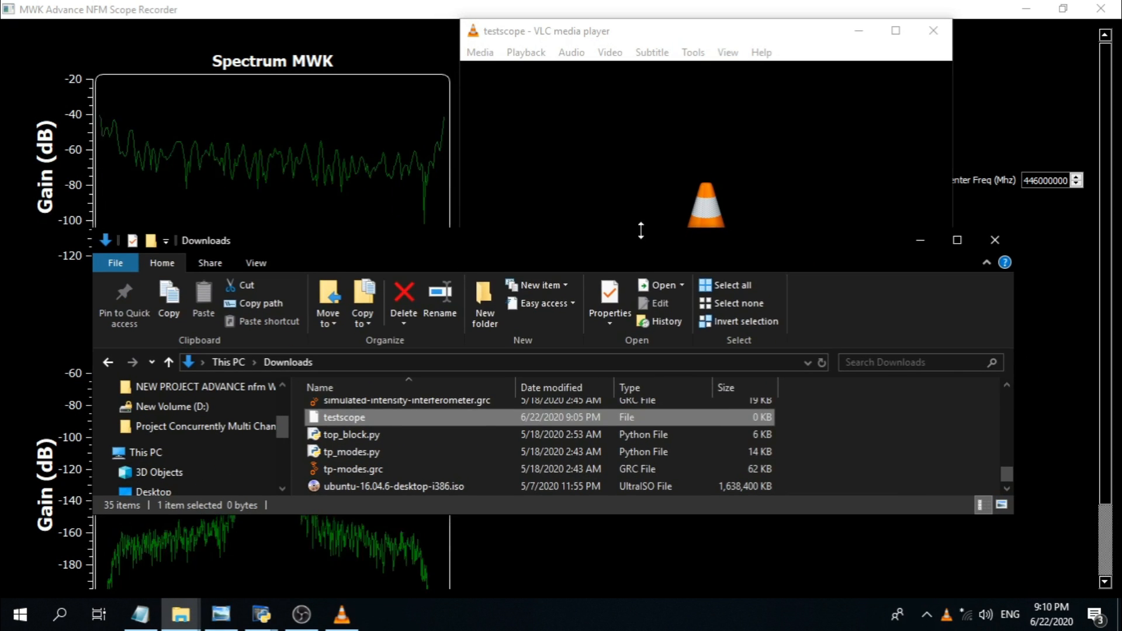
left_click_drag(629, 29, 635, 120)
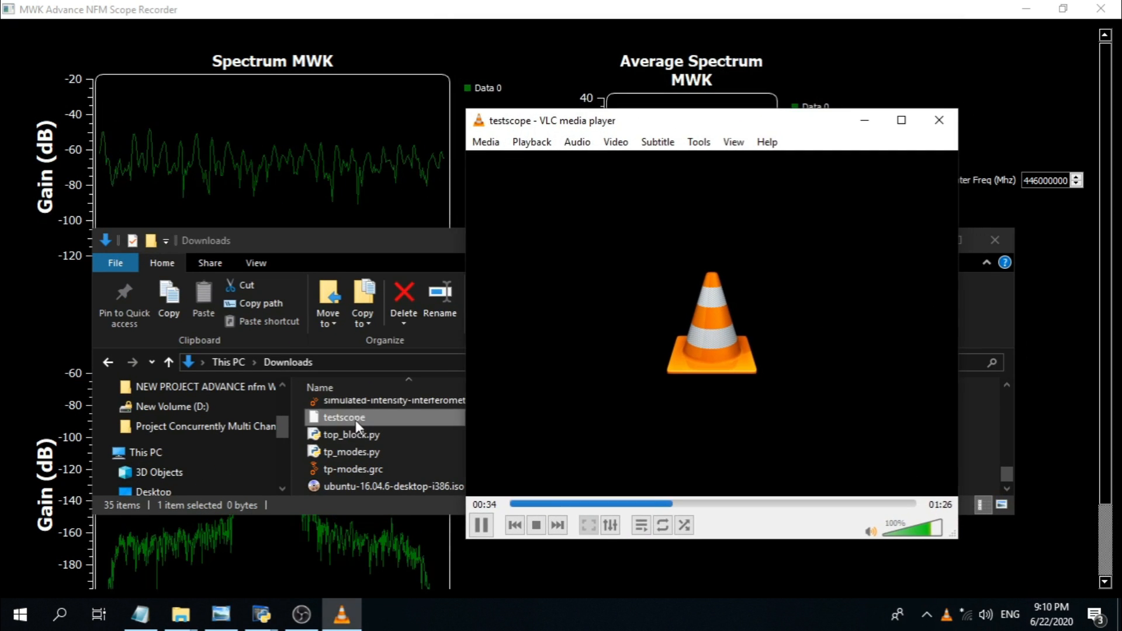
left_click(355, 420)
left_click_drag(509, 245, 0, 257)
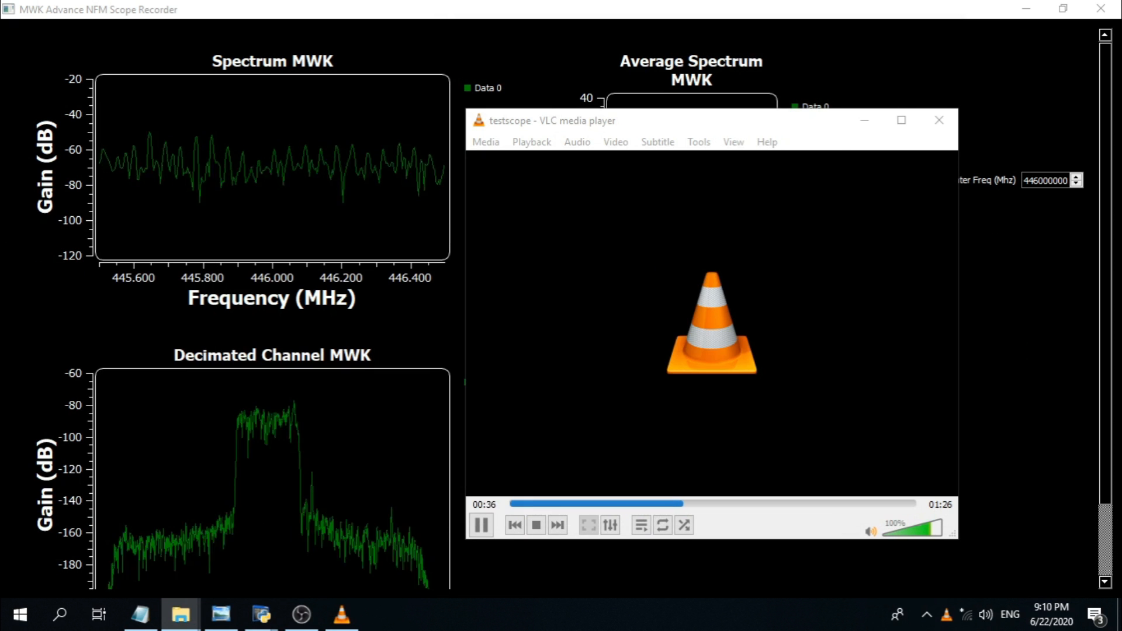
left_click_drag(579, 120, 530, 109)
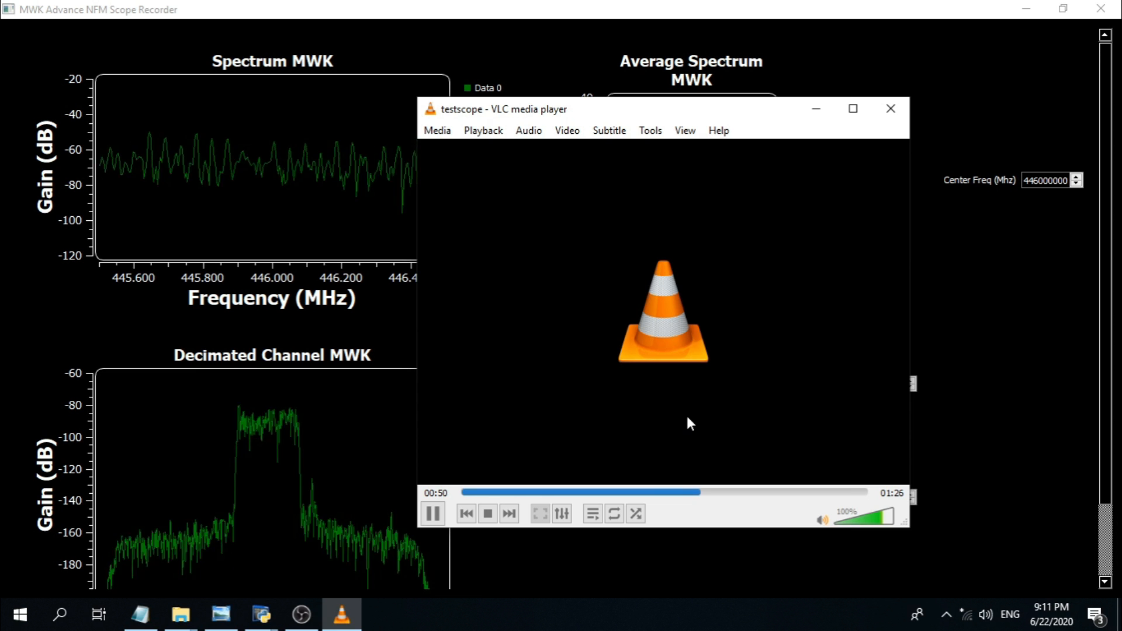
Step: Check the system playback volume and close VLC media player once the testscope recording has played through
left_click(985, 615)
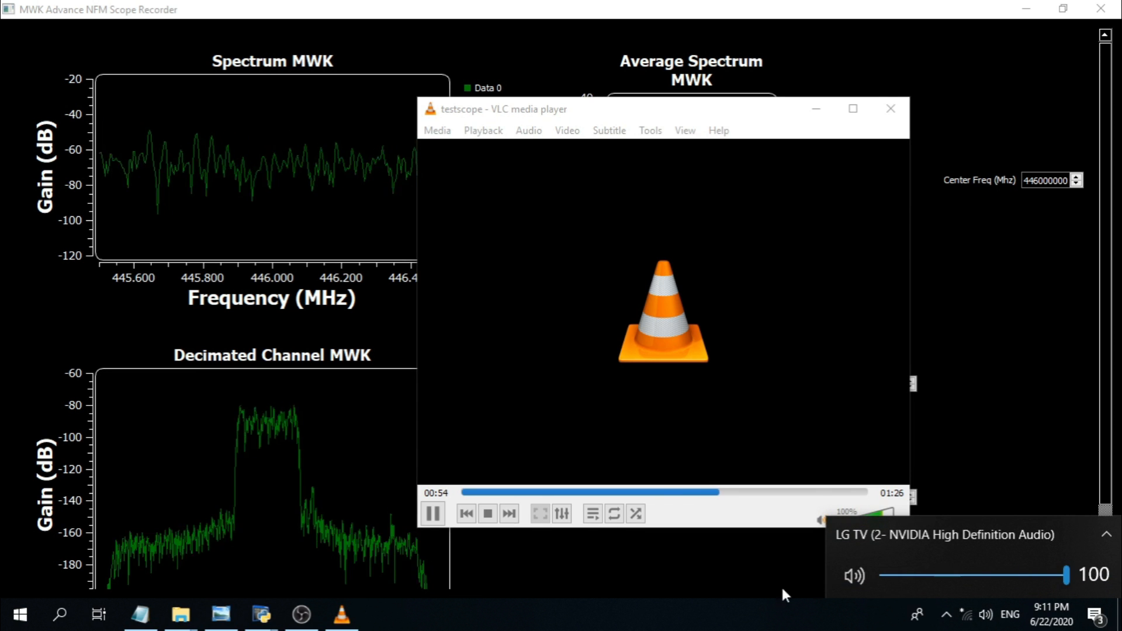
left_click(678, 628)
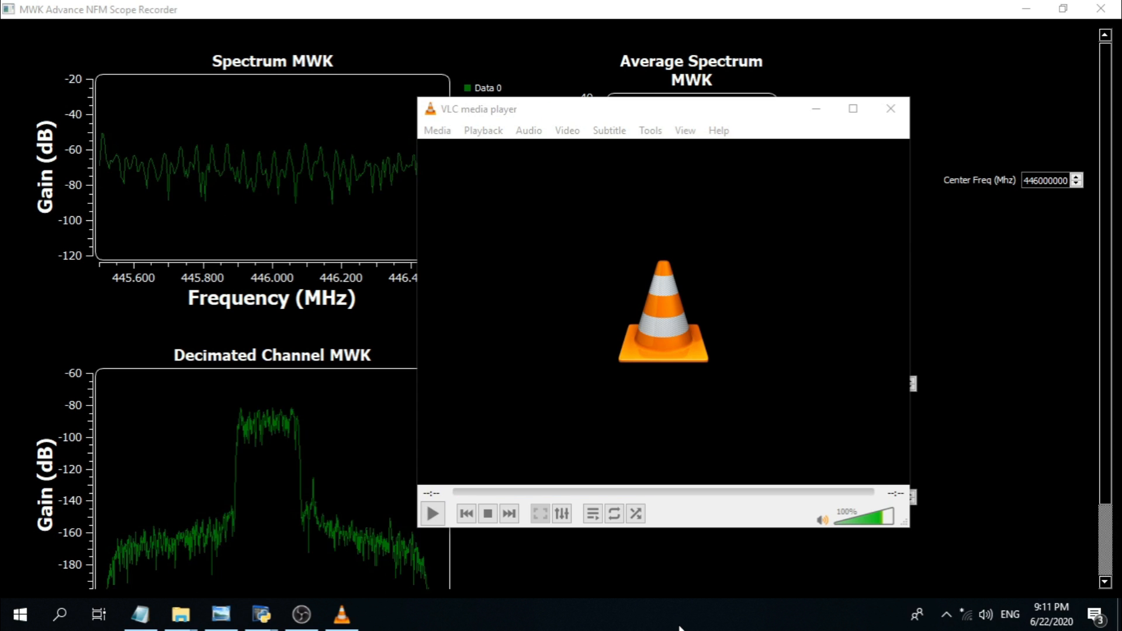
left_click(890, 109)
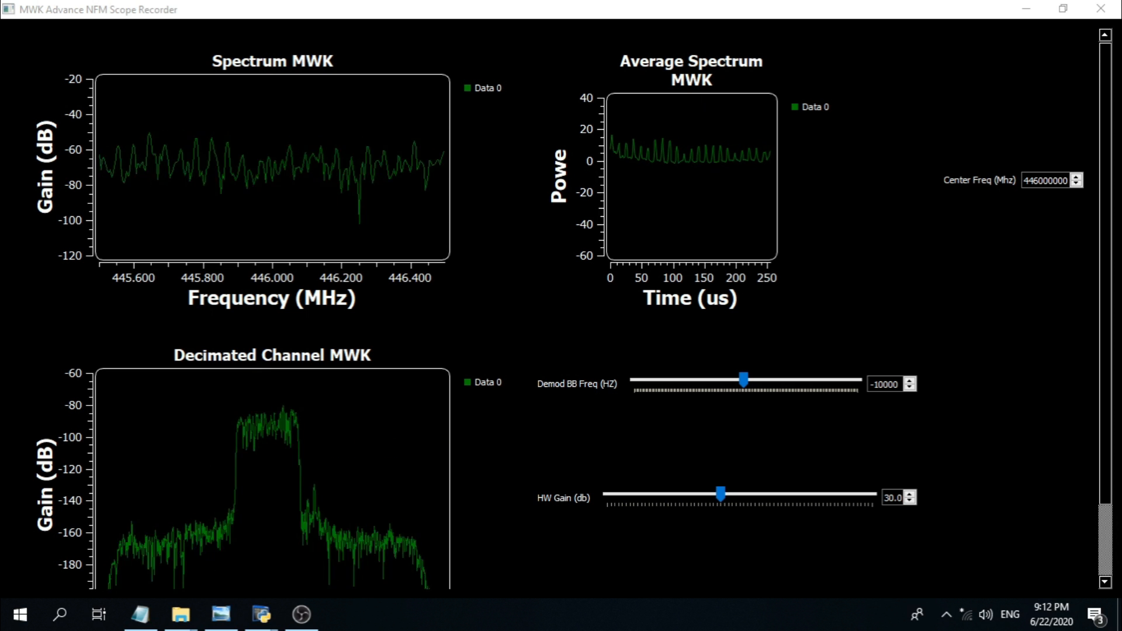
Step: Reopen the testscope file from the Downloads folder in VLC media player and move the folder window aside
left_click_drag(0, 196, 331, 201)
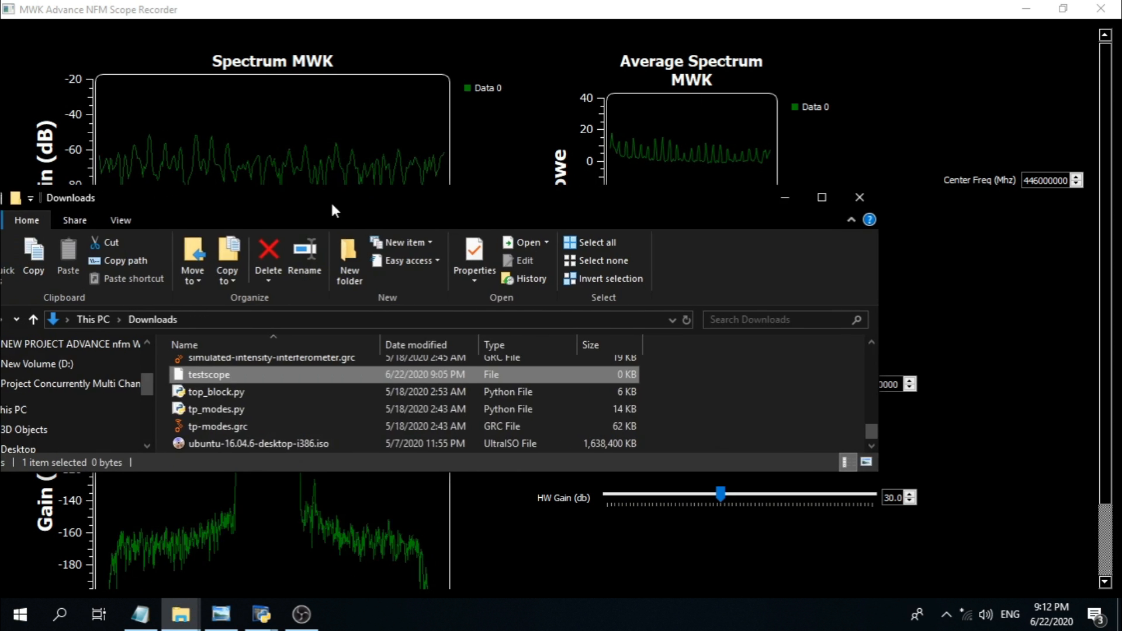
double_click(233, 379)
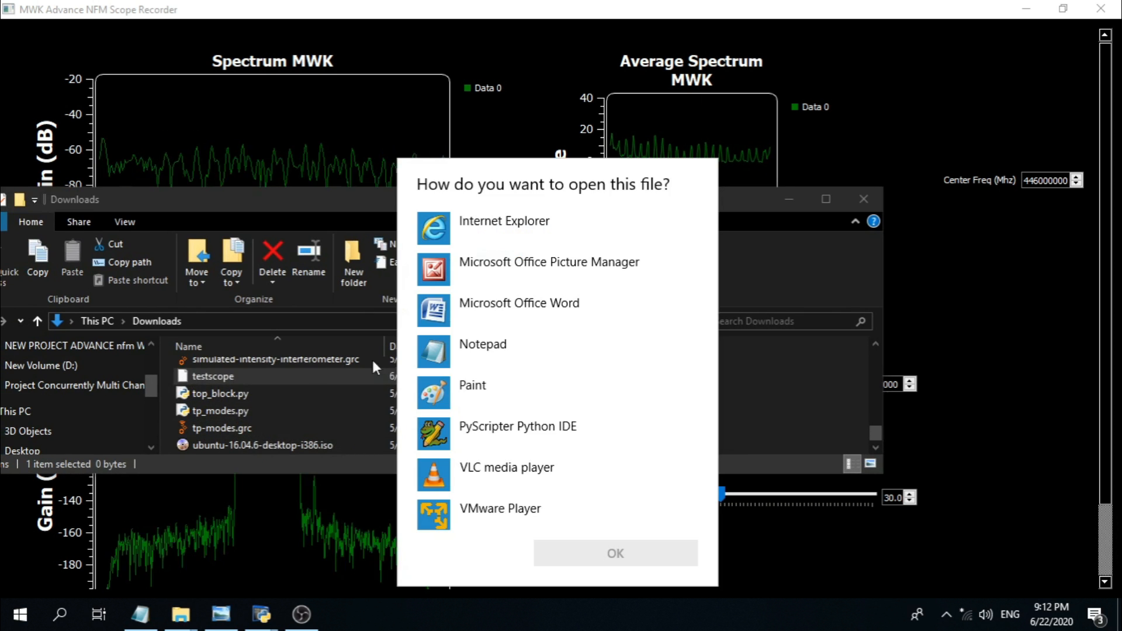
double_click(476, 475)
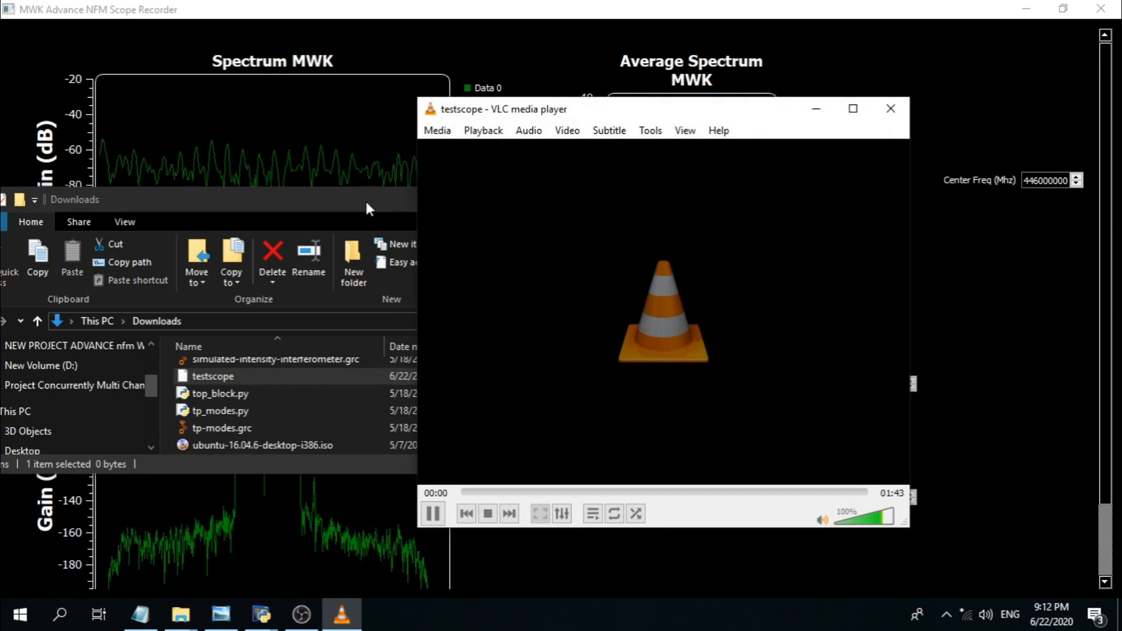
left_click_drag(365, 199, 0, 200)
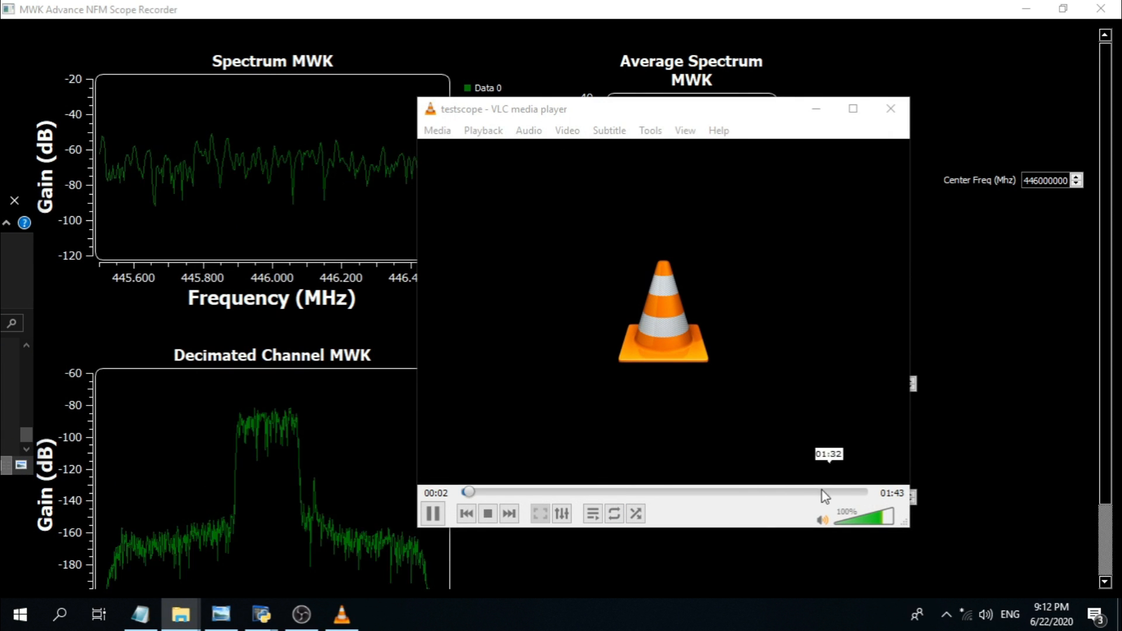
Step: Skip to about 01:32 in the testscope recording, replay its final seconds from slightly earlier, and close VLC
left_click(824, 492)
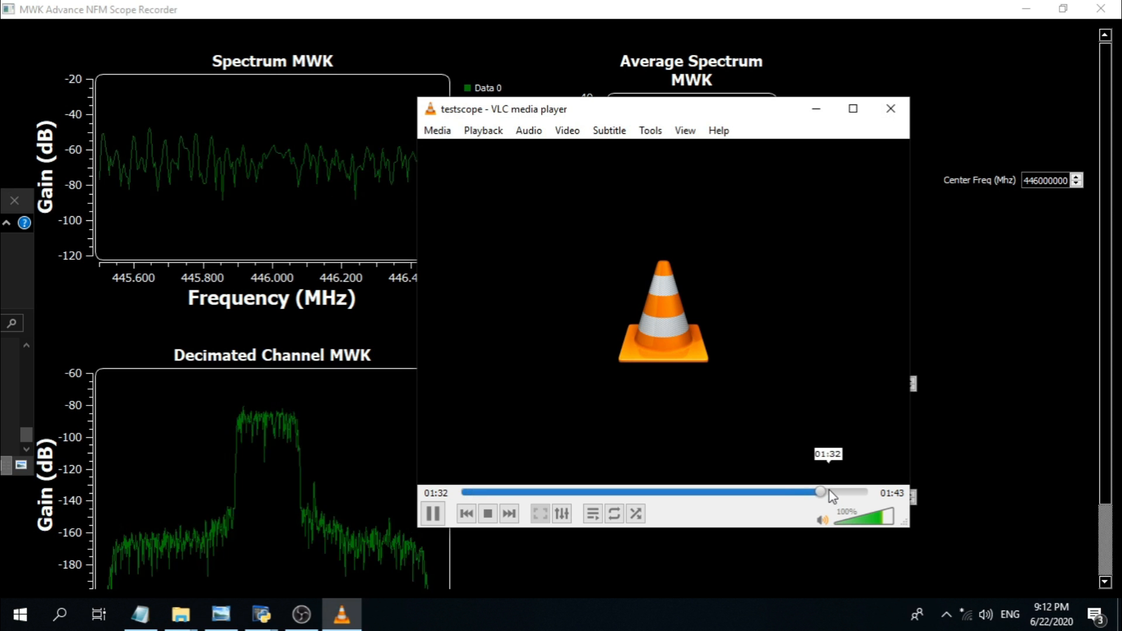
left_click(804, 493)
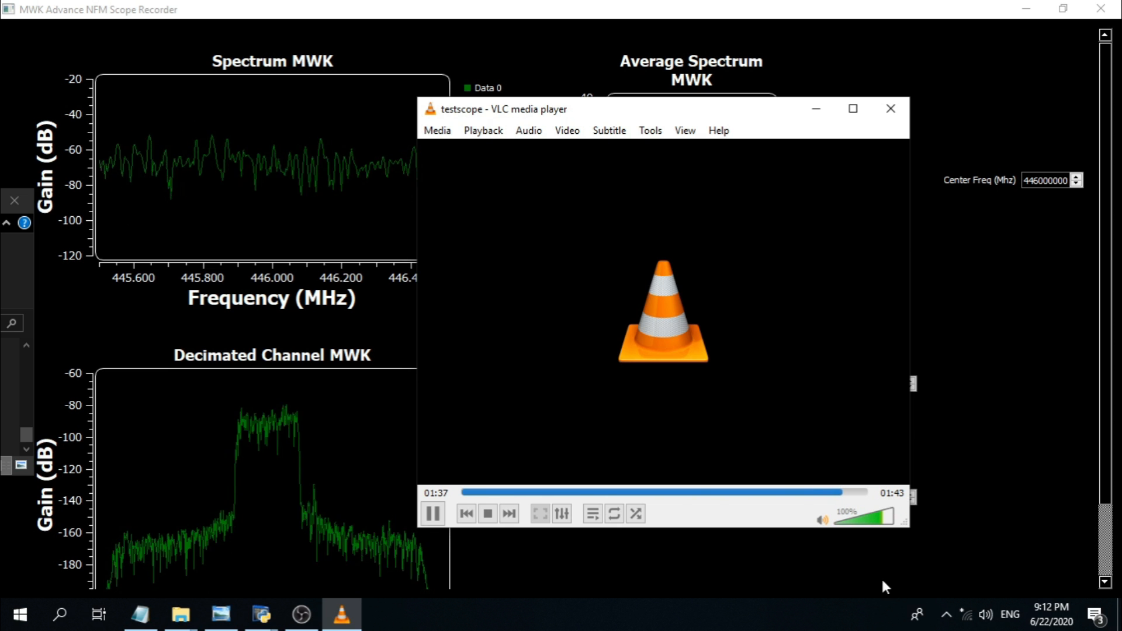
left_click_drag(605, 114, 509, 139)
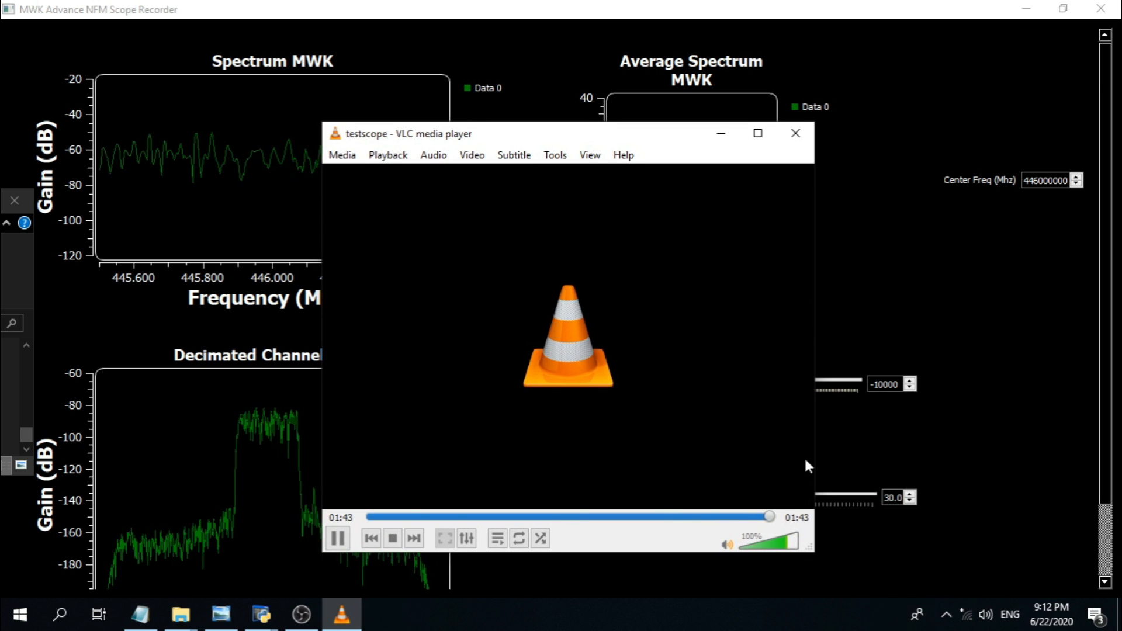
left_click(795, 133)
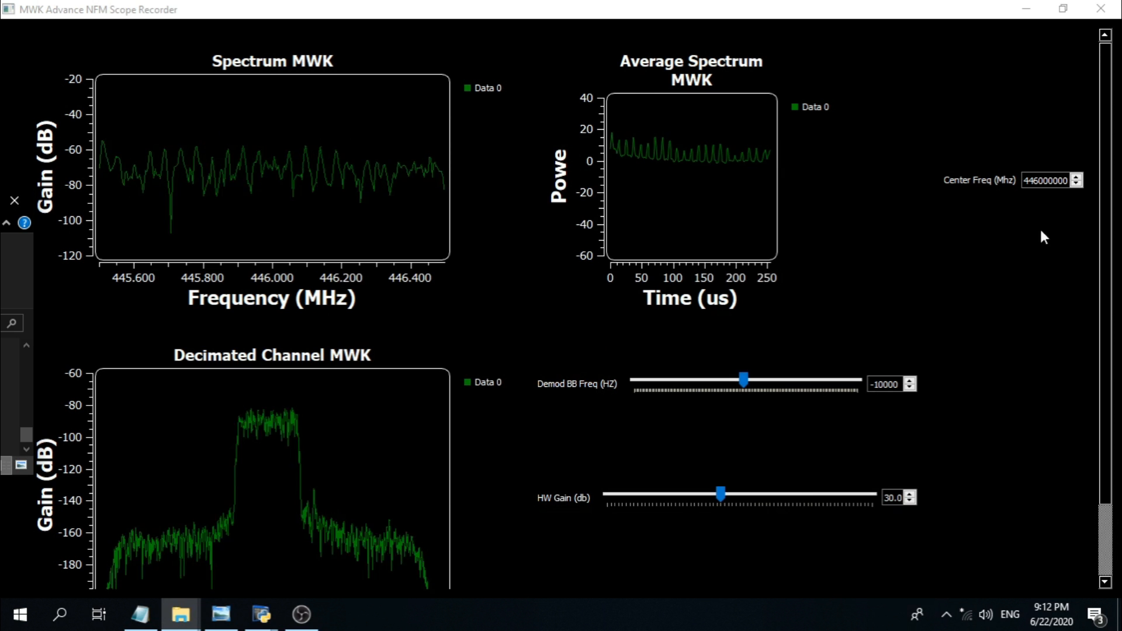
Step: Try to change the receiver's Center Freq to 430000000
left_click_drag(1098, 243, 1102, 211)
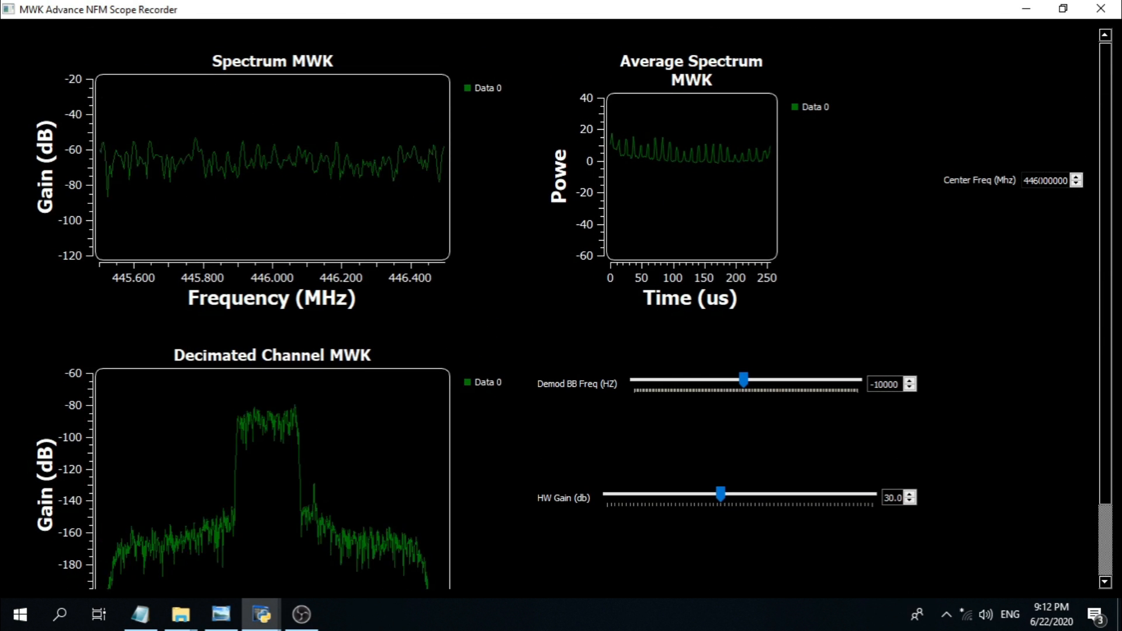
left_click_drag(1039, 180, 1023, 180)
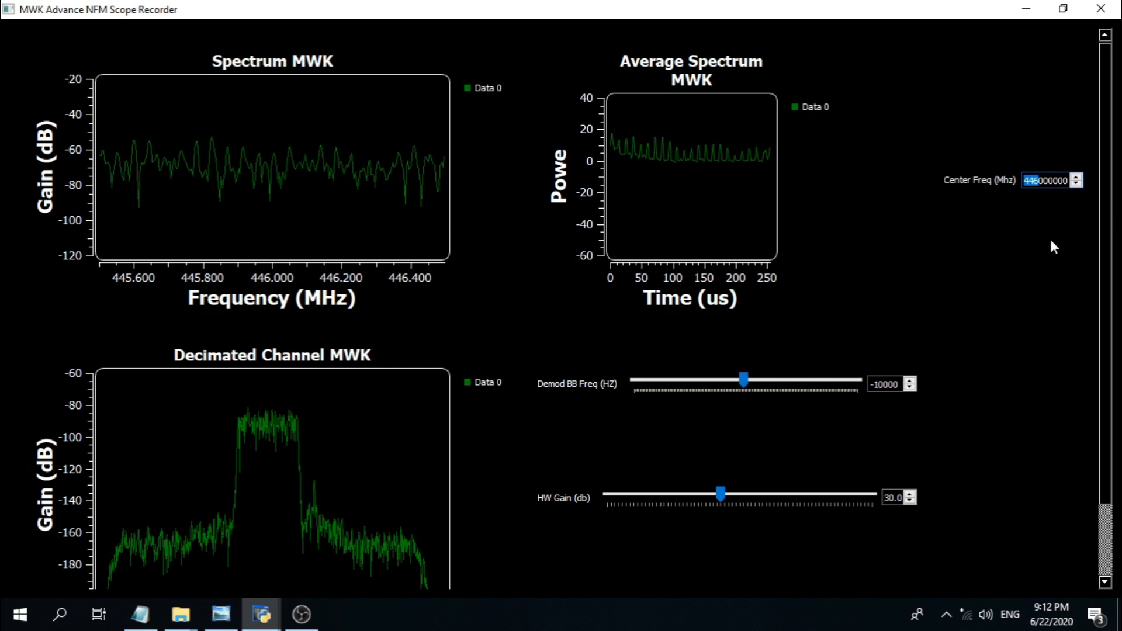
type("430")
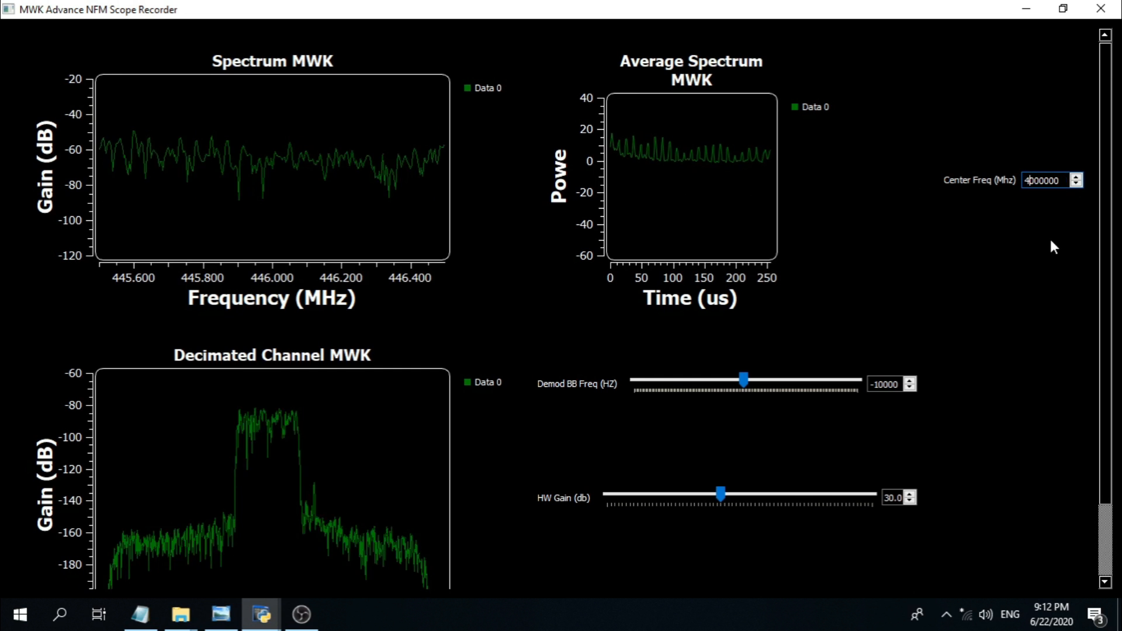
key("Return")
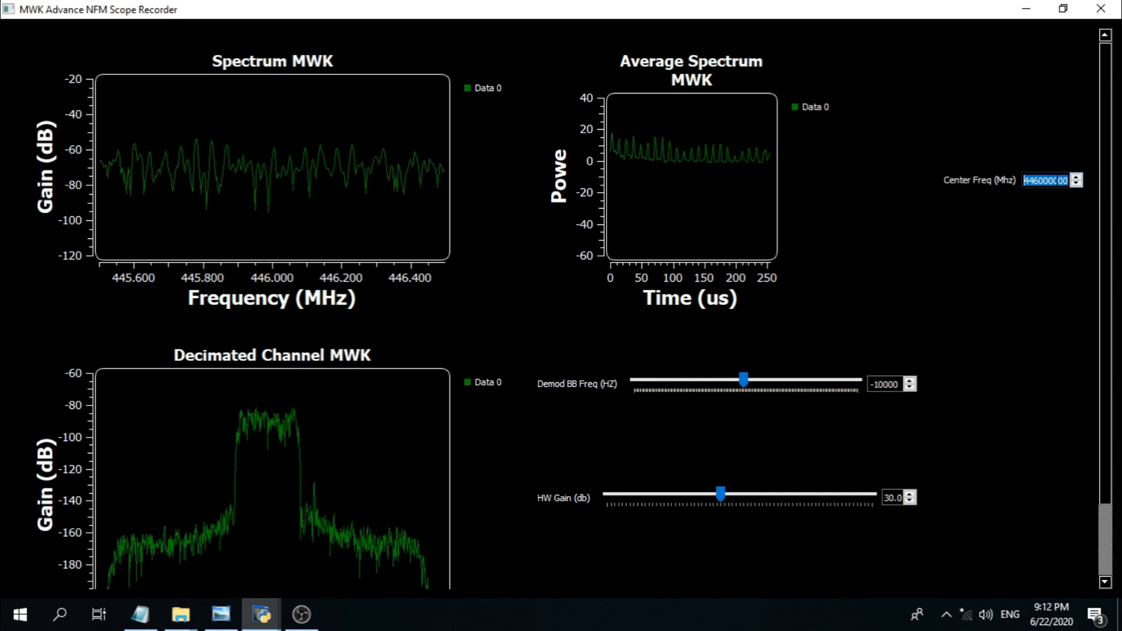
Step: Retune the receiver's Center Freq to 448000000
left_click(1030, 180)
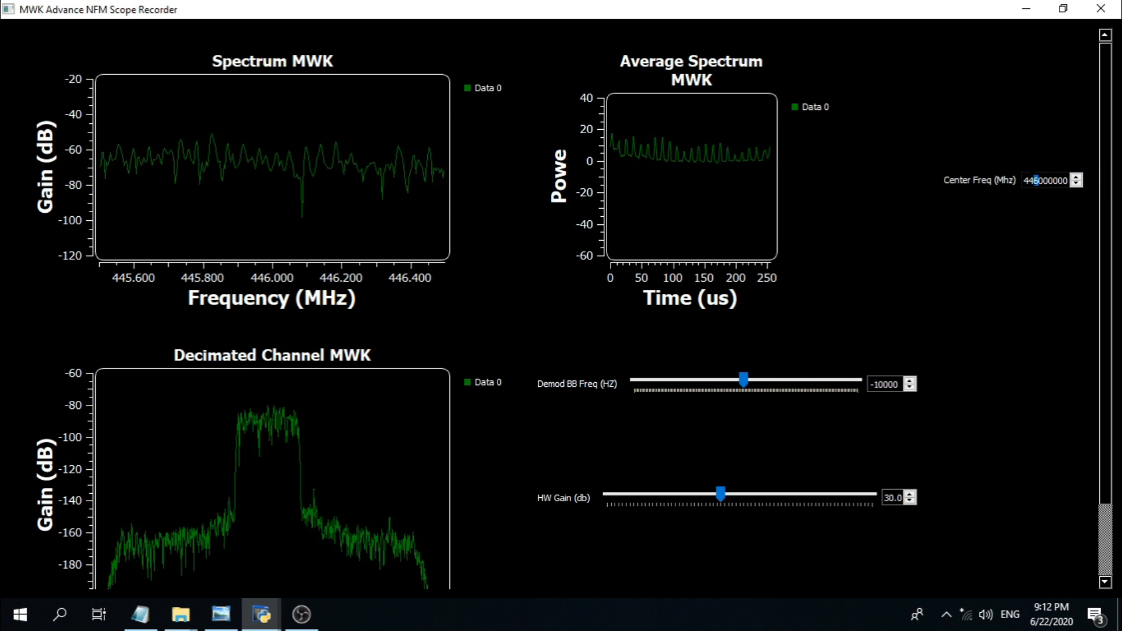
left_click(1077, 182)
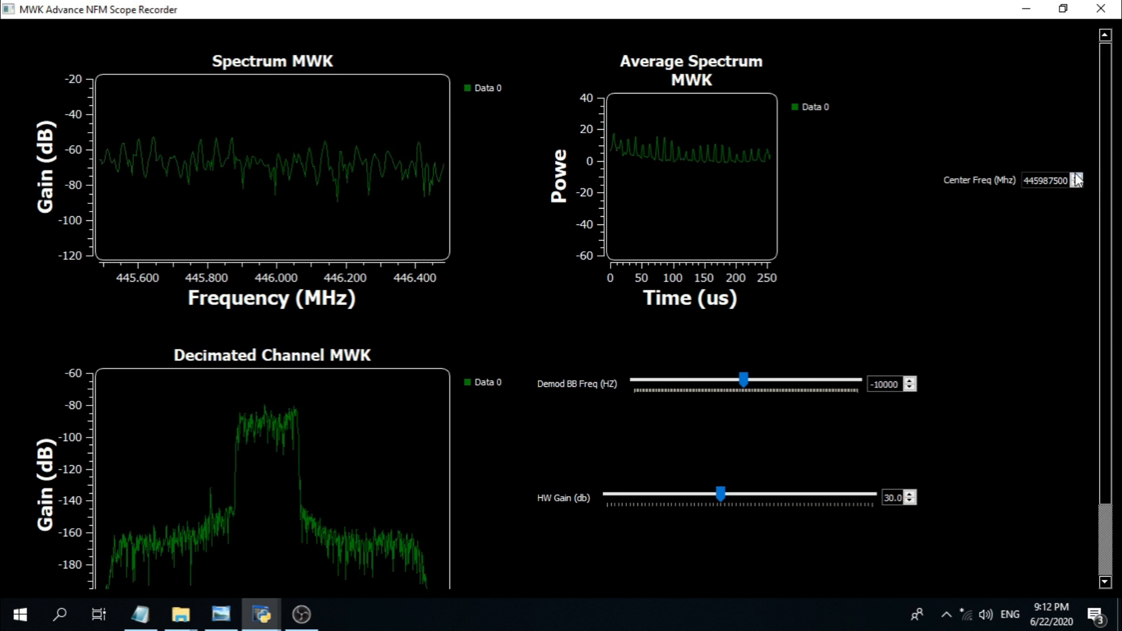
left_click(1076, 177)
left_click(1030, 180)
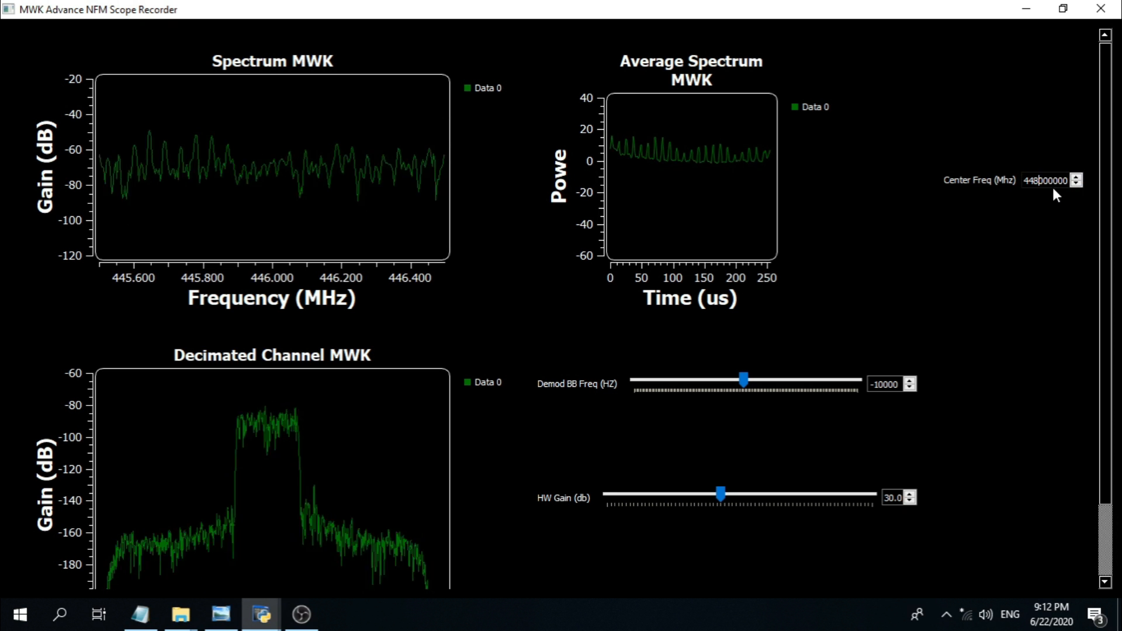
key("Return")
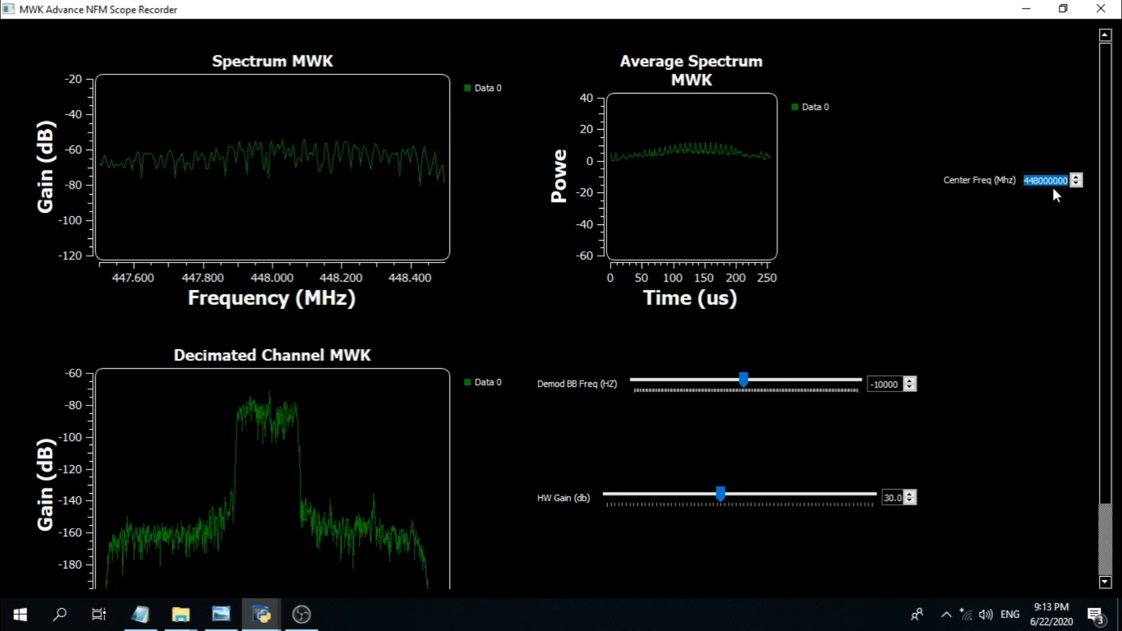
Step: Look over the decimated channel plot and squelch control at the new frequency, and close the receiver window
left_click_drag(1102, 175, 1096, 283)
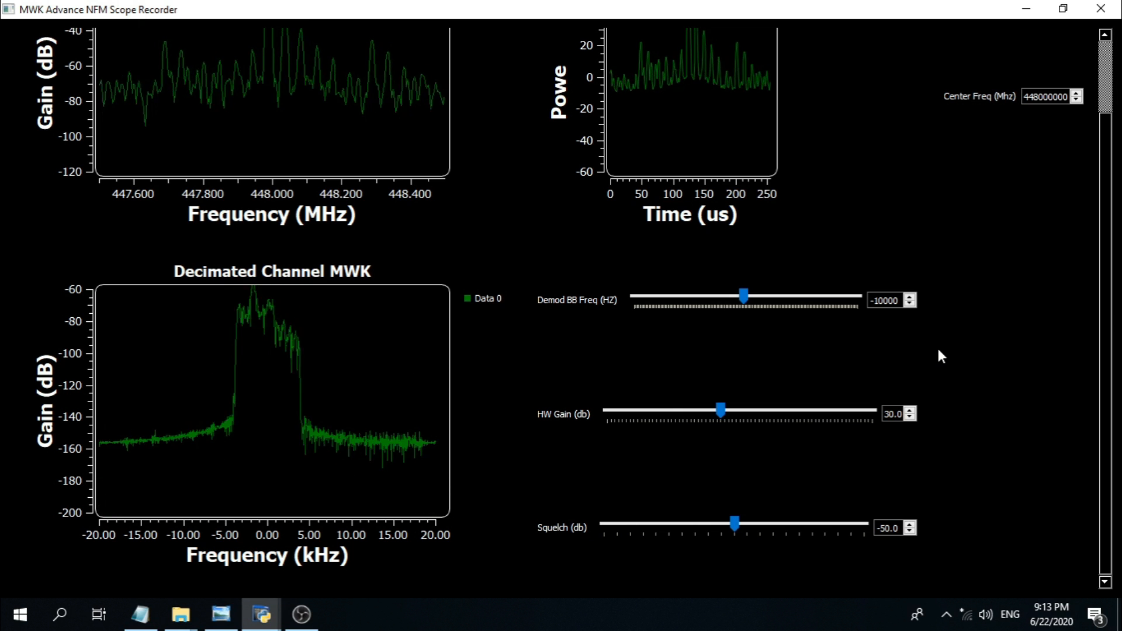
left_click(1102, 310)
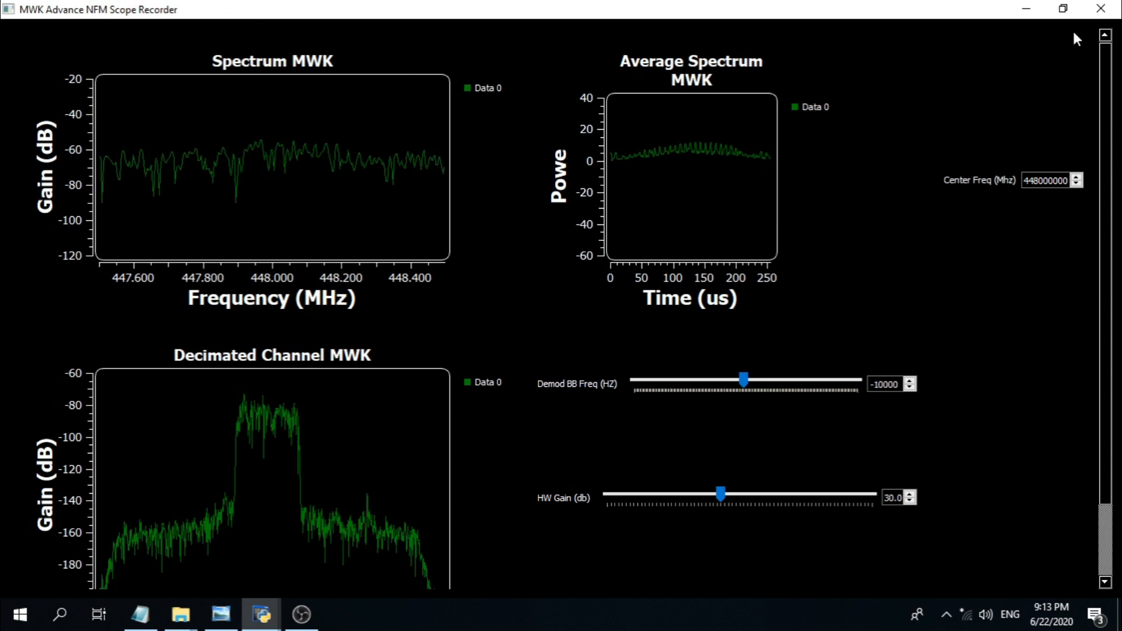
left_click(1100, 8)
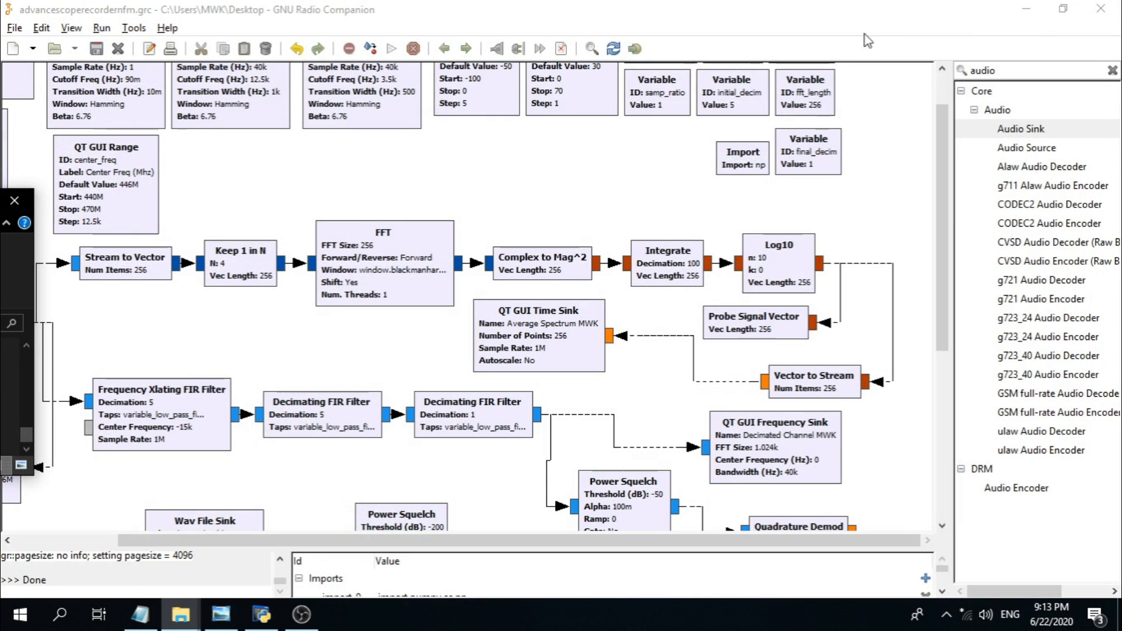
Step: Review the whole advancescoperecordernfm.grc flowgraph, from the source and variable blocks to the Wav File Sink and Audio Sink
left_click_drag(942, 247, 912, 383)
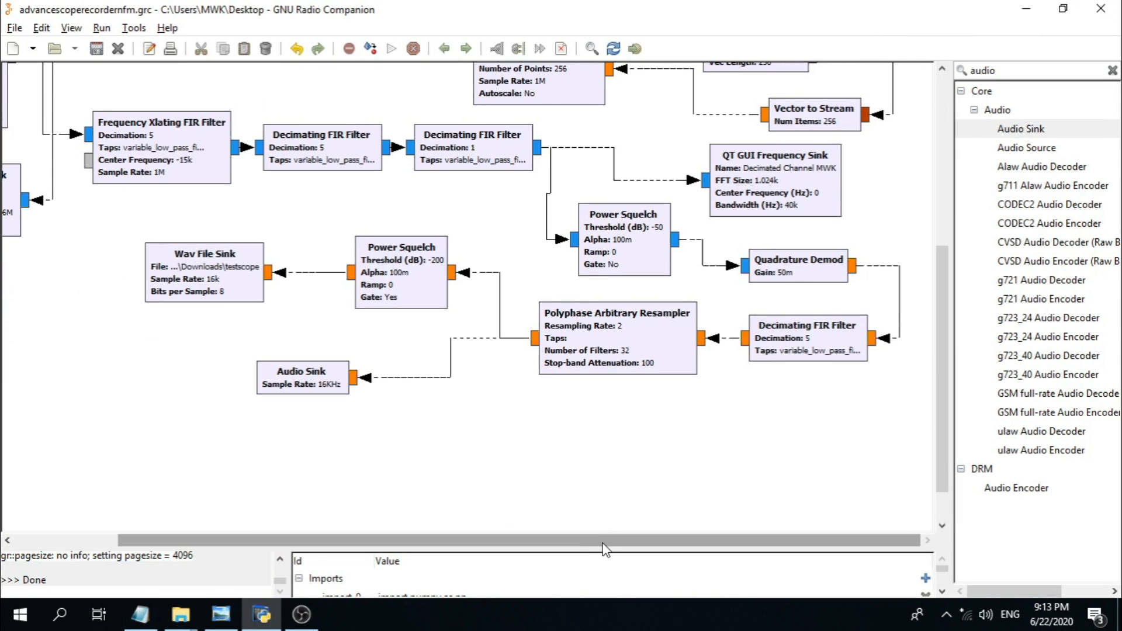
left_click_drag(605, 549, 512, 550)
left_click_drag(938, 433, 736, 237)
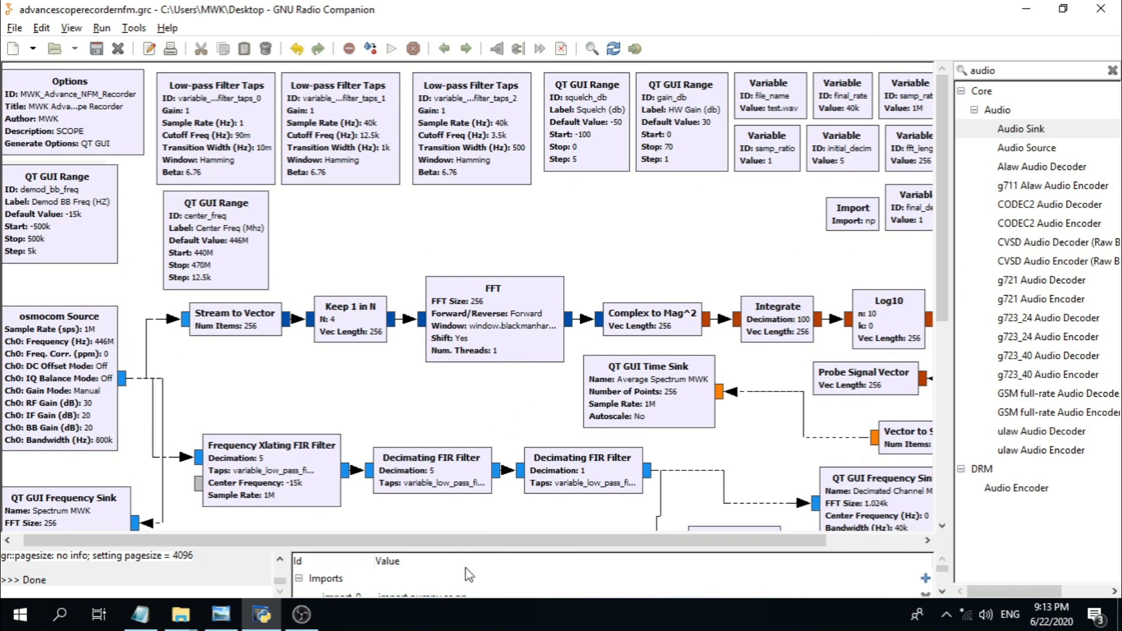
left_click_drag(484, 541, 576, 535)
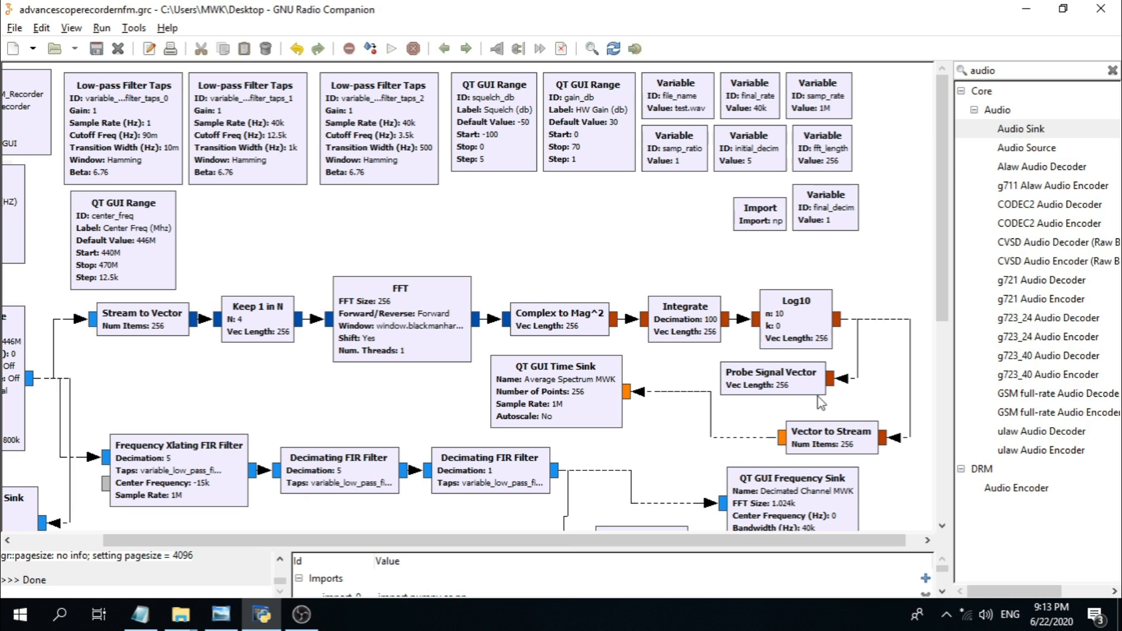
scroll(929, 169, "down", 3)
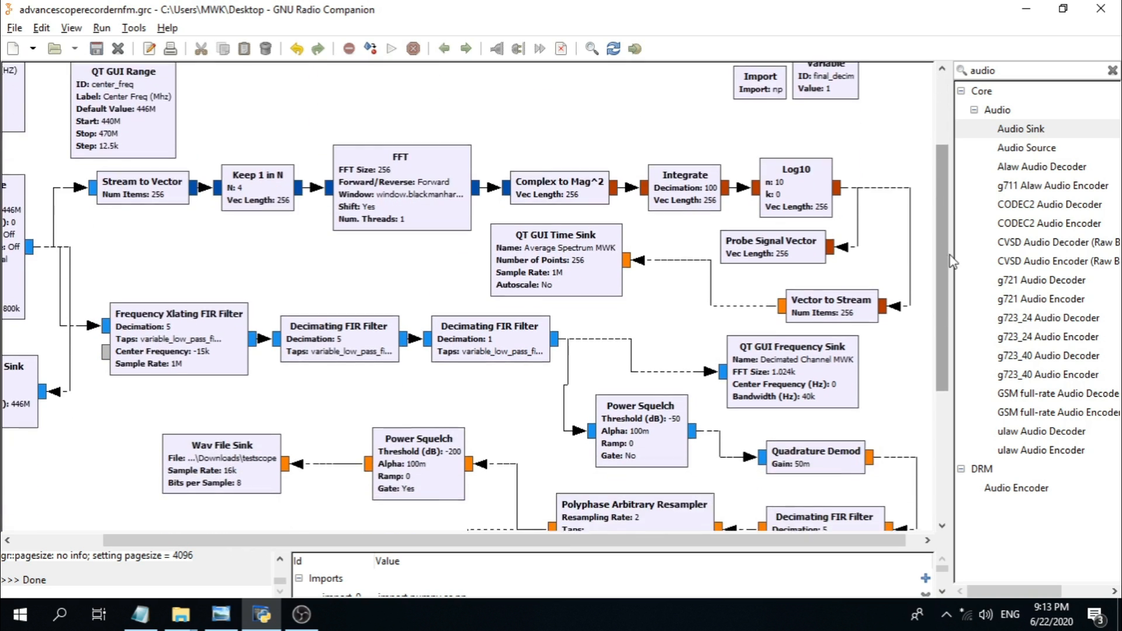
scroll(907, 143, "up", 3)
left_click_drag(546, 536, 345, 508)
mouse_move(938, 190)
left_mouse_down()
mouse_move(941, 425)
mouse_move(947, 182)
left_mouse_up()
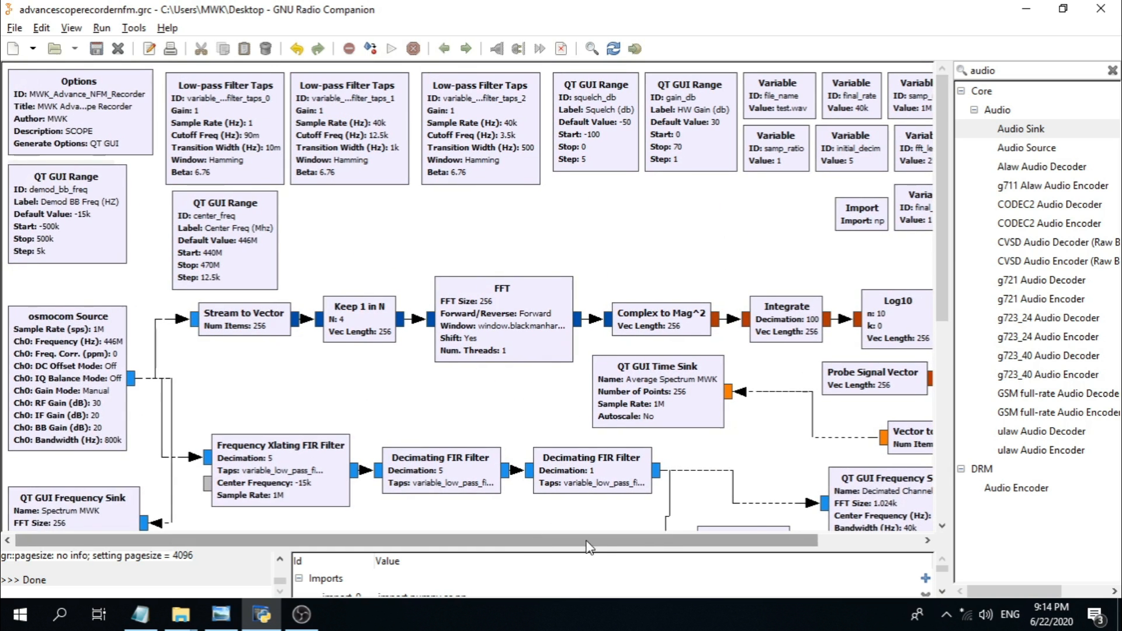
left_click_drag(531, 534, 788, 536)
left_click_drag(937, 199, 900, 451)
left_click_drag(737, 541, 498, 539)
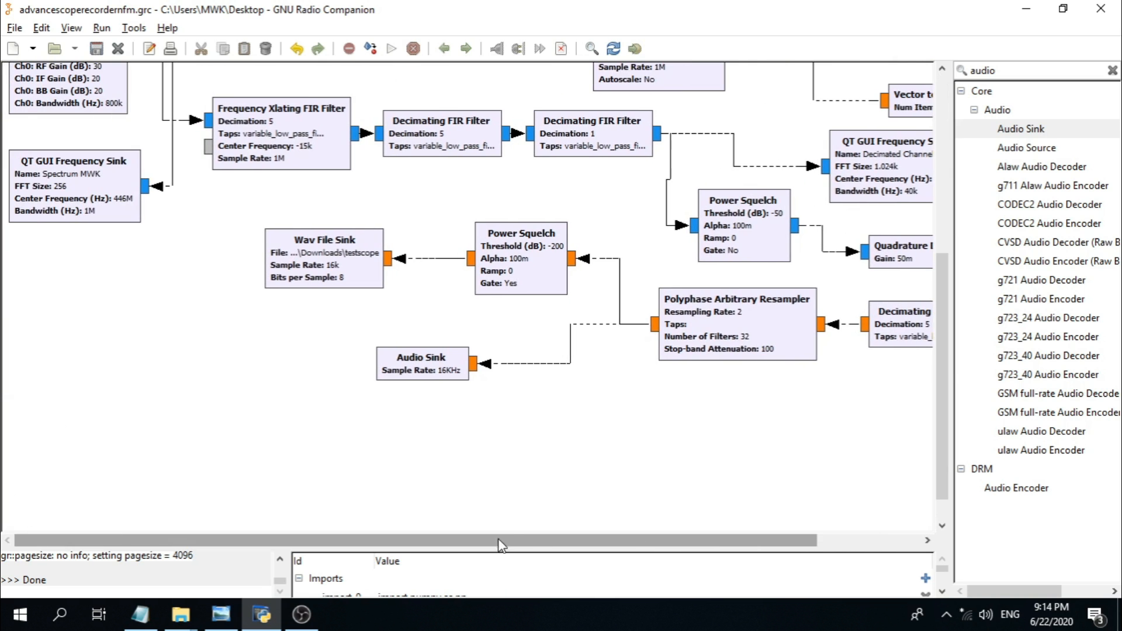
left_click_drag(945, 374, 940, 186)
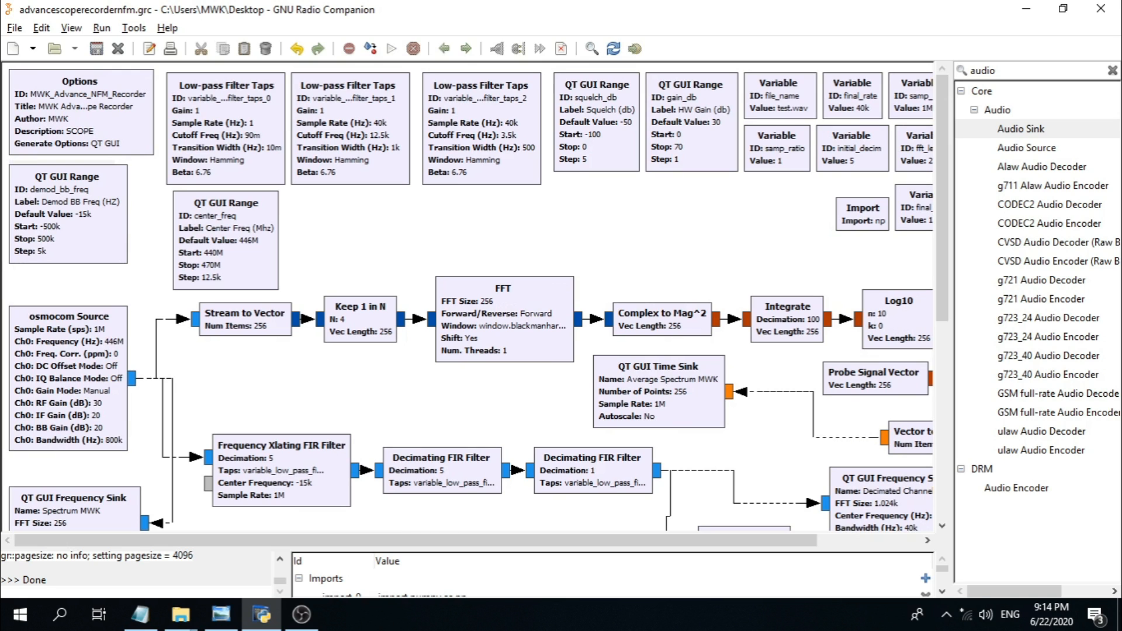
key("alt+Tab")
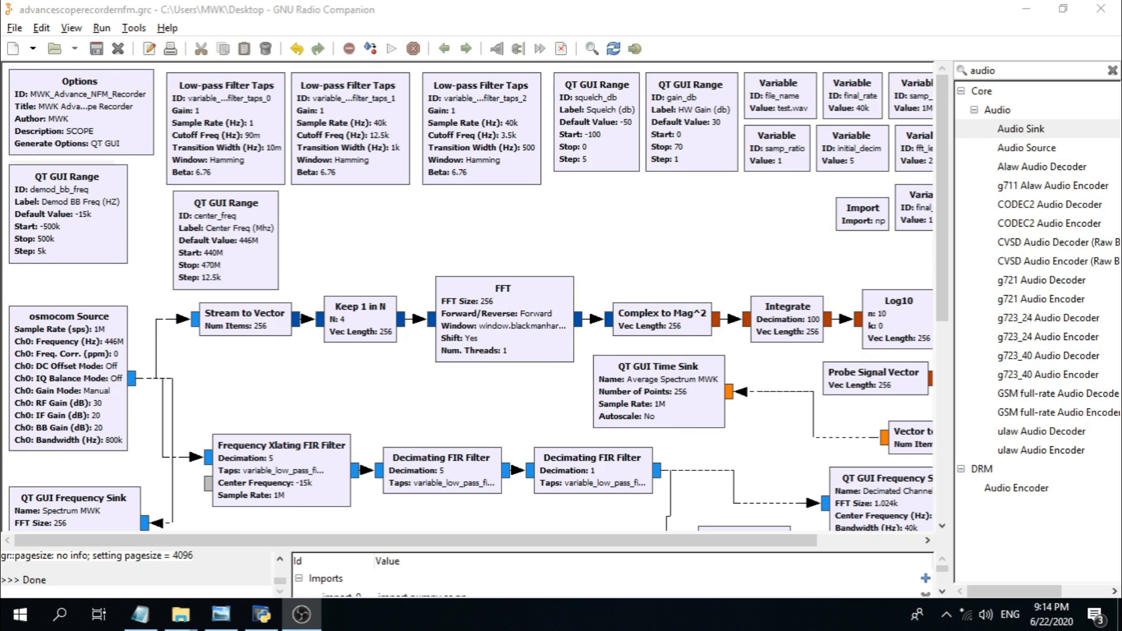